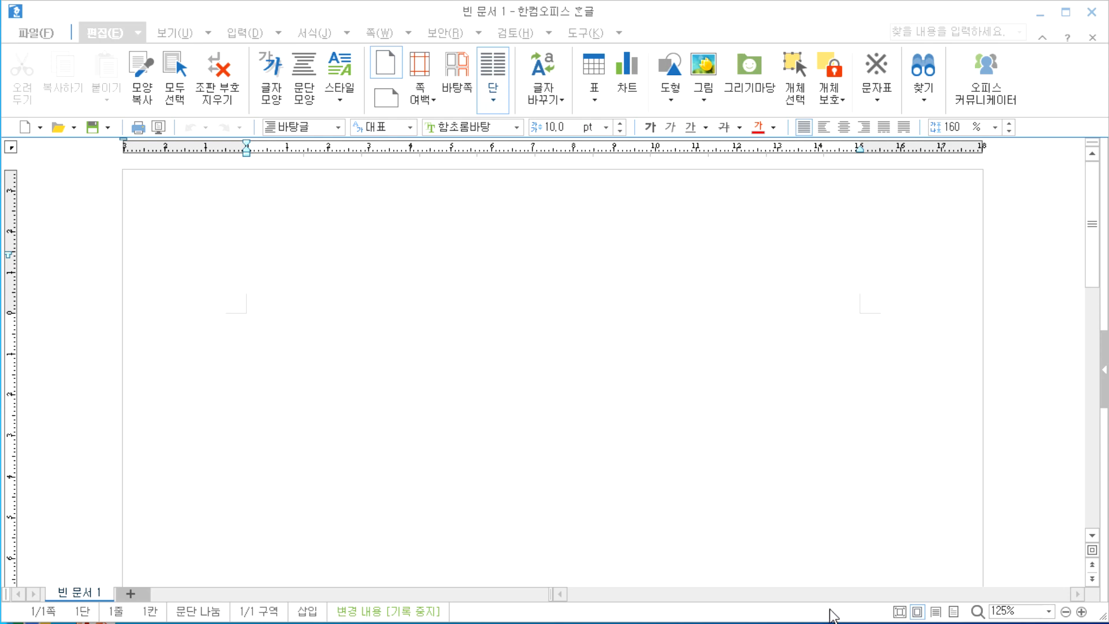
# Switch to Notepad and write the heading "되돌리기, 다시 실행하기" in the blank note.
pyautogui.click(362, 378)
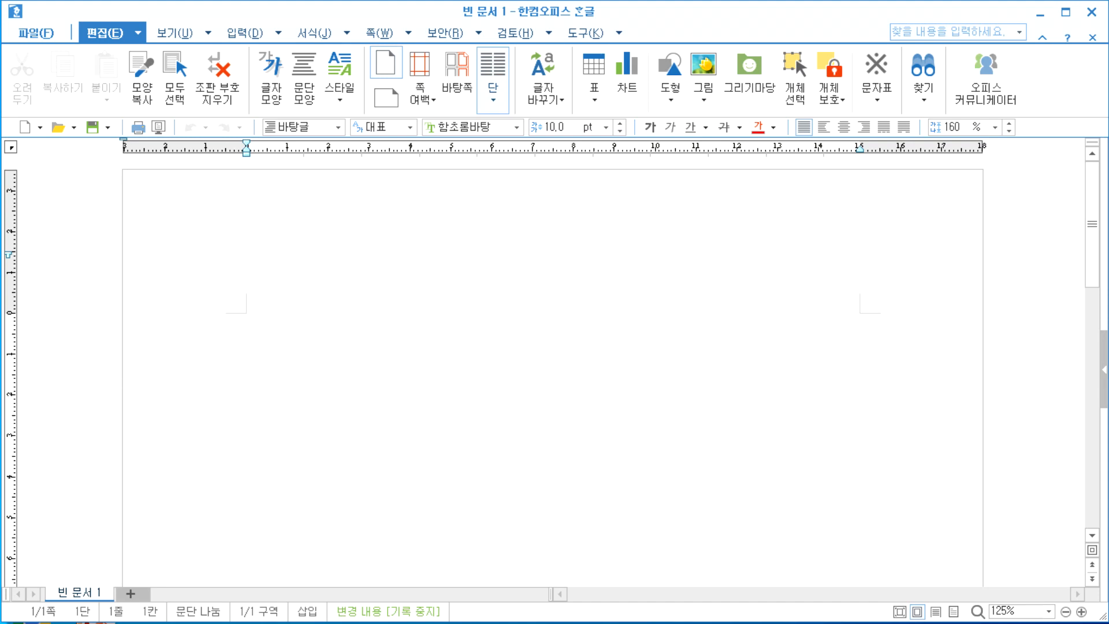
pyautogui.press('super')
pyautogui.click(410, 401)
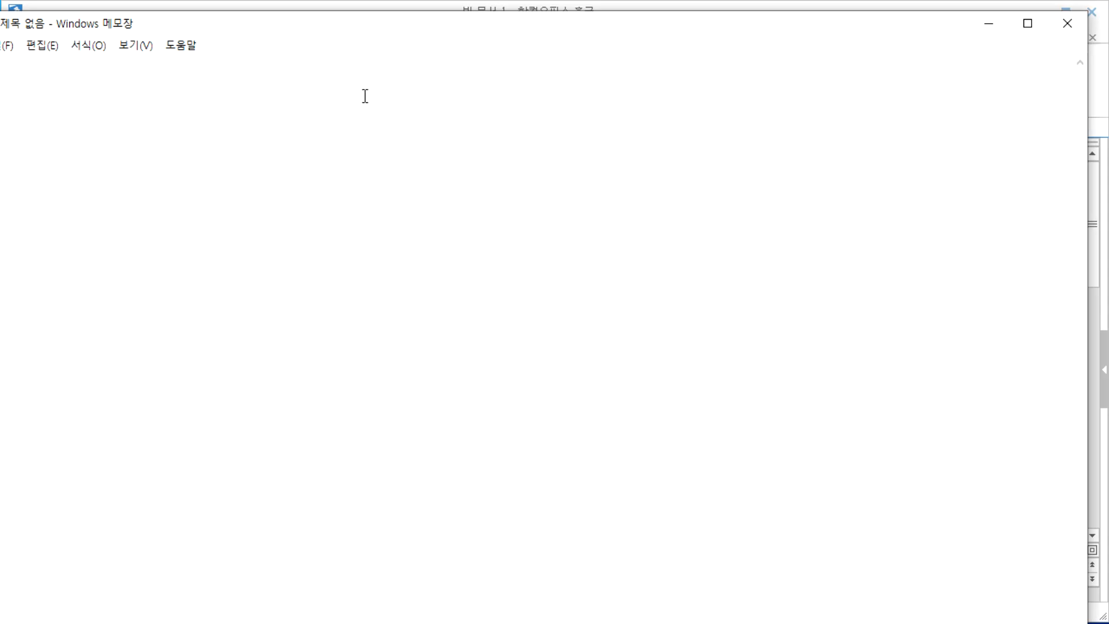
pyautogui.moveTo(348, 28); pyautogui.dragTo(396, 22)
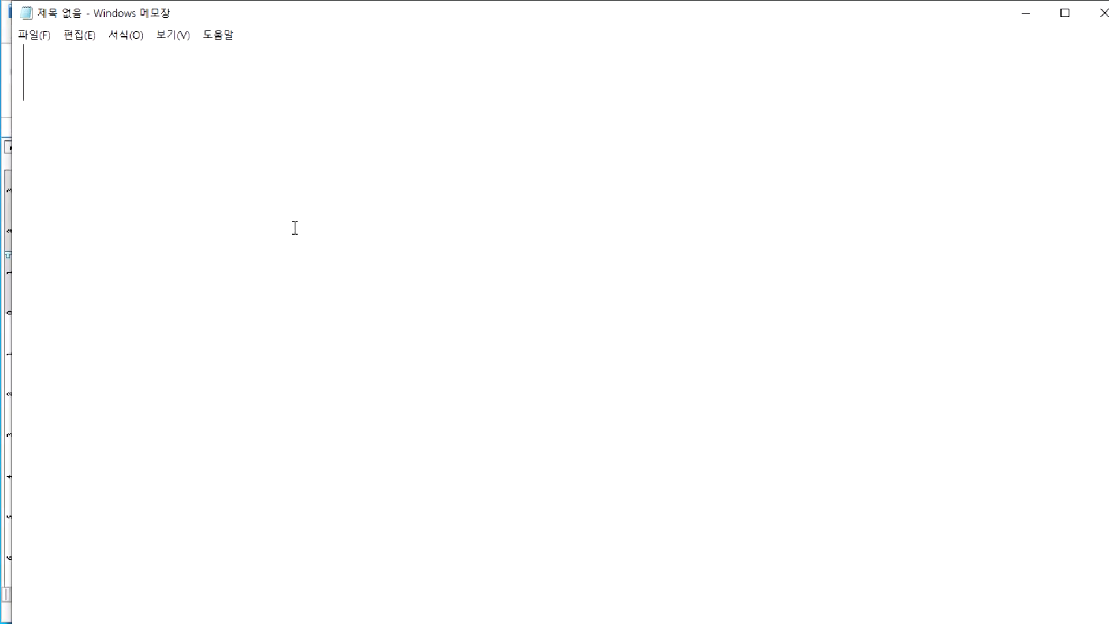
pyautogui.write('된돌')
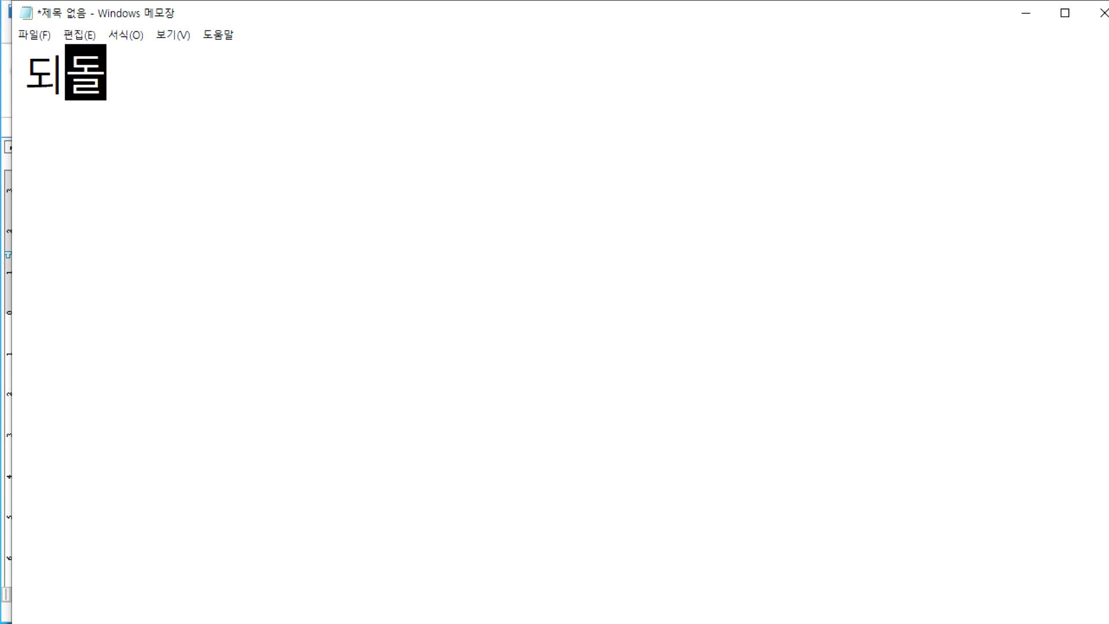
pyautogui.write('리기,')
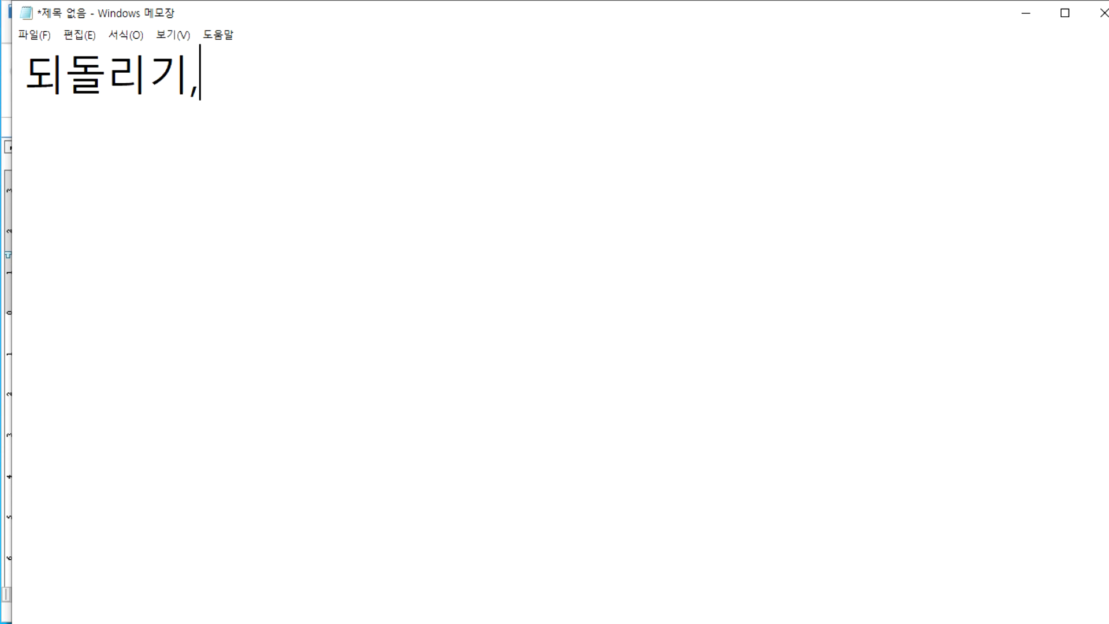
pyautogui.write(' 다시 실행하기')
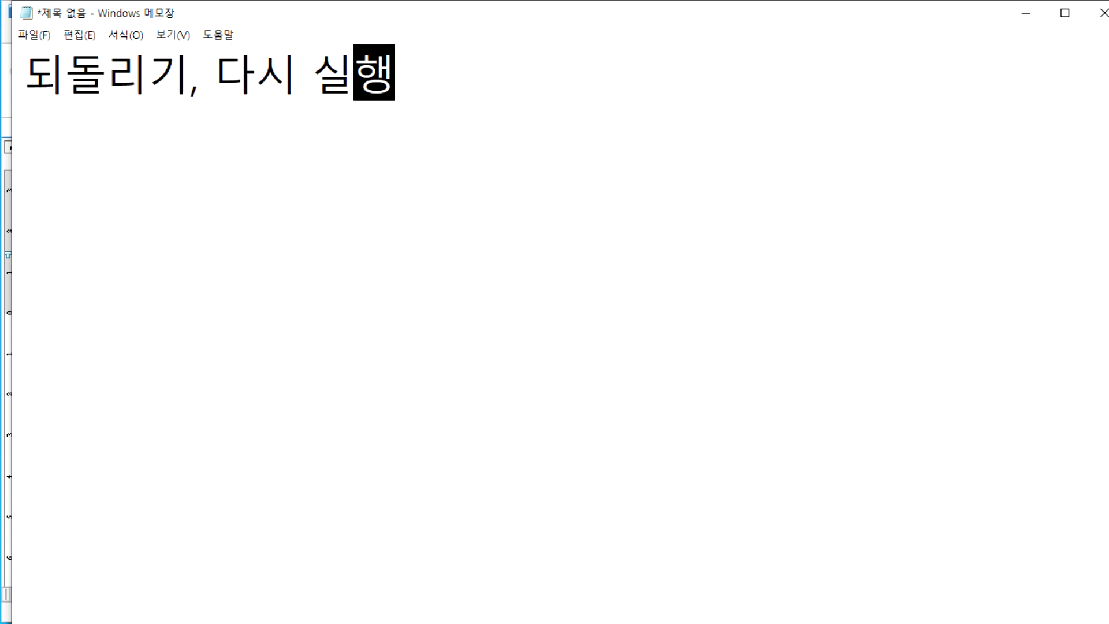
pyautogui.press('Return')
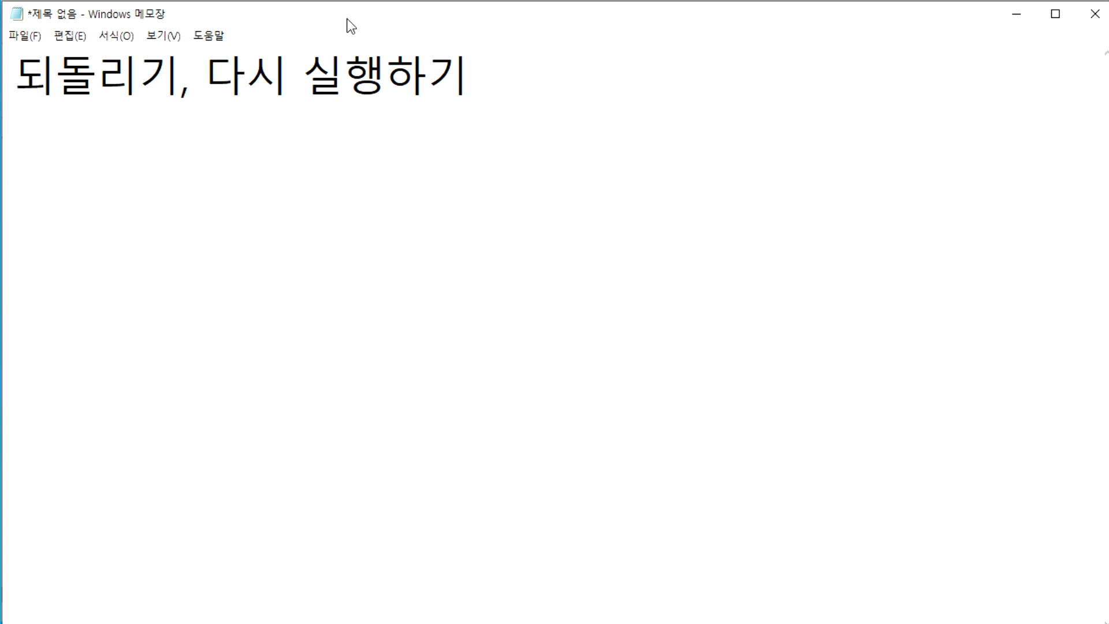
# Add the sentence "걷다가 넘어졌다." on its own line below the heading, leaving a blank line between them.
pyautogui.write('거ㅇ')
pyautogui.press('BackSpace')
pyautogui.write('ㄱ')
pyautogui.press('BackSpace')
pyautogui.write('ㄷ거')
pyautogui.press('BackSpace')
pyautogui.press('BackSpace')
pyautogui.write('다')
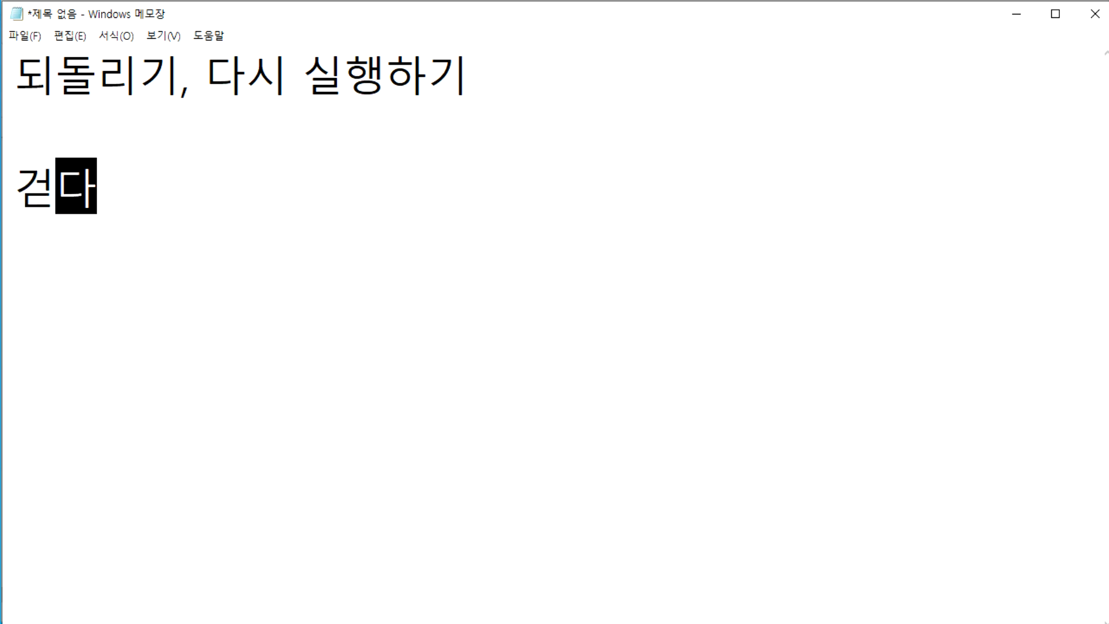
pyautogui.write('가 넘어졌ㄷ')
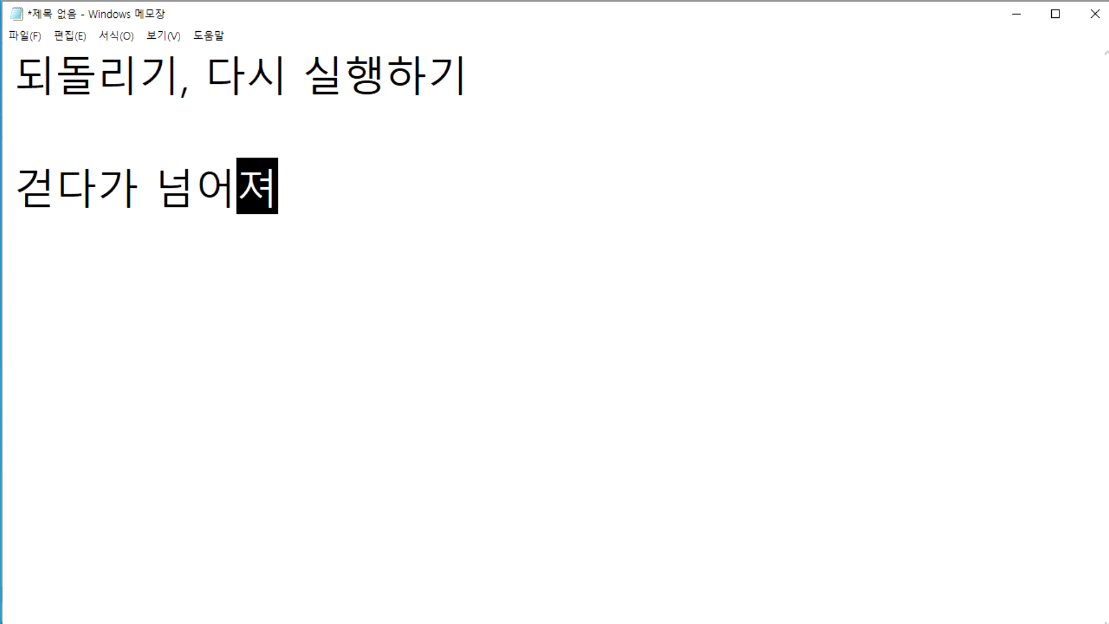
pyautogui.write('ㅏ.')
pyautogui.press('Return')
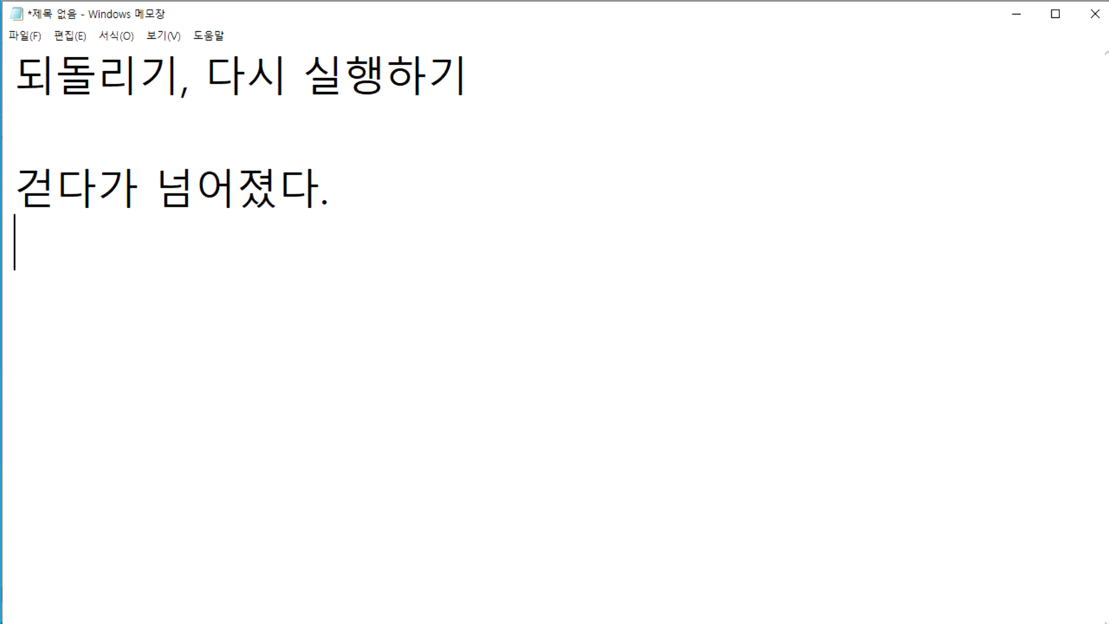
# Switch to the blank Hancom Office Hangul document and turn on paragraph marks (문단 부호).
pyautogui.moveTo(424, 623); pyautogui.dragTo(424, 619)
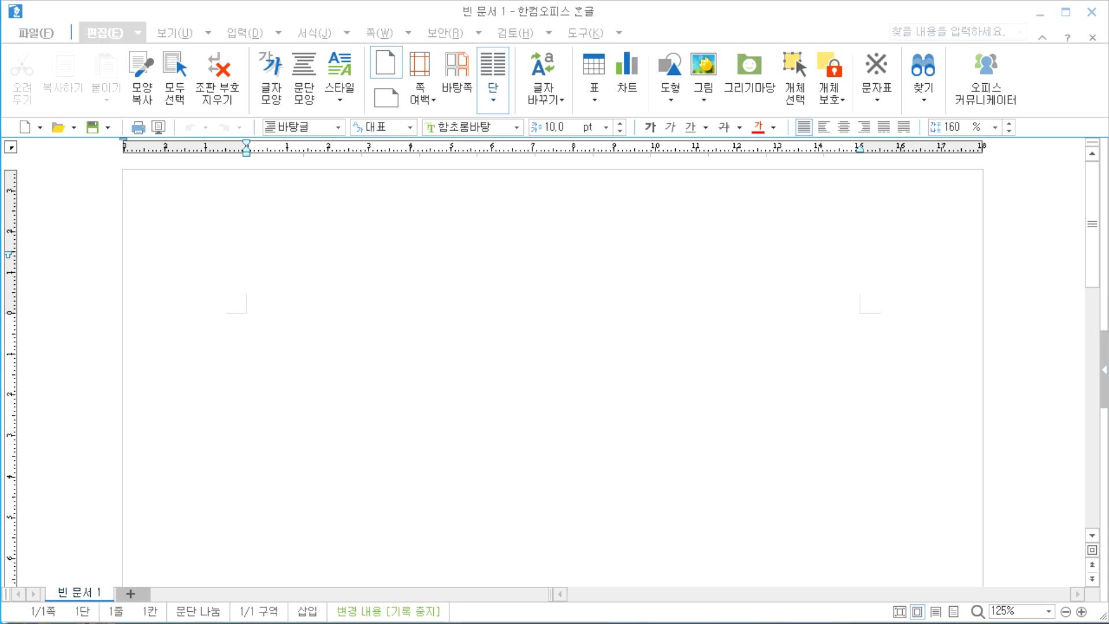
pyautogui.click(296, 193)
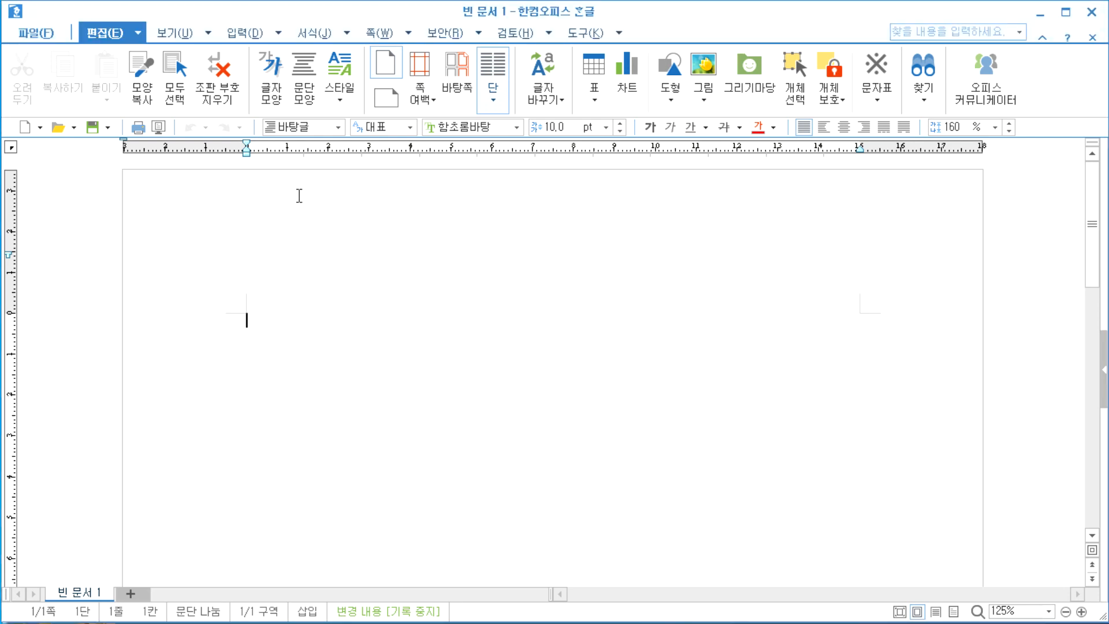
pyautogui.click(166, 34)
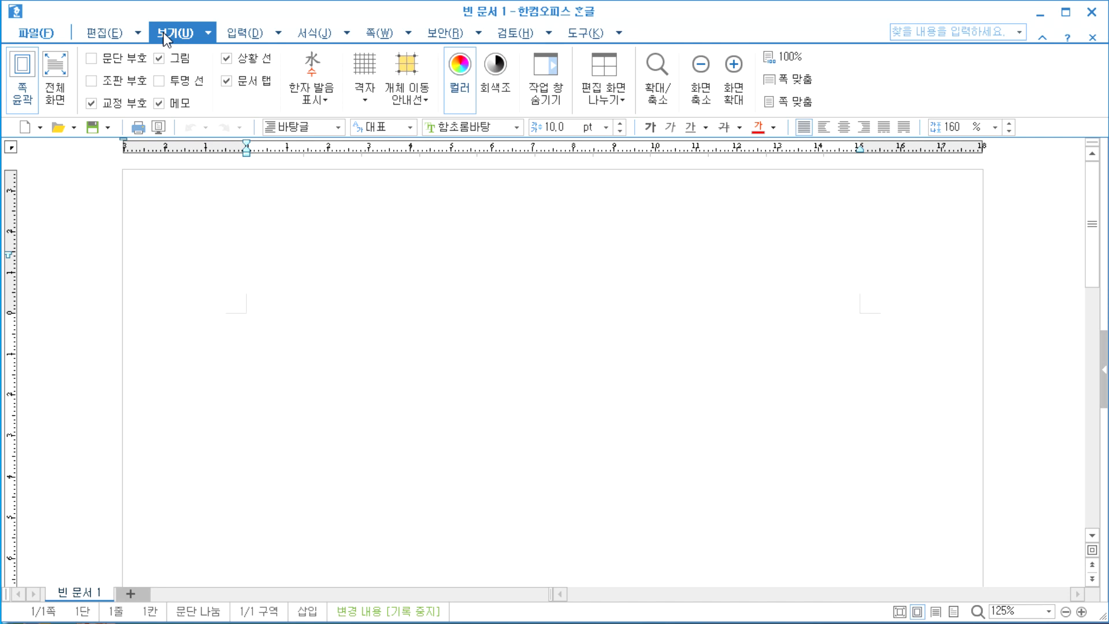
pyautogui.click(91, 59)
pyautogui.click(122, 65)
pyautogui.click(91, 58)
# Compare the 100%, whole-page and fit-width (폭 맞춤) zooms on the blank page, finishing with fit-width.
pyautogui.click(791, 60)
pyautogui.click(792, 103)
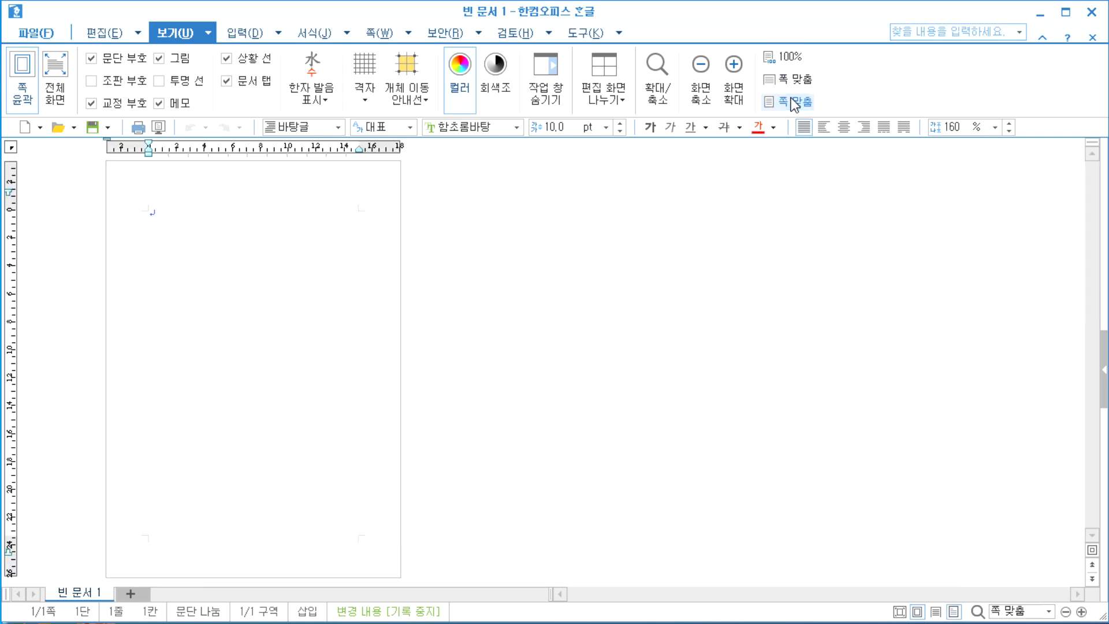
pyautogui.click(789, 81)
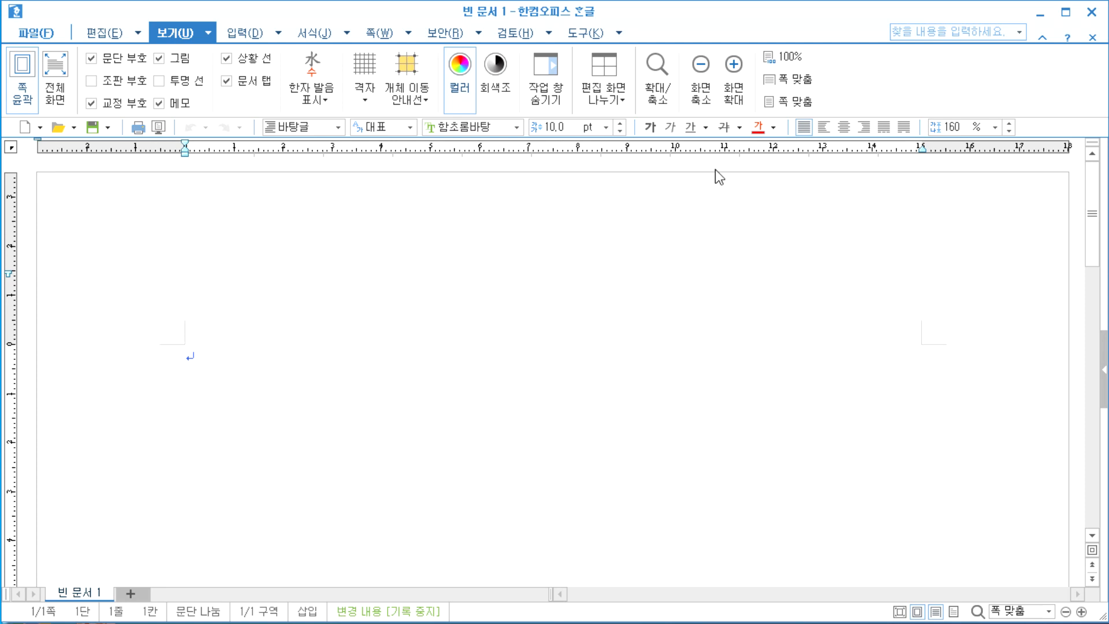
pyautogui.click(787, 103)
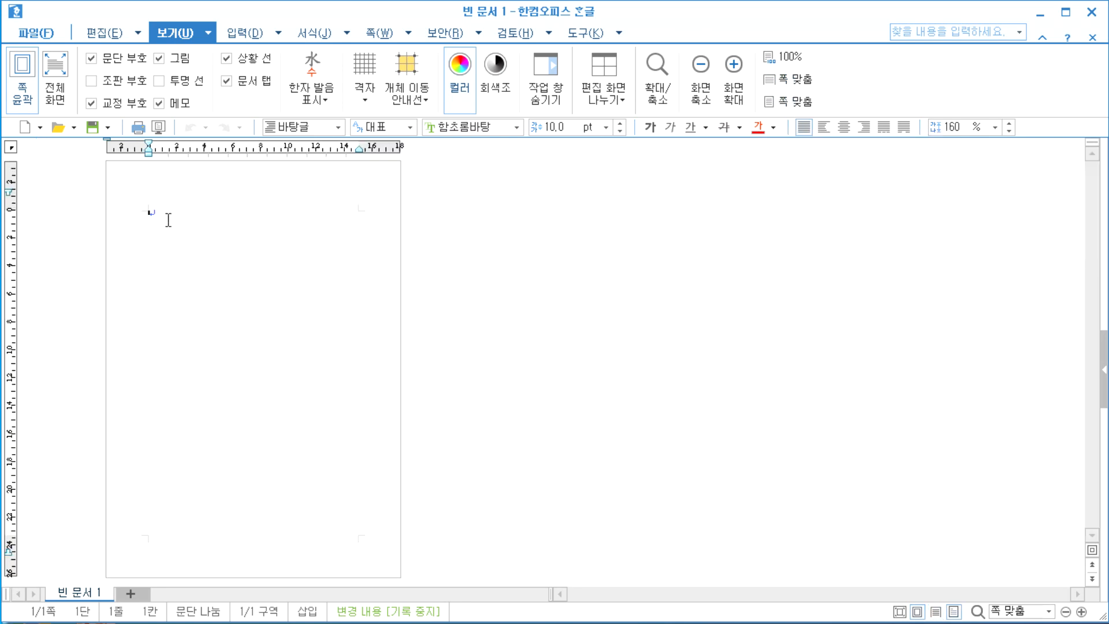
pyautogui.click(782, 58)
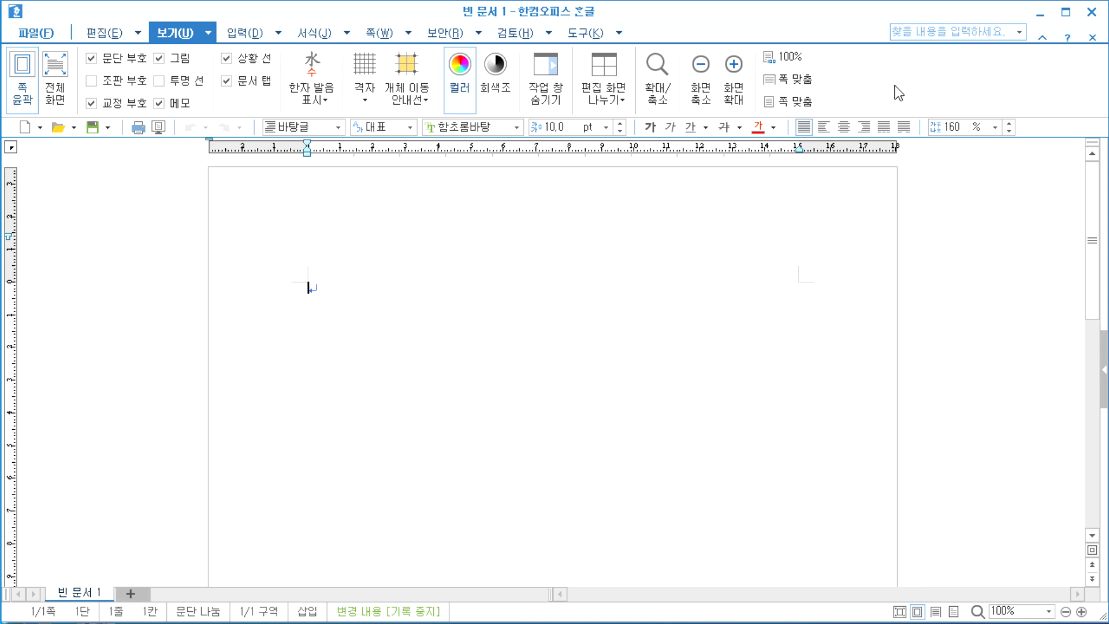
pyautogui.click(806, 85)
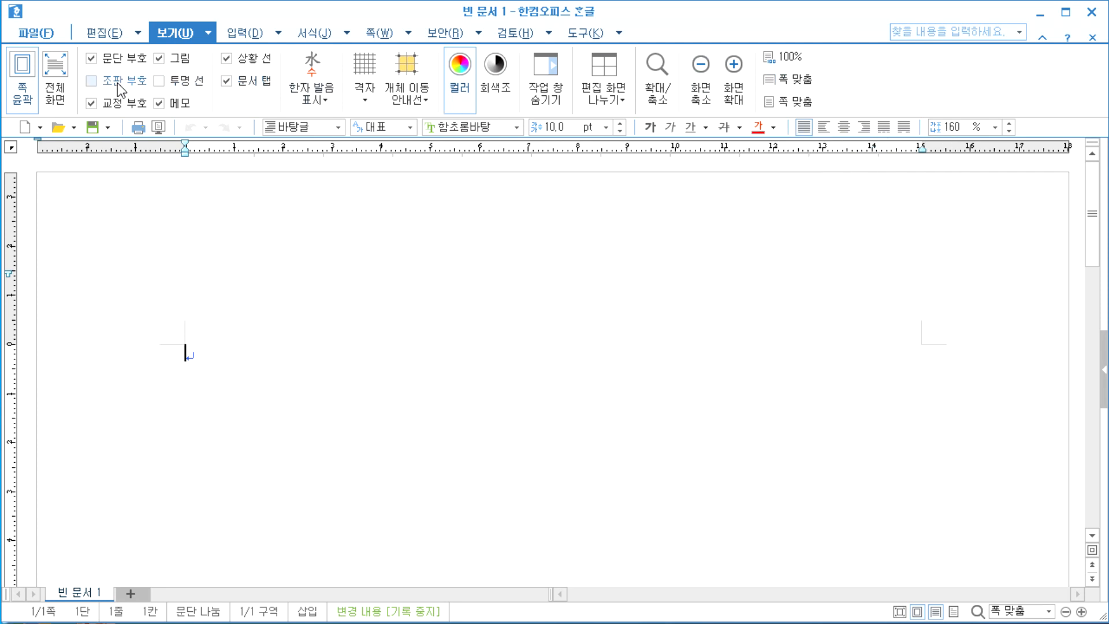
# Compare the 100%, whole-page and fit-width zooms with the page outline (쪽 윤곽) hidden, and show the outline again.
pyautogui.click(20, 75)
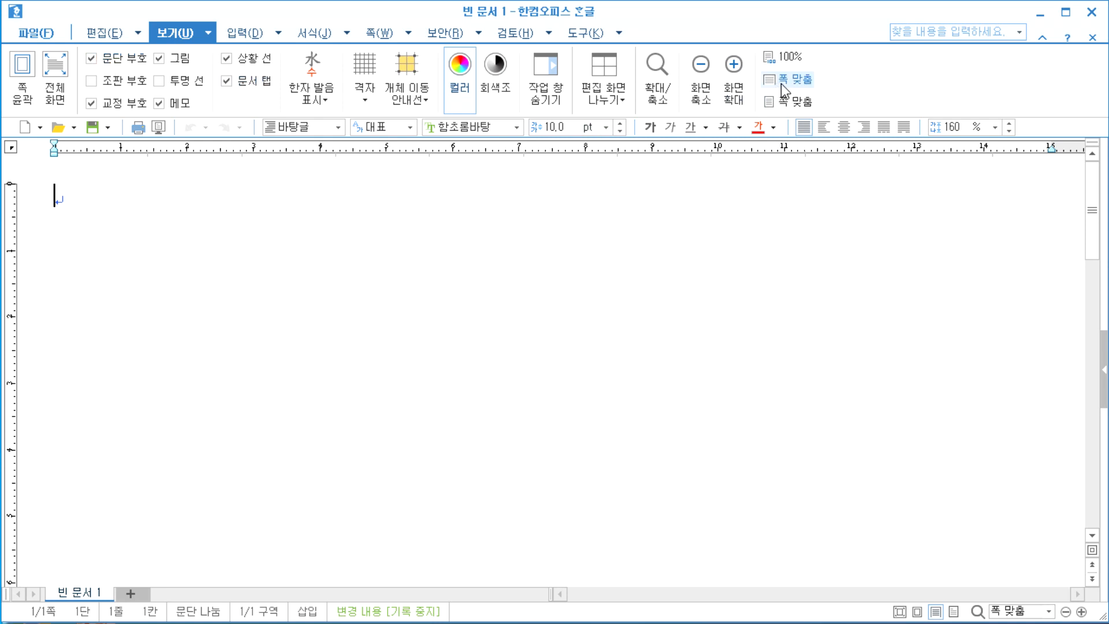
pyautogui.click(788, 56)
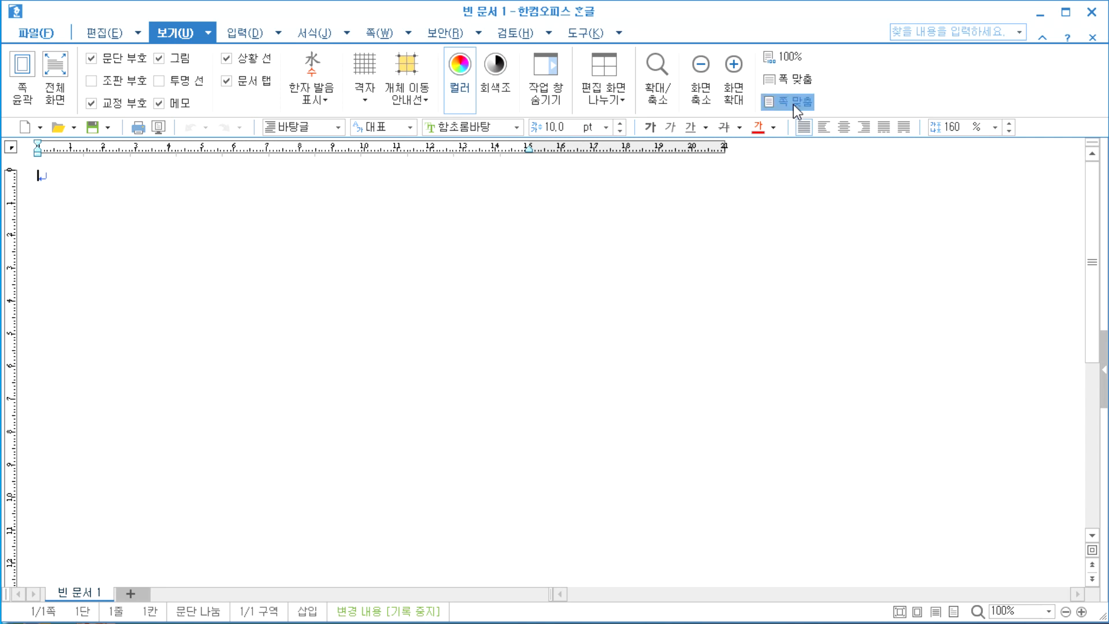
pyautogui.click(792, 104)
pyautogui.click(792, 78)
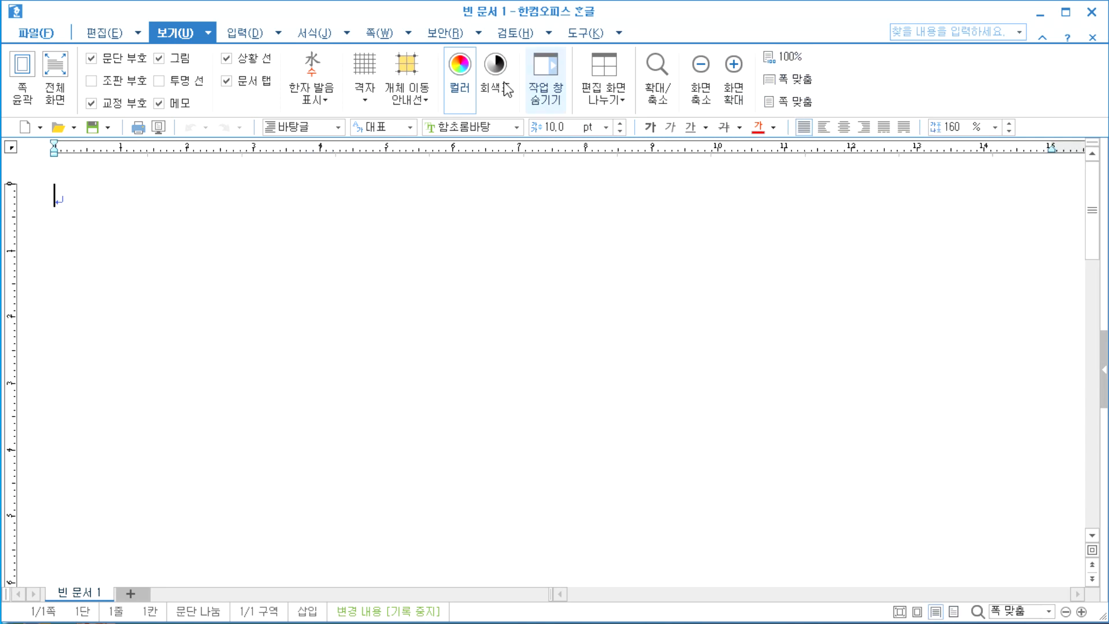
pyautogui.click(22, 76)
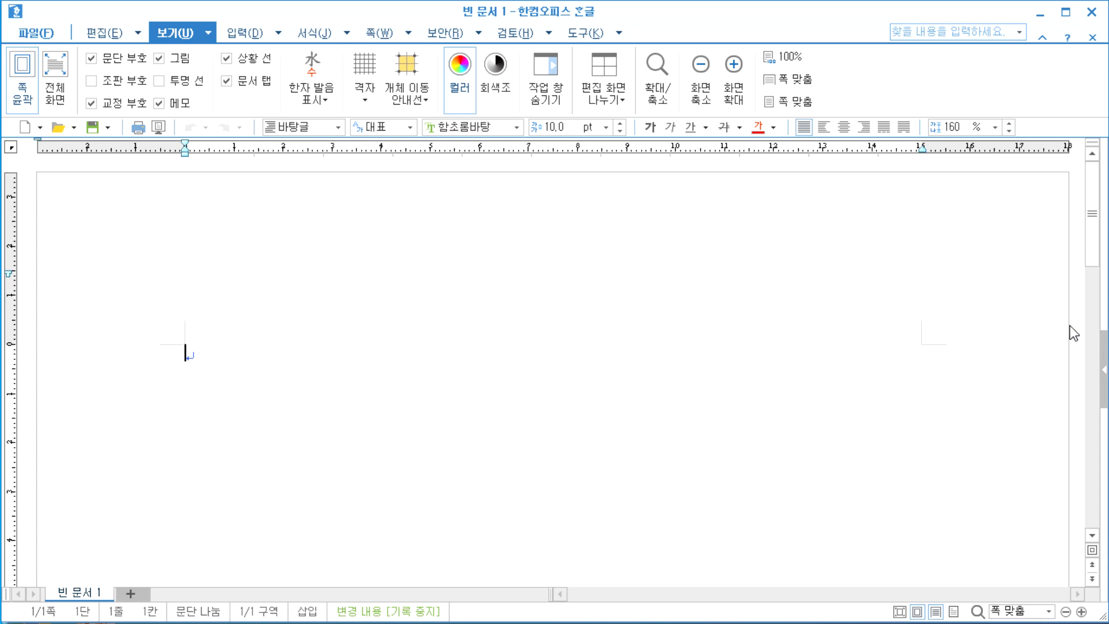
# Enter nearly two lines of repeated ㅎ as sample text and toggle the page outline (쪽 윤곽), leaving it off.
pyautogui.write('ㅎ')
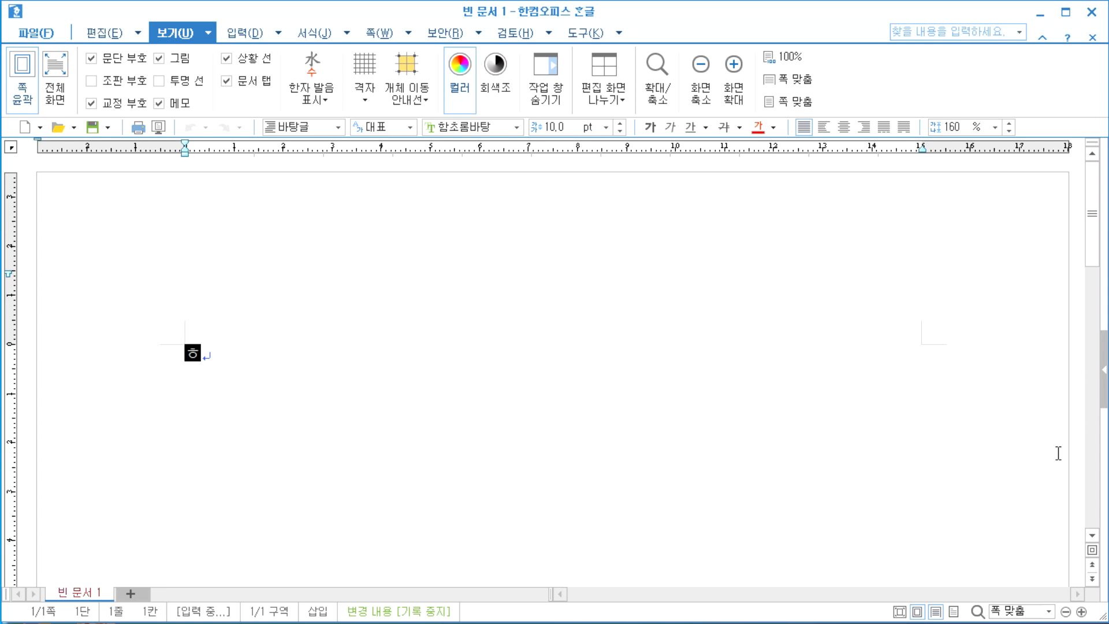
pyautogui.write('ㅎㅎㅎㅎㅎㅎㅎㅎㅎㅎㅎㅎㅎㅎㅎㅎㅎㅎㅎㅎㅎㅎㅎㅎㅎㅎㅎㅎㅎㅎㅎㅎㅎㅎㅎㅎㅎㅎㅎㅎㅎㅎㅎㅎㅎㅎㅎㅎㅎㅎㅎㅎㅎㅎㅎㅎㅎㅎㅎㅎㅎㅎㅎㅎㅎㅎㅎㅎㅎ')
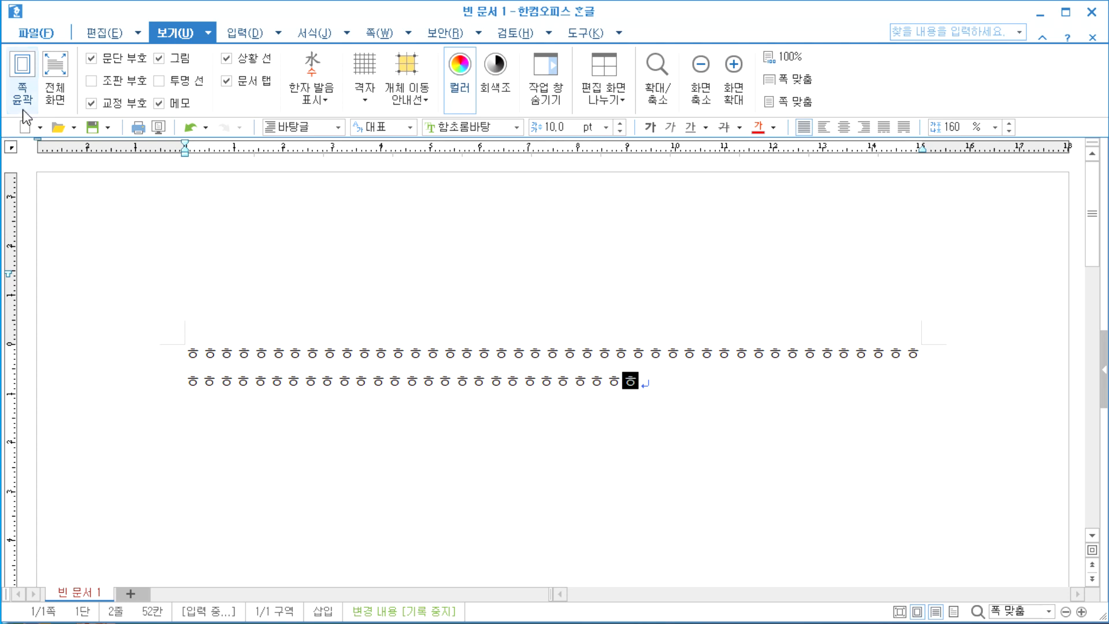
pyautogui.click(22, 80)
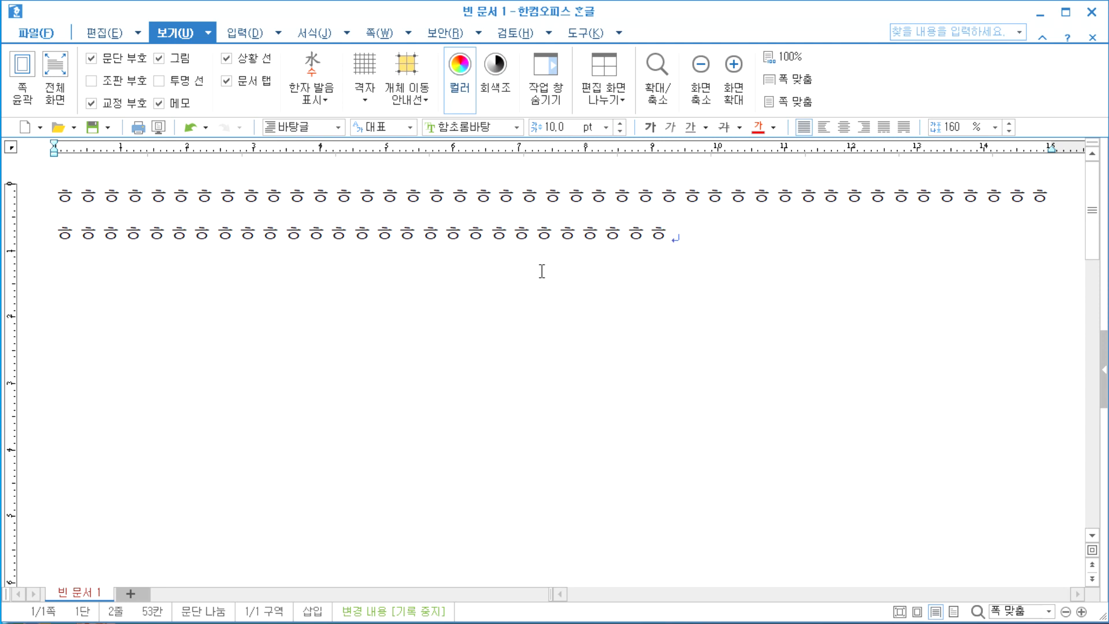
pyautogui.click(14, 78)
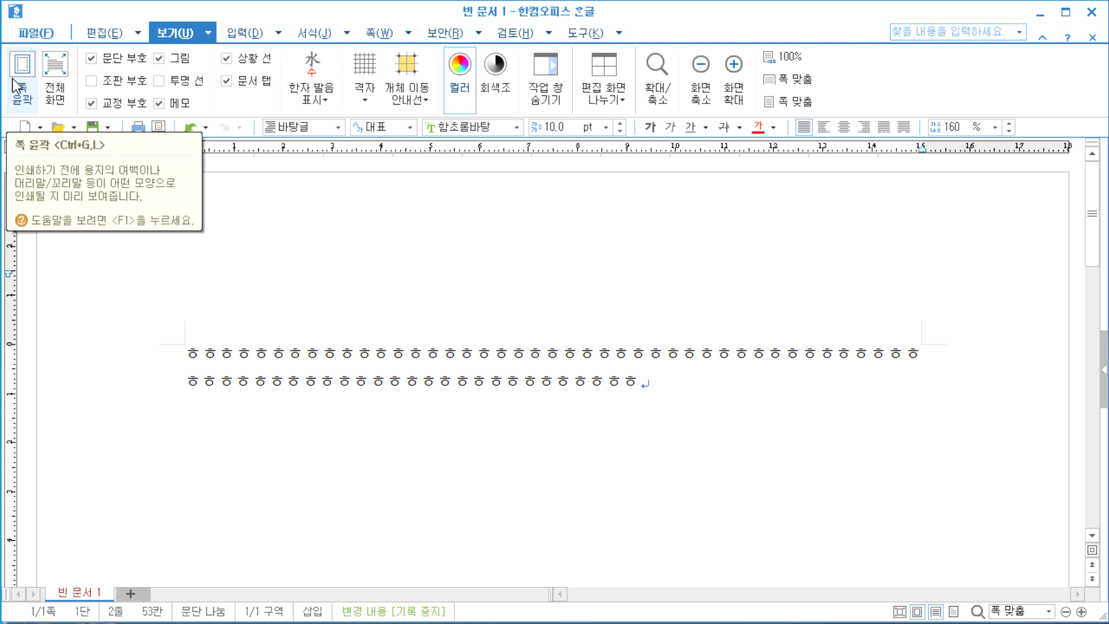
pyautogui.click(13, 82)
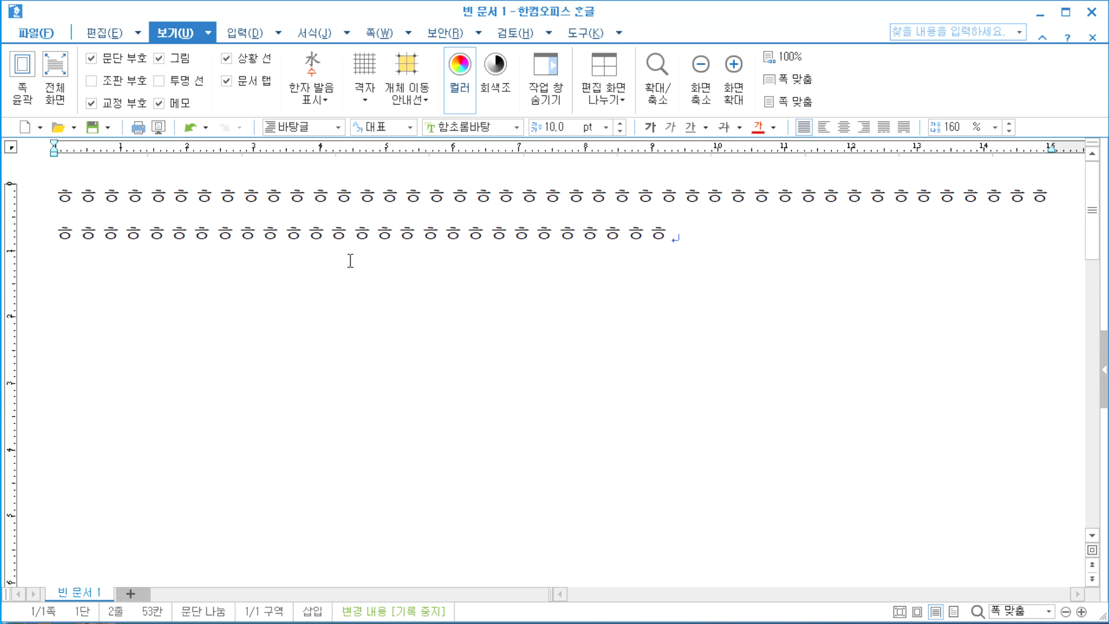
pyautogui.click(104, 35)
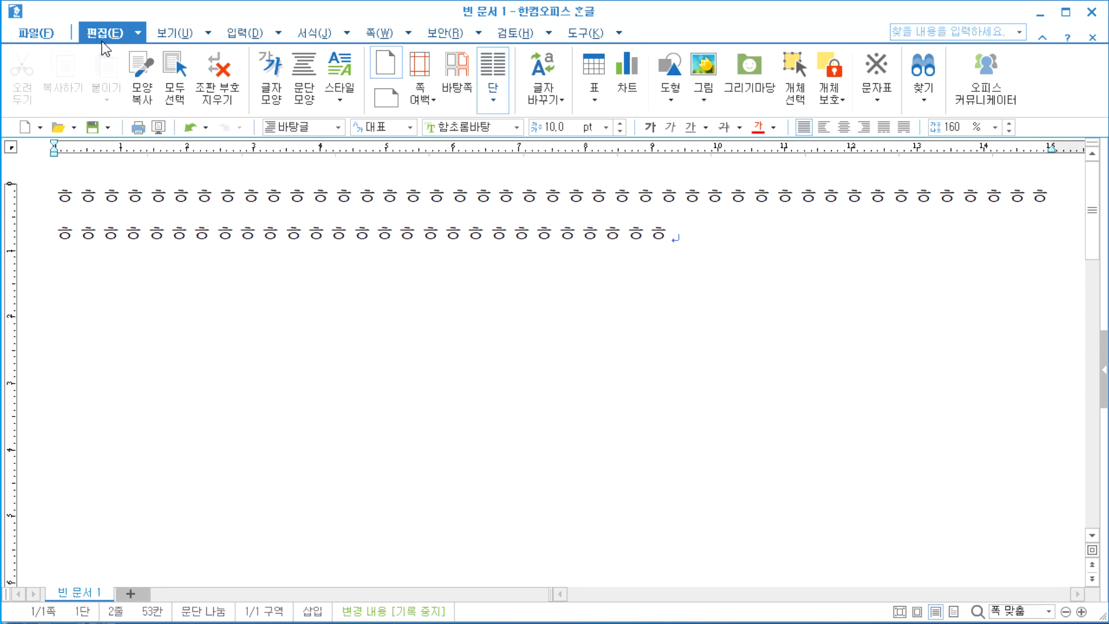
pyautogui.click(165, 36)
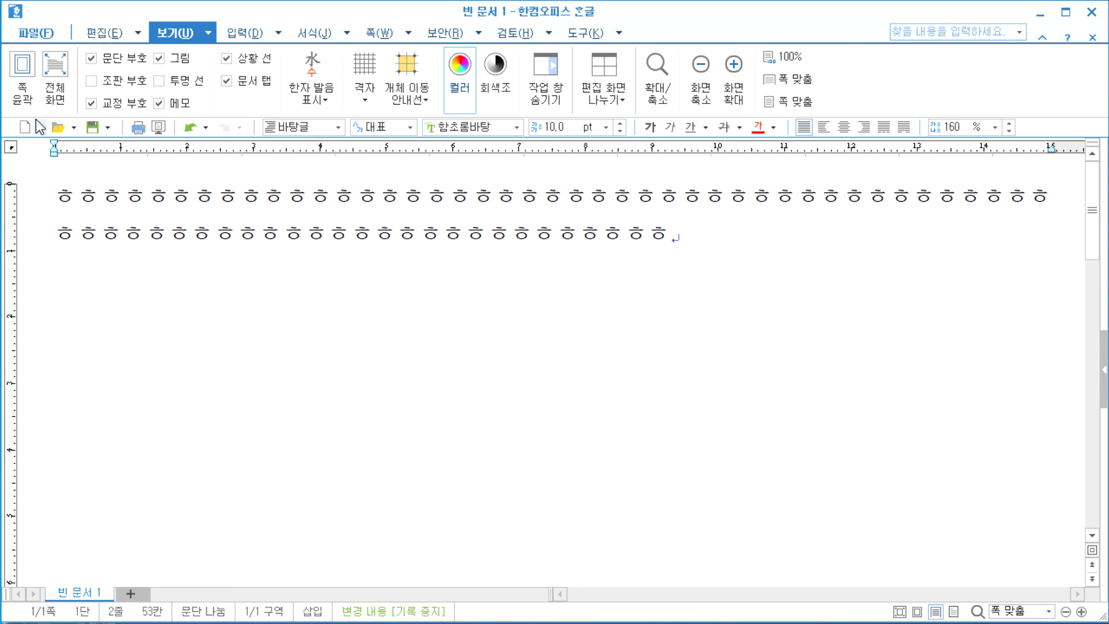
pyautogui.moveTo(2, 130); pyautogui.dragTo(4, 200)
pyautogui.moveTo(6, 124); pyautogui.dragTo(1, 124)
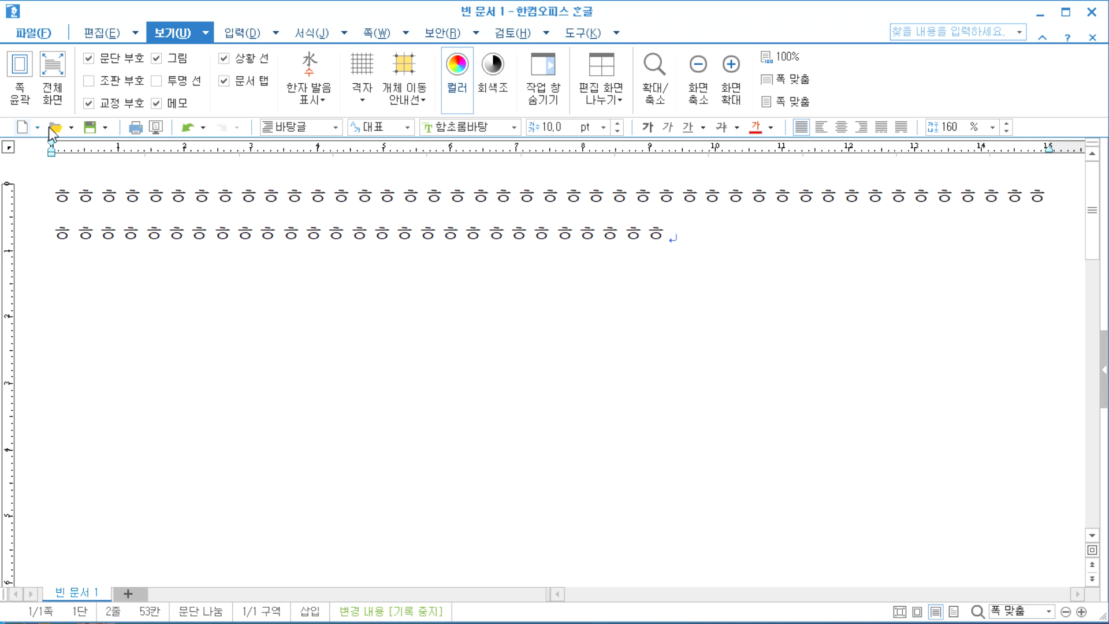
# Undo the entry of the ㅎ sample text, redo it, and undo it once more.
pyautogui.click(186, 129)
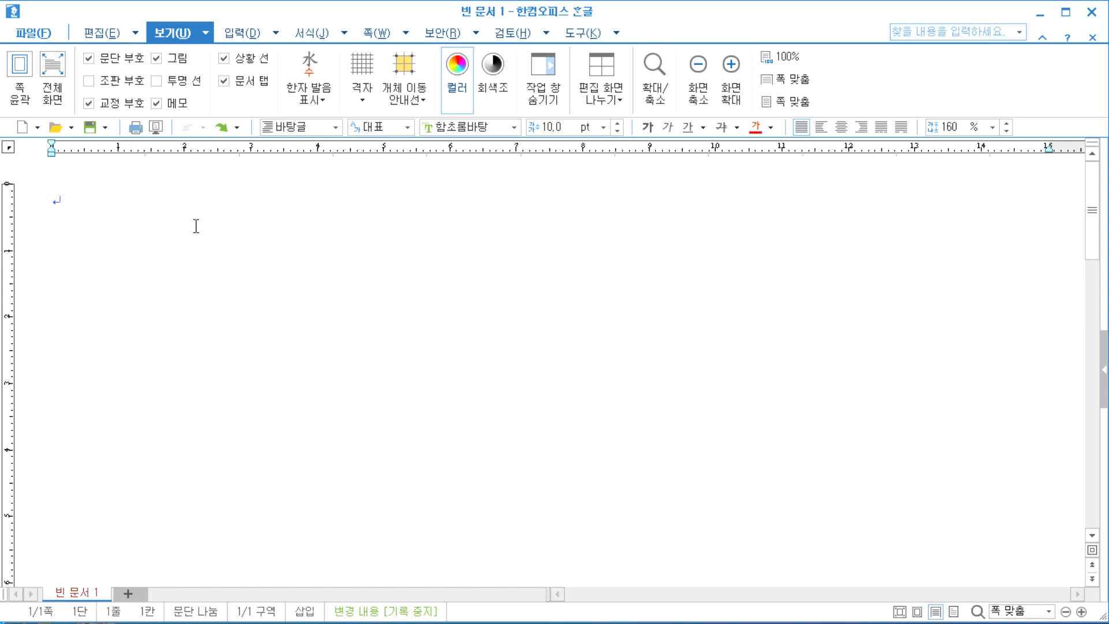
pyautogui.click(224, 126)
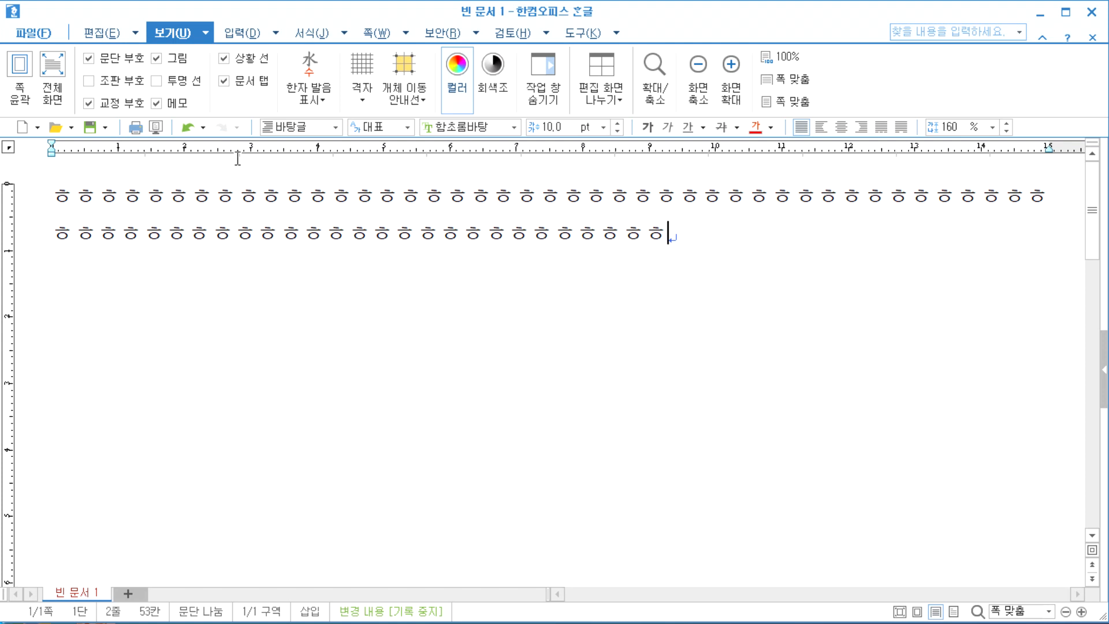
pyautogui.click(187, 127)
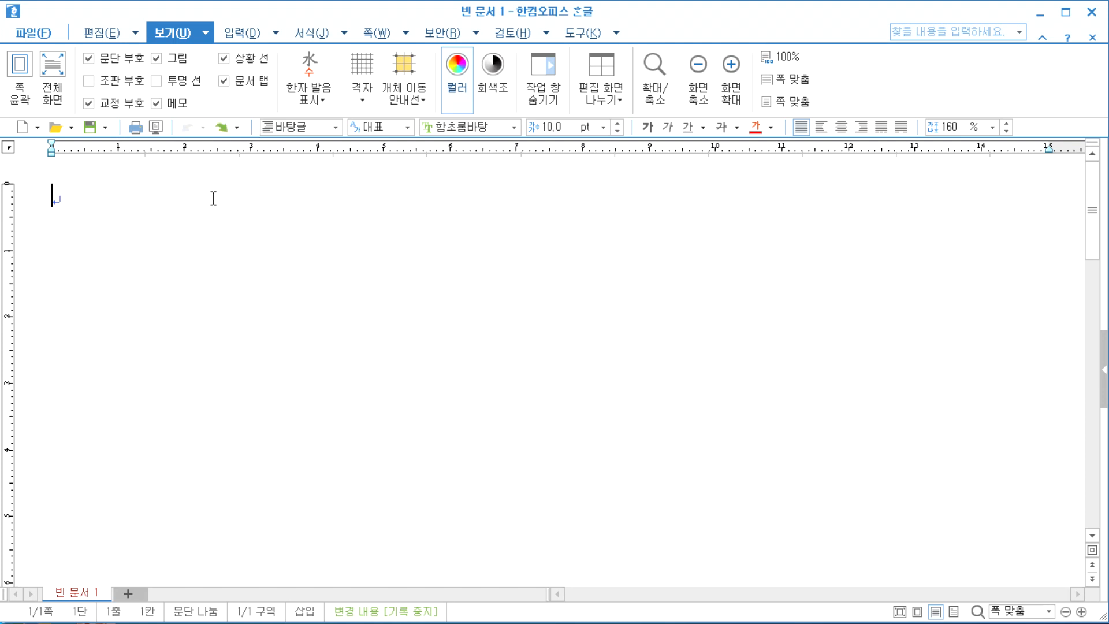
# Enter 1234, 5678 and 90 on three separate lines, with an empty line below them.
pyautogui.write('1234')
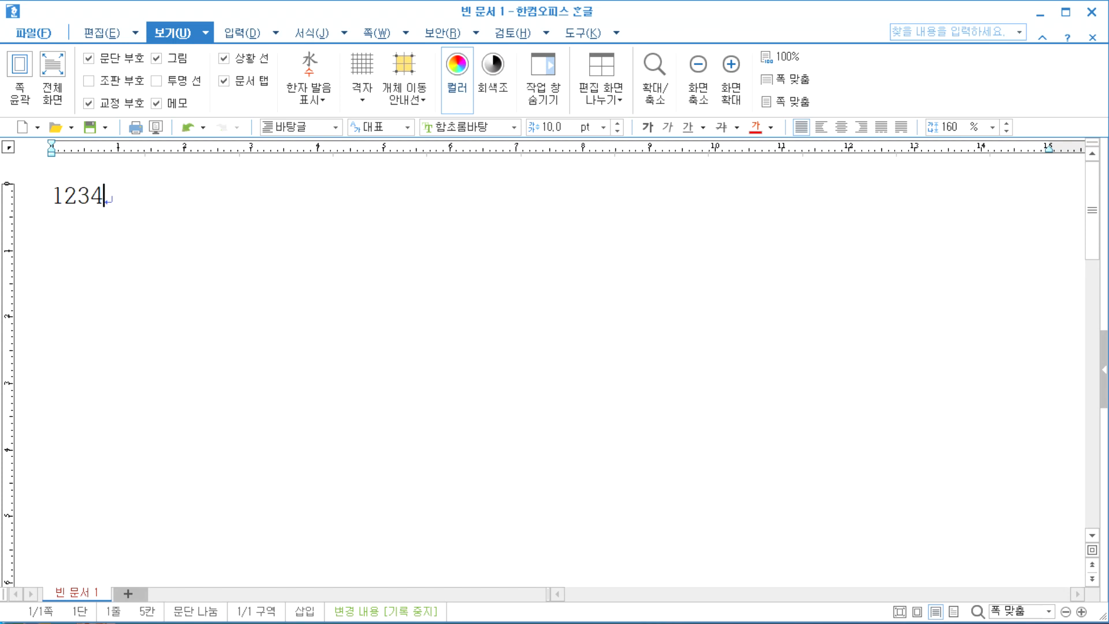
pyautogui.press('Return')
pyautogui.write('4567')
pyautogui.press('BackSpace')
pyautogui.press('BackSpace')
pyautogui.press('BackSpace')
pyautogui.press('BackSpace')
pyautogui.write('5678')
pyautogui.press('Return')
pyautogui.write('9')
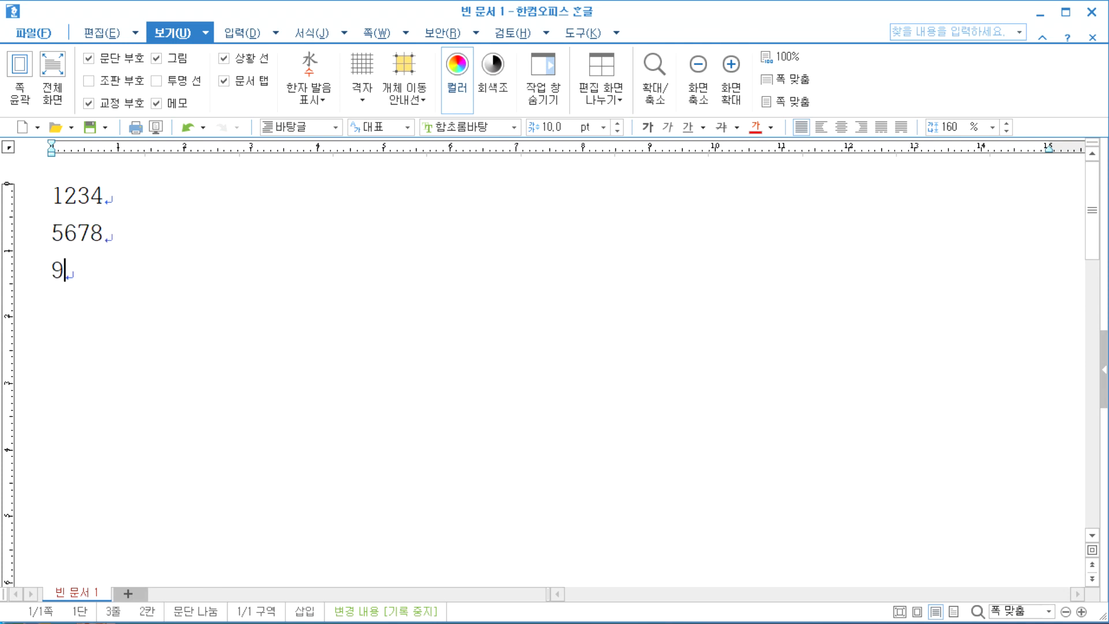
pyautogui.write('0')
# Set the font size of the line 1234 to 15 pt and place the cursor in the empty last line.
pyautogui.moveTo(105, 197); pyautogui.dragTo(41, 196)
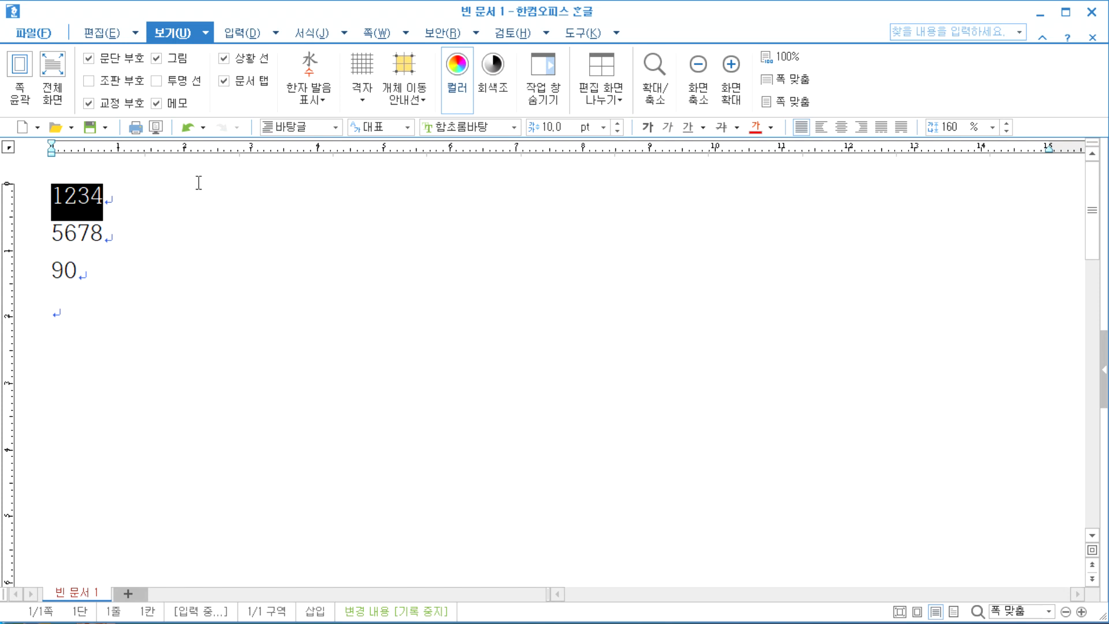
pyautogui.click(603, 127)
pyautogui.click(552, 253)
pyautogui.click(205, 307)
pyautogui.click(179, 332)
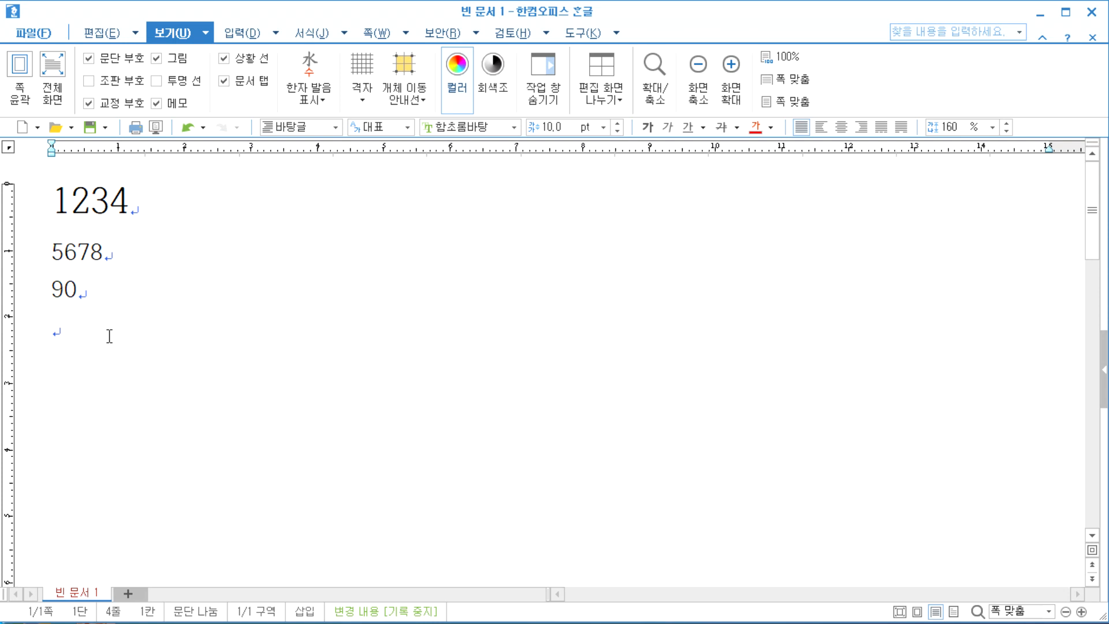
# Delete all the sample text character by character, working from the last line back to 1234.
pyautogui.press('BackSpace')
pyautogui.press('BackSpace')
pyautogui.press('BackSpace')
pyautogui.press('BackSpace')
pyautogui.press('BackSpace')
pyautogui.press('BackSpace')
pyautogui.press('BackSpace')
pyautogui.press('BackSpace')
pyautogui.press('BackSpace')
pyautogui.press('BackSpace')
pyautogui.press('BackSpace')
pyautogui.press('BackSpace')
pyautogui.press('BackSpace')
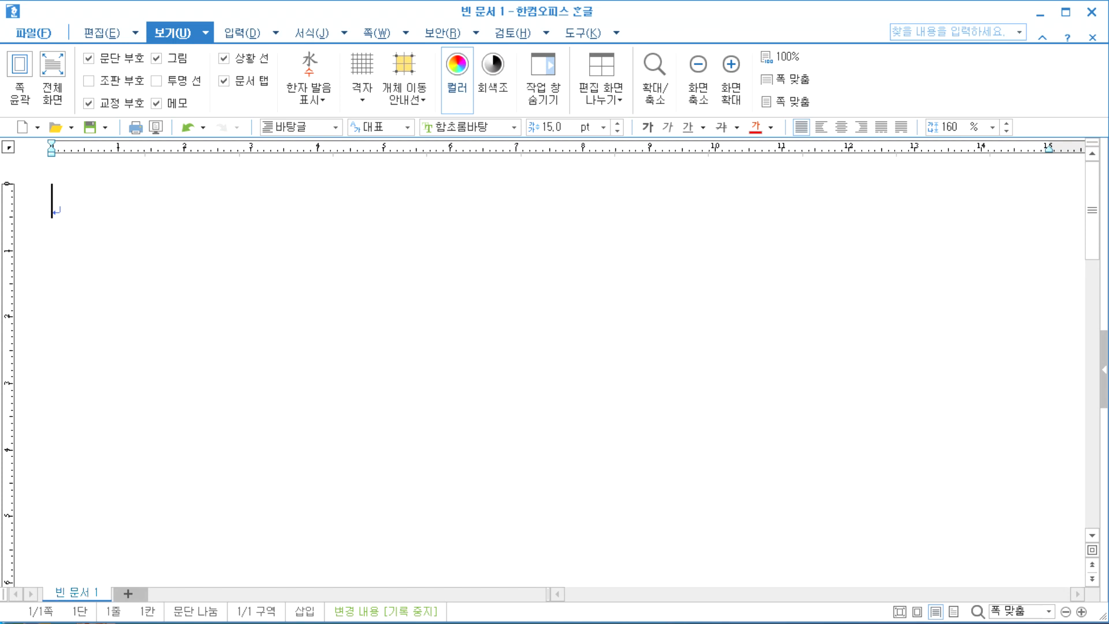
# Undo the deletions, the size change on 1234, and the entry of the 90 line.
pyautogui.click(191, 132)
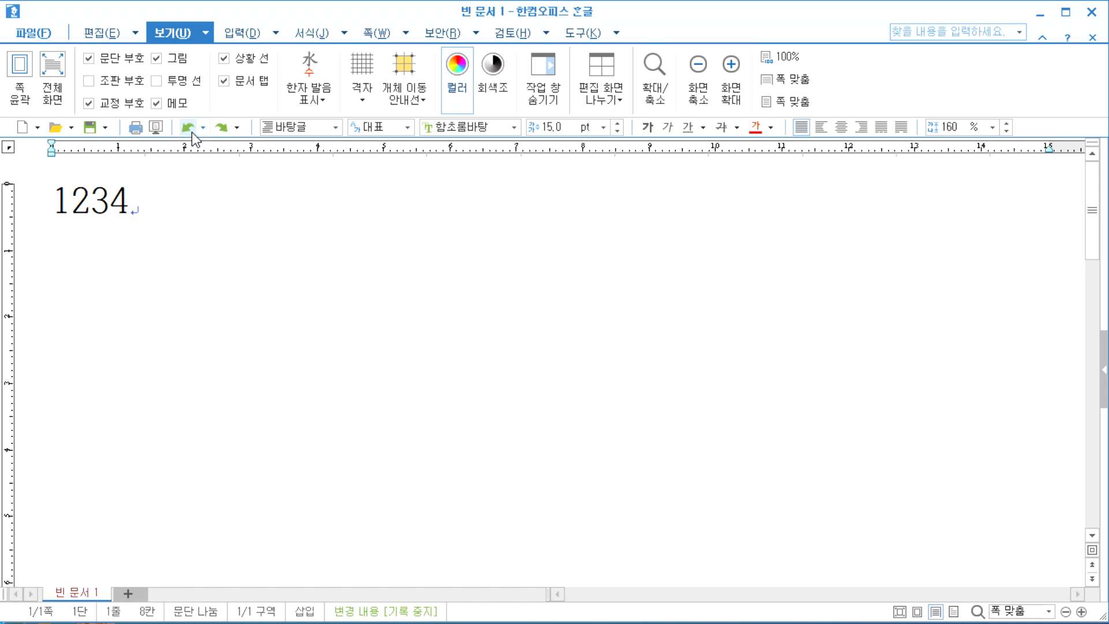
pyautogui.press('Return')
pyautogui.write('5678')
pyautogui.press('Return')
pyautogui.click(192, 132)
pyautogui.click(192, 132)
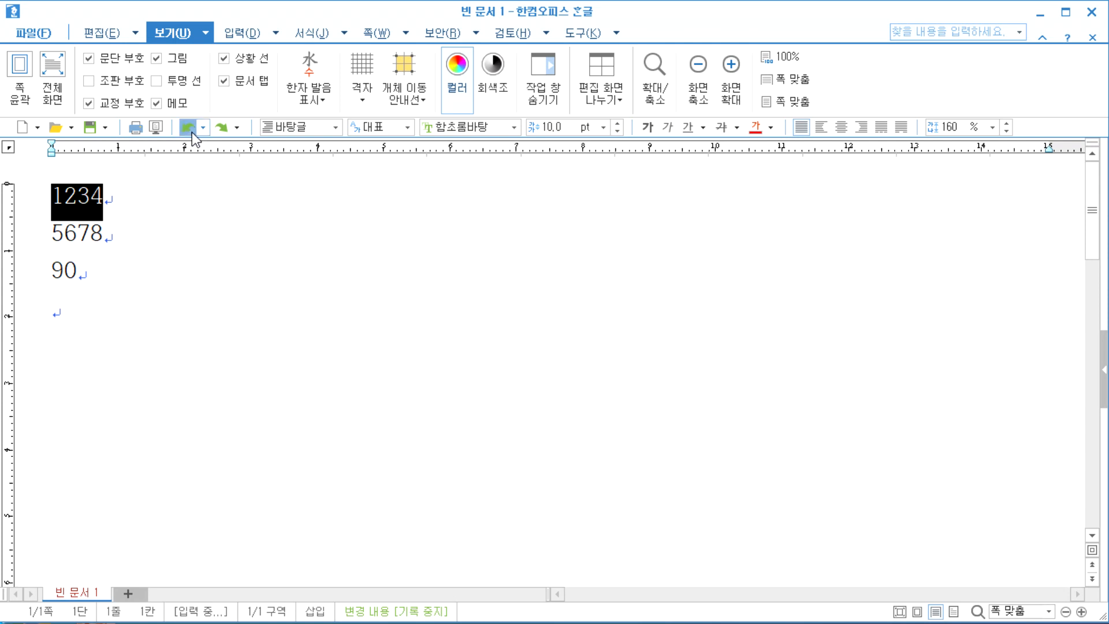
pyautogui.click(192, 132)
pyautogui.click(192, 132)
pyautogui.click(192, 133)
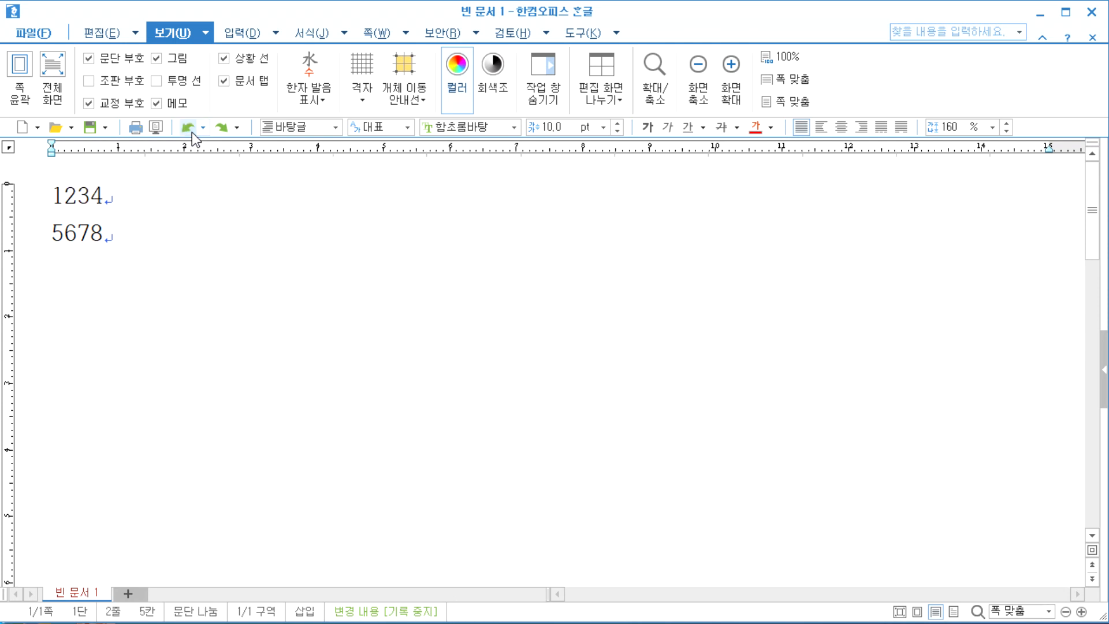
# Redo the entry of 90 and the 15 pt size on 1234, and deselect the text in the last line.
pyautogui.click(221, 128)
pyautogui.click(222, 128)
pyautogui.click(221, 128)
pyautogui.click(222, 128)
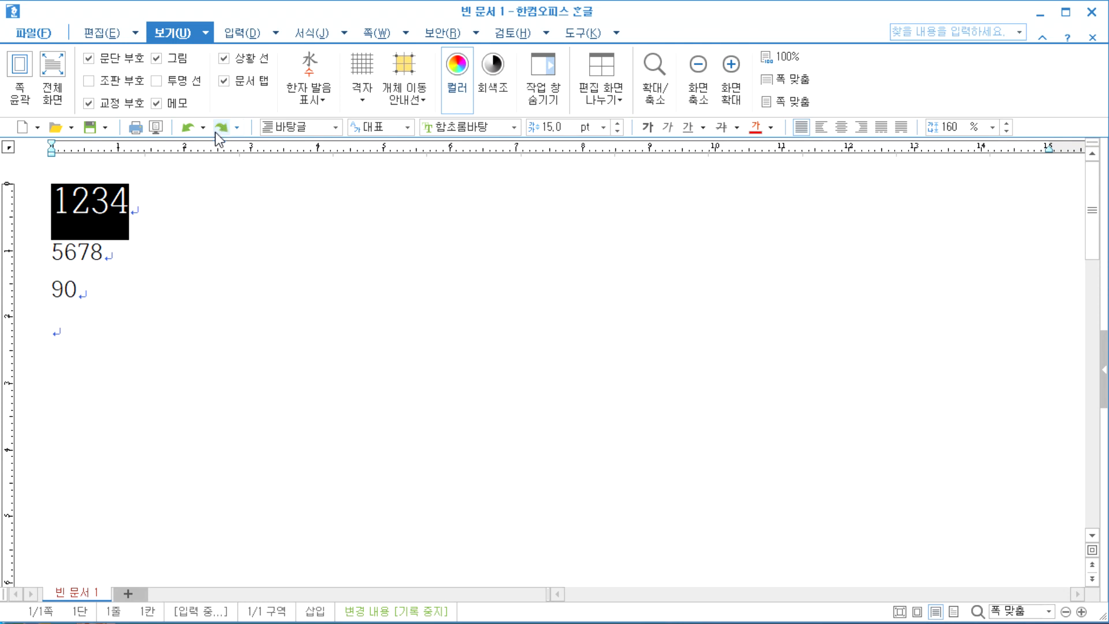
pyautogui.click(94, 355)
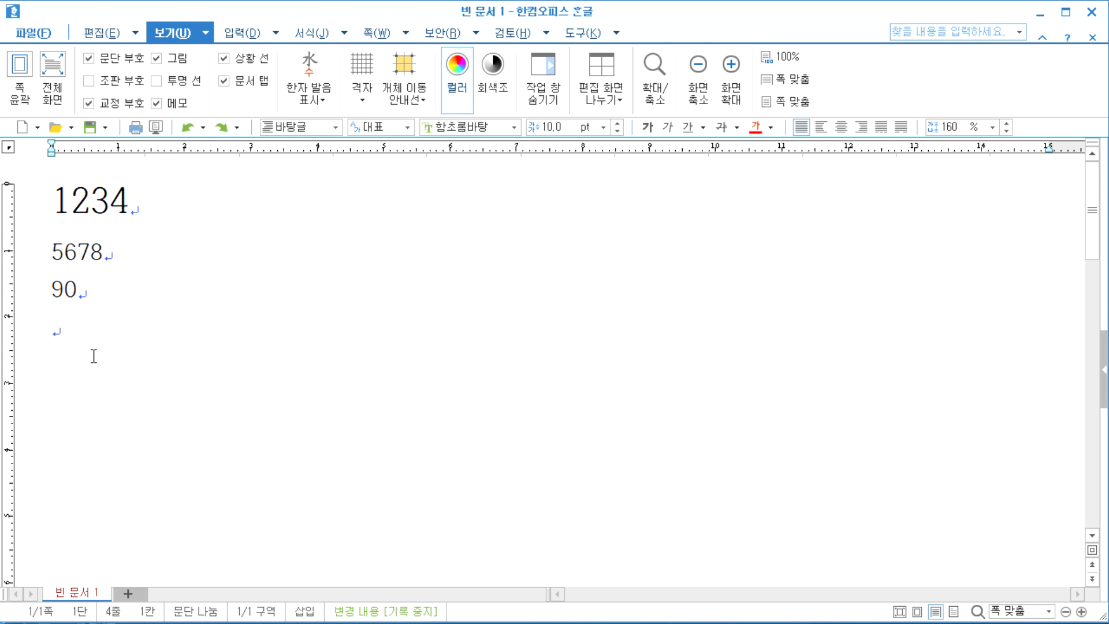
pyautogui.click(94, 356)
# Look through the editing (편집), view (보기) and input (입력) tool sets.
pyautogui.click(111, 33)
pyautogui.click(166, 37)
pyautogui.click(227, 36)
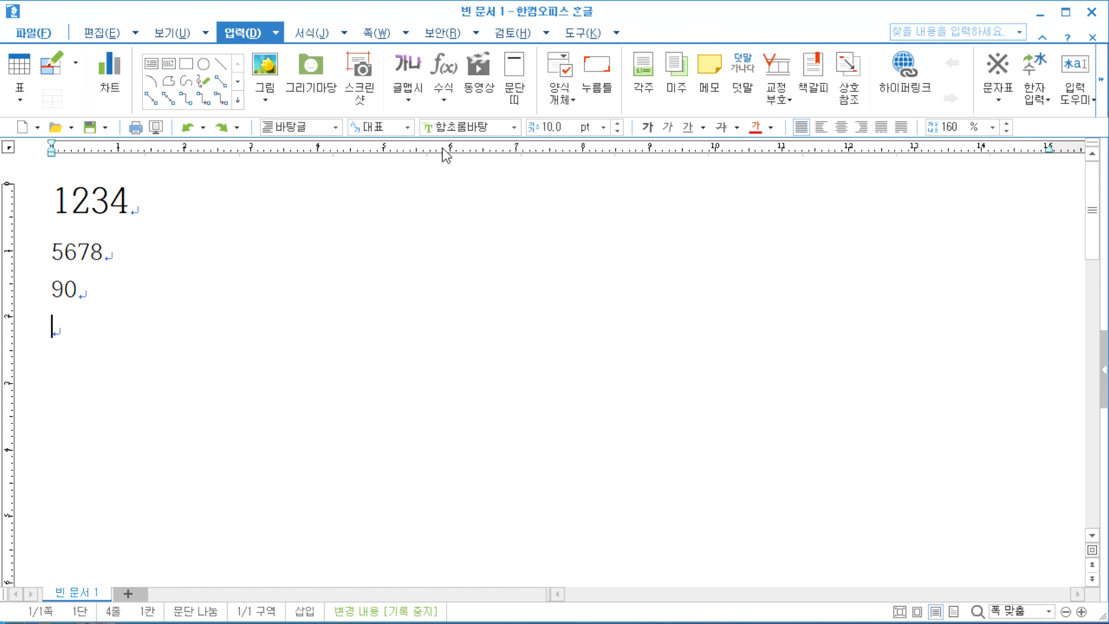
# Hide the basic (기본) toolbar and show it again.
pyautogui.rightClick(660, 36)
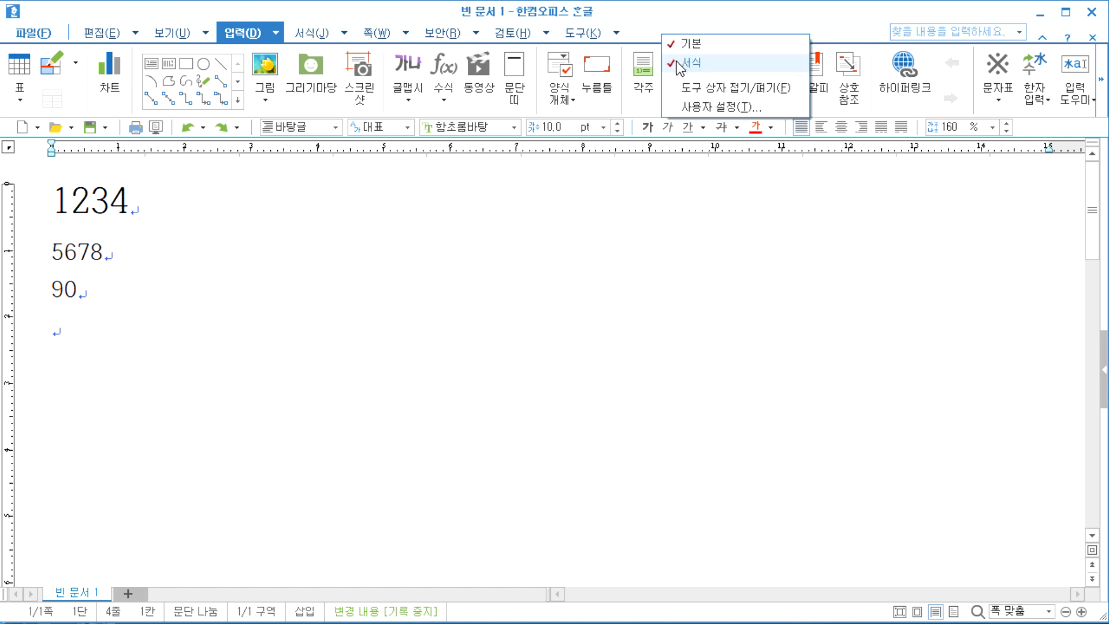
pyautogui.click(674, 43)
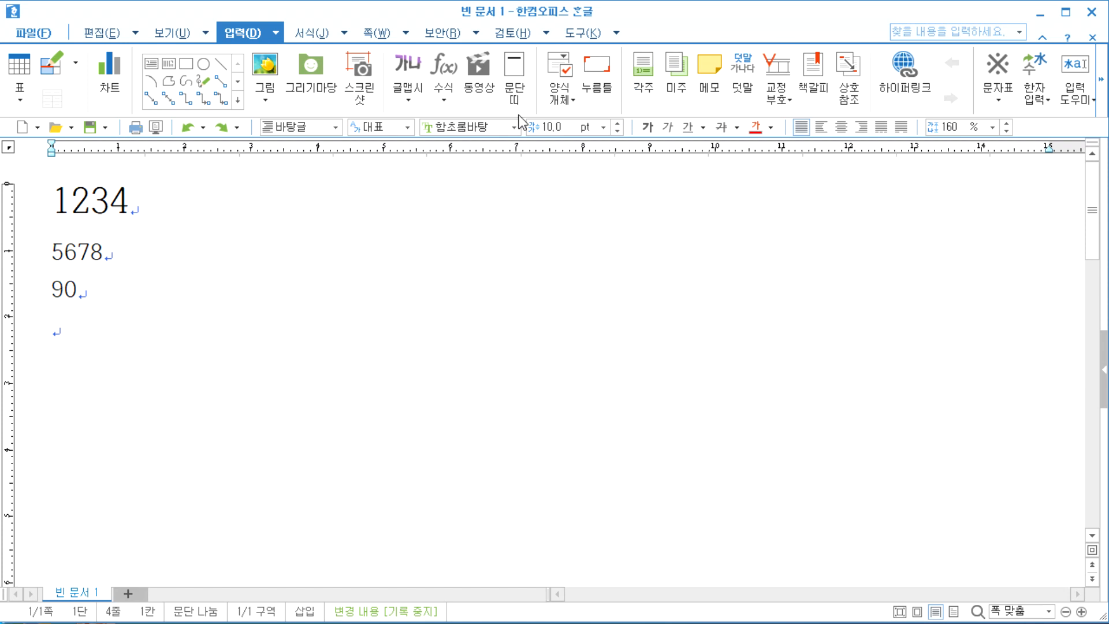
pyautogui.rightClick(675, 30)
pyautogui.click(713, 43)
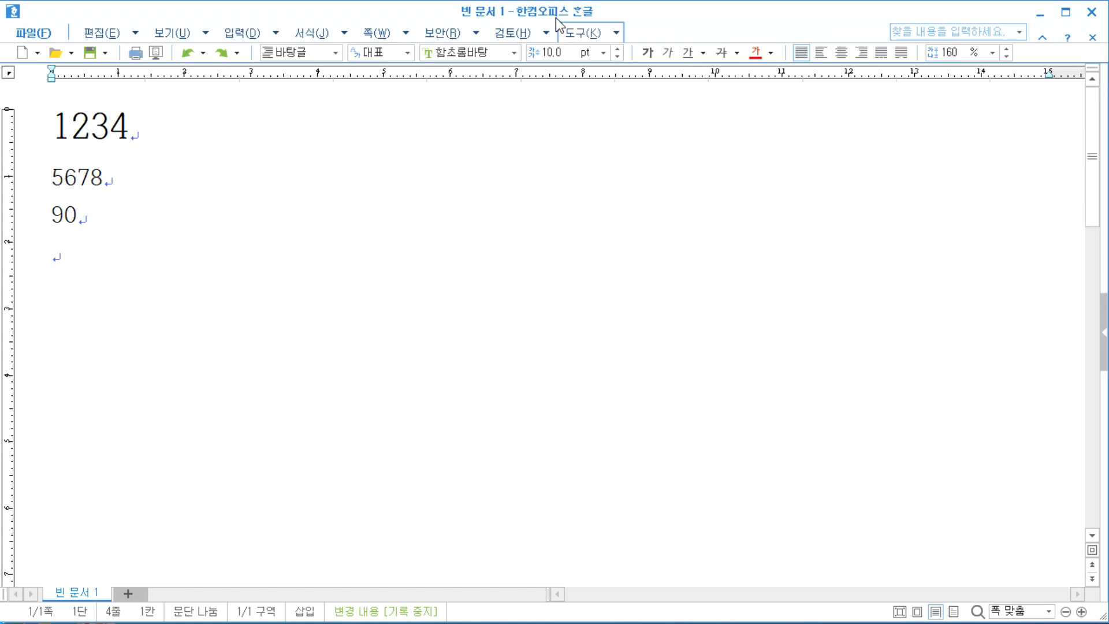
pyautogui.rightClick(663, 27)
pyautogui.click(701, 40)
# Hide the formatting (서식) toolbar and show it again.
pyautogui.rightClick(692, 30)
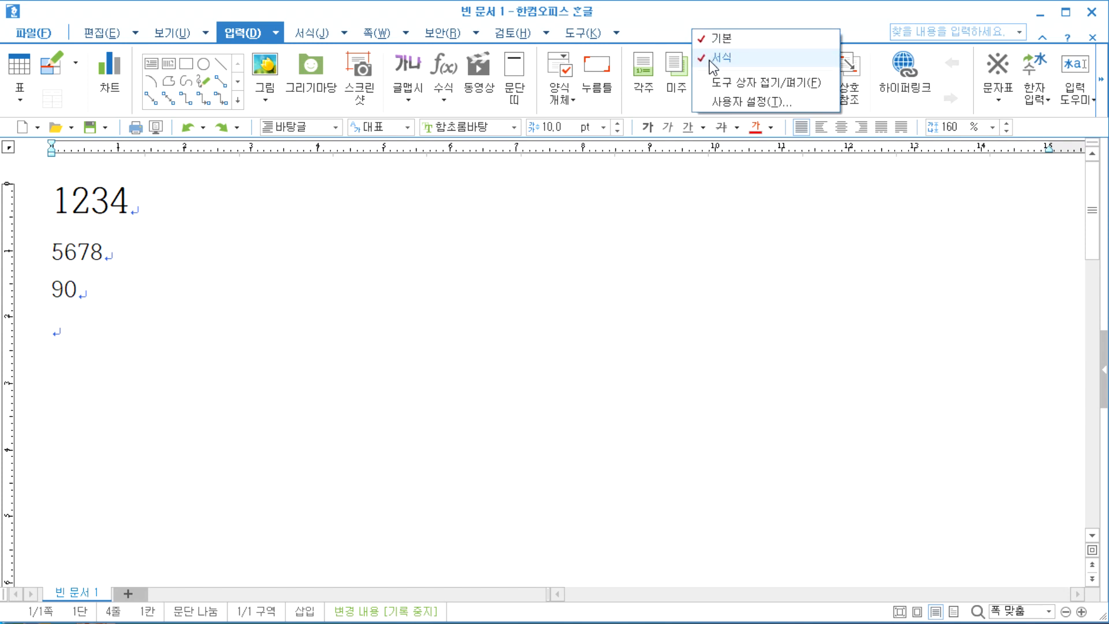
pyautogui.click(709, 58)
pyautogui.rightClick(666, 30)
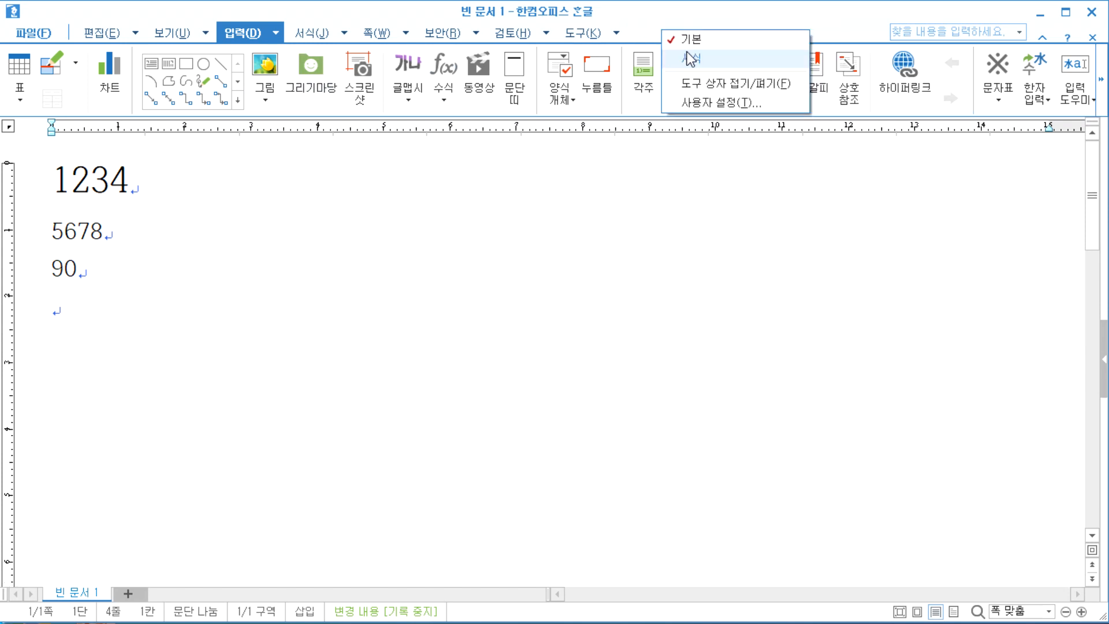
pyautogui.click(695, 56)
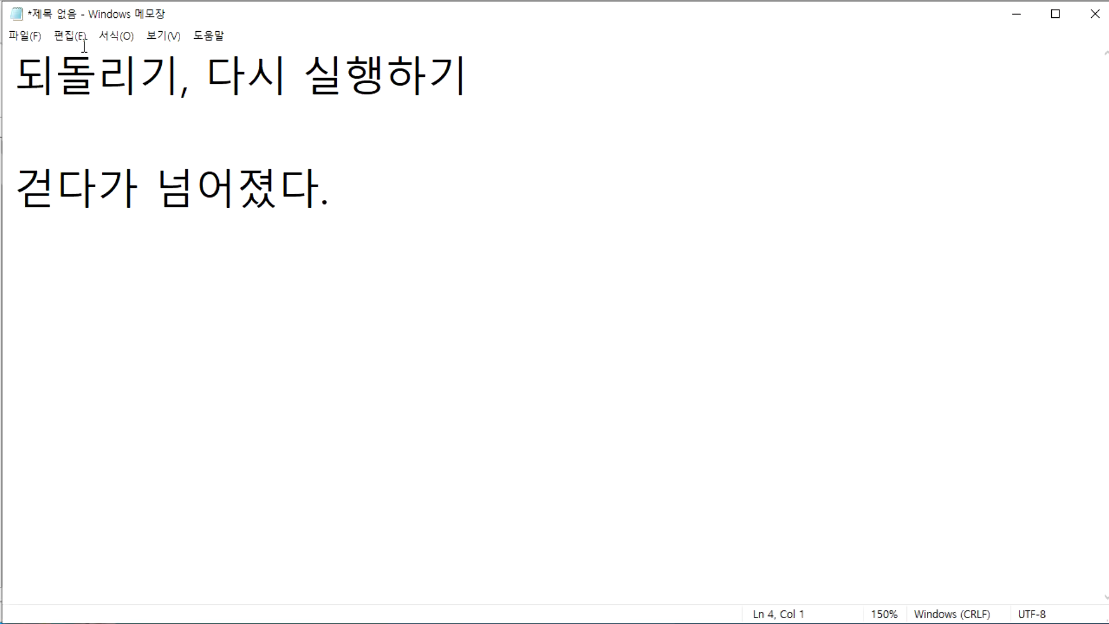
# In Notepad (메모장), apply undo five times to alternately remove and restore the ending of 걷다가 넘어졌다.
pyautogui.click(73, 38)
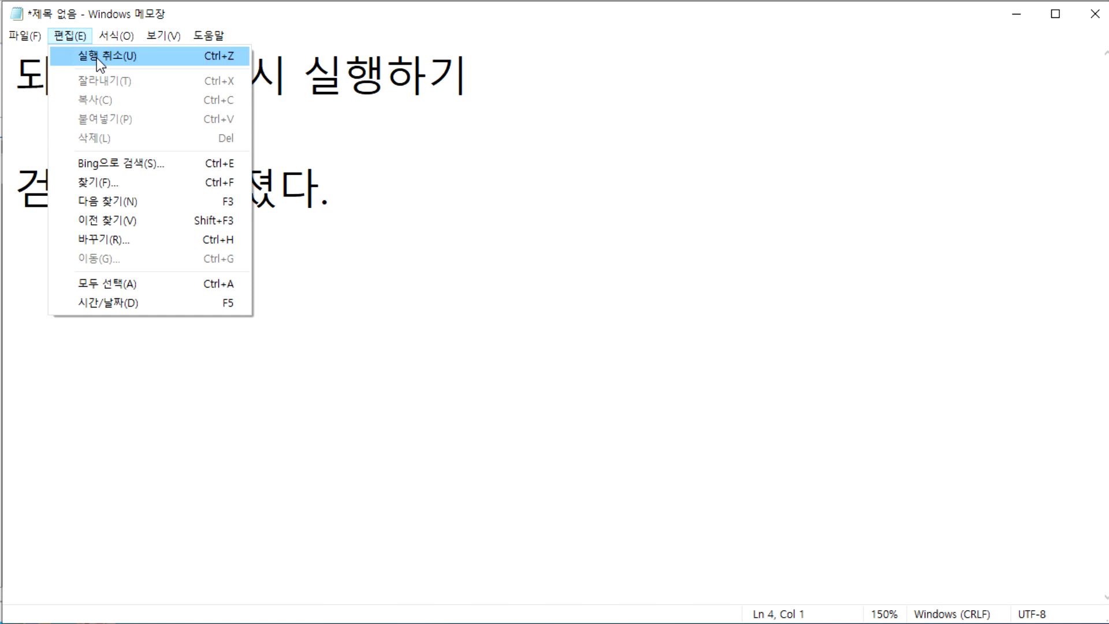
pyautogui.click(96, 58)
pyautogui.click(71, 37)
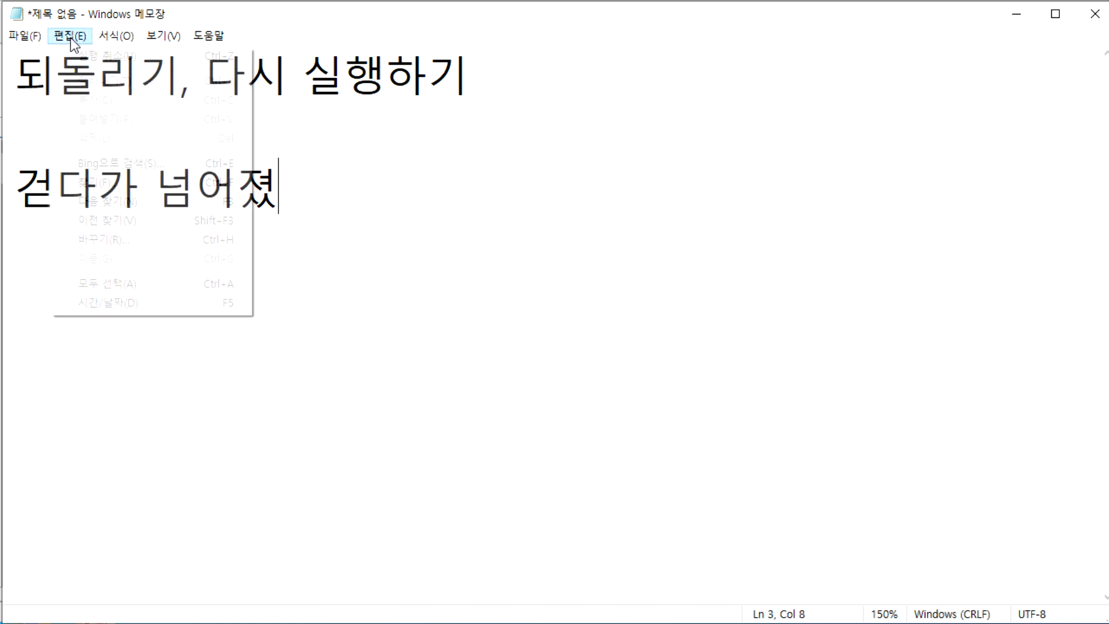
pyautogui.click(83, 52)
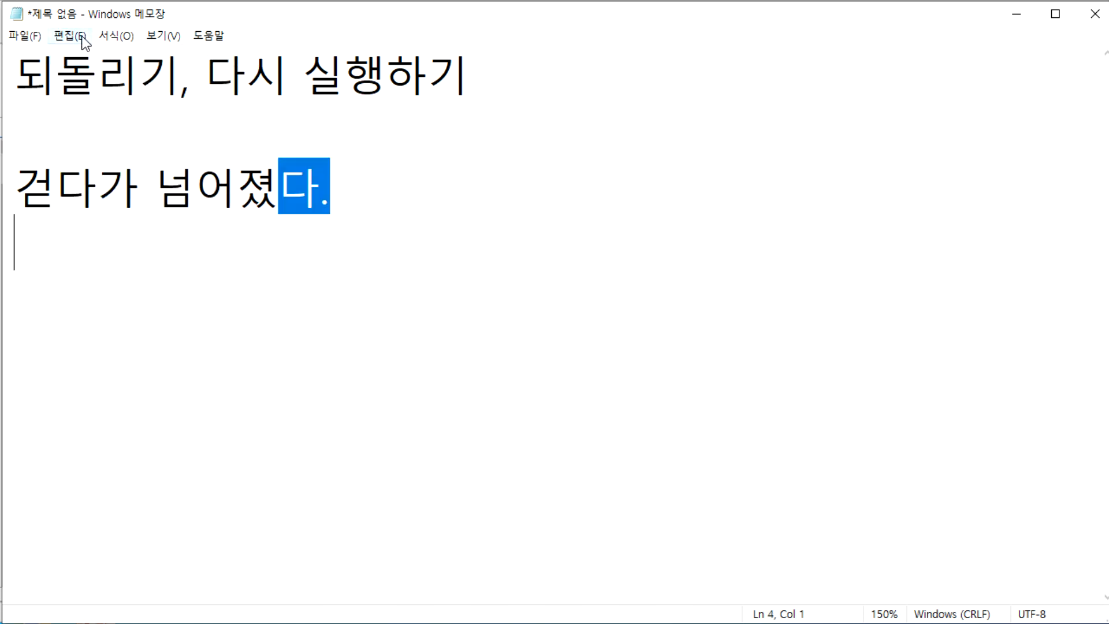
pyautogui.click(82, 36)
pyautogui.click(85, 60)
pyautogui.click(77, 35)
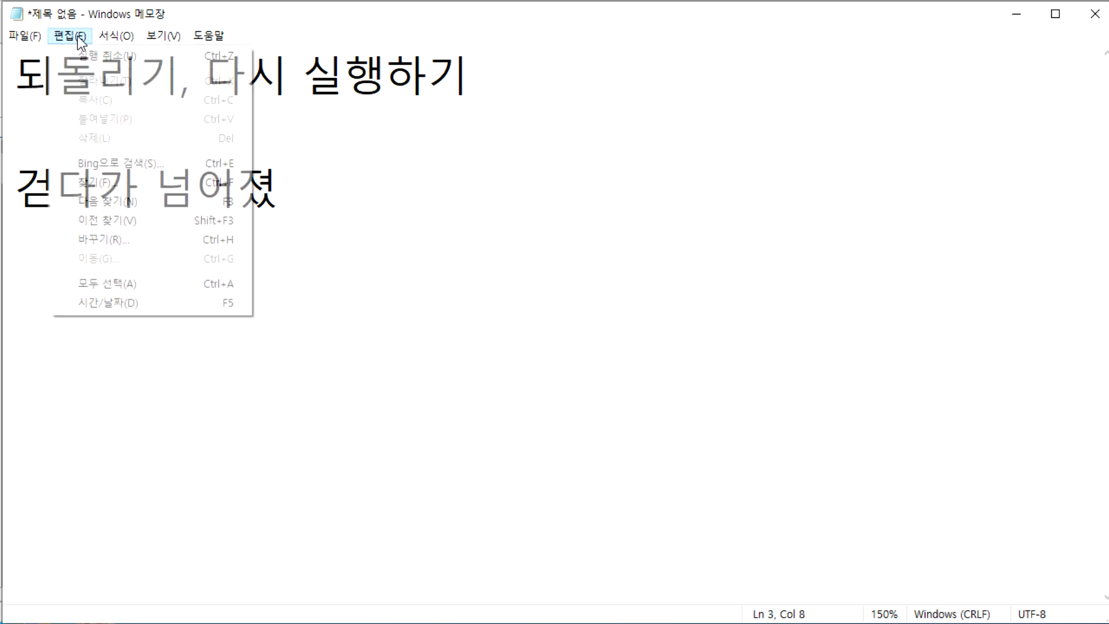
pyautogui.click(78, 53)
pyautogui.click(75, 39)
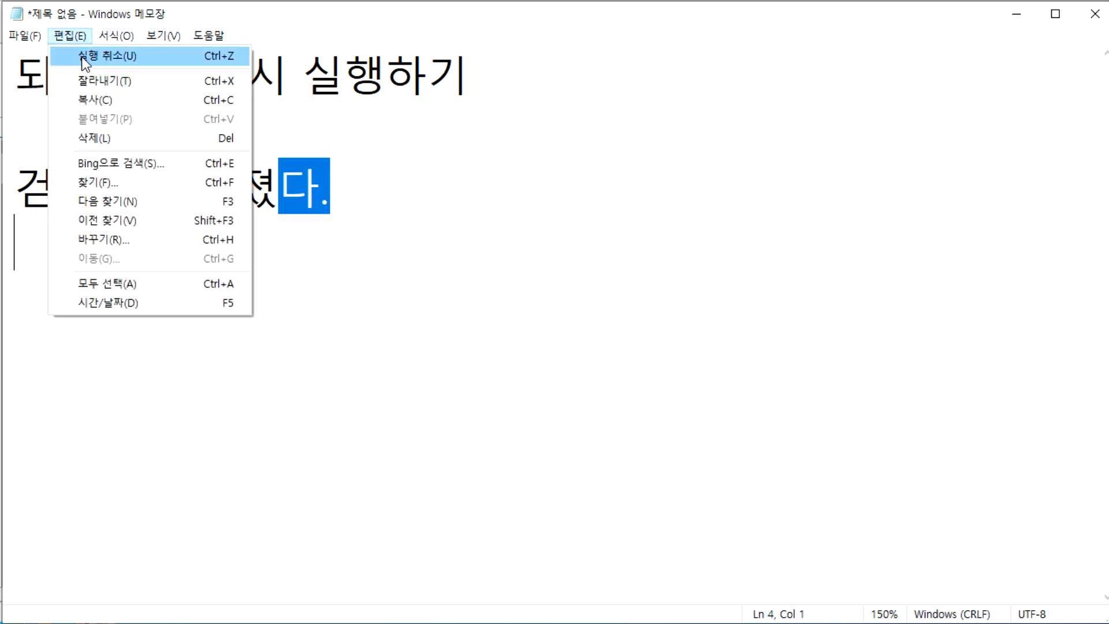
pyautogui.click(85, 58)
# Bring back the sentence ending 다. with one more undo and review the available editing commands.
pyautogui.click(70, 37)
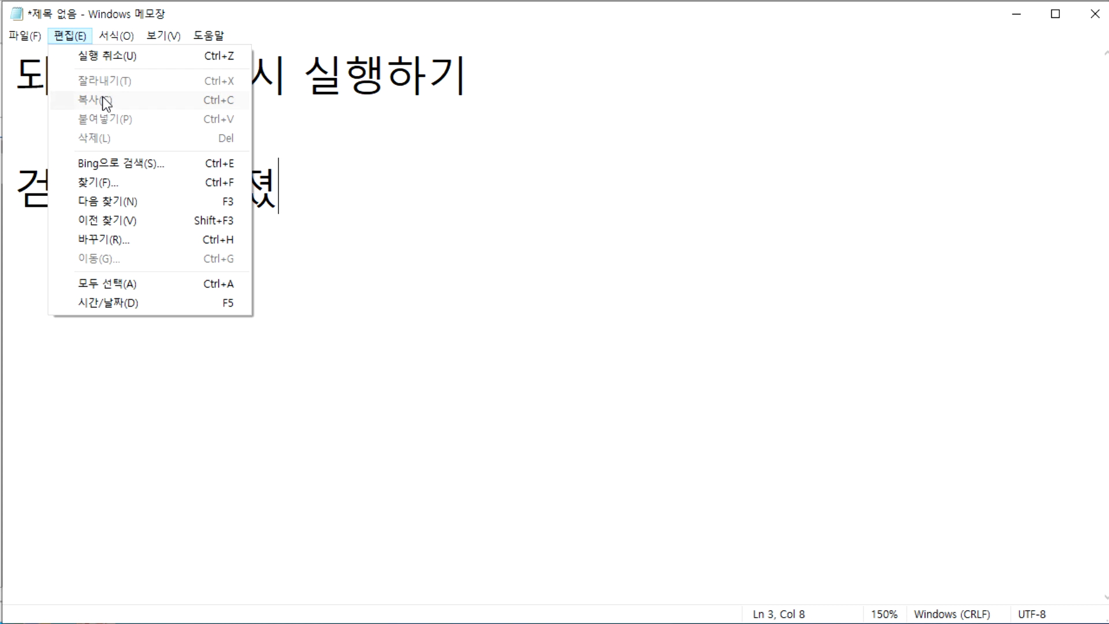
pyautogui.click(396, 230)
pyautogui.hotkey('ctrl', 'z')
pyautogui.click(370, 224)
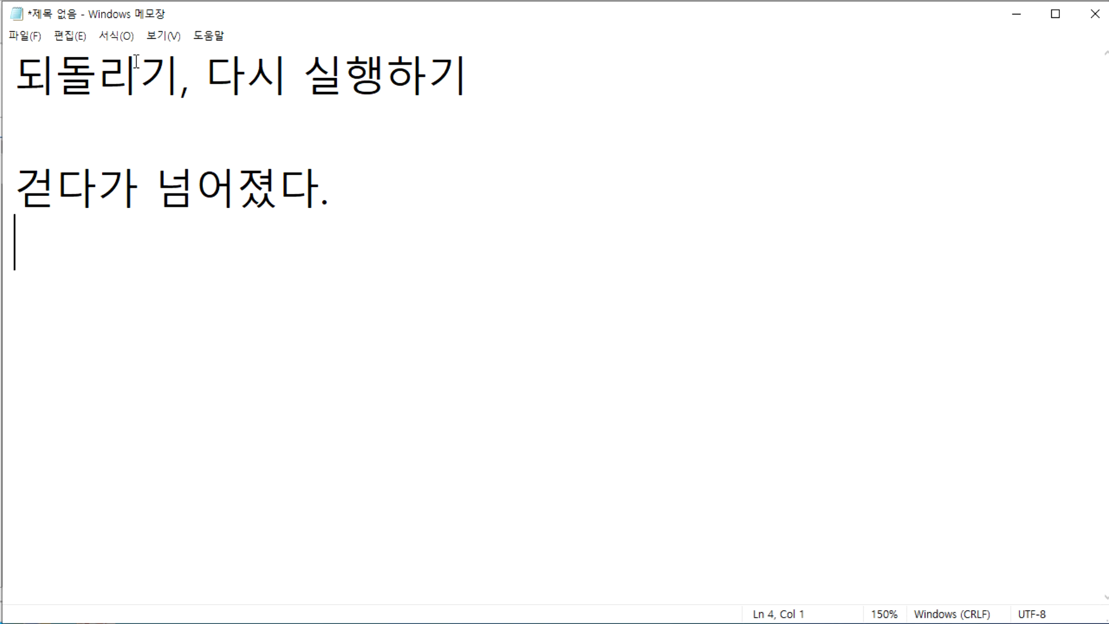
pyautogui.click(72, 35)
pyautogui.click(180, 83)
# Delete the sentence 걷다가 넘어졌다. and insert an opening parenthesis after 되돌리기.
pyautogui.moveTo(370, 201); pyautogui.dragTo(5, 179)
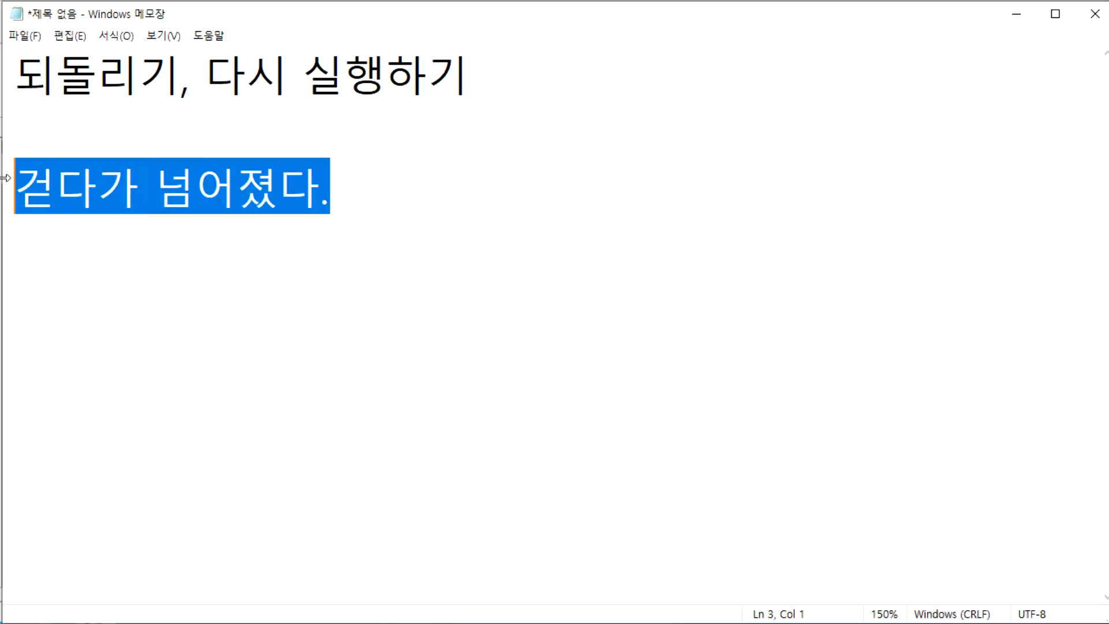
pyautogui.press('Delete')
pyautogui.click(181, 80)
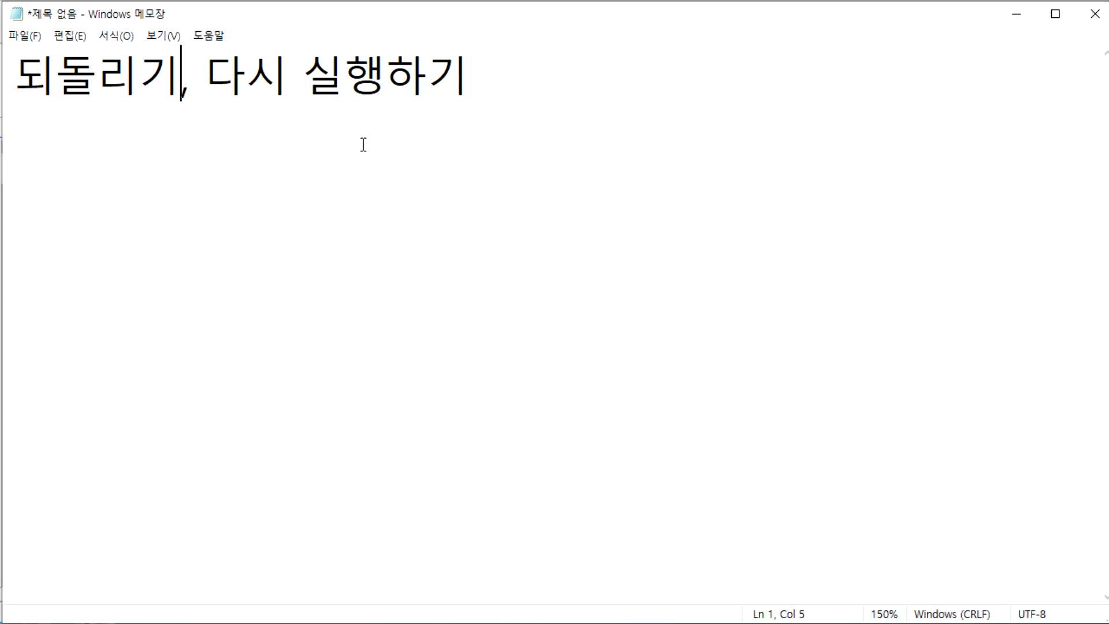
pyautogui.write('(')
pyautogui.press('alt')
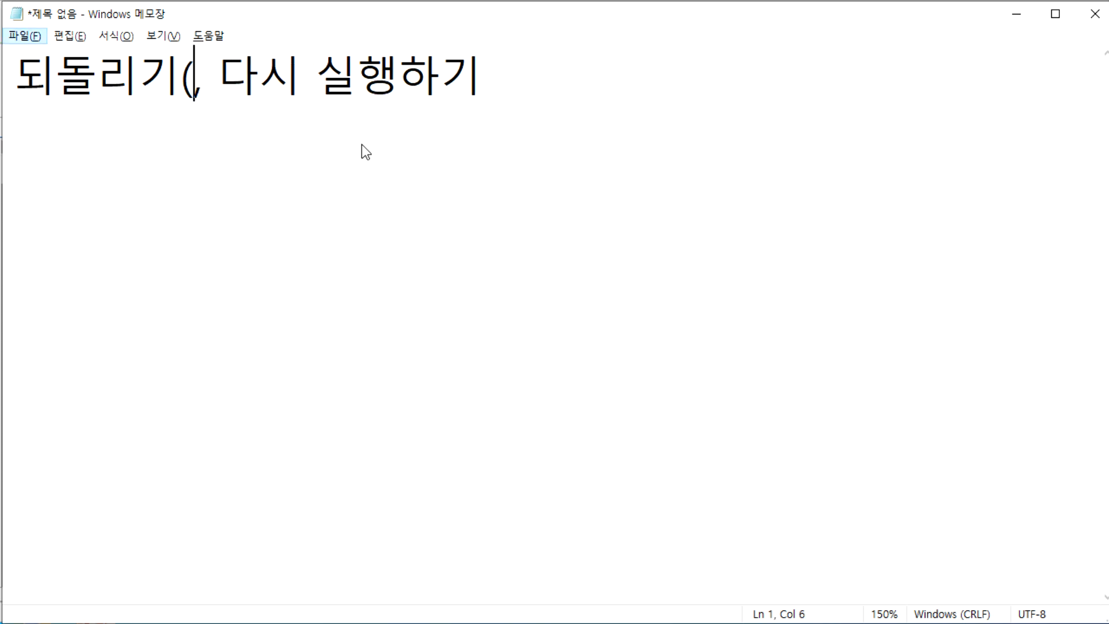
pyautogui.press('alt')
pyautogui.write('ㅅㄱ')
pyautogui.hotkey('ctrl', 'z')
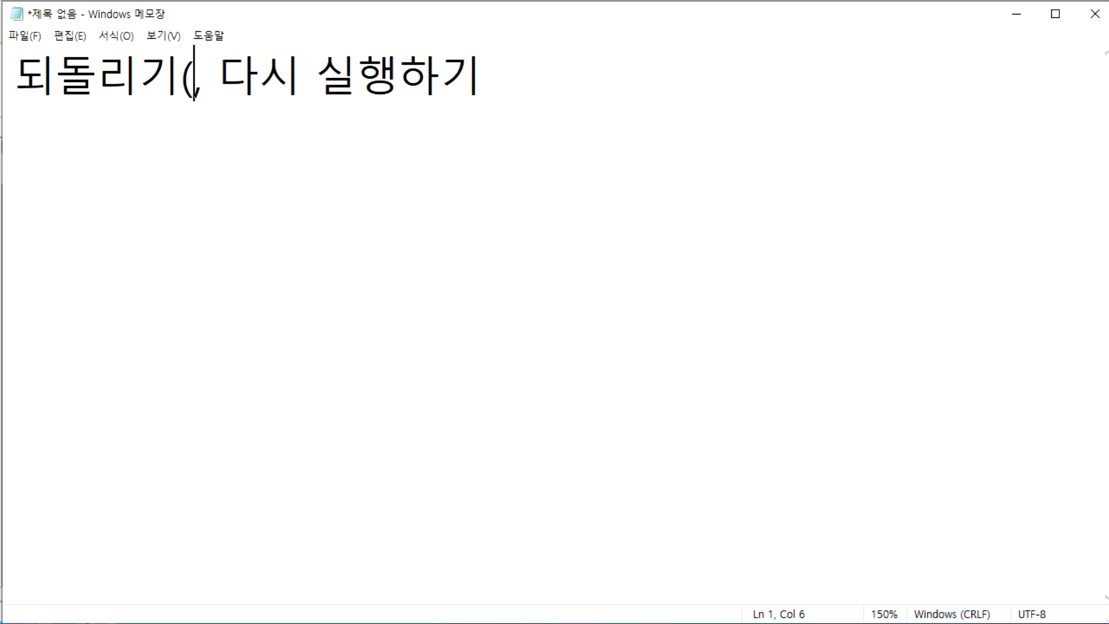
pyautogui.hotkey('ctrl', 'y')
pyautogui.write('ㅣ')
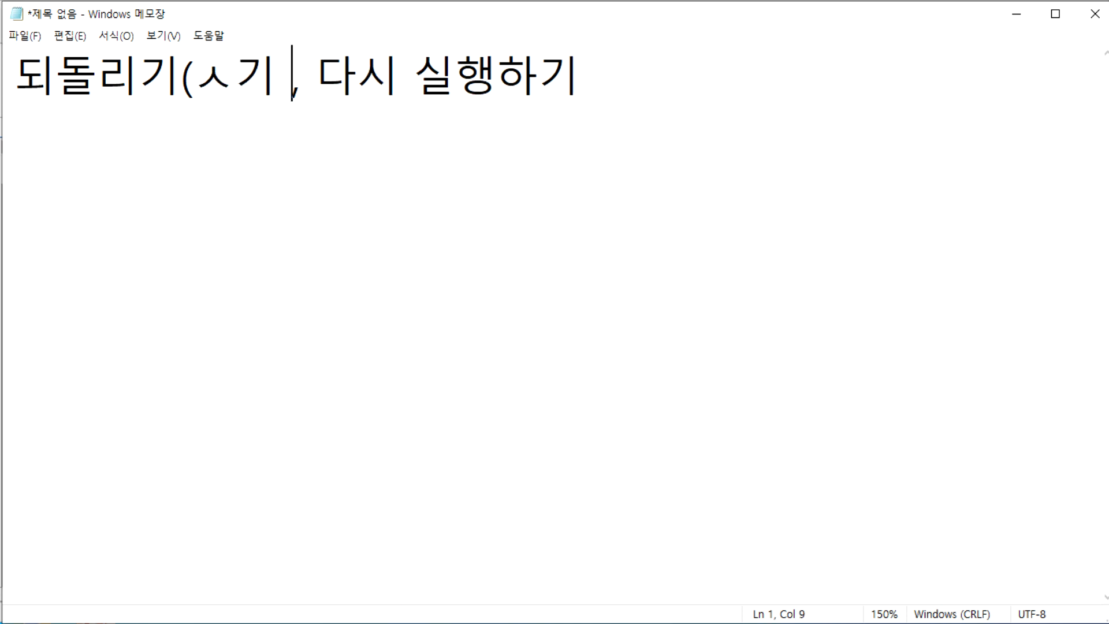
pyautogui.hotkey('ctrl', 'z')
pyautogui.write('cTR')
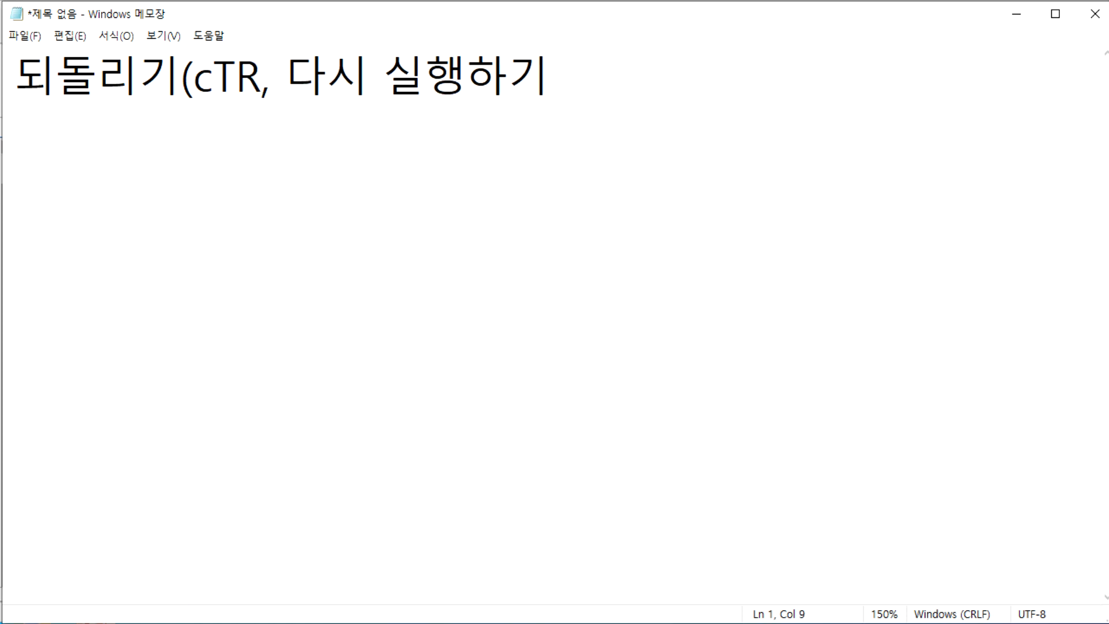
pyautogui.press('BackSpace')
pyautogui.press('BackSpace')
pyautogui.press('BackSpace')
# Enter "Ctrl + Z)" after the opening parenthesis that follows 되돌리기.
pyautogui.write('Ctrl + ')
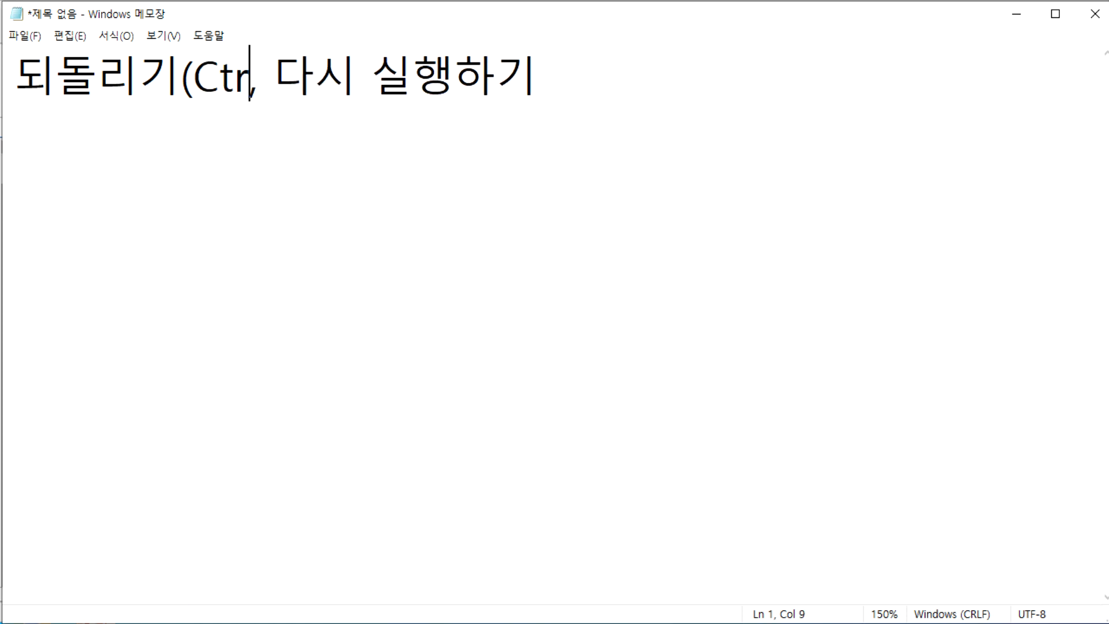
pyautogui.write('Z')
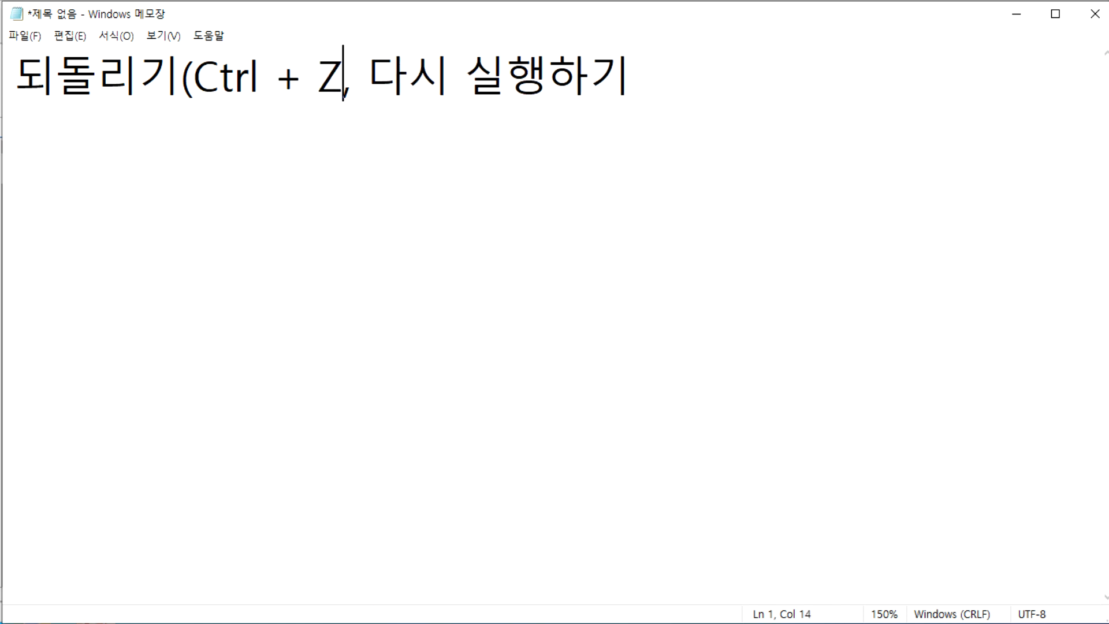
pyautogui.write(')')
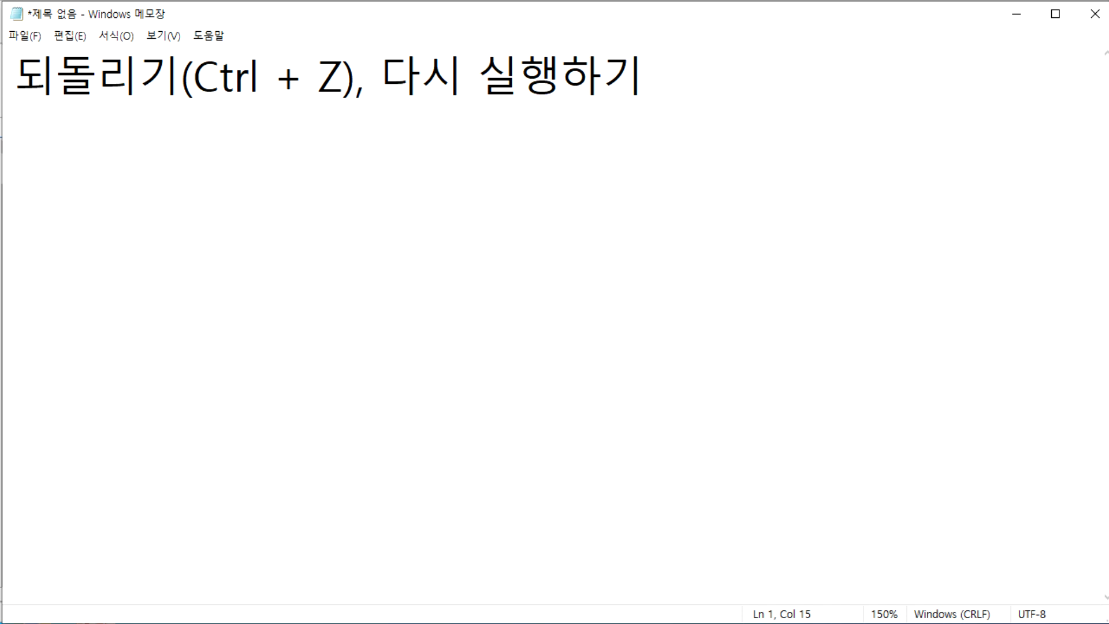
# Apply undo three times to the "Ctrl + Z)" entry to switch between the states before and after it.
pyautogui.hotkey('ctrl', 'z')
pyautogui.hotkey('ctrl', 'z')
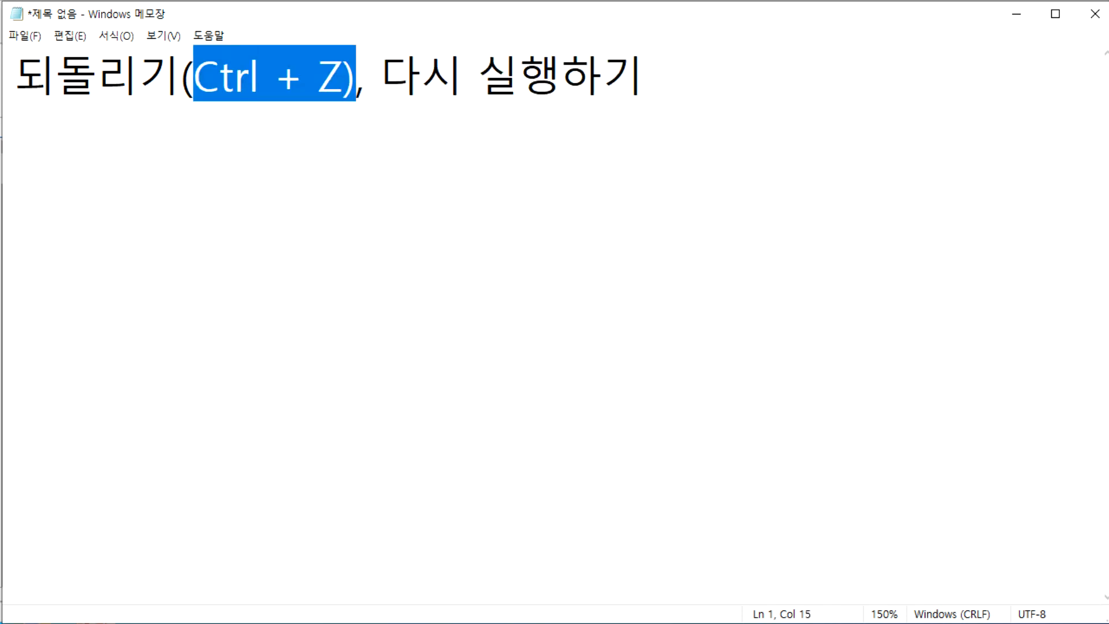
pyautogui.hotkey('ctrl', 'z')
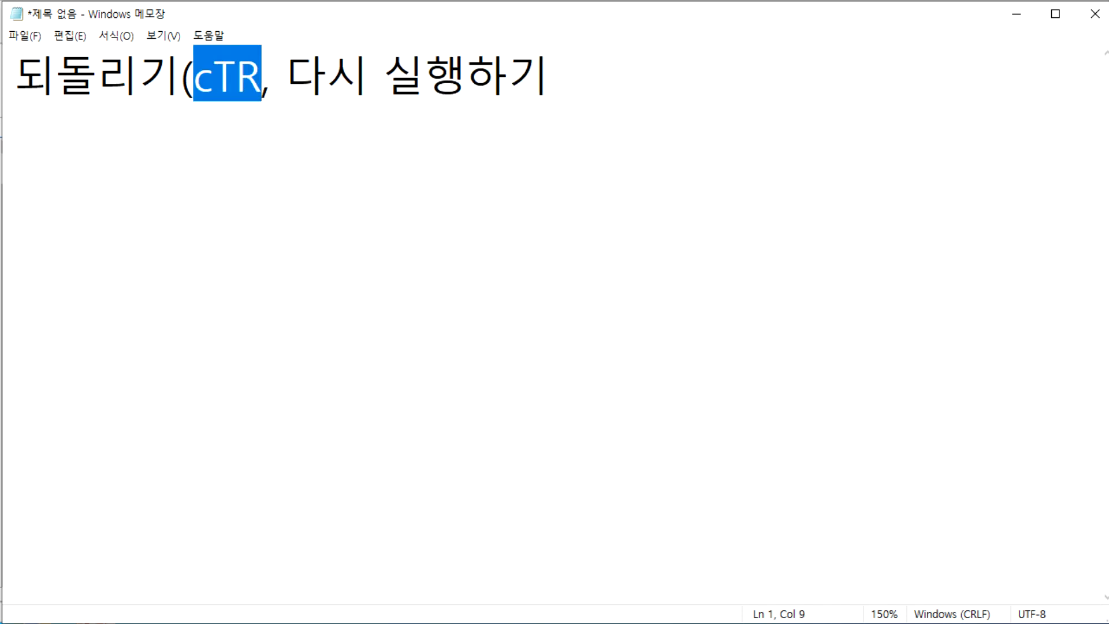
# Repeat undo three more times until the full "Ctrl + Z)" text is back after 되돌리기(.
pyautogui.hotkey('ctrl', 'z')
pyautogui.hotkey('ctrl', 'z')
pyautogui.hotkey('ctrl', 'z')
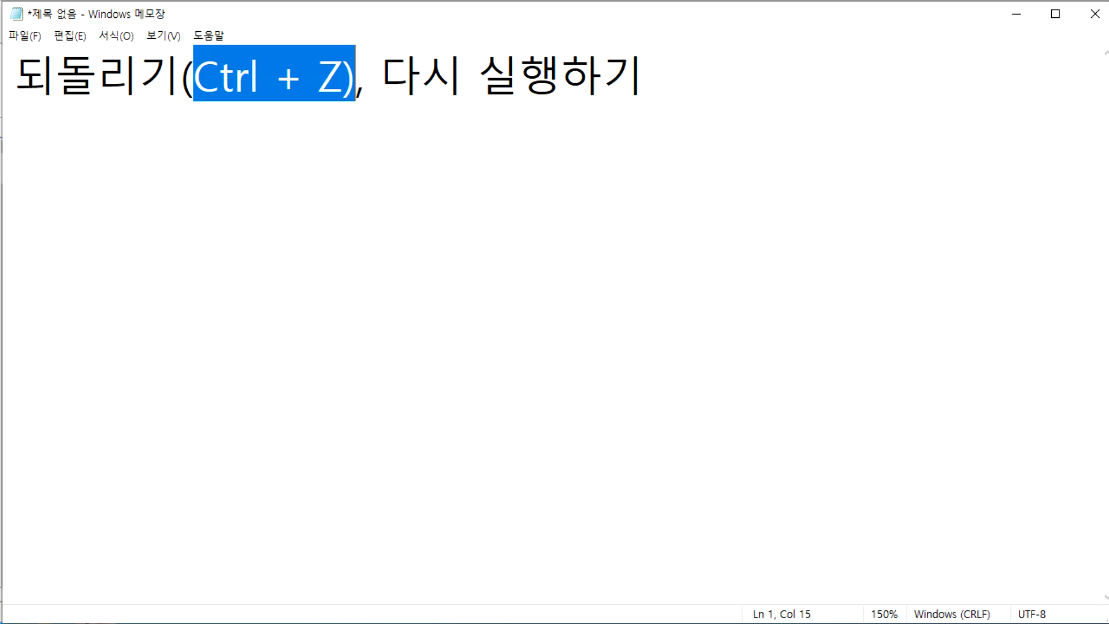
# Enter the heading 키보드 모습 two lines below the 되돌리기 line, correcting the mistyped text.
pyautogui.click(107, 209)
pyautogui.write('zlqhem')
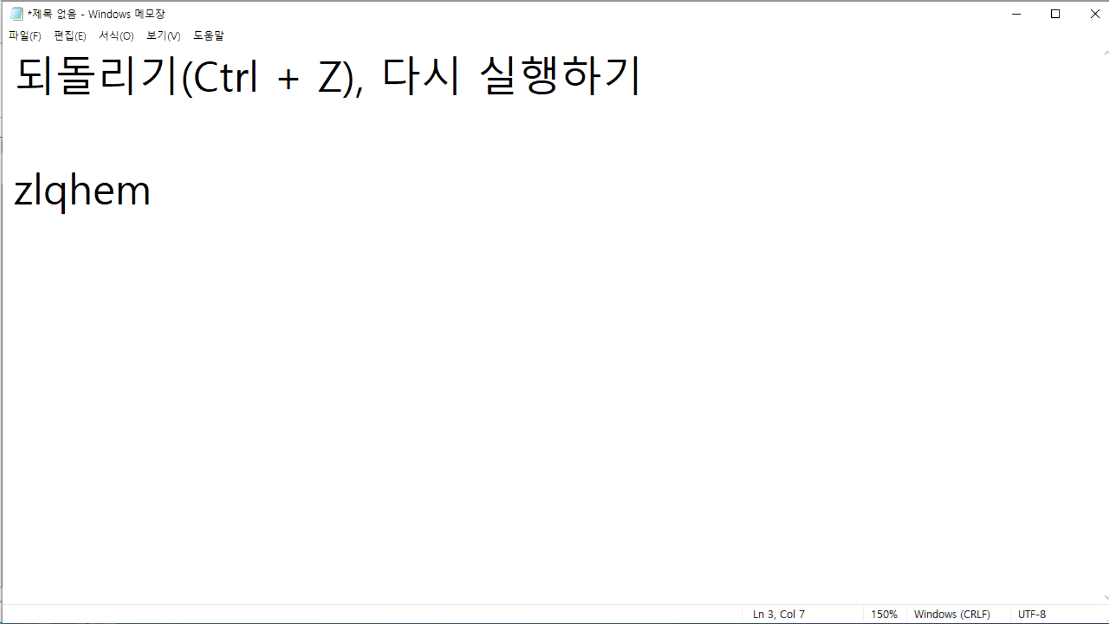
pyautogui.hotkey('shift', 'Home')
pyautogui.press('Hangul')
pyautogui.write('키')
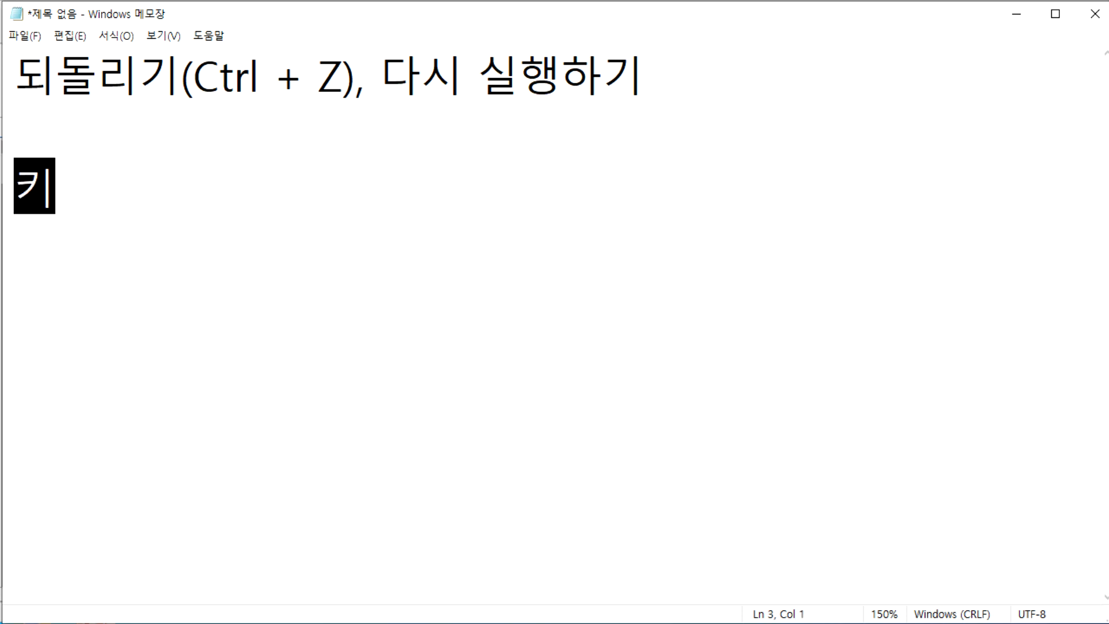
pyautogui.write('보드ㅇㅢ')
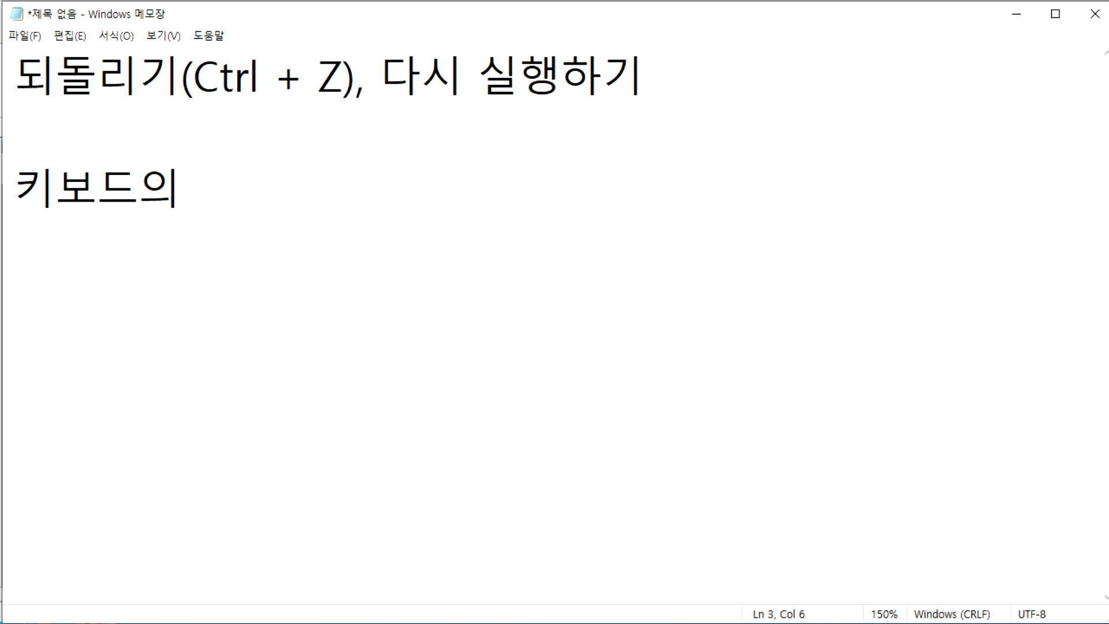
pyautogui.press('BackSpace')
pyautogui.press('BackSpace')
pyautogui.write('모스2ㅇ')
pyautogui.press('BackSpace')
pyautogui.press('BackSpace')
pyautogui.press('BackSpace')
pyautogui.write('ㅅㅡㅂ')
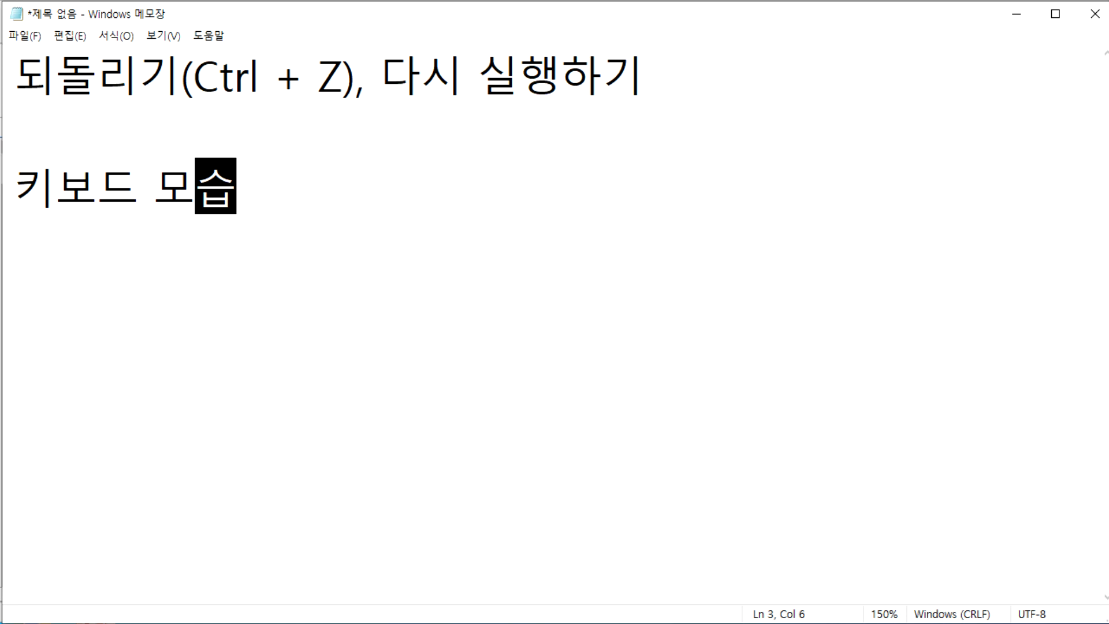
# Enter the key name ESCape two lines below the 키보드 모습 heading, without parentheses.
pyautogui.press('Return')
pyautogui.press('Return')
pyautogui.write('ESC')
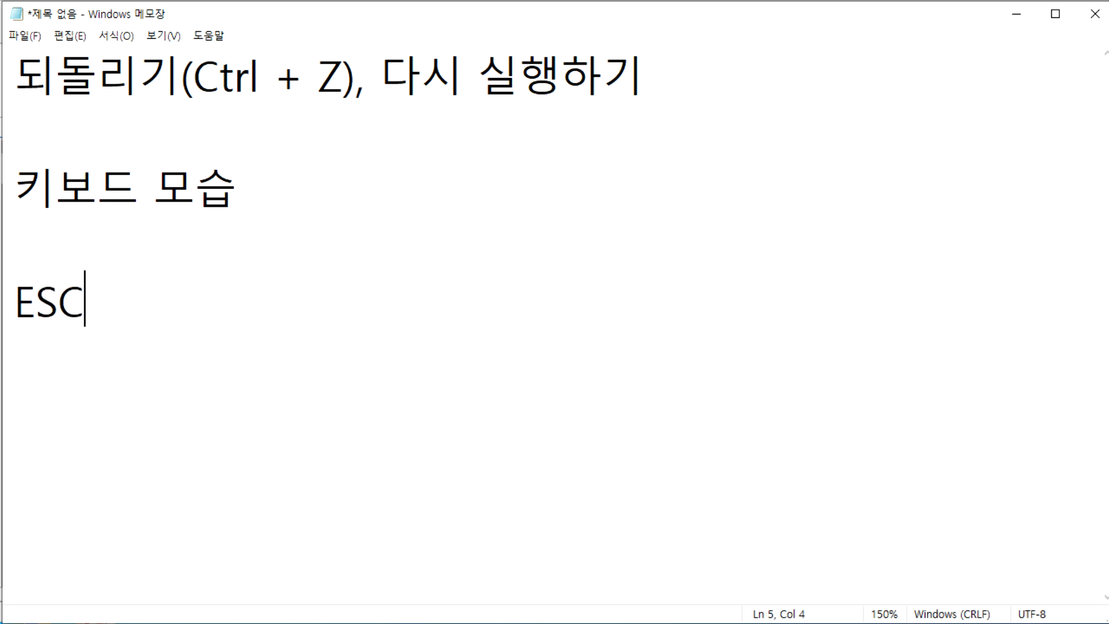
pyautogui.write('(ape_')
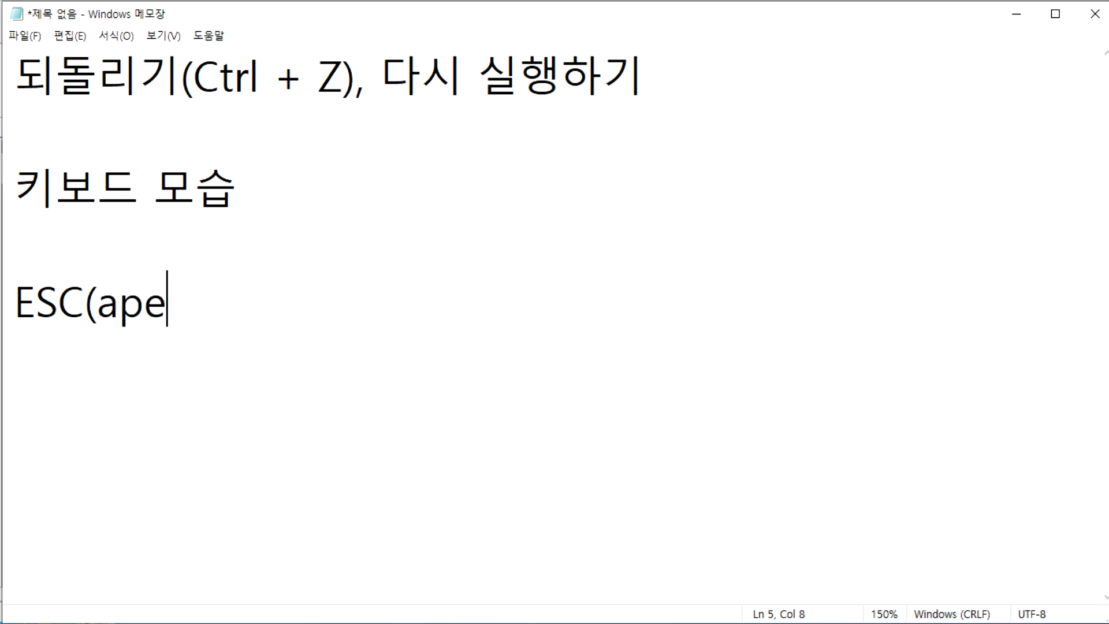
pyautogui.press('BackSpace')
pyautogui.write(')')
pyautogui.press('Left')
pyautogui.press('Left')
pyautogui.press('Left')
pyautogui.press('Left')
pyautogui.press('BackSpace')
pyautogui.press('End')
pyautogui.press('BackSpace')
# Add the meaning ": 탈출" after ESCape and start a new line below it.
pyautogui.write(': 탈')
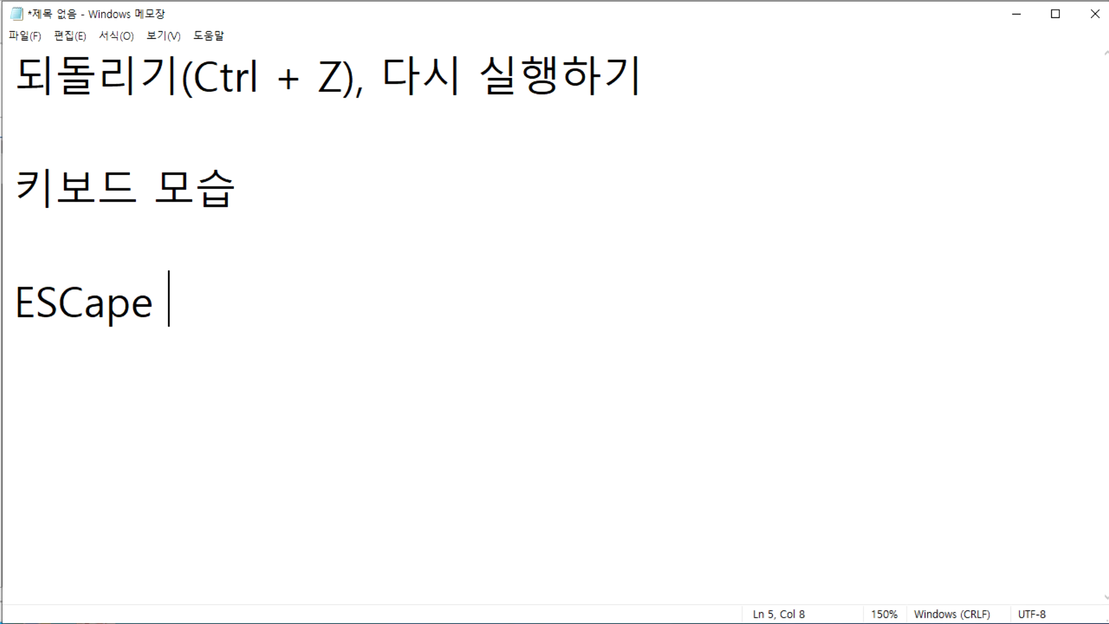
pyautogui.write('출')
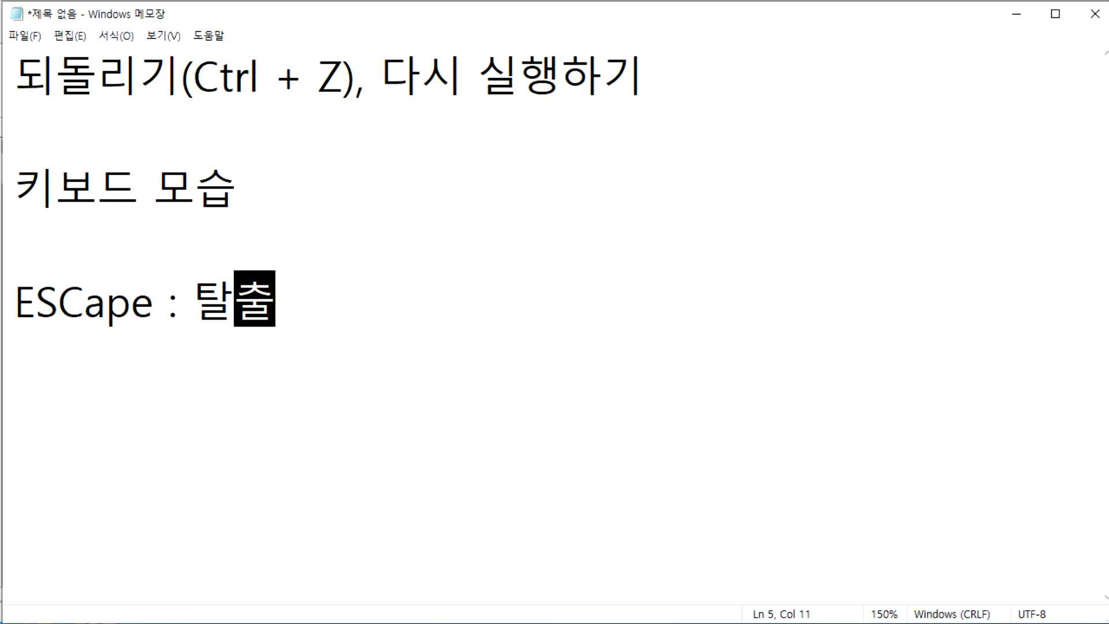
pyautogui.press('Return')
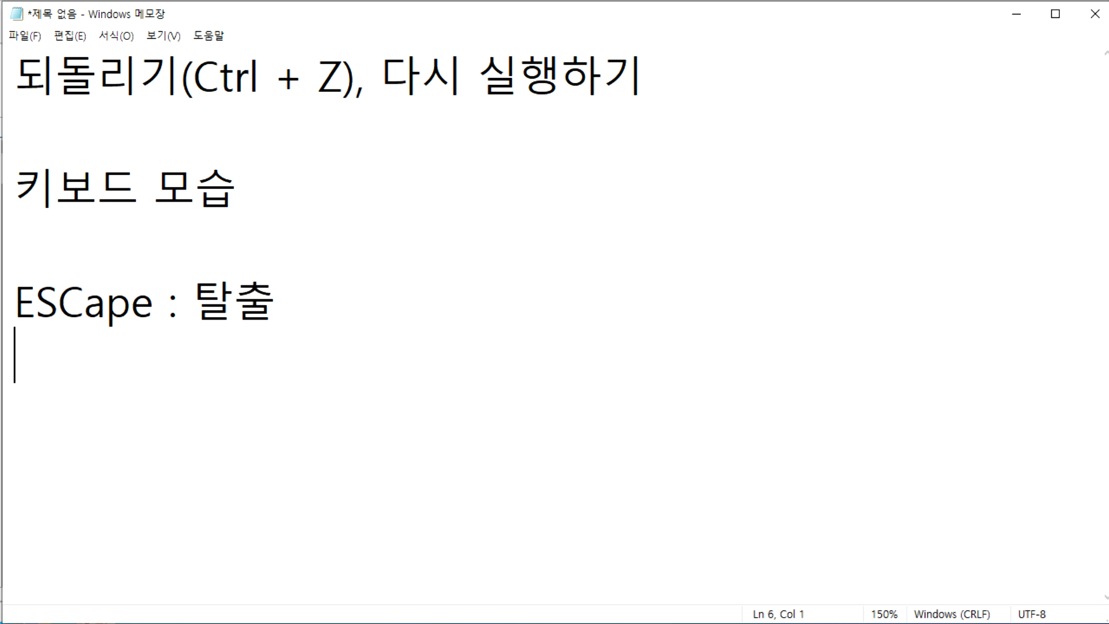
# Open the Print dialog for the note and dismiss it without printing.
pyautogui.click(24, 37)
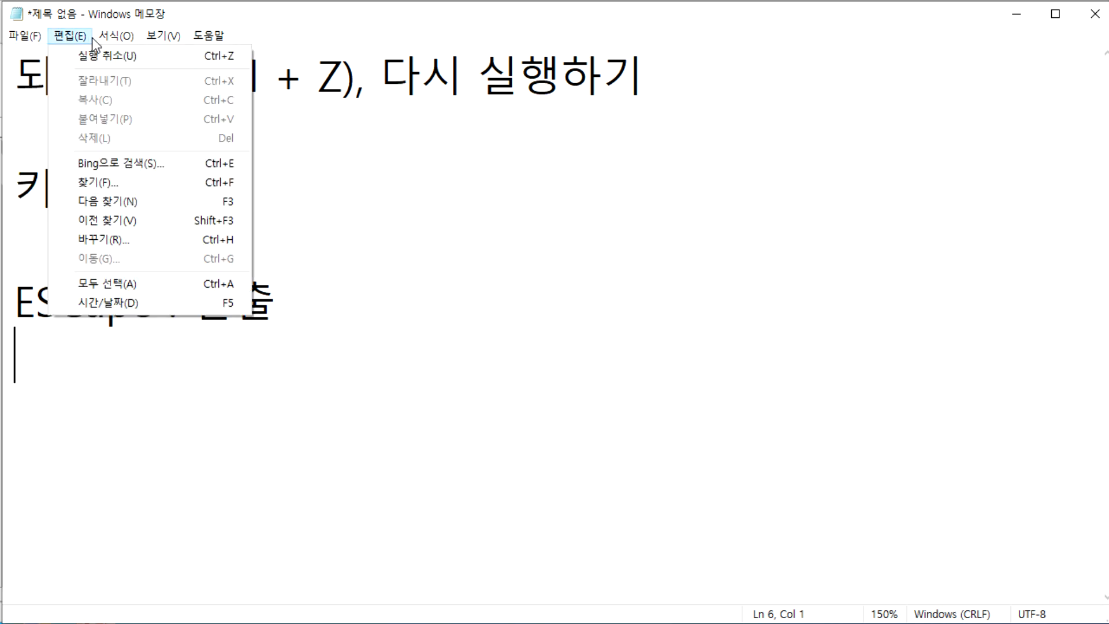
pyautogui.click(52, 176)
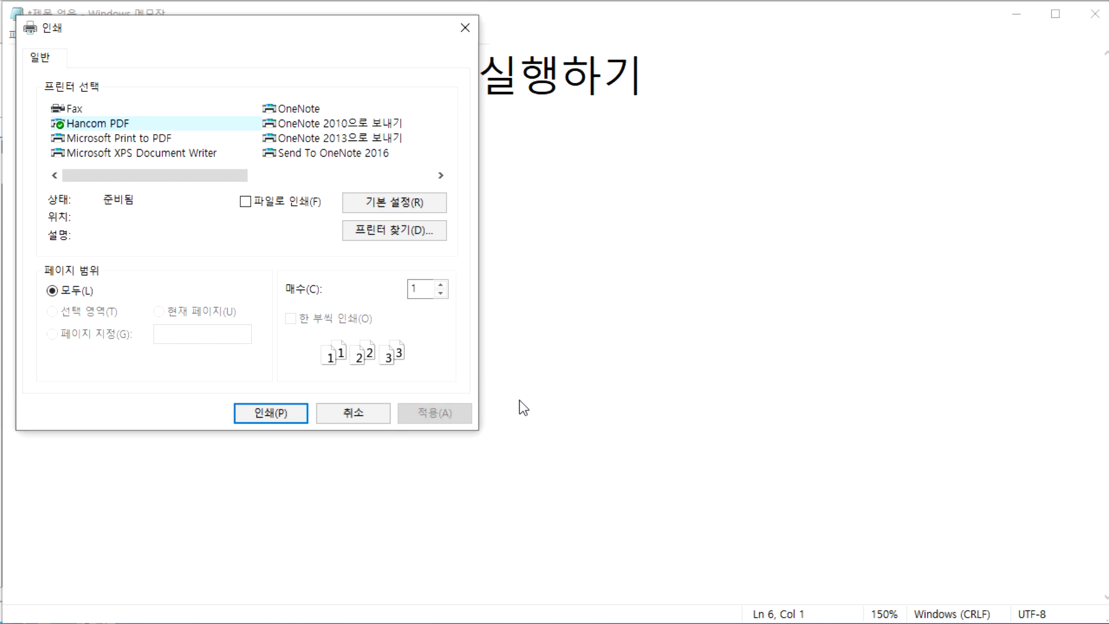
pyautogui.press('Escape')
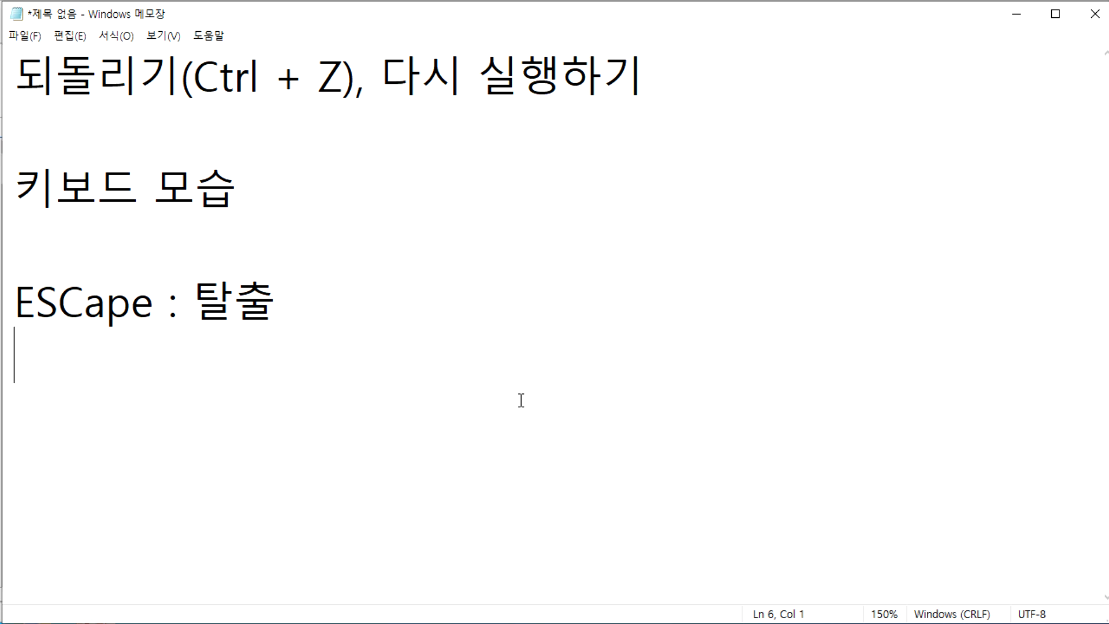
# Enter "F1~F12 : Function(기능)" on the line below the ESCape entry.
pyautogui.write('F')
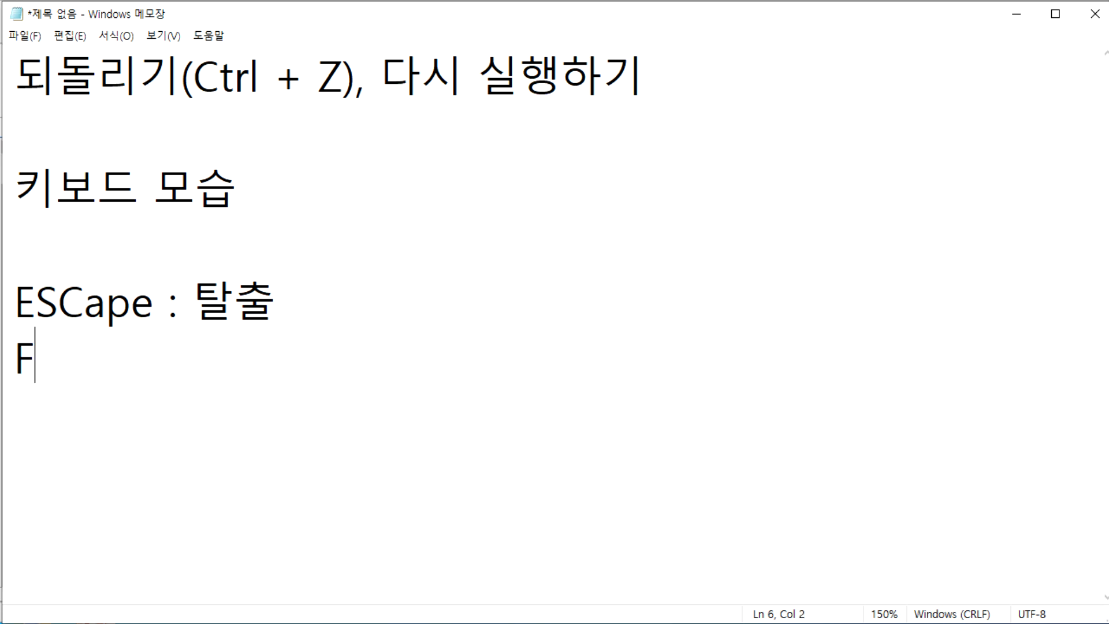
pyautogui.write('1~F1')
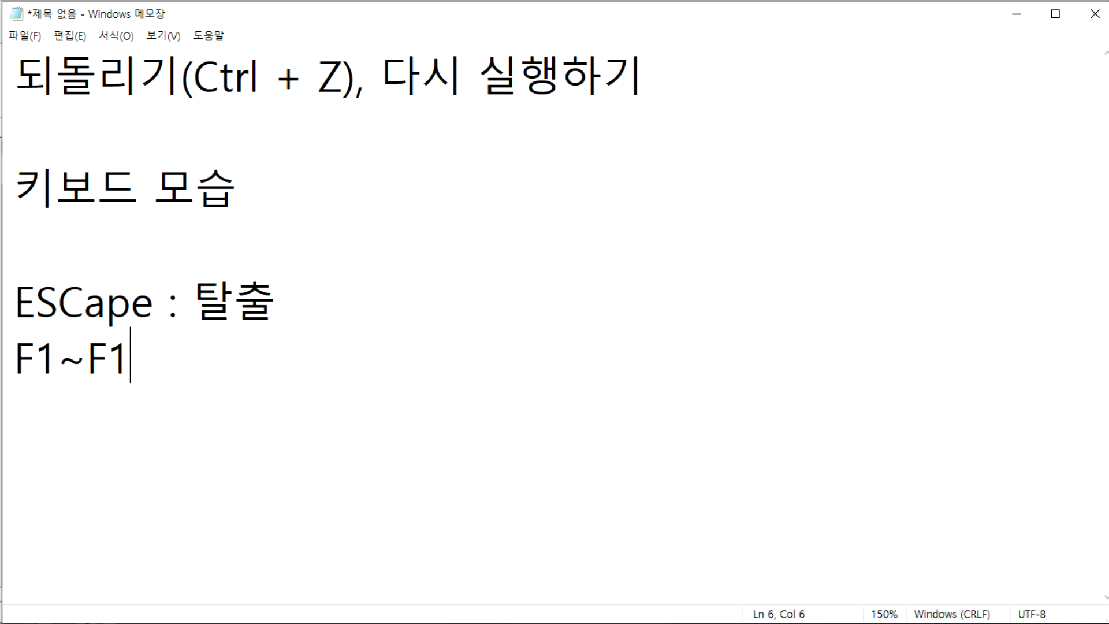
pyautogui.write('2 : Function')
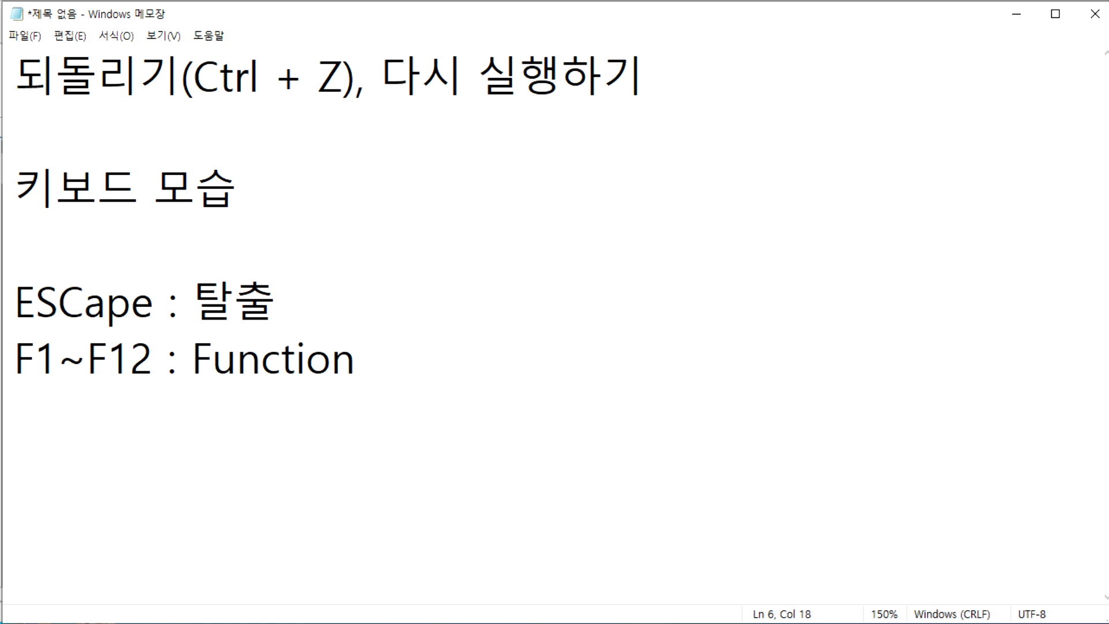
pyautogui.write('(긴ㅡㅜㅇ')
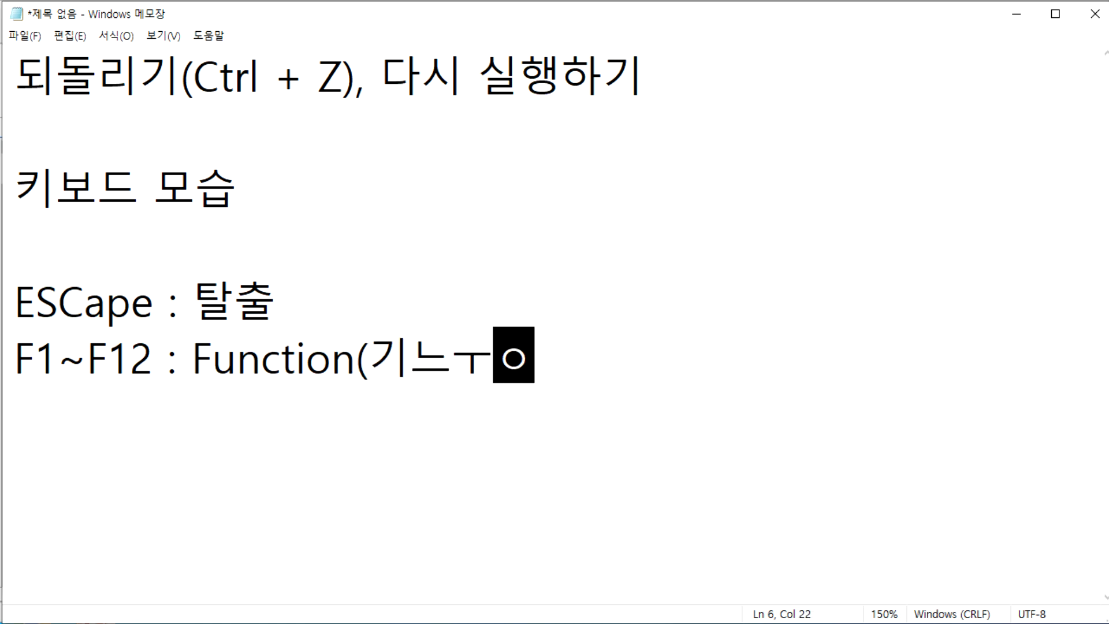
pyautogui.press('BackSpace')
pyautogui.press('BackSpace')
pyautogui.press('BackSpace')
pyautogui.write('능)')
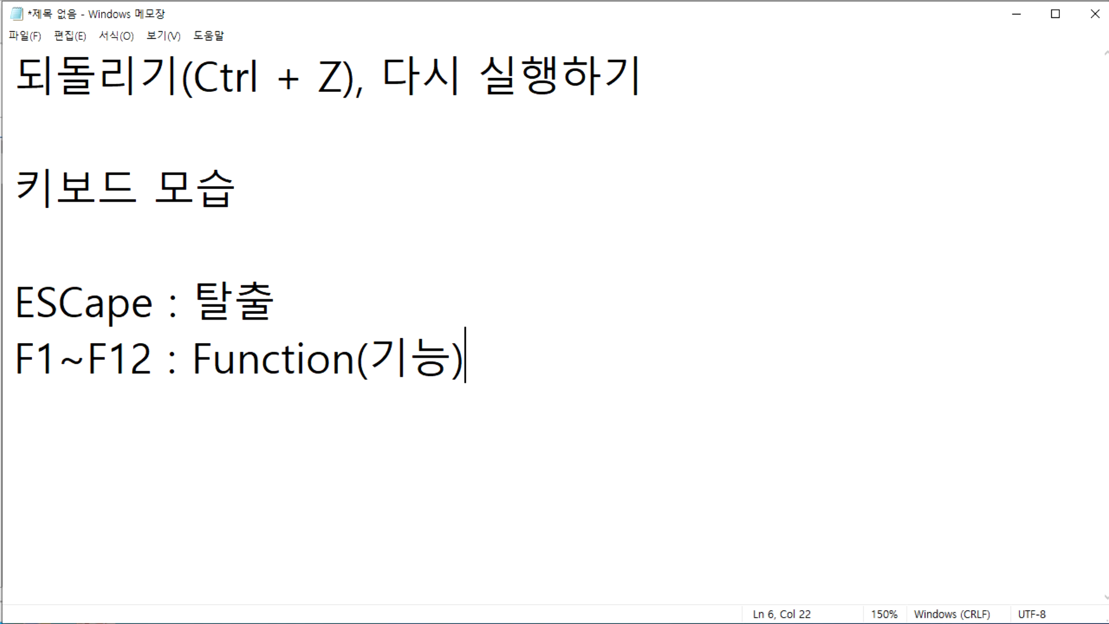
# Open Notepad's help, dismiss the app chooser, and close the browser window with the help results.
pyautogui.press('F1')
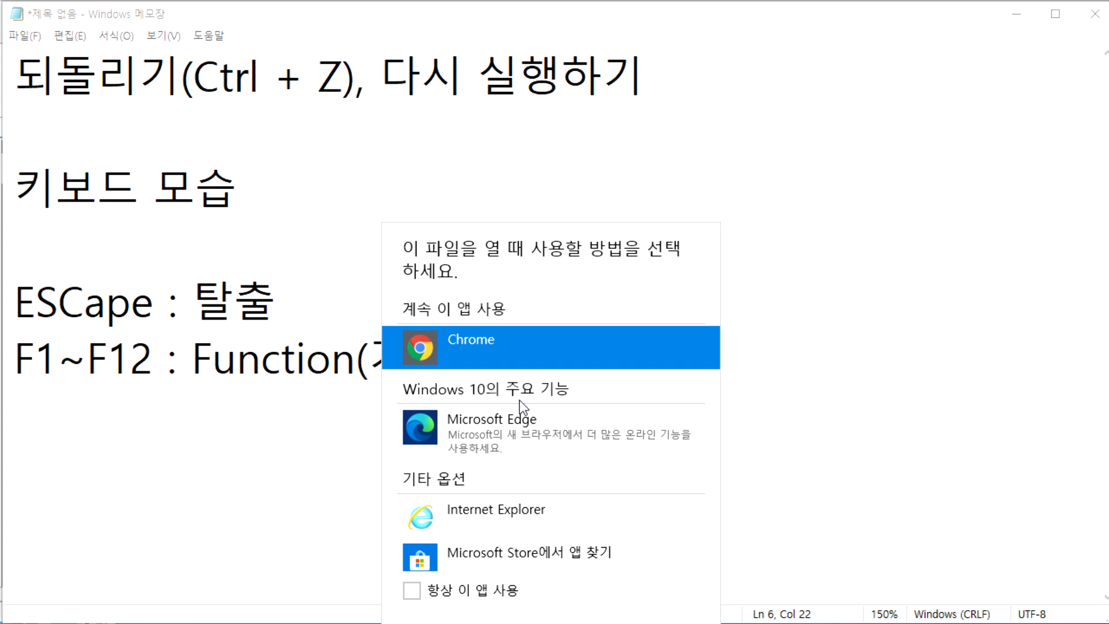
pyautogui.press('Escape')
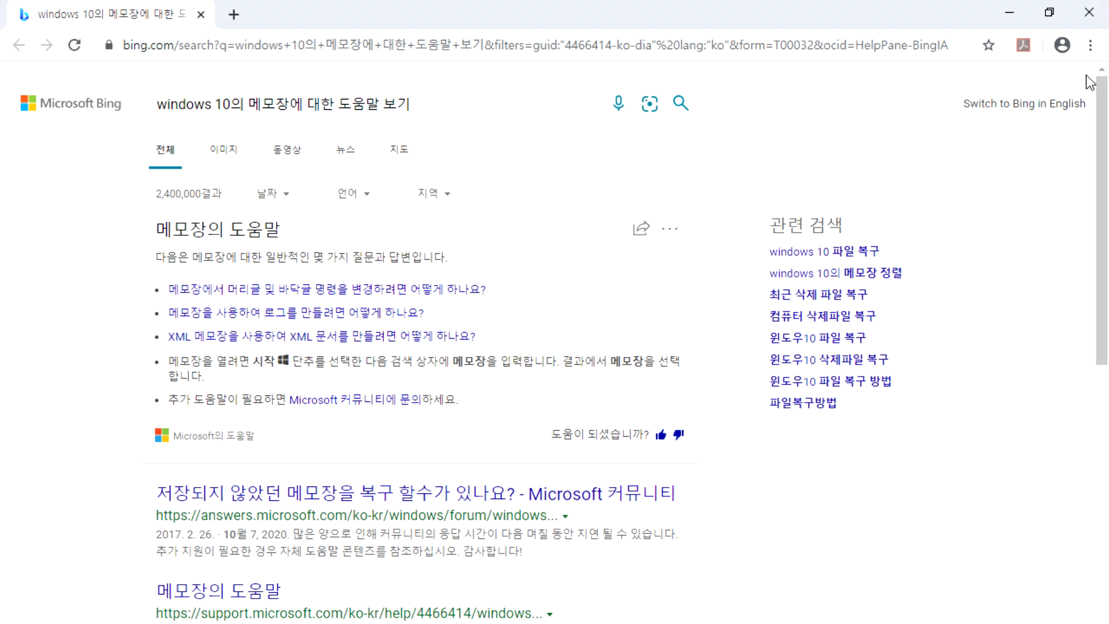
pyautogui.click(1089, 13)
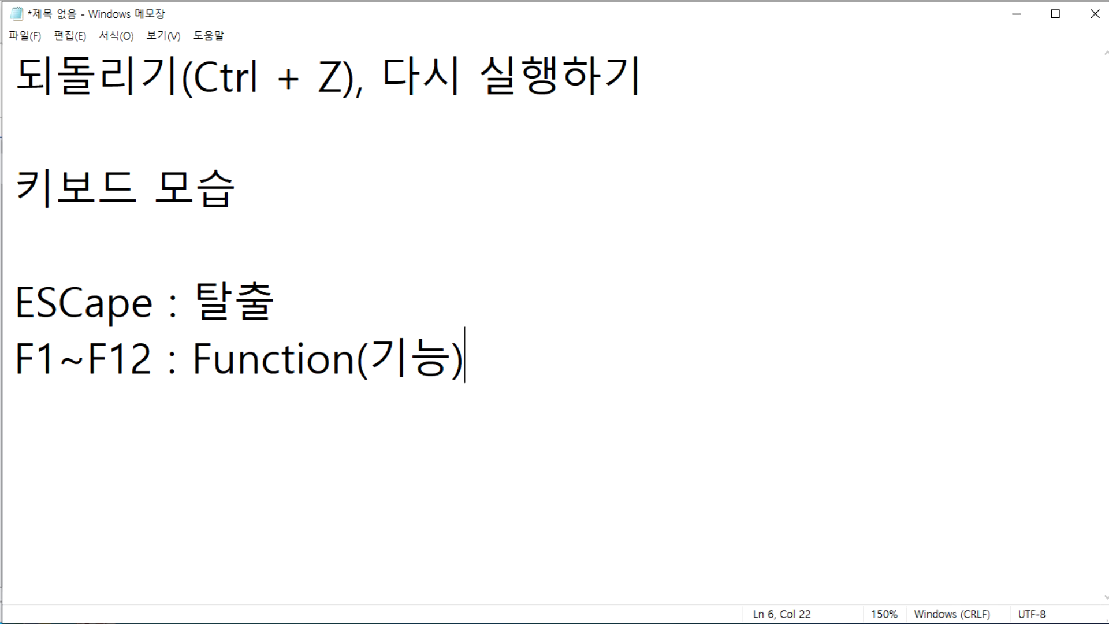
# Switch to Hancom Office Hangul, open its online help and close the help window.
pyautogui.hotkey('alt', 'Tab')
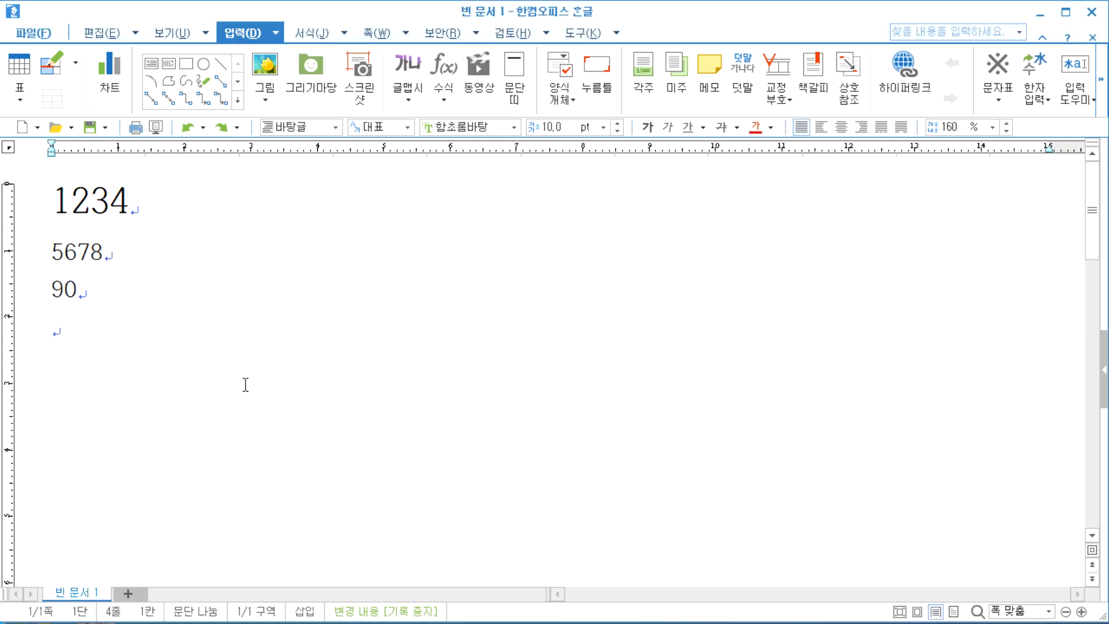
pyautogui.press('F1')
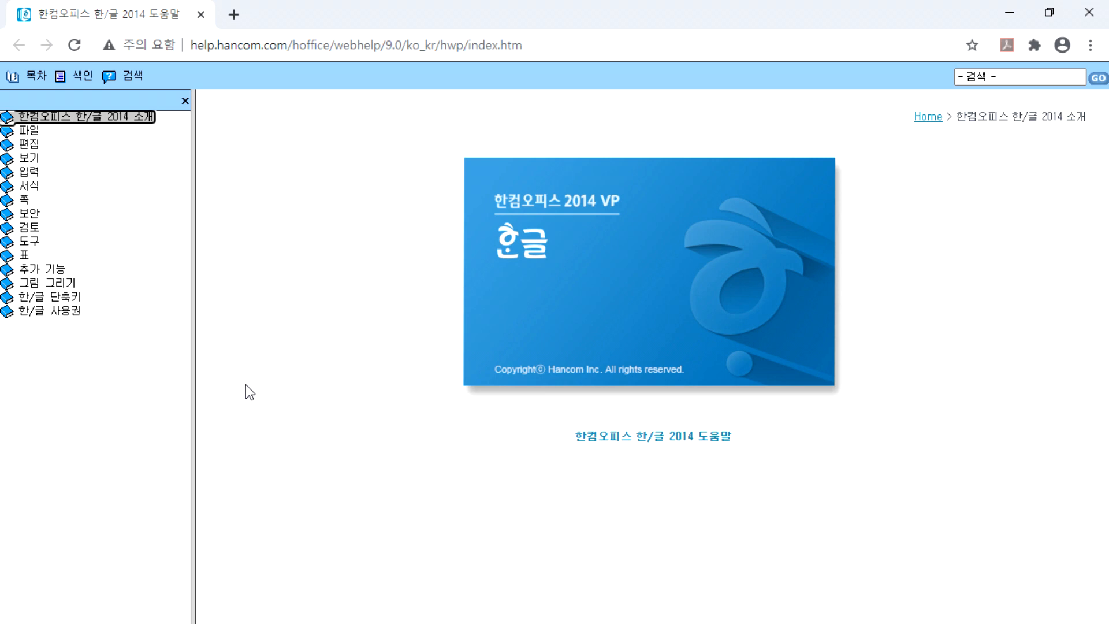
pyautogui.click(1086, 19)
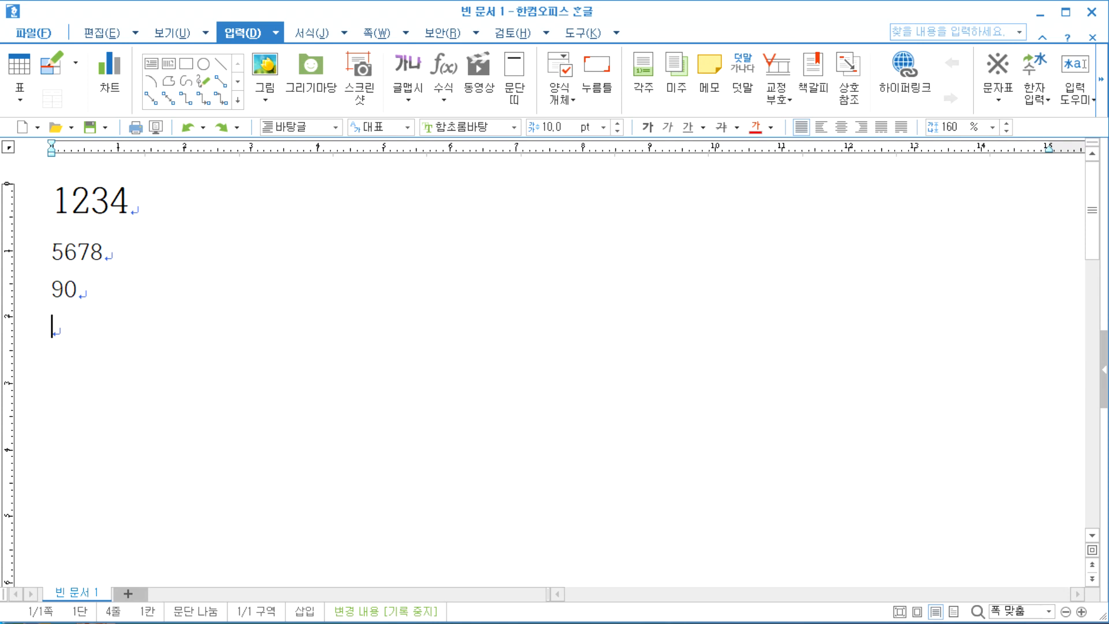
# Switch back to Notepad and enter 영문/한글 상태의 키보드 on a new line below the F1~F12 entry.
pyautogui.click(420, 623)
pyautogui.press('Return')
pyautogui.write('영문')
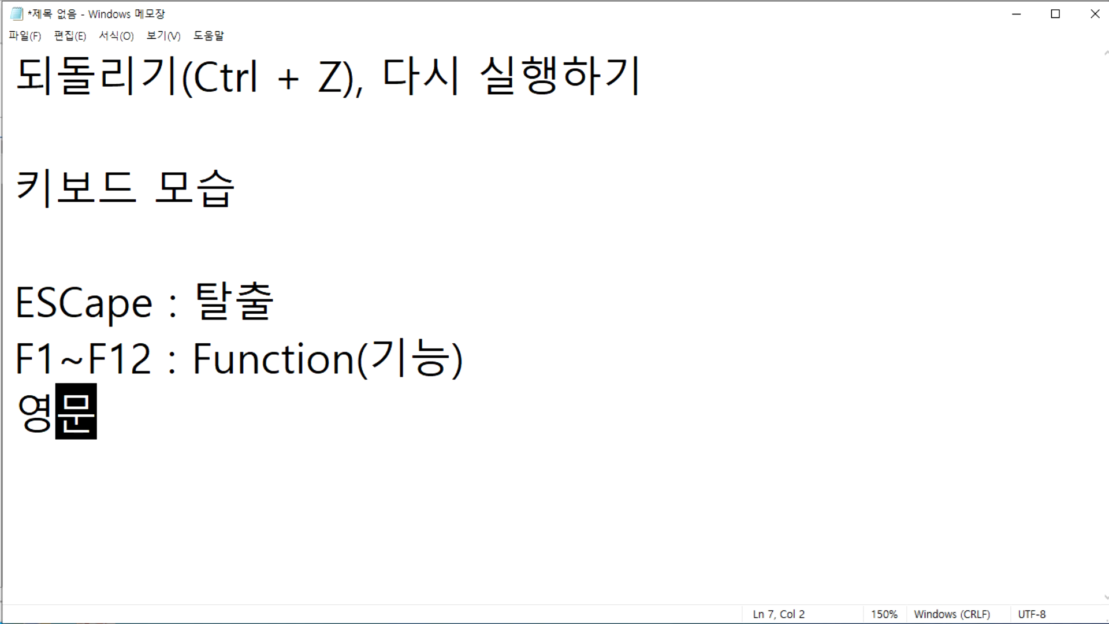
pyautogui.write('/한글')
pyautogui.write(' 상태')
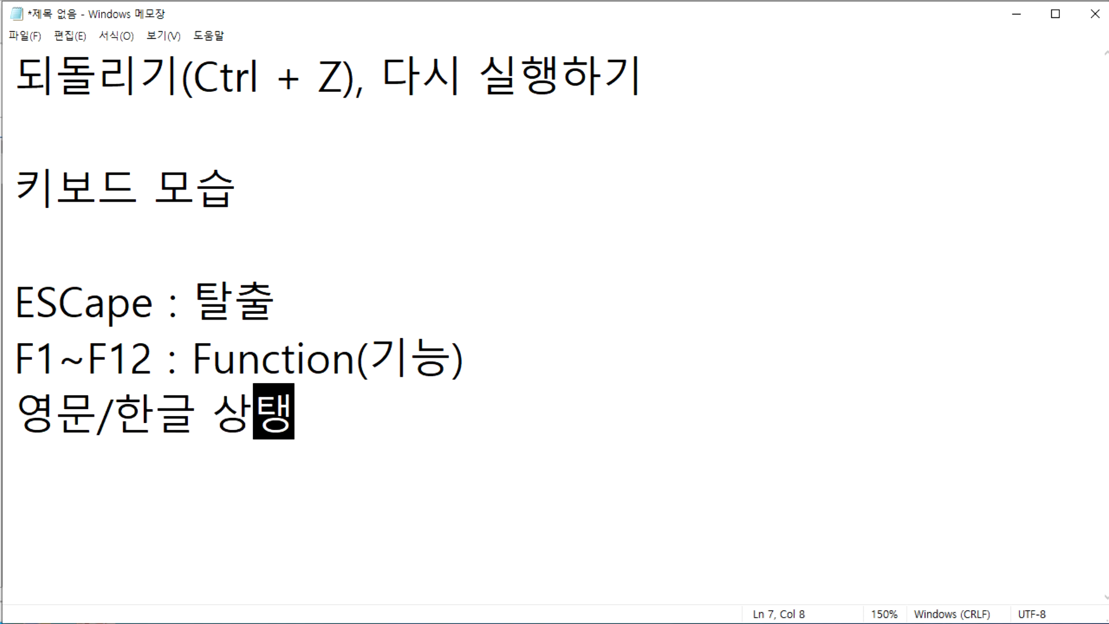
pyautogui.write('의 키보드')
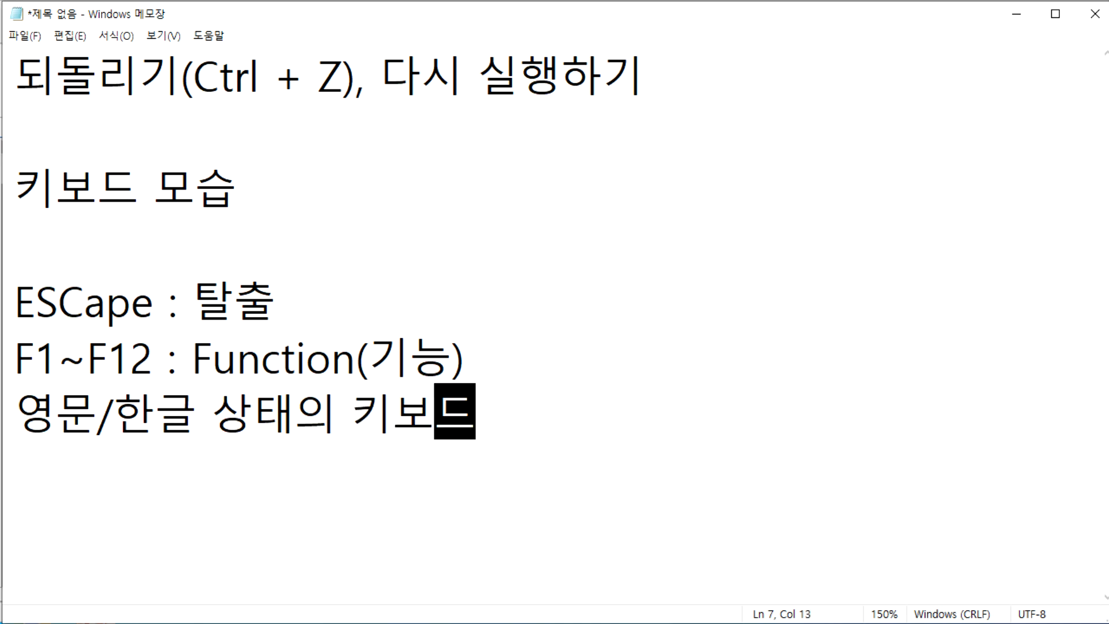
# Insert a line reading 숫자/기호 above the 영문/한글 상태의 키보드 line.
pyautogui.press('Home')
pyautogui.press('Return')
pyautogui.press('Up')
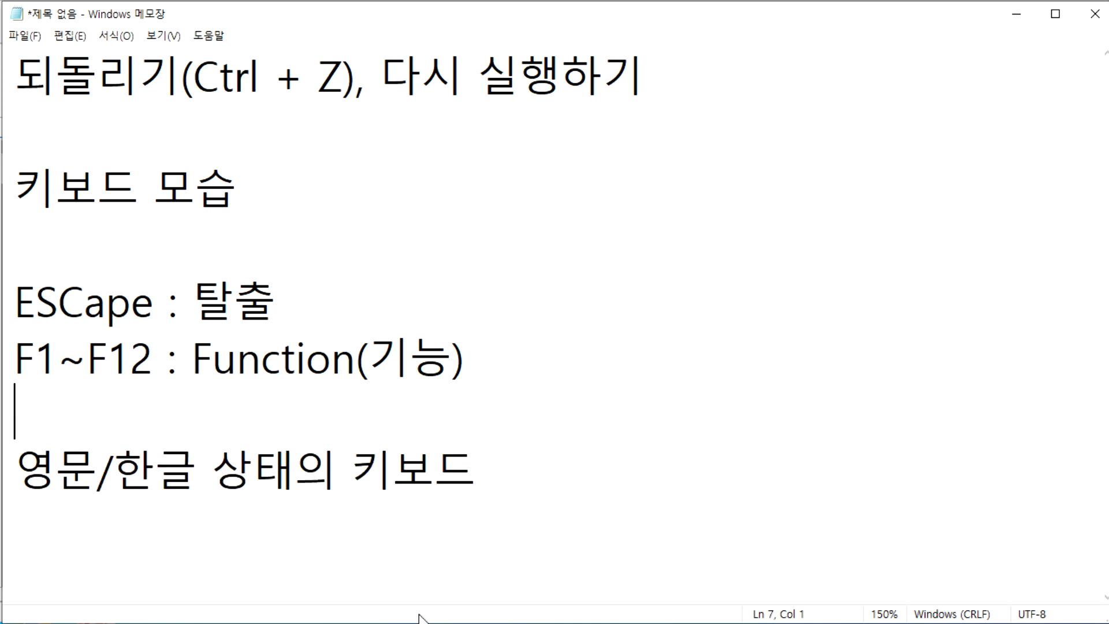
pyautogui.write('숫자/ㄱㅣ호')
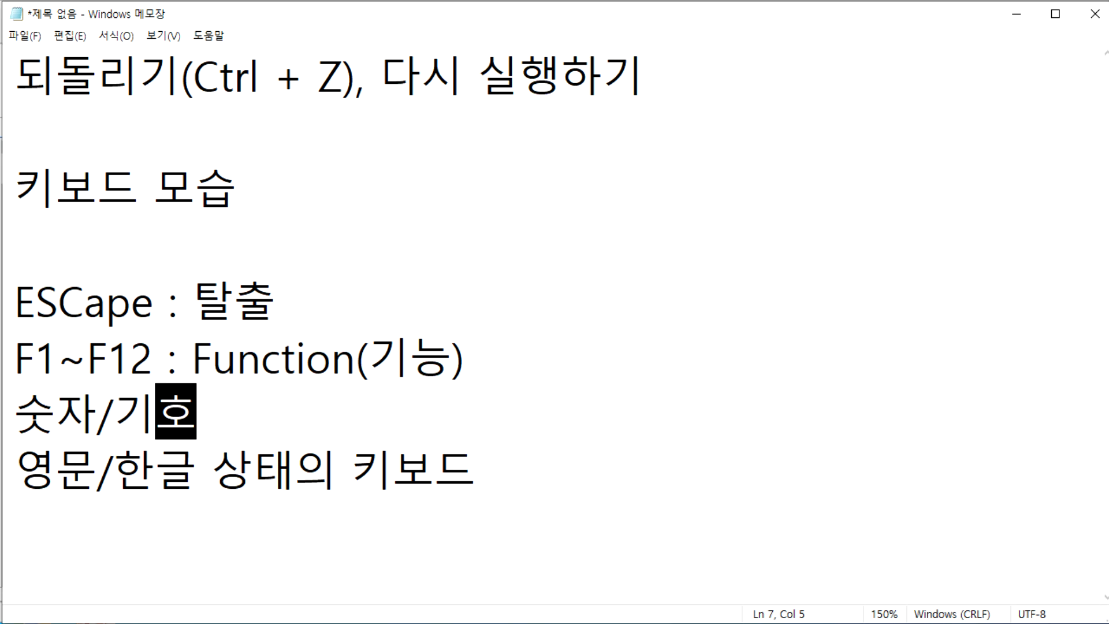
# Enter "Ctrl / Alt / Shift / Enter / 한영" on a new line at the end of the note.
pyautogui.press('Down')
pyautogui.press('End')
pyautogui.press('Return')
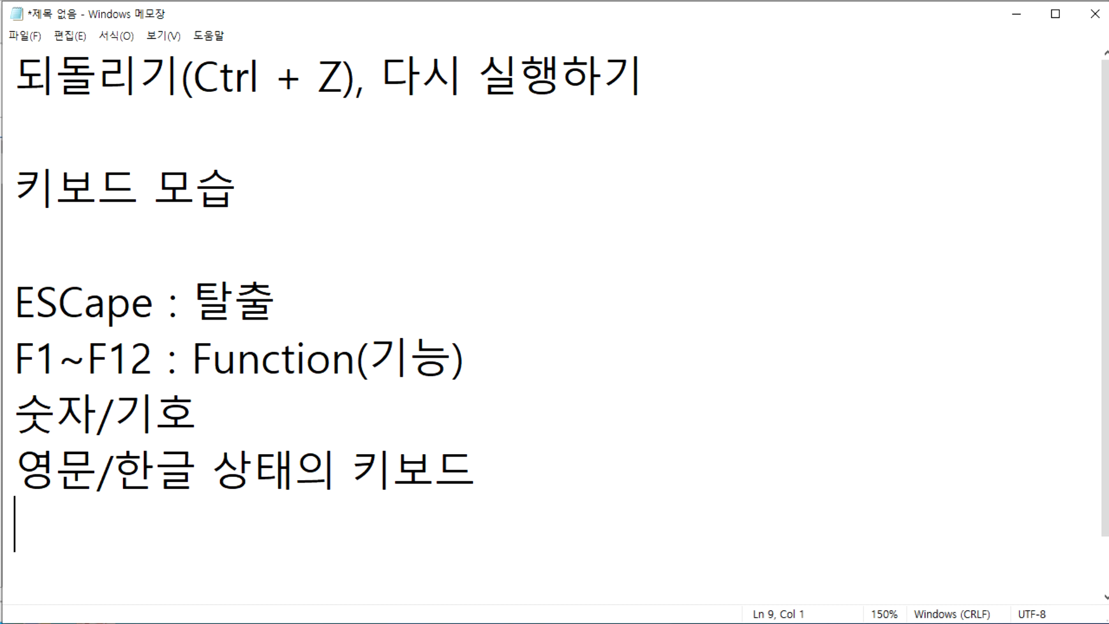
pyautogui.write('Ctr')
pyautogui.write('l\\')
pyautogui.press('BackSpace')
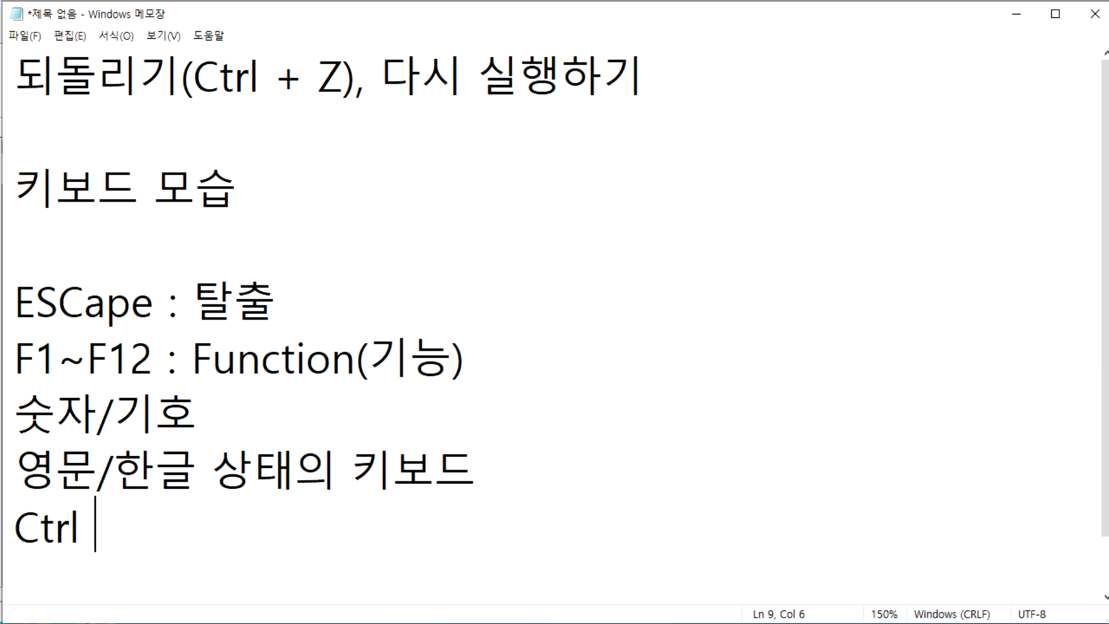
pyautogui.write('/ Alt / ')
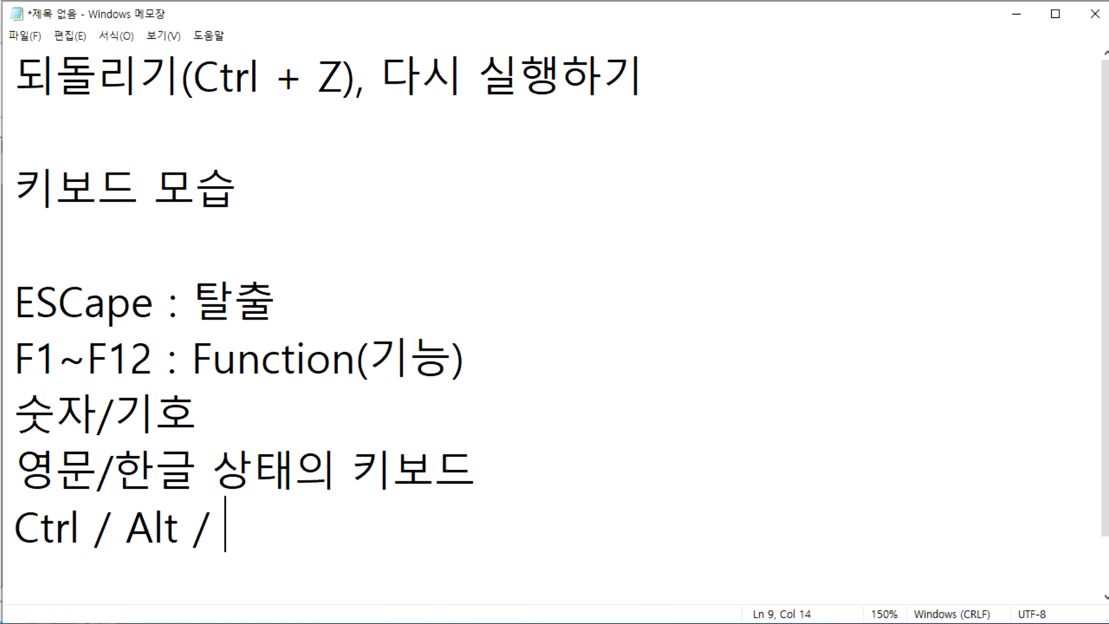
pyautogui.write('Shift')
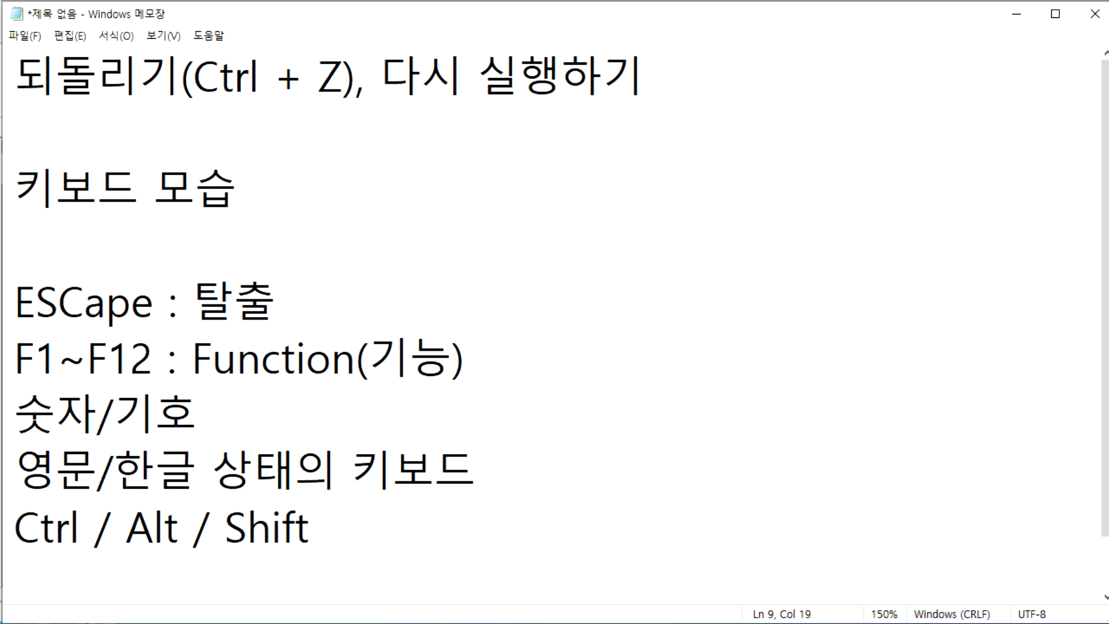
pyautogui.write(' / Enter')
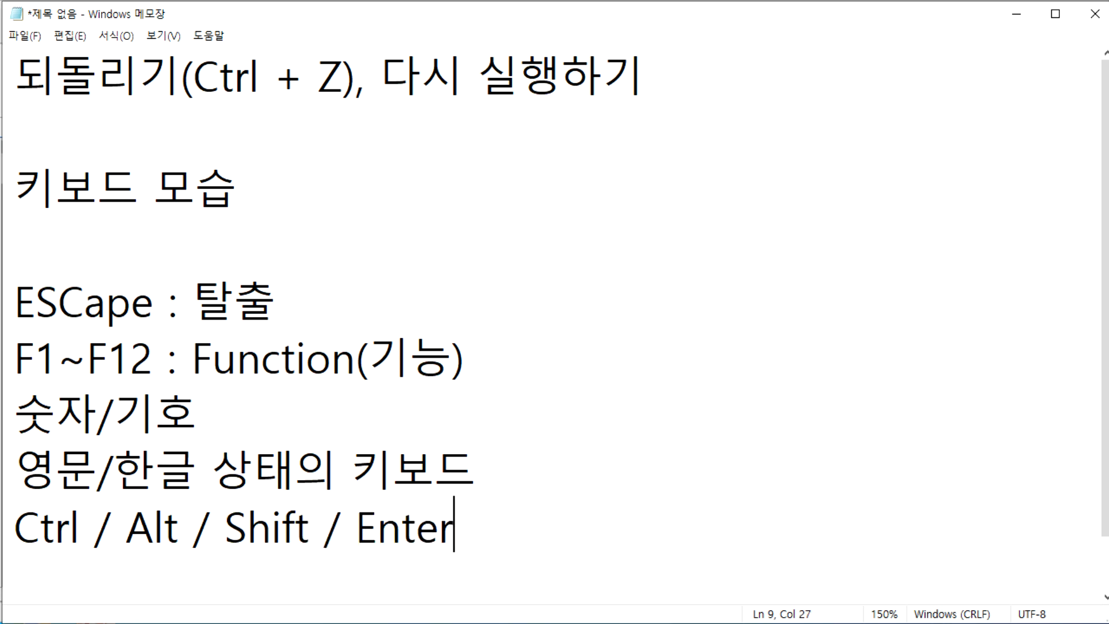
pyautogui.write(' / 한영')
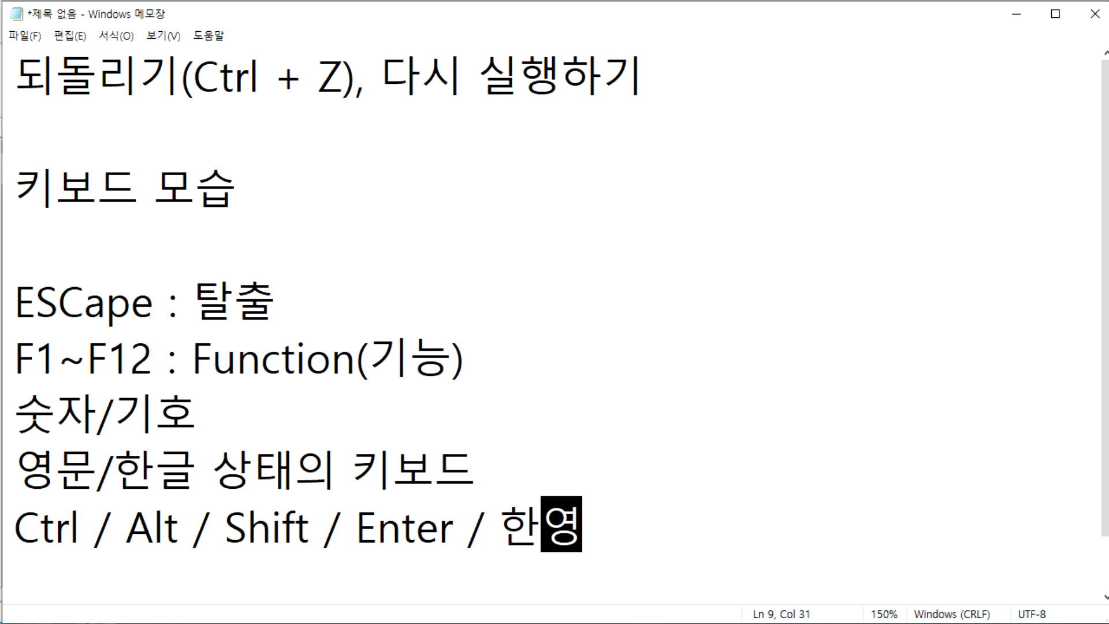
# Append "/ 한자" to the end of the Ctrl / Alt / Shift line, correcting the mistyped Latin letters.
pyautogui.write(' / gks₩₩')
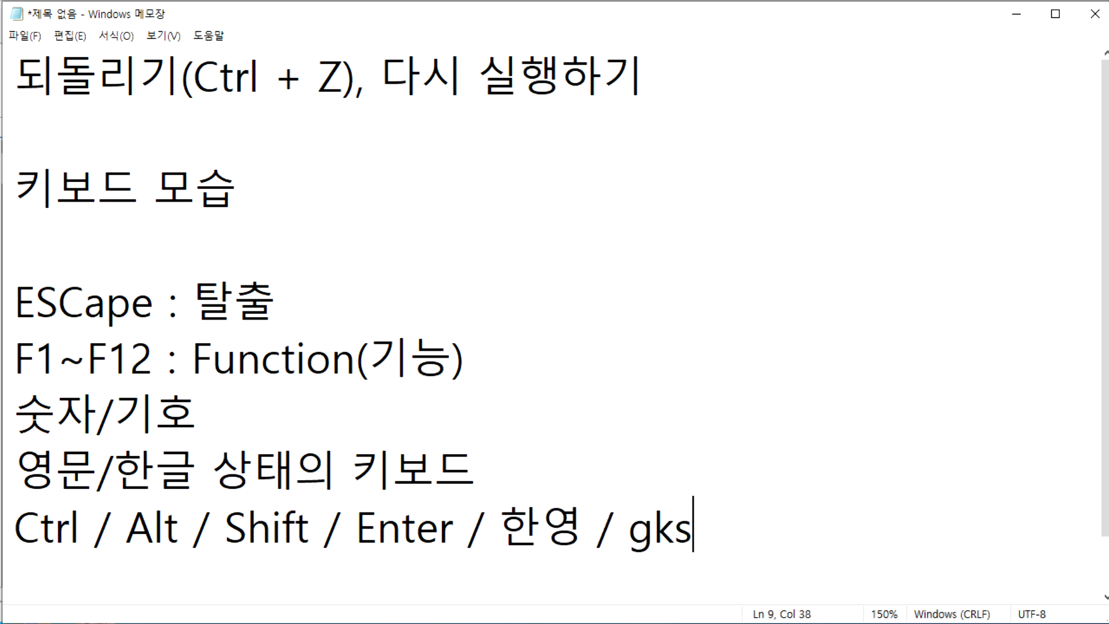
pyautogui.press('BackSpace')
pyautogui.press('BackSpace')
pyautogui.press('BackSpace')
pyautogui.press('BackSpace')
pyautogui.press('BackSpace')
pyautogui.write('한자')
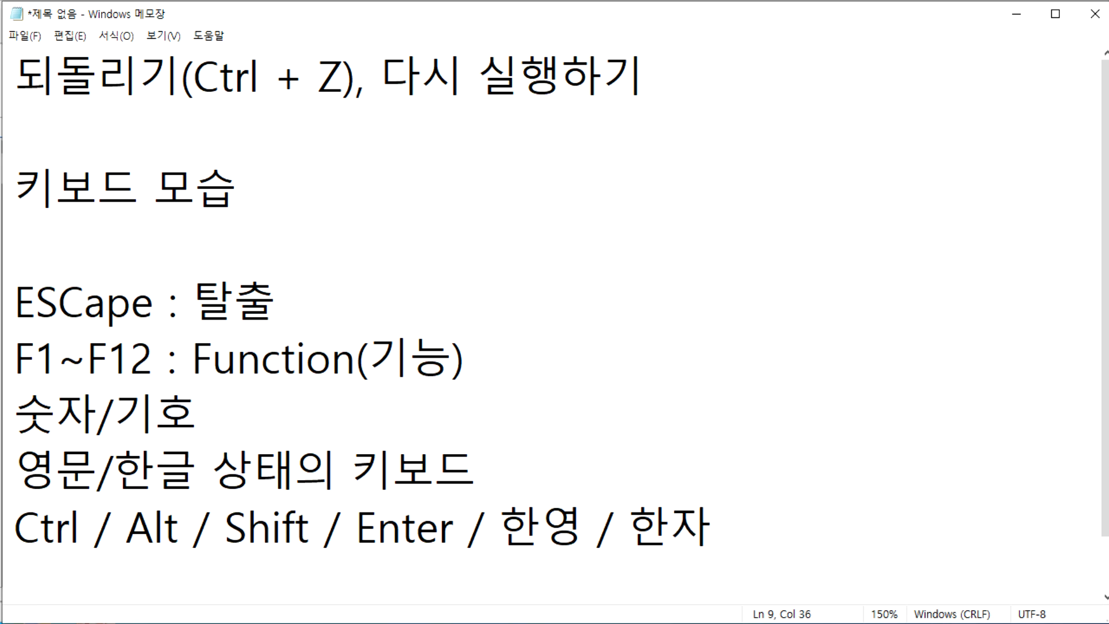
# Enter 로고(윈도우) on a new line below the Ctrl / Alt / Shift line.
pyautogui.press('Return')
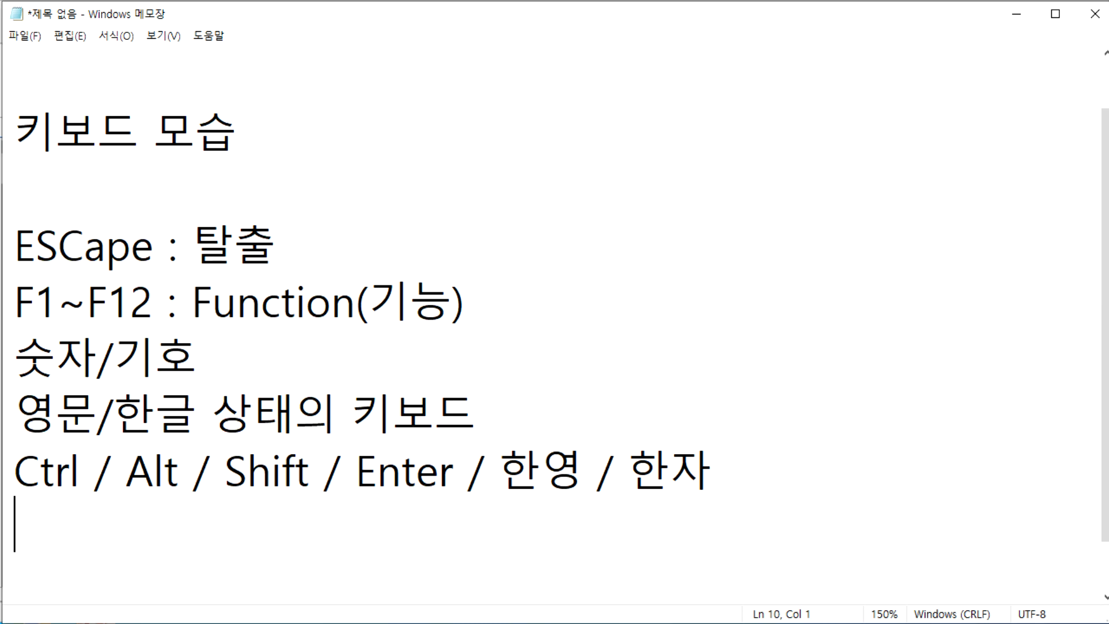
pyautogui.write('로')
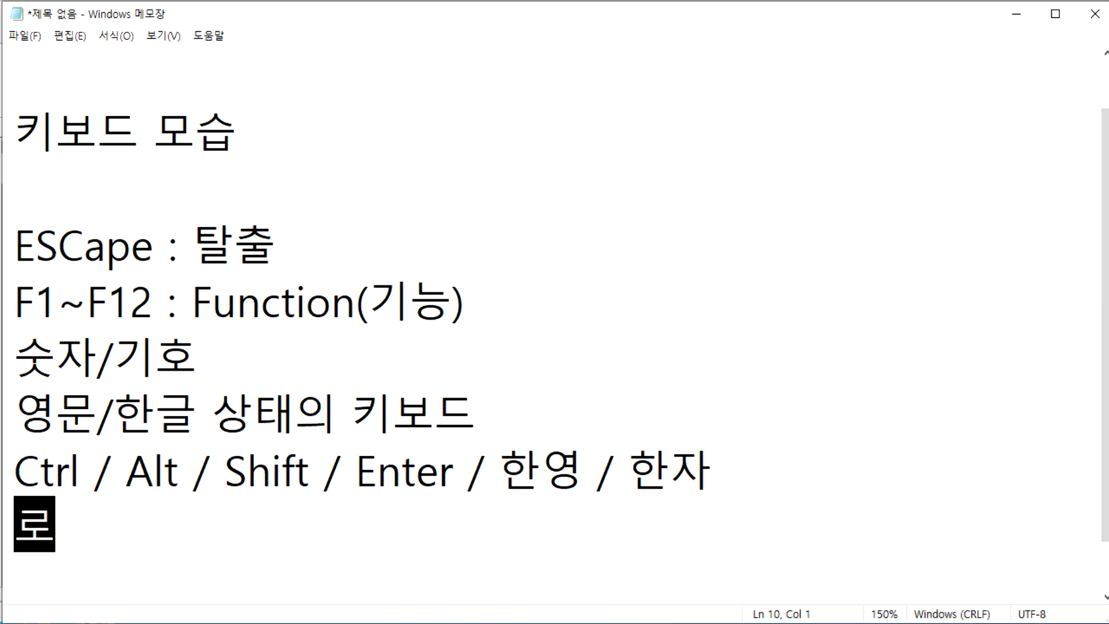
pyautogui.write('고')
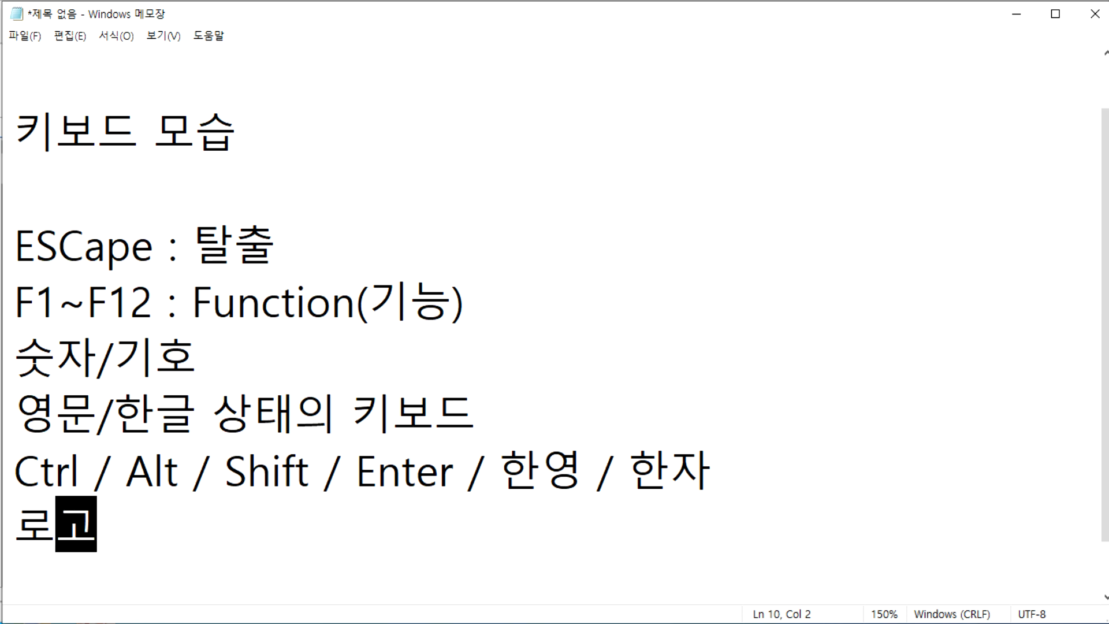
pyautogui.press('Hangul_Hanja')
pyautogui.write('(우ㅠ')
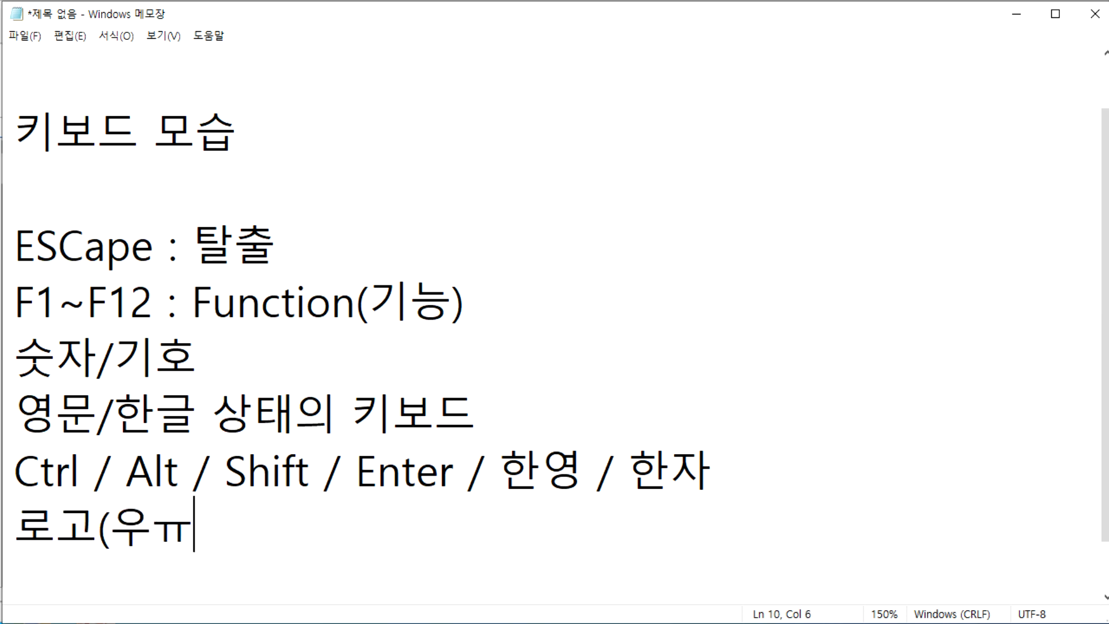
pyautogui.press('BackSpace')
pyautogui.press('BackSpace')
pyautogui.write('윈도우')
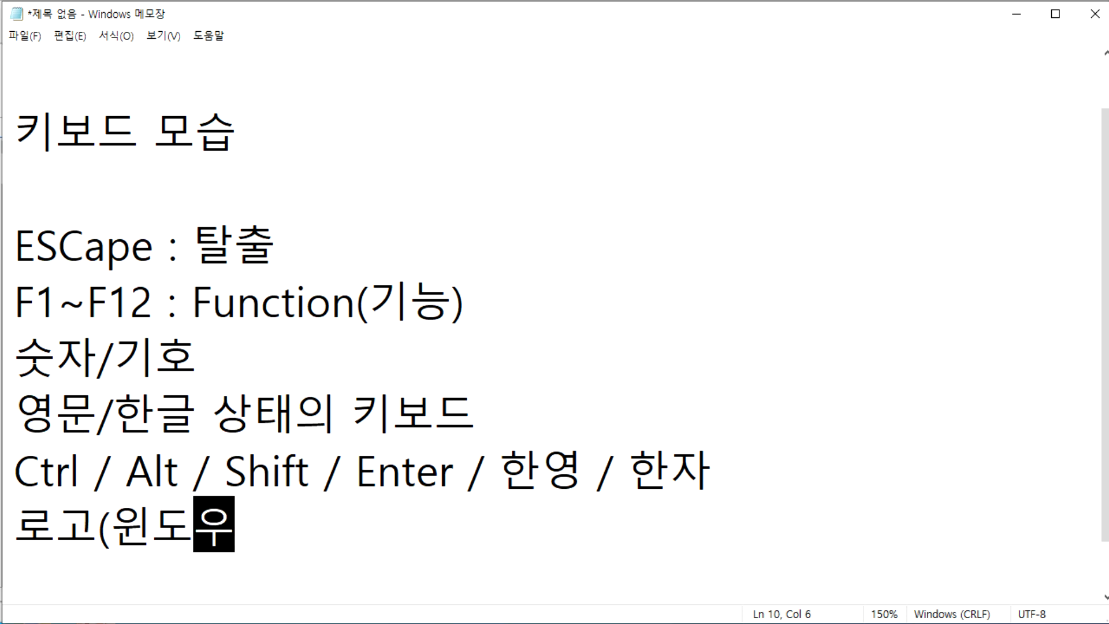
pyautogui.write(')')
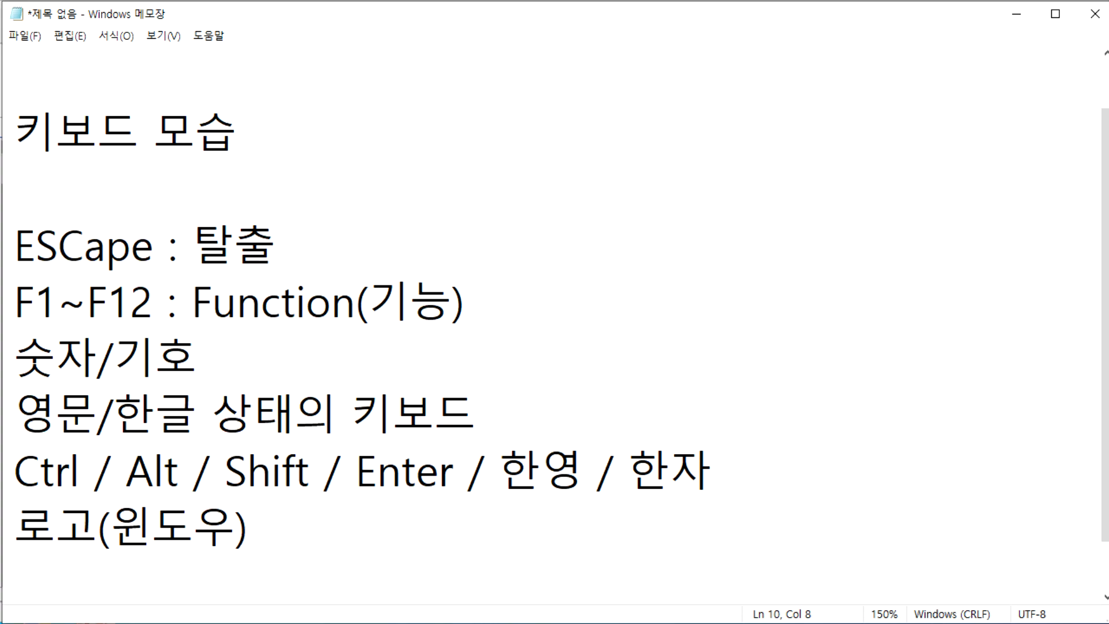
# Open and close the Windows Start menu twice.
pyautogui.press('super')
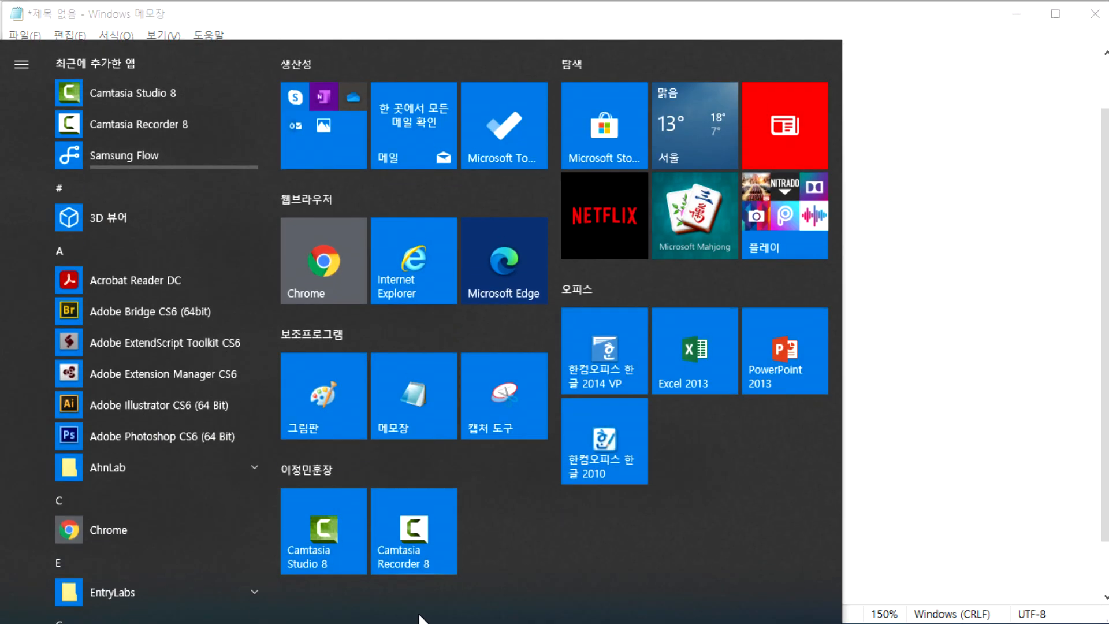
pyautogui.press('super')
pyautogui.press('super')
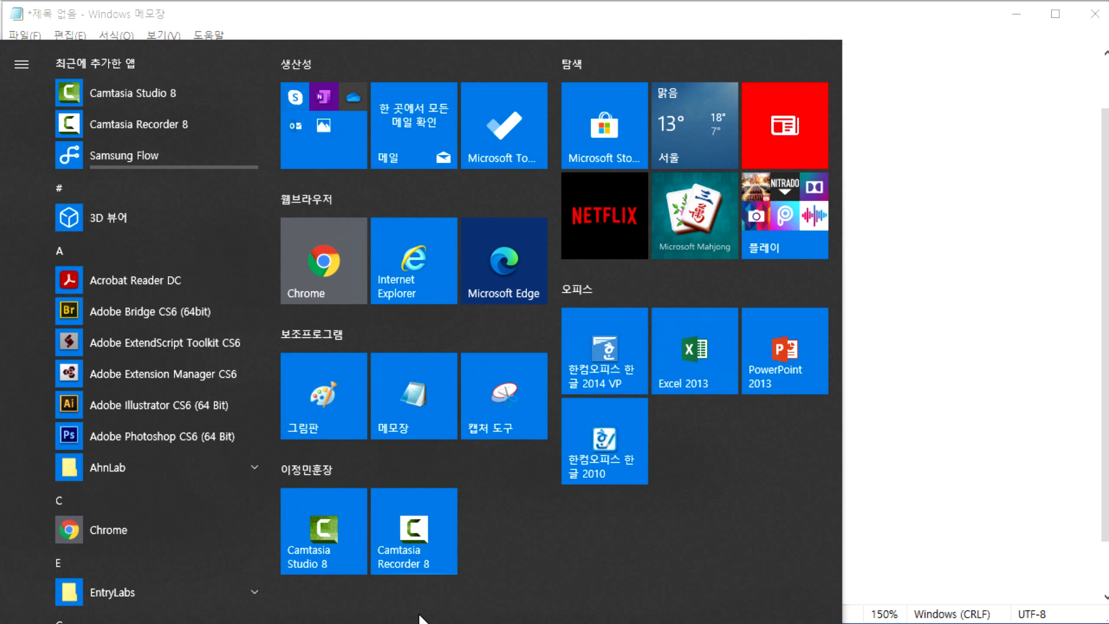
pyautogui.press('super')
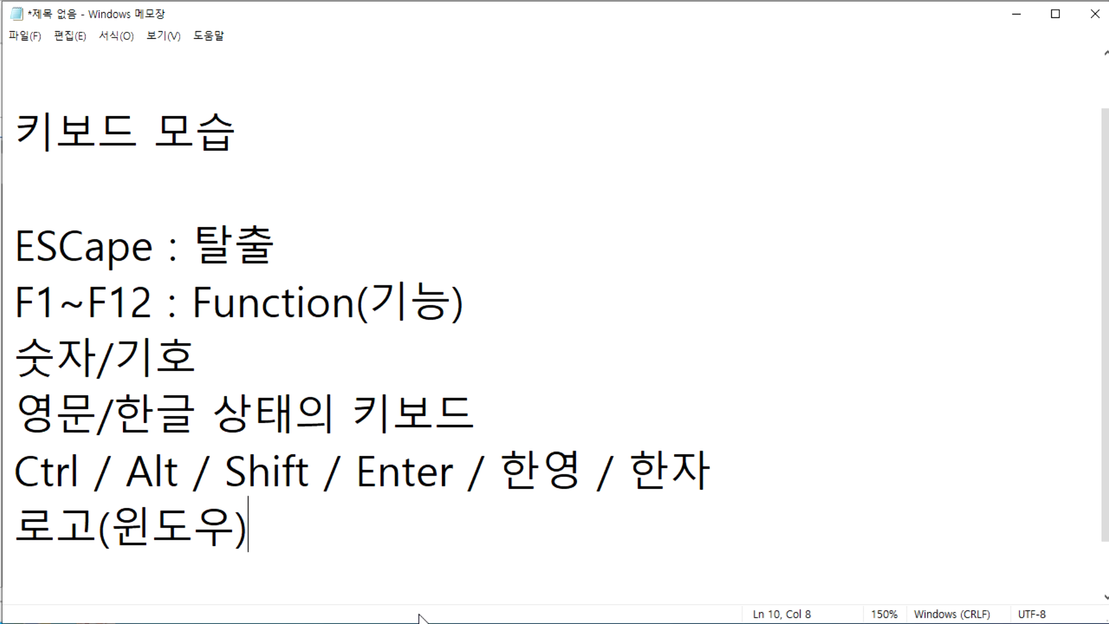
# Append "/ 스페이스 바" to the 로고(윈도우) line and remove the extra trailing spaces.
pyautogui.write('/ 스페이스 바')
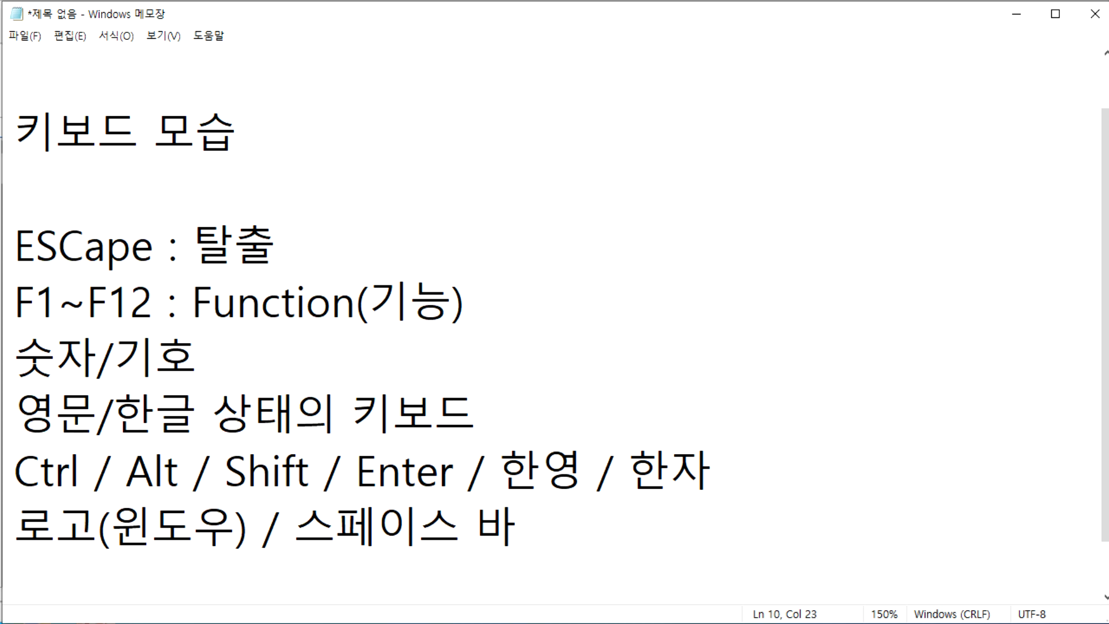
pyautogui.press('BackSpace')
pyautogui.press('BackSpace')
pyautogui.press('BackSpace')
pyautogui.press('BackSpace')
pyautogui.press('BackSpace')
pyautogui.press('BackSpace')
# Open and dismiss the context menu, and append "/ 바로가기 키" to the 로고(윈도우) line, followed by a line break.
pyautogui.press('Menu')
pyautogui.press('Escape')
pyautogui.write('/ 바로')
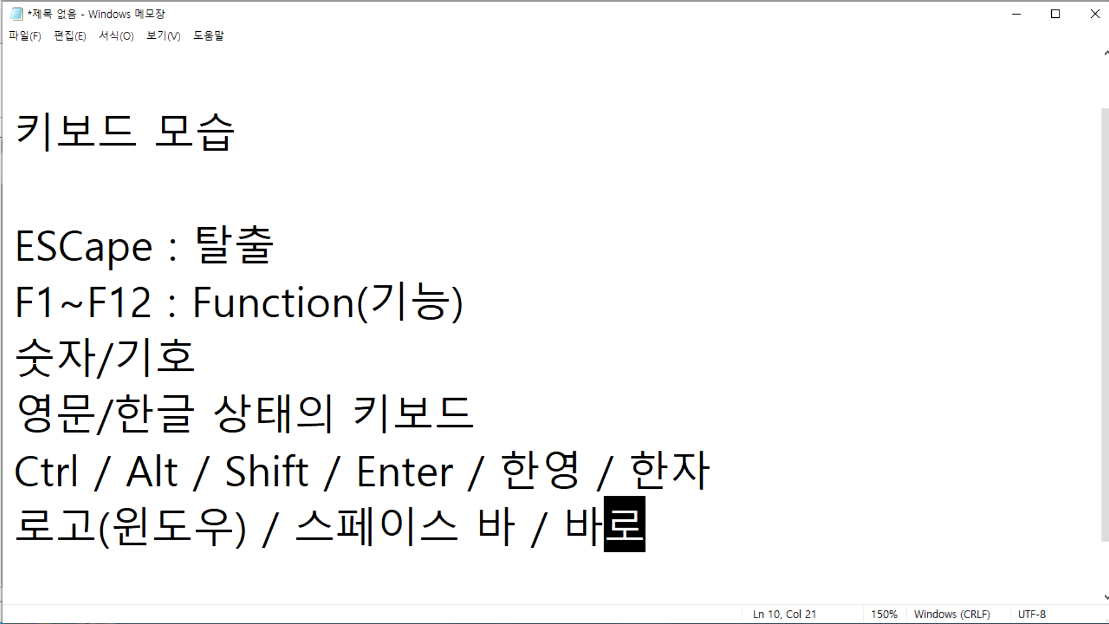
pyautogui.write('각기 키')
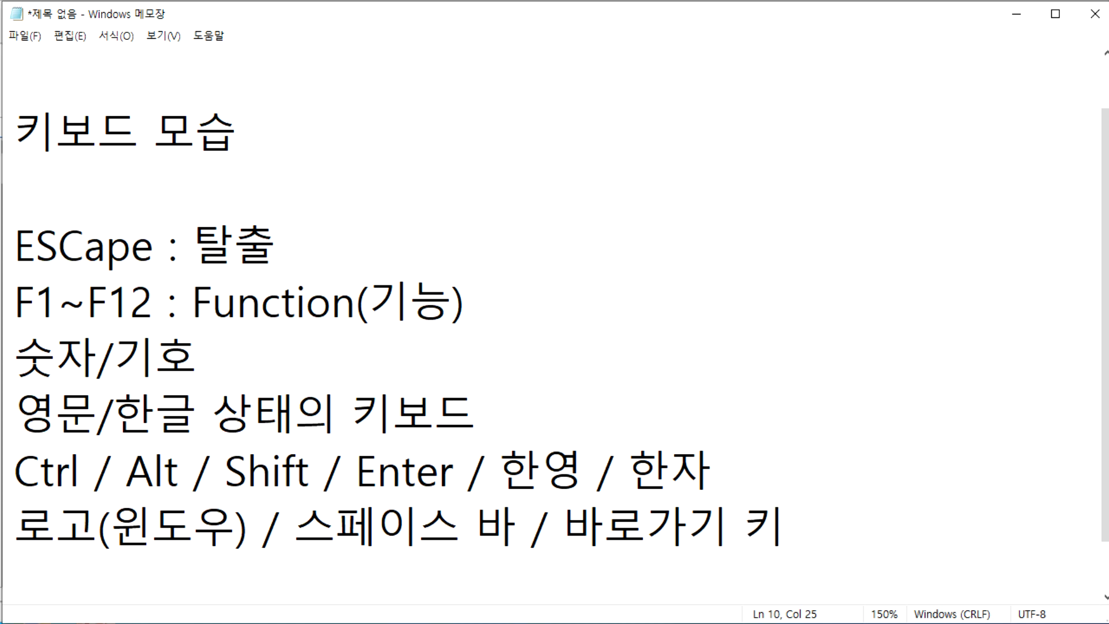
pyautogui.press('Return')
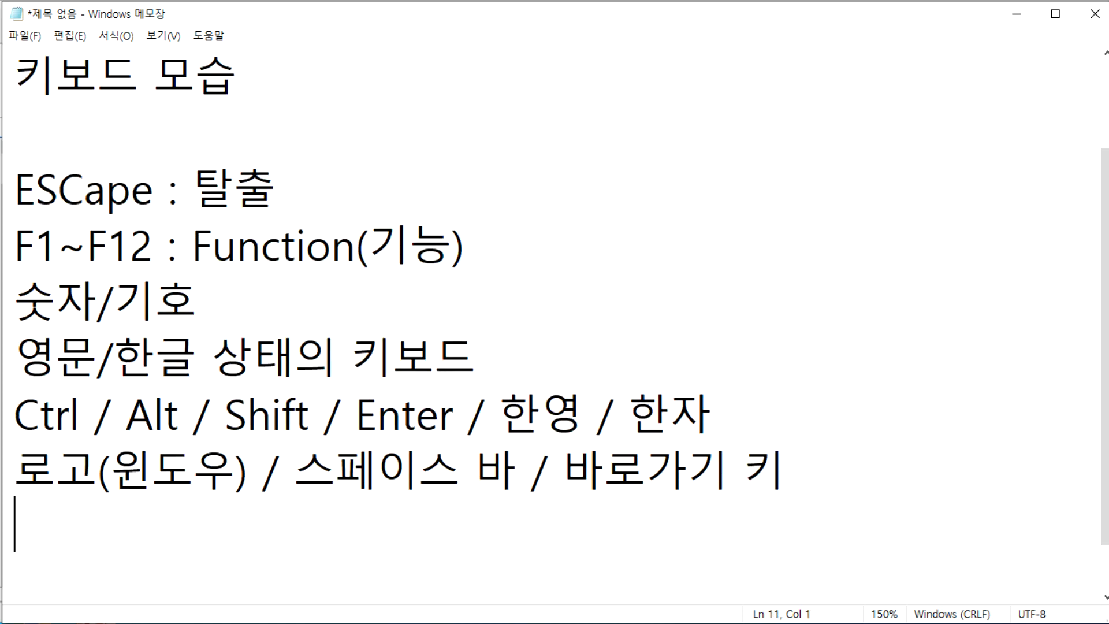
# Switch to Hancom Office Hangul and set all the text in the document to 18 pt.
pyautogui.hotkey('alt', 'Tab')
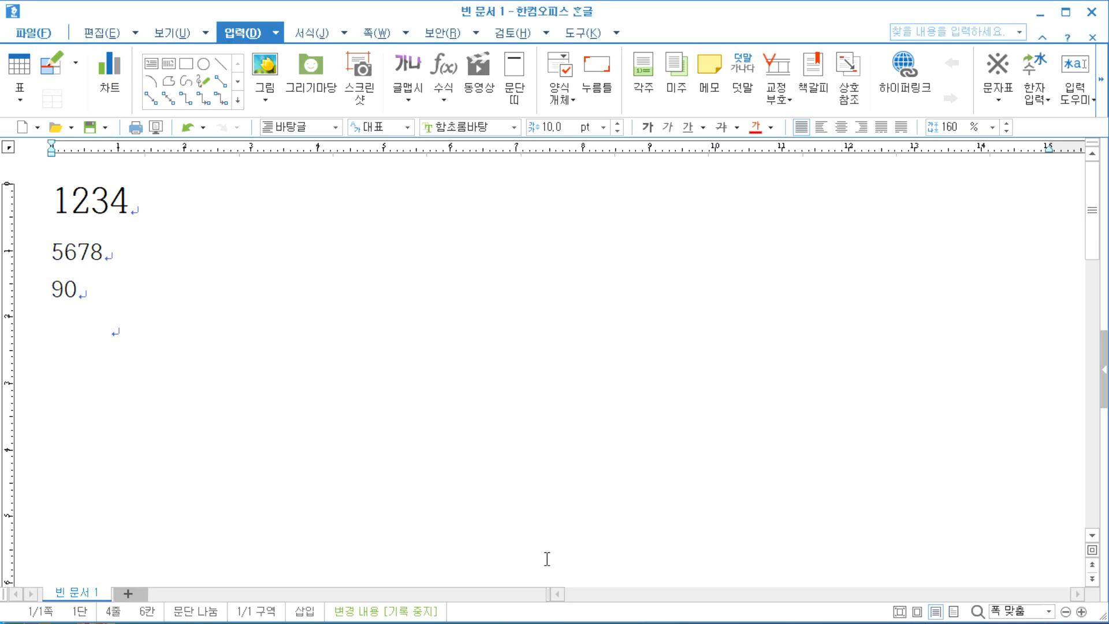
pyautogui.moveTo(42, 202); pyautogui.dragTo(129, 208)
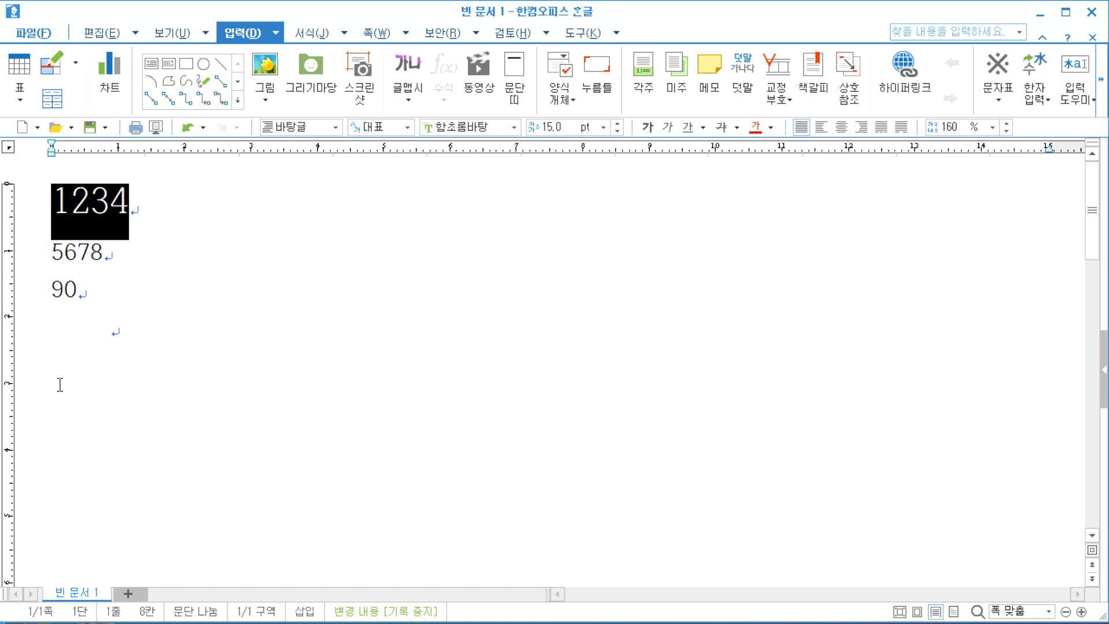
pyautogui.click(146, 378)
pyautogui.hotkey('ctrl', 'a')
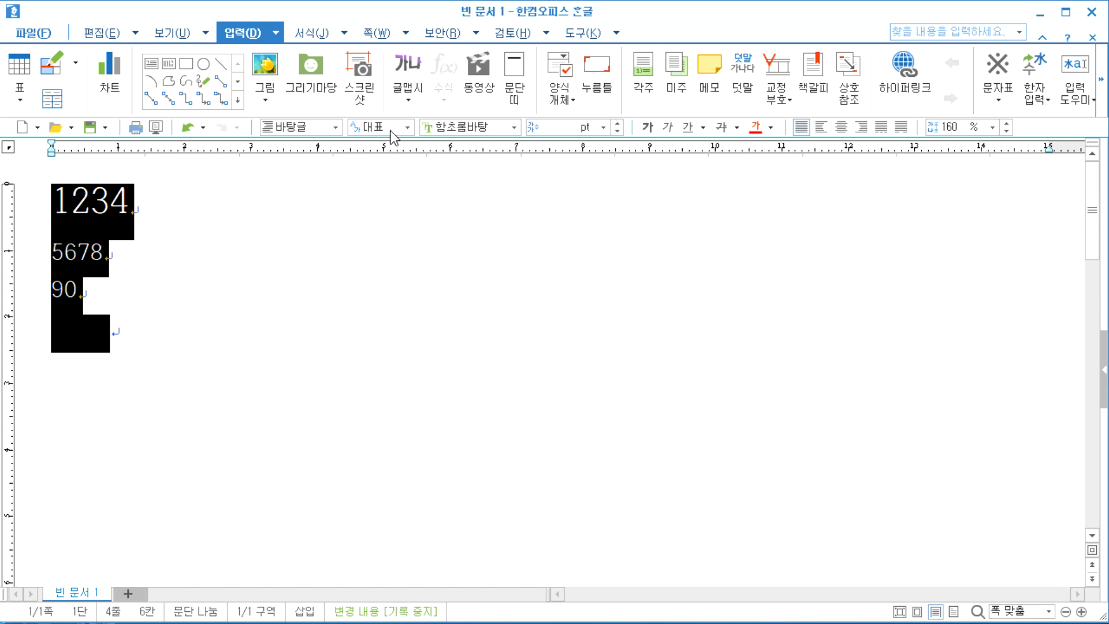
pyautogui.click(603, 127)
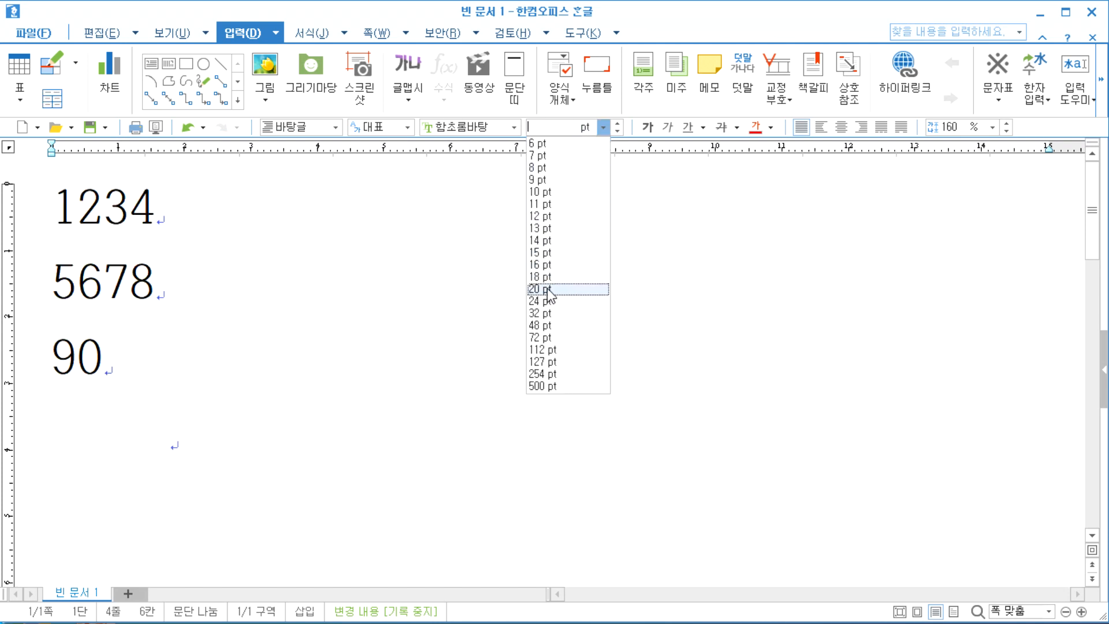
pyautogui.click(542, 279)
# Delete the blank spaces on the last line below 90.
pyautogui.click(160, 317)
pyautogui.moveTo(157, 404); pyautogui.dragTo(183, 413)
pyautogui.click(57, 393)
pyautogui.press('Delete')
# Apply bold, italic, underline and strikethrough to the 1234 line.
pyautogui.click(50, 201)
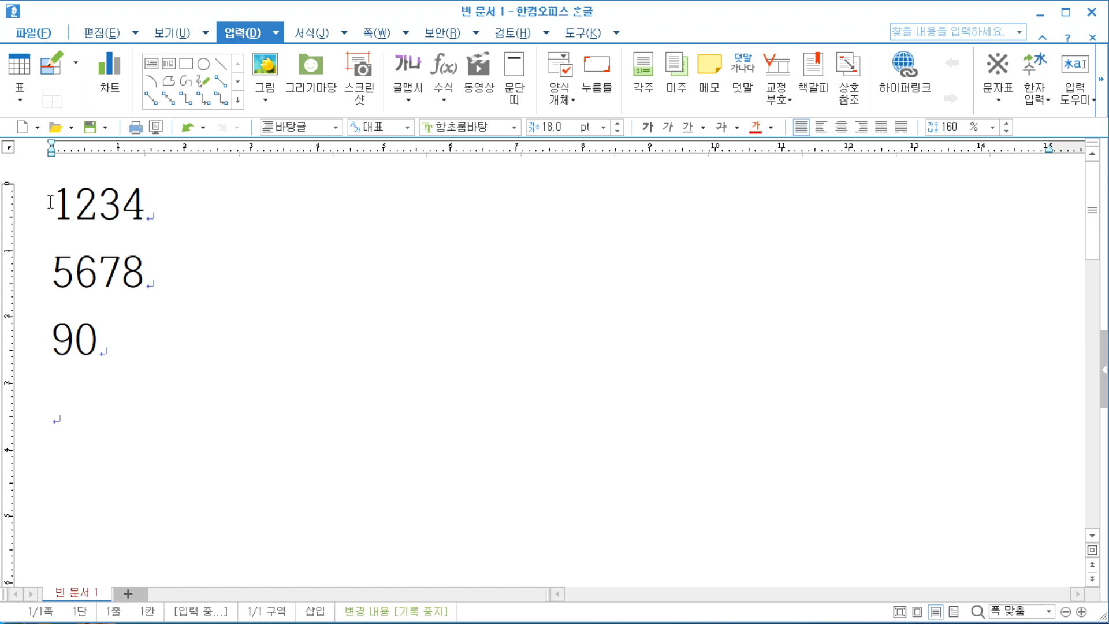
pyautogui.moveTo(50, 202); pyautogui.dragTo(208, 198)
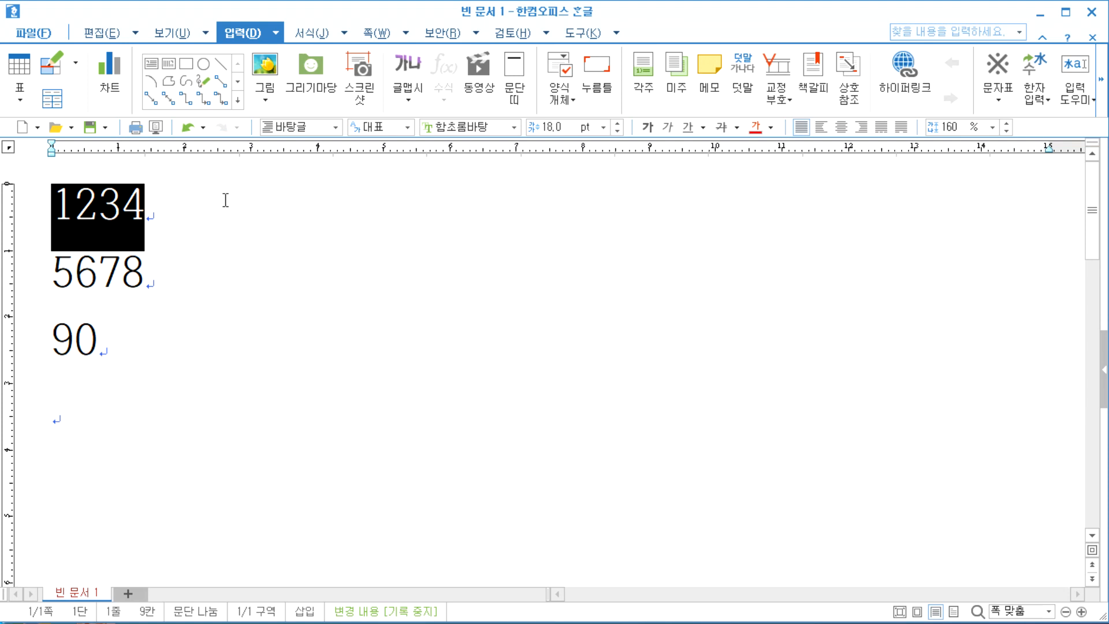
pyautogui.click(201, 224)
pyautogui.moveTo(148, 191); pyautogui.dragTo(40, 183)
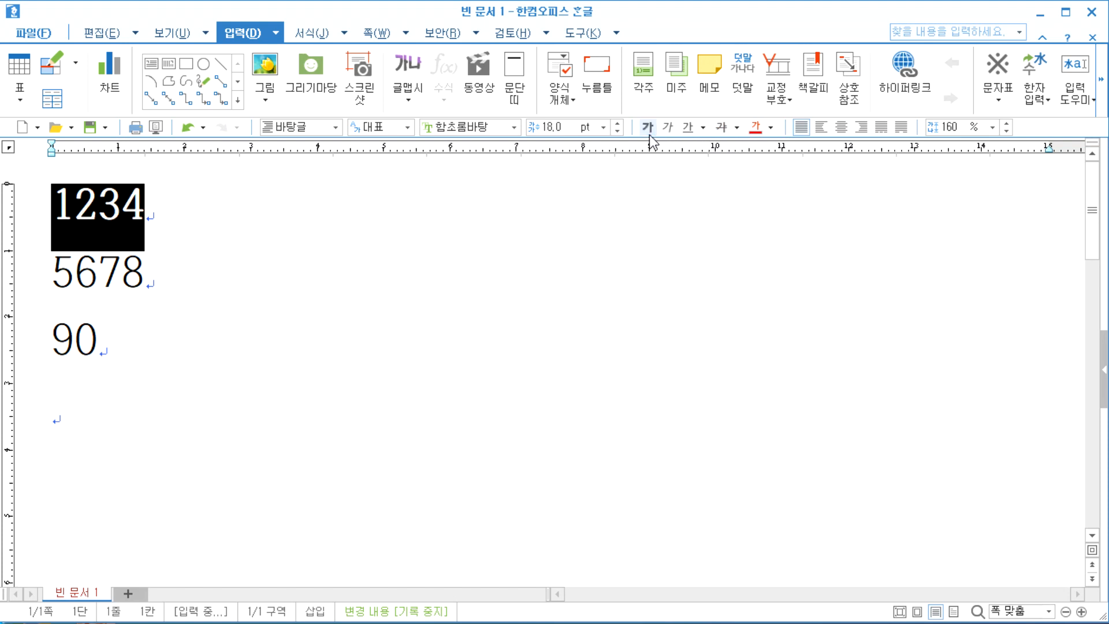
pyautogui.click(667, 127)
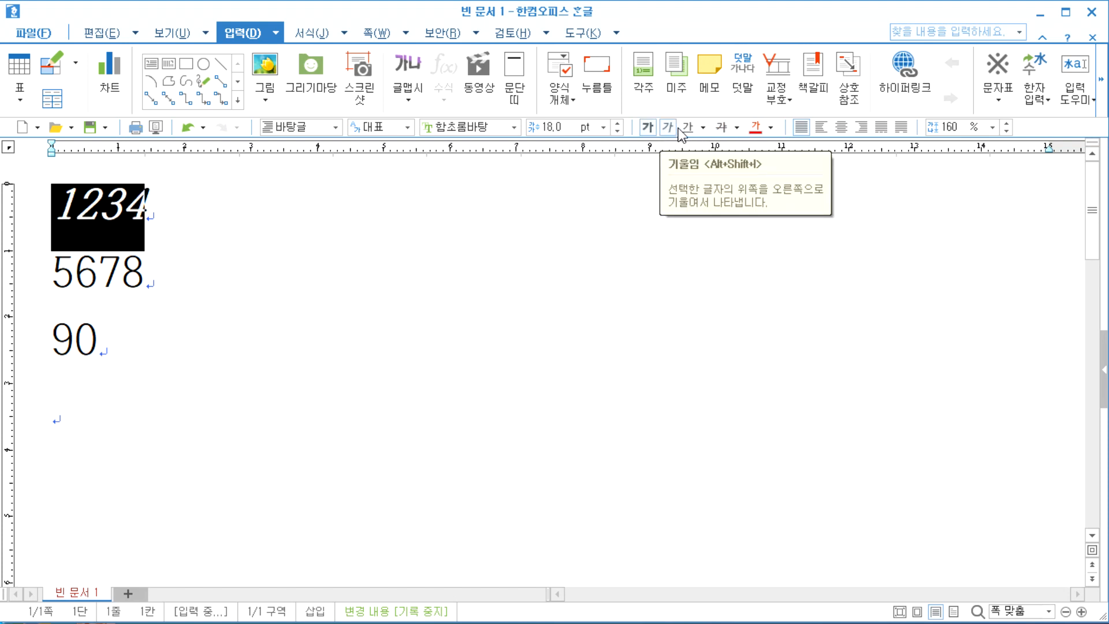
pyautogui.click(686, 128)
pyautogui.click(721, 128)
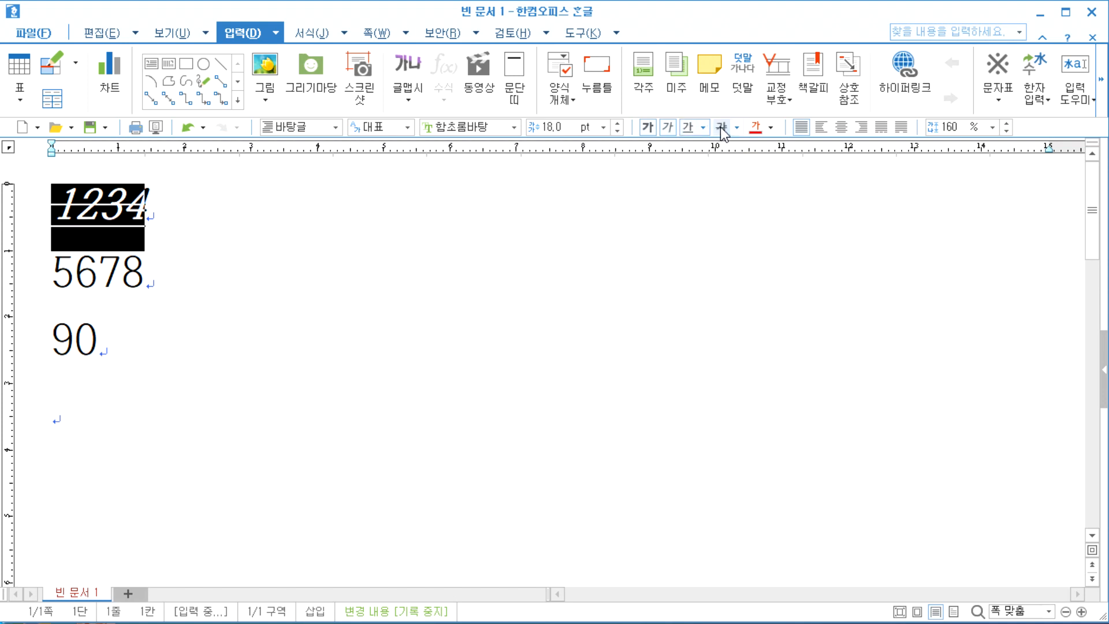
# Remove the bold, italic, underline and strikethrough from the 1234 line.
pyautogui.click(648, 127)
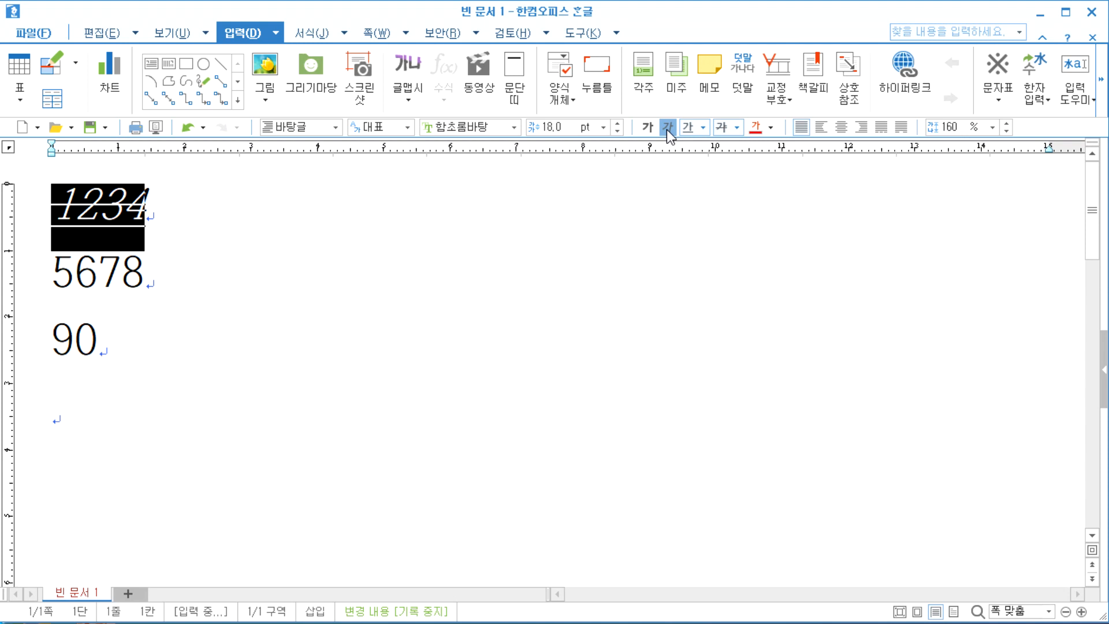
pyautogui.click(668, 127)
pyautogui.click(686, 128)
pyautogui.click(721, 128)
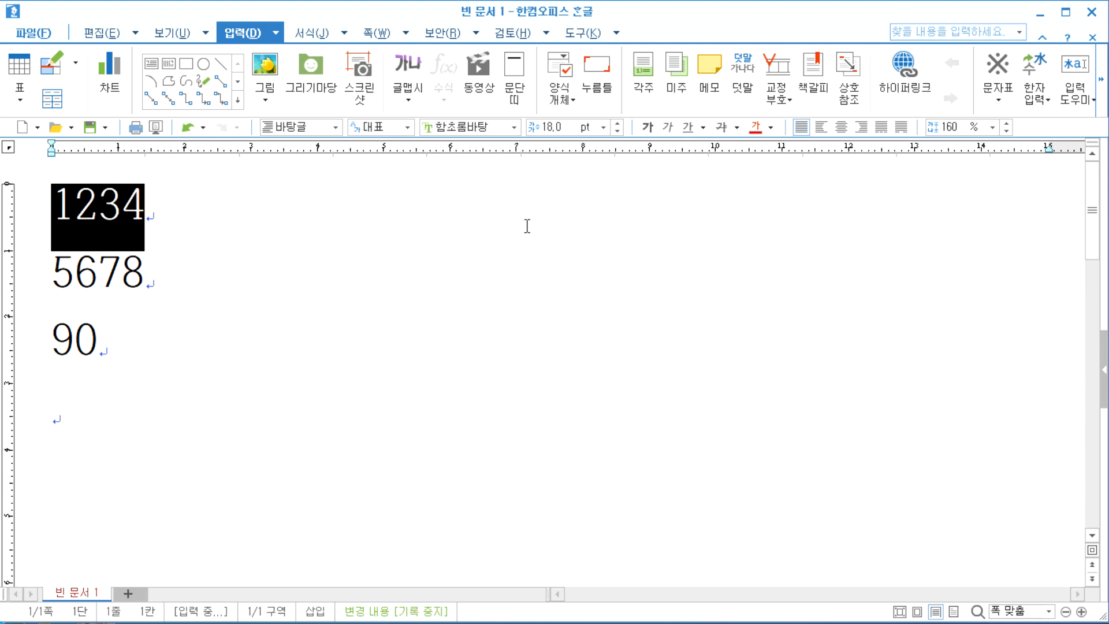
# Set the selected 1234 text to 24 pt in the 한컴 윤고딕 760 font.
pyautogui.click(602, 127)
pyautogui.click(571, 301)
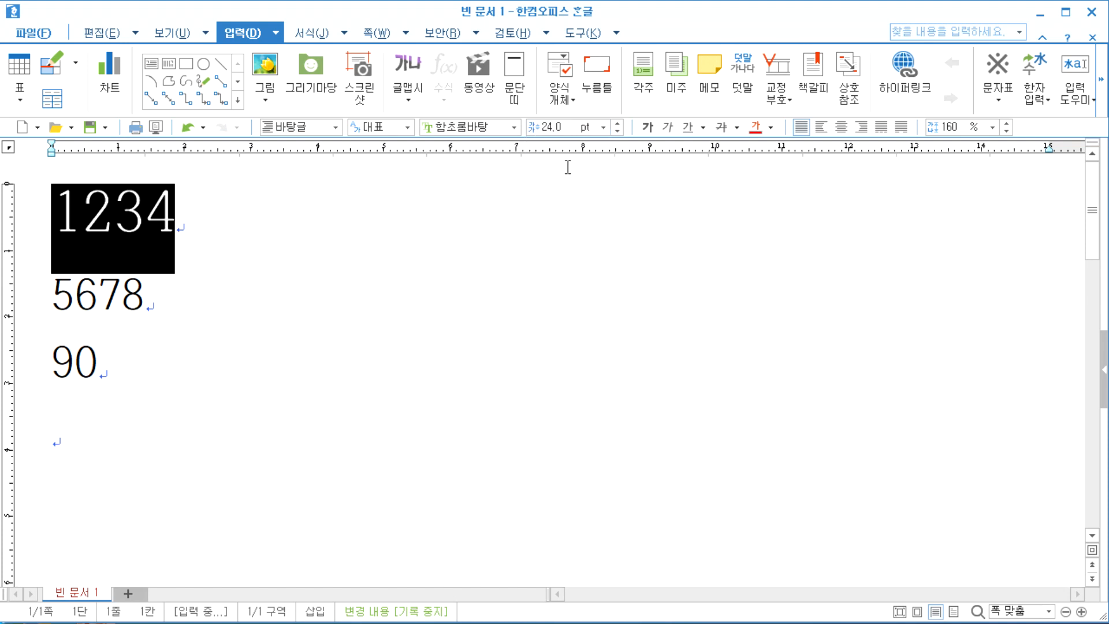
pyautogui.click(513, 126)
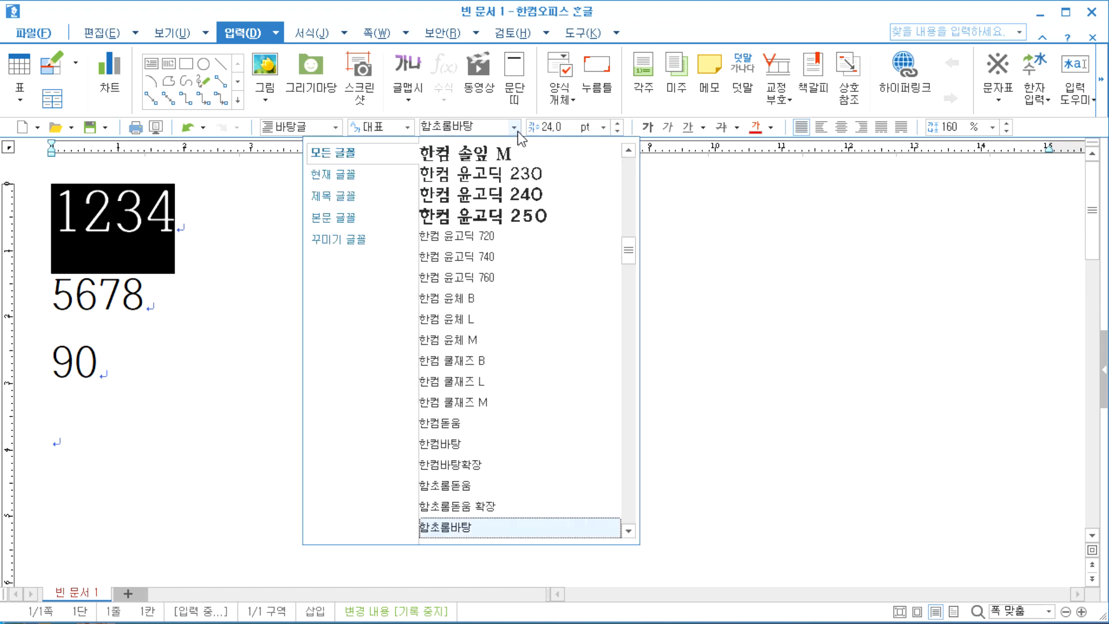
pyautogui.click(469, 290)
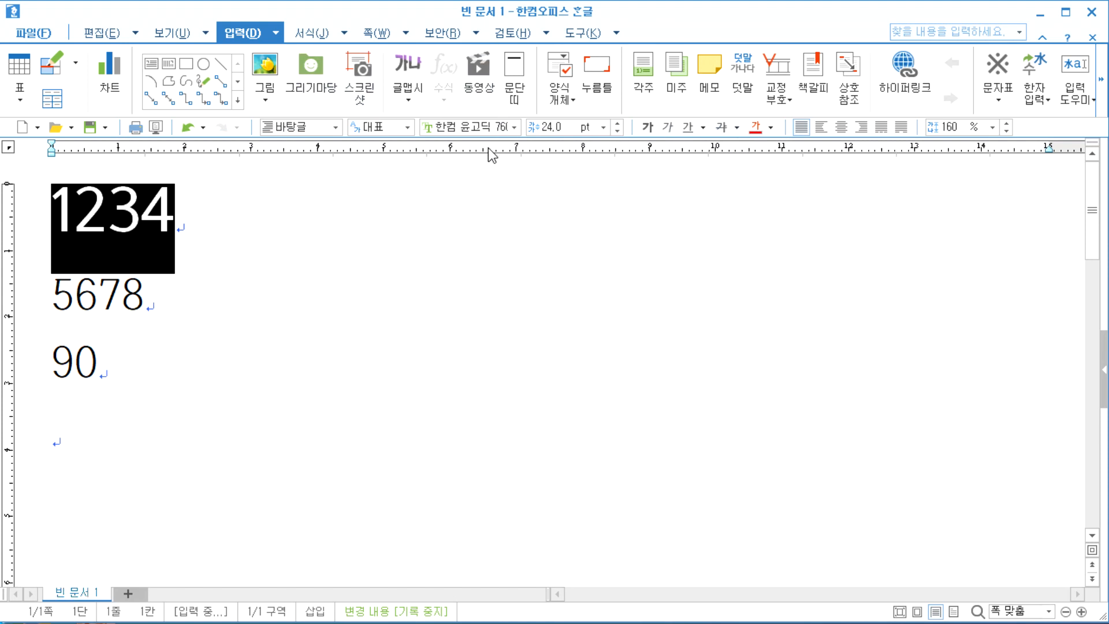
pyautogui.click(100, 30)
pyautogui.click(178, 34)
pyautogui.click(235, 32)
pyautogui.click(328, 36)
pyautogui.click(377, 37)
pyautogui.click(445, 37)
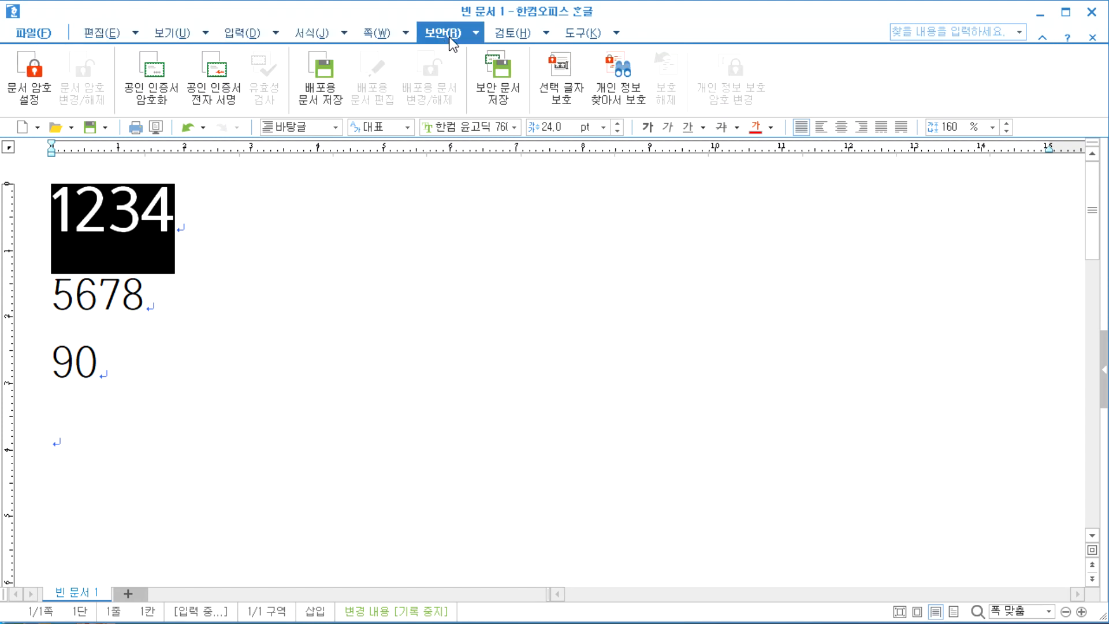
pyautogui.click(508, 34)
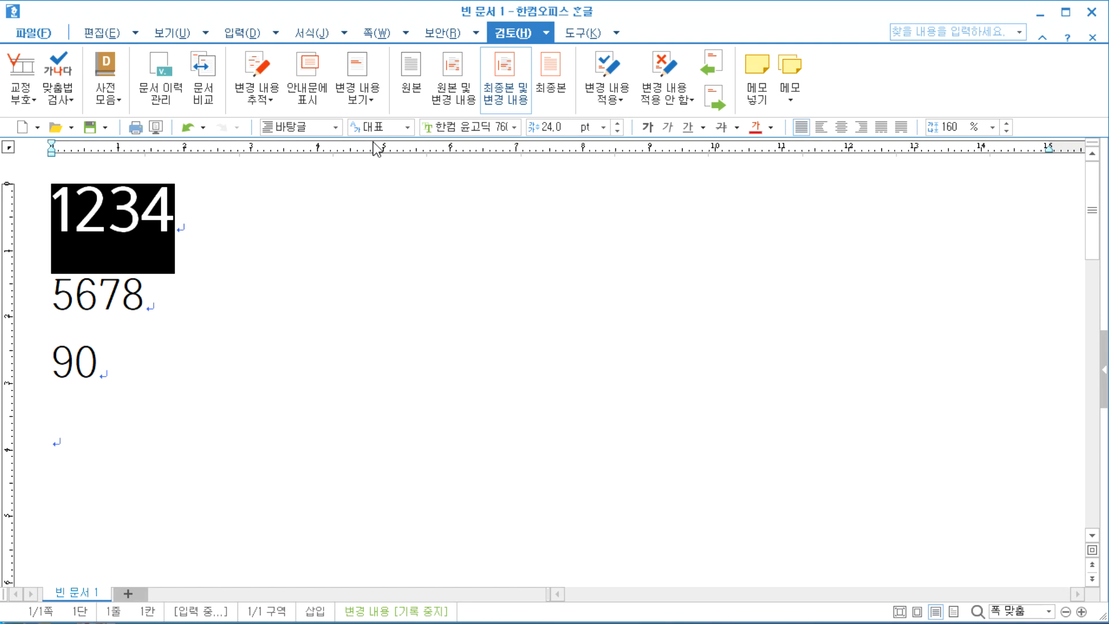
# Select the 1234 text and copy it using the context menu.
pyautogui.rightClick(141, 207)
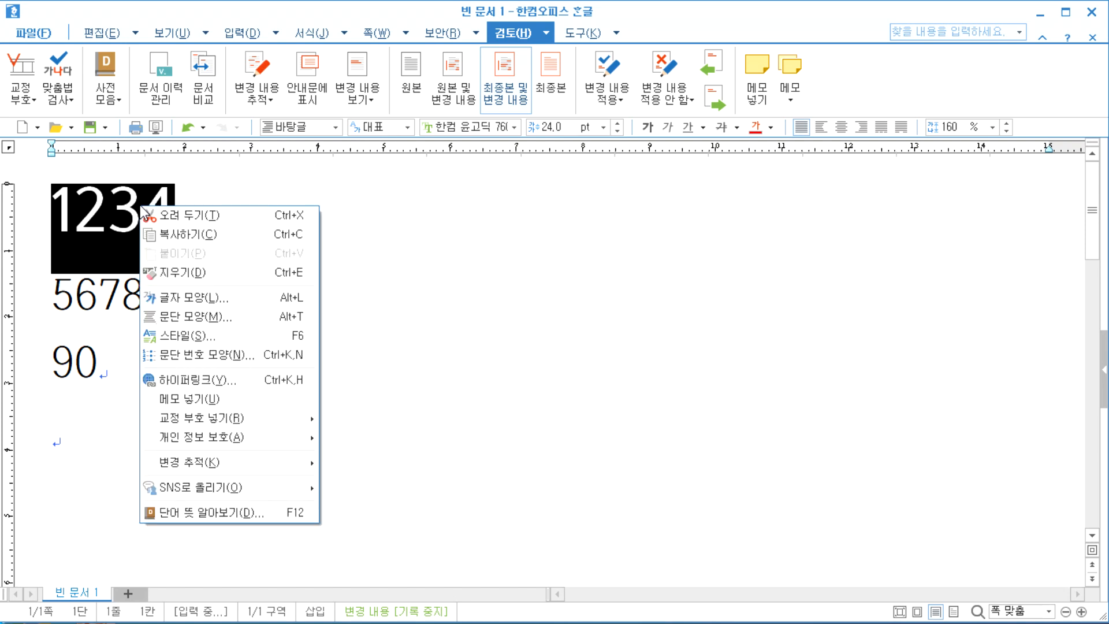
pyautogui.click(494, 279)
pyautogui.moveTo(264, 225); pyautogui.dragTo(42, 221)
pyautogui.rightClick(122, 220)
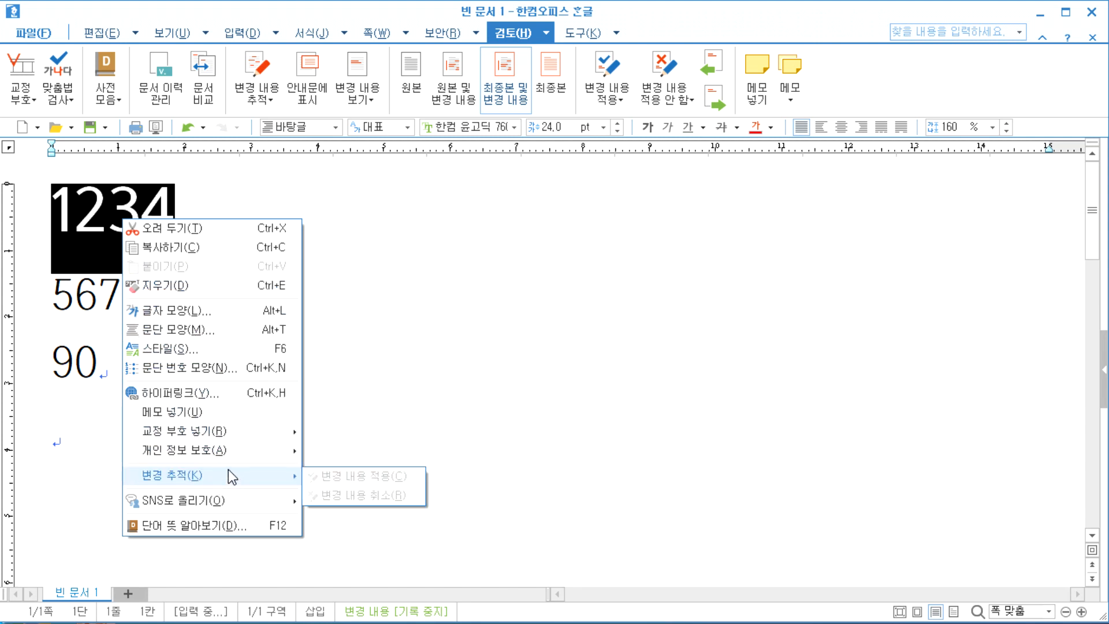
pyautogui.click(195, 249)
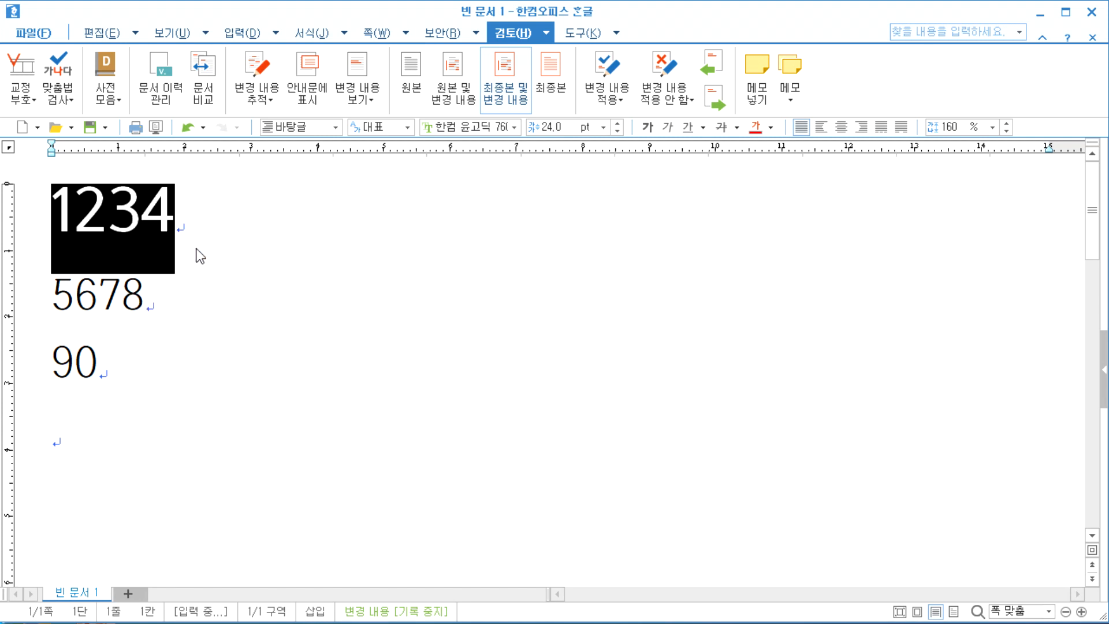
# Paste the copied 1234 onto the empty line below 90 using the context menu.
pyautogui.click(95, 442)
pyautogui.rightClick(95, 442)
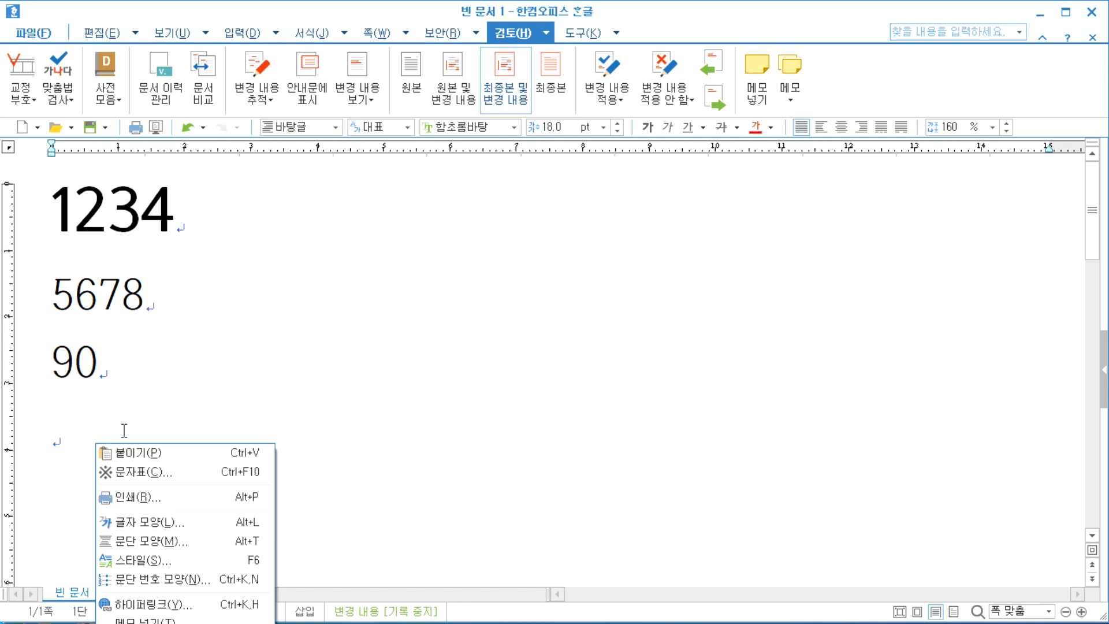
pyautogui.click(127, 454)
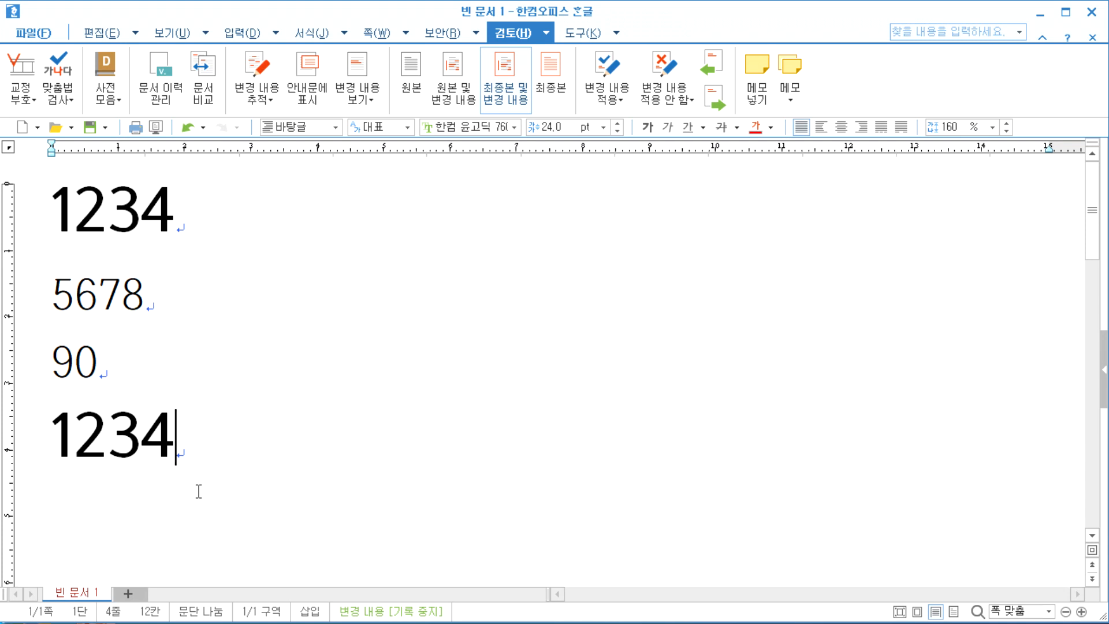
# Select 1234 on the first line, view its context menu, and dismiss it.
pyautogui.moveTo(48, 225); pyautogui.dragTo(195, 215)
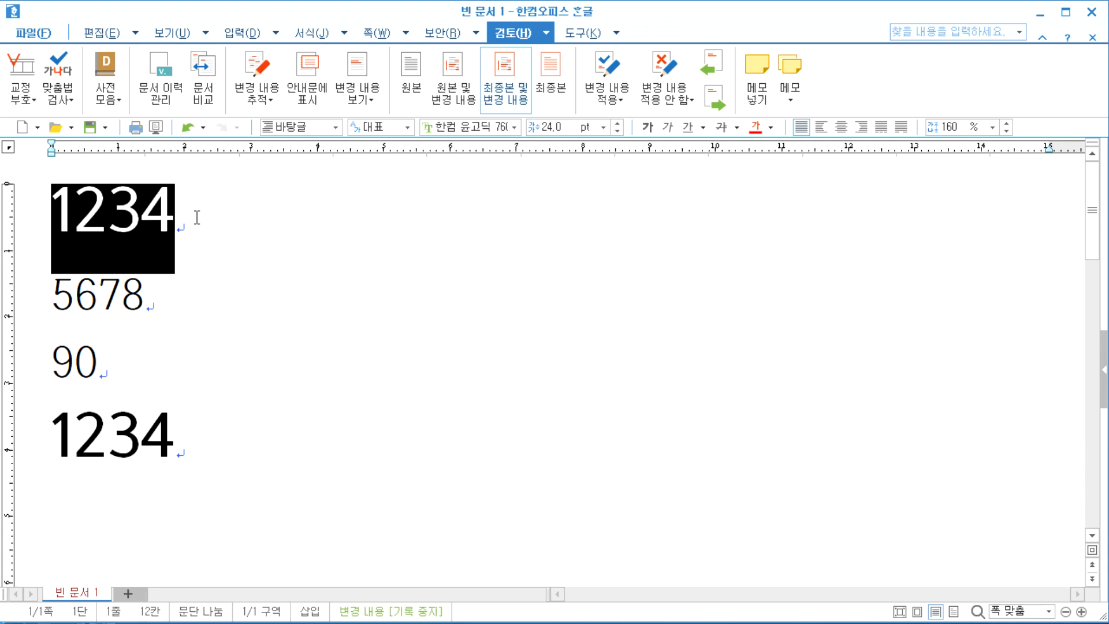
pyautogui.rightClick(130, 221)
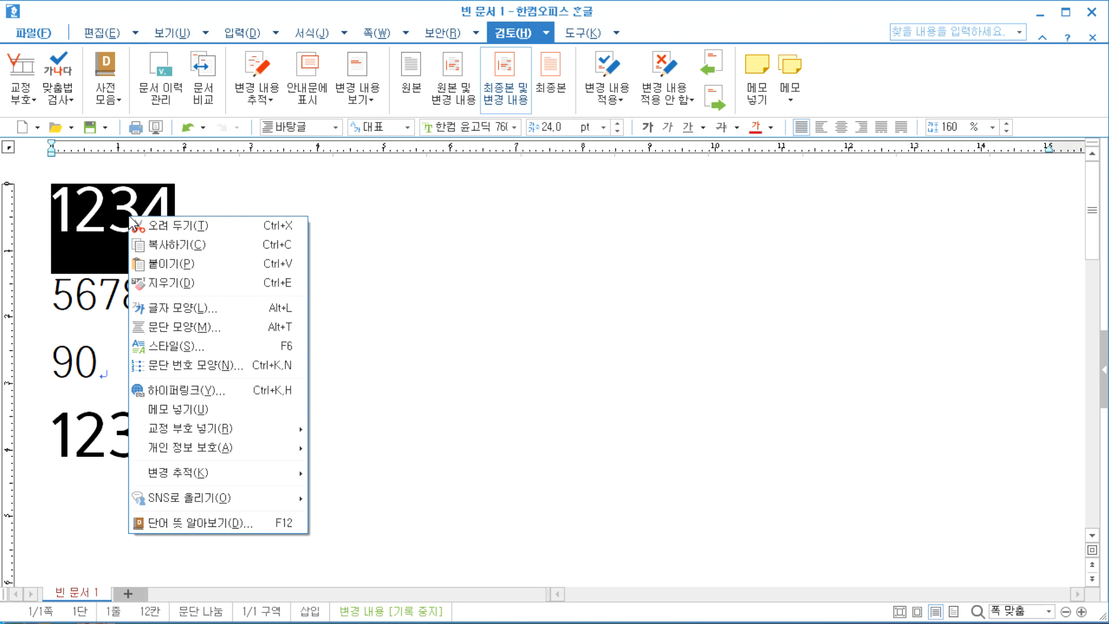
pyautogui.click(251, 196)
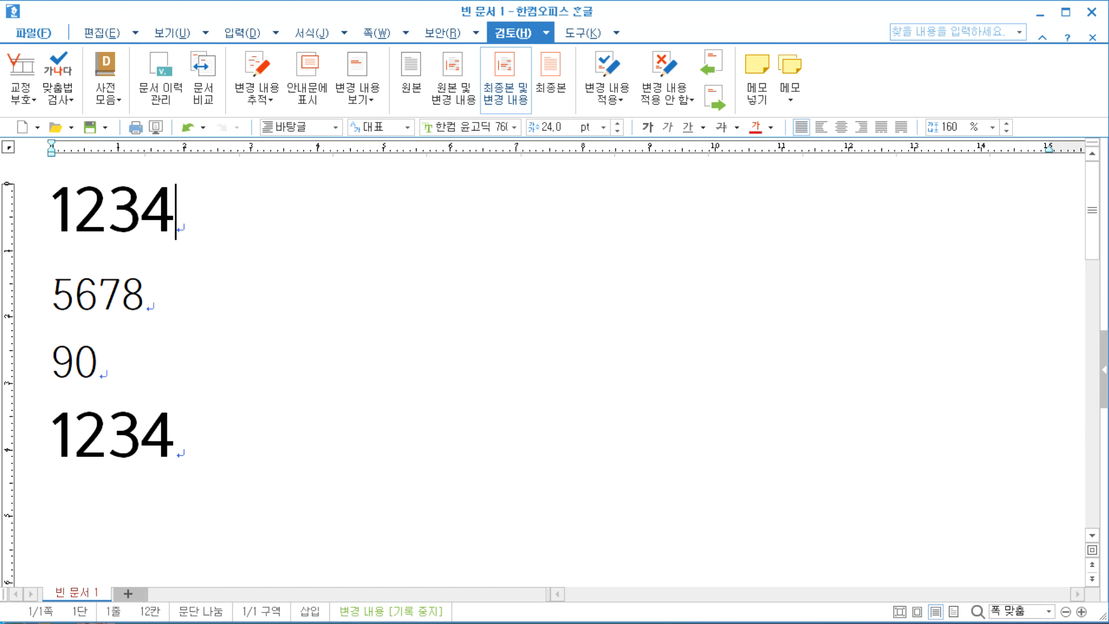
# Switch to Notepad and append "=우클릭" after "바로가기 키" on the last notes line.
pyautogui.hotkey('alt', 'Tab')
pyautogui.click(750, 478)
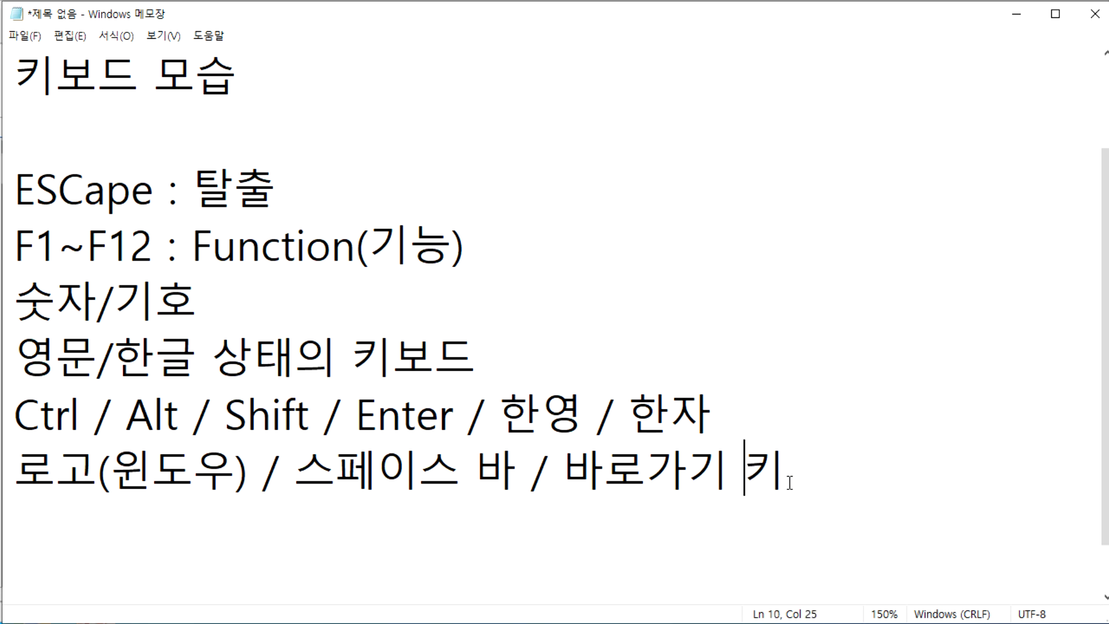
pyautogui.click(789, 483)
pyautogui.write('=욱')
pyautogui.write('클릭')
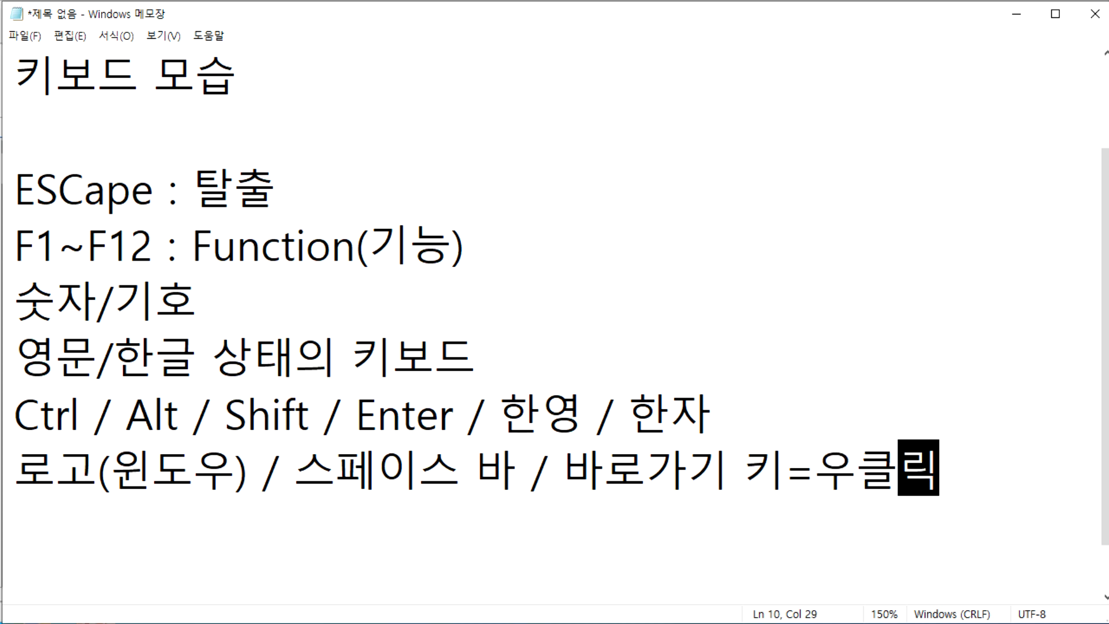
# Display the context menu in the Notepad notes, dismiss it, and return to the Hangul document.
pyautogui.rightClick(790, 483)
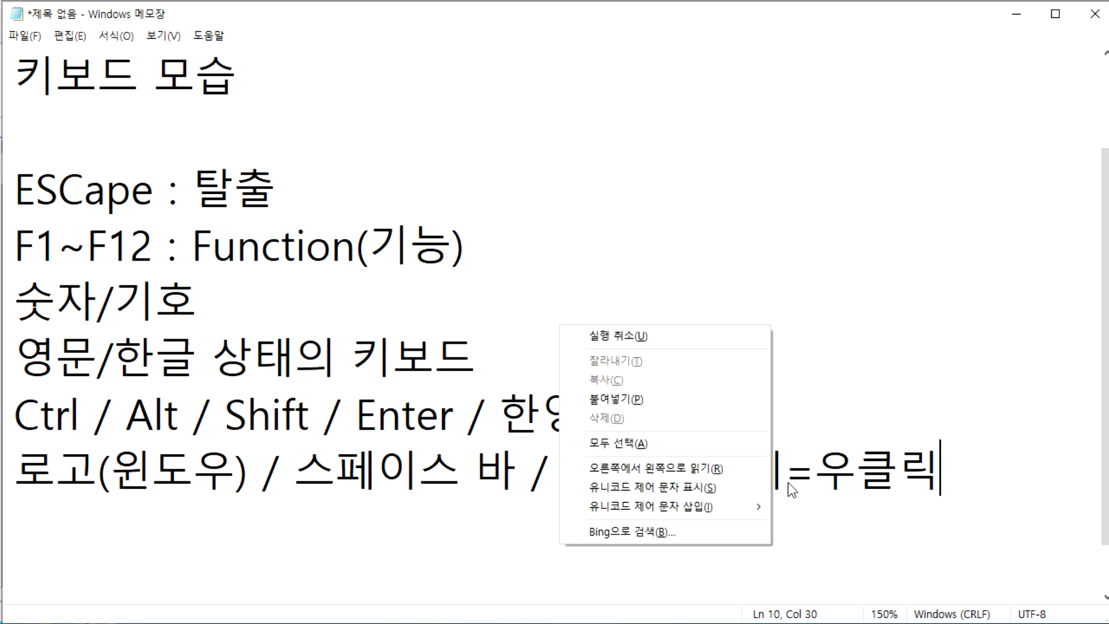
pyautogui.press('Menu')
pyautogui.press('Menu')
pyautogui.press('Menu')
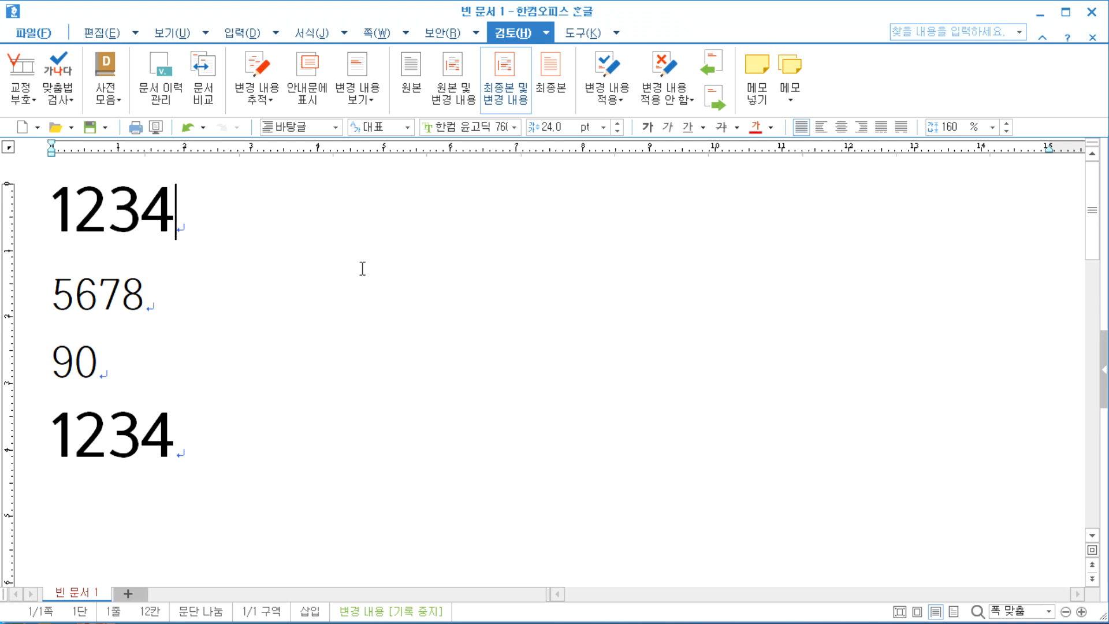
# Select the whole 5678 line, view its context menu, and close it without choosing a command.
pyautogui.press('Down')
pyautogui.press('Down')
pyautogui.press('Up')
pyautogui.press('Home')
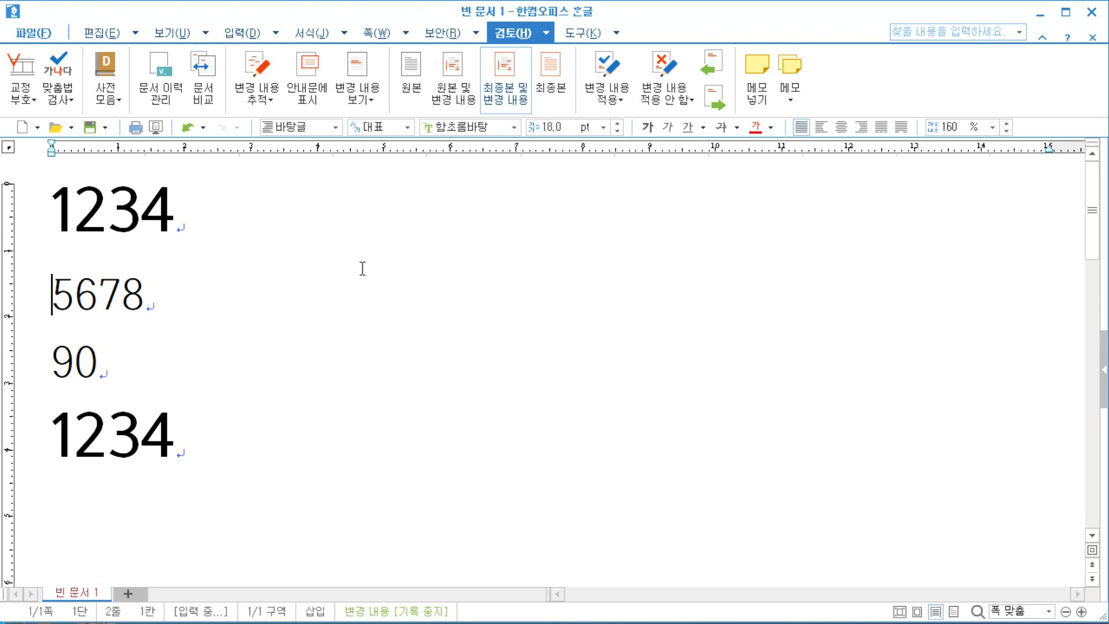
pyautogui.hotkey('shift', 'End')
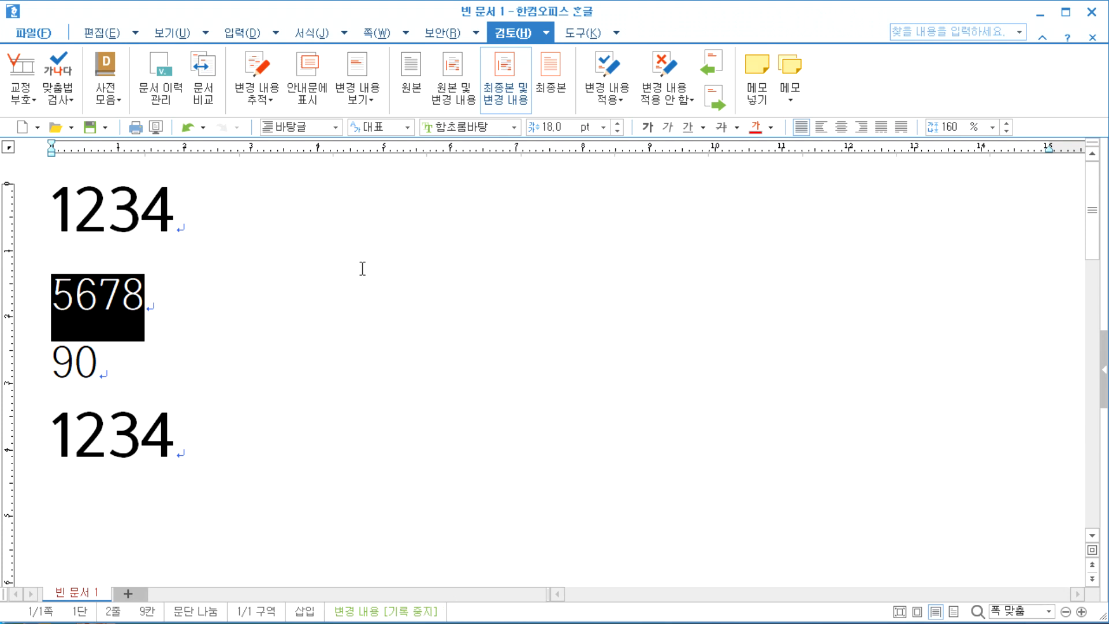
pyautogui.hotkey('shift', 'F10')
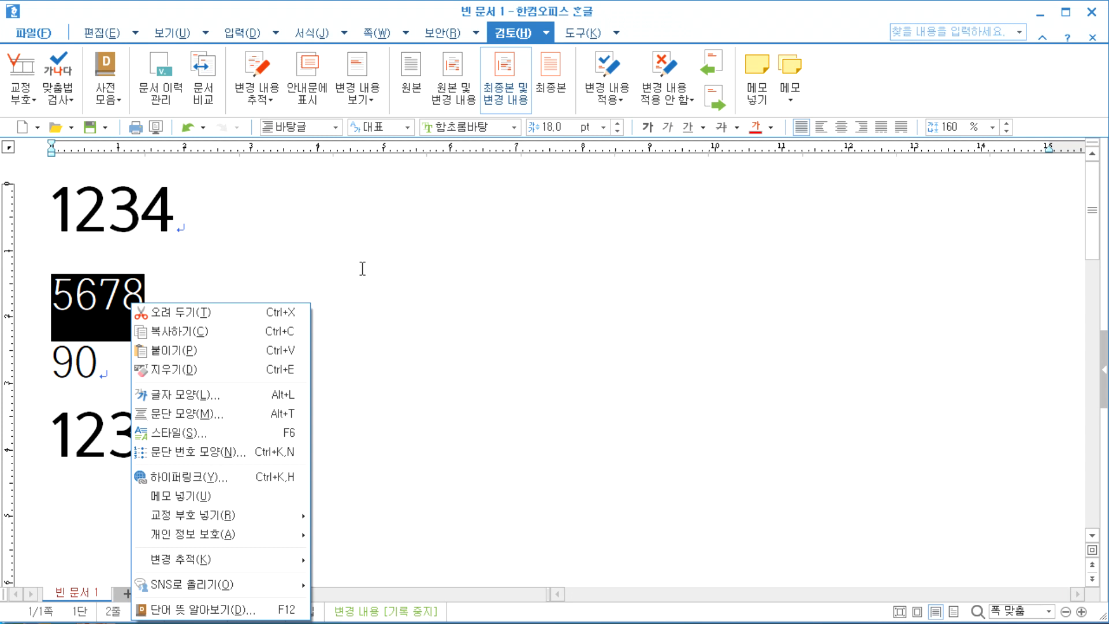
pyautogui.press('Escape')
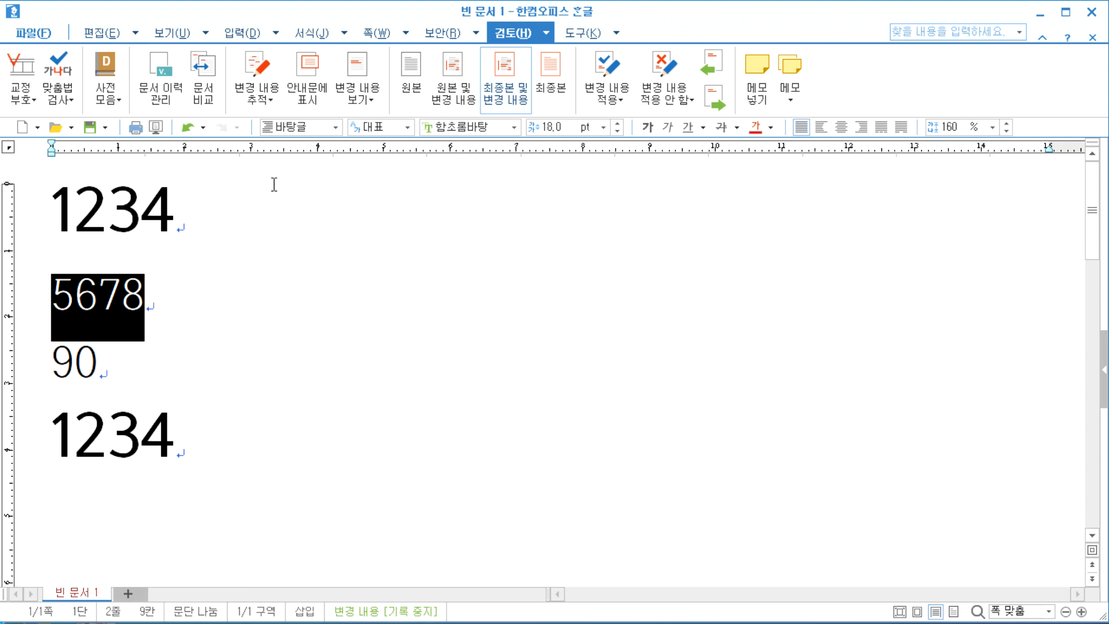
# Append two sample Korean names separated by a space, followed by "gh호", to the end of the 5678 line.
pyautogui.click(186, 387)
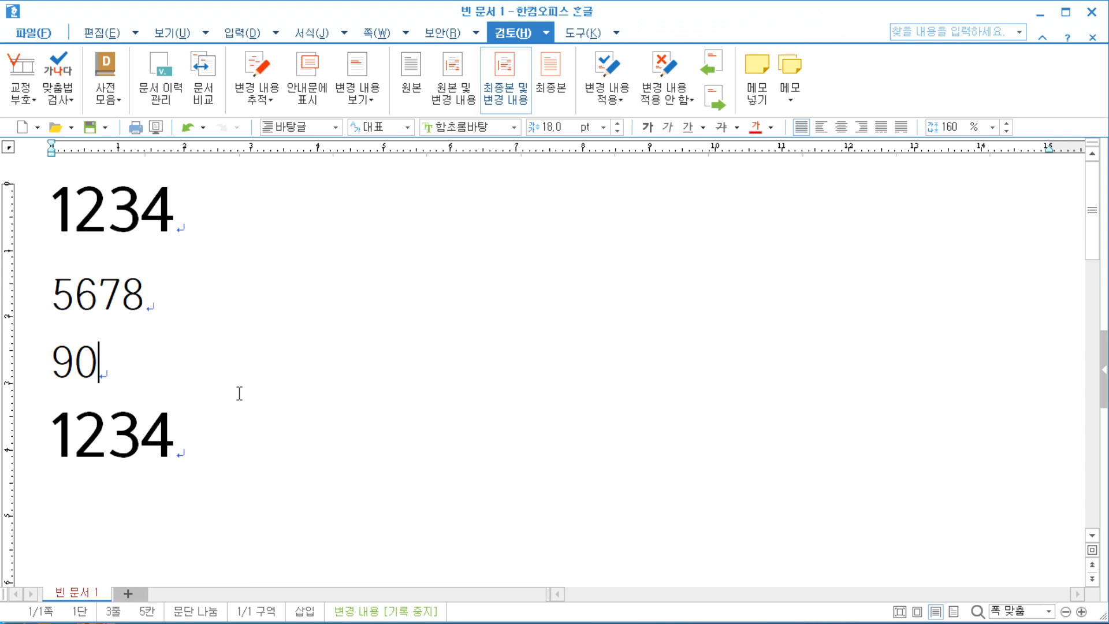
pyautogui.click(219, 480)
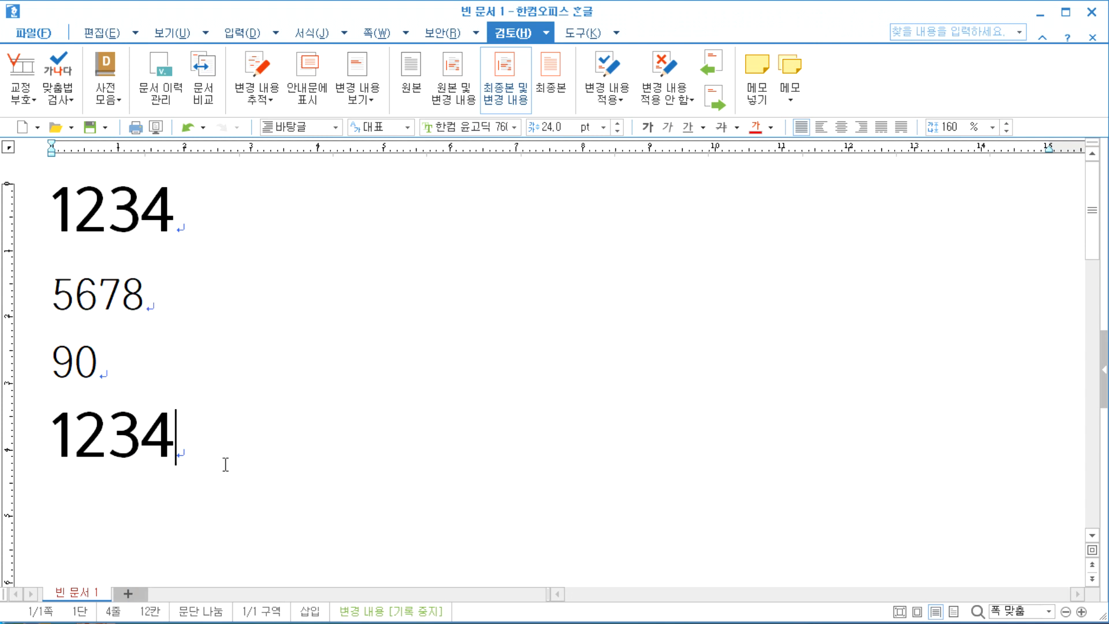
pyautogui.click(241, 291)
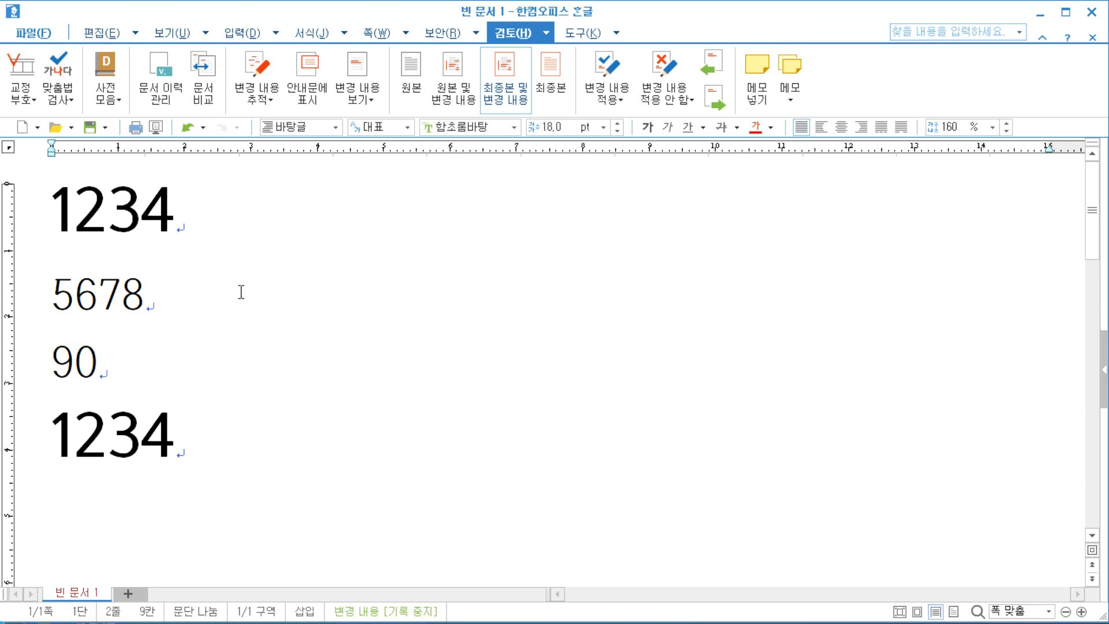
pyautogui.write('ghdrlfehd')
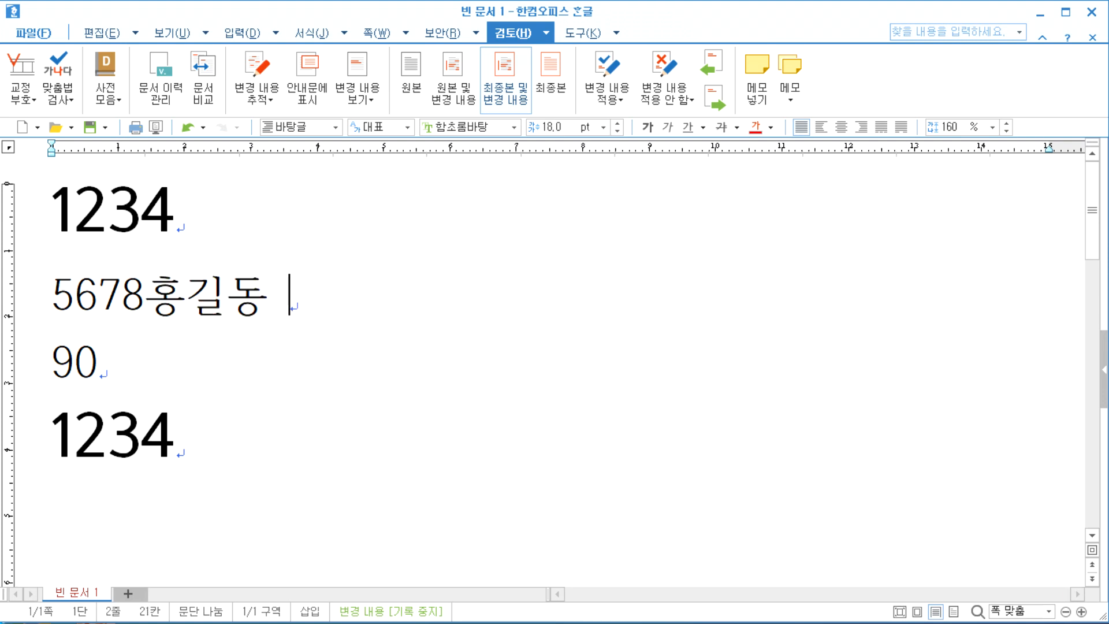
pyautogui.write(' d')
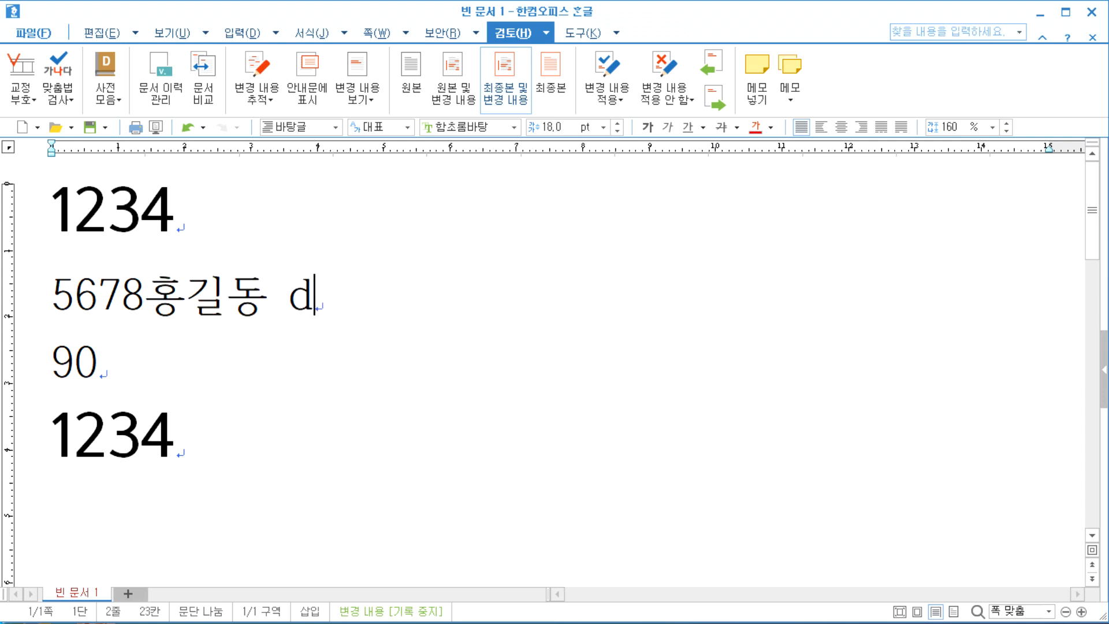
pyautogui.write('lfwlao')
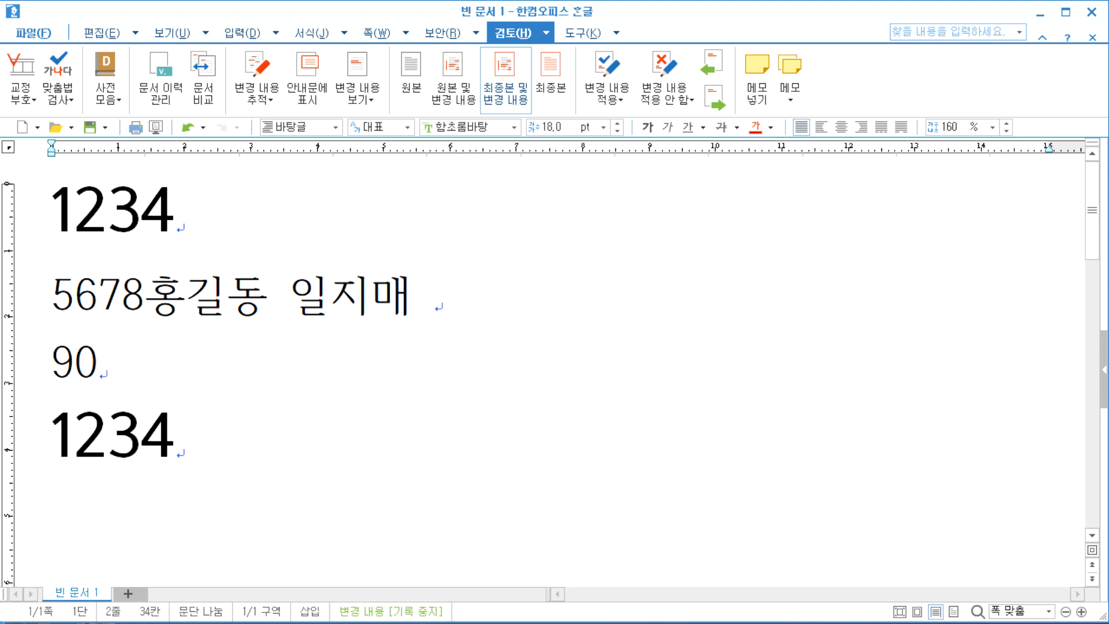
pyautogui.write('gh')
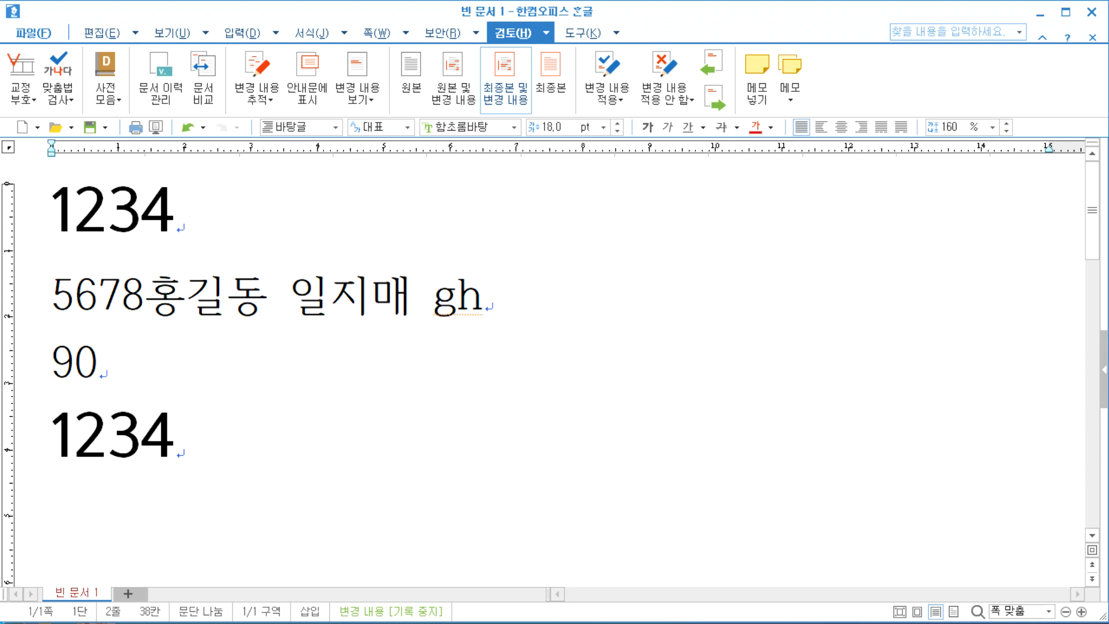
pyautogui.write('호')
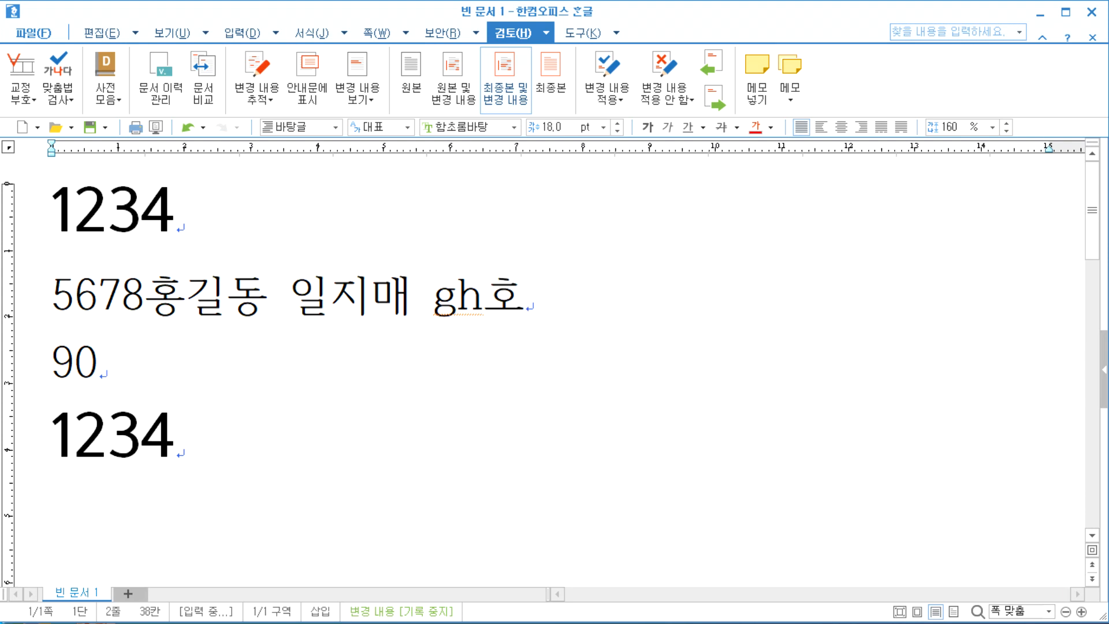
pyautogui.click(240, 292)
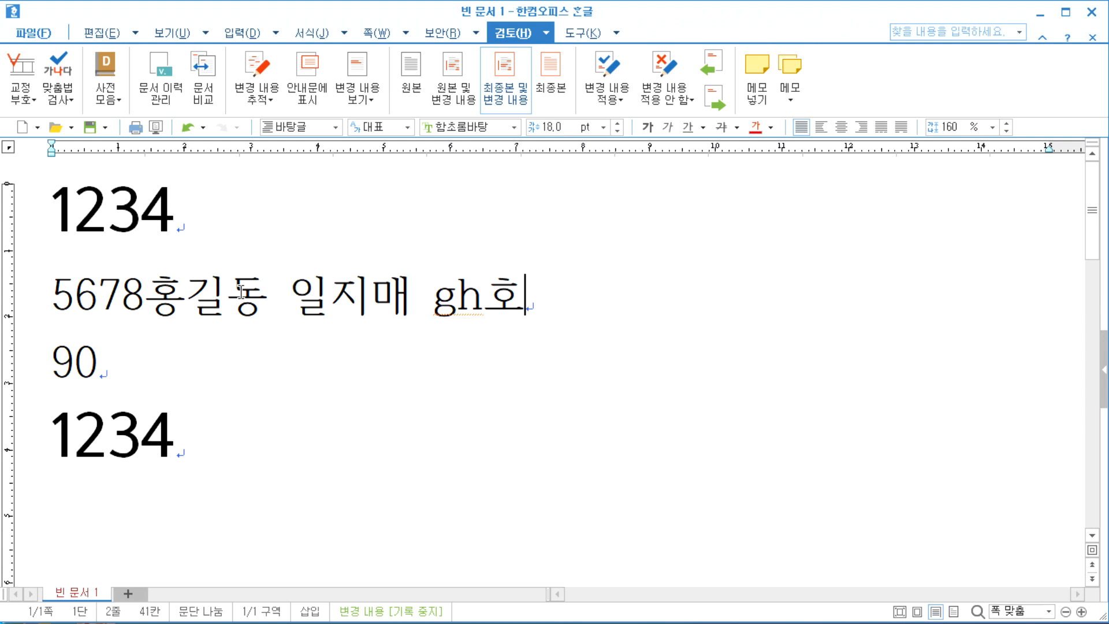
pyautogui.click(687, 472)
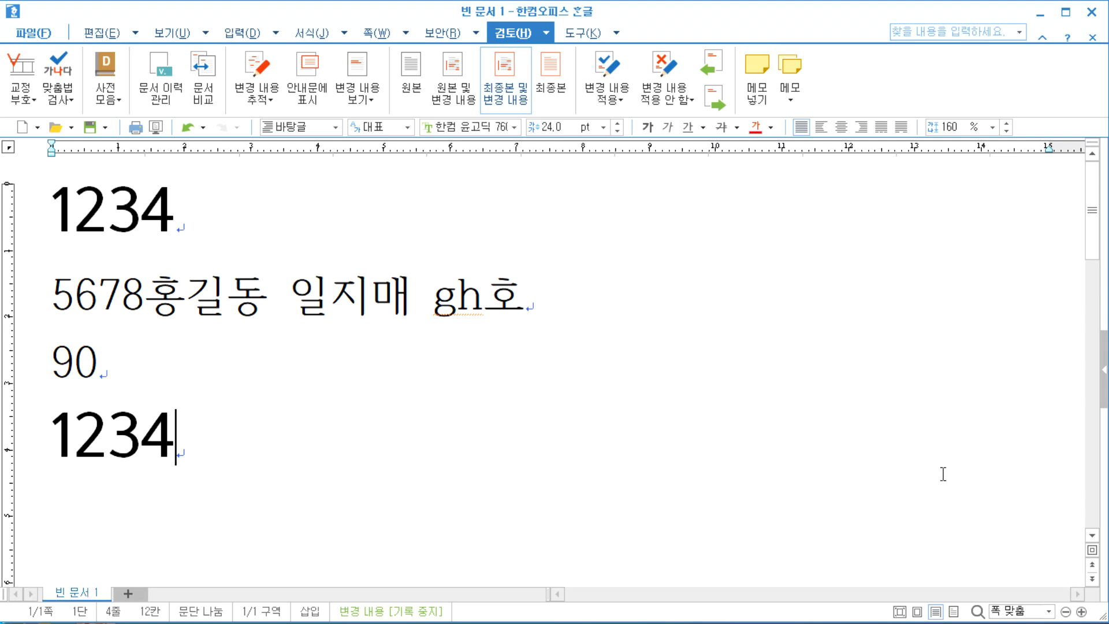
# Maximize and restore the document window while switching back and forth between the open windows.
pyautogui.click(1065, 12)
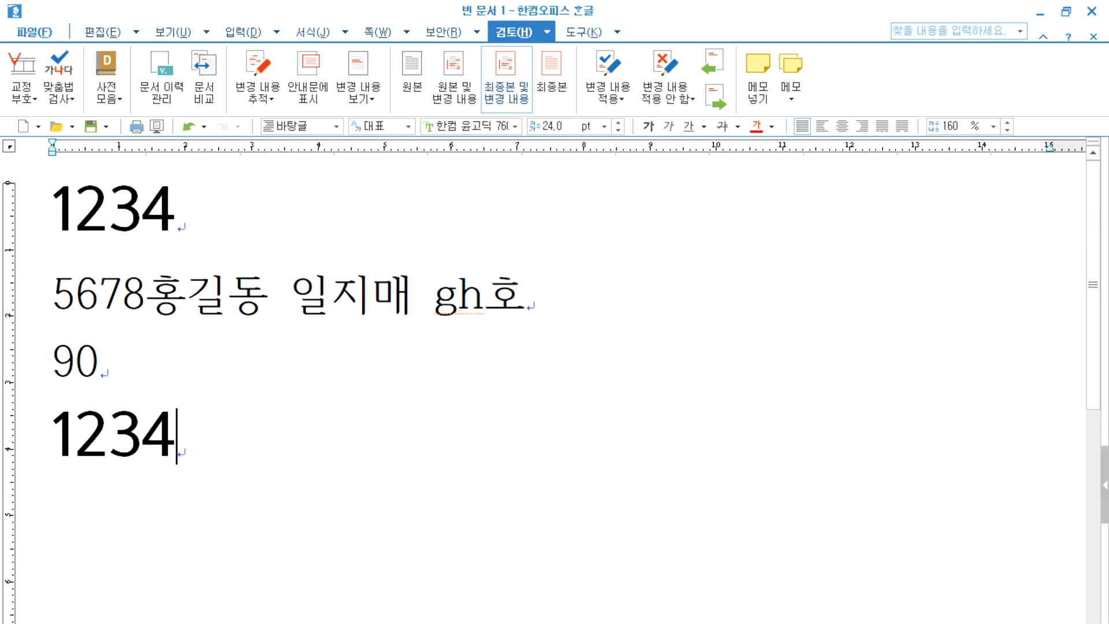
pyautogui.hotkey('alt', 'Tab')
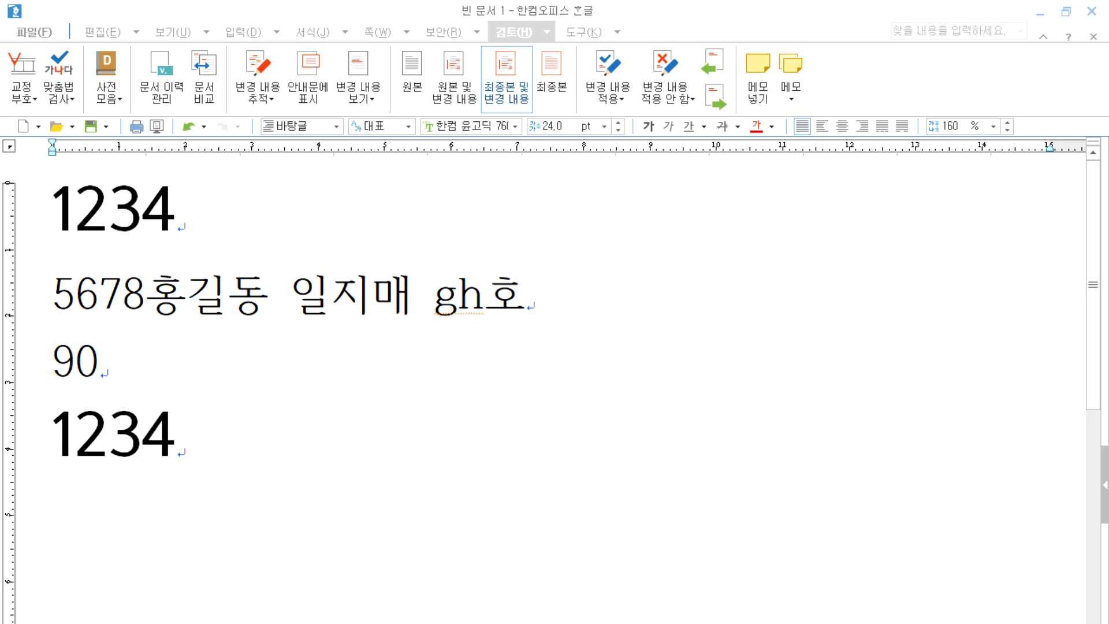
pyautogui.hotkey('alt', 'Tab')
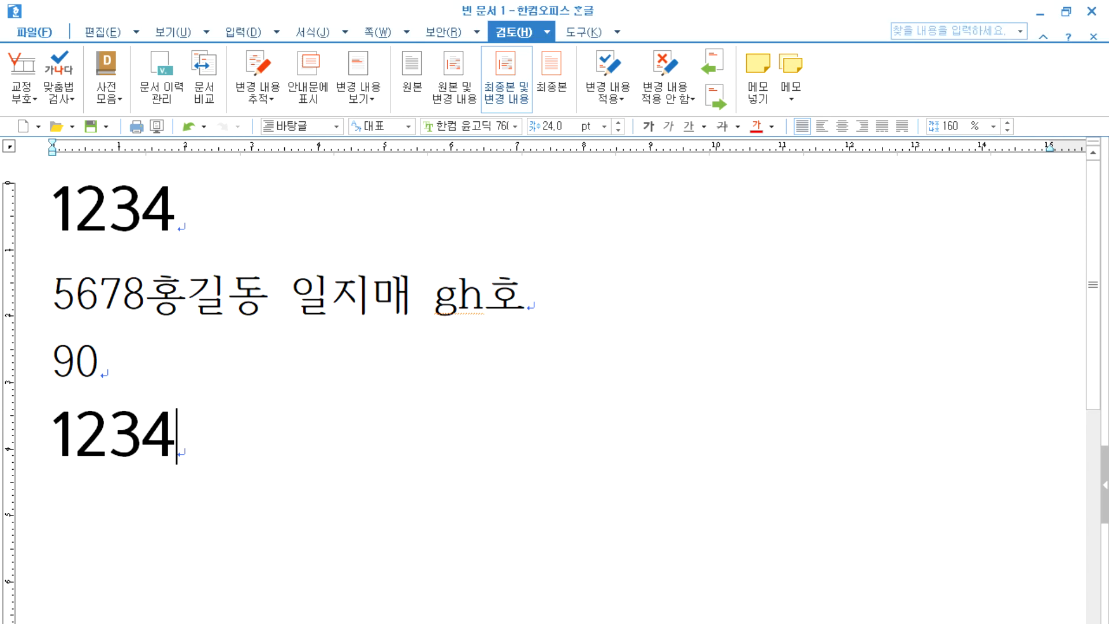
pyautogui.hotkey('alt', 'Tab')
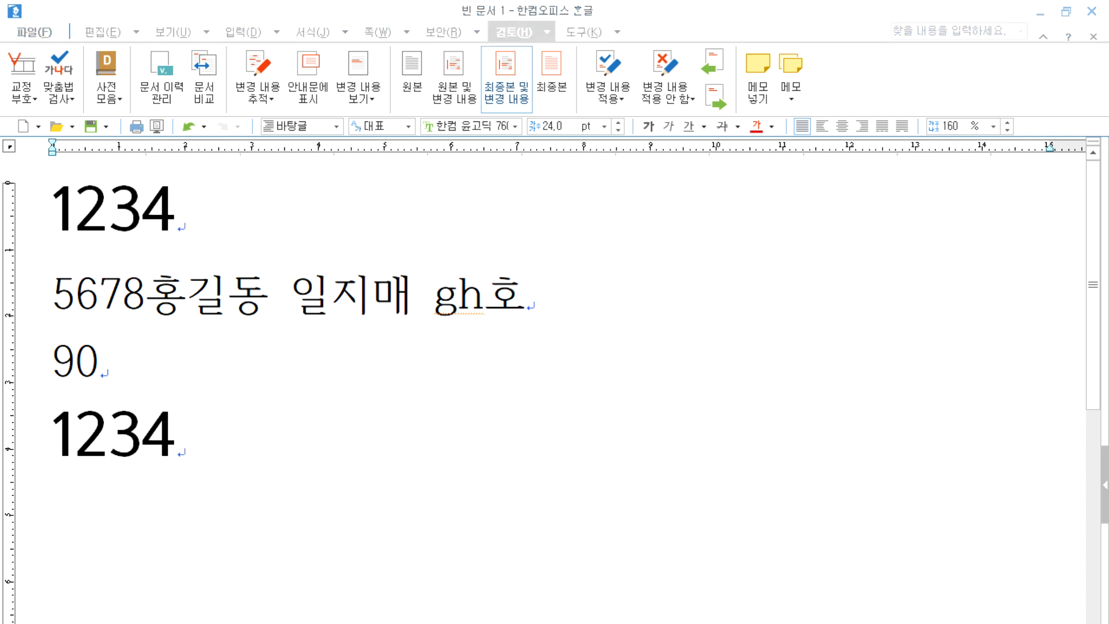
pyautogui.click(1064, 17)
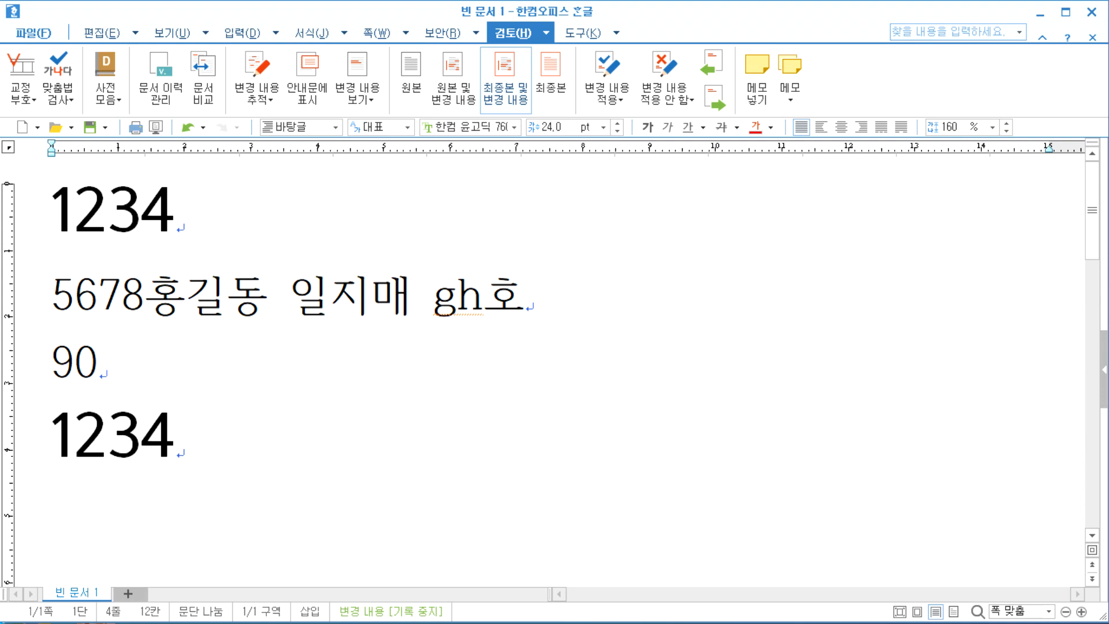
pyautogui.hotkey('alt', 'Tab')
# Enter 홍 on a new line below the last 1234 and view its Hanja conversion list without replacing the character.
pyautogui.press('Return')
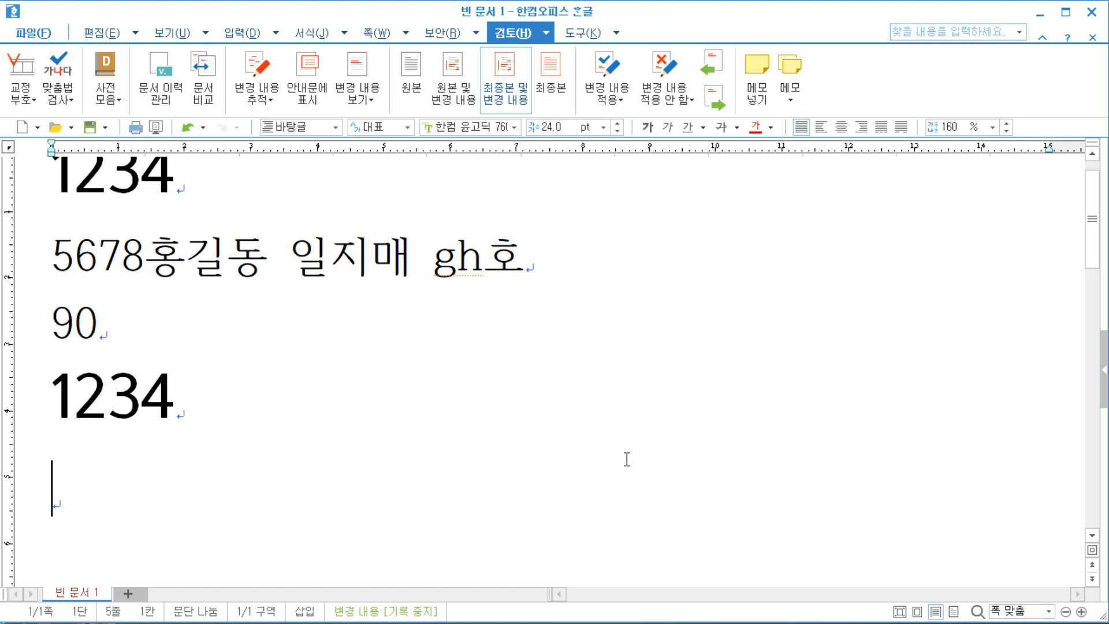
pyautogui.write('홍')
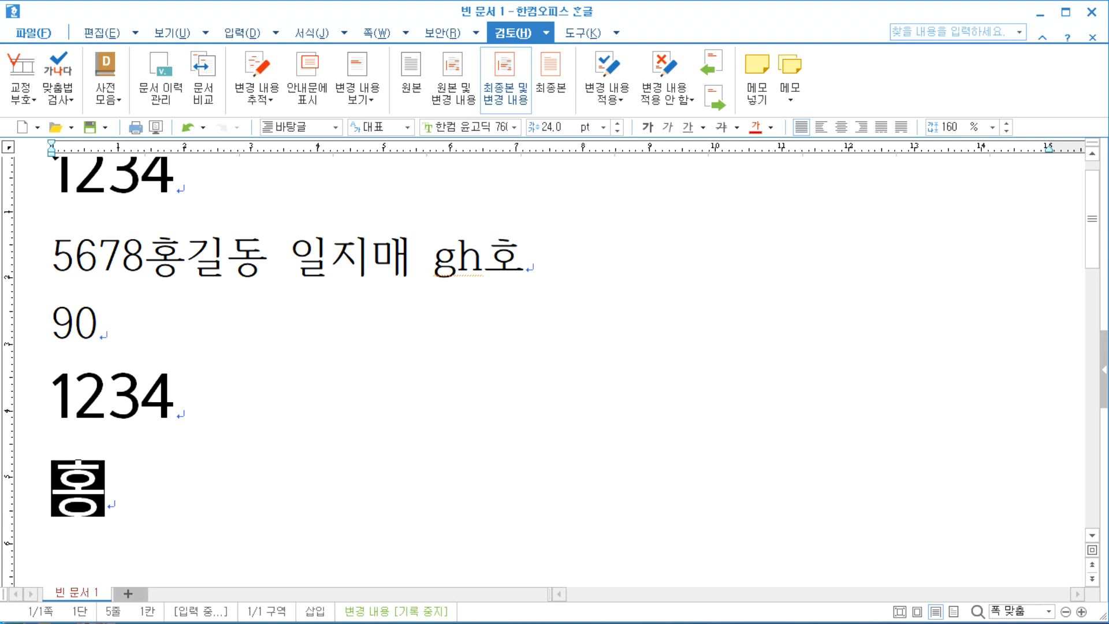
pyautogui.press('F9')
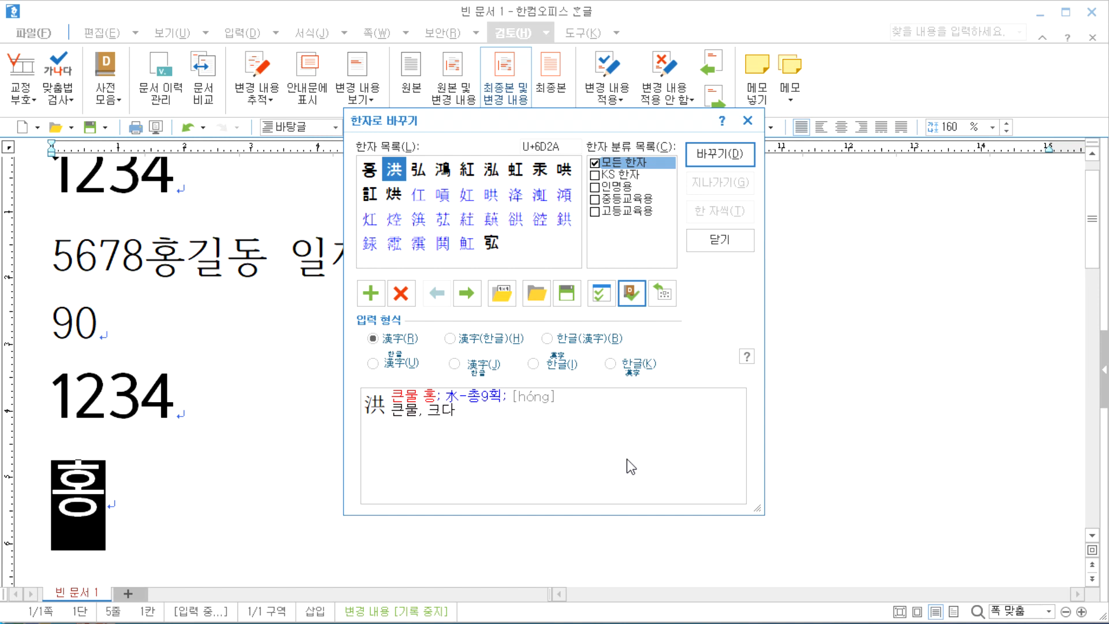
pyautogui.click(719, 239)
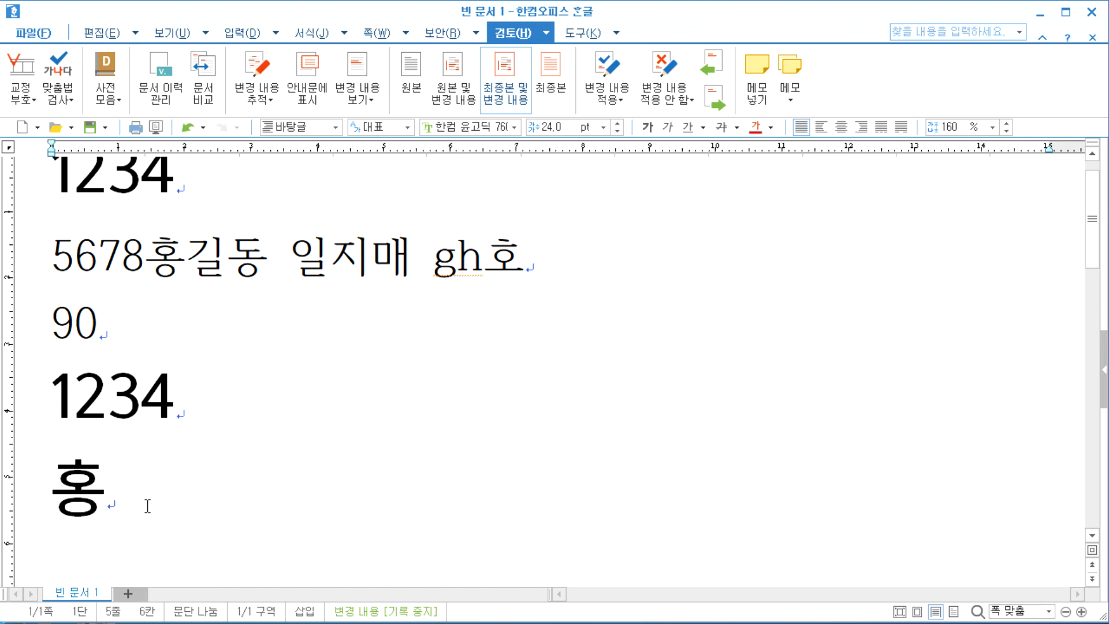
# Add the sample English text "ffgfg ggg ggg gg gg hj" after 홍 on the last line.
pyautogui.write('ㄹㄹㅎㄹㅎ')
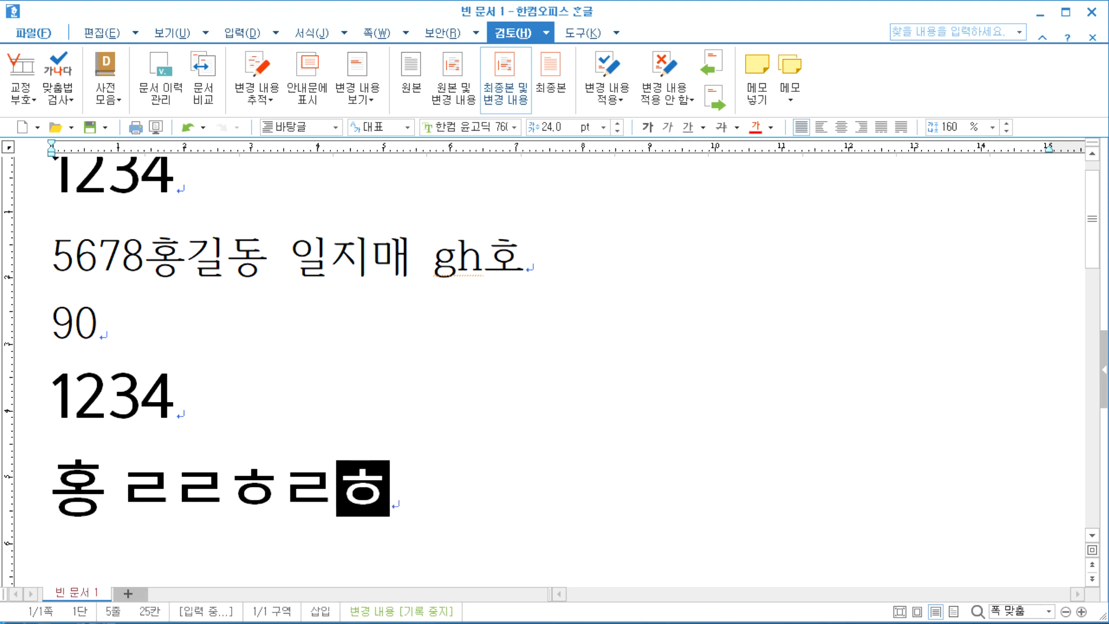
pyautogui.write(' ggg')
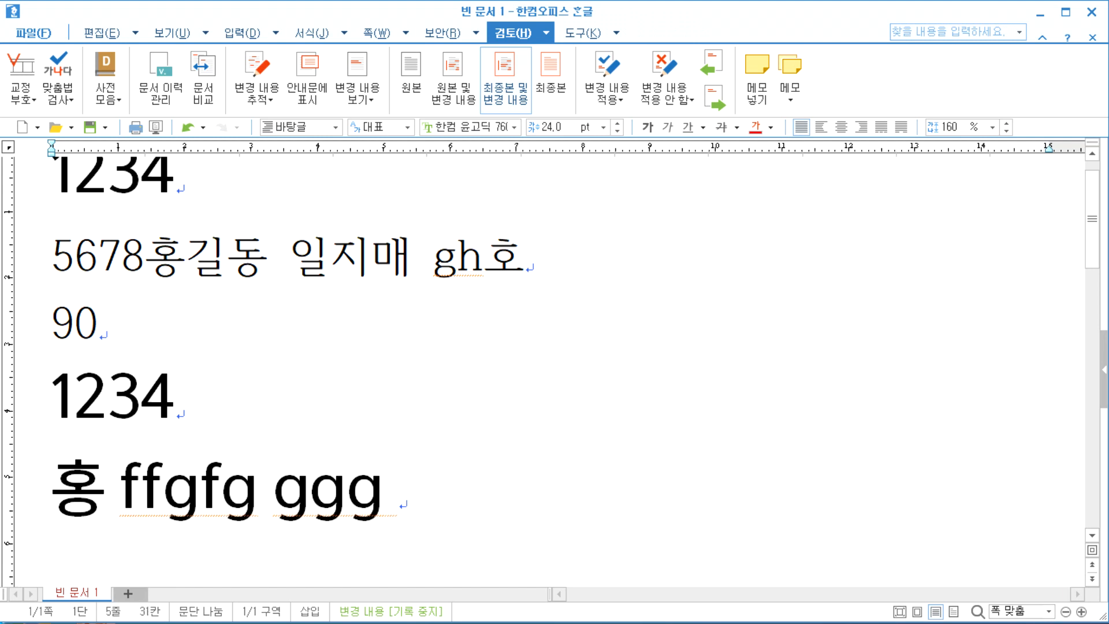
pyautogui.write('  g')
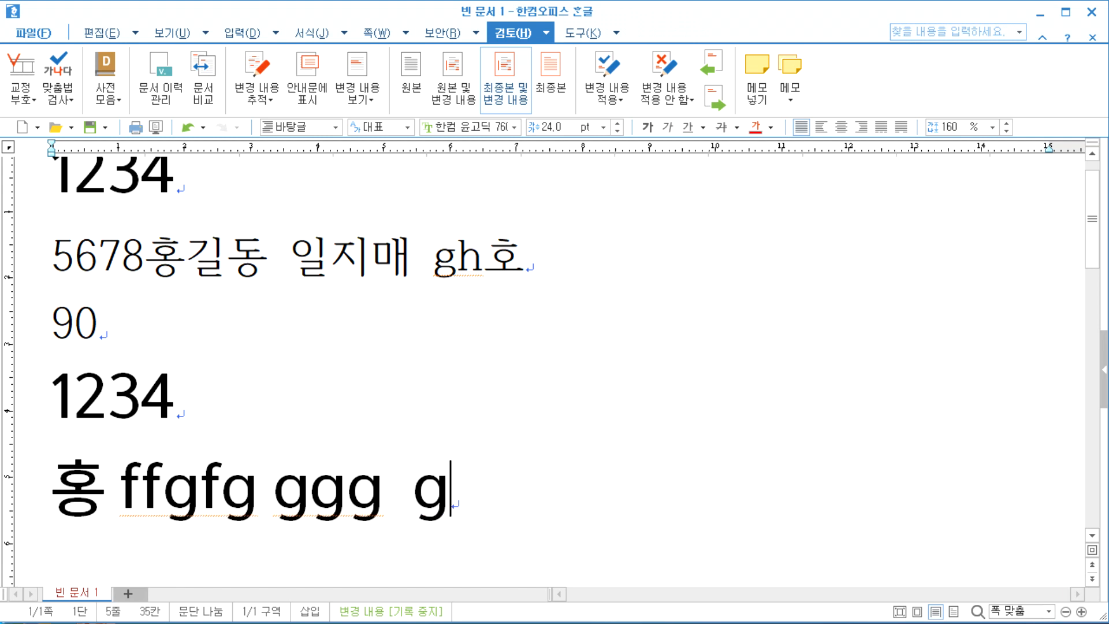
pyautogui.write('gg gg')
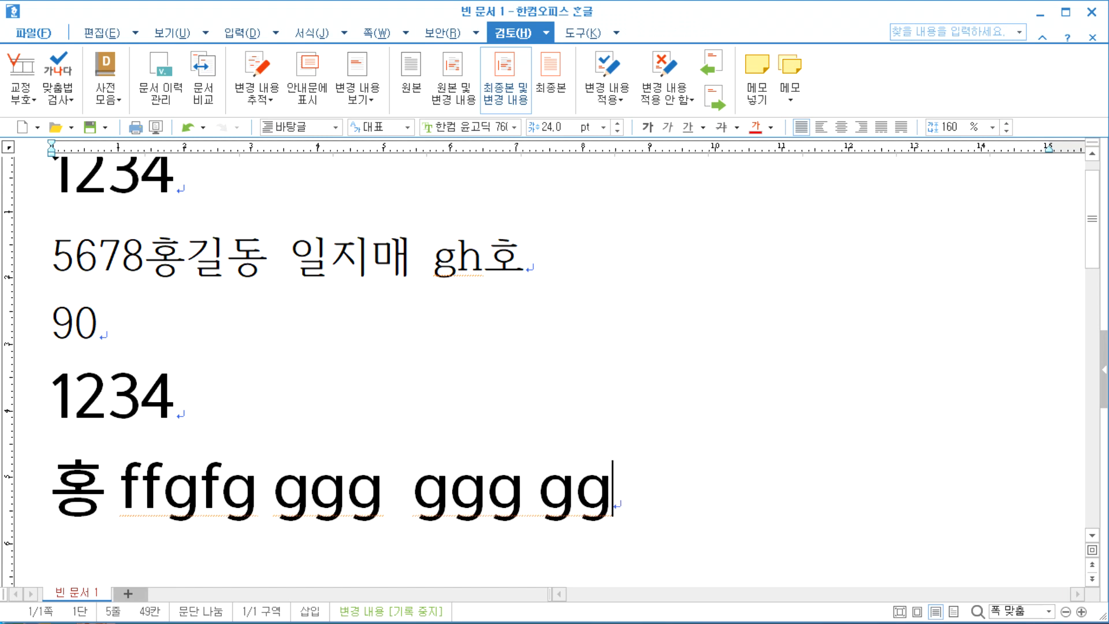
pyautogui.write('  gg')
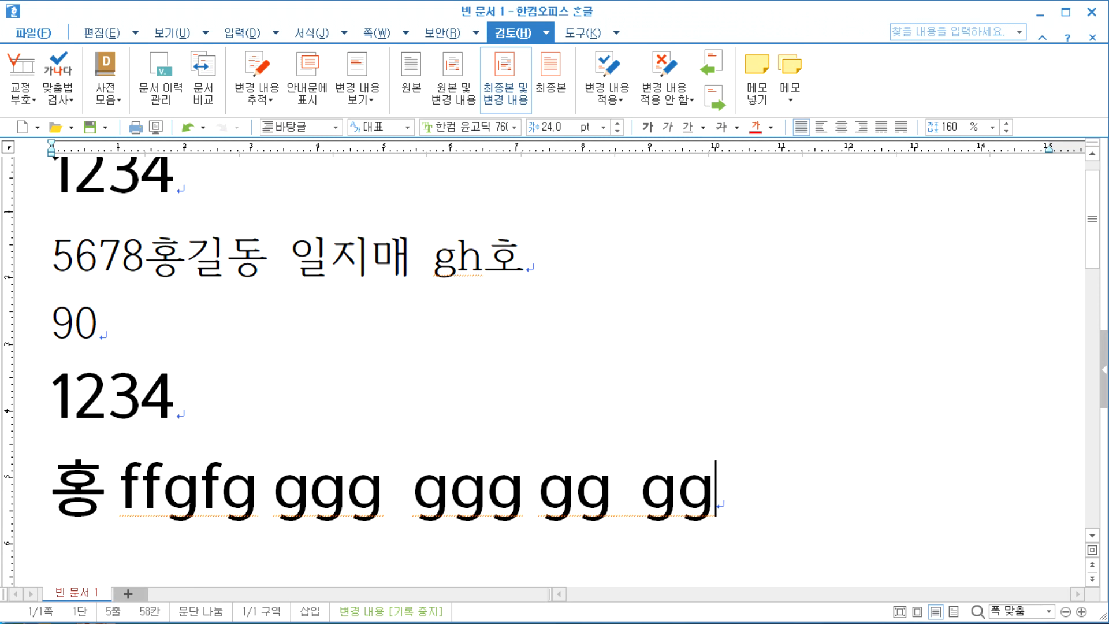
pyautogui.write(' hj')
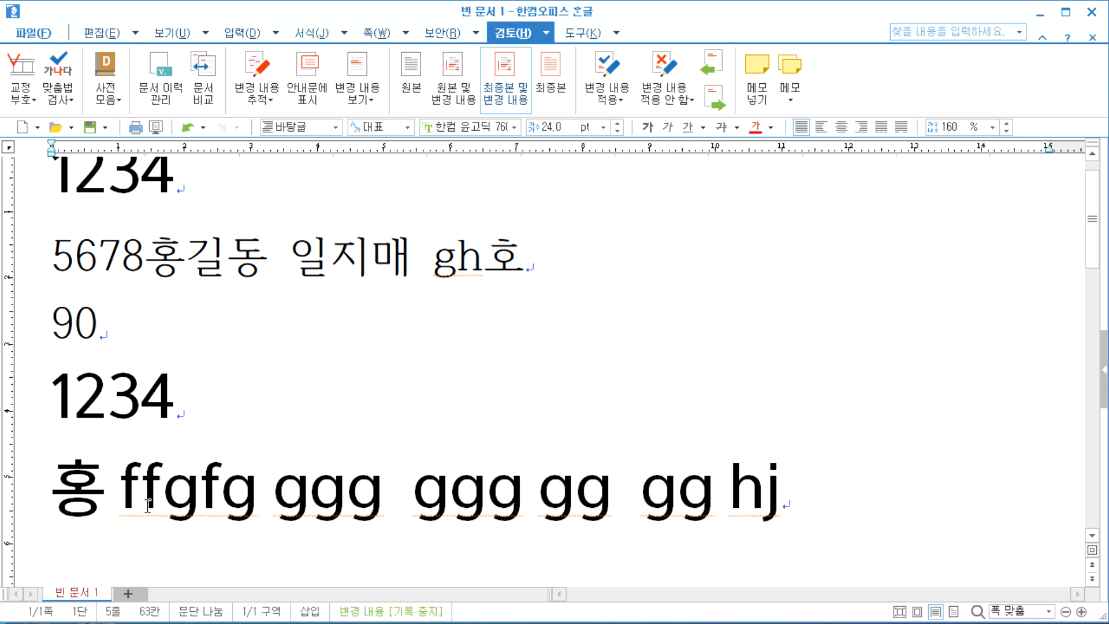
# Continue the sample line with ㄹㄹㄹ, switch to English input, and add "hhhhdfg".
pyautogui.write('ㄹㄹㄹ')
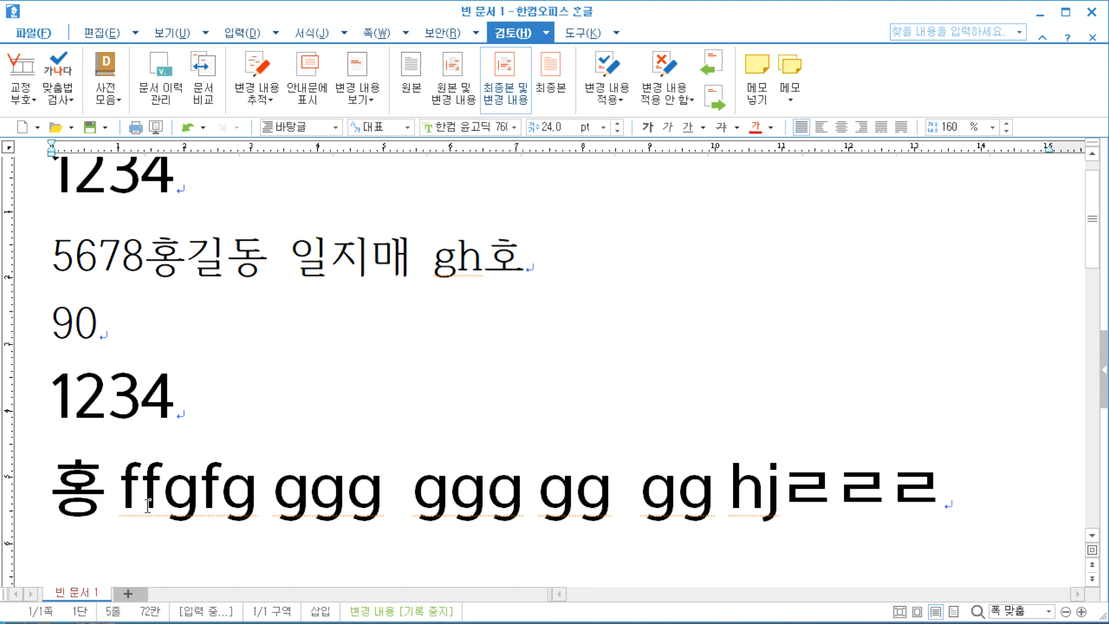
pyautogui.press('Hangul')
pyautogui.write('hhhh')
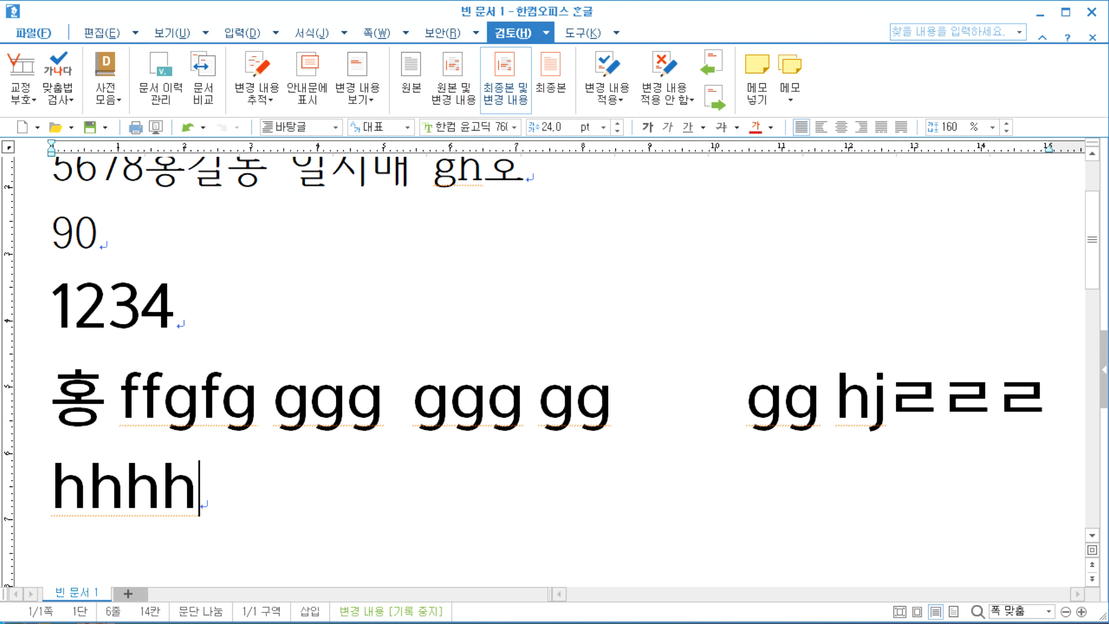
pyautogui.press('alt')
pyautogui.press('h')
pyautogui.press('Escape')
pyautogui.write('dfg')
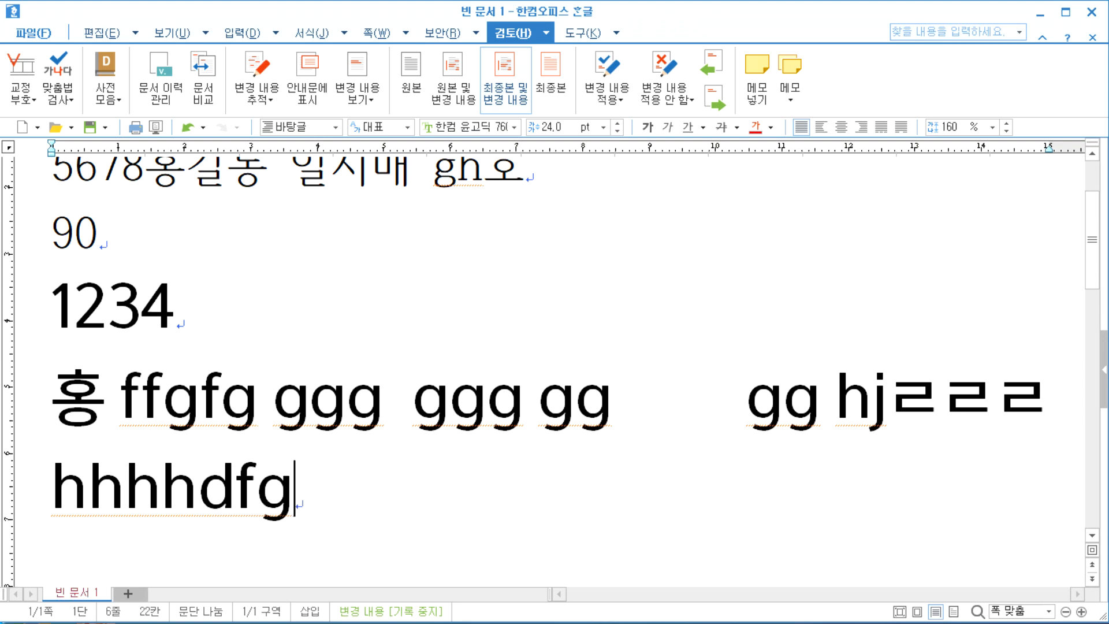
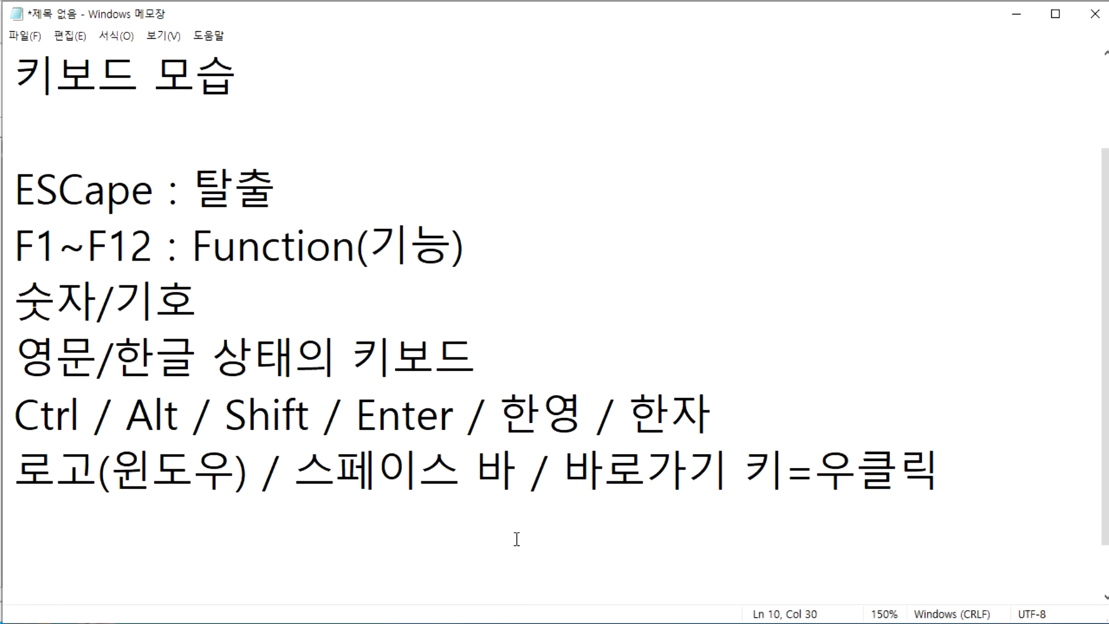
# In the Notepad notes, start a new line below the 로고(윈도우) line and remove the mistyped Latin characters.
pyautogui.press('Return')
pyautogui.write('gh\\')
pyautogui.press('BackSpace')
pyautogui.press('BackSpace')
pyautogui.press('BackSpace')
pyautogui.write('h')
pyautogui.press('BackSpace')
pyautogui.write('gh')
pyautogui.press('BackSpace')
pyautogui.press('BackSpace')
pyautogui.press('BackSpace')
pyautogui.press('Return')
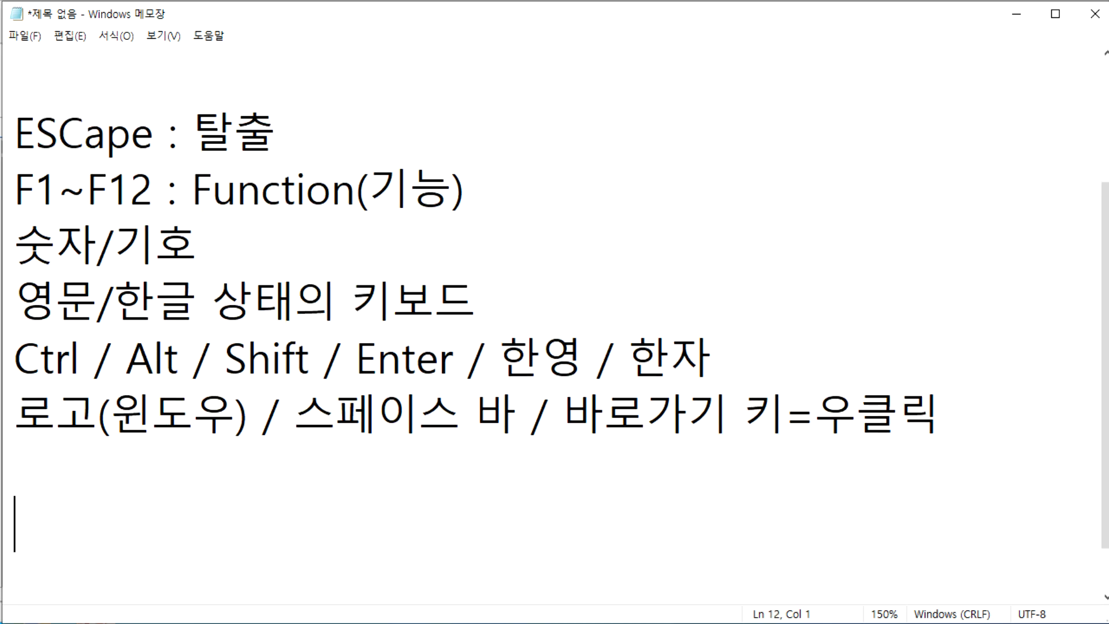
pyautogui.write('gk\\')
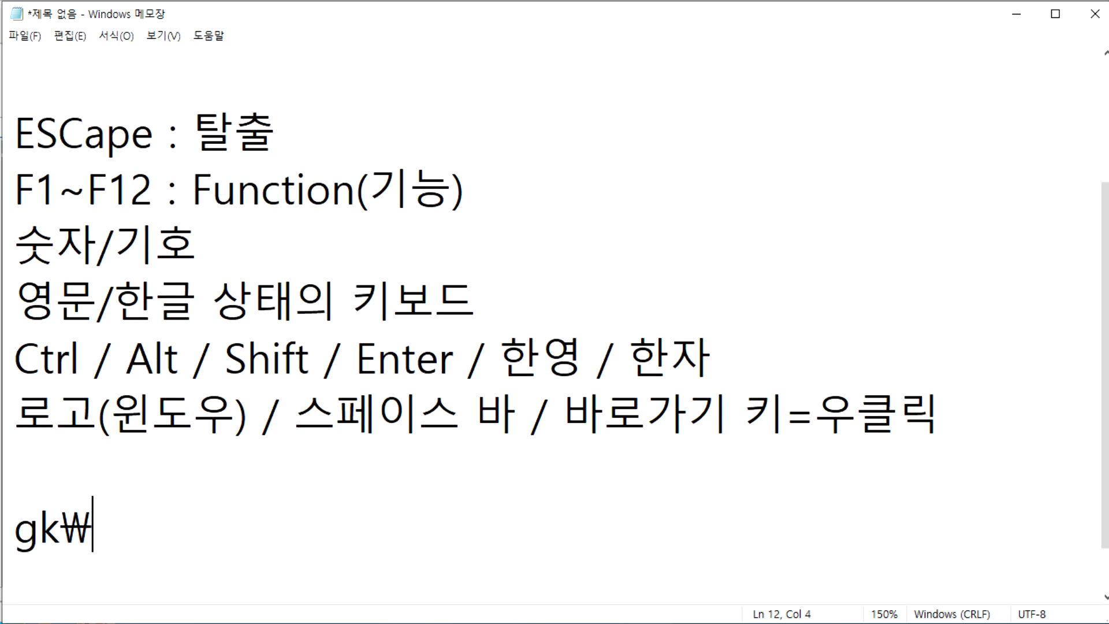
pyautogui.press('BackSpace')
pyautogui.press('BackSpace')
pyautogui.press('BackSpace')
pyautogui.press('BackSpace')
pyautogui.write('ks')
pyautogui.press('BackSpace')
pyautogui.press('BackSpace')
# Write "한영 키가 없는 키보드에서는 > Alt" on the new line.
pyautogui.write('한ㅇ')
pyautogui.press('BackSpace')
pyautogui.write('.')
pyautogui.press('BackSpace')
pyautogui.write('영 키')
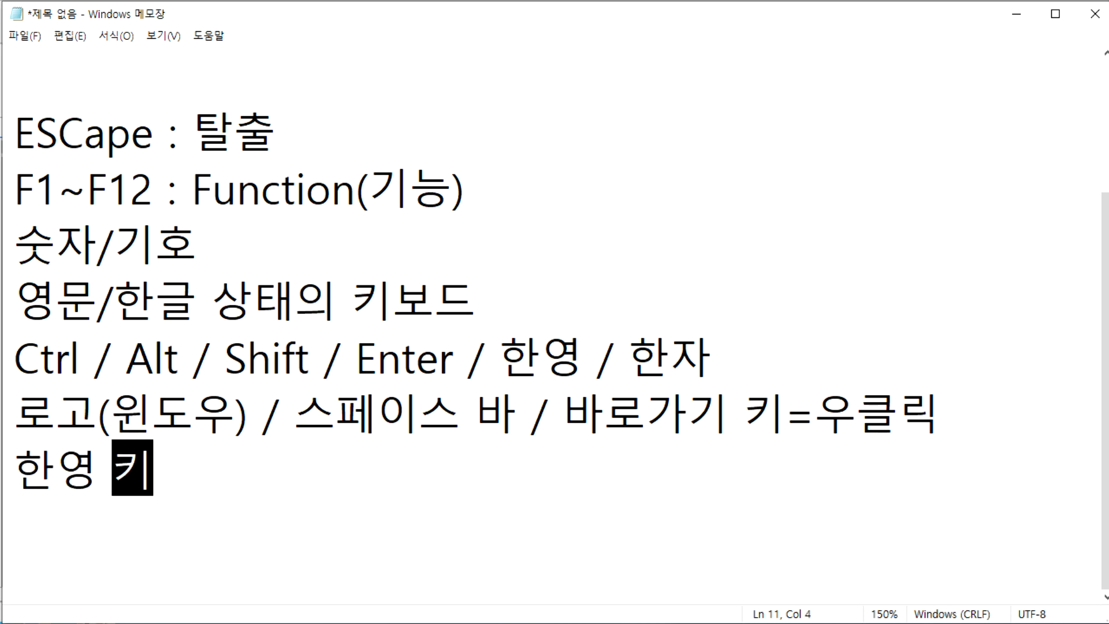
pyautogui.write('가 ㅇ없는 미')
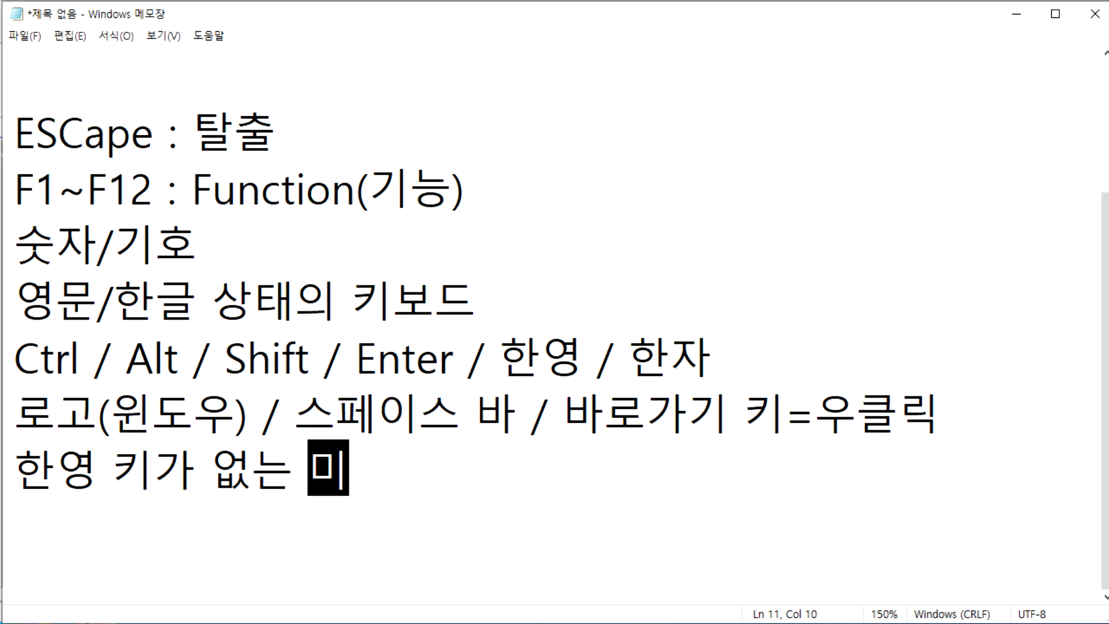
pyautogui.press('BackSpace')
pyautogui.write('키보드에서는')
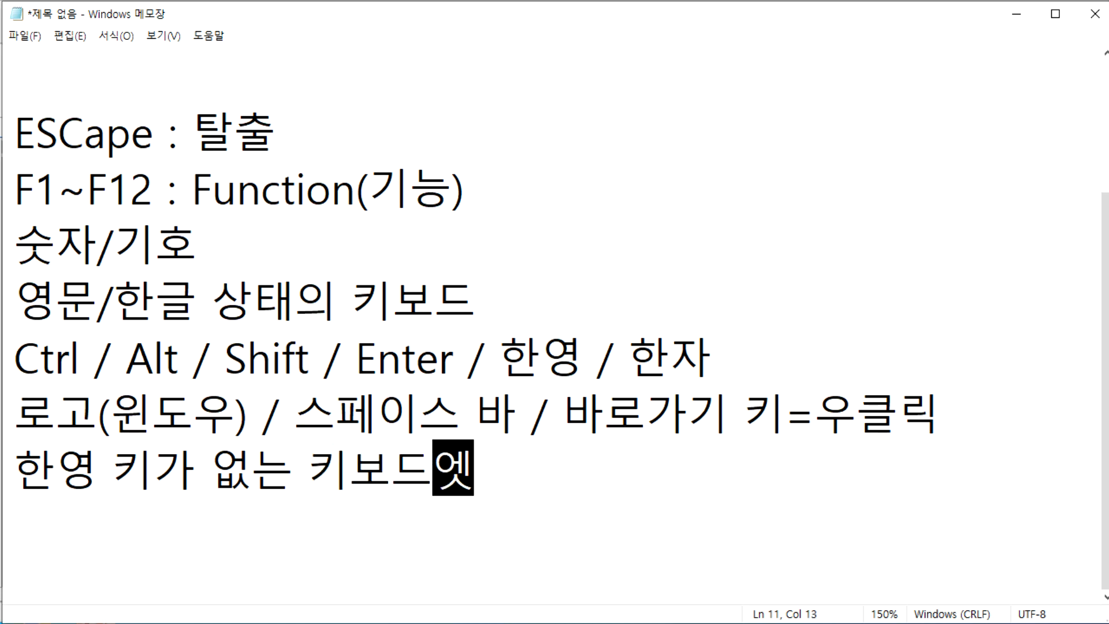
pyautogui.write(' > ')
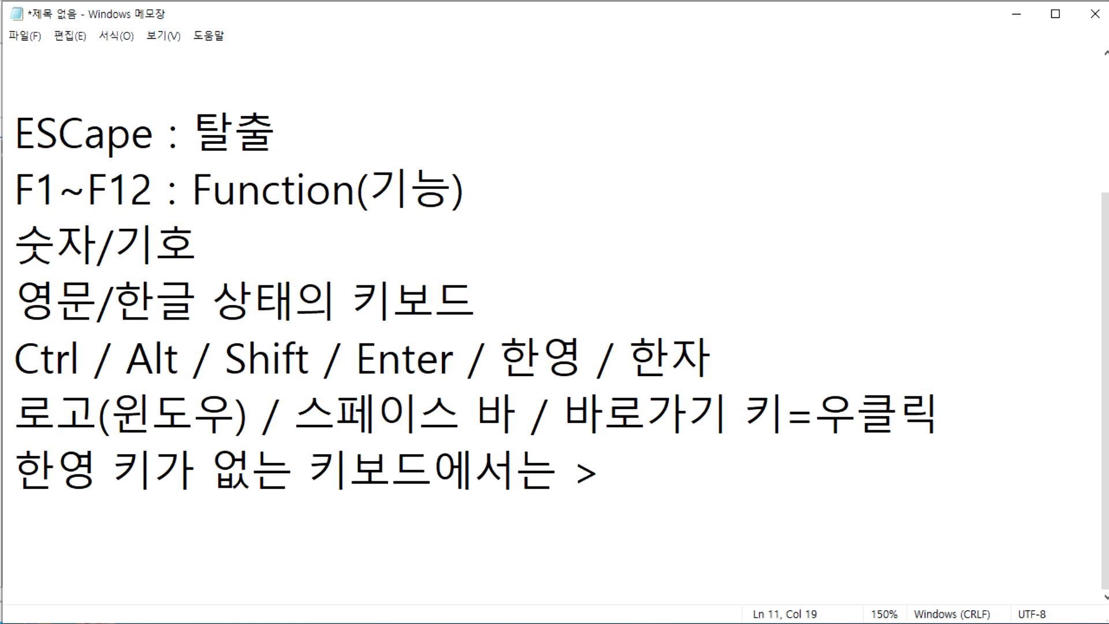
pyautogui.write('Alt')
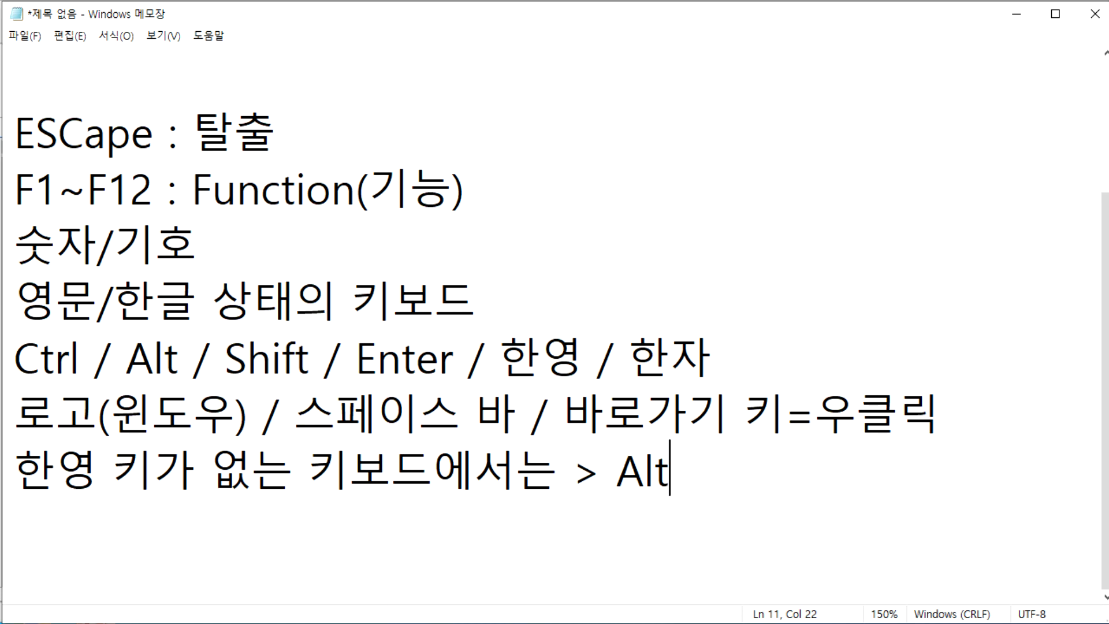
# Append "(오른쪽)" directly after Alt in the 한영 line, correcting the mistyped characters.
pyautogui.press('alt')
pyautogui.press('alt')
pyautogui.press('alt')
pyautogui.press('alt')
pyautogui.write('*')
pyautogui.press('BackSpace')
pyautogui.write('(dh')
pyautogui.press('BackSpace')
pyautogui.press('BackSpace')
pyautogui.write('h')
pyautogui.press('BackSpace')
pyautogui.press('Hangul')
pyautogui.write('ㅇㅗㄹㅡㄴㅉㅗㄱ)')
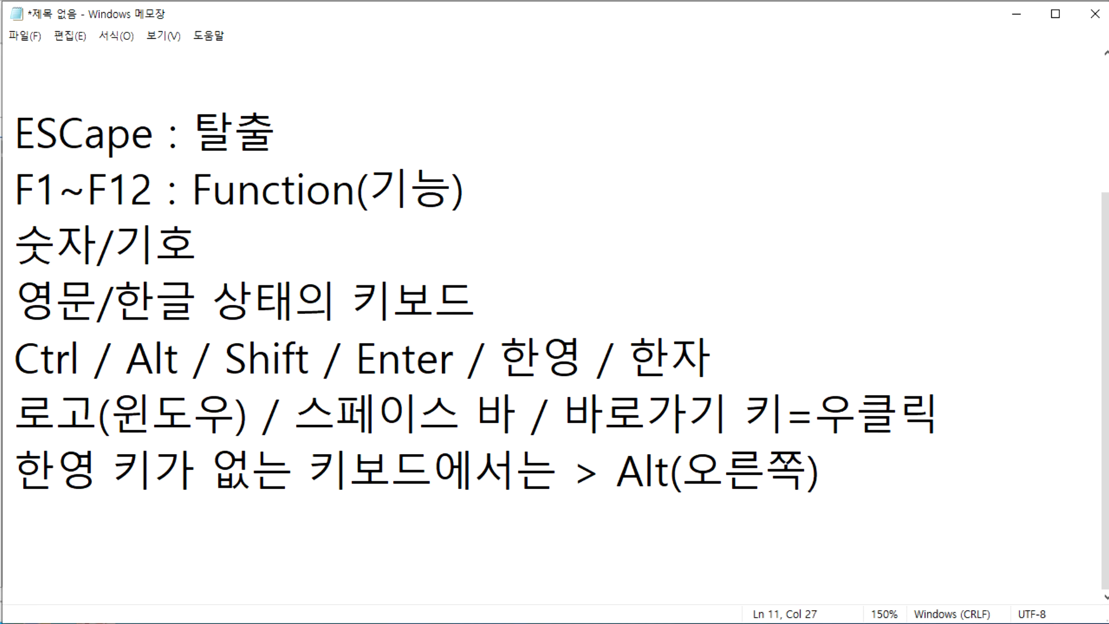
# Add the line "한자 키가 없는 키보드에서는 > Ctrl(오른쪽)" below the 한영 line and start another line.
pyautogui.press('Return')
pyautogui.write('ㅎㅏㄴㅈㅏ ㅋㅣㄱ')
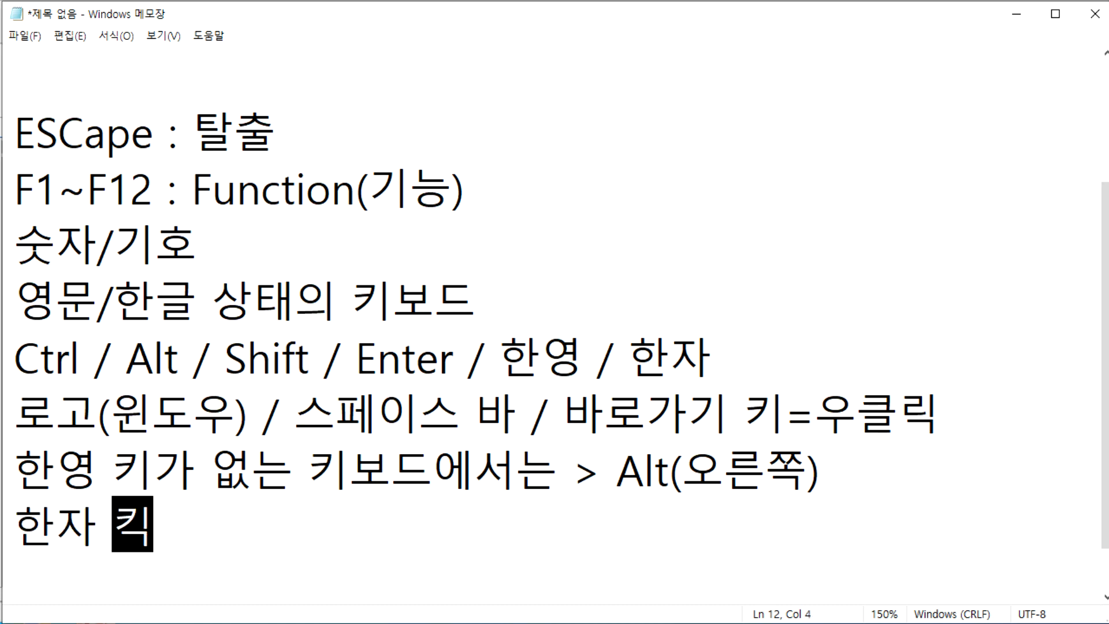
pyautogui.write('ㅏ ㅇㅓㅂㅅㄴㅡㄴ ㅋㅣㅂㅗㅁㅡㅇㅔㅅㅓㄴㅡㄴ > ')
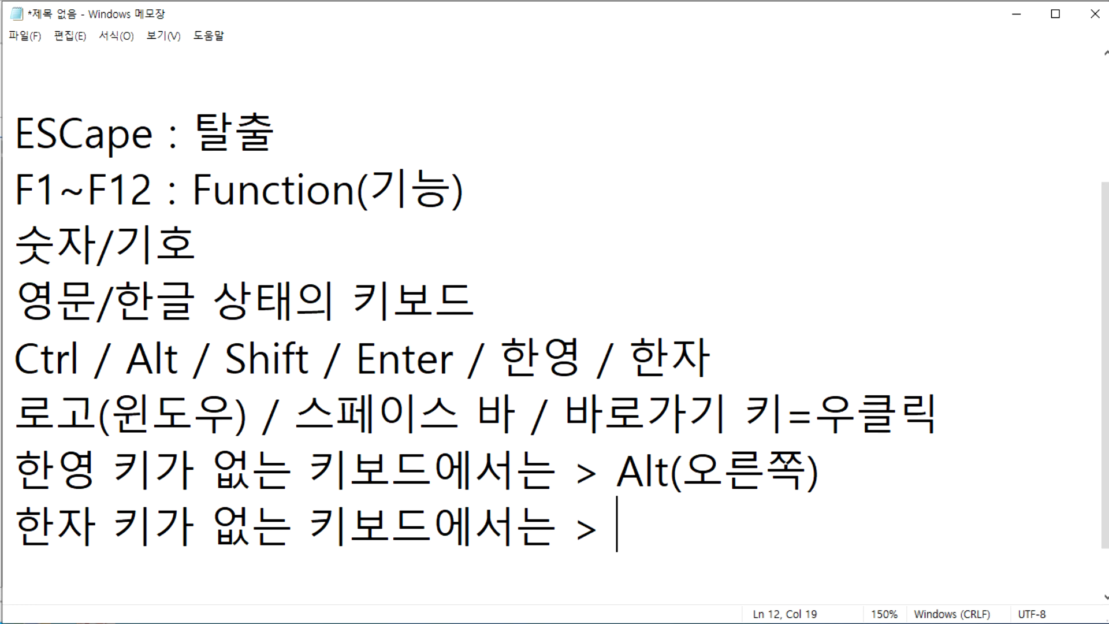
pyautogui.write('Ctrl(')
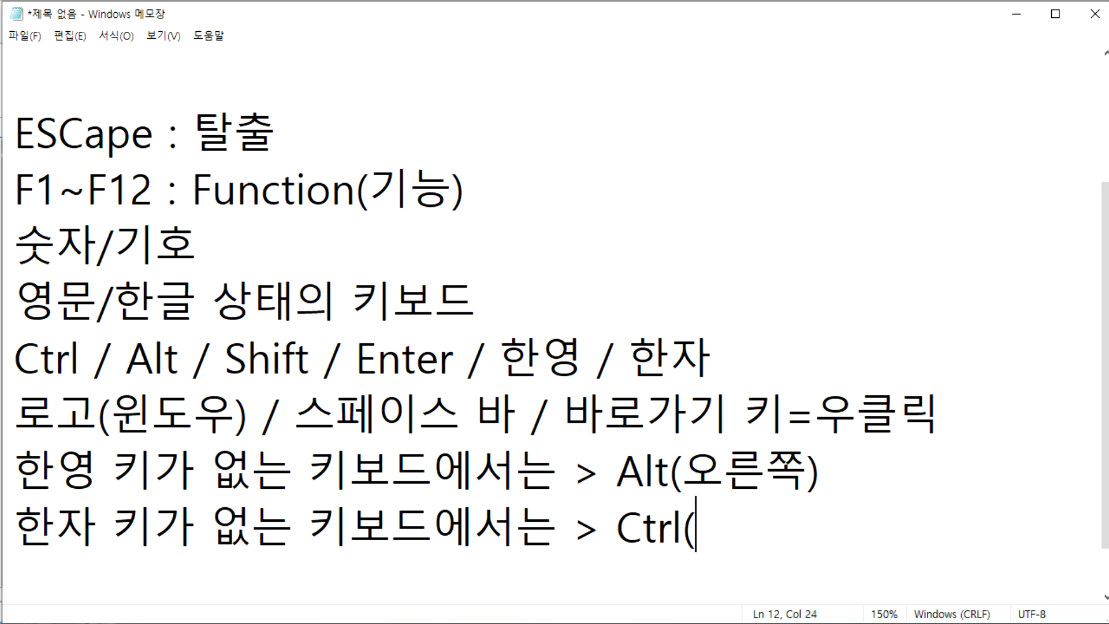
pyautogui.write('ㅇㅗㄹㅡㄴㅉㅗㄱ)')
pyautogui.press('Return')
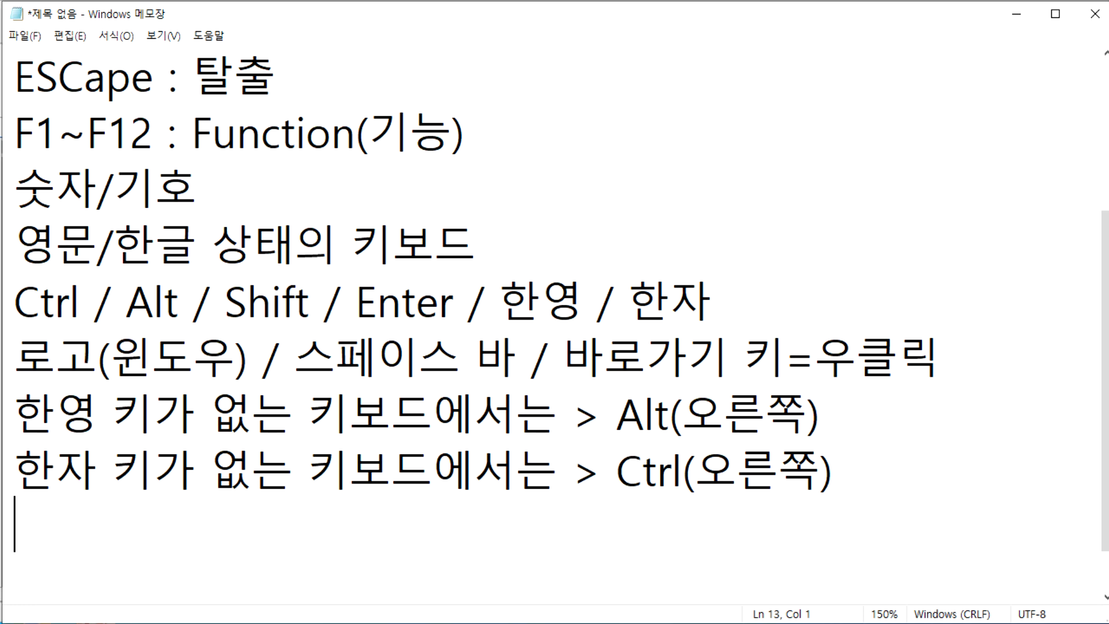
pyautogui.write('ㅎ')
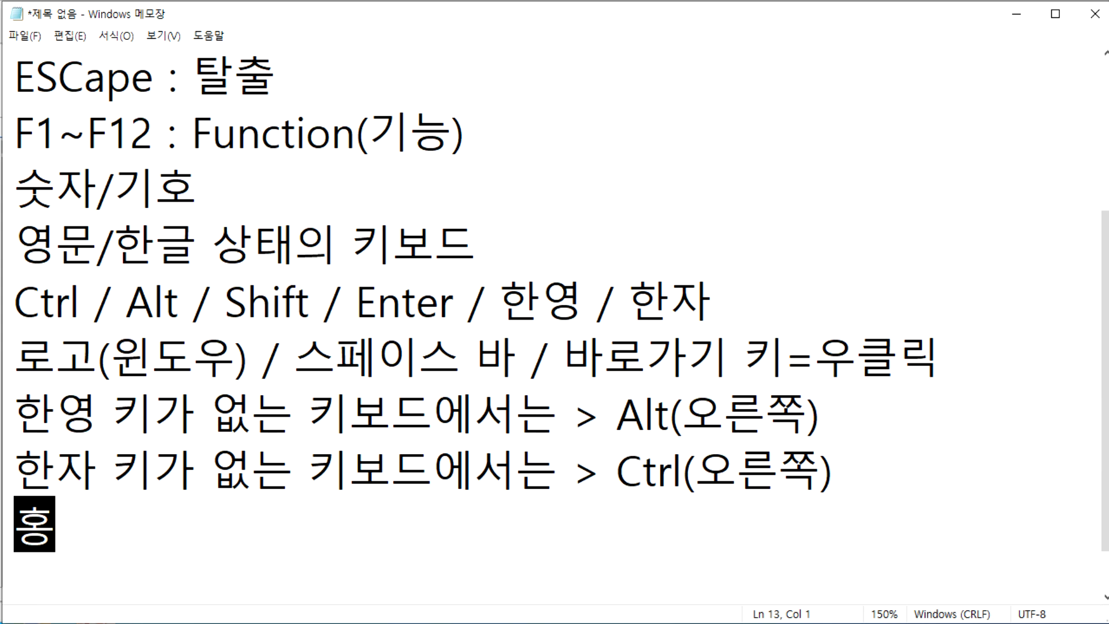
pyautogui.press('BackSpace')
pyautogui.press('BackSpace')
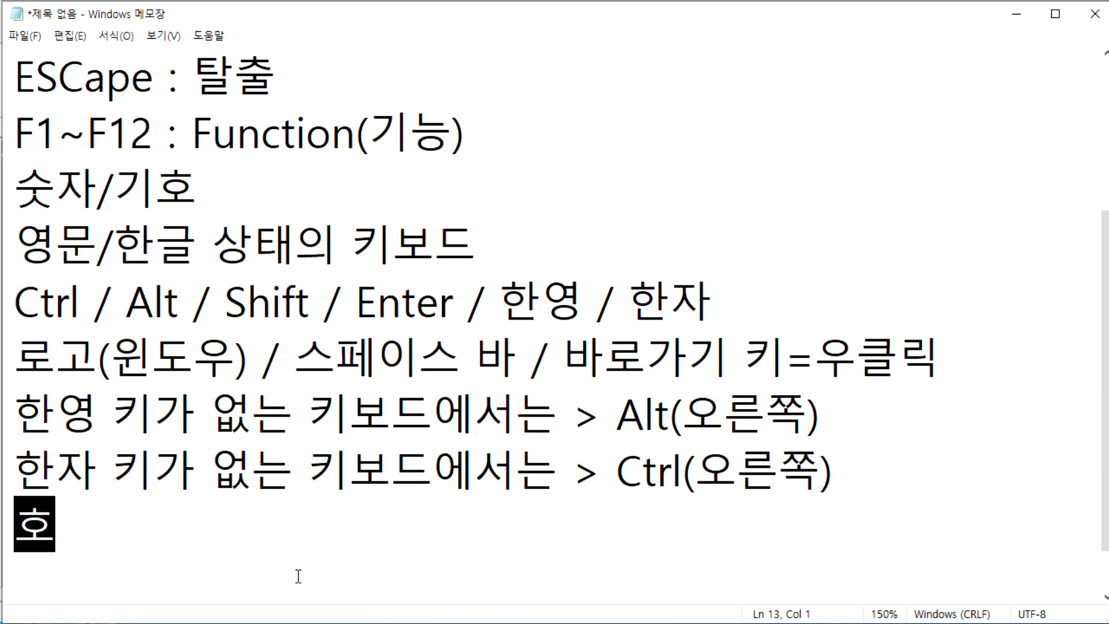
pyautogui.press('BackSpace')
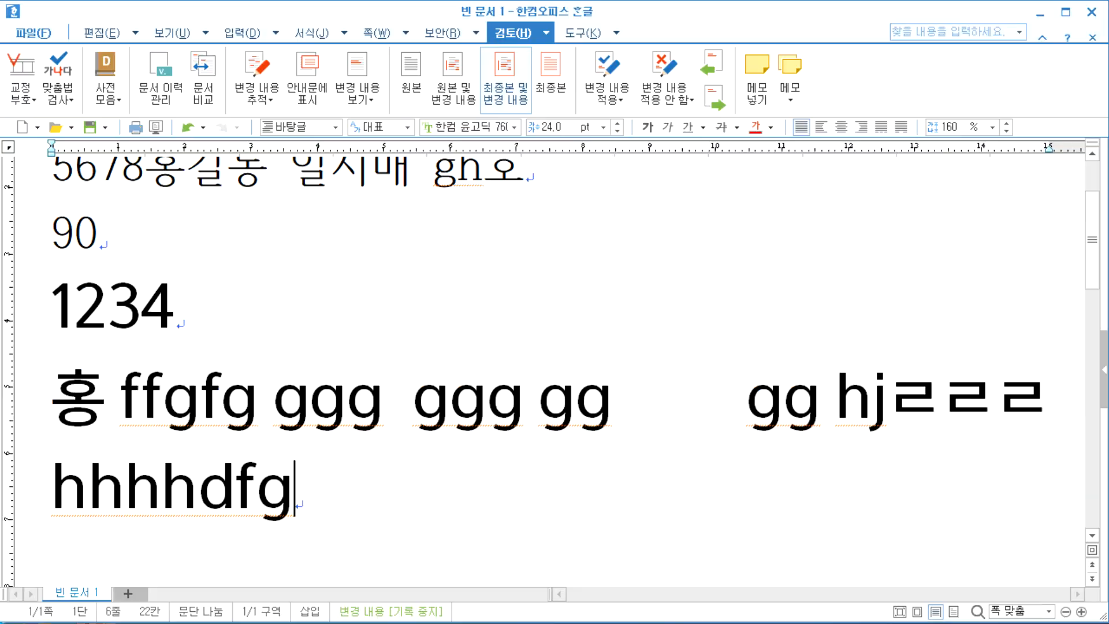
# Switch to the Hangul document and append full-width "s d f s d f", the symbols ♡♣♡♣♡♣, and full-width "f d g d f g".
pyautogui.hotkey('alt', 'Tab')
pyautogui.write('s d f s d f')
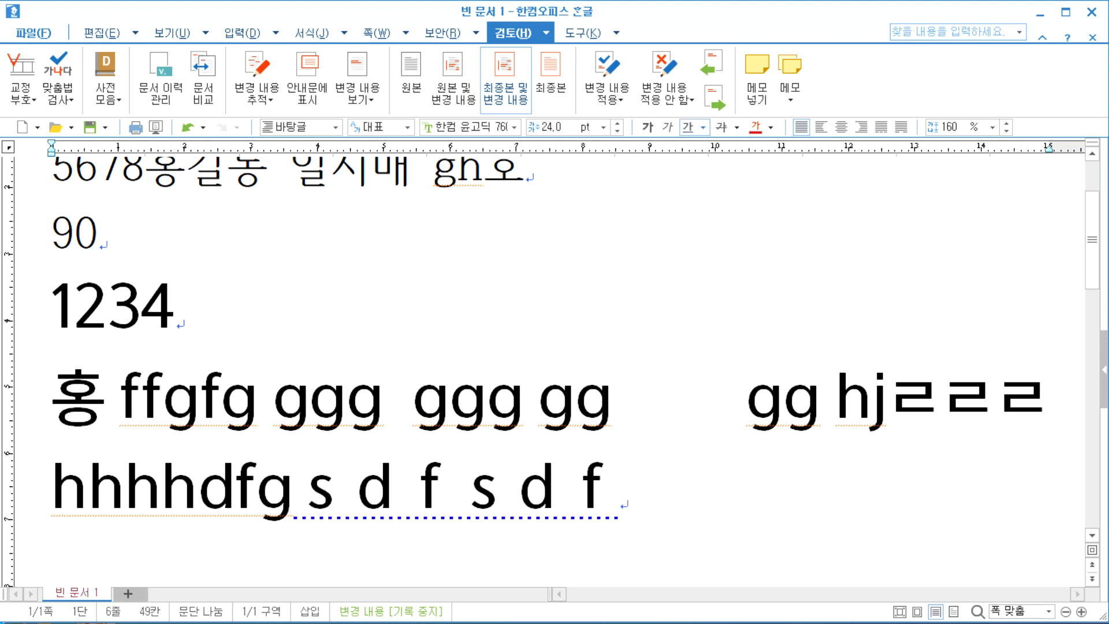
pyautogui.write('♡♣♡♣')
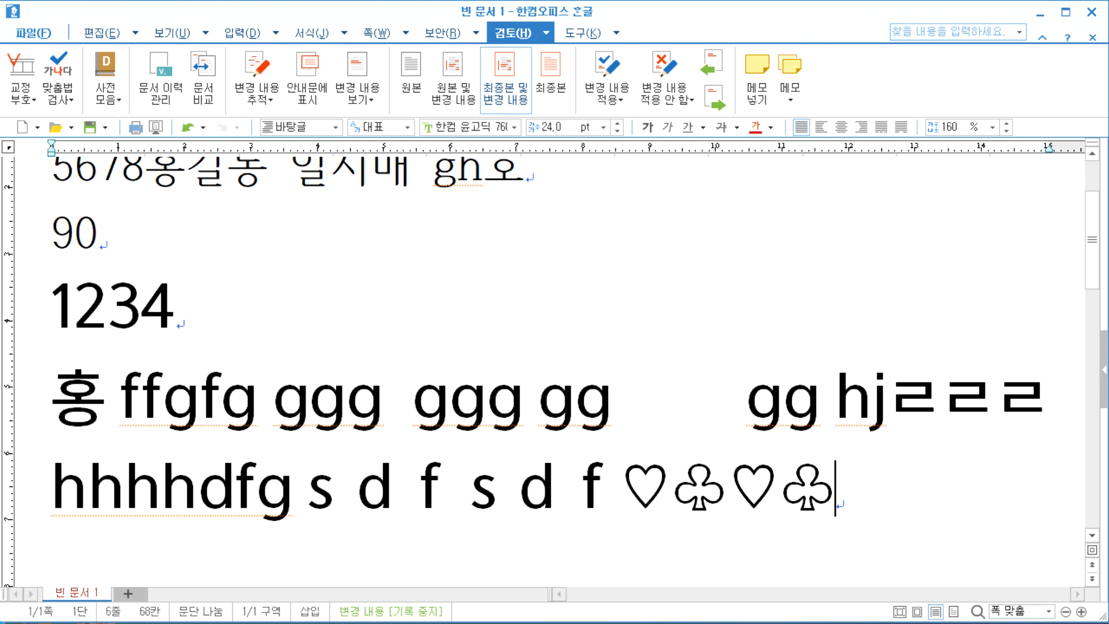
pyautogui.write('♡♣')
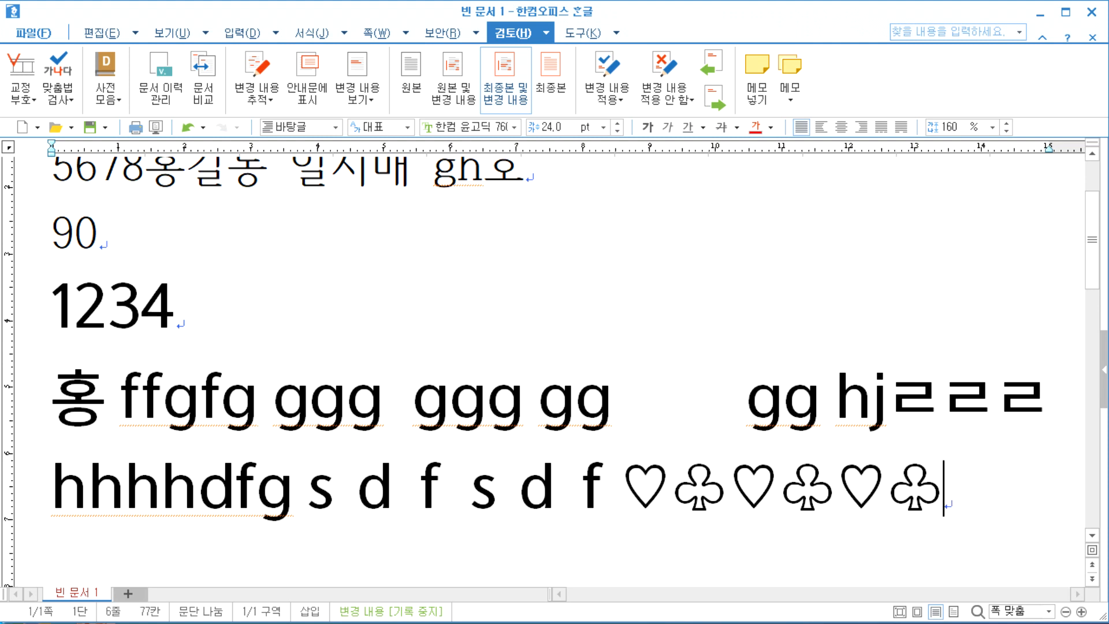
pyautogui.write('f d g d f g')
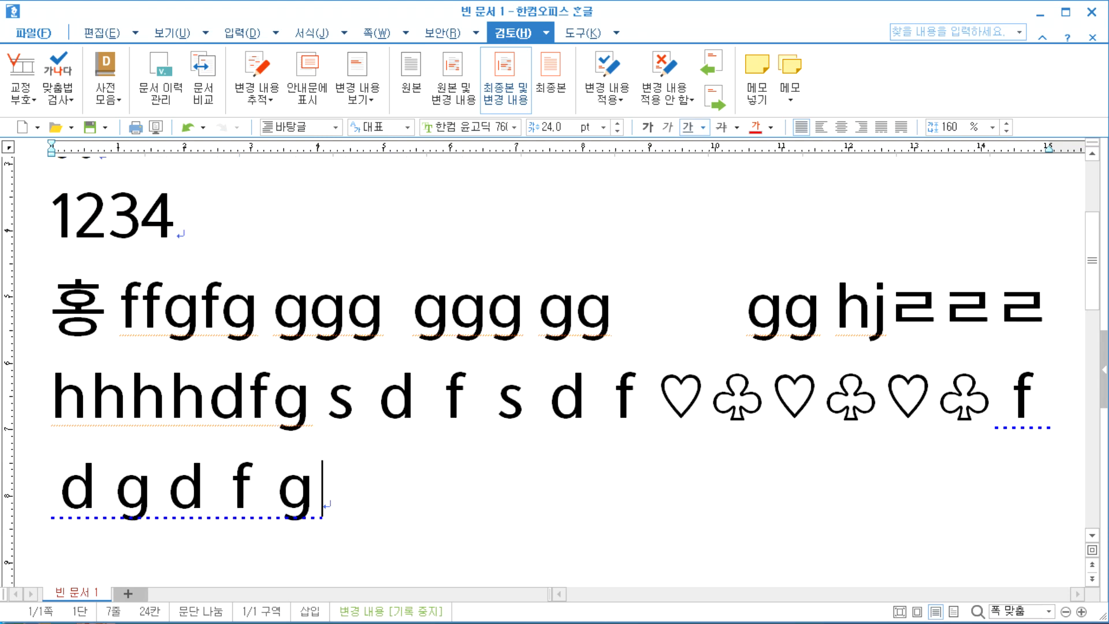
# Switch the input mode back to symbols and append ♣☏♣♡○◎◈¢Å to the sample text.
pyautogui.hotkey('shift', 'space')
pyautogui.write('♣')
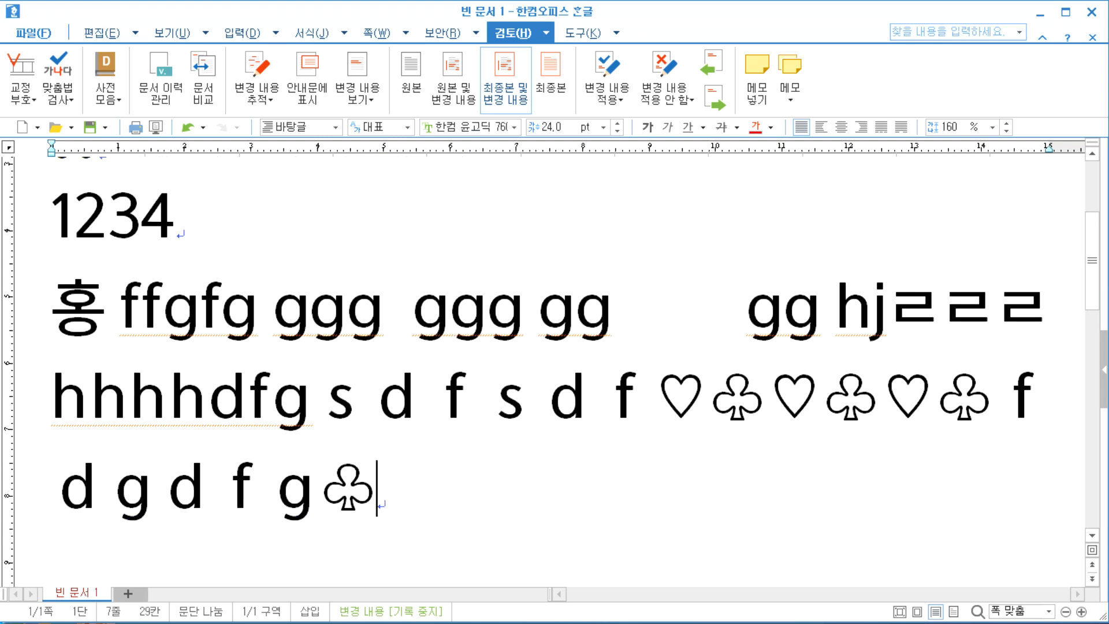
pyautogui.write('☏♣♡○◎◈')
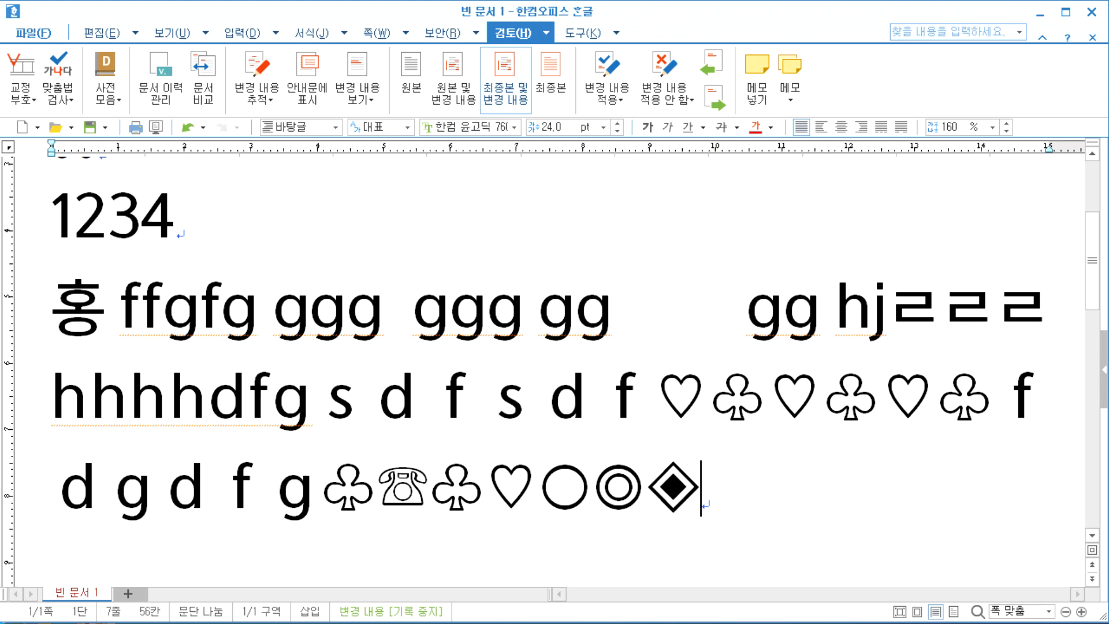
pyautogui.write('¢Å')
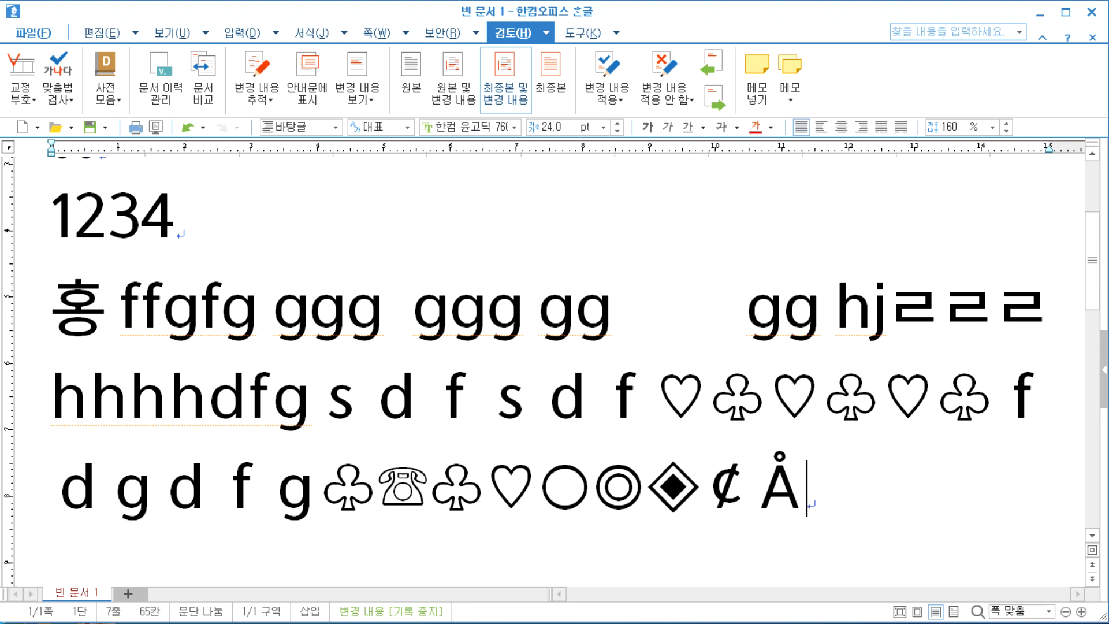
# Append ㅇㄴㅇㄹㅎ in Korean input and "sdgf" in English input, and start a new line.
pyautogui.write('ㅇㄴㅇㄹㅎ')
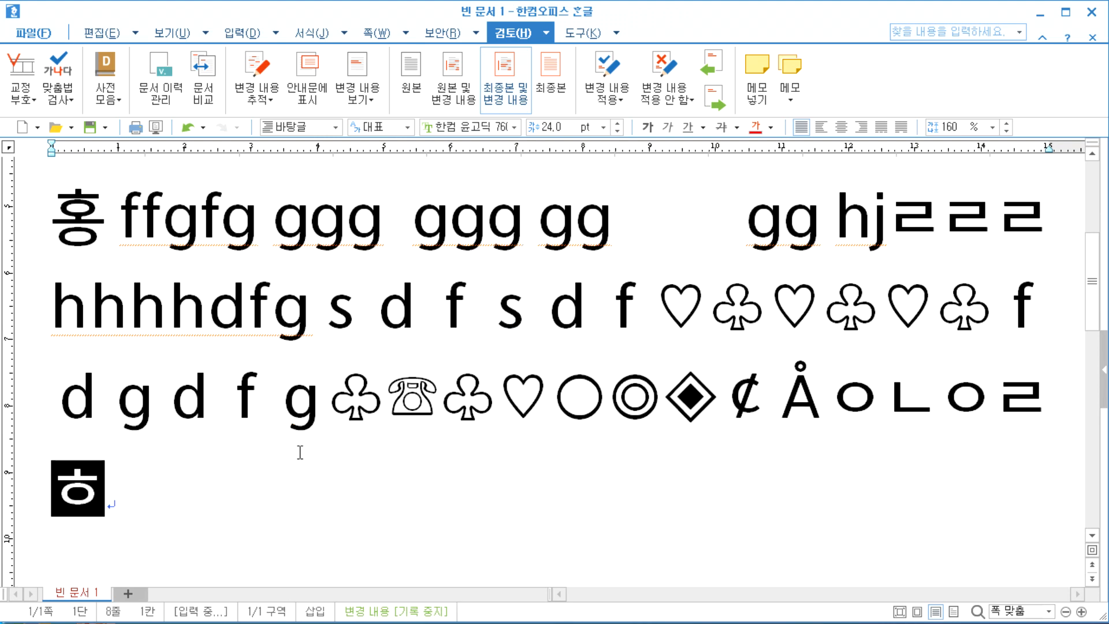
pyautogui.press('Hangul')
pyautogui.write('sdgf')
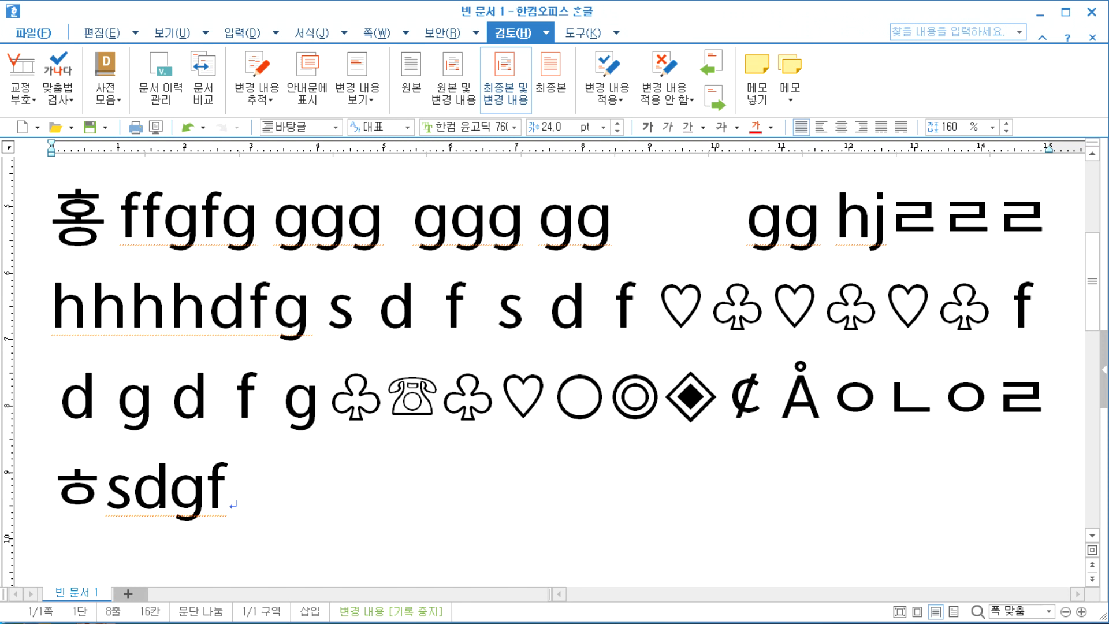
pyautogui.press('Return')
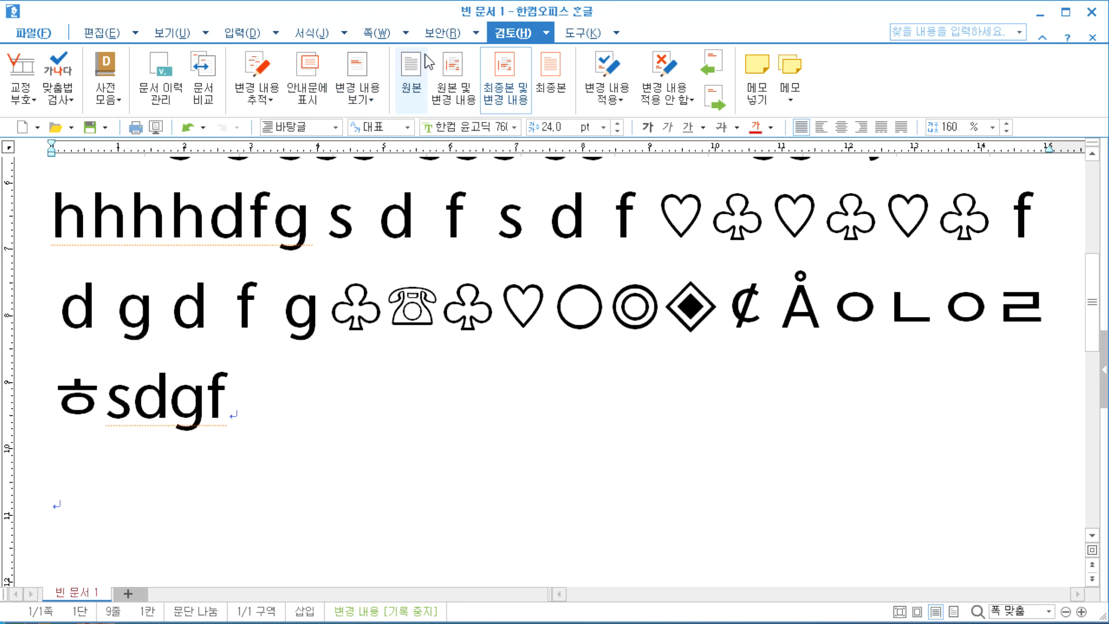
# Check the current keyboard language and layout in the 글자판 바꾸기 settings, then close them without changes.
pyautogui.scroll(-1, 548, 58)
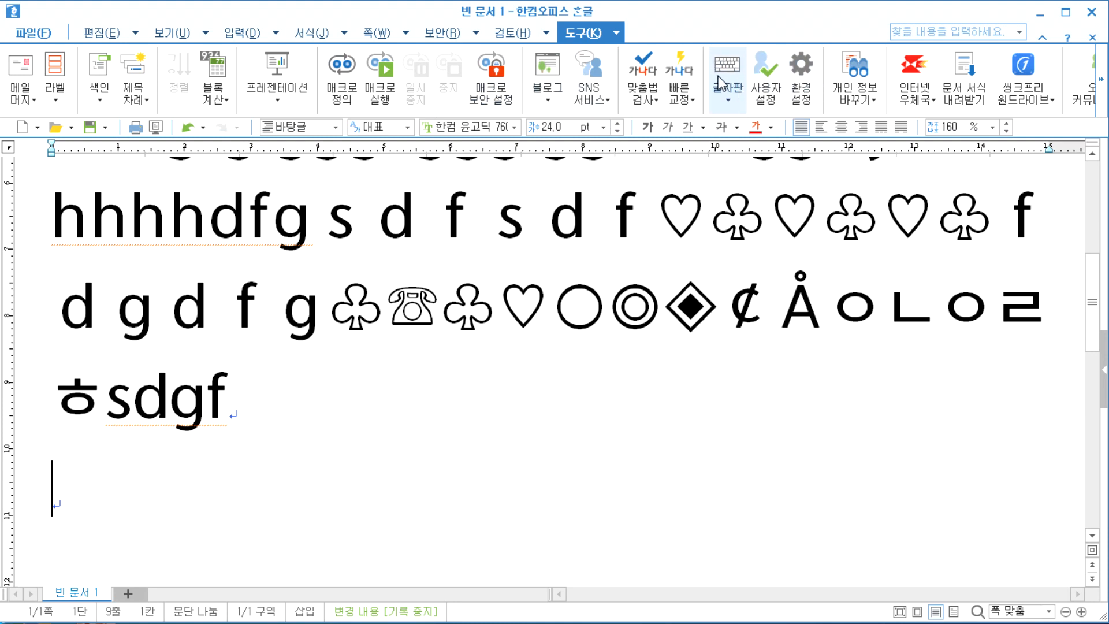
pyautogui.click(732, 97)
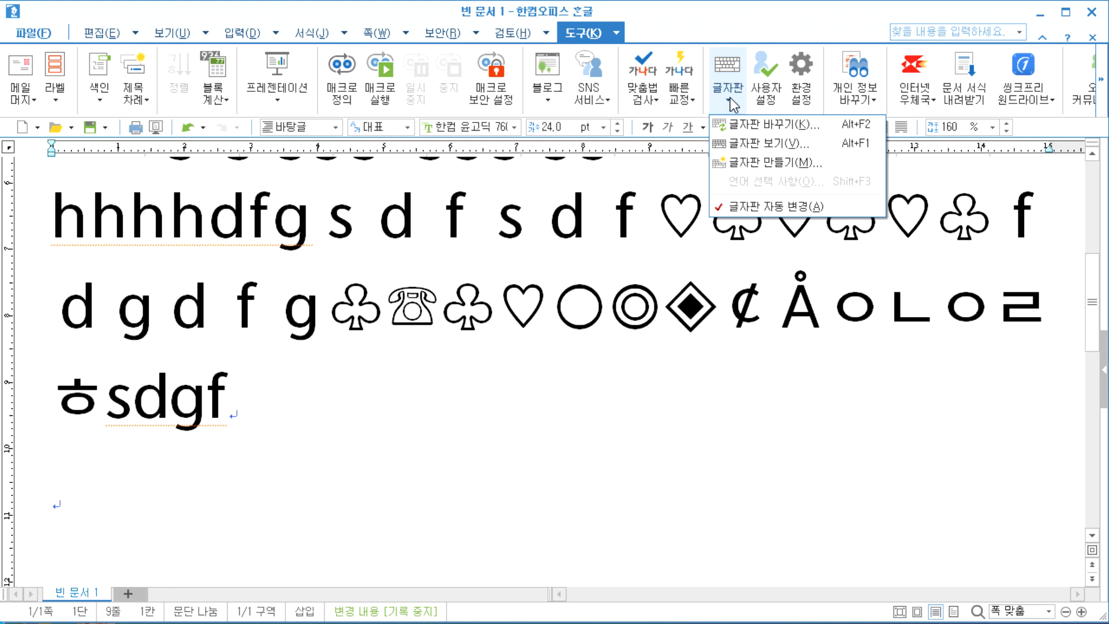
pyautogui.click(735, 72)
pyautogui.click(735, 72)
pyautogui.click(744, 128)
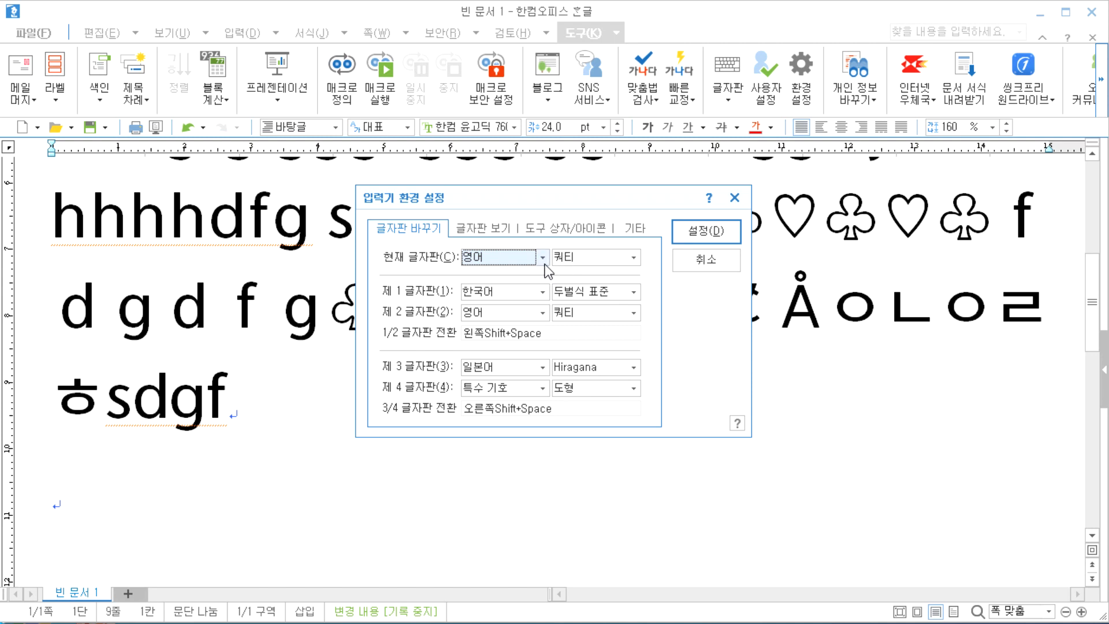
pyautogui.press('Escape')
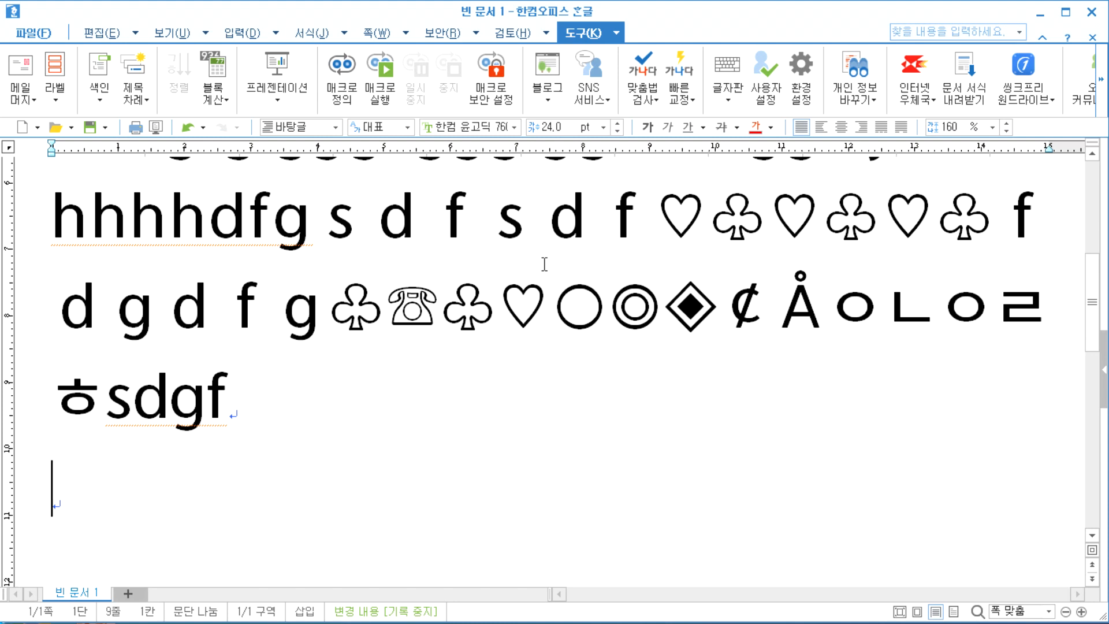
# Check the 글자판 바꾸기 settings again, close them, and enter "sdfsdfsd" on the empty line.
pyautogui.click(726, 87)
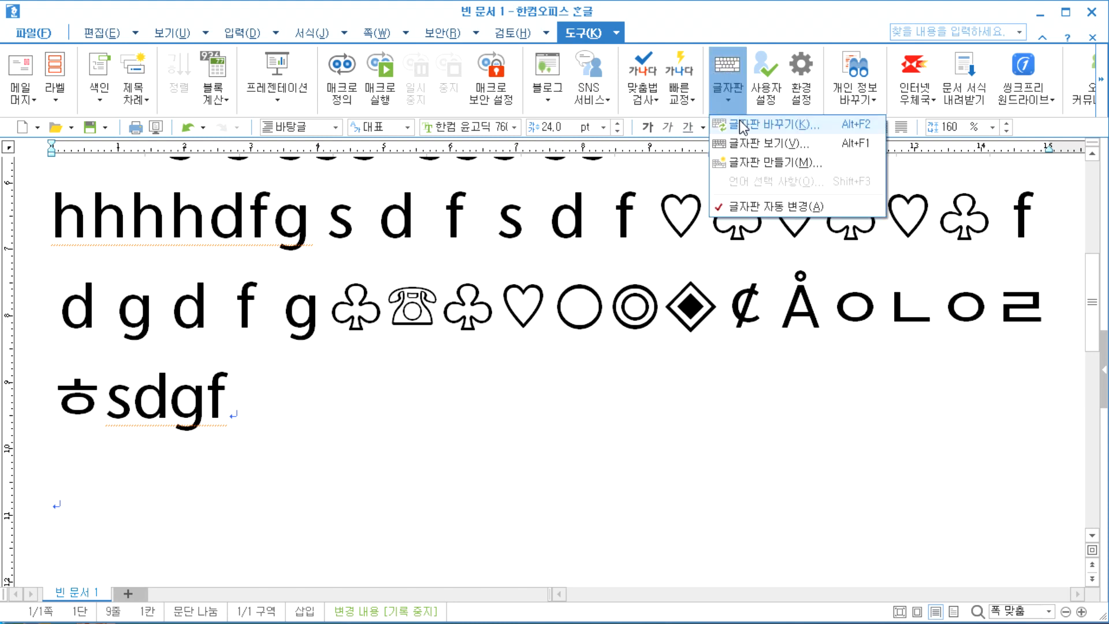
pyautogui.click(740, 122)
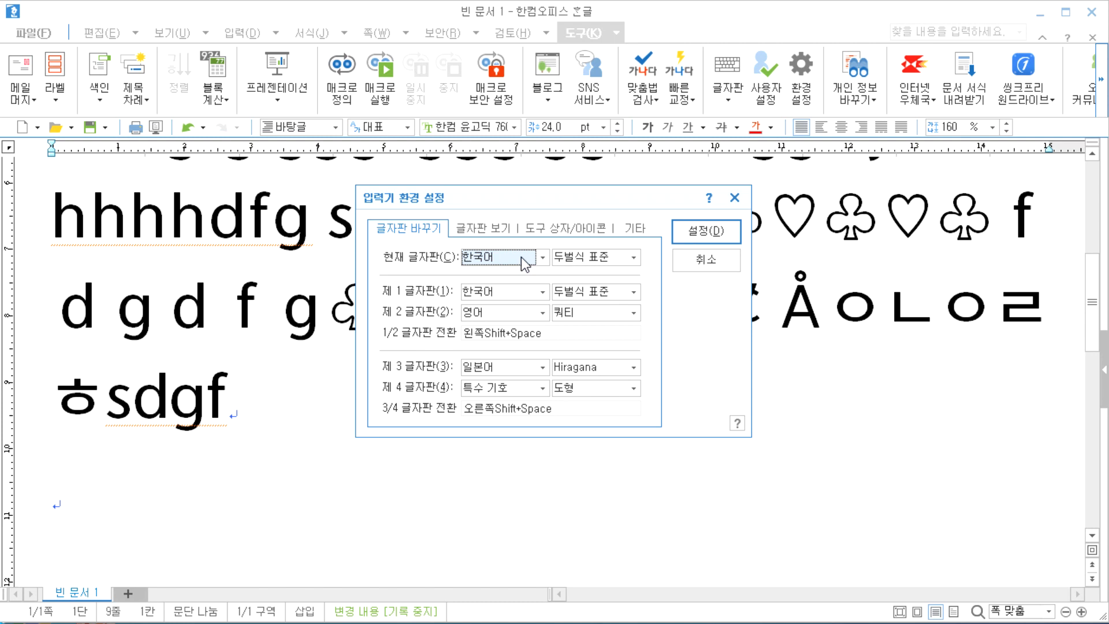
pyautogui.press('Escape')
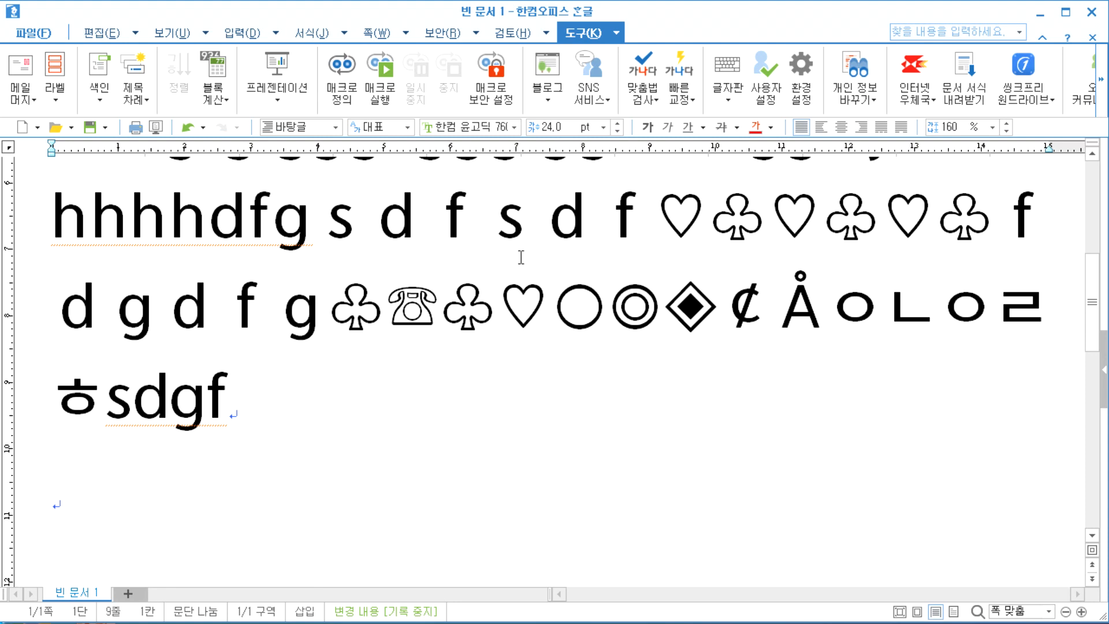
pyautogui.write('sdfsdfsd')
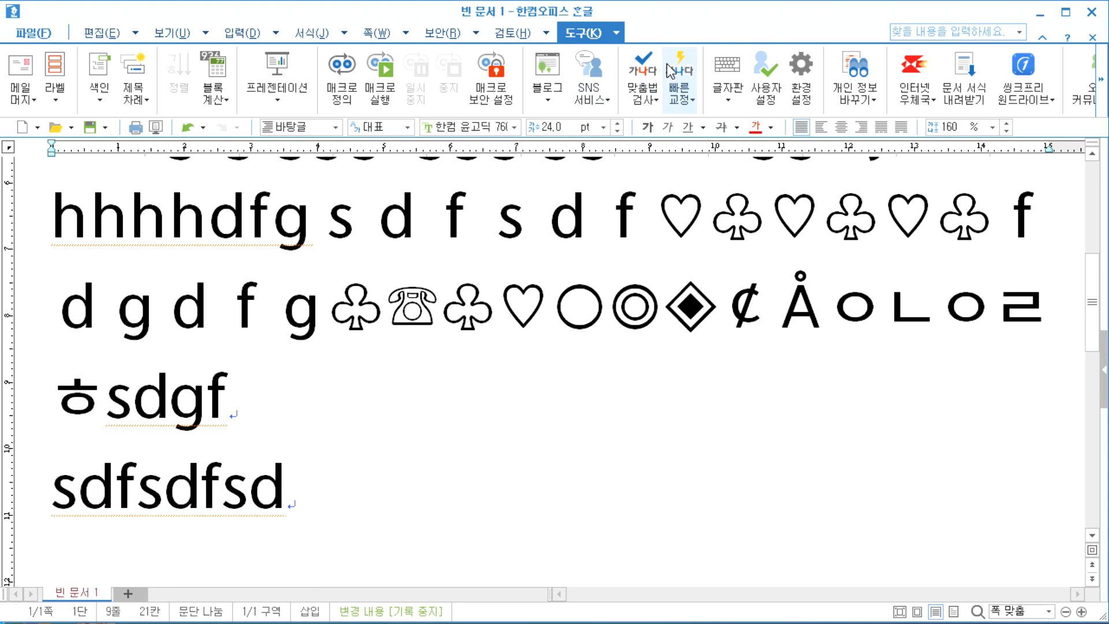
# Reopen the 글자판 바꾸기 settings and switch the current keyboard to 한국어 and back to 영어.
pyautogui.click(727, 98)
pyautogui.click(741, 121)
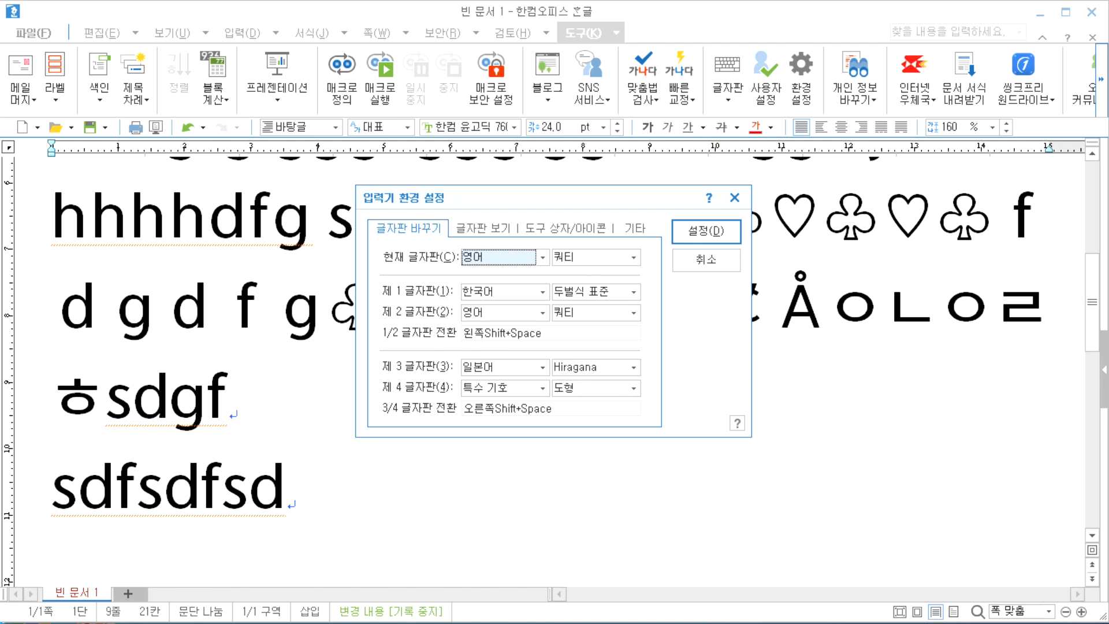
pyautogui.click(498, 257)
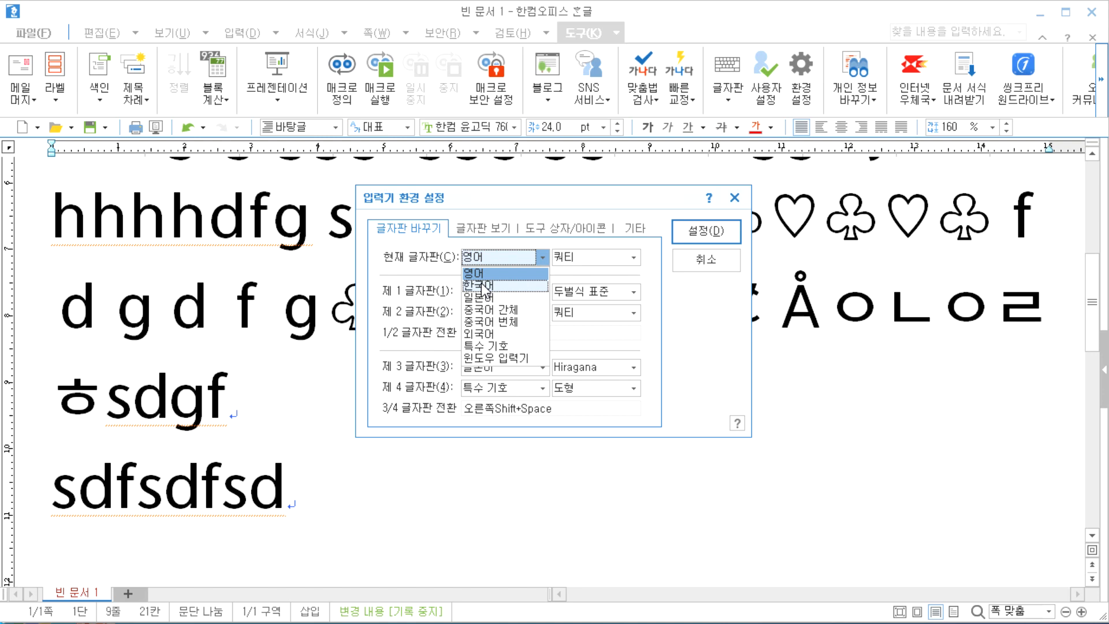
pyautogui.click(483, 284)
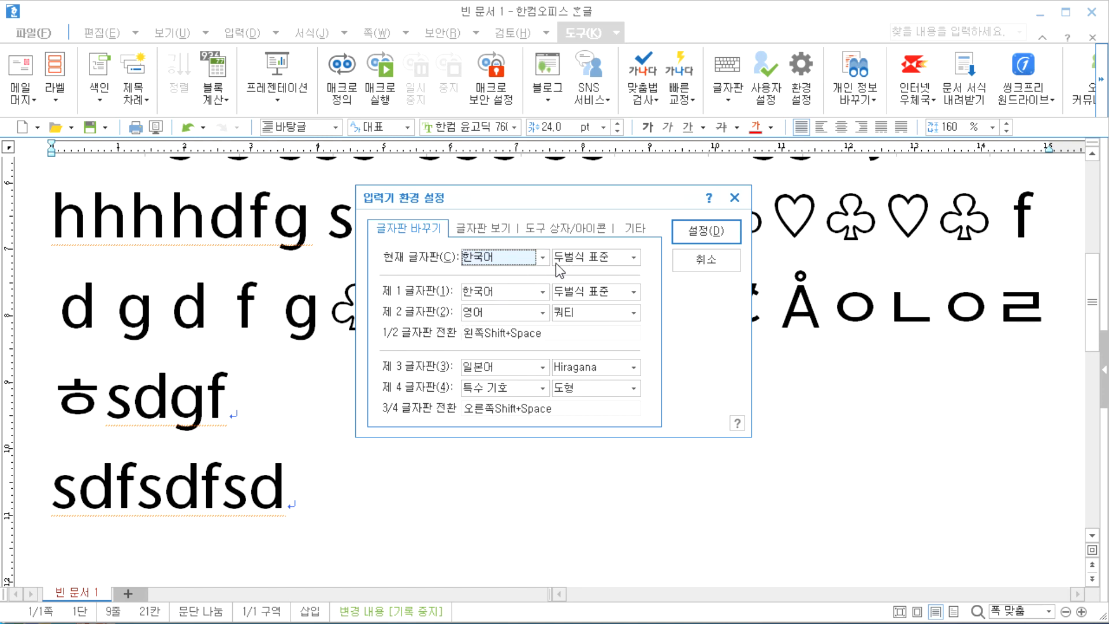
pyautogui.click(493, 263)
pyautogui.click(487, 273)
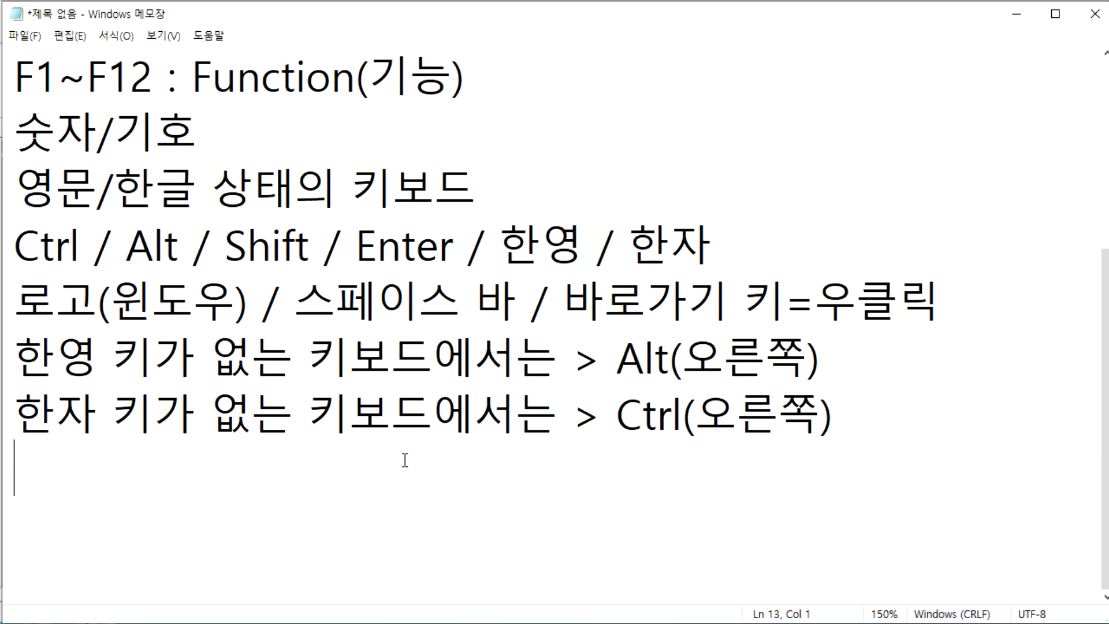
# Switch to the Notepad notes, leave a blank line below the 한자 line, and enter "영어 > qwerty".
pyautogui.press('Return')
pyautogui.press('Return')
pyautogui.press('Return')
pyautogui.press('Return')
pyautogui.press('Return')
pyautogui.click(69, 290)
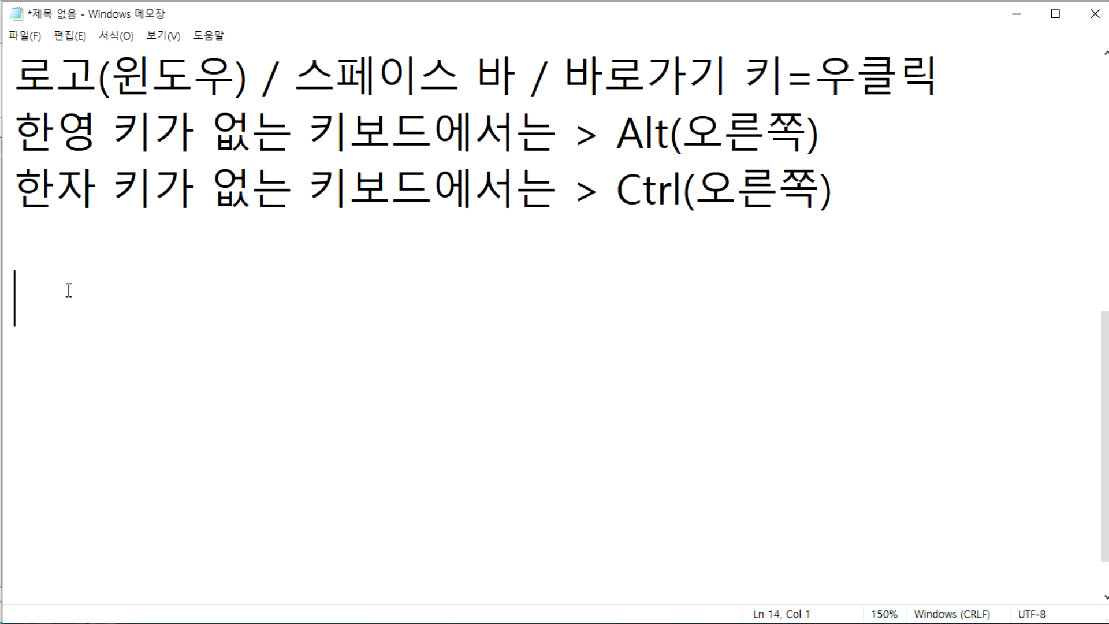
pyautogui.write('영')
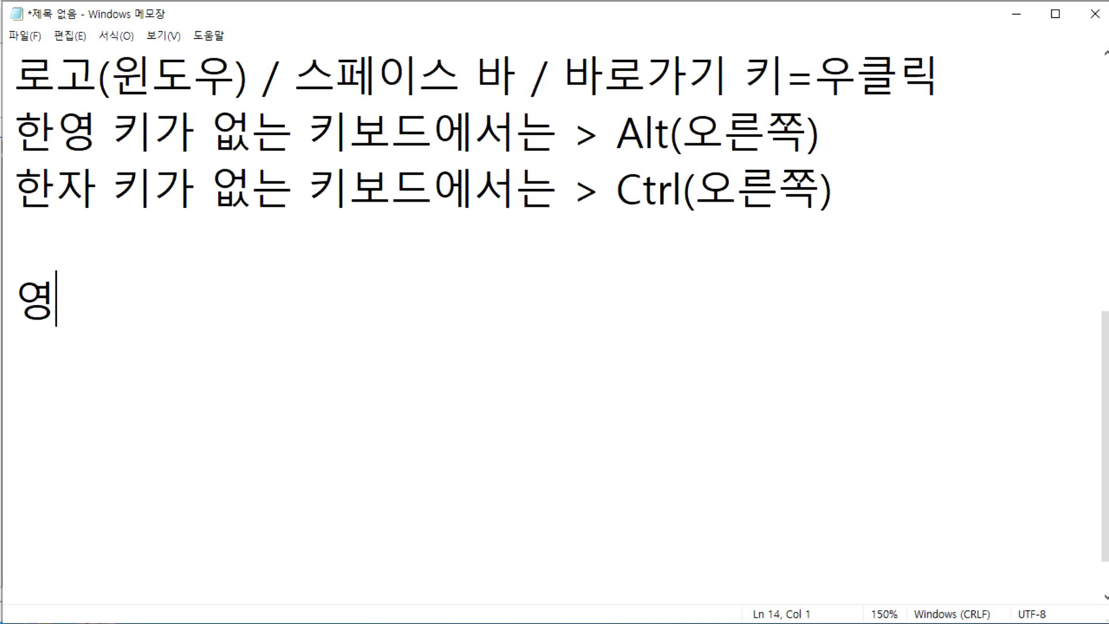
pyautogui.write('어 >')
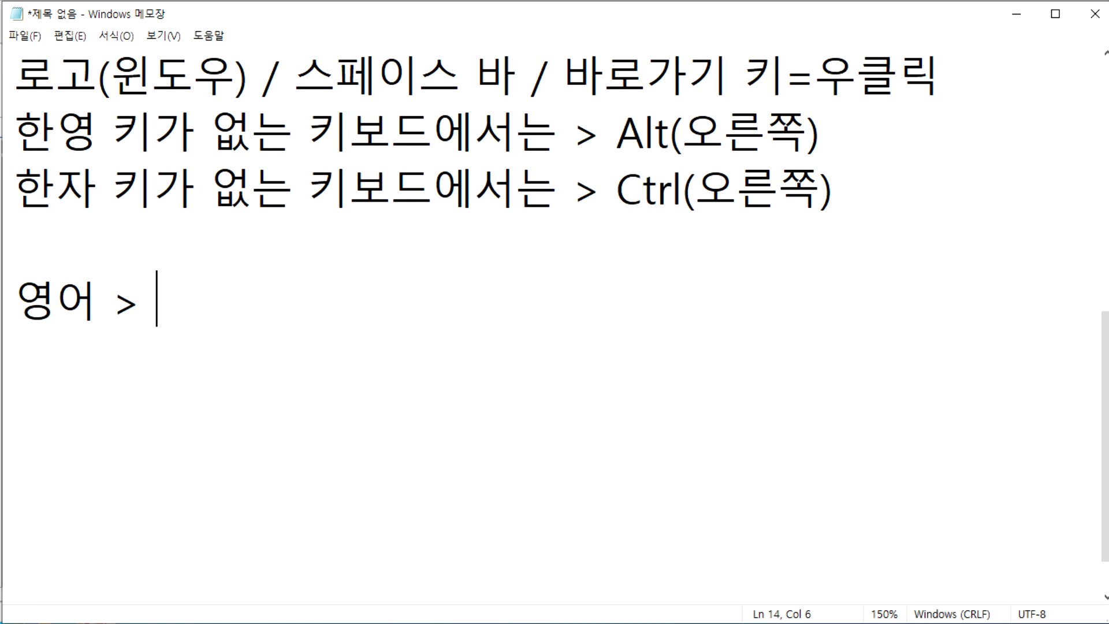
pyautogui.write('qwerty')
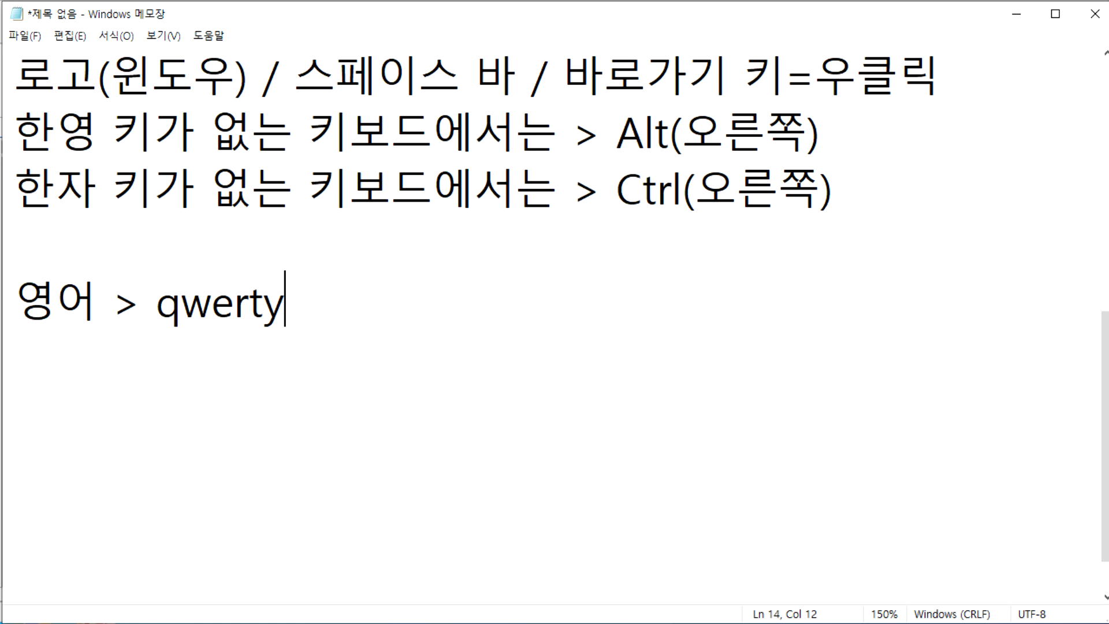
# Append the Korean reading "(쿼티)" directly after qwerty.
pyautogui.write('(zn')
pyautogui.press('BackSpace')
pyautogui.press('BackSpace')
pyautogui.write('n')
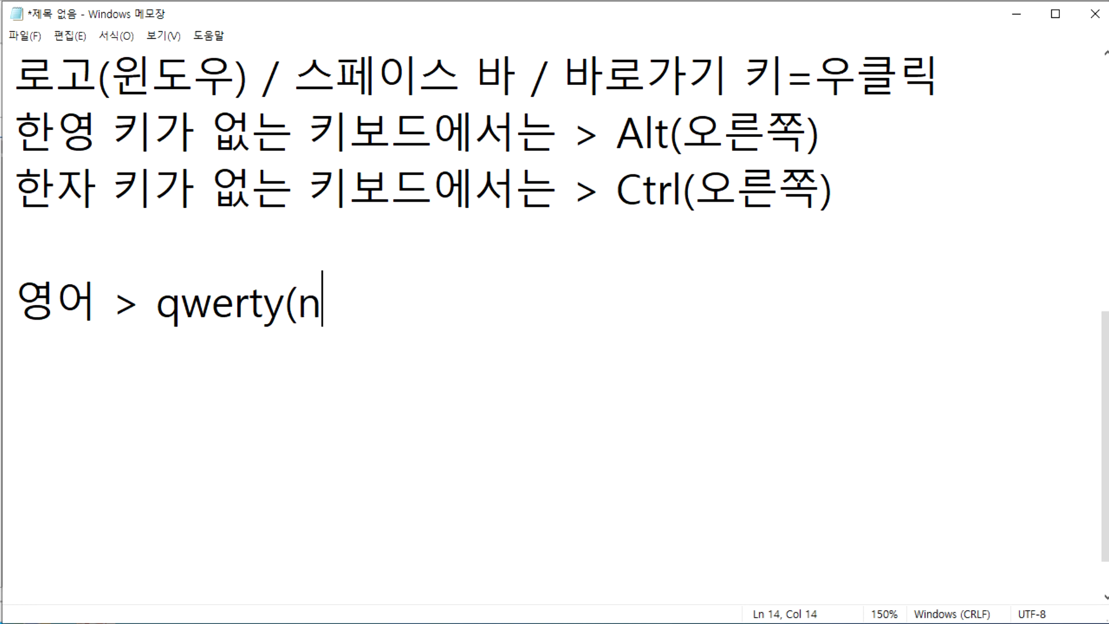
pyautogui.press('BackSpace')
pyautogui.write('쿼')
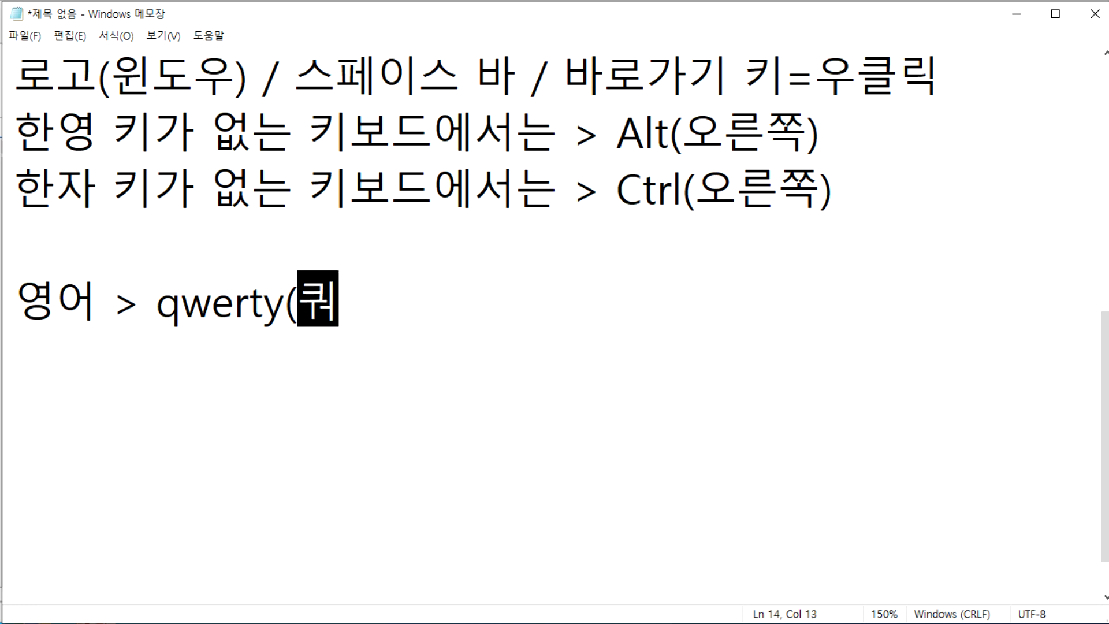
pyautogui.write('티)')
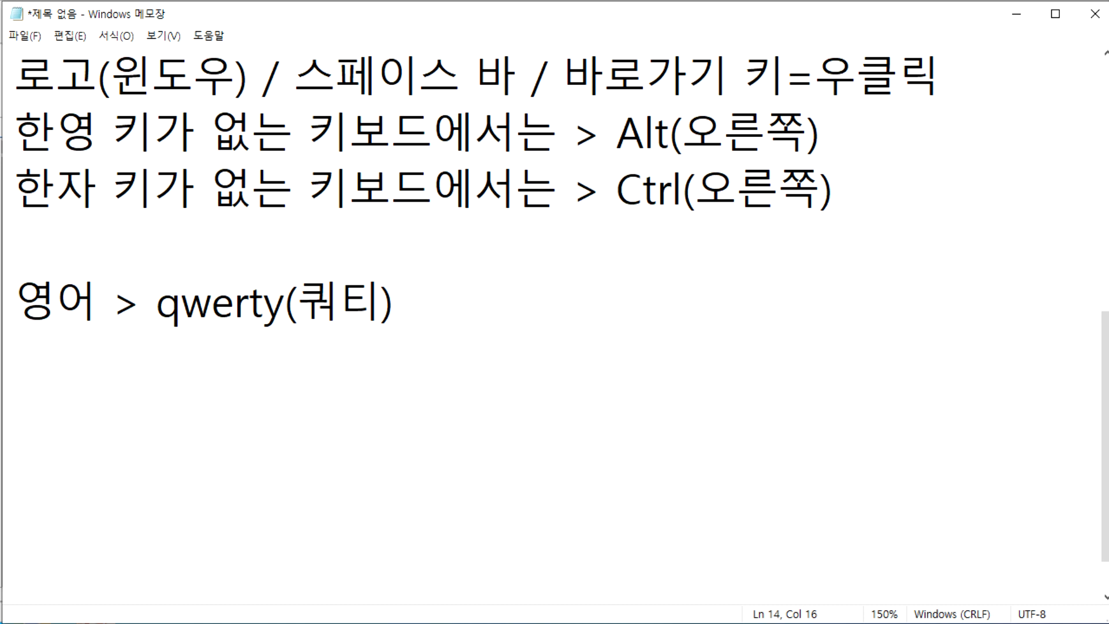
# Extend the 영어 line with ", Dvorak(드보락)" and start a new line.
pyautogui.press('BackSpace')
pyautogui.write('ㅡ')
pyautogui.press('BackSpace')
pyautogui.press('BackSpace')
pyautogui.write(', emfh')
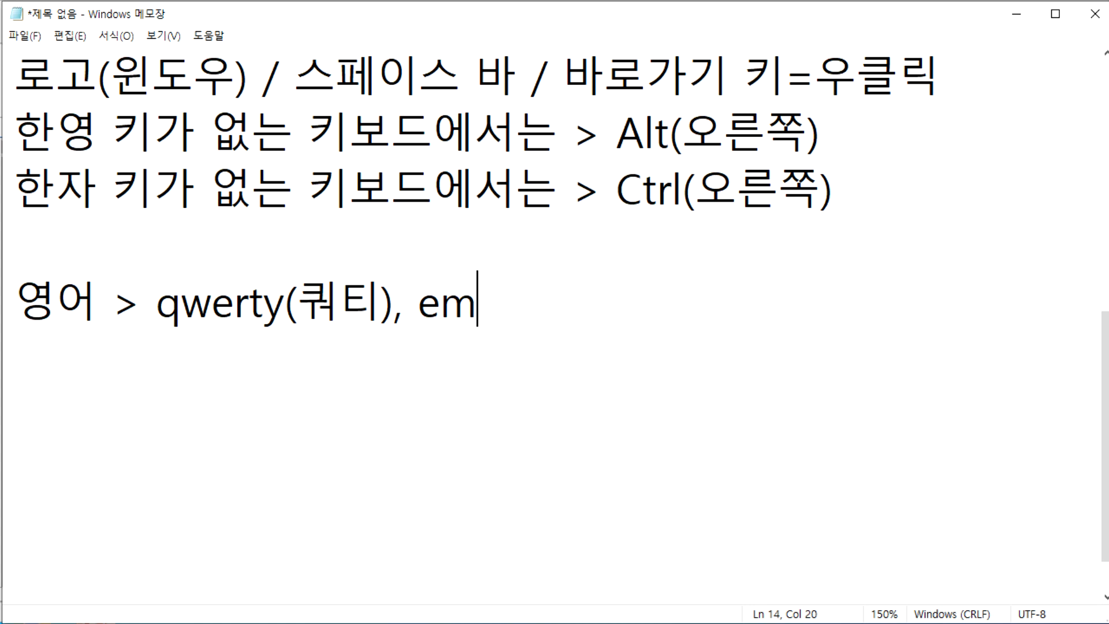
pyautogui.press('BackSpace')
pyautogui.press('BackSpace')
pyautogui.press('BackSpace')
pyautogui.press('BackSpace')
pyautogui.write('Dvorak(')
pyautogui.press('alt')
pyautogui.press('e')
pyautogui.press('Escape')
pyautogui.press('Escape')
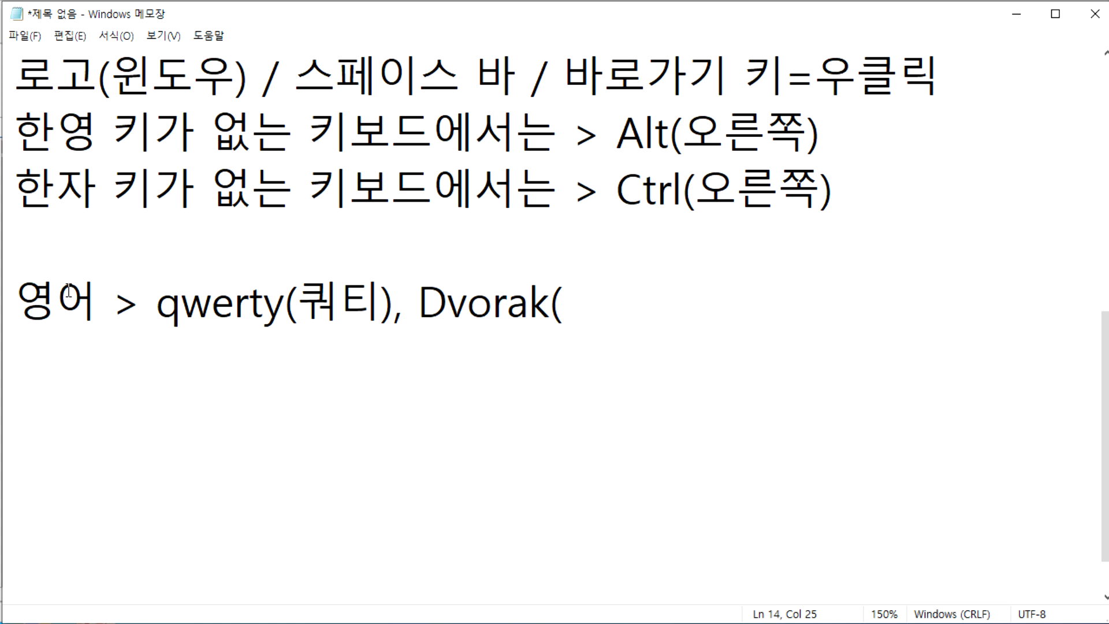
pyautogui.write('드보락)')
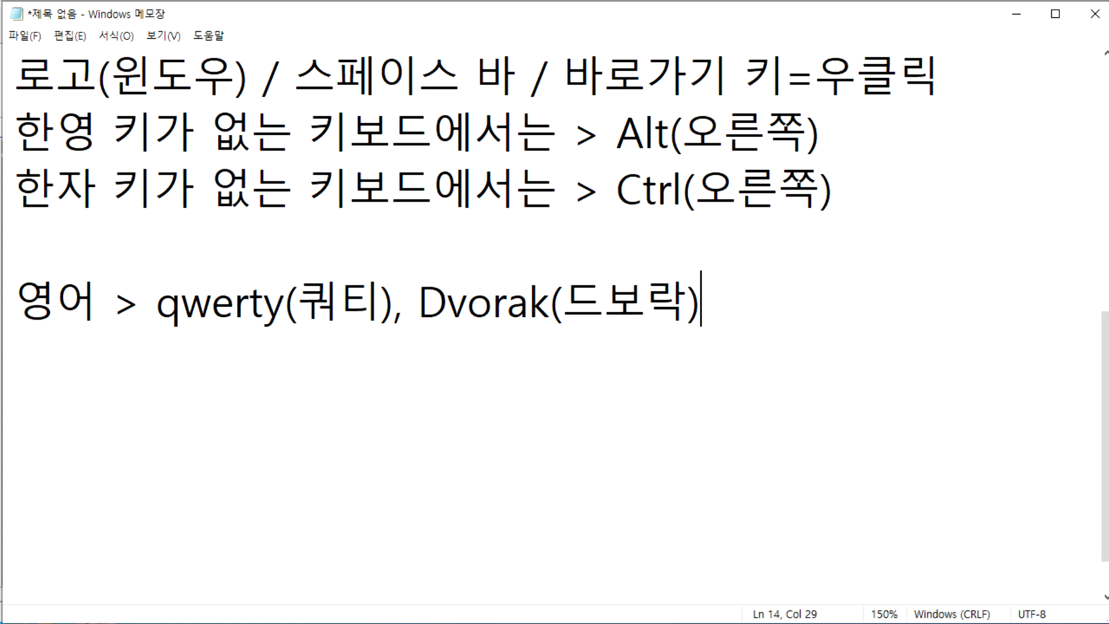
pyautogui.press('Return')
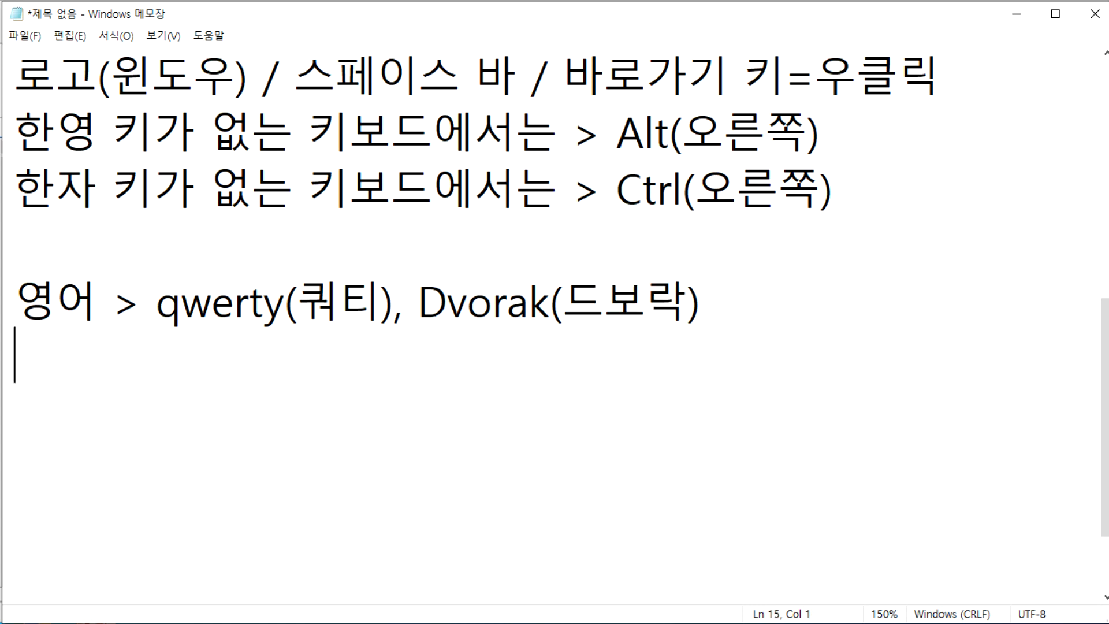
# Add the line "한글 > 두벌씩, 세벌씩" below the 영어 line.
pyautogui.write('gksrm')
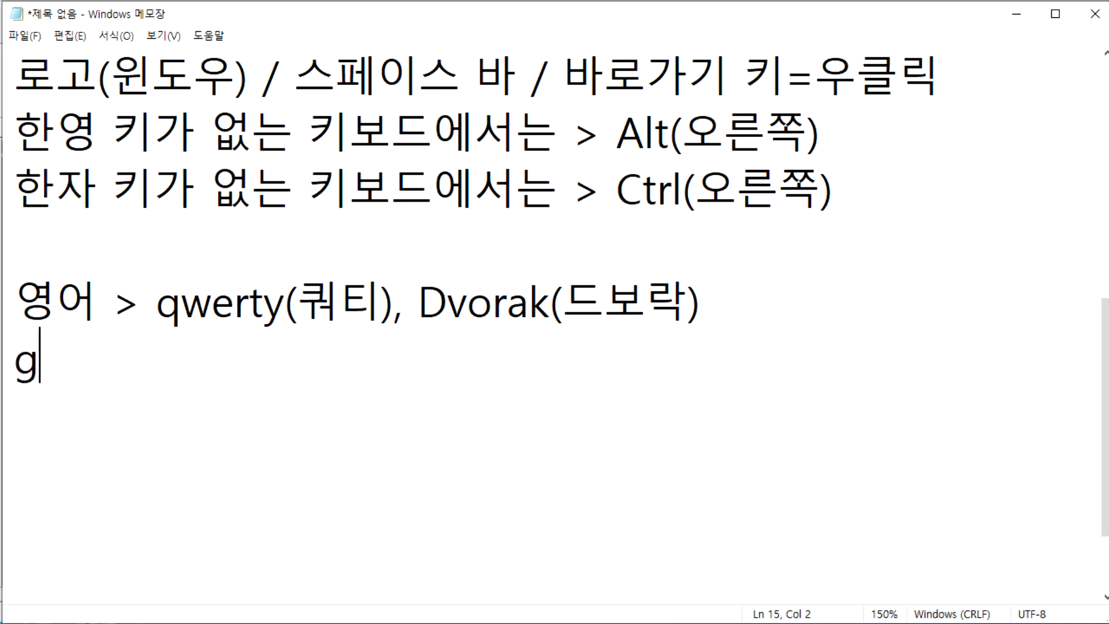
pyautogui.press('BackSpace')
pyautogui.press('BackSpace')
pyautogui.press('BackSpace')
pyautogui.press('BackSpace')
pyautogui.press('BackSpace')
pyautogui.press('Hangul')
pyautogui.write('한글 > ')
pyautogui.write('두벌씩')
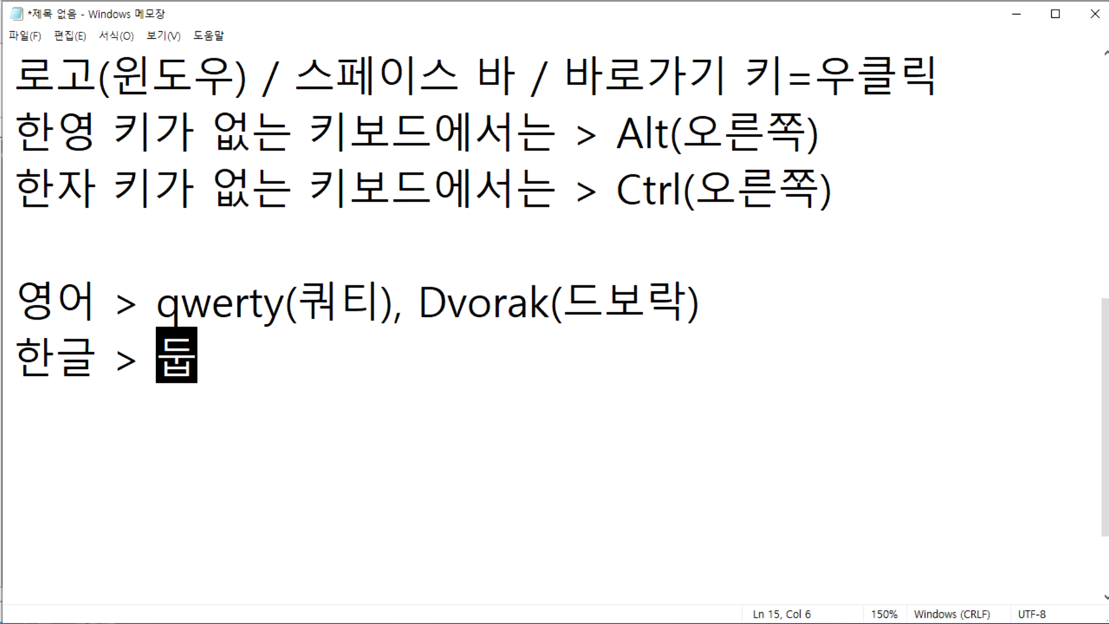
pyautogui.write(', 세벌씩')
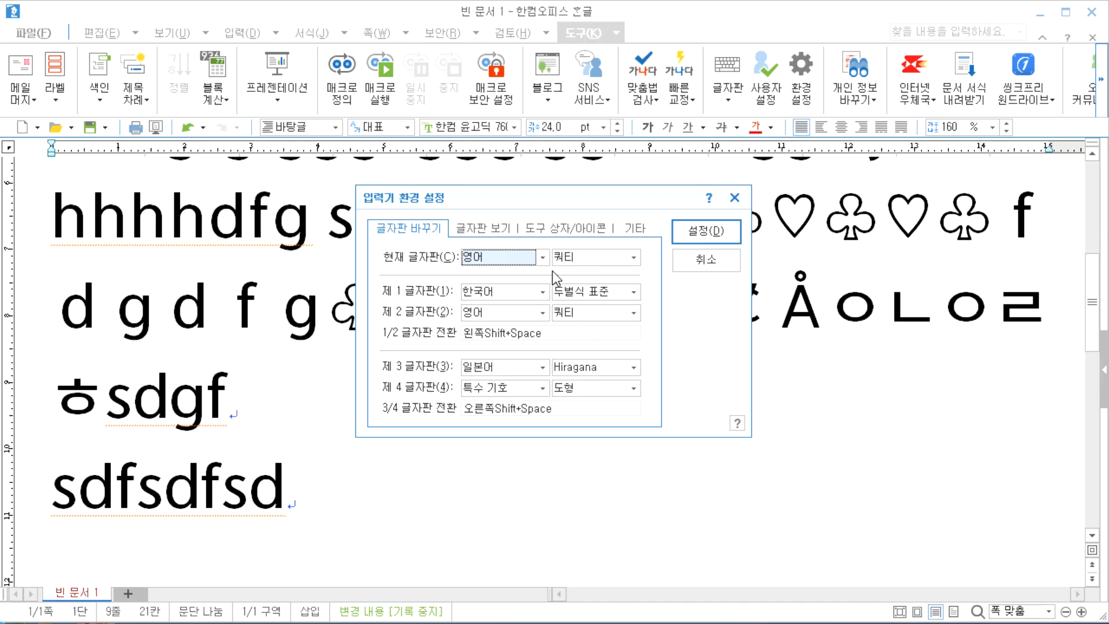
# Return to the open keyboard settings in Hangul and examine the layouts offered for 영어 and 한국어.
pyautogui.click(584, 259)
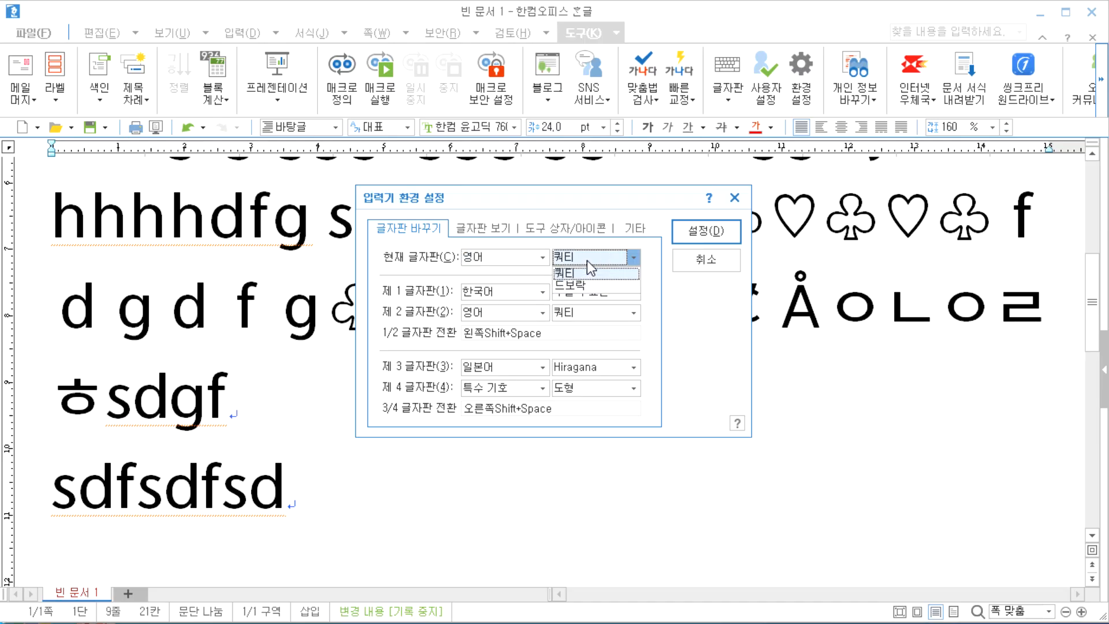
pyautogui.click(541, 257)
pyautogui.click(487, 283)
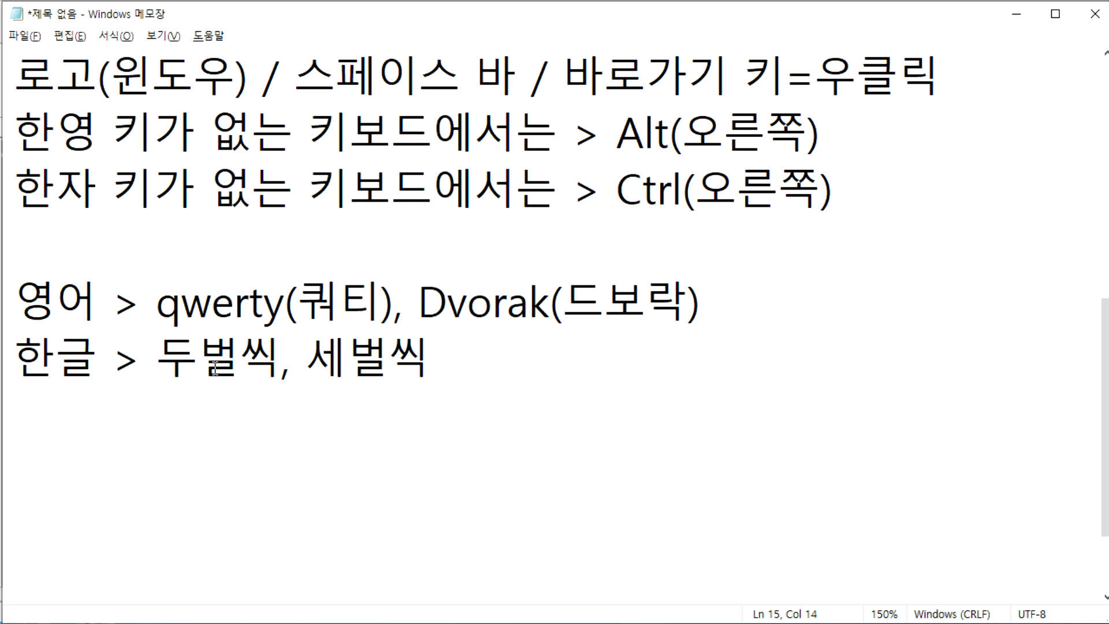
# Correct the 한글 line in Notepad to "두벌식, 세벌식" and start a new line.
pyautogui.click(254, 361)
pyautogui.write('시ㄱ')
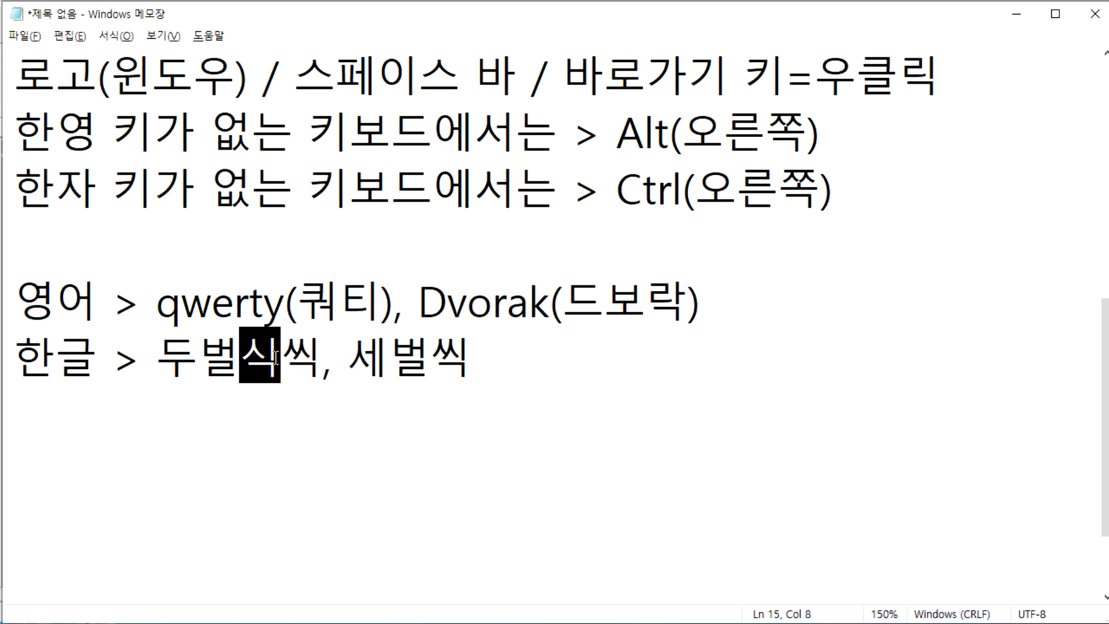
pyautogui.press('Delete')
pyautogui.press('End')
pyautogui.press('BackSpace')
pyautogui.write('ㅅㅣㄱ')
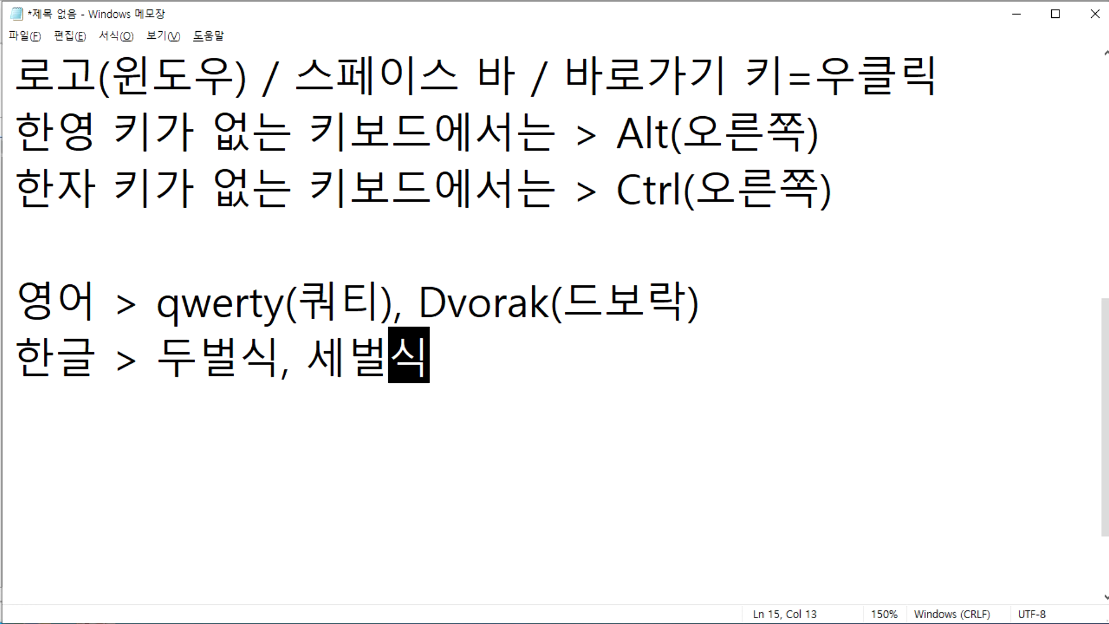
pyautogui.press('Return')
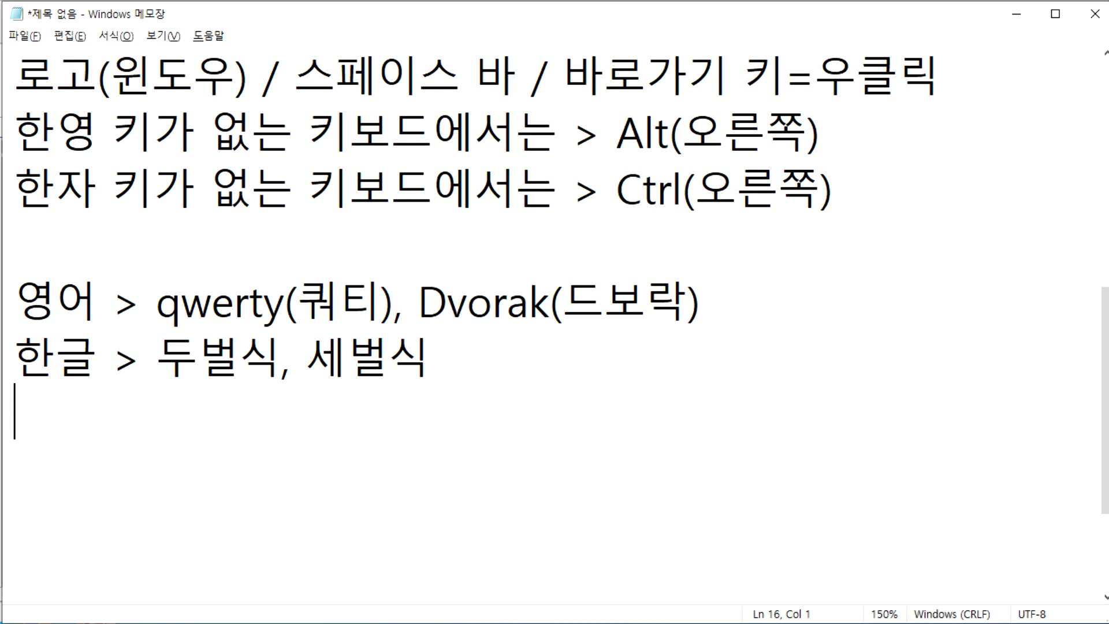
# Insert "(자+모)" directly after 두벌식 in the 한글 line.
pyautogui.press('Left')
pyautogui.press('Left')
pyautogui.press('Left')
pyautogui.press('Left')
pyautogui.press('Left')
pyautogui.press('Left')
pyautogui.write('(')
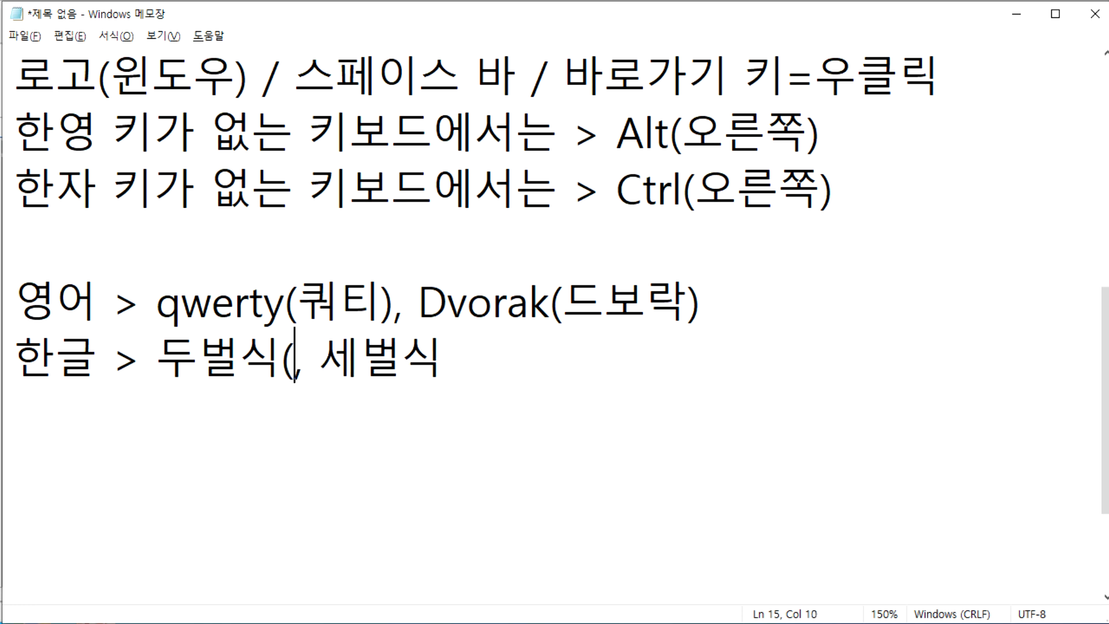
pyautogui.write('자+ㅁㅗ_')
pyautogui.press('BackSpace')
pyautogui.write(')')
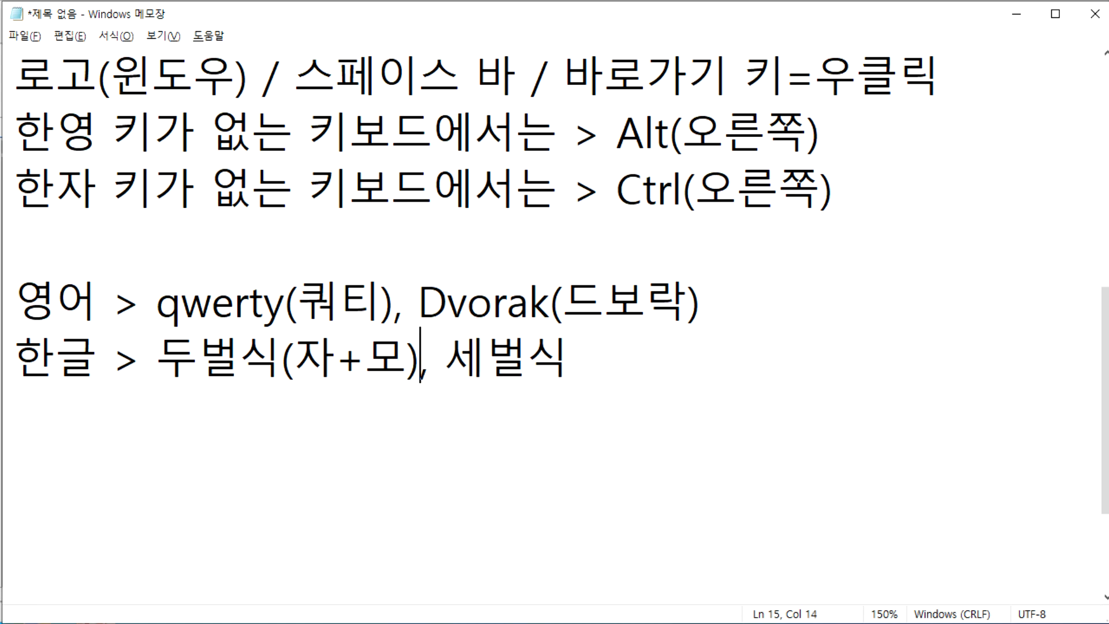
# Add the example line "홍 > ㅎ ㅗ ㅇ" below the 한글 line and select its vowel ㅗ.
pyautogui.press('End')
pyautogui.press('Return')
pyautogui.write('홍')
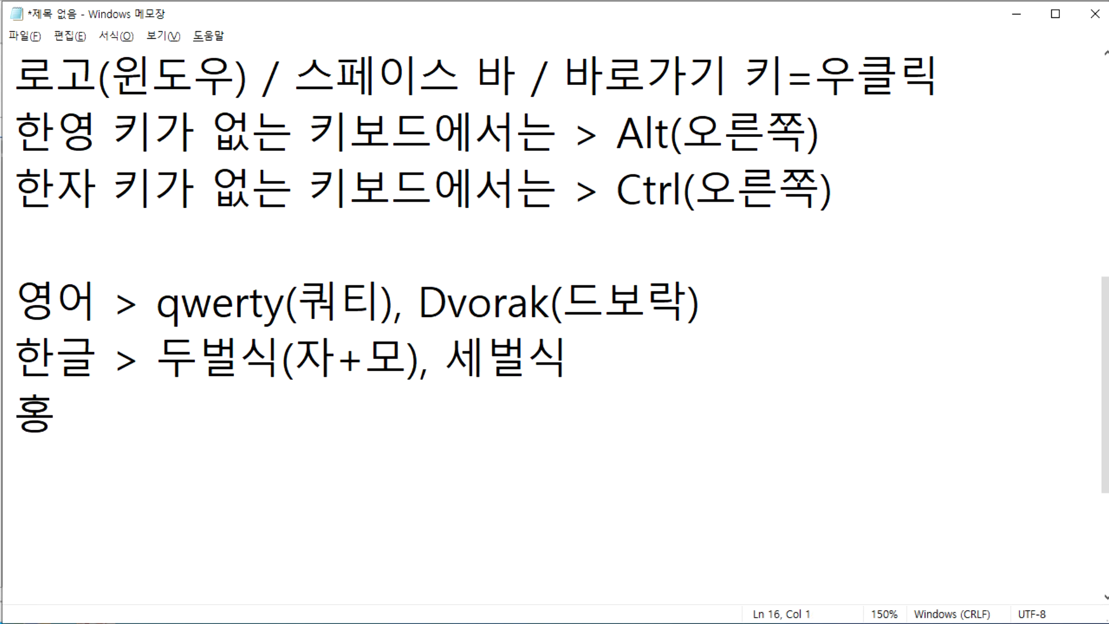
pyautogui.write(' > ㅎ ㅗ ㅇ')
pyautogui.press('Left')
pyautogui.press('Left')
pyautogui.press('Left')
pyautogui.press('Left')
pyautogui.press('Right')
pyautogui.hotkey('shift', 'Right')
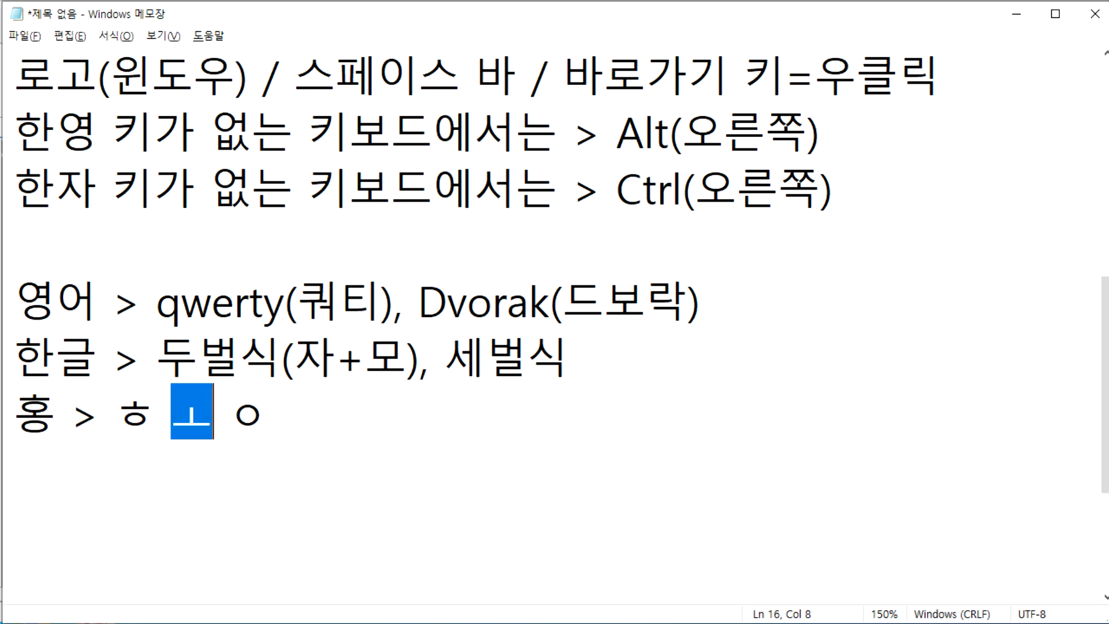
# Highlight the final ㅇ in the 홍 example line and delete that entire line below the 한글 line.
pyautogui.press('Right')
pyautogui.press('Right')
pyautogui.hotkey('shift', 'Right')
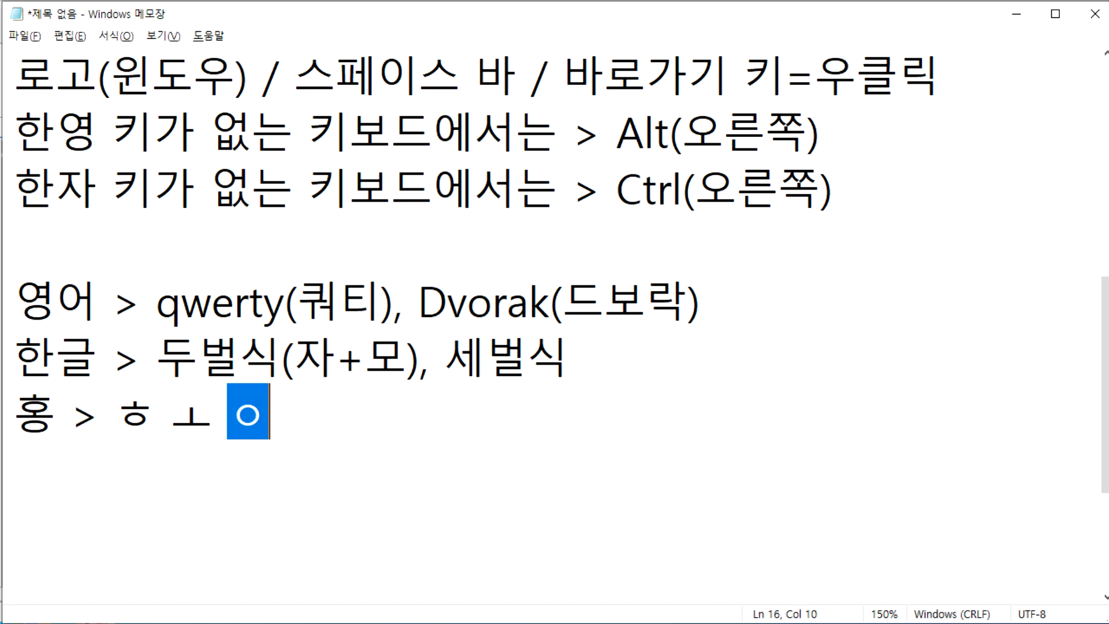
pyautogui.hotkey('shift', 'Home')
pyautogui.press('BackSpace')
pyautogui.press('Left')
pyautogui.press('Right')
pyautogui.press('Delete')
pyautogui.press('BackSpace')
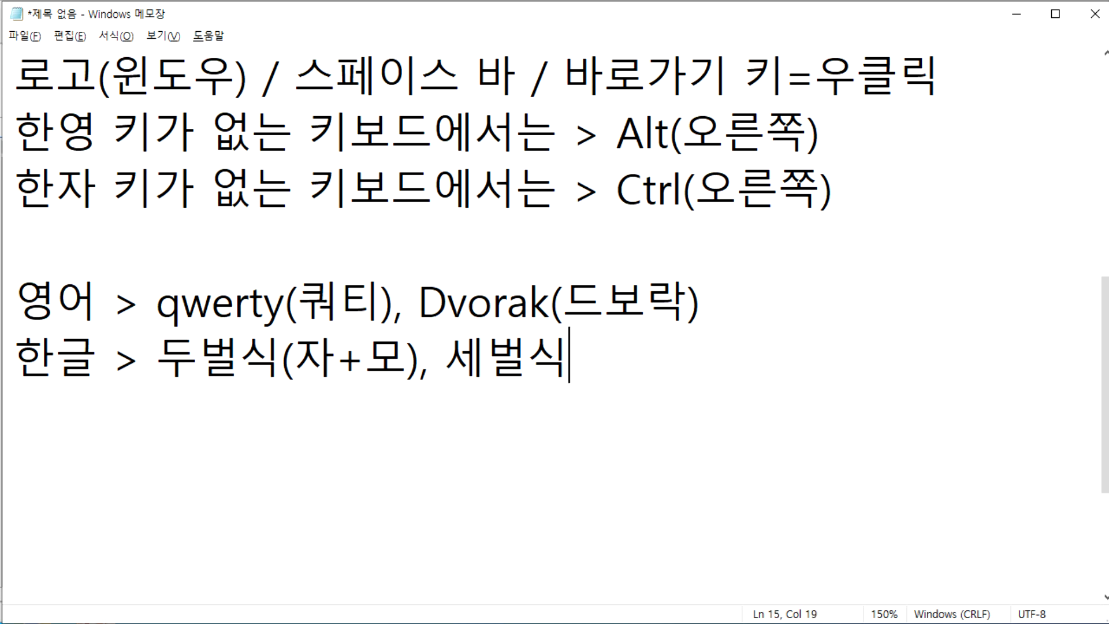
# Insert "(초+중+종)" directly after 세벌식 in the 한글 line.
pyautogui.write('(*')
pyautogui.press('BackSpace')
pyautogui.write('초')
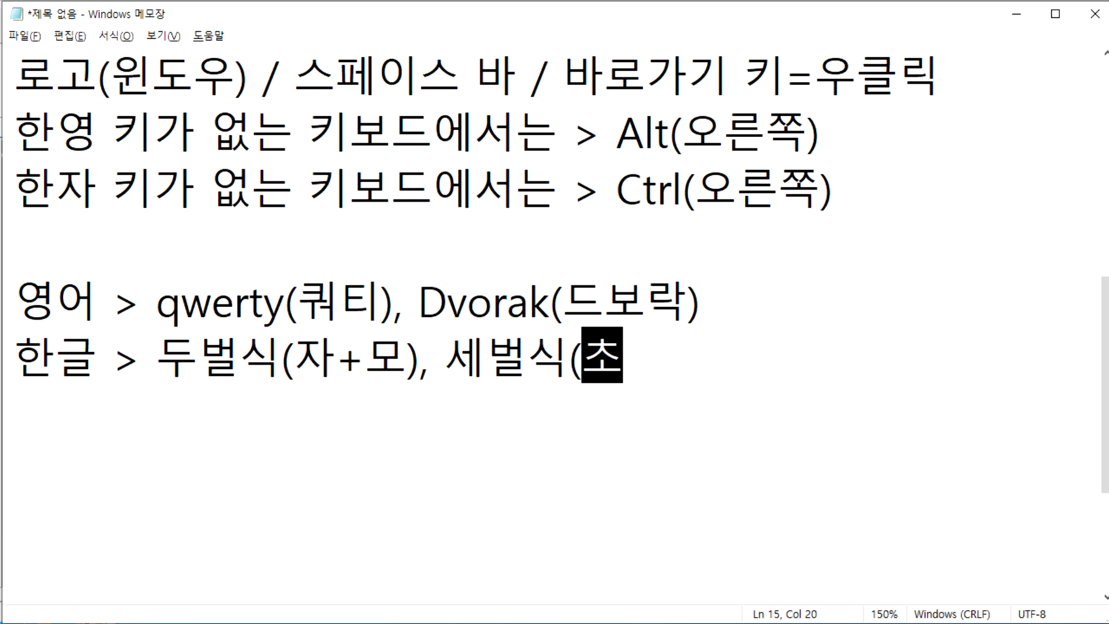
pyautogui.write('+중+종')
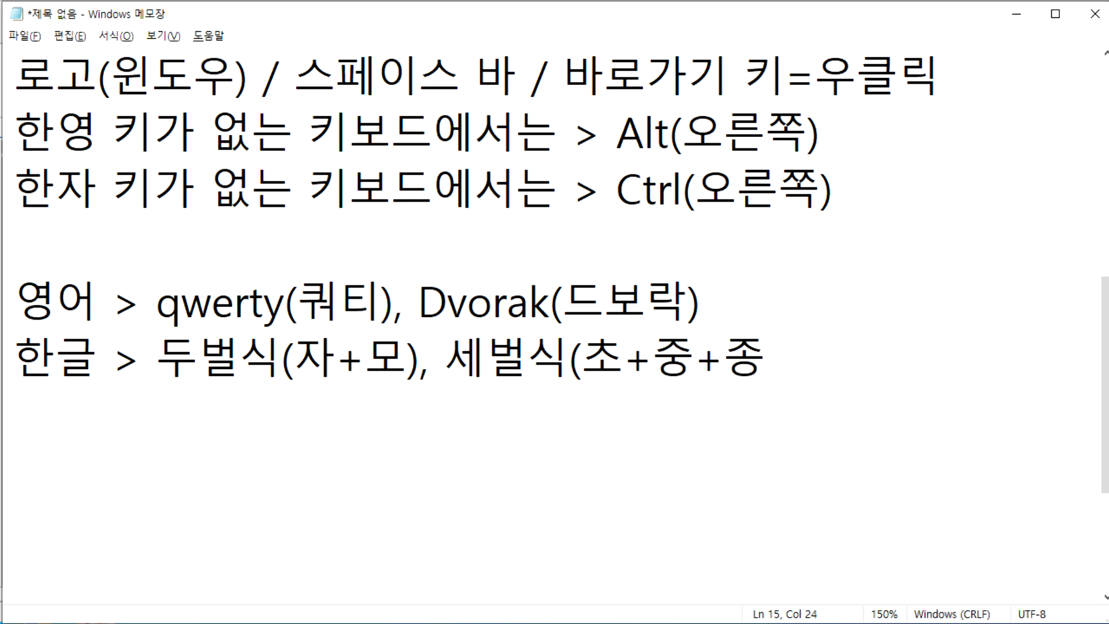
pyautogui.write('_')
pyautogui.press('BackSpace')
pyautogui.write('_')
pyautogui.press('Return')
pyautogui.press('BackSpace')
pyautogui.press('BackSpace')
pyautogui.write(')')
# Add the example line "각 > ㄱ ㅏ ㄱ" below the 한글 line.
pyautogui.press('Return')
pyautogui.write('각')
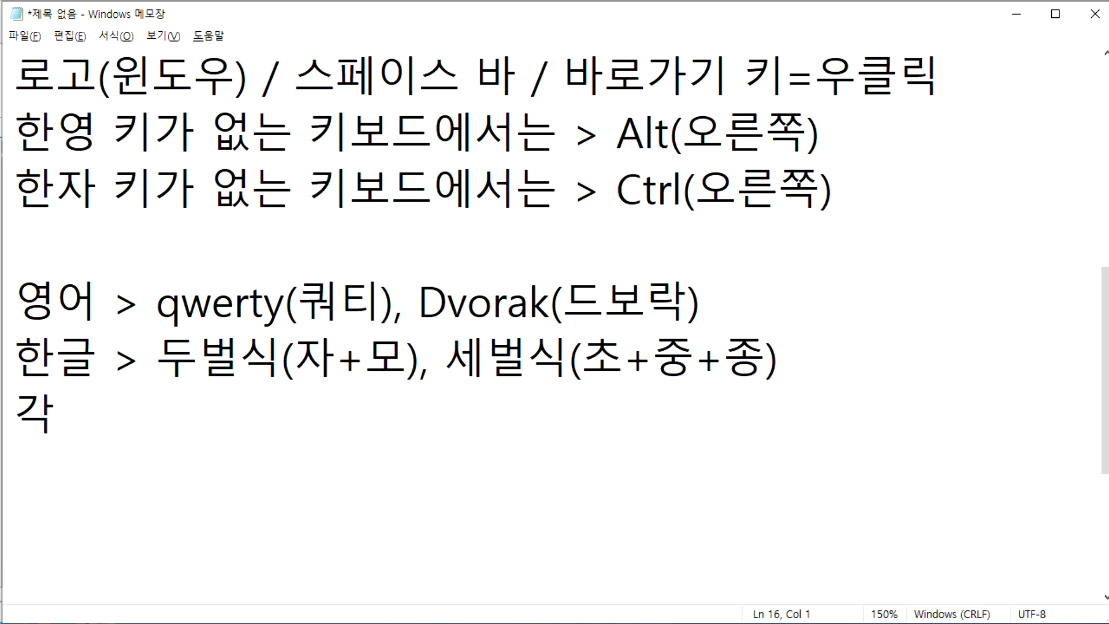
pyautogui.press('Left')
pyautogui.press('Right')
pyautogui.write('> ㄱ ㅏ ㄱ')
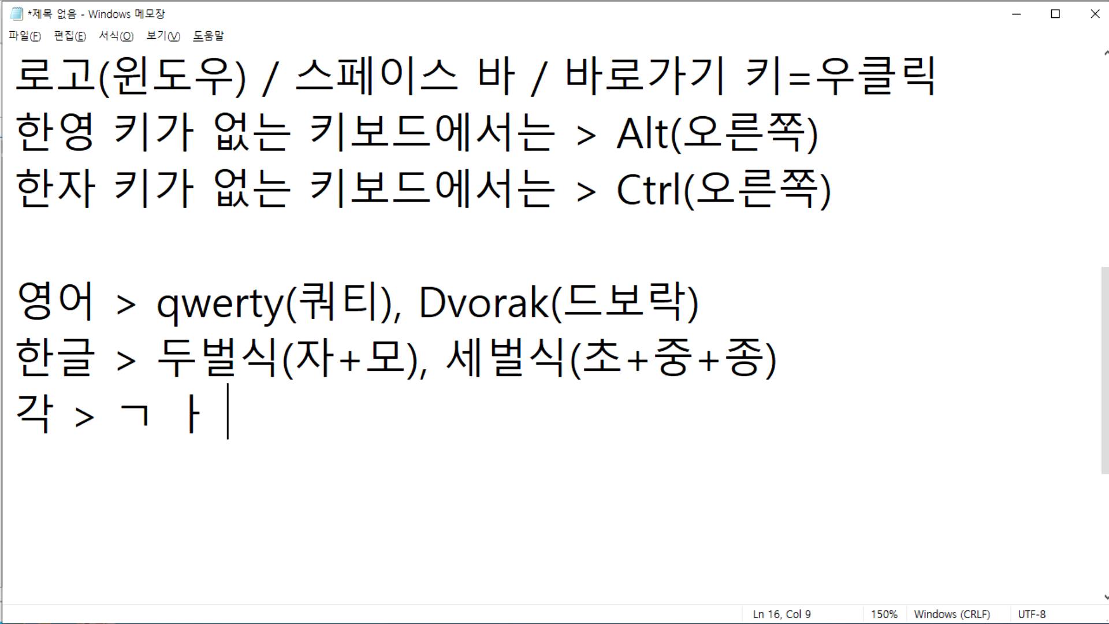
# Highlight the initial consonant ㄱ and the final consonant ㄱ one after the other in the 각 example line.
pyautogui.press('Left')
pyautogui.press('Left')
pyautogui.press('Left')
pyautogui.press('Left')
pyautogui.hotkey('shift', 'Left')
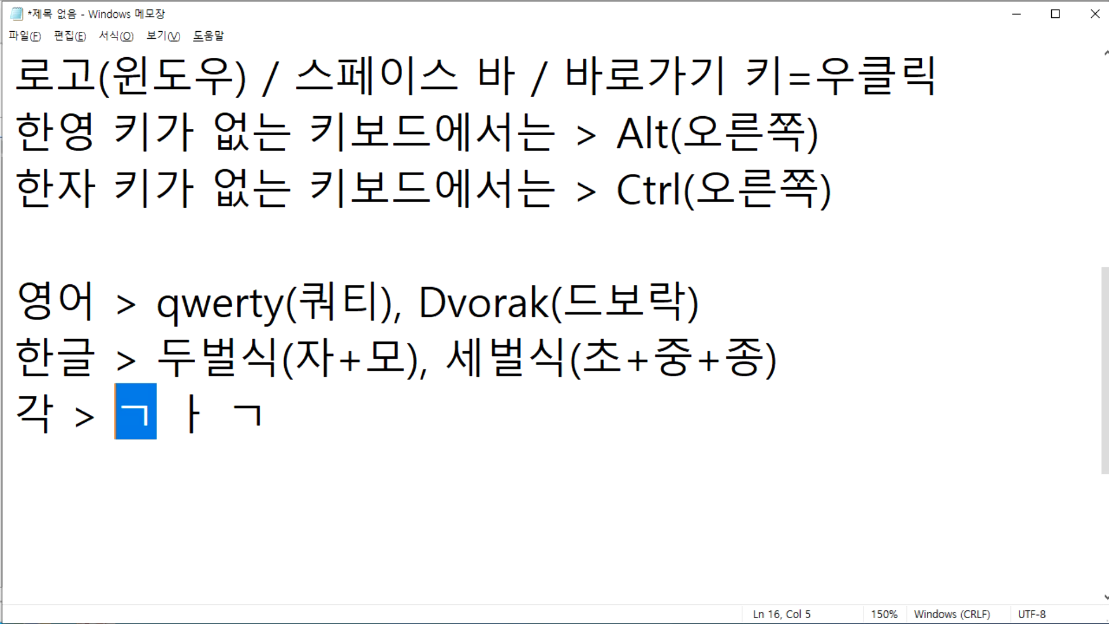
pyautogui.press('Right')
pyautogui.press('Right')
pyautogui.press('Right')
pyautogui.press('Right')
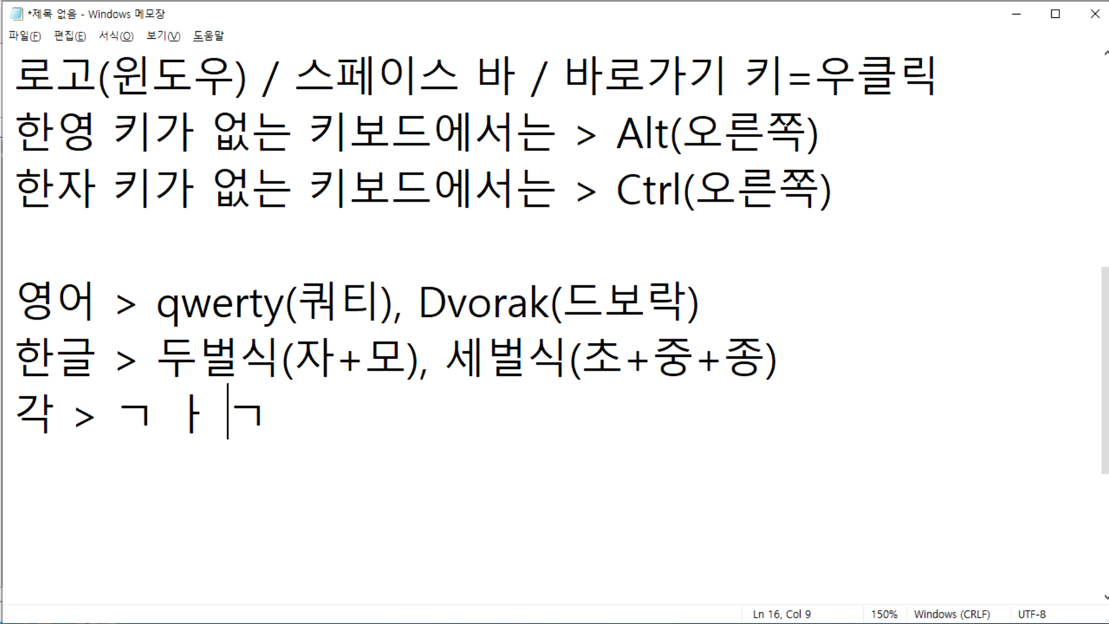
pyautogui.hotkey('shift', 'Right')
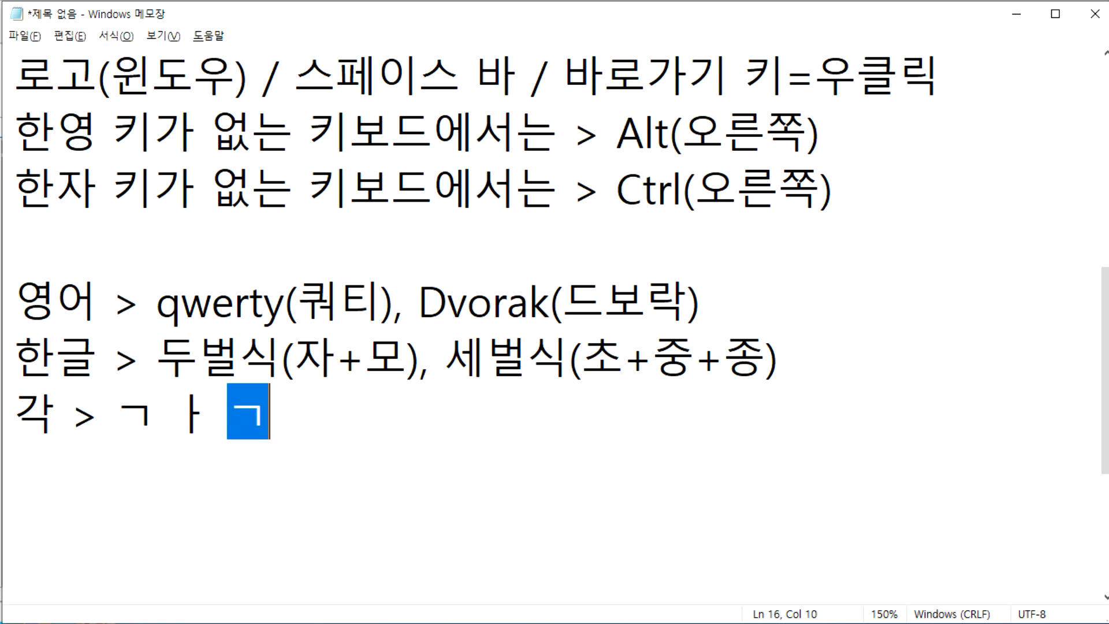
# Add a second example line "국 > ㄱ ㅜ ㄱ" below the 각 line.
pyautogui.press('Right')
pyautogui.press('Return')
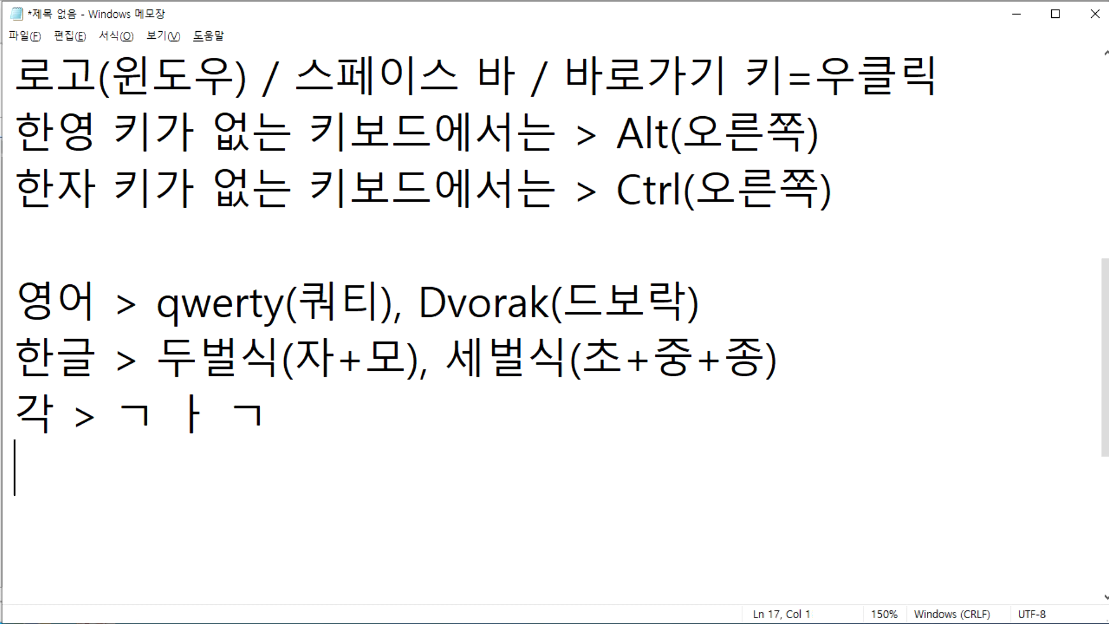
pyautogui.write('국 >')
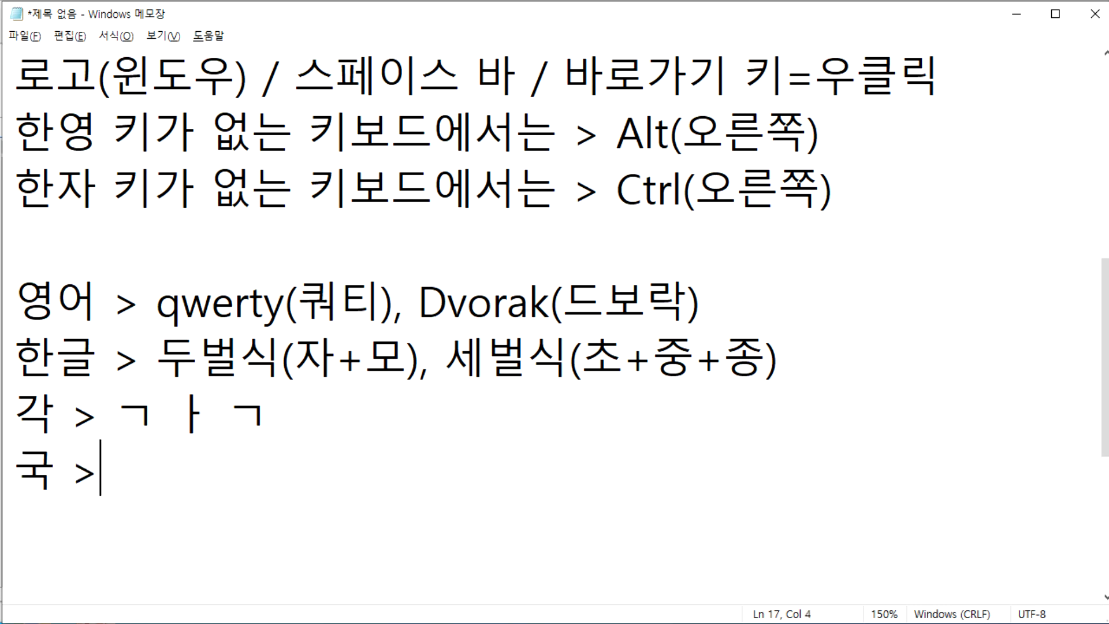
pyautogui.write(' ㄱ ㅜ ㄱ')
# Move through the 국 and 각 example lines and highlight the vowel ㅏ in the 각 line.
pyautogui.press('Left')
pyautogui.press('Left')
pyautogui.press('Left')
pyautogui.press('Left')
pyautogui.press('Left')
pyautogui.press('Left')
pyautogui.press('Left')
pyautogui.press('Left')
pyautogui.press('Up')
pyautogui.press('Left')
pyautogui.press('Right')
pyautogui.press('Right')
pyautogui.press('Right')
pyautogui.press('Right')
pyautogui.press('Right')
pyautogui.press('Right')
pyautogui.press('Right')
pyautogui.press('Right')
pyautogui.press('Left')
pyautogui.press('Left')
pyautogui.hotkey('shift', 'Right')
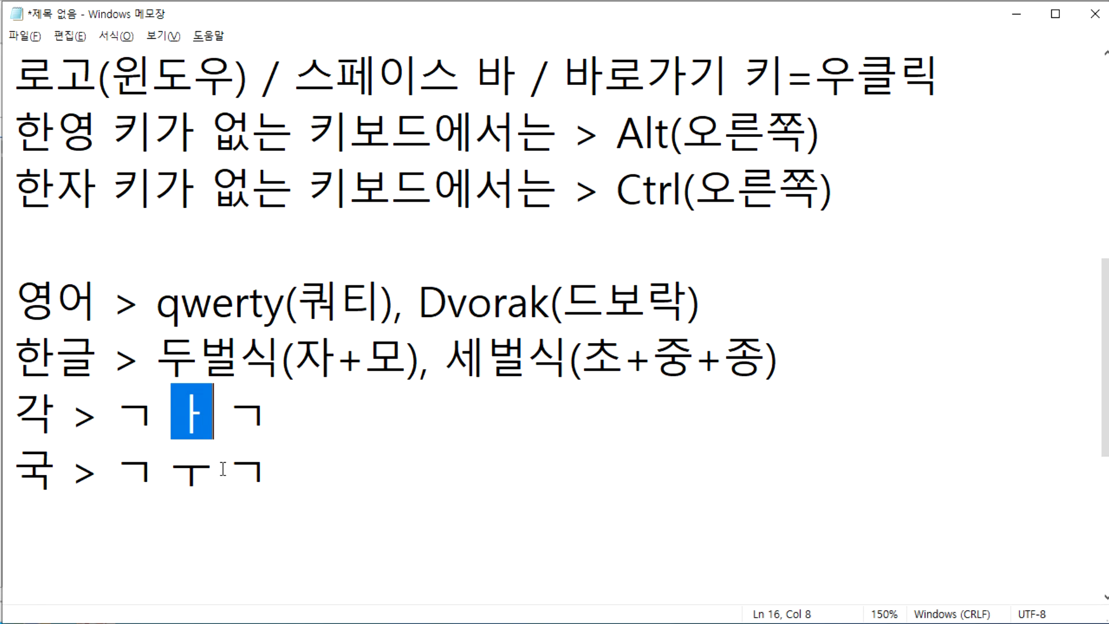
# Place the cursor before 세벌식 in the 한글 line, and add a new line at the end of the notes.
pyautogui.press('Up')
pyautogui.press('Right')
pyautogui.press('Right')
pyautogui.press('Right')
pyautogui.press('Right')
pyautogui.press('Right')
pyautogui.press('Right')
pyautogui.press('Right')
pyautogui.press('Right')
pyautogui.press('Right')
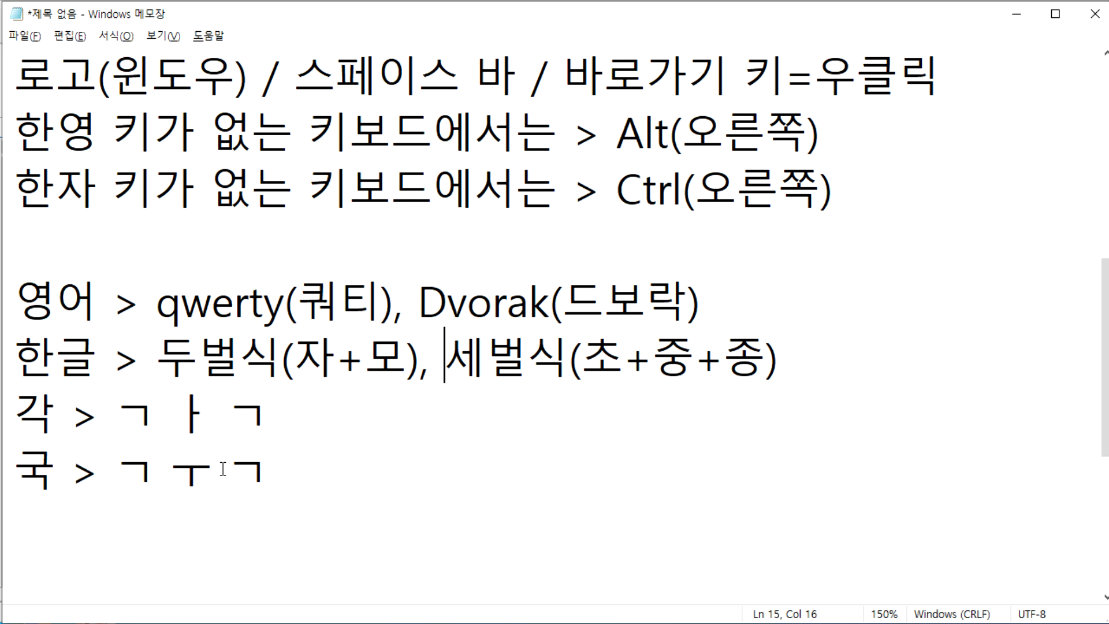
pyautogui.hotkey('ctrl', 'End')
pyautogui.press('Return')
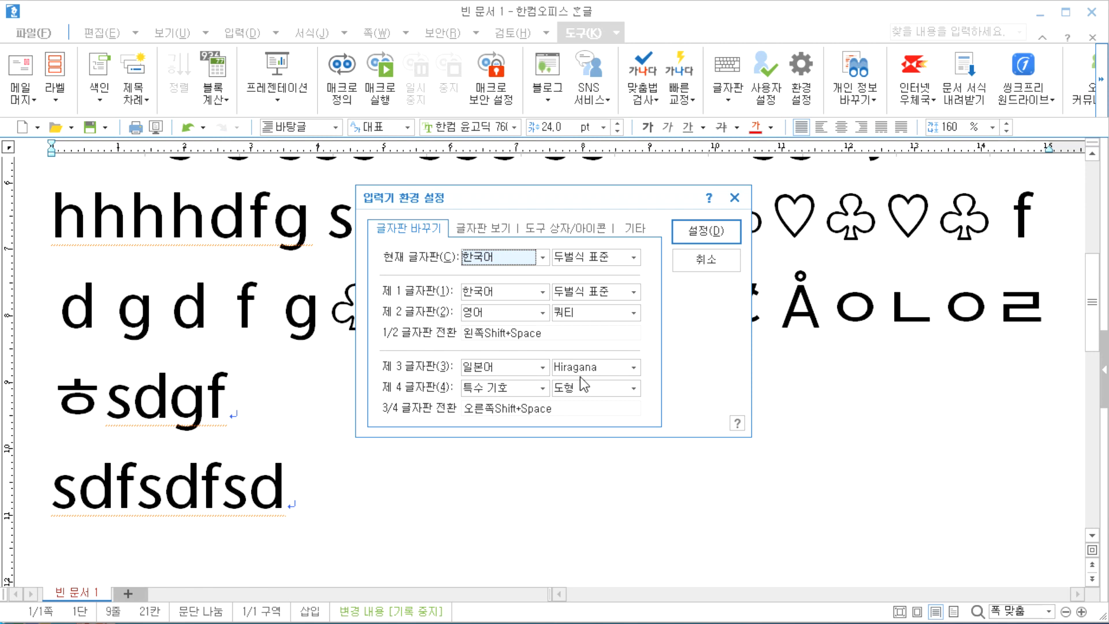
# Switch to Hangul, cancel the open keyboard settings and add blank lines at the end of the document for typing.
pyautogui.click(696, 261)
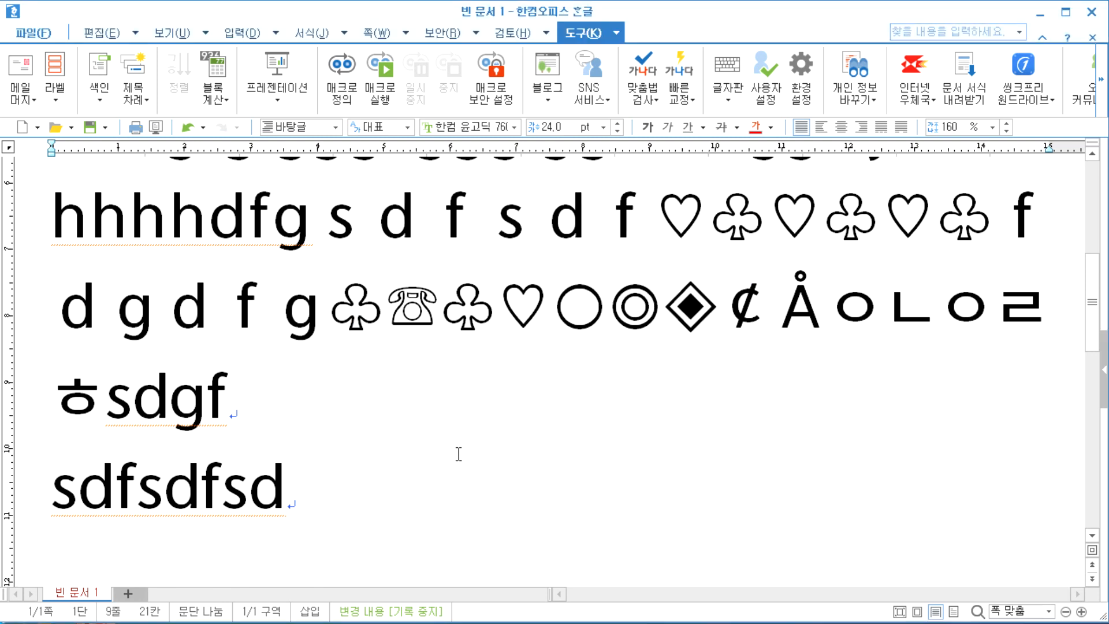
pyautogui.scroll(-2, 458, 454)
pyautogui.press('Return')
pyautogui.press('Return')
pyautogui.press('Return')
pyautogui.press('Return')
pyautogui.scroll(-1, 349, 395)
pyautogui.click(131, 259)
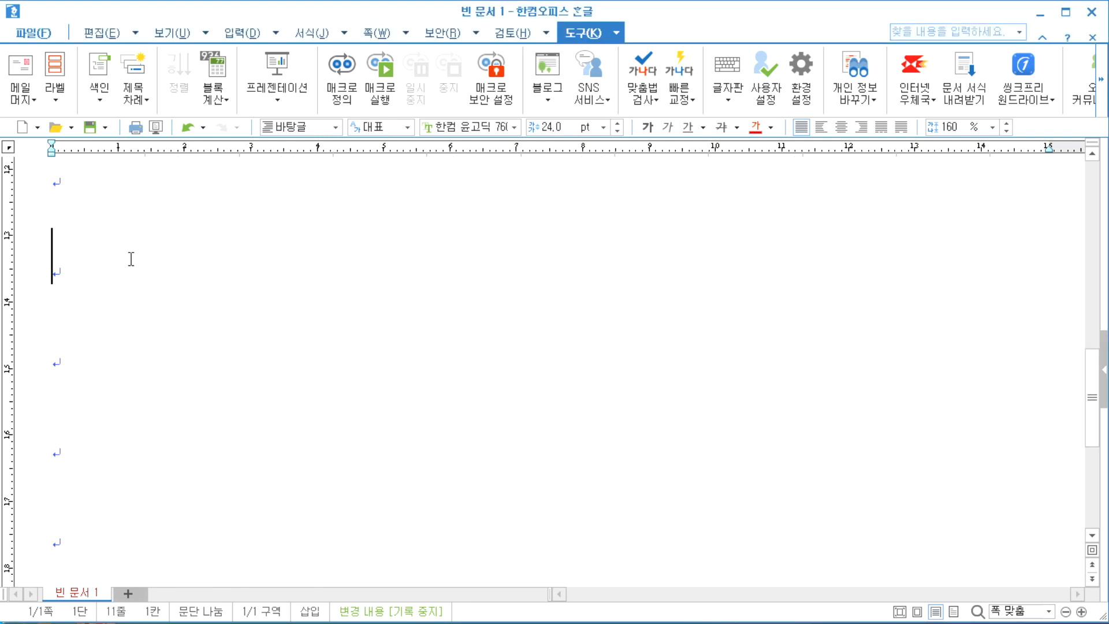
# Enter the full-width characters "ghd2fsd" on the blank line with the Japanese keyboard active.
pyautogui.write('g')
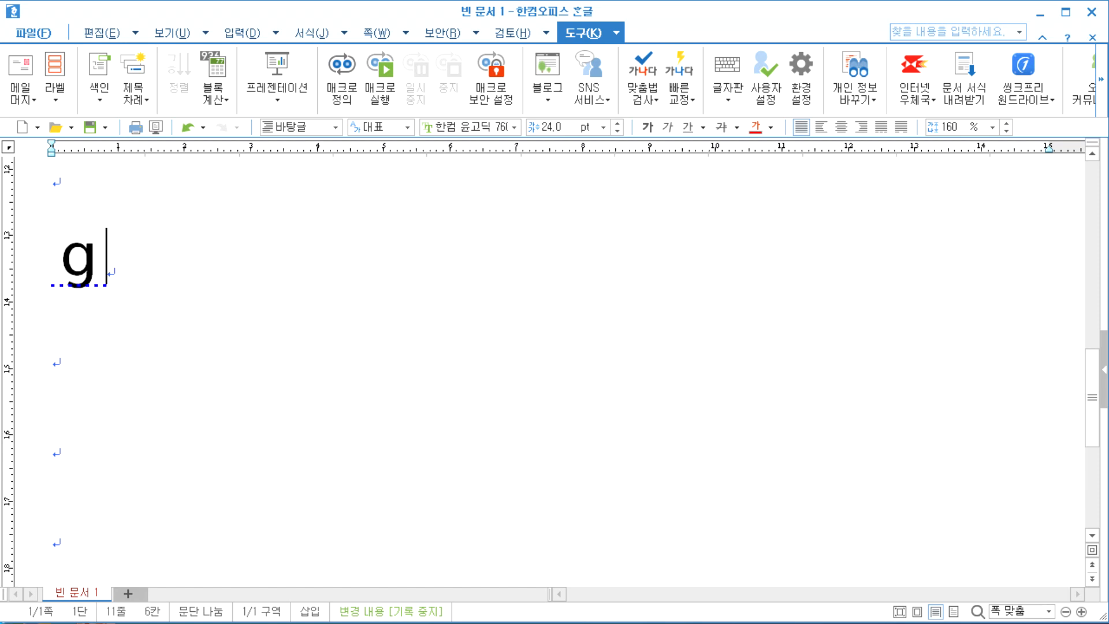
pyautogui.write('hd2fsd')
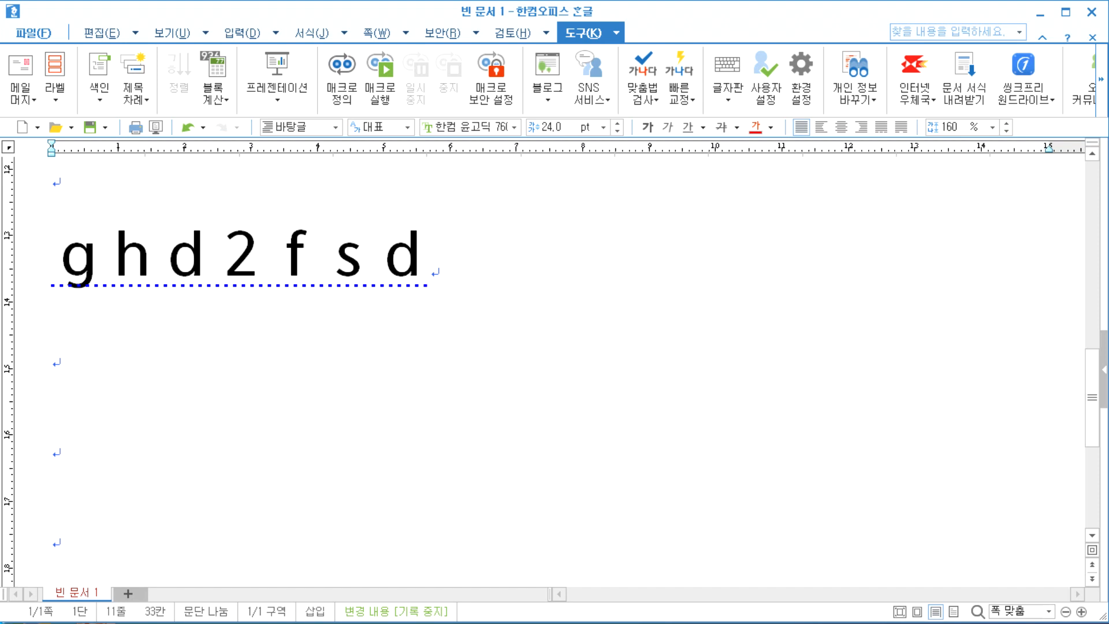
pyautogui.write('hiraka')
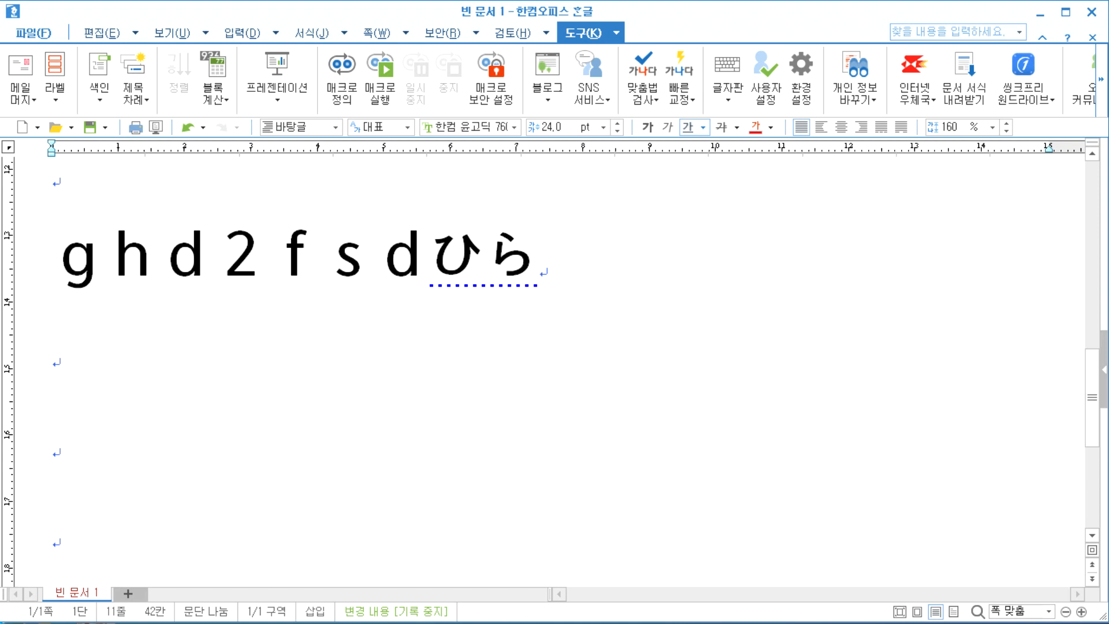
pyautogui.write('na')
pyautogui.press('Left')
pyautogui.press('Left')
pyautogui.press('Left')
pyautogui.press('Left')
pyautogui.press('space')
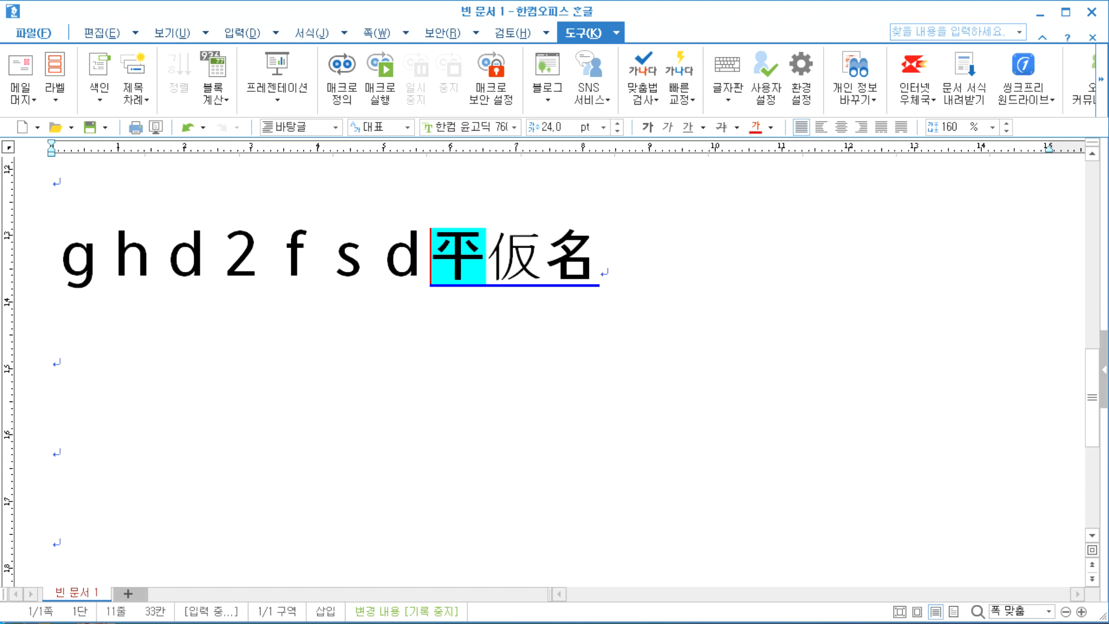
pyautogui.press('Right')
pyautogui.press('Left')
pyautogui.hotkey('ctrl', 'z')
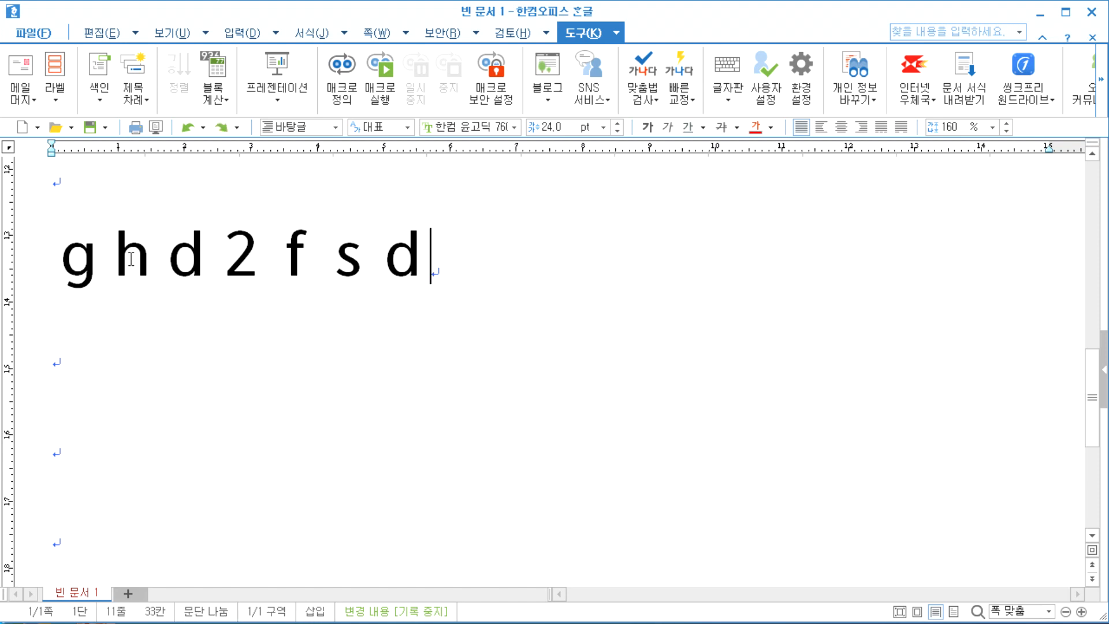
# Enter ひらかな on the line below "ghd2fsd", preview its kanji conversion and commit it as hiragana.
pyautogui.press('Return')
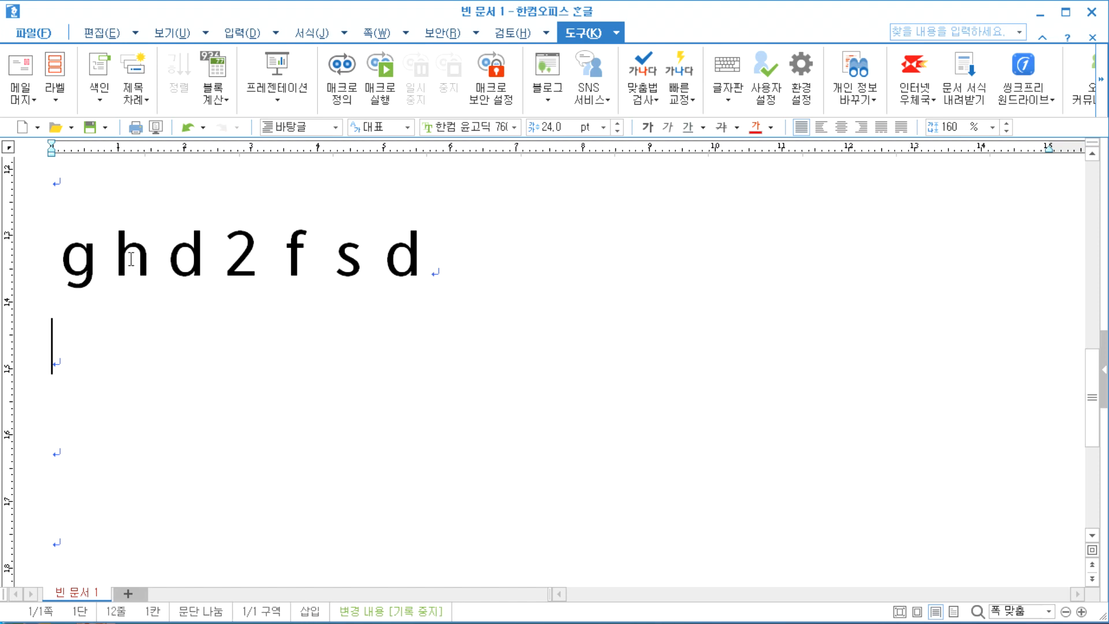
pyautogui.write('hiraka')
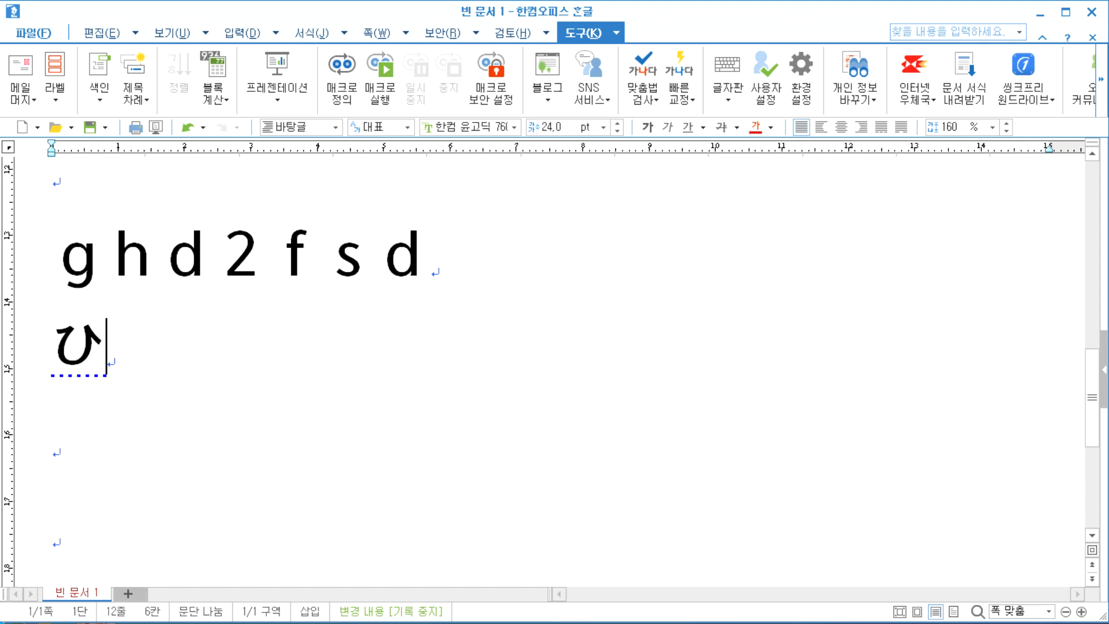
pyautogui.write('na')
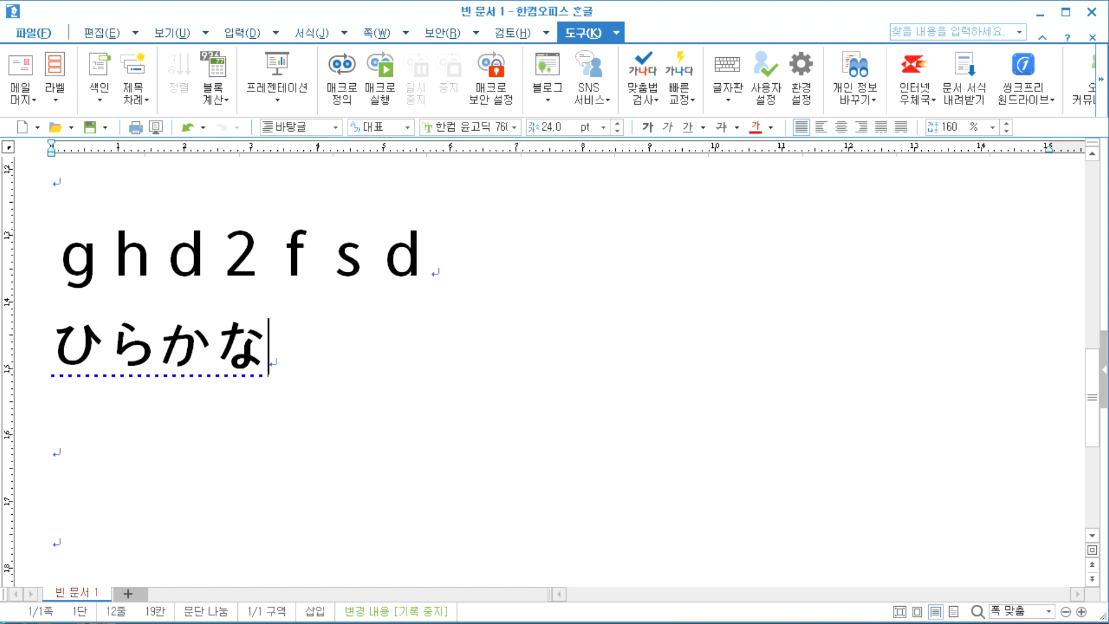
pyautogui.press('space')
pyautogui.press('space')
pyautogui.press('Escape')
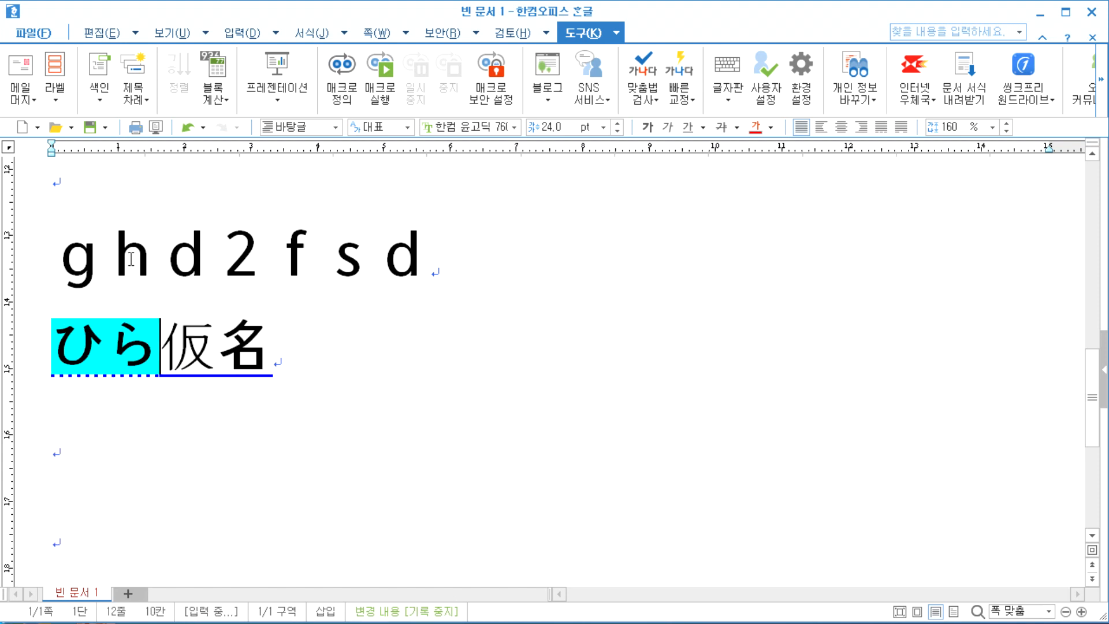
pyautogui.press('Escape')
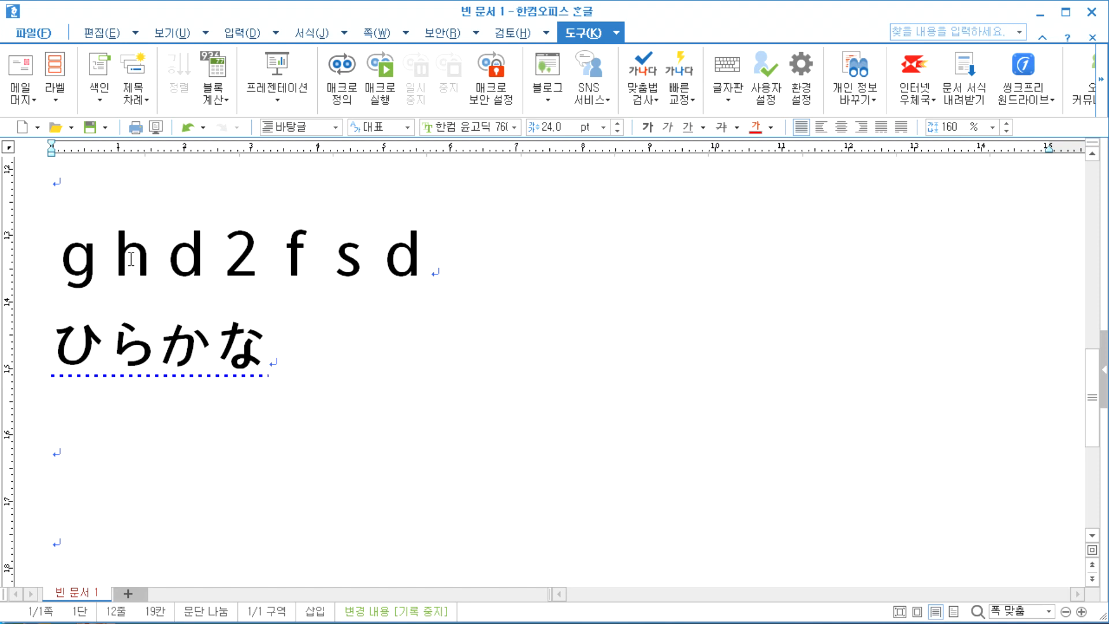
pyautogui.press('Return')
# Enter さよなら in hiragana directly after ひらかな.
pyautogui.write('sa')
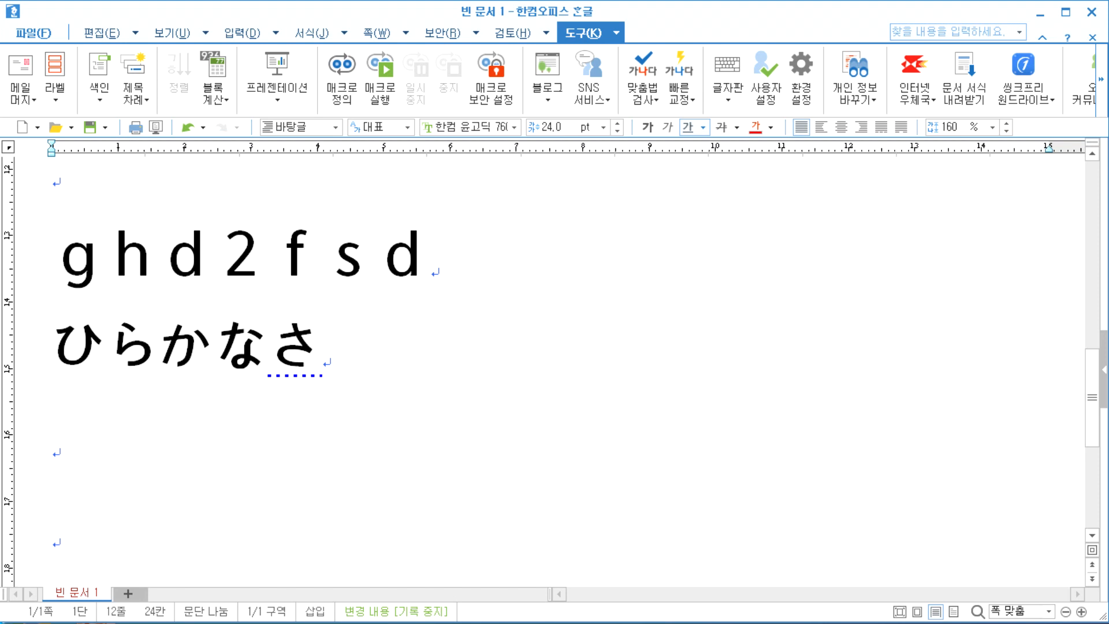
pyautogui.write('yo')
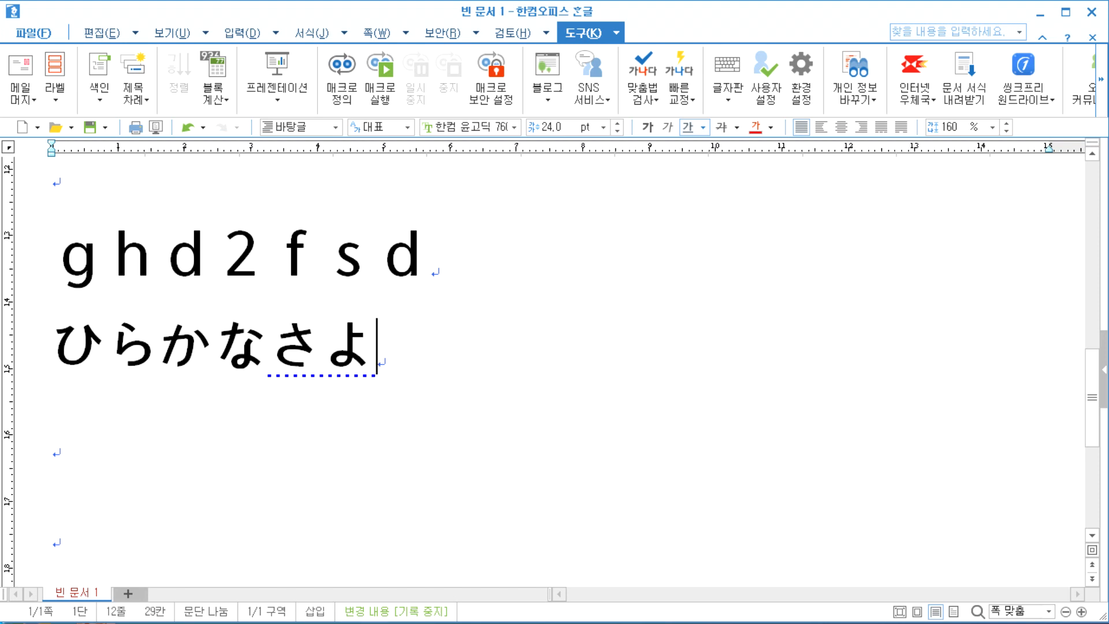
pyautogui.write('na')
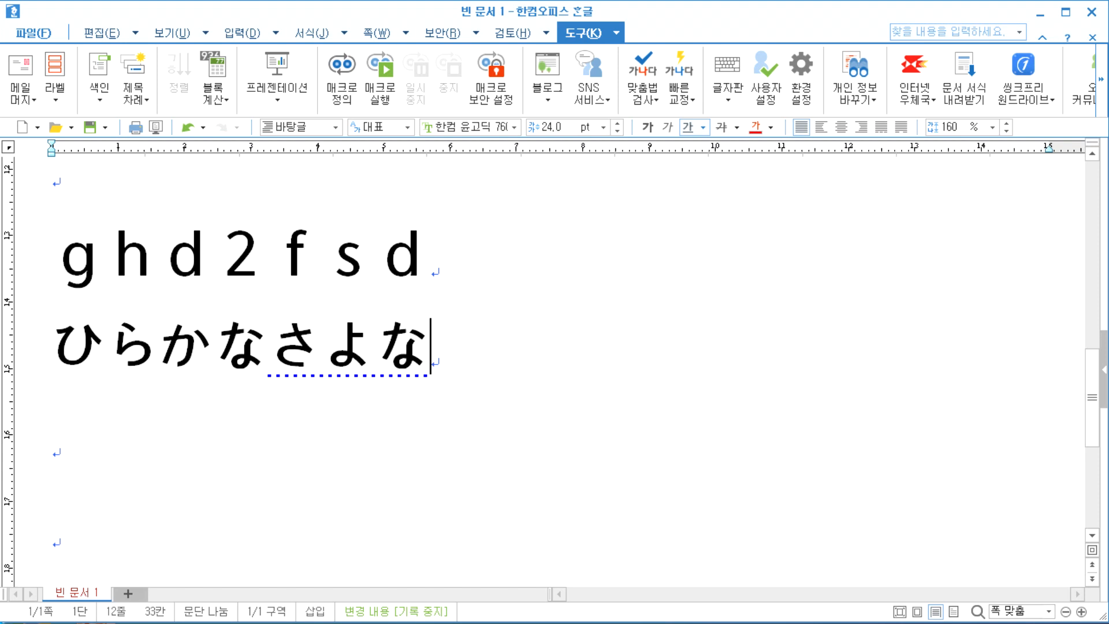
pyautogui.write('ra')
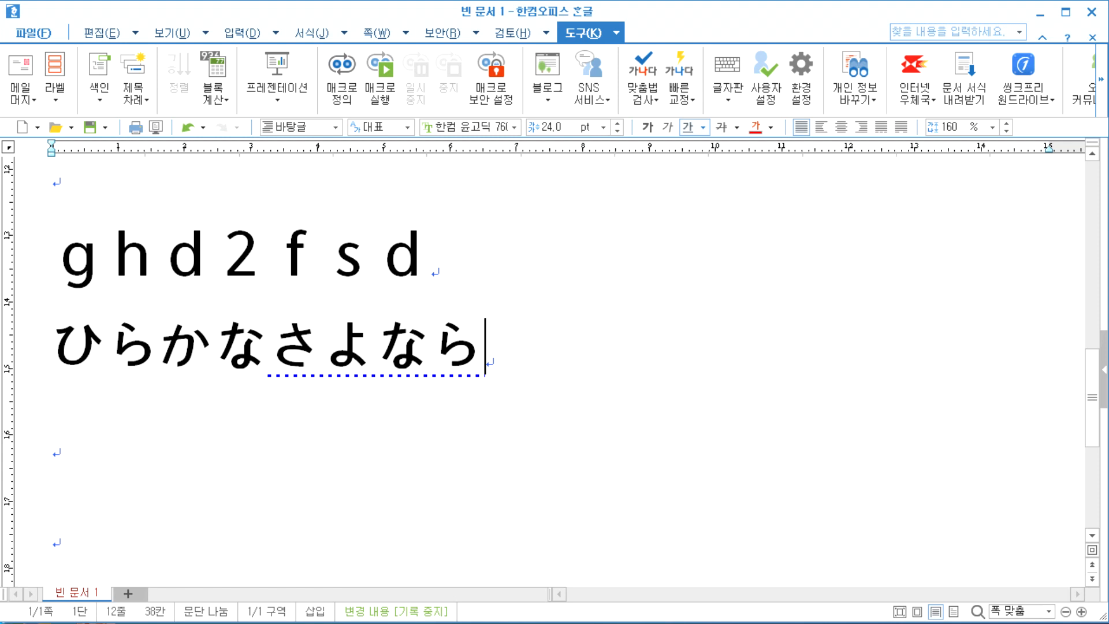
pyautogui.press('Left')
pyautogui.press('Left')
pyautogui.press('Left')
pyautogui.press('Left')
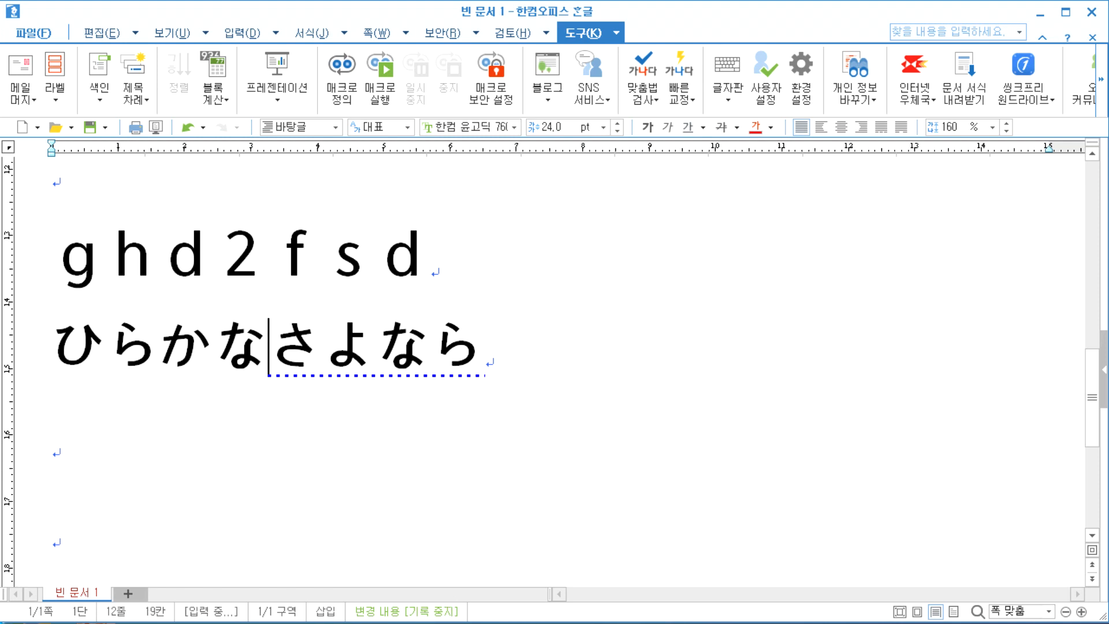
pyautogui.press('Right')
pyautogui.press('Right')
pyautogui.press('Right')
pyautogui.press('Right')
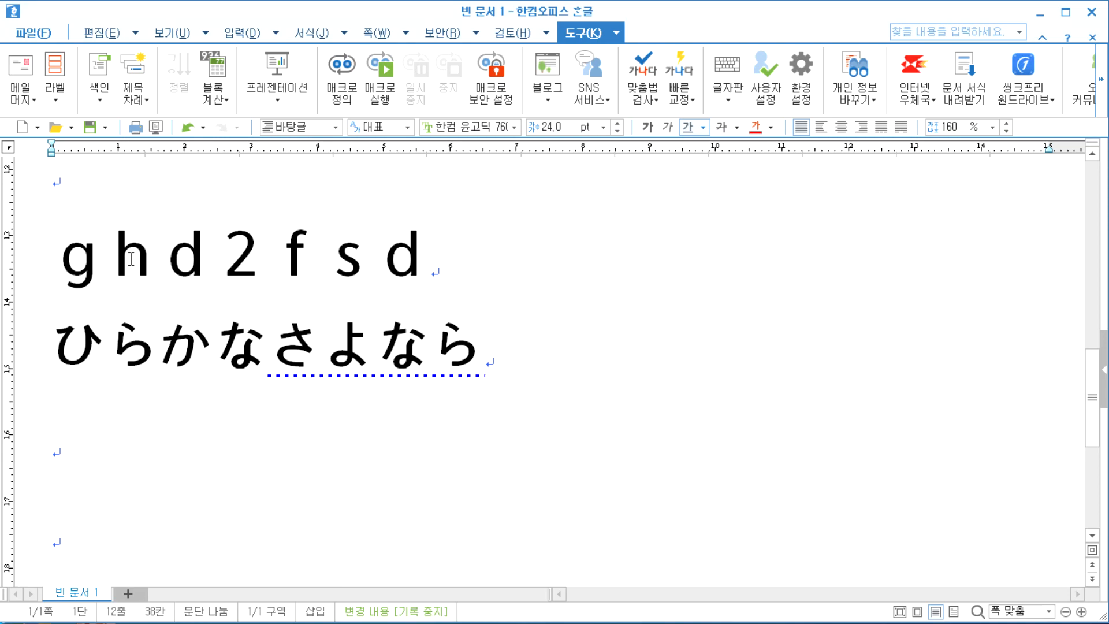
pyautogui.hotkey('alt', 'Tab')
pyautogui.hotkey('alt', 'Tab')
# Set the third keyboard (제 3 글자판) to the Japanese ひらがな layout and apply the setting.
pyautogui.click(725, 83)
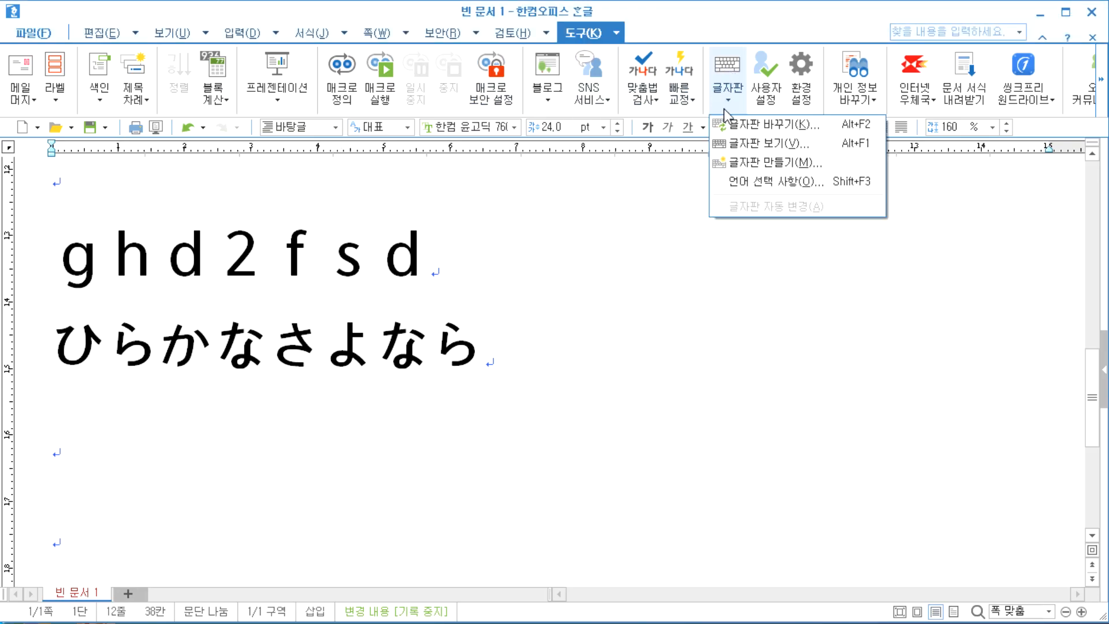
pyautogui.click(737, 125)
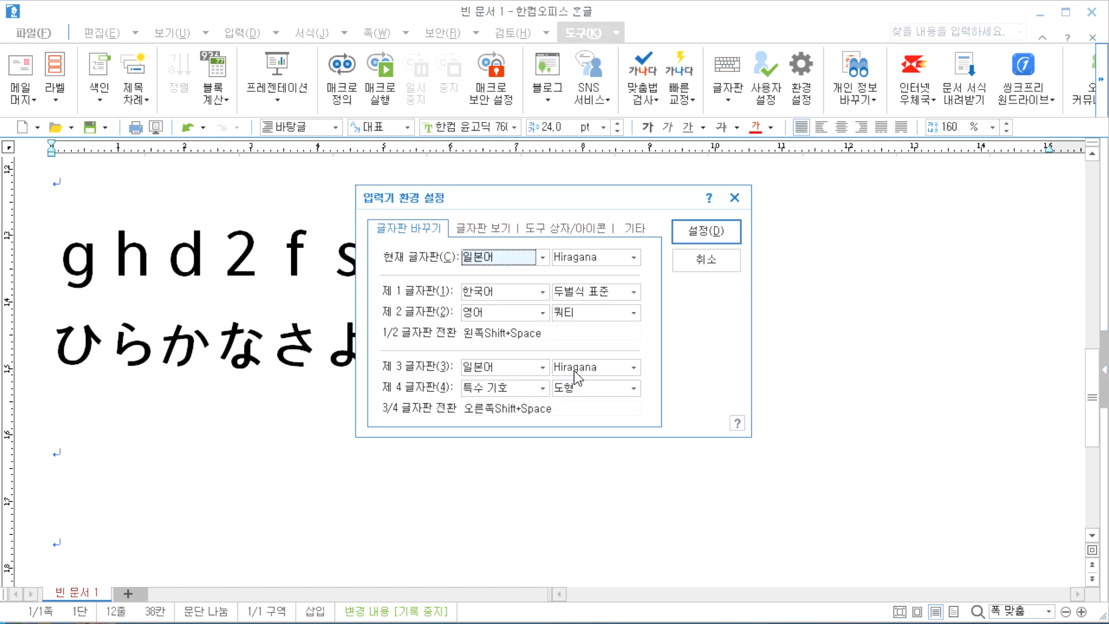
pyautogui.click(576, 378)
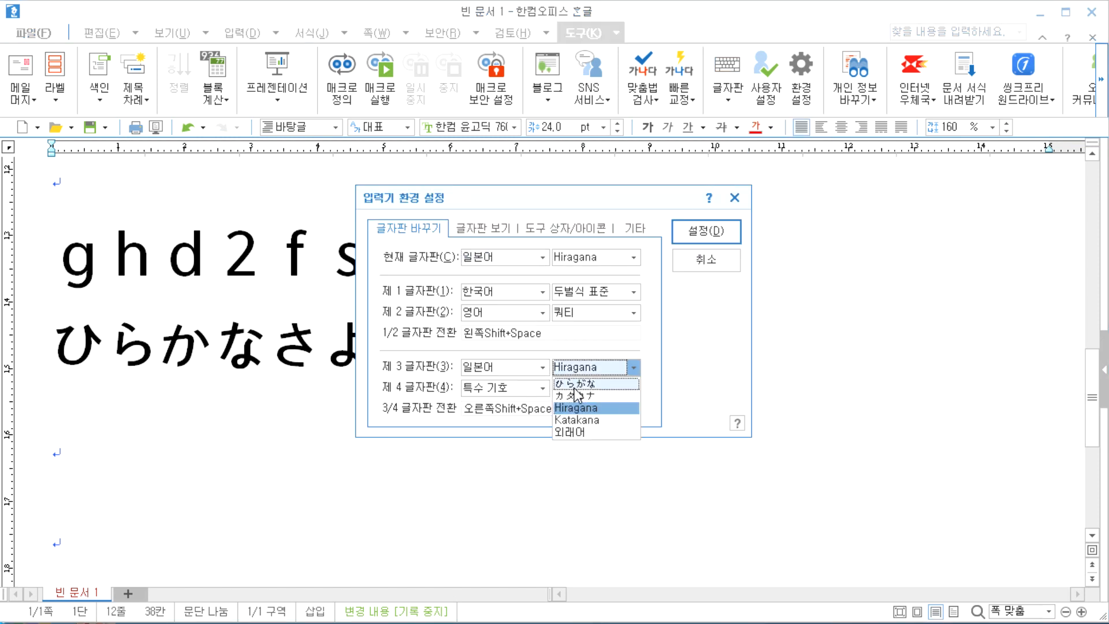
pyautogui.click(576, 392)
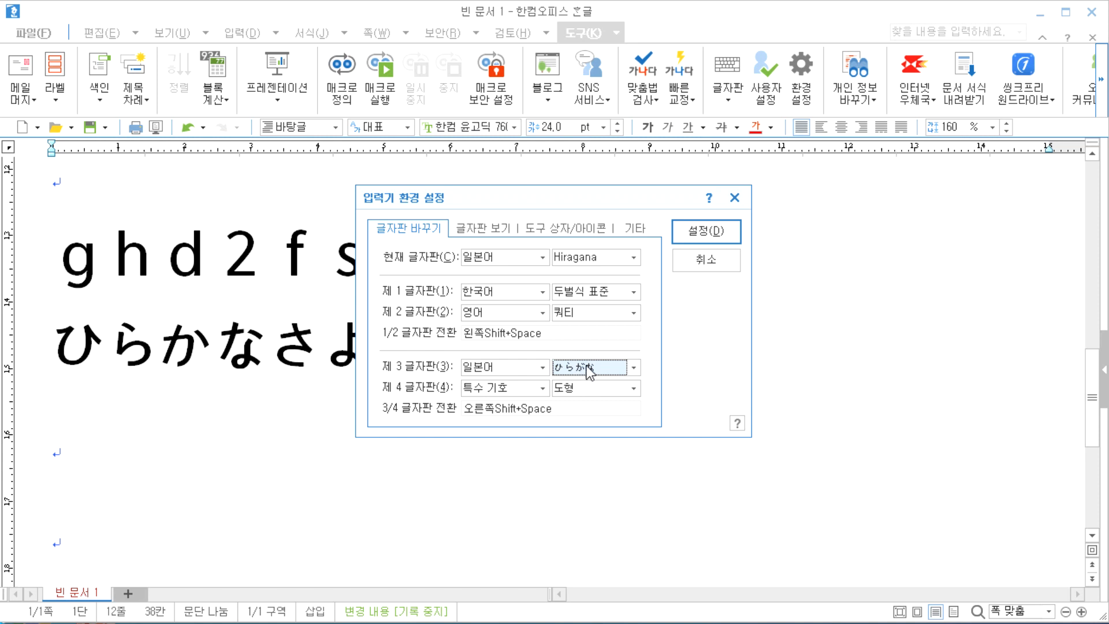
pyautogui.click(587, 366)
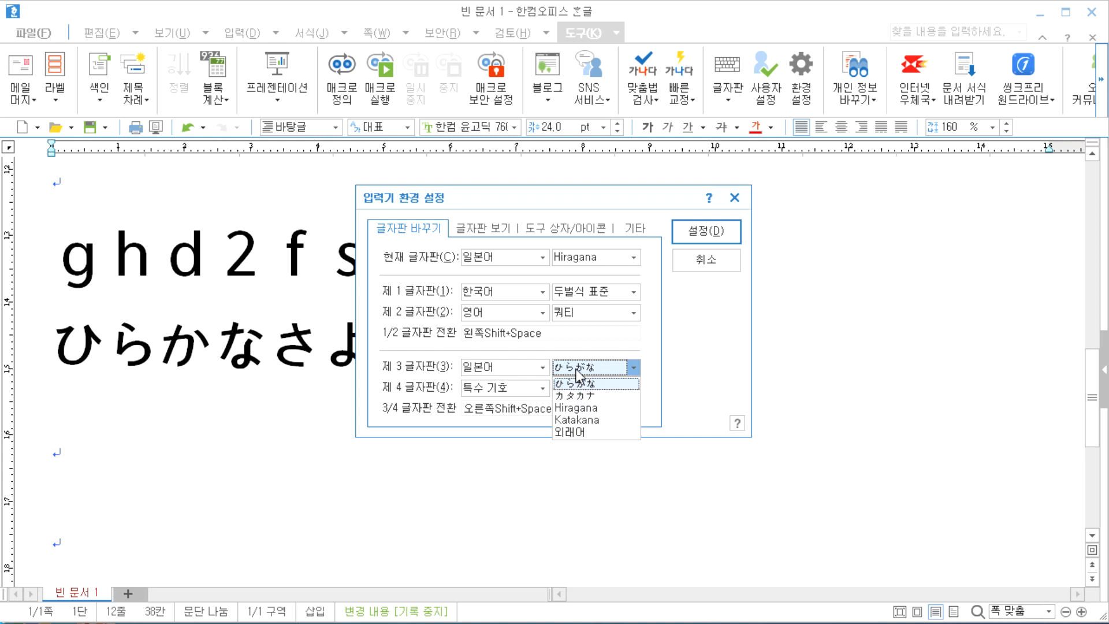
pyautogui.click(706, 230)
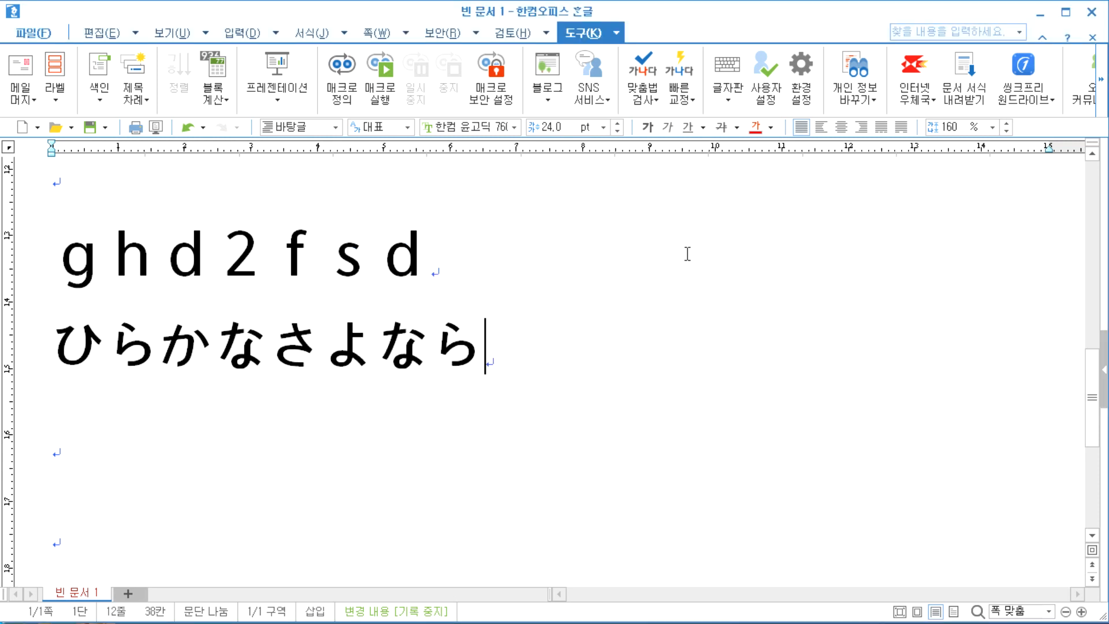
# Enter full-width "sdfsdf" followed by としはきしはとしは directly after さよなら.
pyautogui.write('sdfsdf')
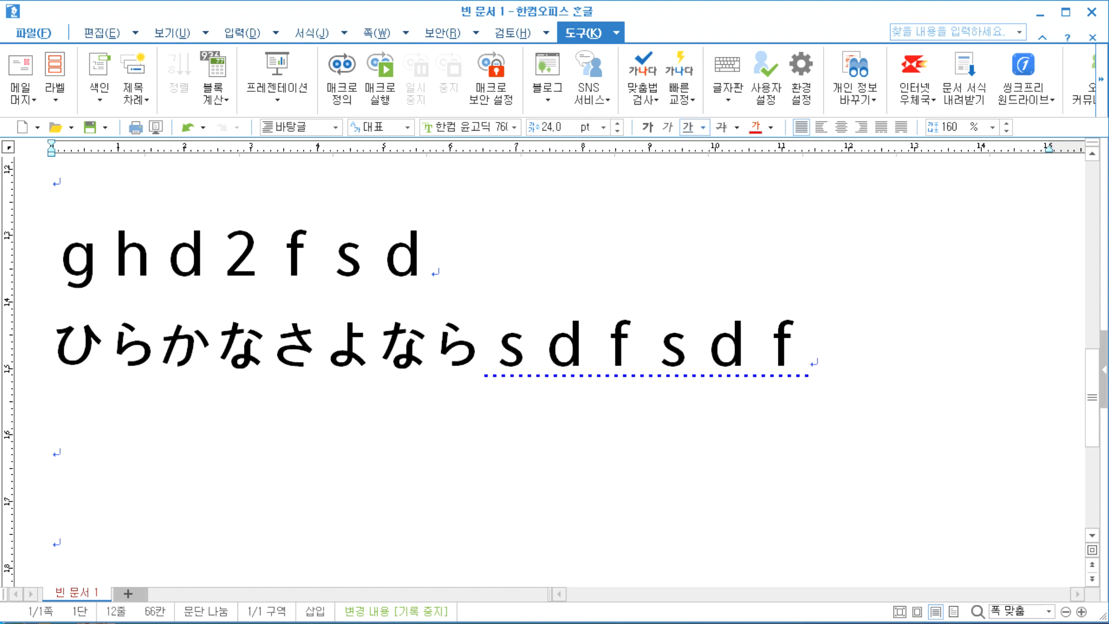
pyautogui.write('としはき')
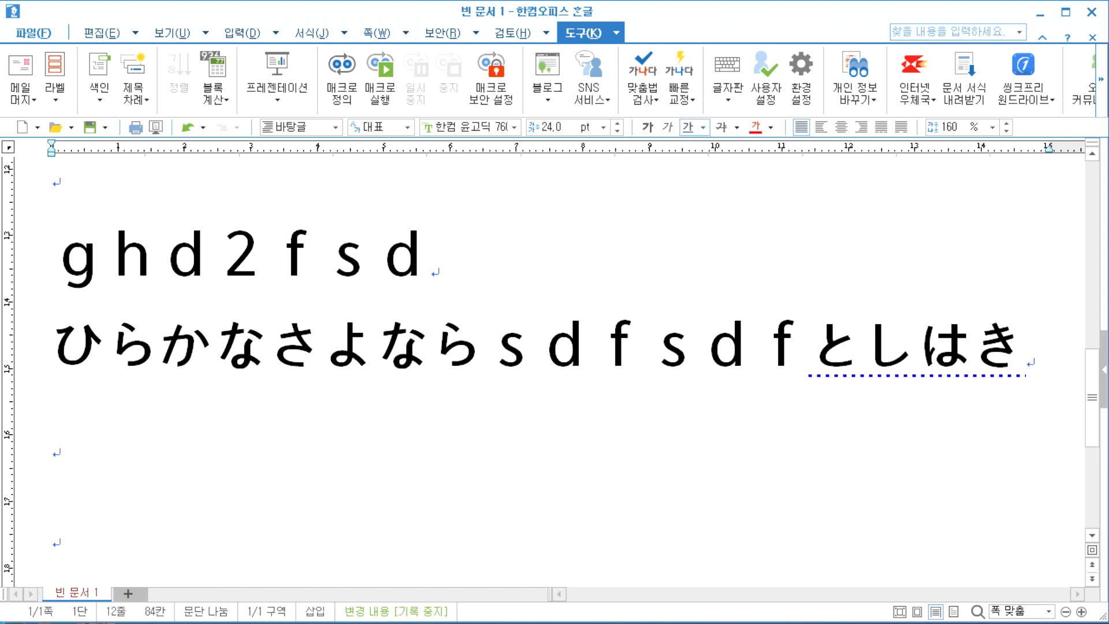
pyautogui.write('しはとしは')
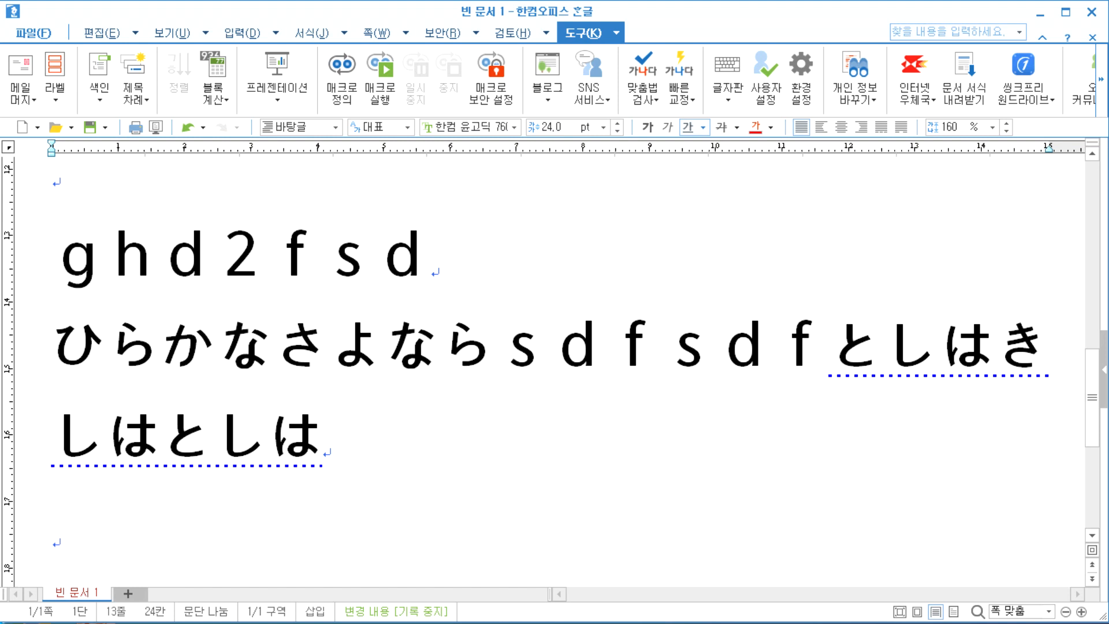
# Change the third keyboard's Japanese layout to Katakana and apply the setting.
pyautogui.click(726, 109)
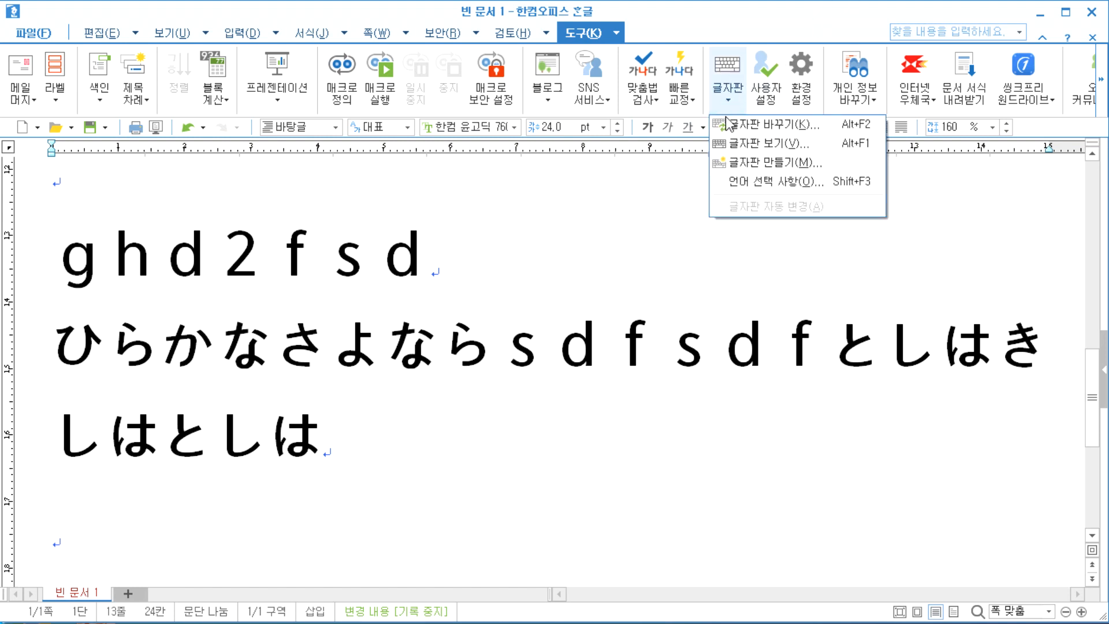
pyautogui.click(751, 116)
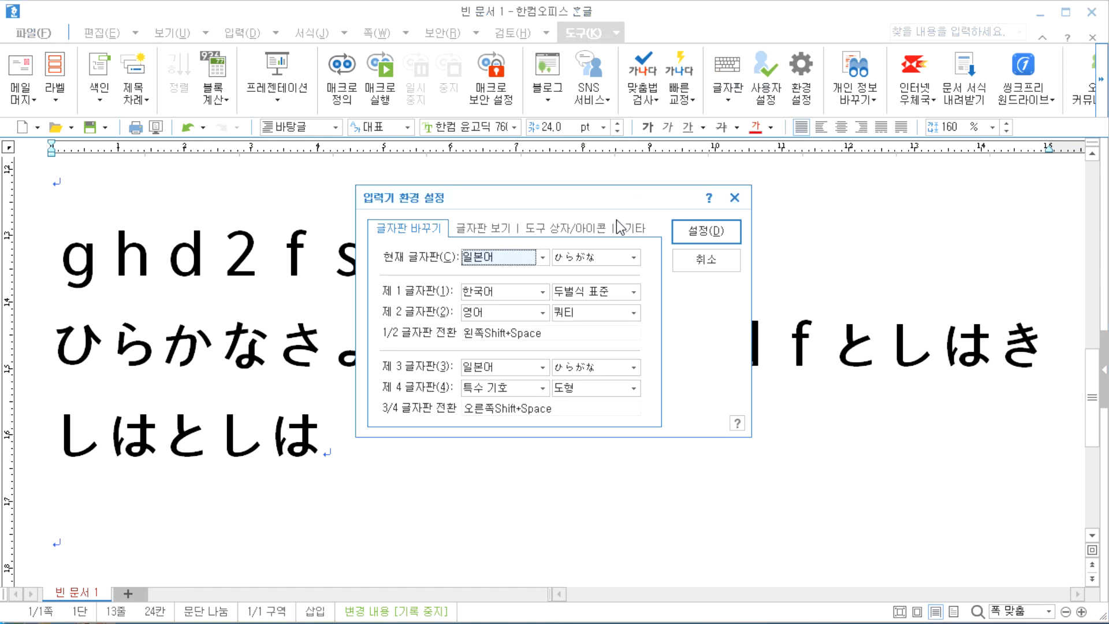
pyautogui.click(590, 369)
pyautogui.click(578, 409)
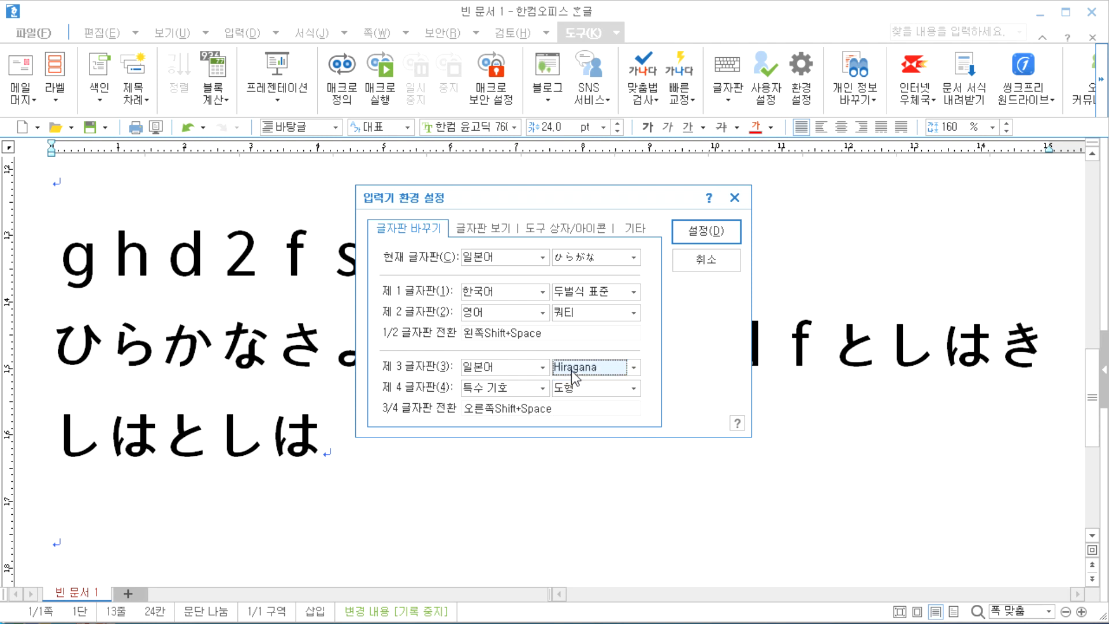
pyautogui.click(572, 375)
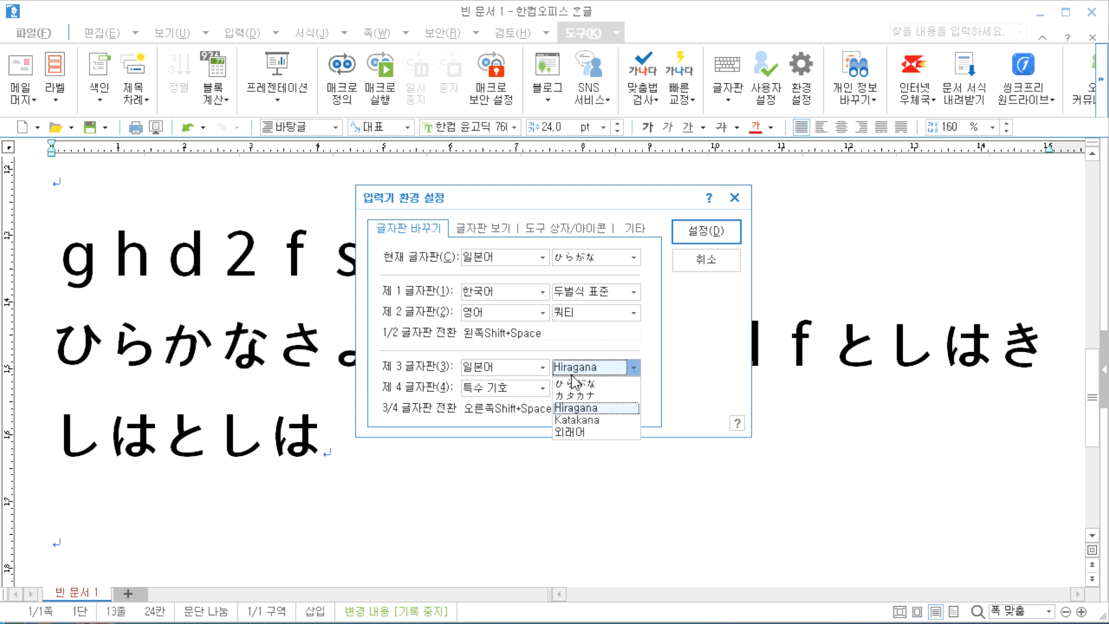
pyautogui.click(575, 420)
pyautogui.click(716, 234)
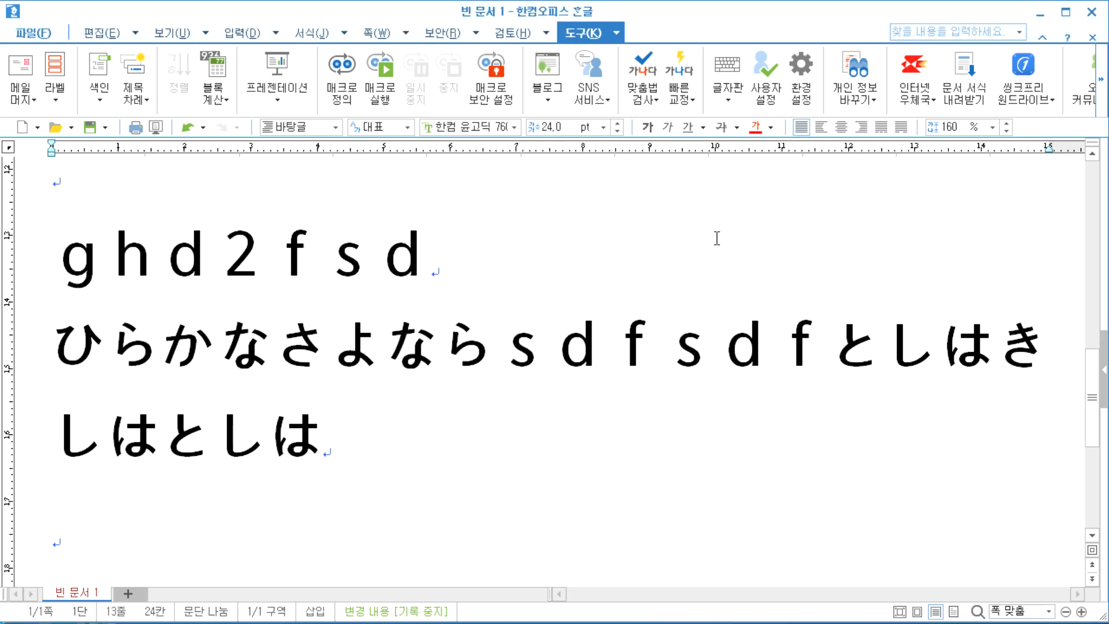
# Enter とちんらみちすち at the end of the kana text and commit it.
pyautogui.write('とちんら')
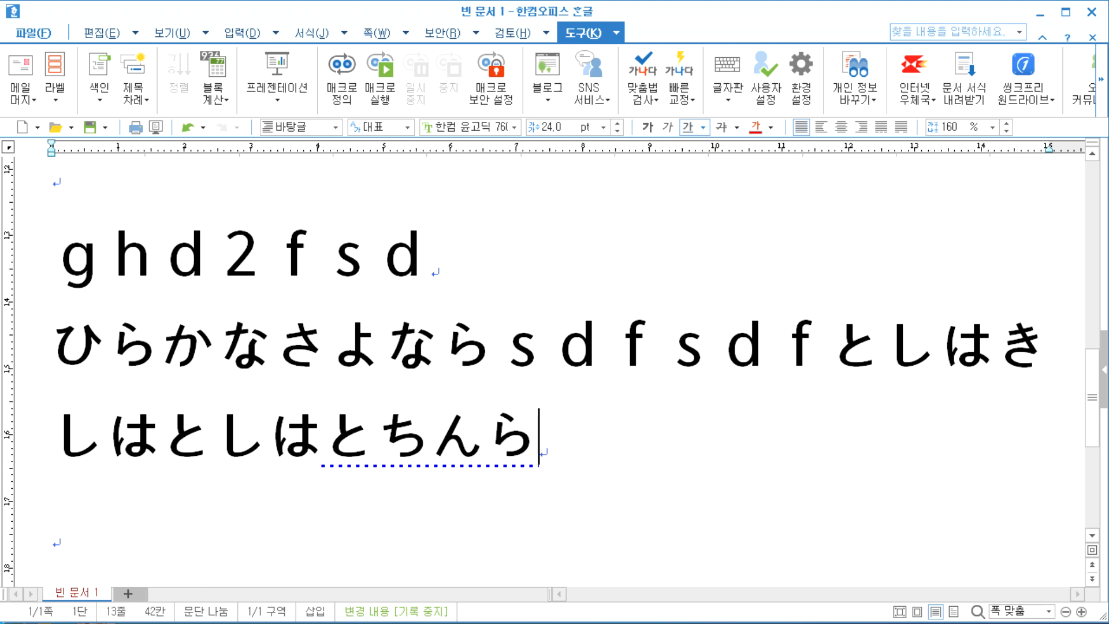
pyautogui.write('みちすち')
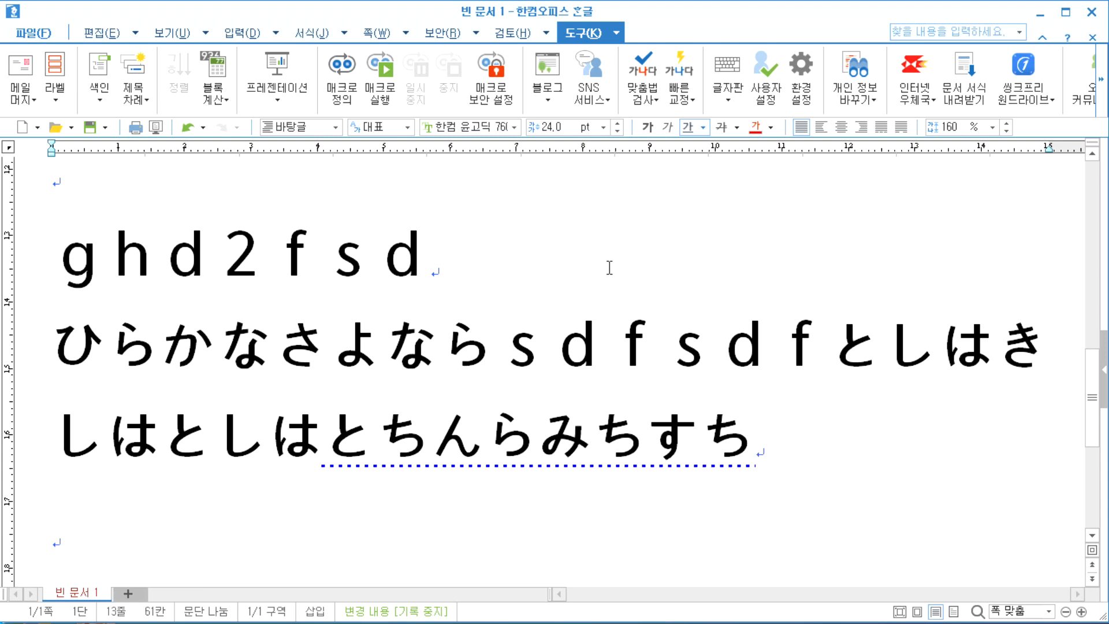
pyautogui.press('Return')
# Examine the layout and language choices for the fourth keyboard (제 4 글자판) and leave the settings without changes.
pyautogui.click(728, 93)
pyautogui.click(730, 102)
pyautogui.click(731, 102)
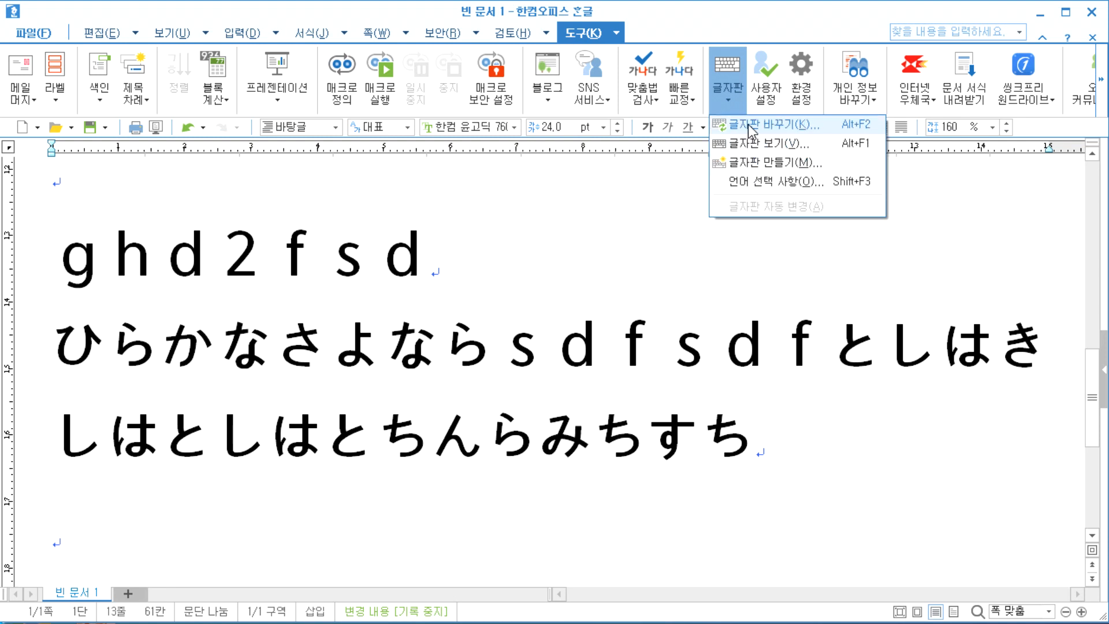
pyautogui.click(747, 123)
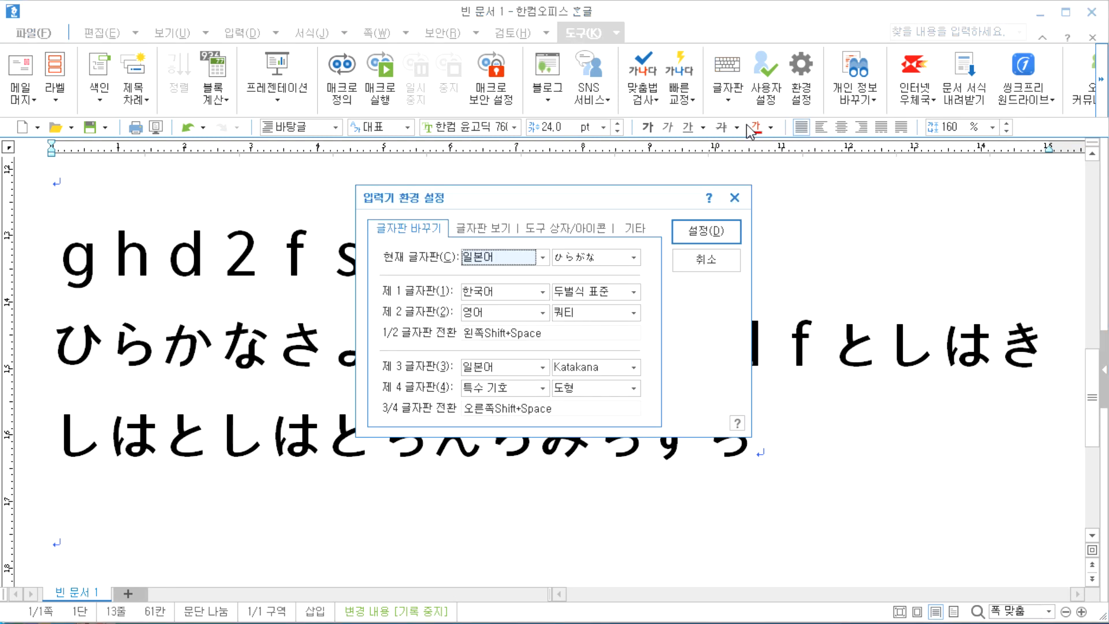
pyautogui.click(570, 383)
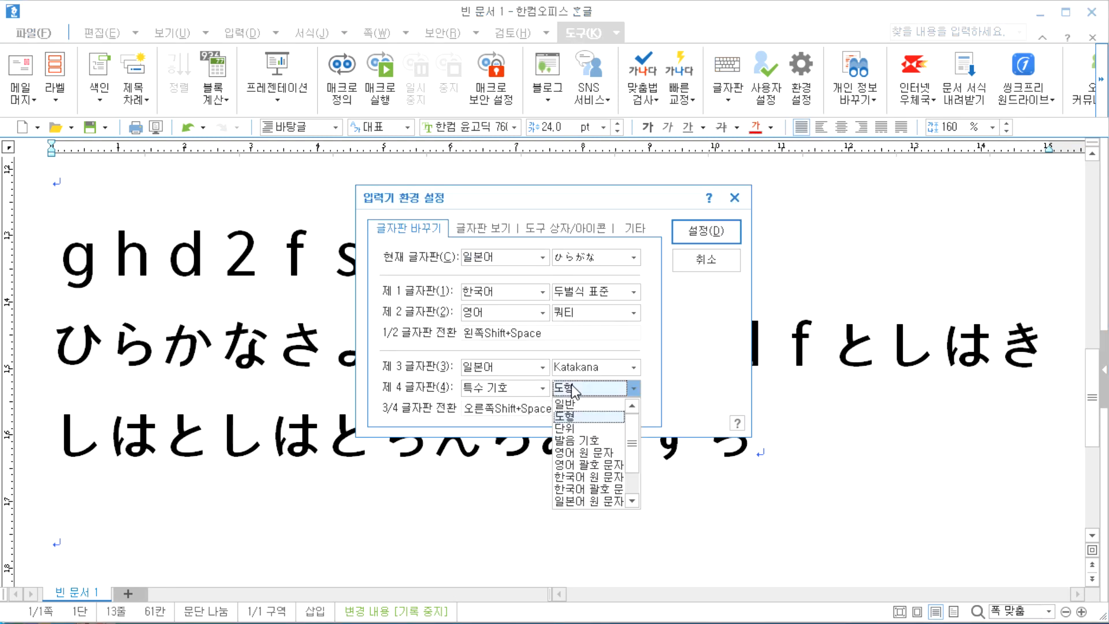
pyautogui.click(486, 391)
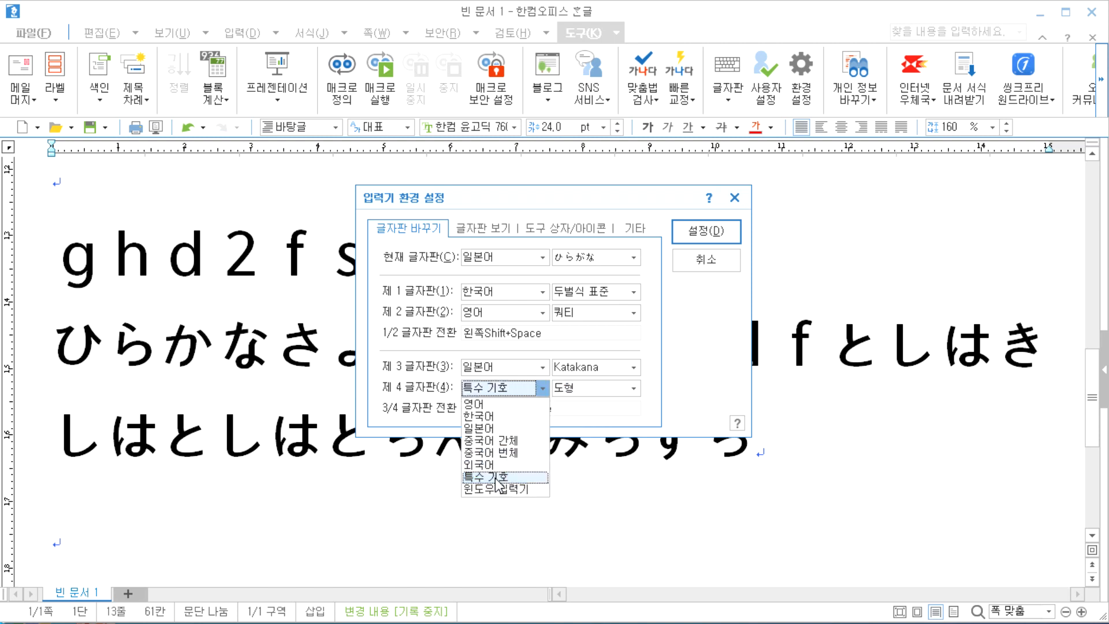
pyautogui.click(698, 262)
# Enter "sdfsdf" in half-width English letters after みちすち and start a new line.
pyautogui.write('sdfsdf')
pyautogui.press('Return')
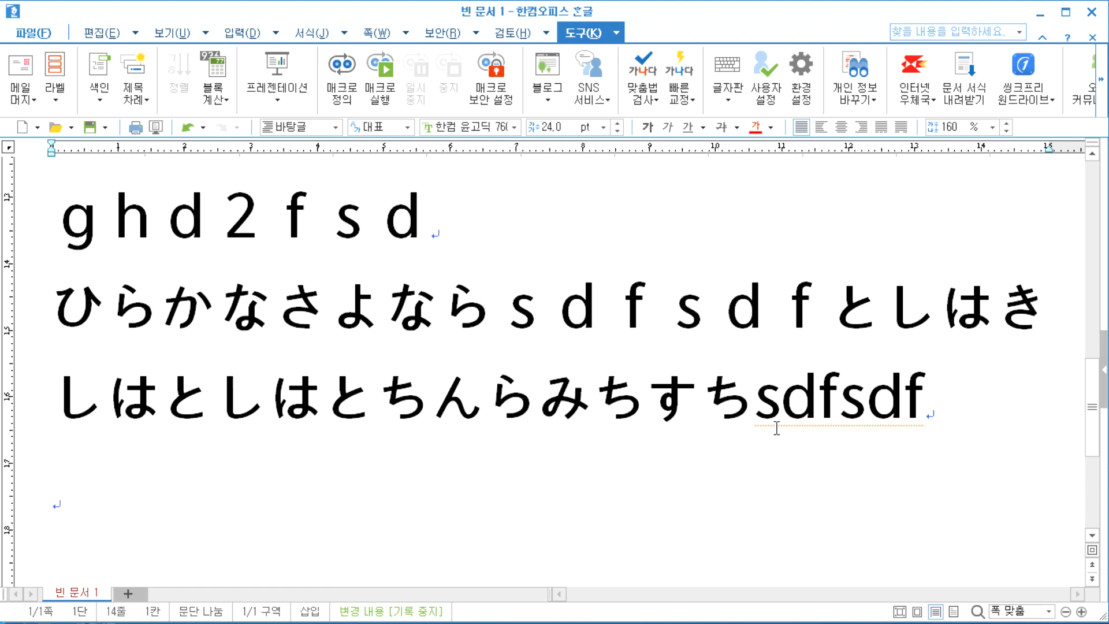
# Turn on the keyboard layout view (글자판 보기) and place the cursor within the kana of the line ending in "sdfsdf".
pyautogui.click(727, 92)
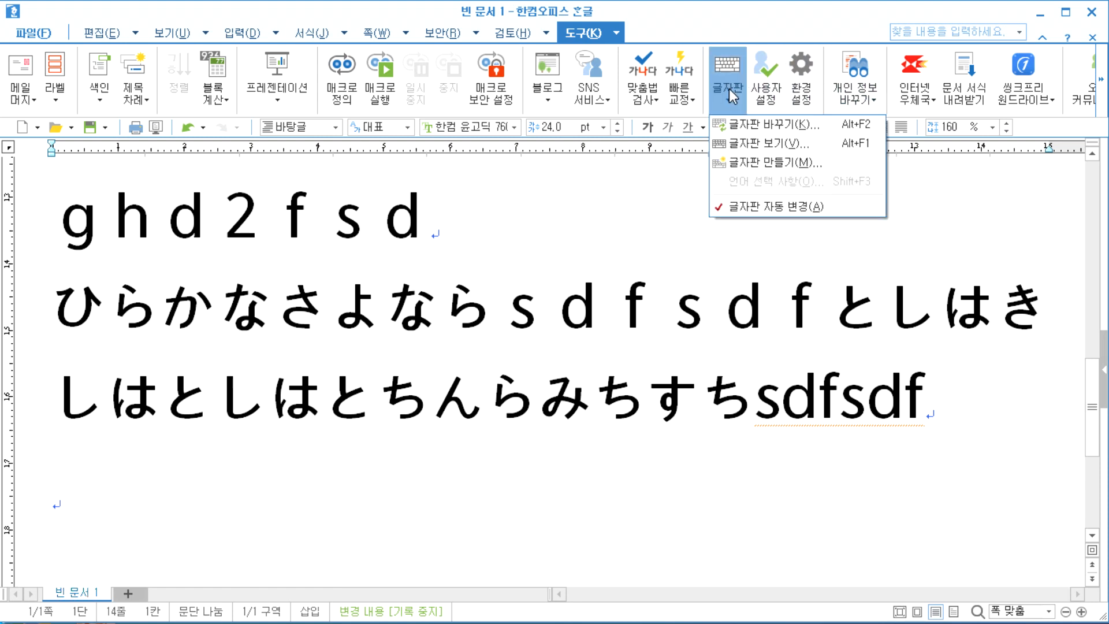
pyautogui.click(750, 143)
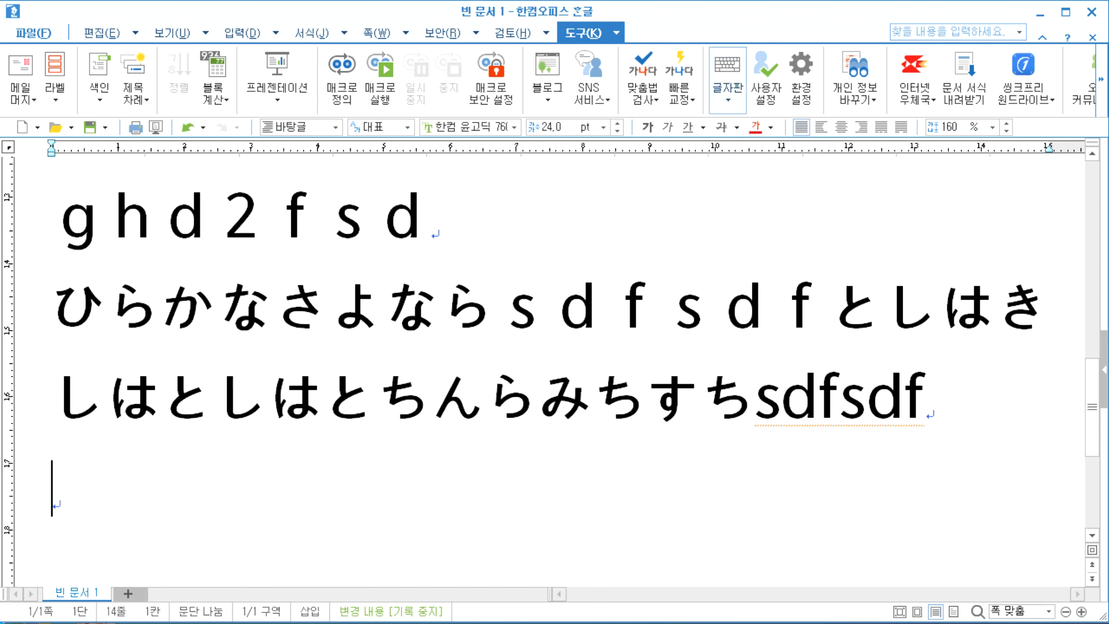
pyautogui.click(664, 421)
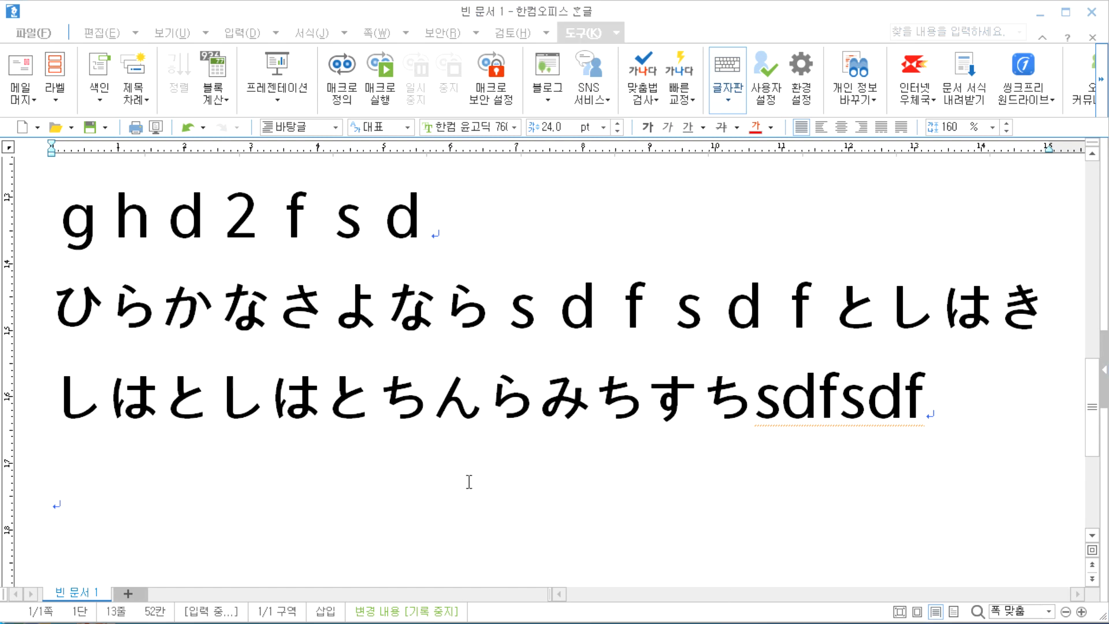
pyautogui.click(299, 406)
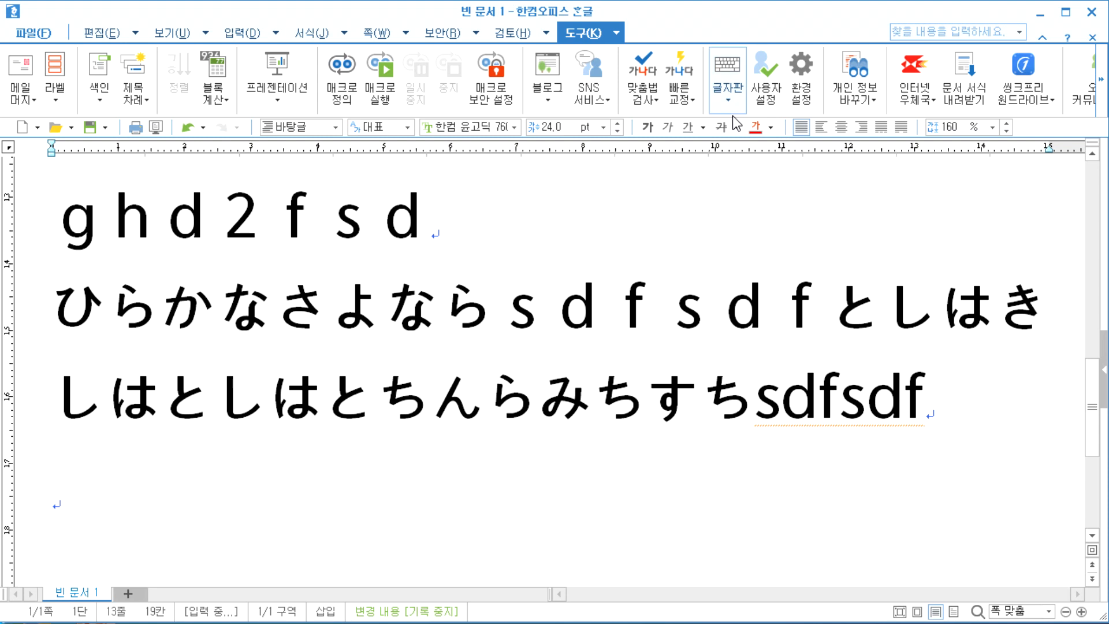
# Switch the third keyboard's Japanese layout from Katakana to ひらがな and apply it.
pyautogui.click(743, 77)
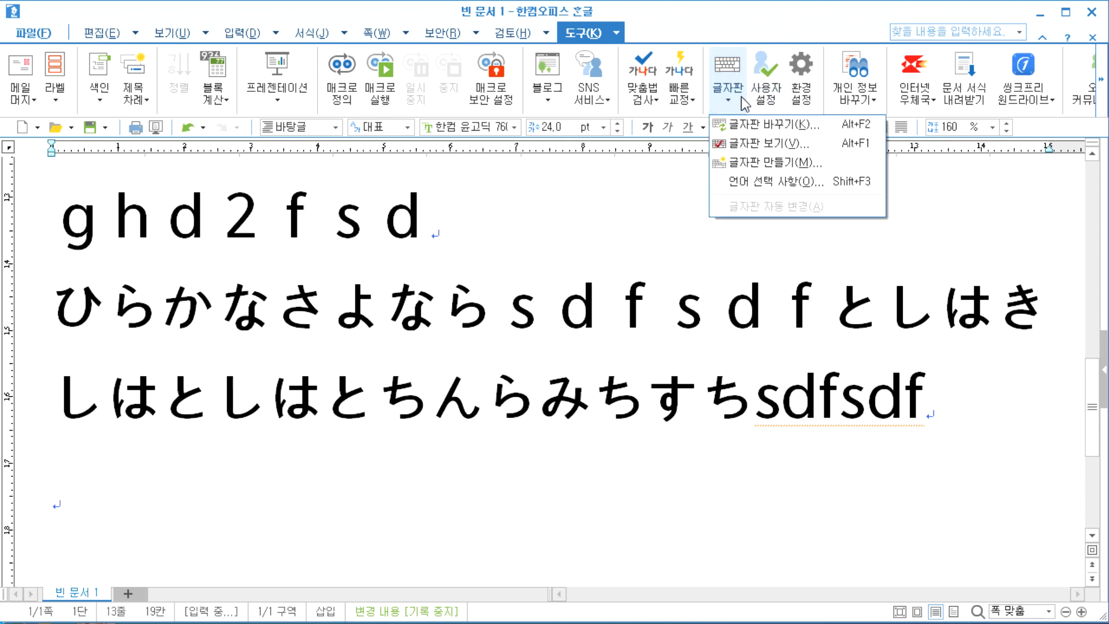
pyautogui.click(746, 123)
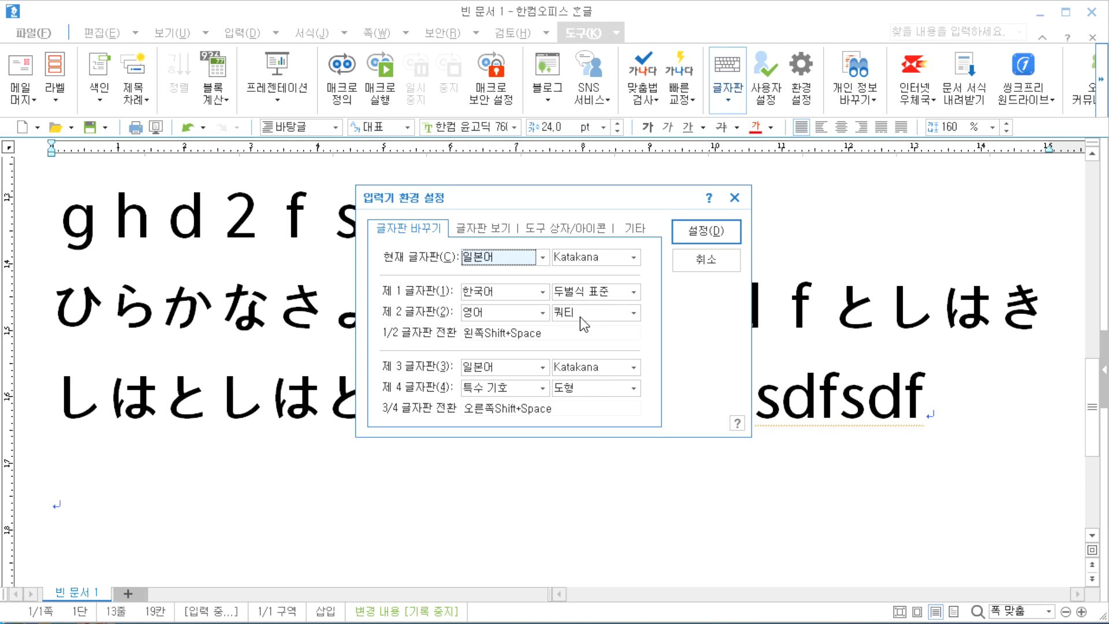
pyautogui.click(571, 368)
pyautogui.click(568, 385)
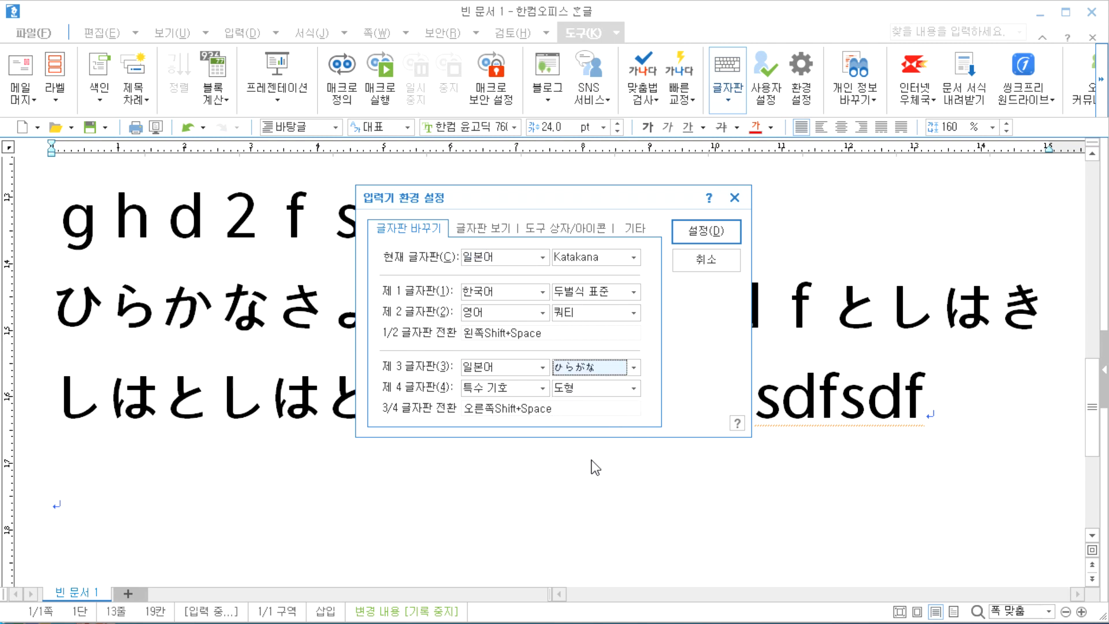
pyautogui.click(695, 238)
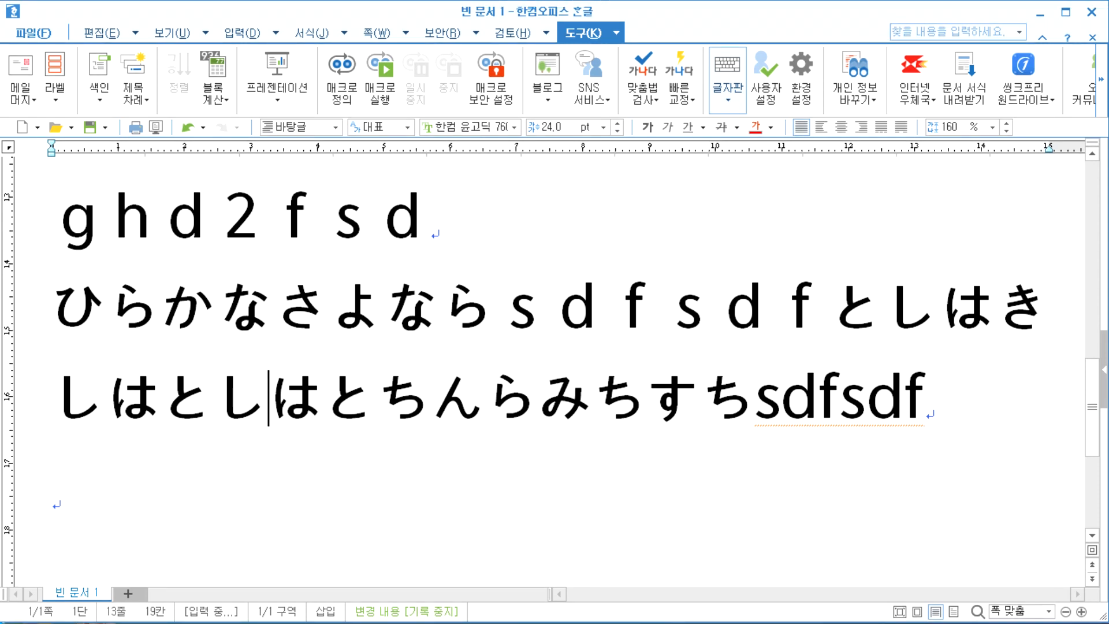
# On the empty line below the one ending in "sdfsdf", enter and commit the hiragana "まのりせらにんかすいてぬふあえやよめねみはきくんすいてた".
pyautogui.click(686, 501)
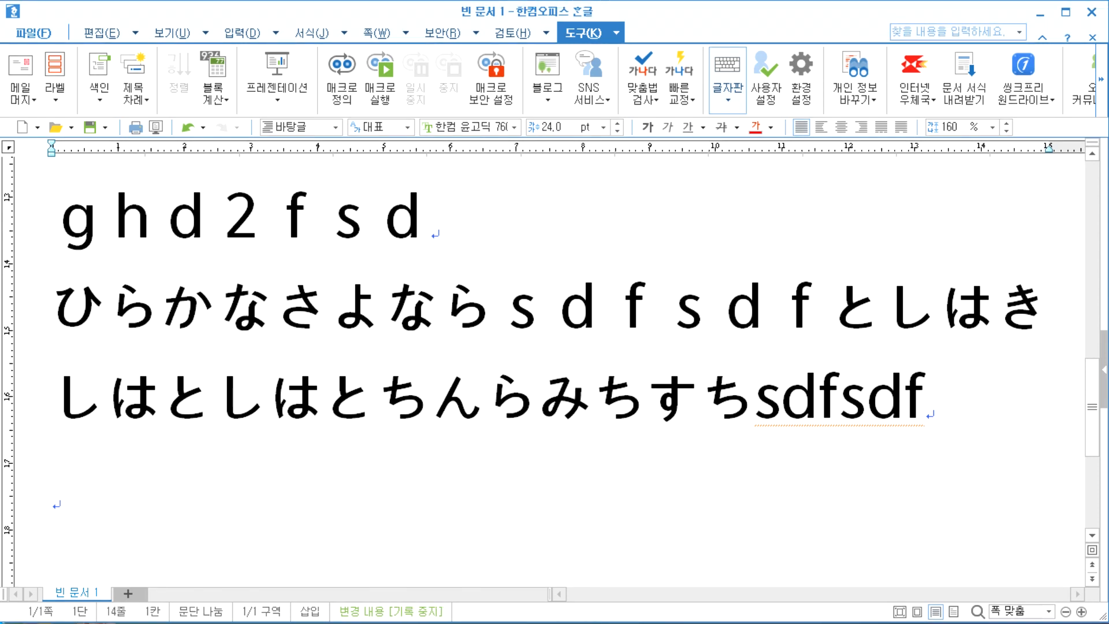
pyautogui.write('まのり')
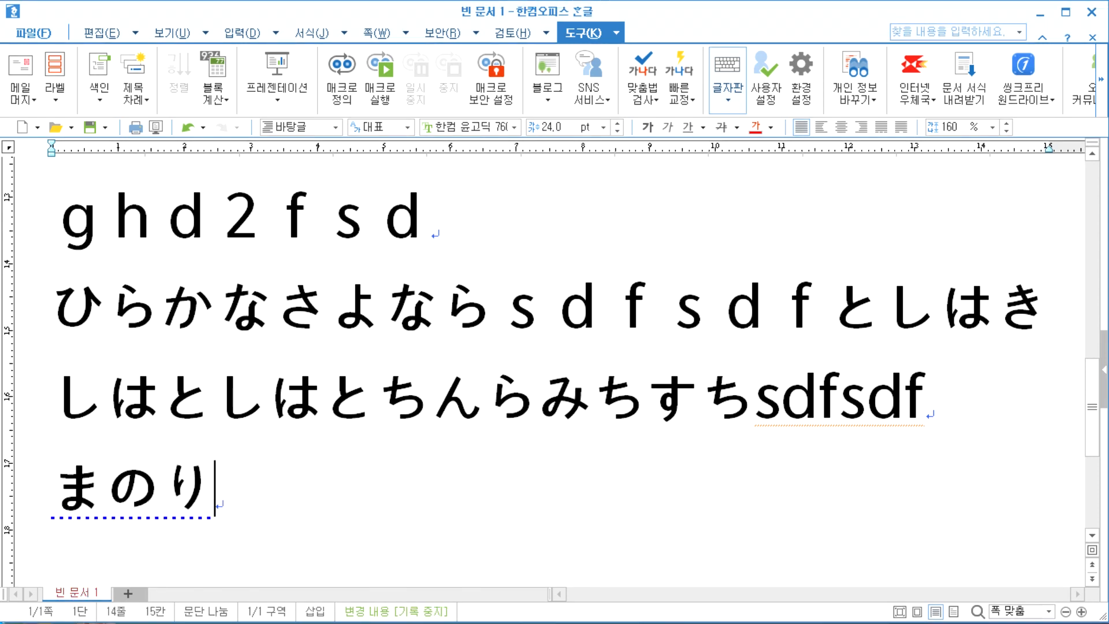
pyautogui.write('せらにんか')
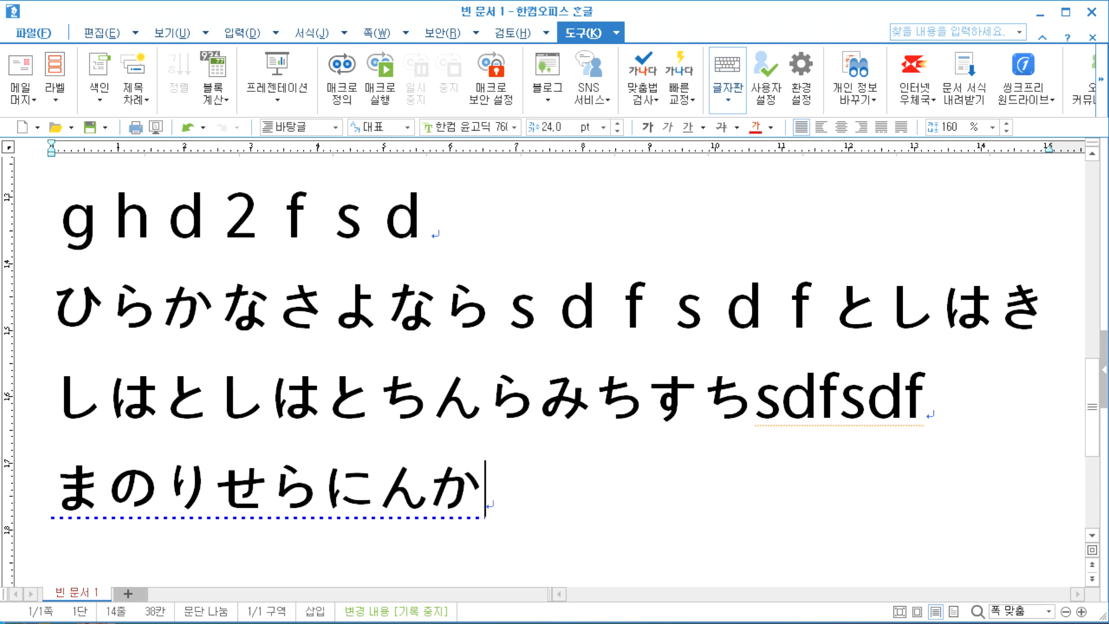
pyautogui.write('すいてぬ')
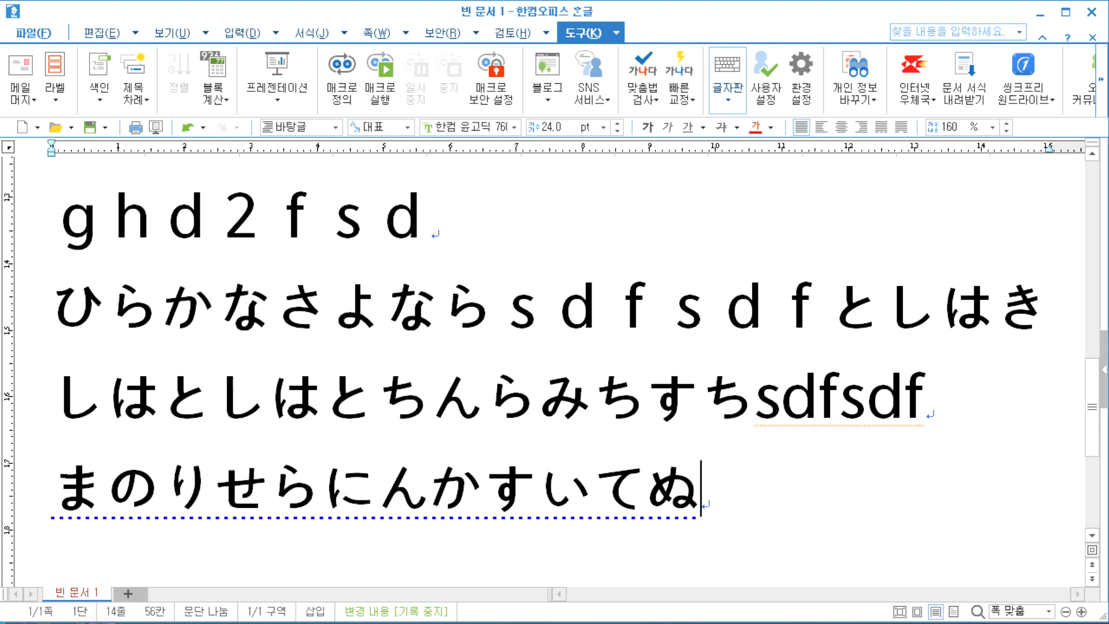
pyautogui.write('ふあえやよ')
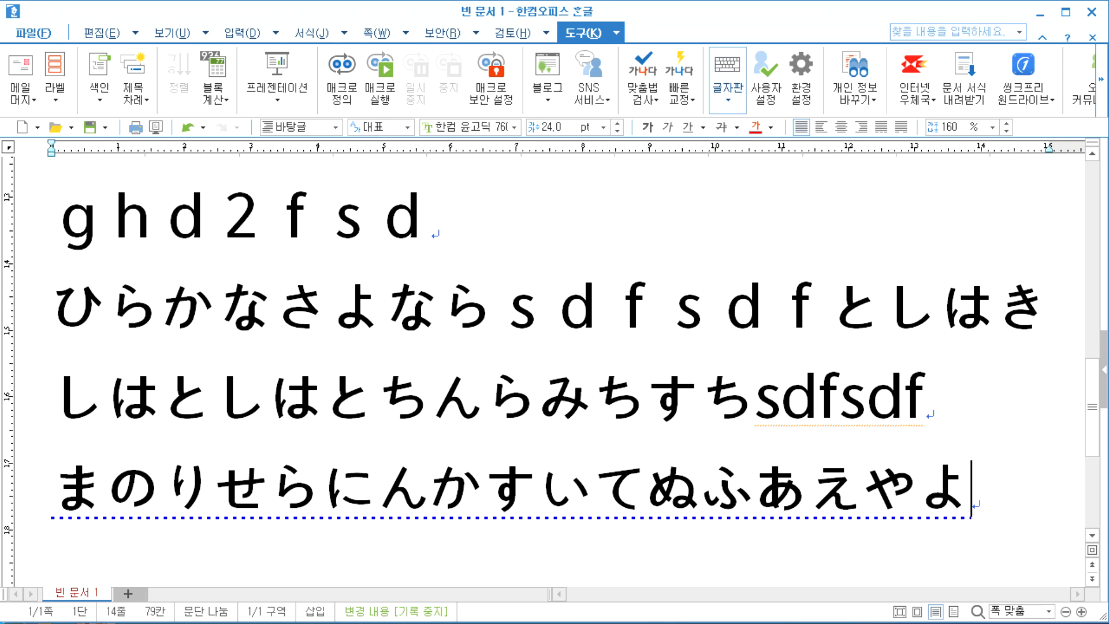
pyautogui.write('めねみは')
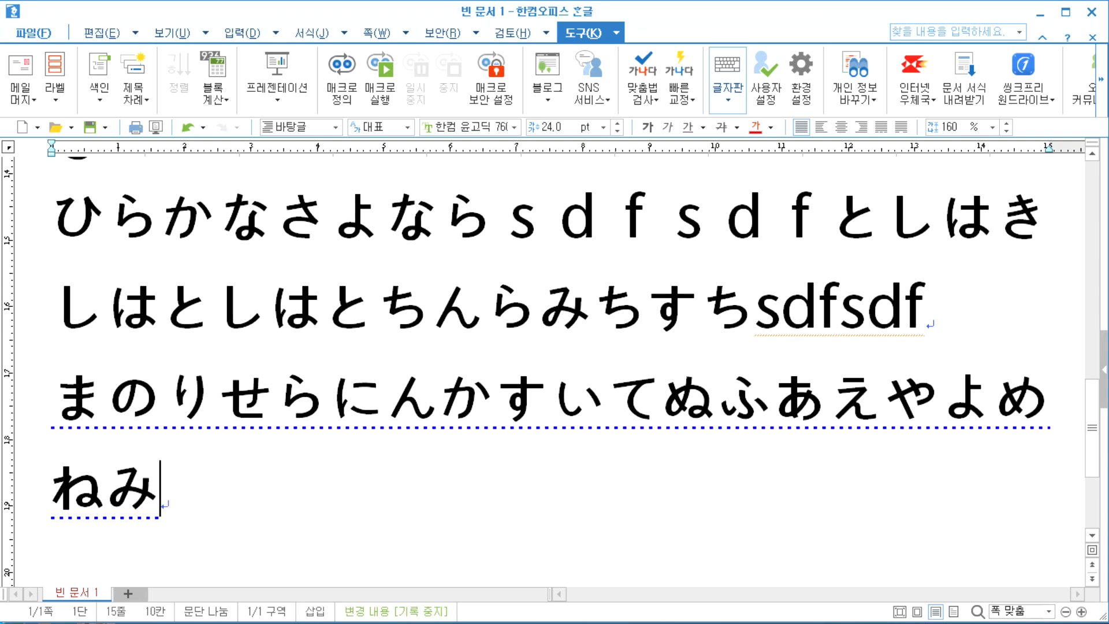
pyautogui.write('きくんす')
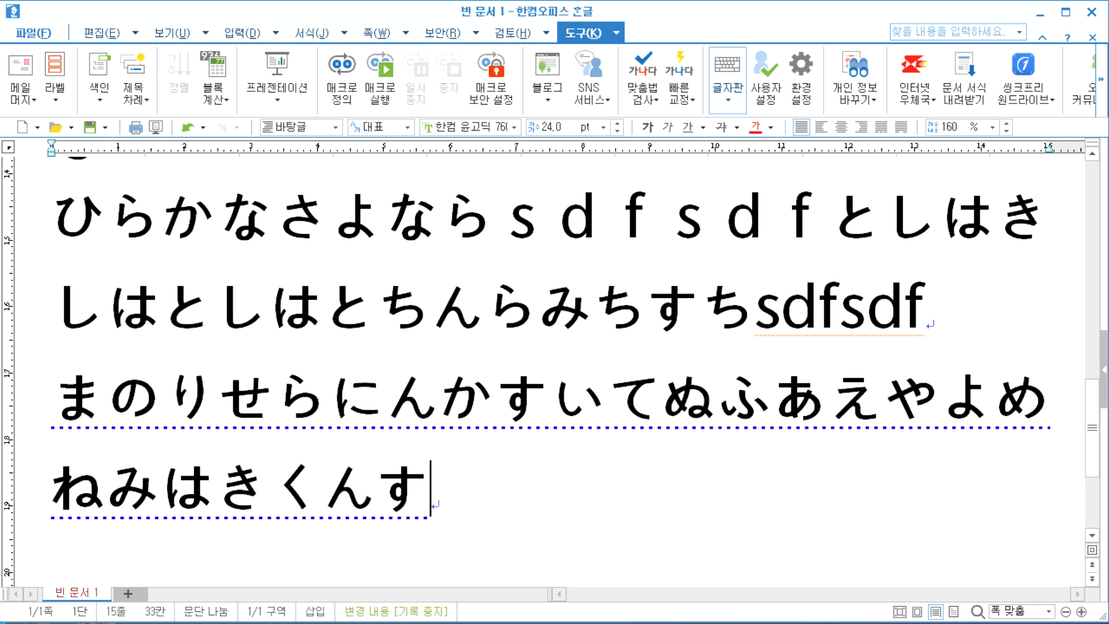
pyautogui.write('いてた')
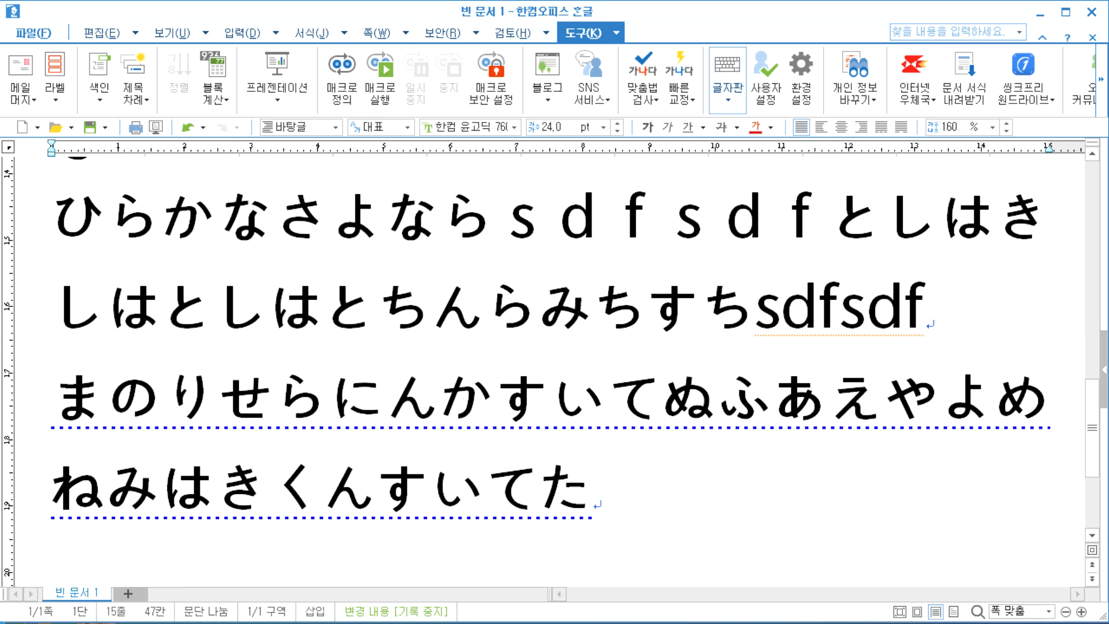
pyautogui.press('Return')
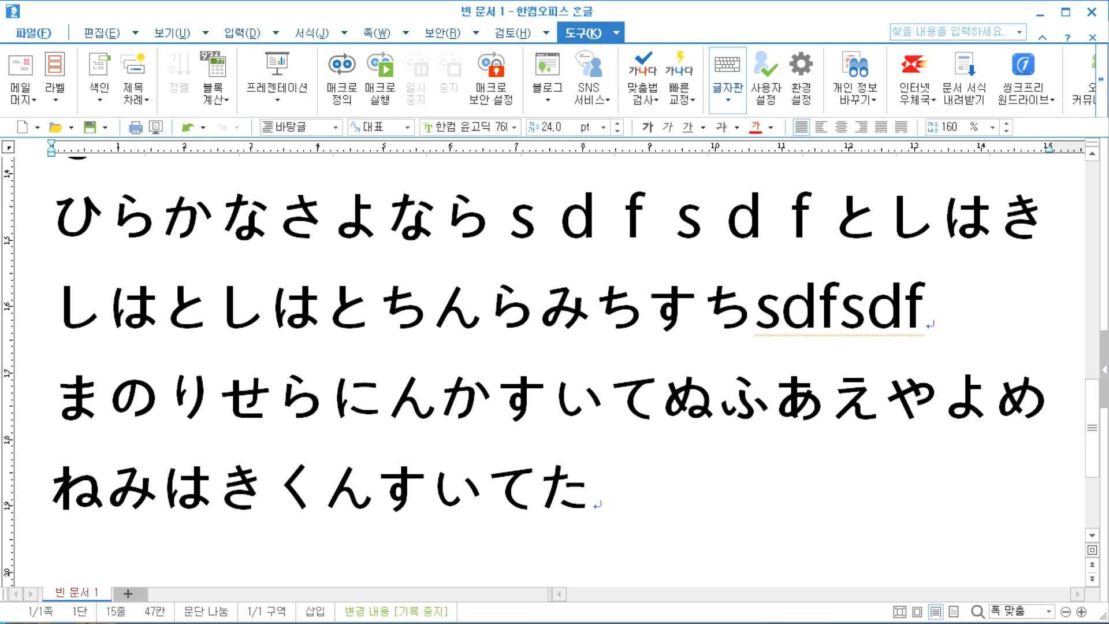
pyautogui.click(718, 491)
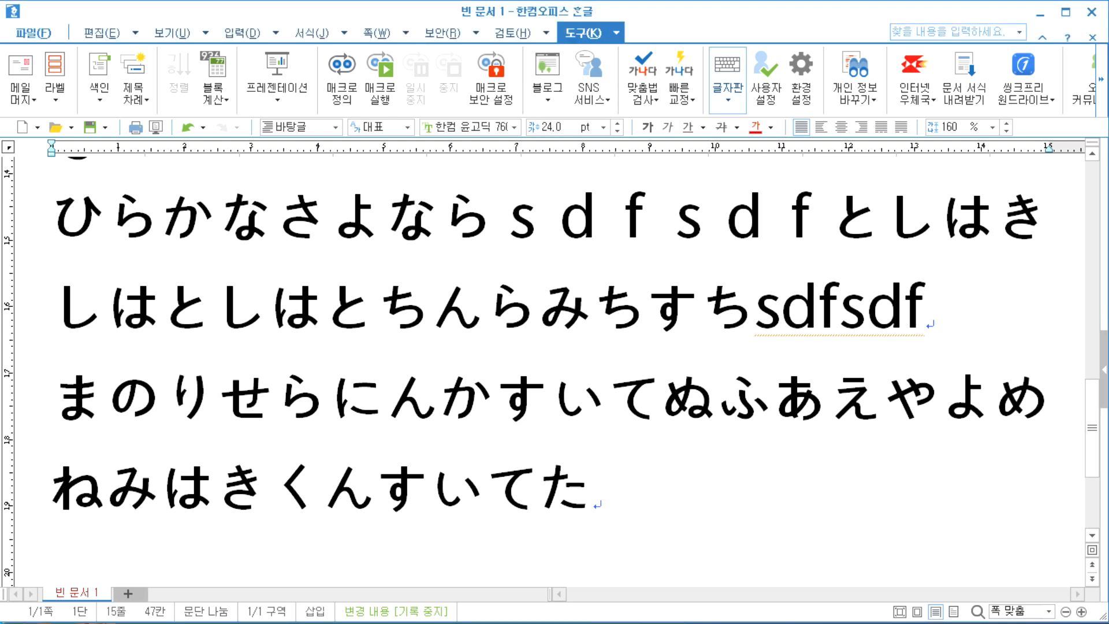
pyautogui.click(726, 102)
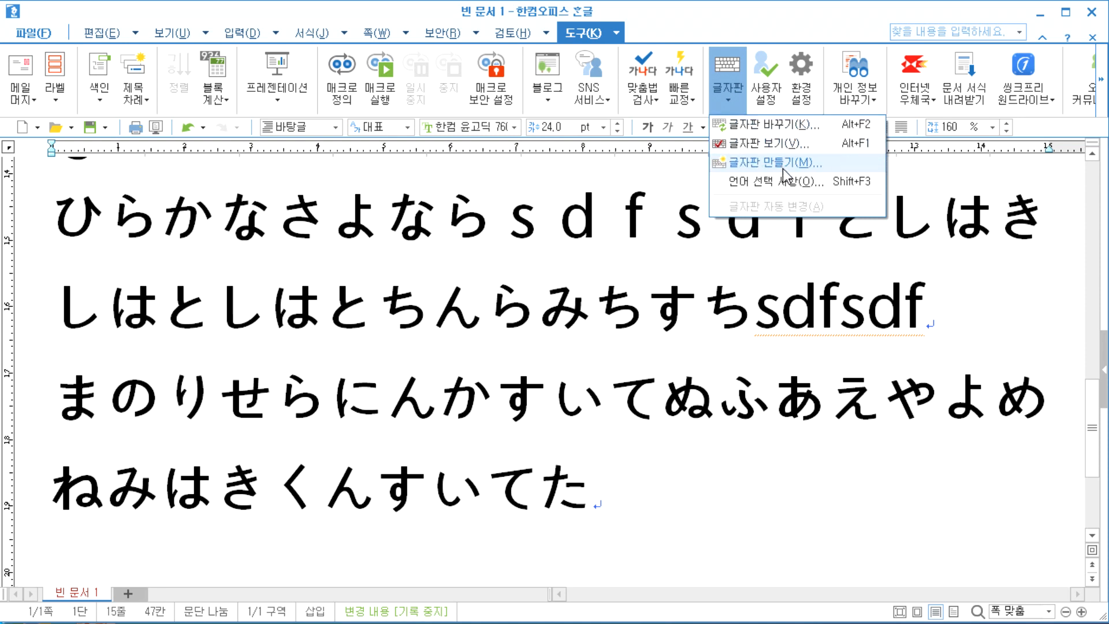
pyautogui.click(618, 511)
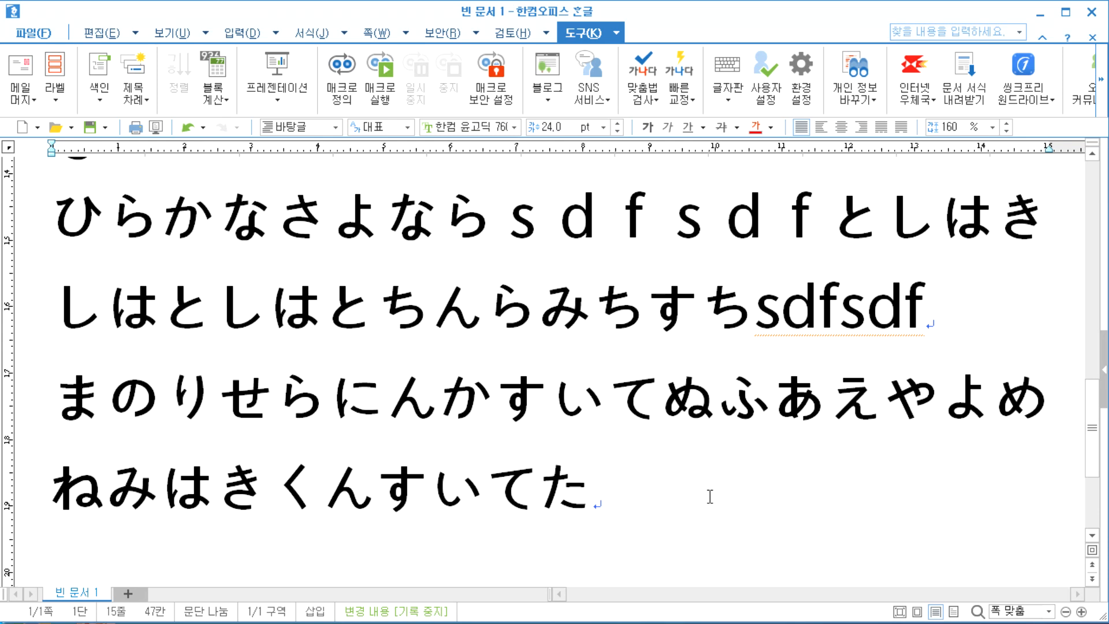
pyautogui.scroll(3, 536, 475)
pyautogui.scroll(8, 426, 448)
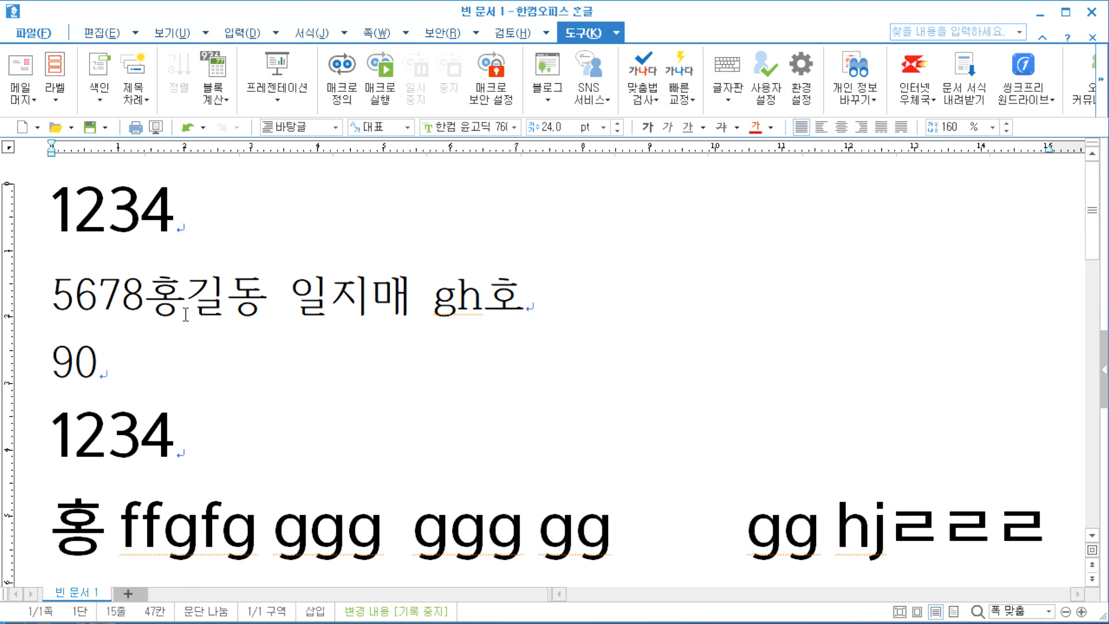
# Add しみと and 운송 after the 90 on the third line.
pyautogui.moveTo(289, 300); pyautogui.dragTo(395, 289)
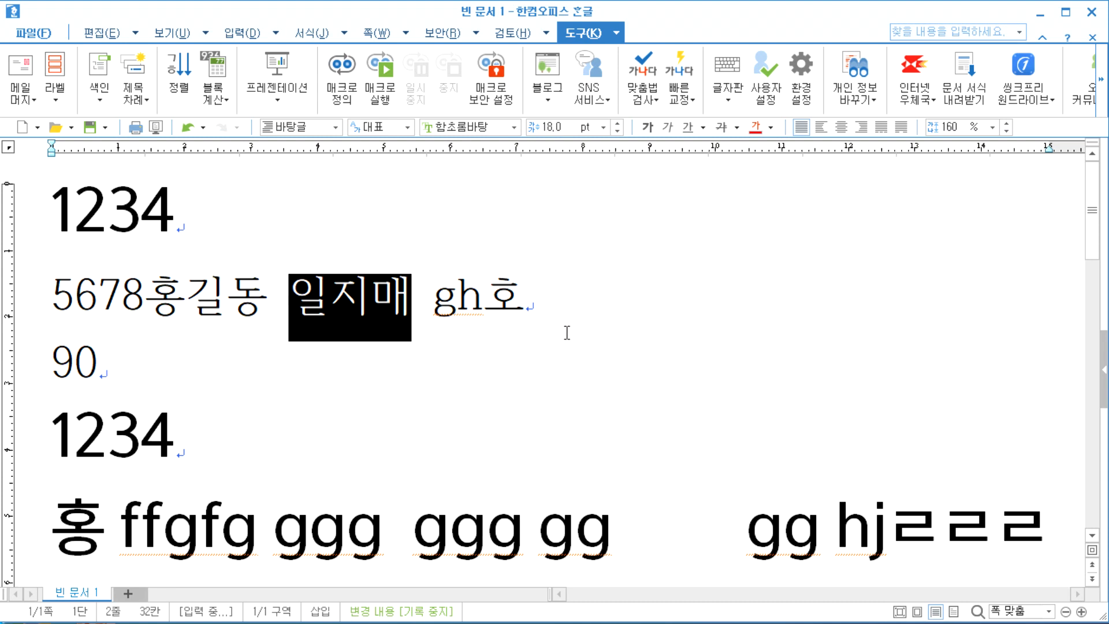
pyautogui.click(480, 362)
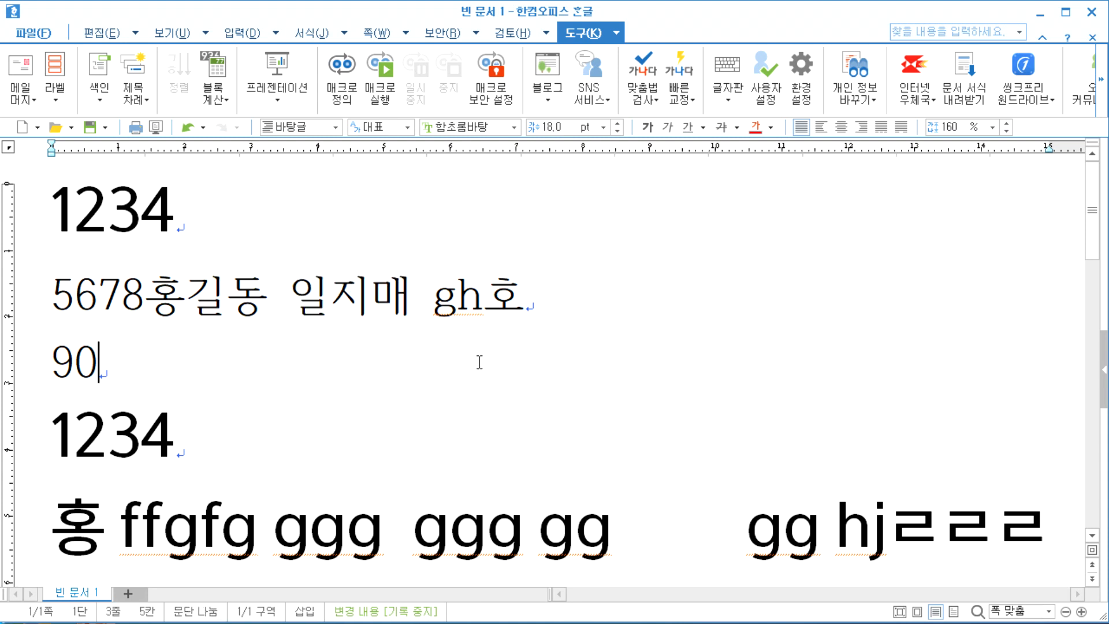
pyautogui.write('しみと')
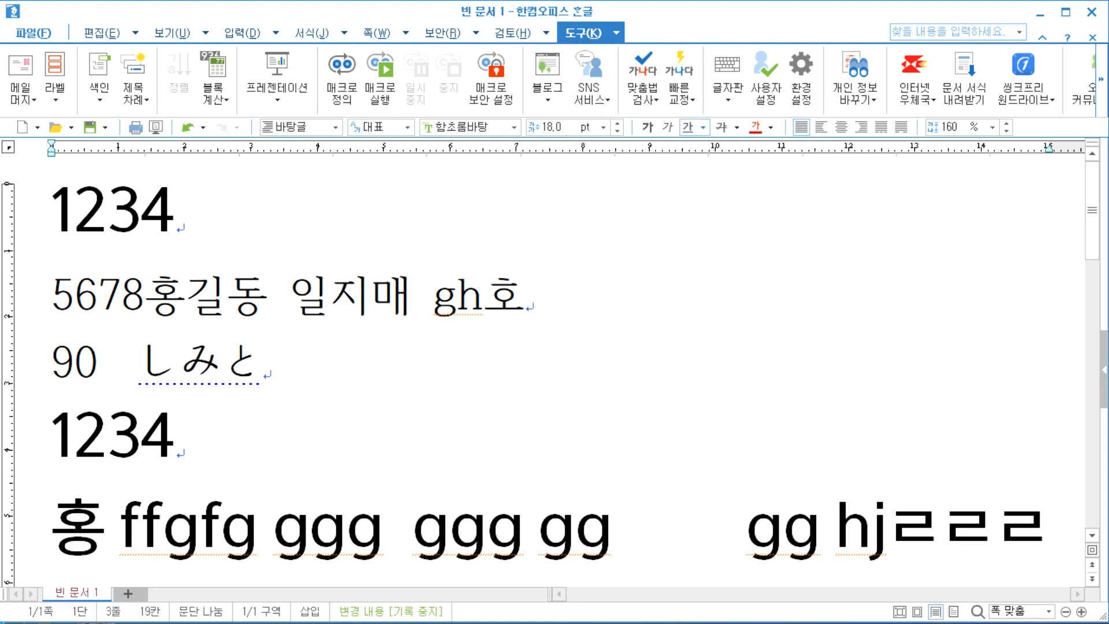
pyautogui.write('우ㄴ송')
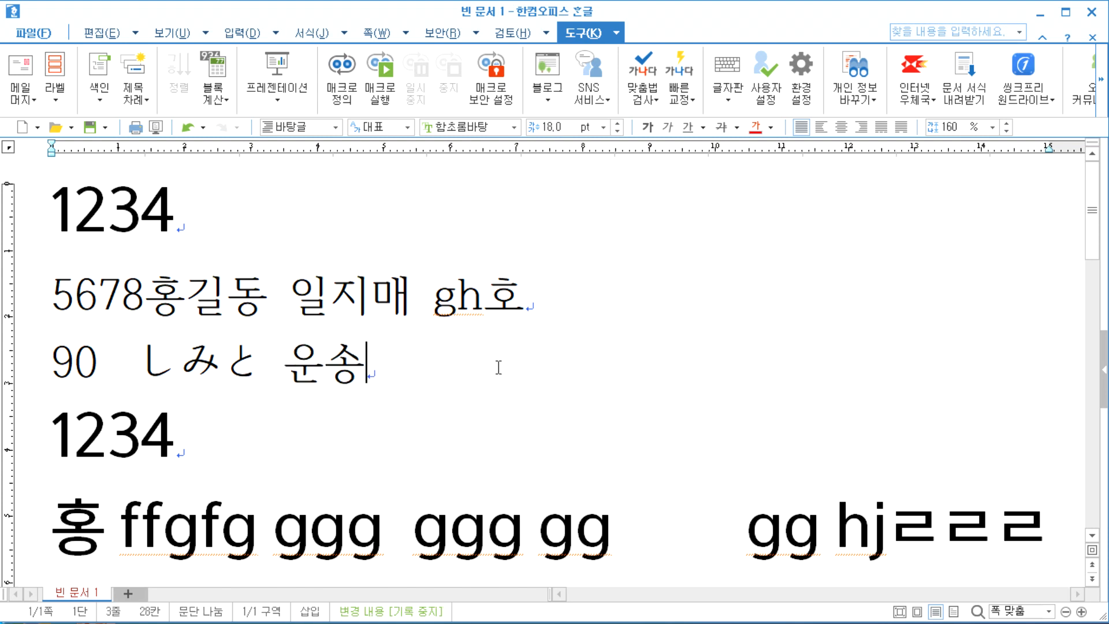
# Look up the word 운송 on the third line in the pop-up Korean dictionary and read its definition.
pyautogui.press('F9')
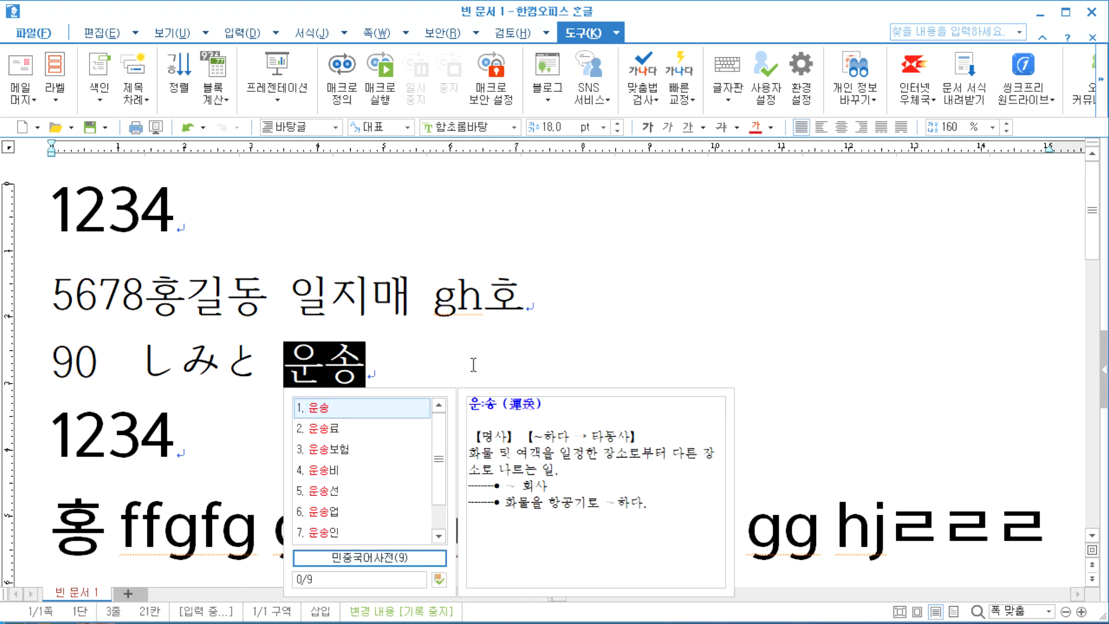
pyautogui.press('Escape')
pyautogui.moveTo(298, 364); pyautogui.dragTo(359, 364)
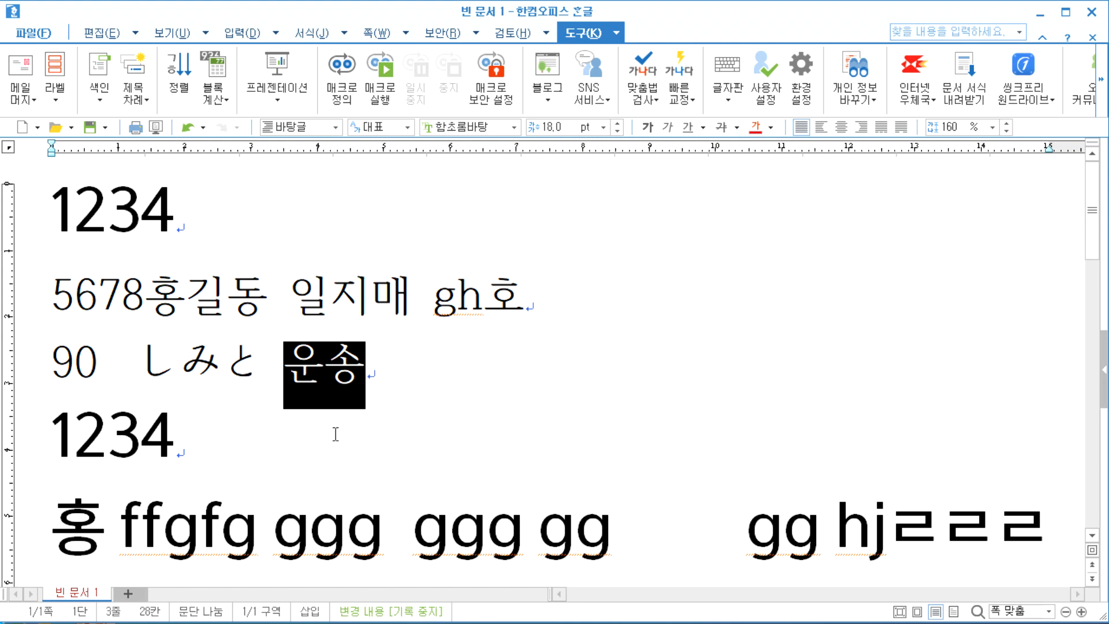
pyautogui.press('F9')
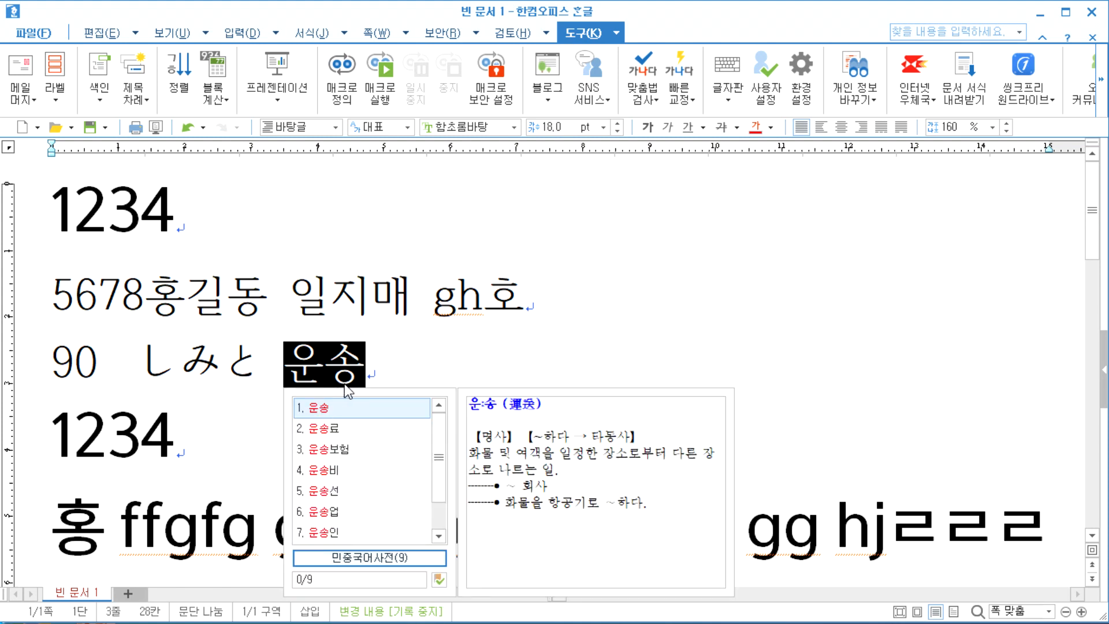
pyautogui.press('Escape')
pyautogui.click(372, 369)
pyautogui.moveTo(299, 364); pyautogui.dragTo(363, 365)
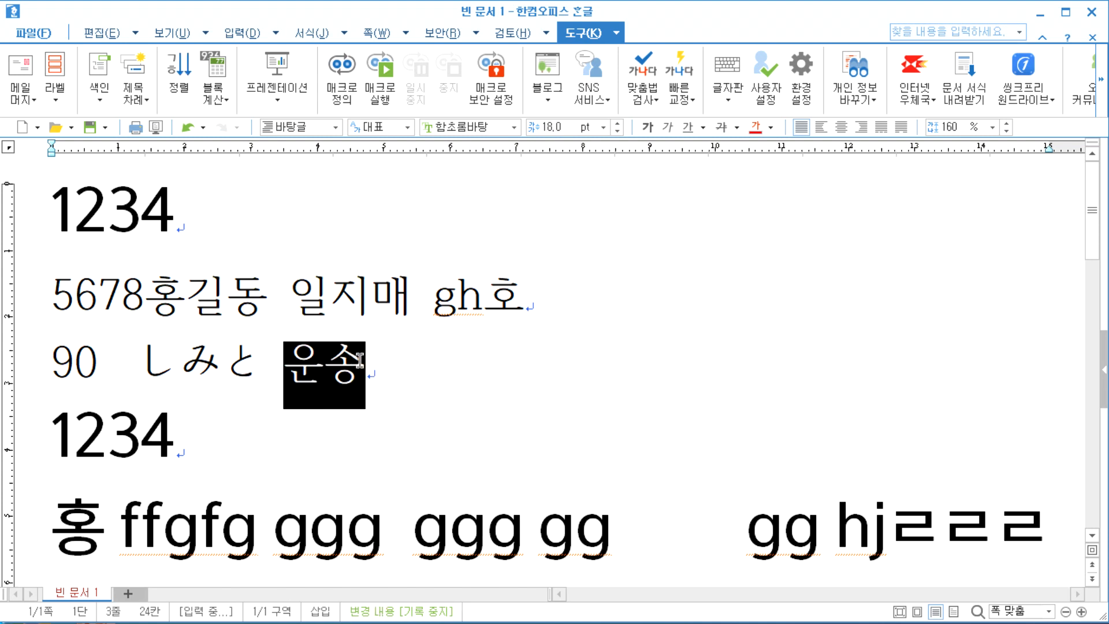
pyautogui.press('F9')
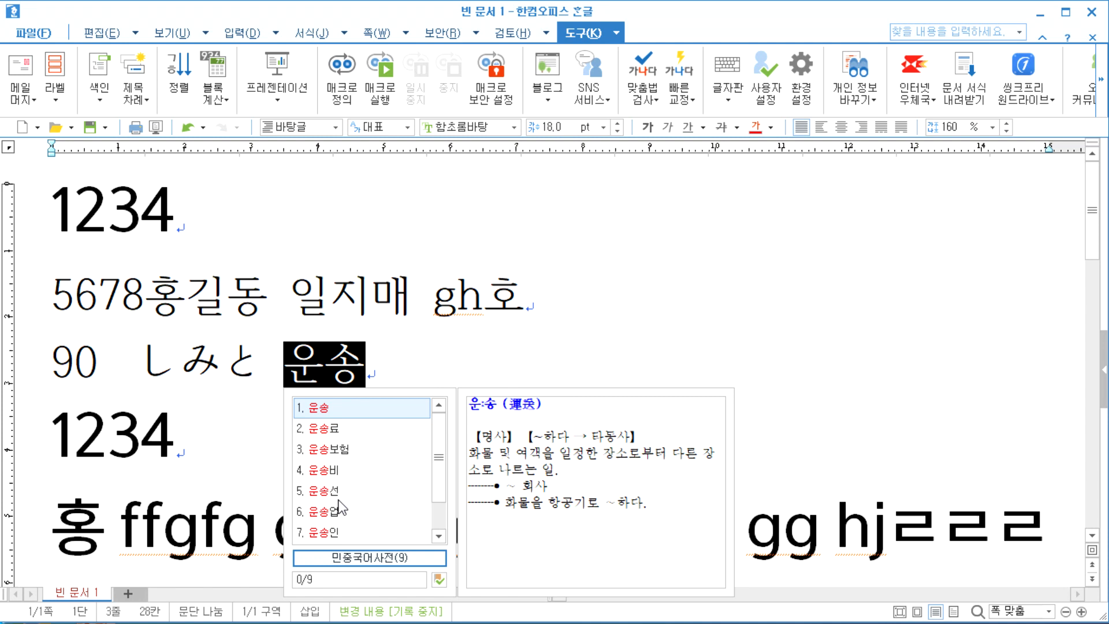
pyautogui.moveTo(437, 481)
pyautogui.mouseDown()
pyautogui.moveTo(439, 509)
pyautogui.moveTo(438, 473)
pyautogui.mouseUp()
pyautogui.press('Escape')
pyautogui.press('Escape')
# Replace all document text with the title 애국가 and the line 동해물과 백두산이 마르고 닳도록, followed by a new line.
pyautogui.click(369, 426)
pyautogui.hotkey('ctrl', 'a')
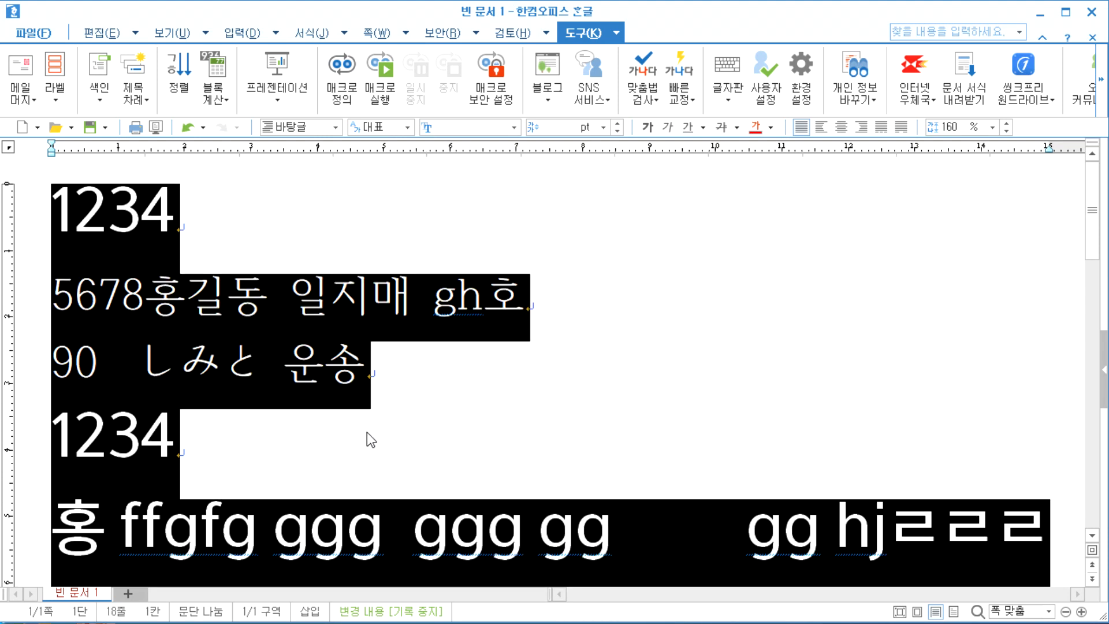
pyautogui.press('Delete')
pyautogui.write('애국가')
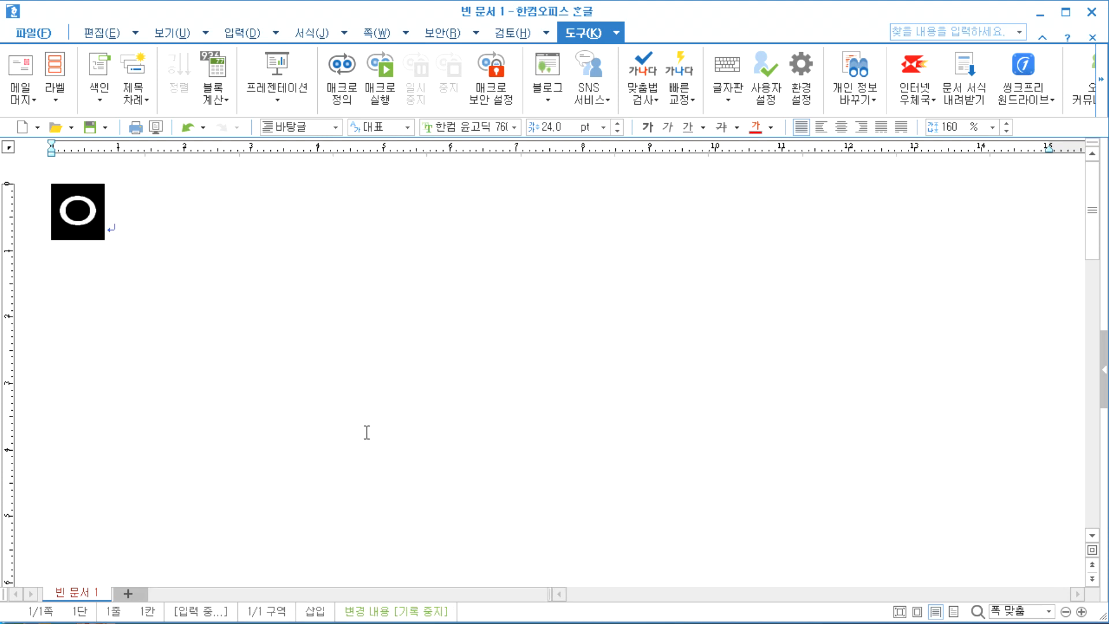
pyautogui.press('Return')
pyautogui.write('ㄷ동해물과 백ㄷ')
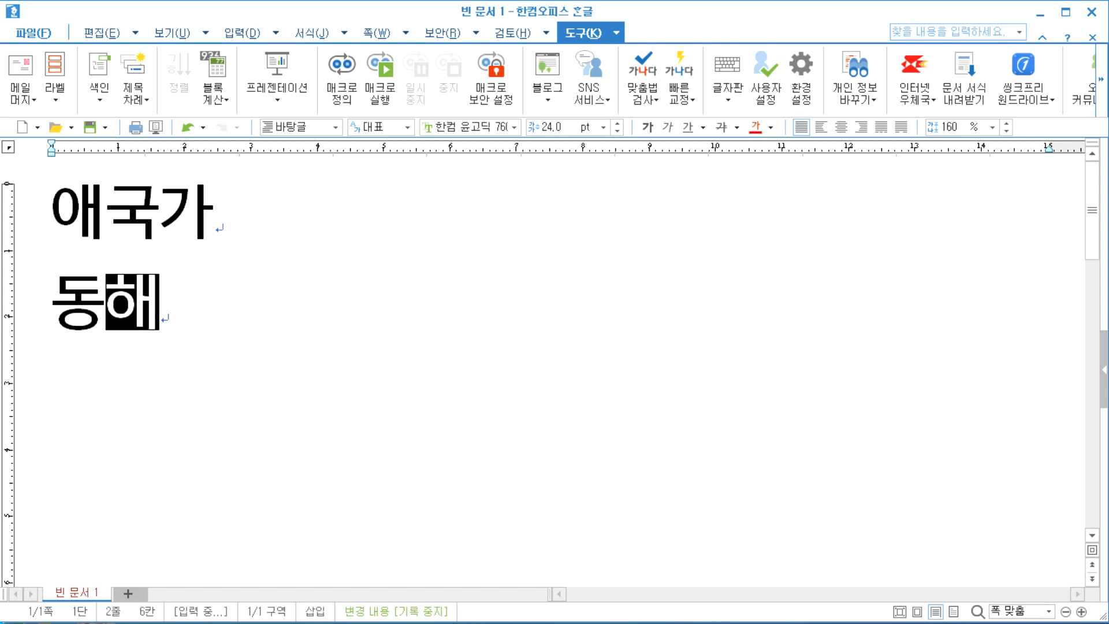
pyautogui.write('두산')
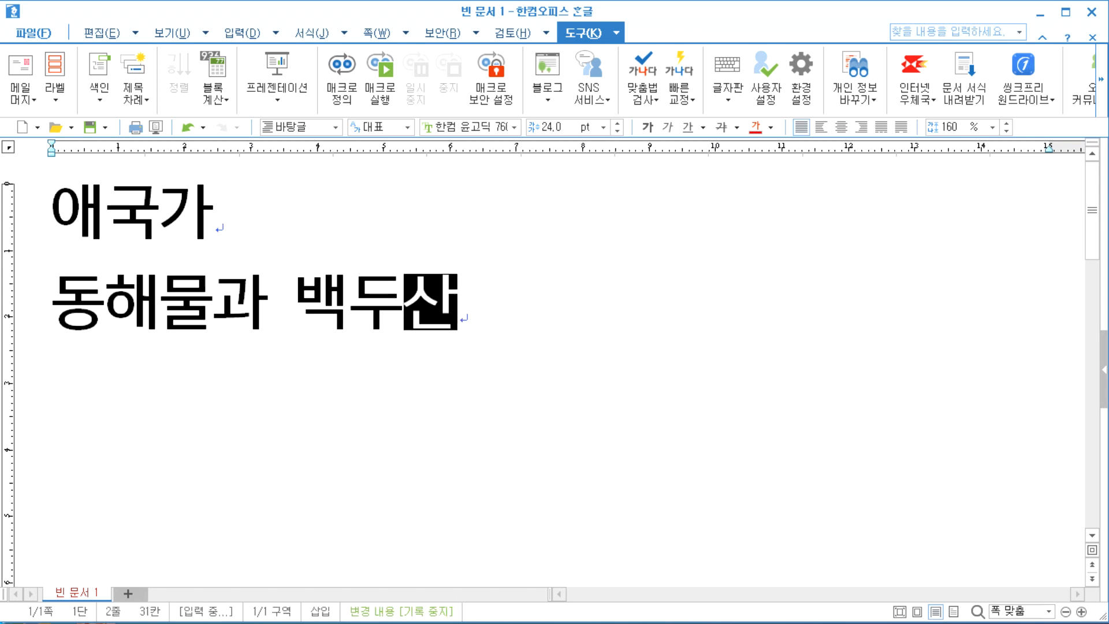
pyautogui.write('이 마르고')
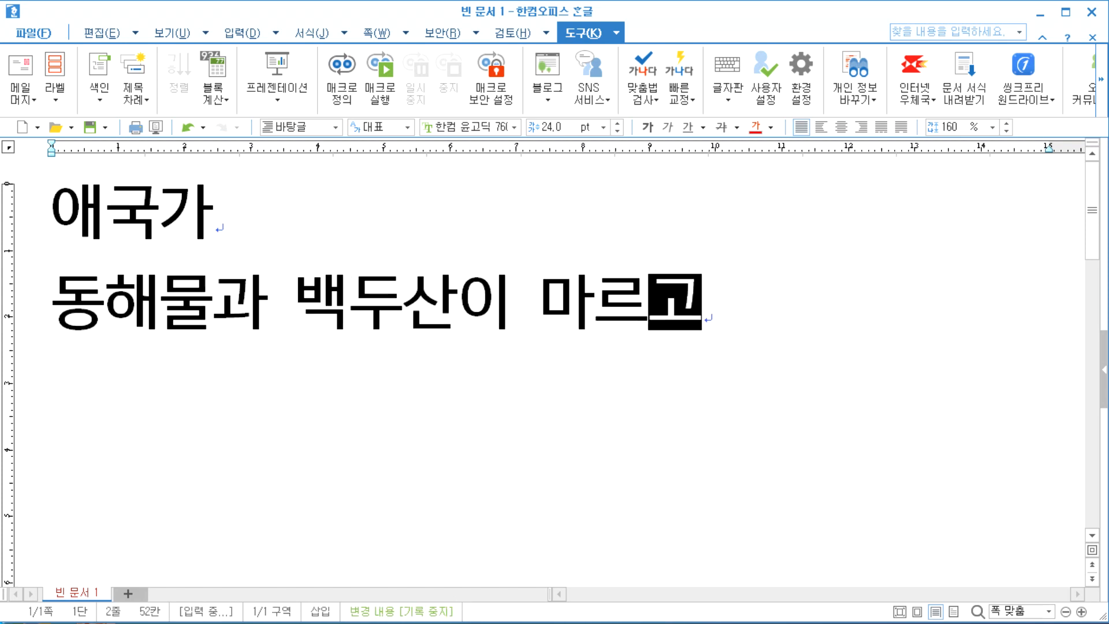
pyautogui.write(' 닳도록')
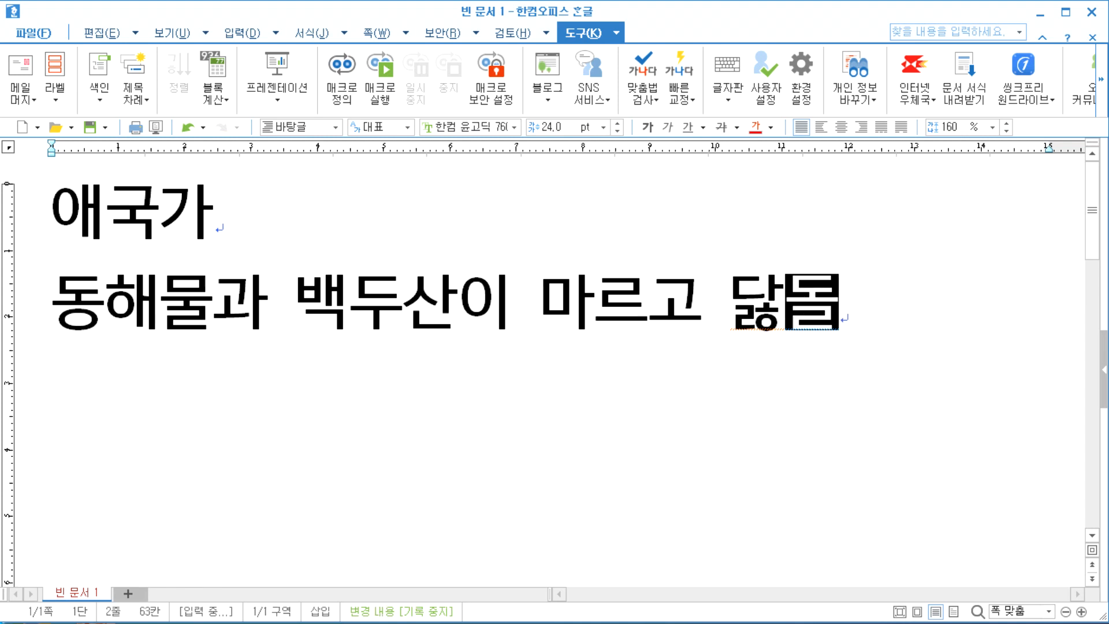
pyautogui.press('Return')
# Look up the title word 애국가 in the pop-up Korean dictionary and read its definition.
pyautogui.moveTo(69, 215); pyautogui.dragTo(188, 212)
pyautogui.press('F12')
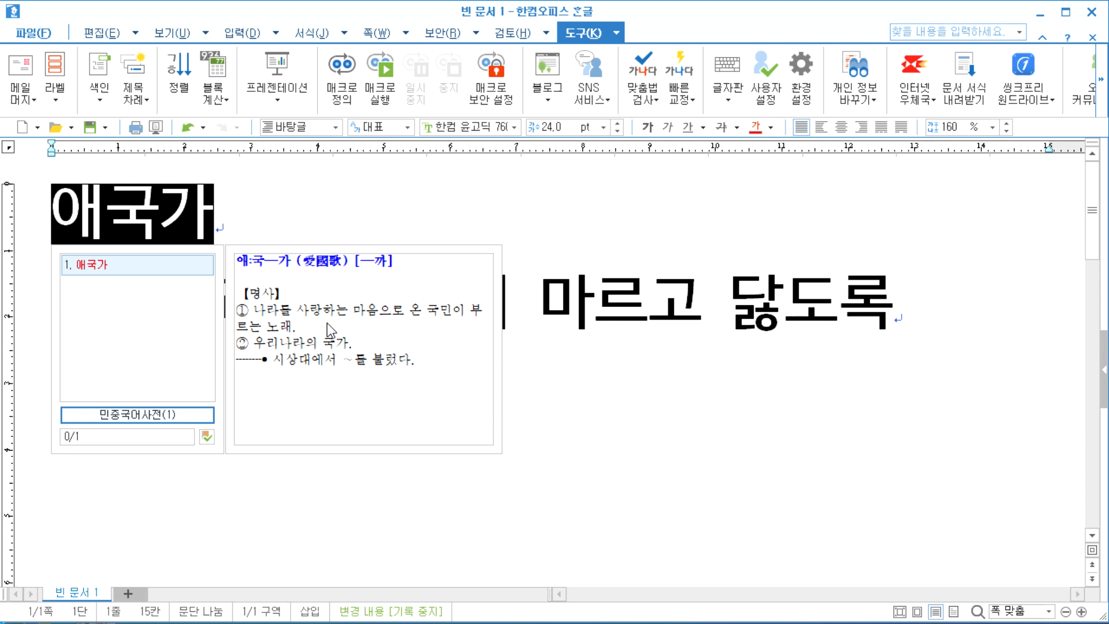
pyautogui.click(106, 418)
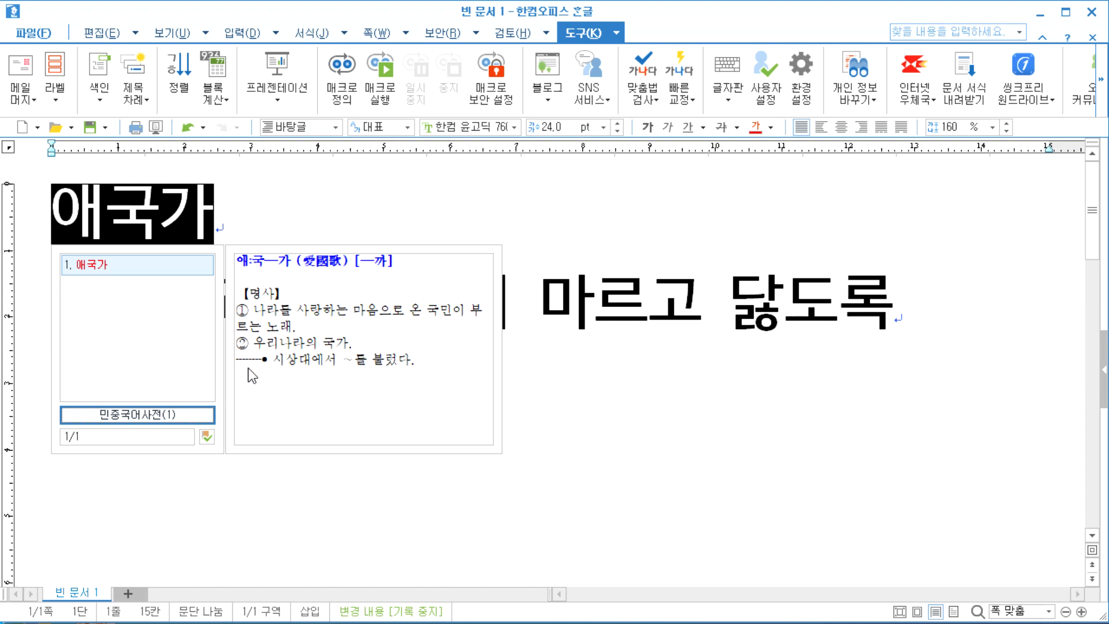
pyautogui.click(285, 209)
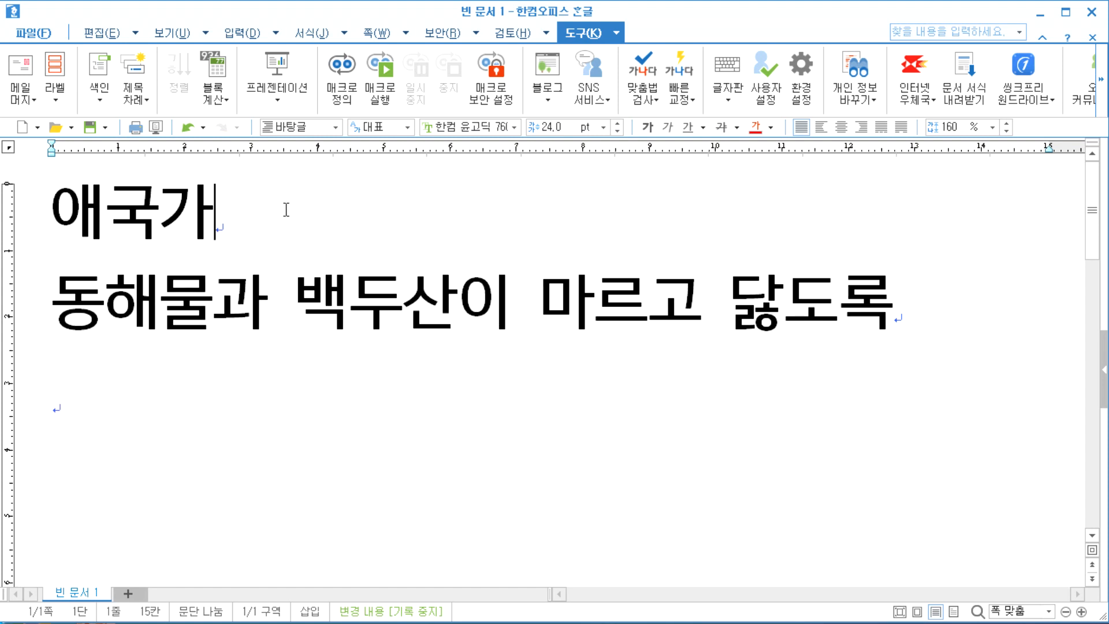
pyautogui.moveTo(53, 214); pyautogui.dragTo(250, 206)
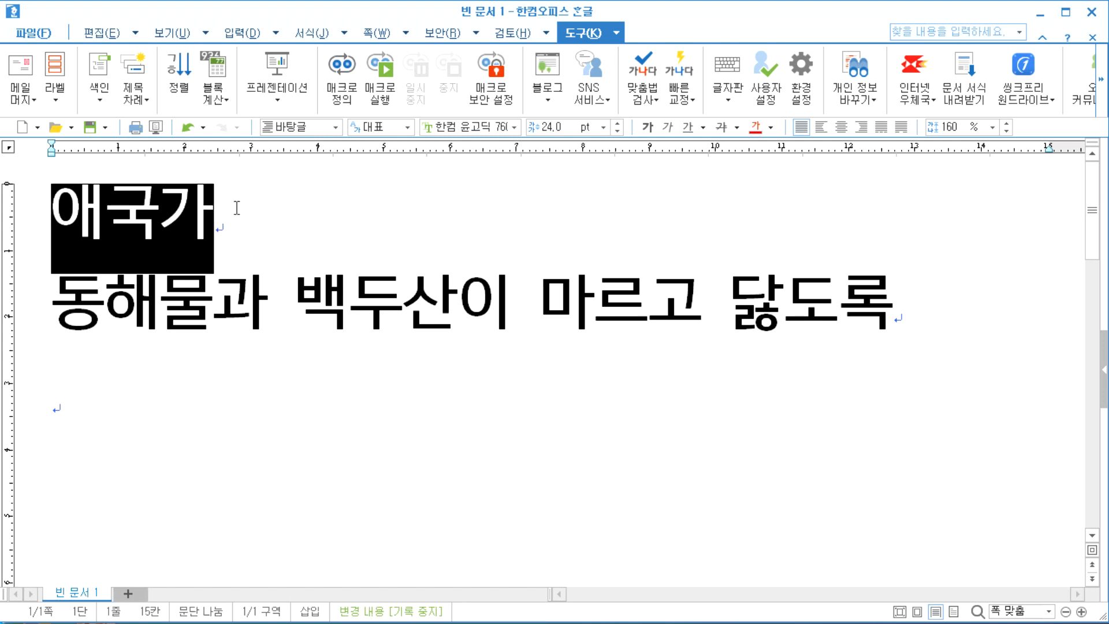
pyautogui.press('F12')
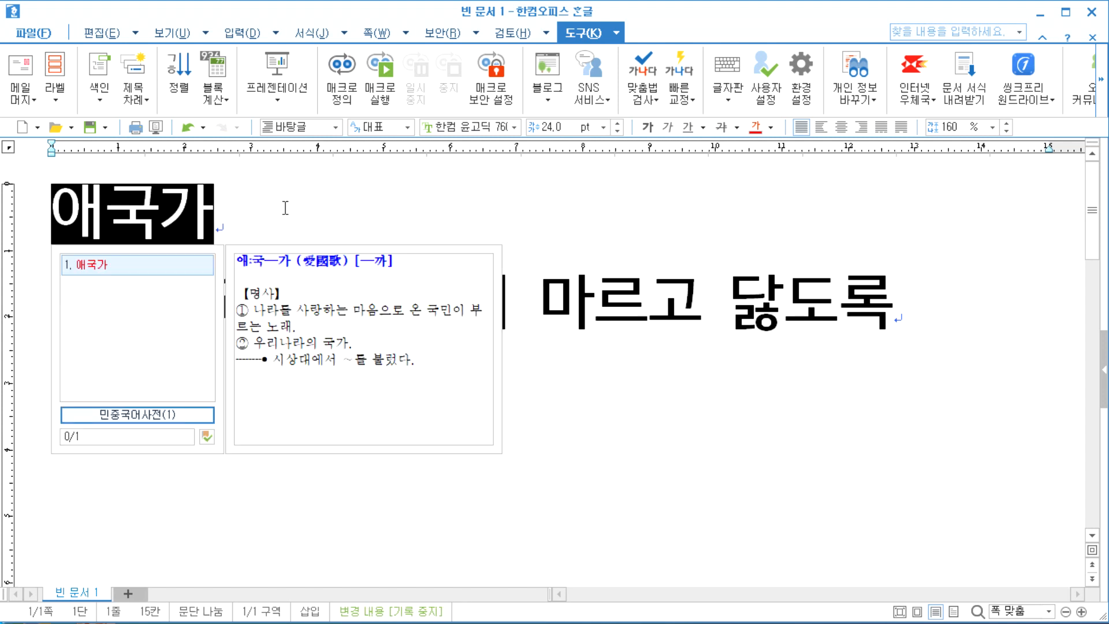
pyautogui.click(106, 213)
pyautogui.moveTo(53, 214); pyautogui.dragTo(225, 214)
pyautogui.moveTo(143, 220)
pyautogui.click(255, 221)
pyautogui.moveTo(57, 218); pyautogui.dragTo(244, 216)
# Enter 운송 on the third line and look it up in the pop-up dictionary, browsing its related words.
pyautogui.click(507, 408)
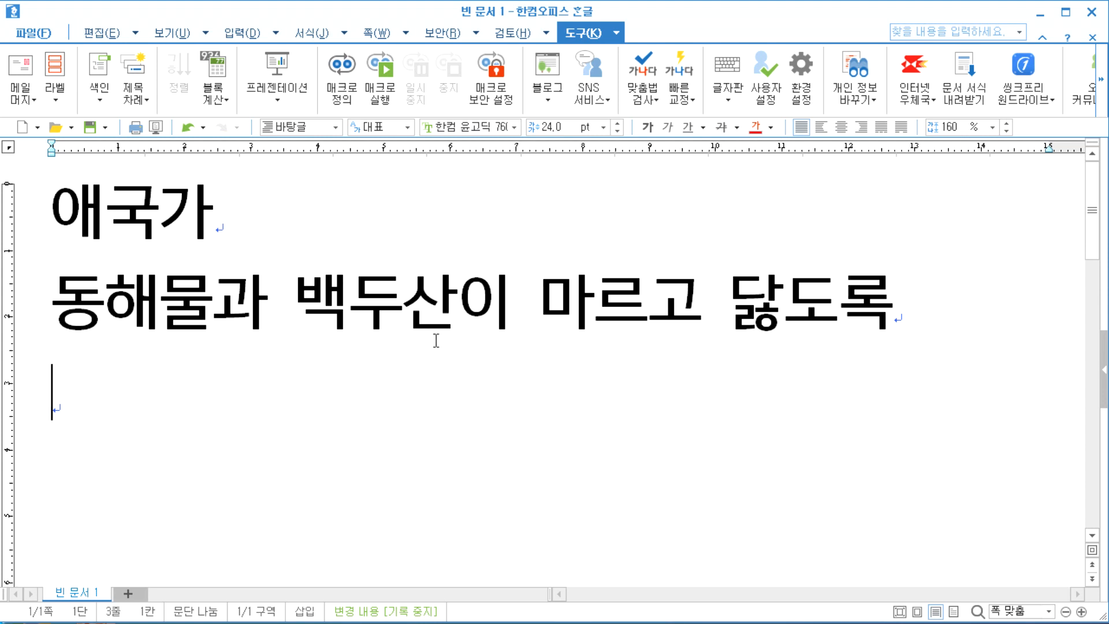
pyautogui.write('윤')
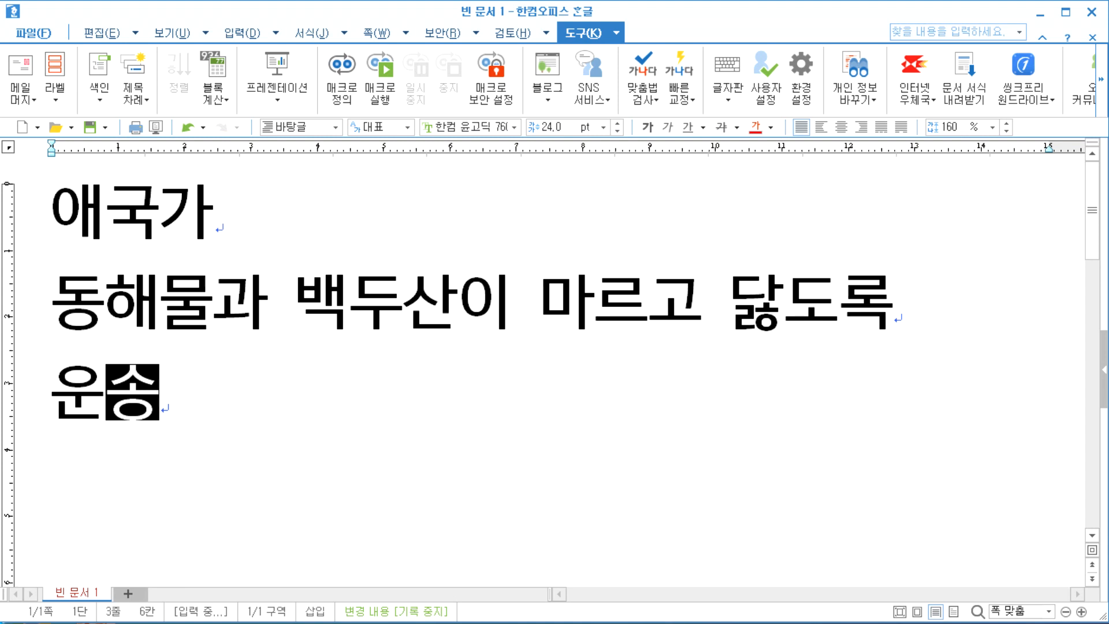
pyautogui.moveTo(55, 381); pyautogui.dragTo(144, 392)
pyautogui.press('F12')
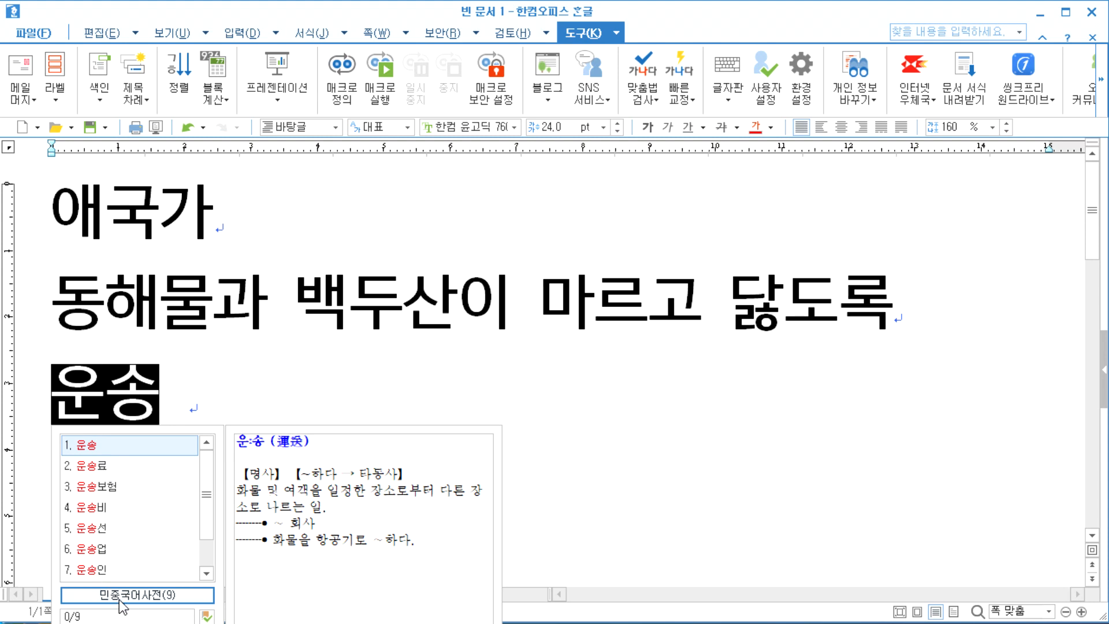
pyautogui.click(173, 595)
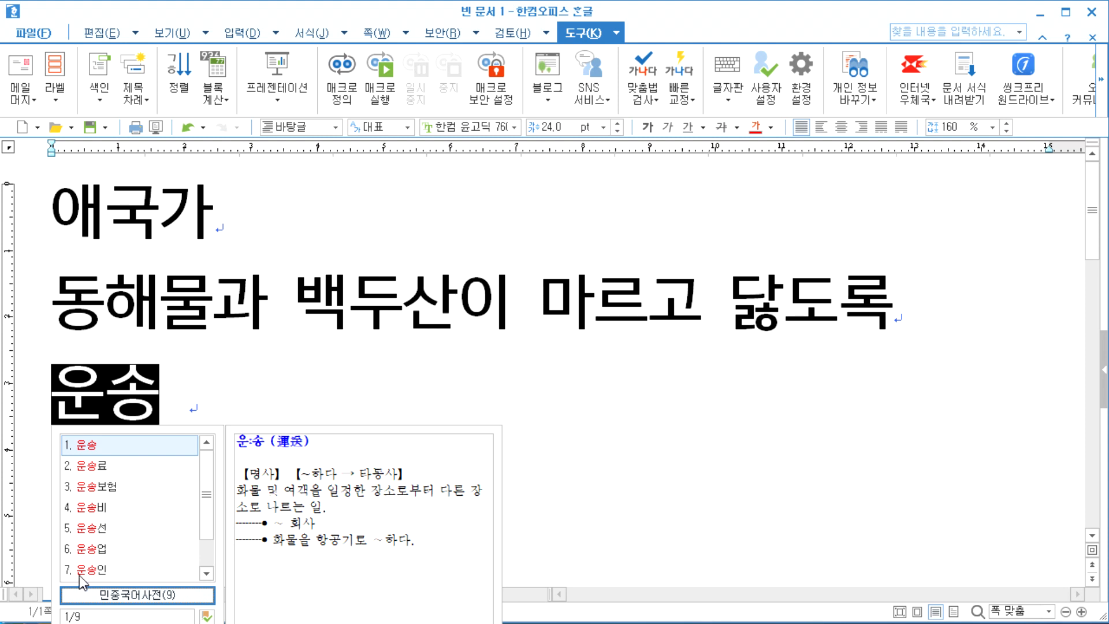
pyautogui.scroll(-1, 203, 519)
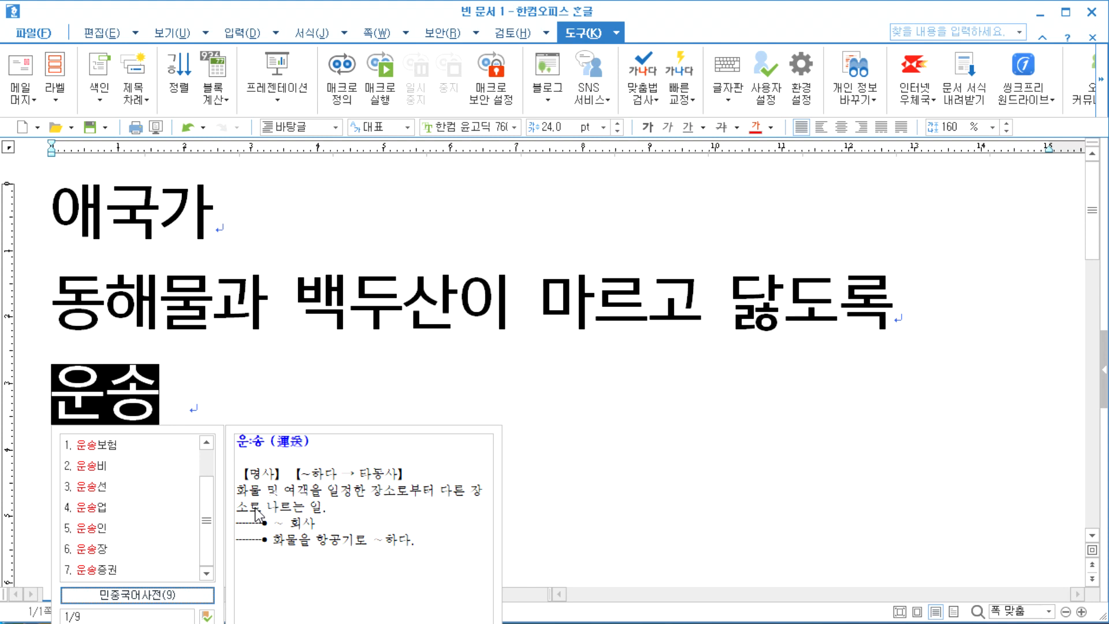
pyautogui.click(217, 387)
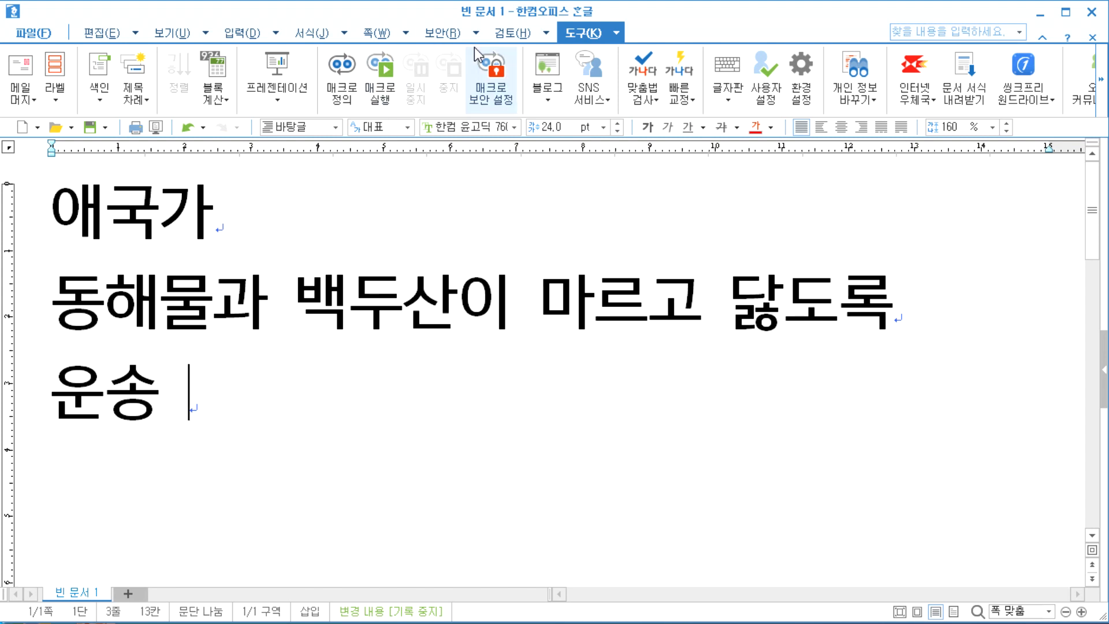
# View which dictionaries the dictionary collection (사전 모음) offers.
pyautogui.click(513, 35)
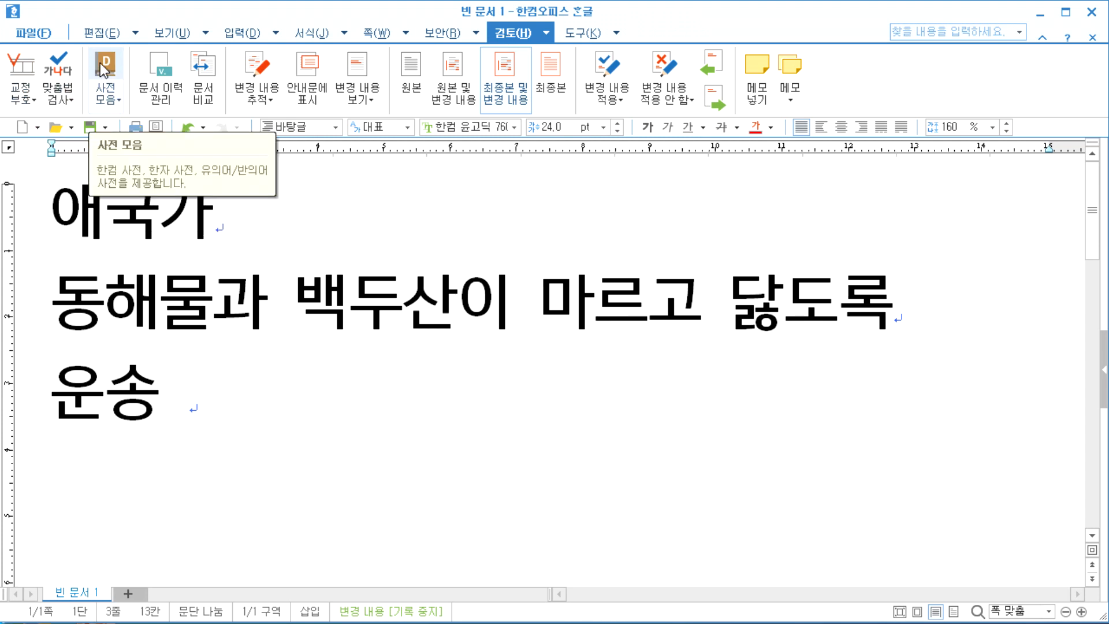
pyautogui.click(115, 109)
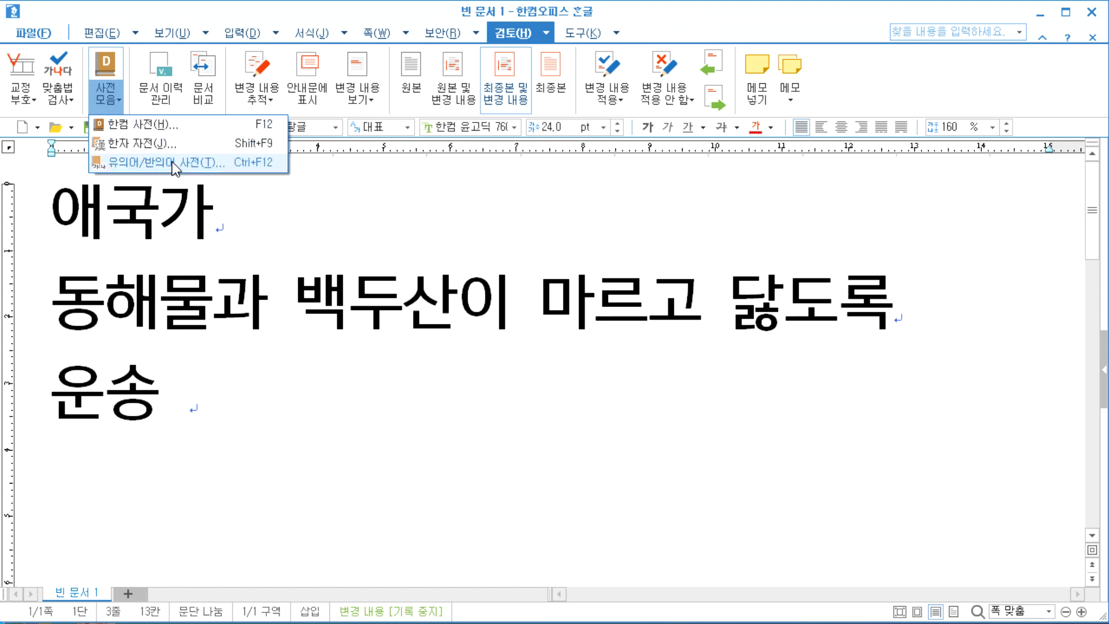
pyautogui.click(233, 403)
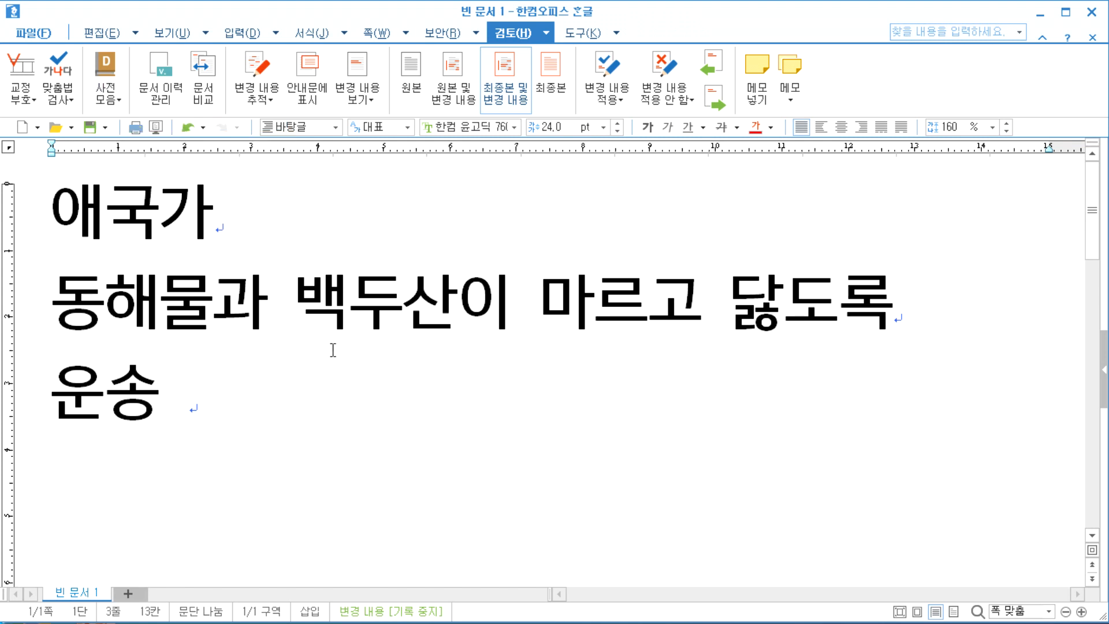
# Open the 한컴 사전 dictionary and move its window clear of the start of the document's text.
pyautogui.press('F12')
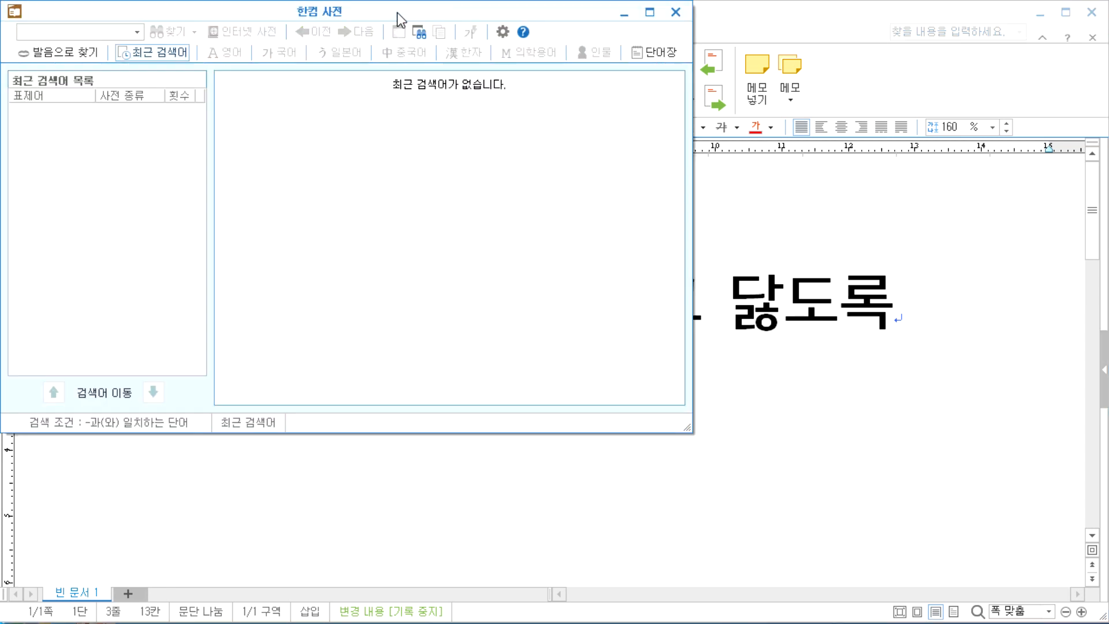
pyautogui.moveTo(397, 20); pyautogui.dragTo(713, 106)
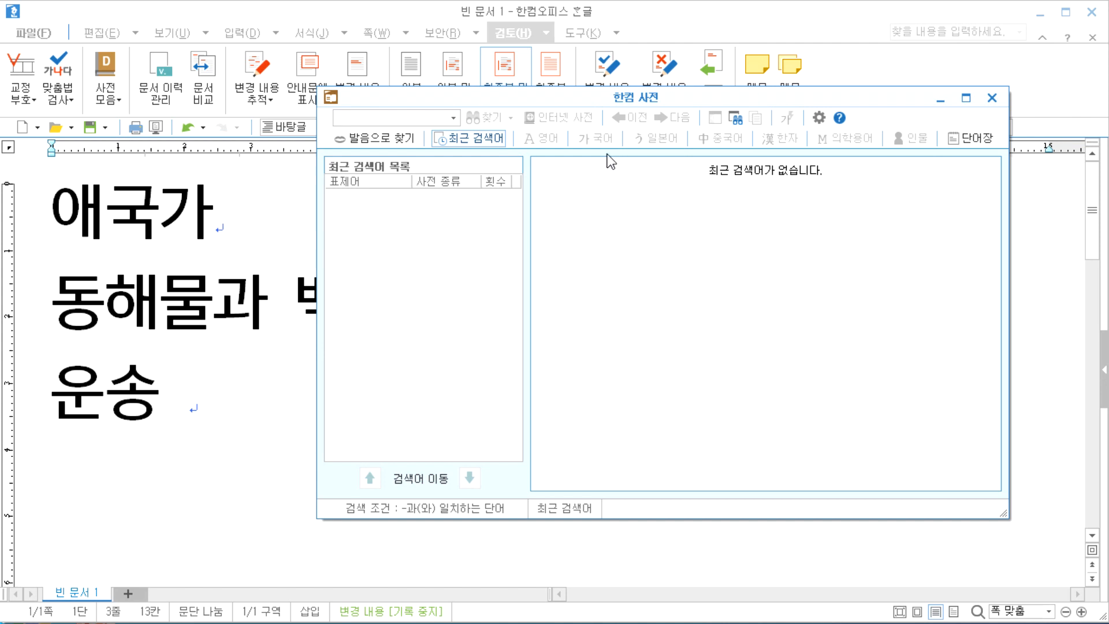
pyautogui.moveTo(587, 99); pyautogui.dragTo(600, 164)
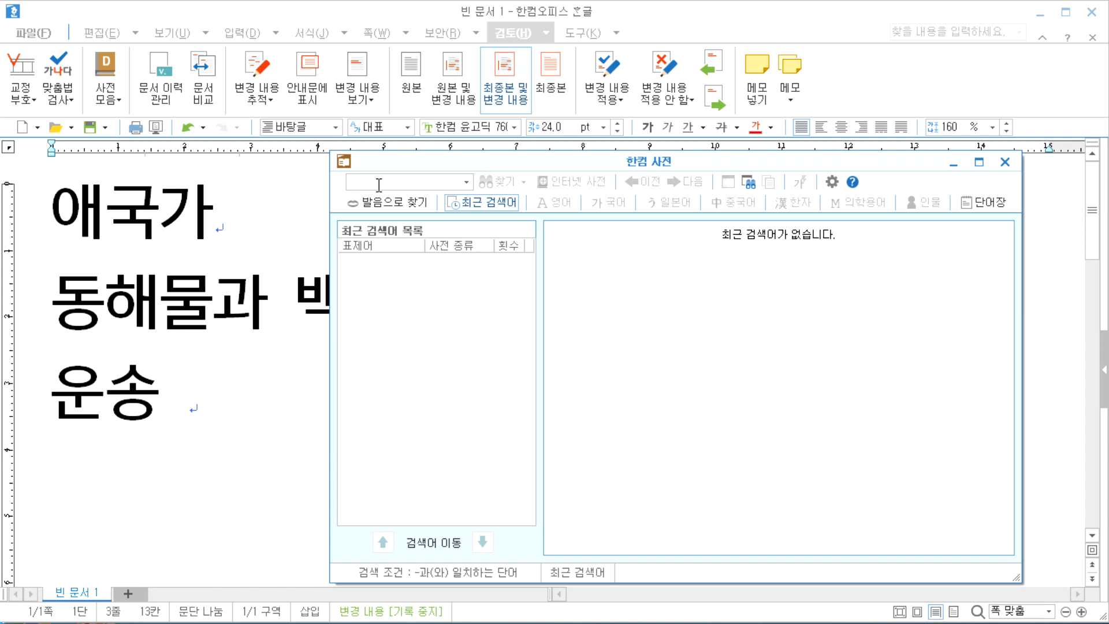
# Search the dictionary for 사전 and select its entry in the word list.
pyautogui.write('tkwjs')
pyautogui.hotkey('shift', 'End')
pyautogui.write('사전')
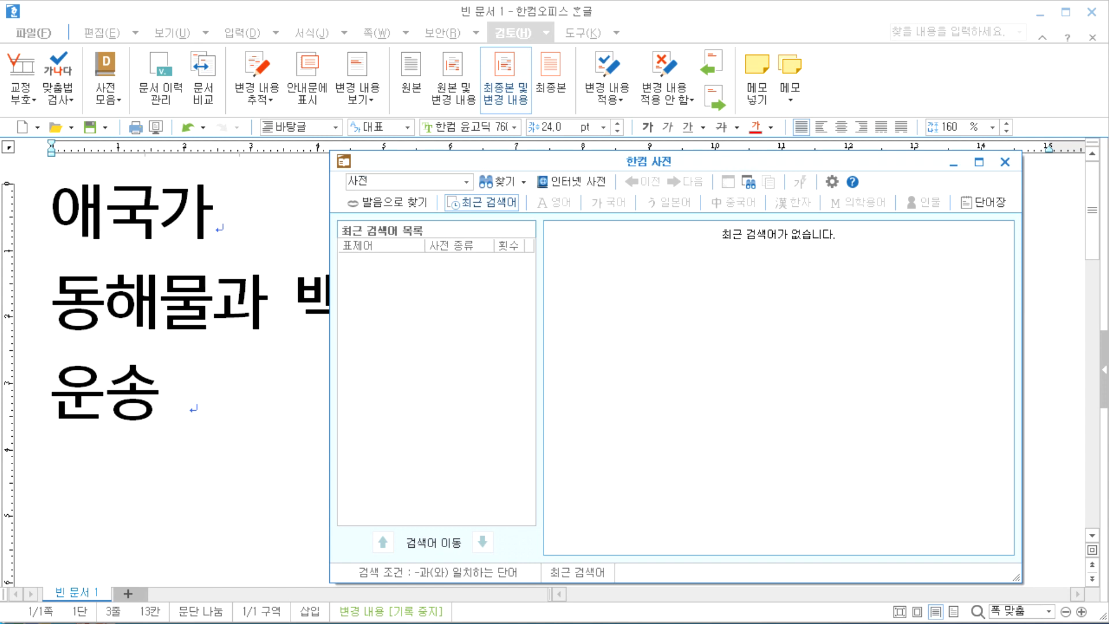
pyautogui.press('Return')
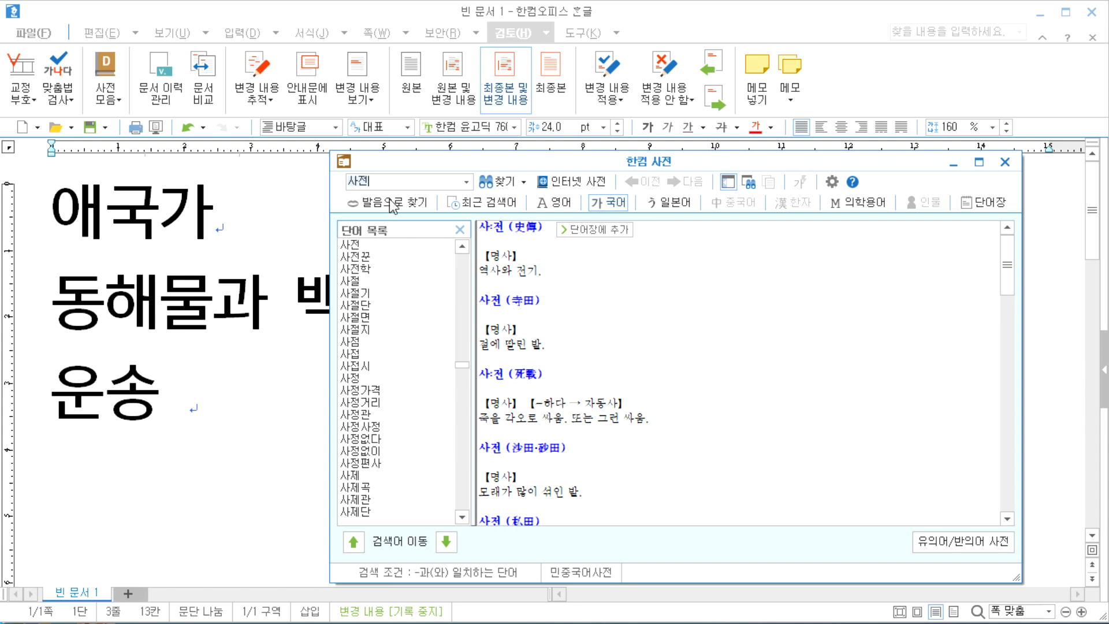
pyautogui.click(368, 245)
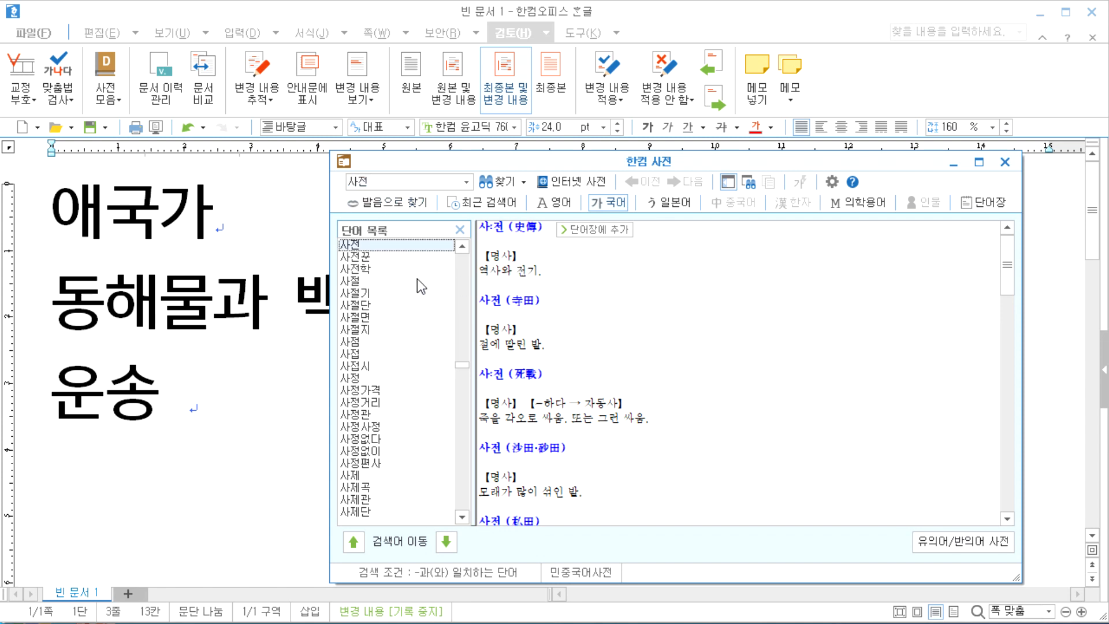
# Browse the definitions of neighbouring words in the word list, including 사전꾼, 사절기, 사정, 사정가격 and 사정거리.
pyautogui.click(363, 259)
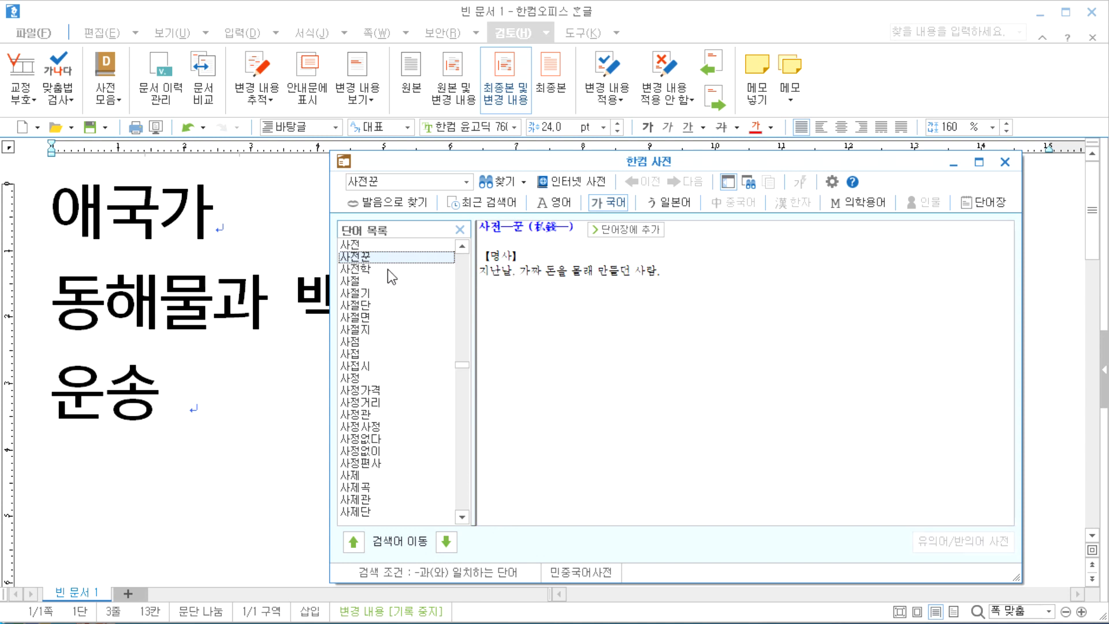
pyautogui.click(404, 282)
pyautogui.click(372, 295)
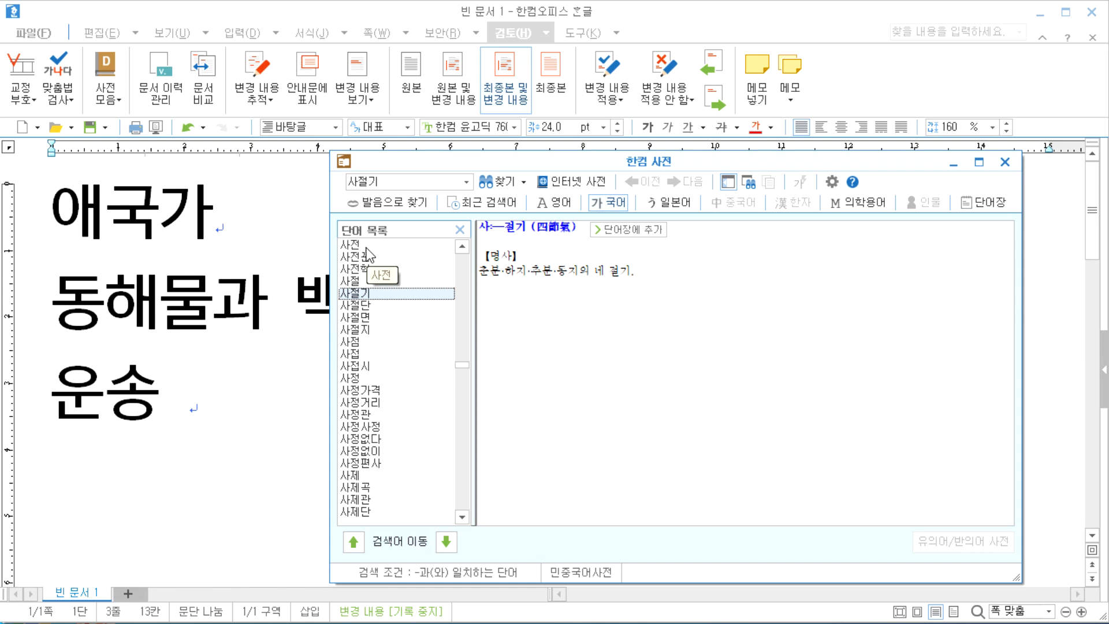
pyautogui.click(350, 380)
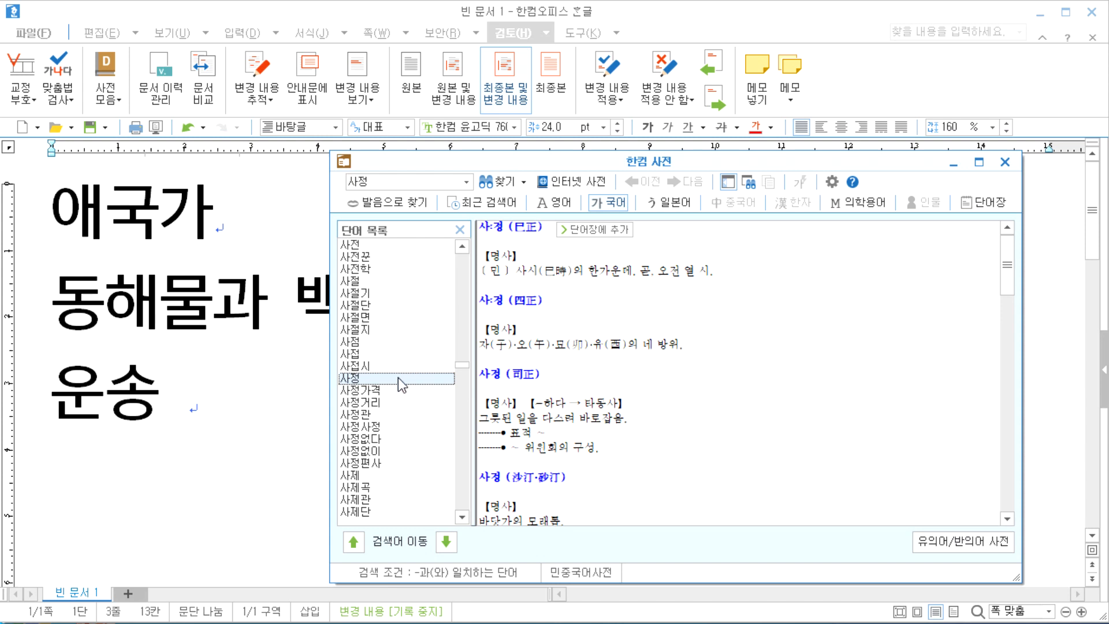
pyautogui.click(379, 395)
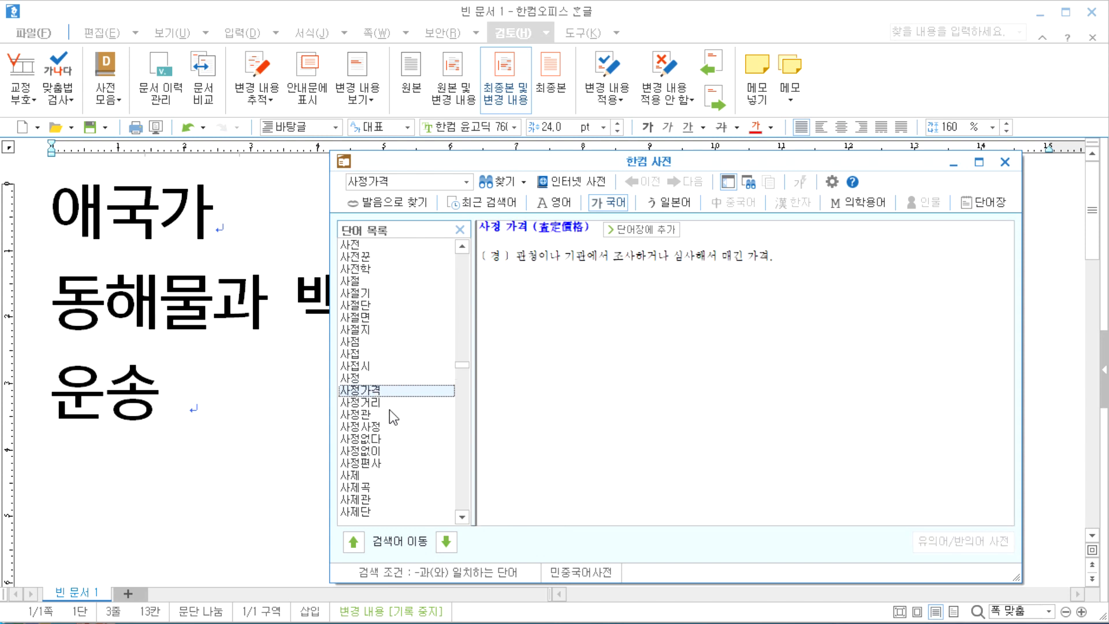
pyautogui.click(382, 404)
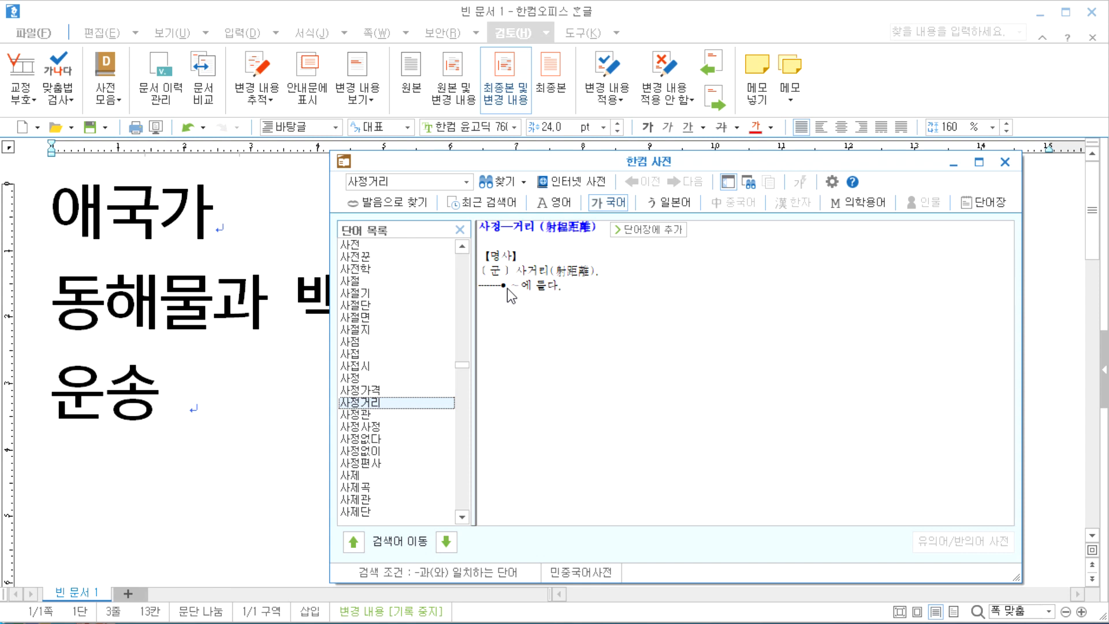
# Return to the 사전 entry and read through all of its definitions to the end.
pyautogui.click(353, 244)
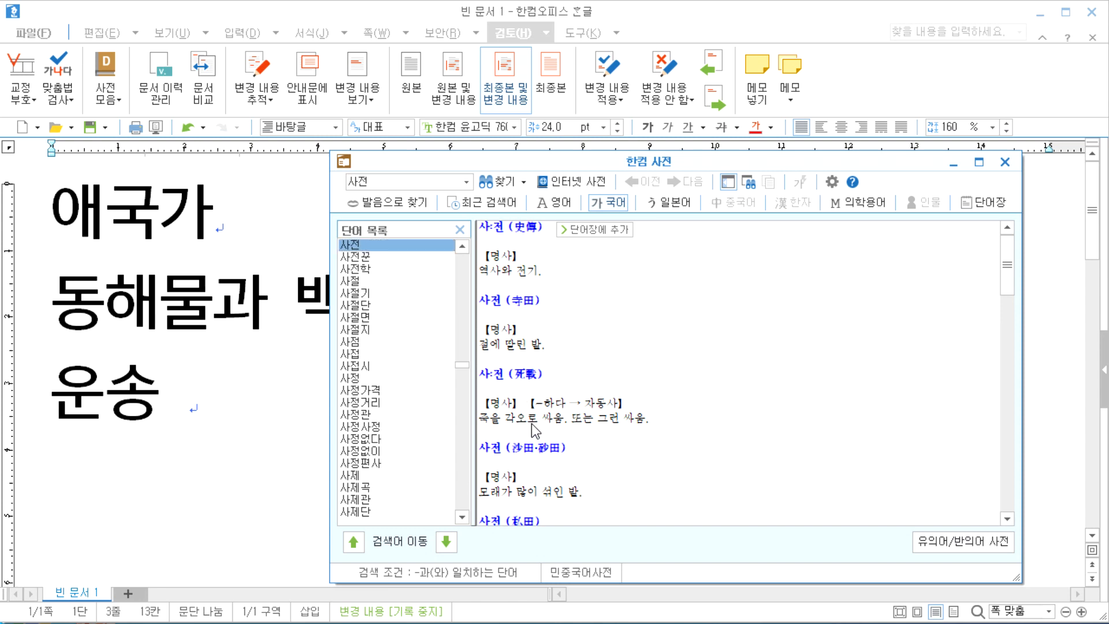
pyautogui.scroll(-1, 518, 428)
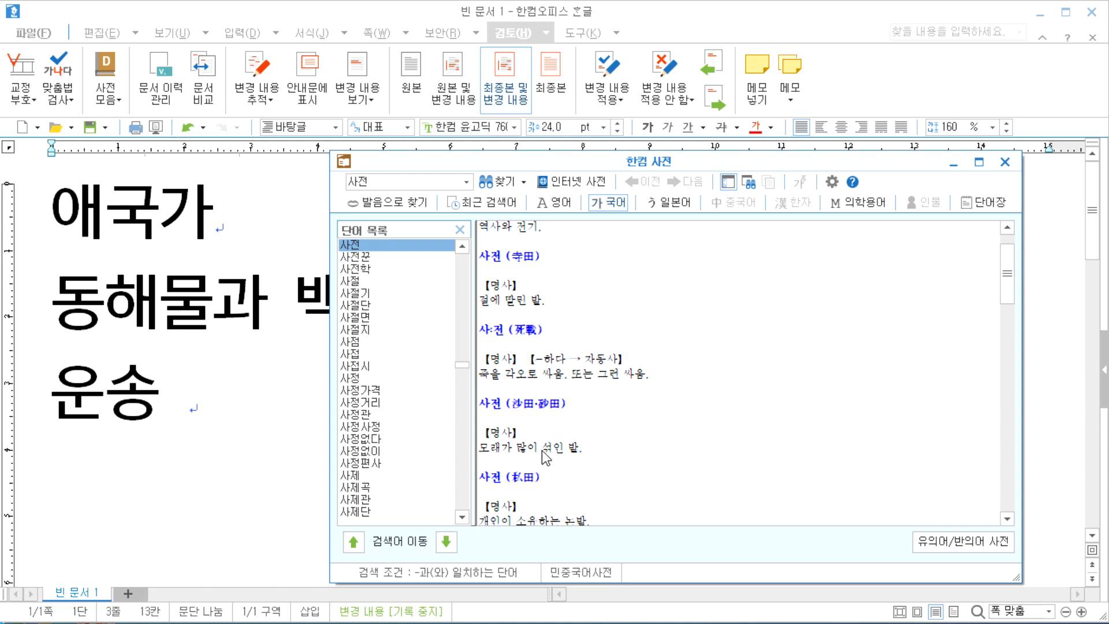
pyautogui.scroll(-3, 556, 458)
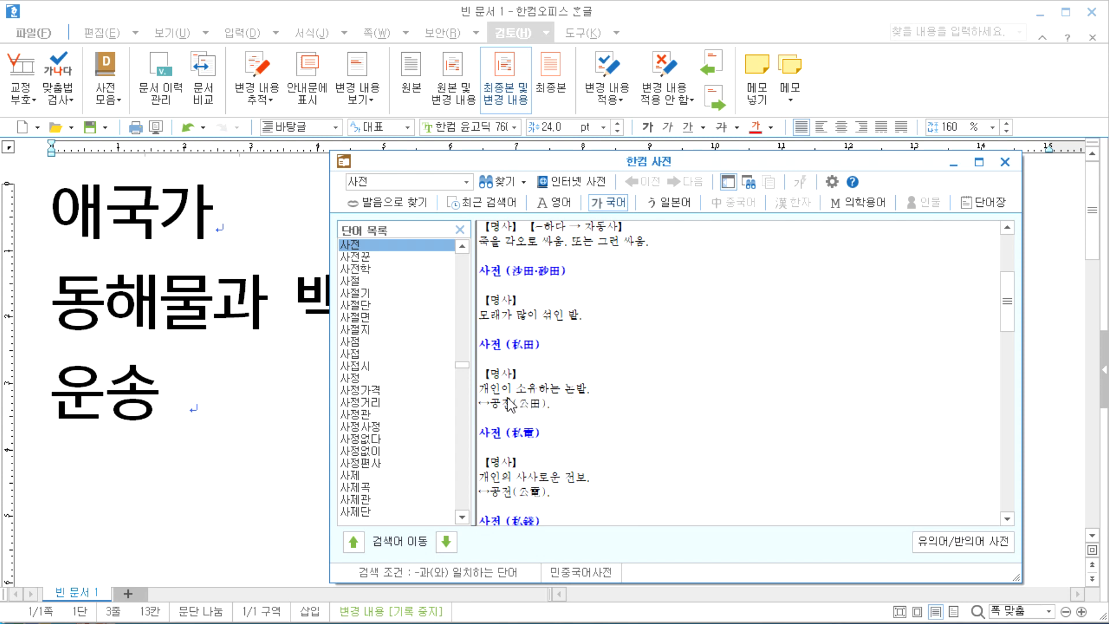
pyautogui.scroll(-3, 510, 407)
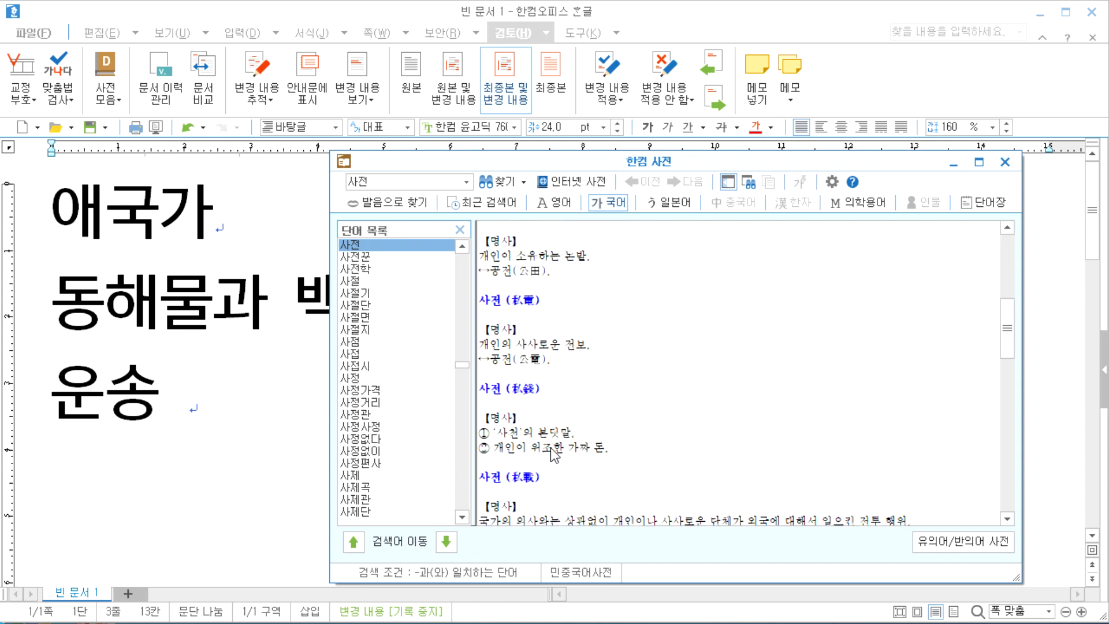
pyautogui.scroll(-3, 542, 453)
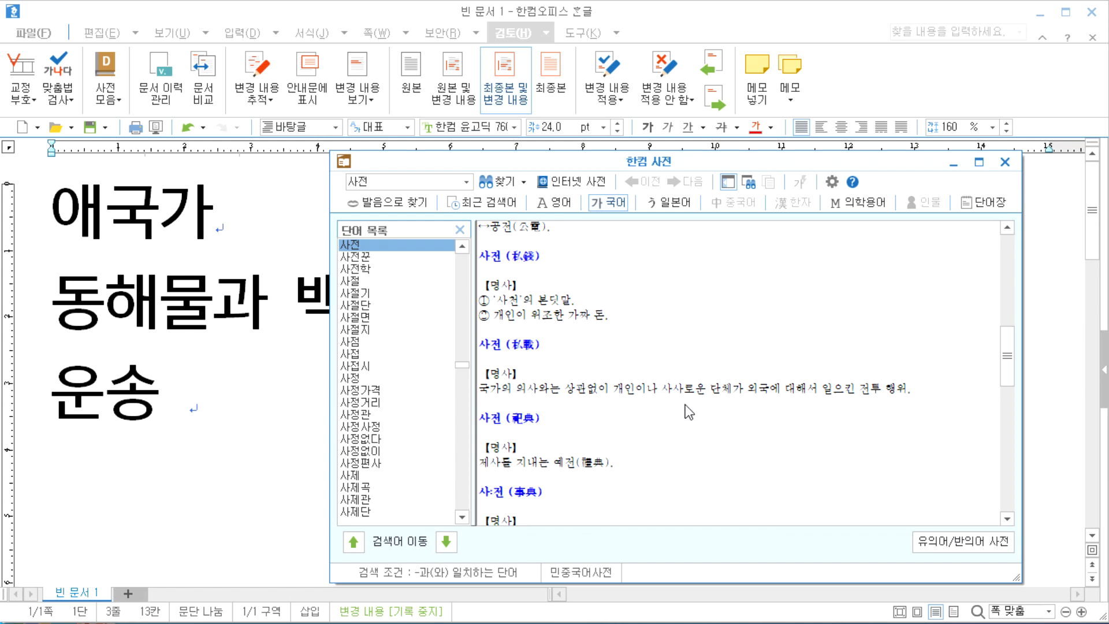
pyautogui.scroll(-4, 546, 399)
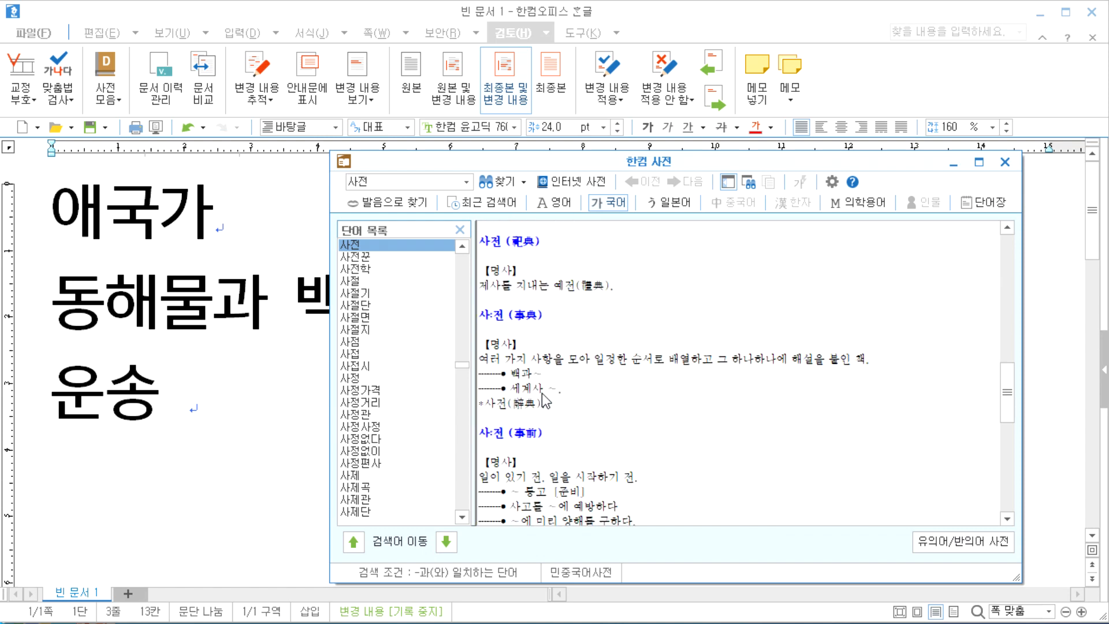
pyautogui.scroll(-8, 543, 399)
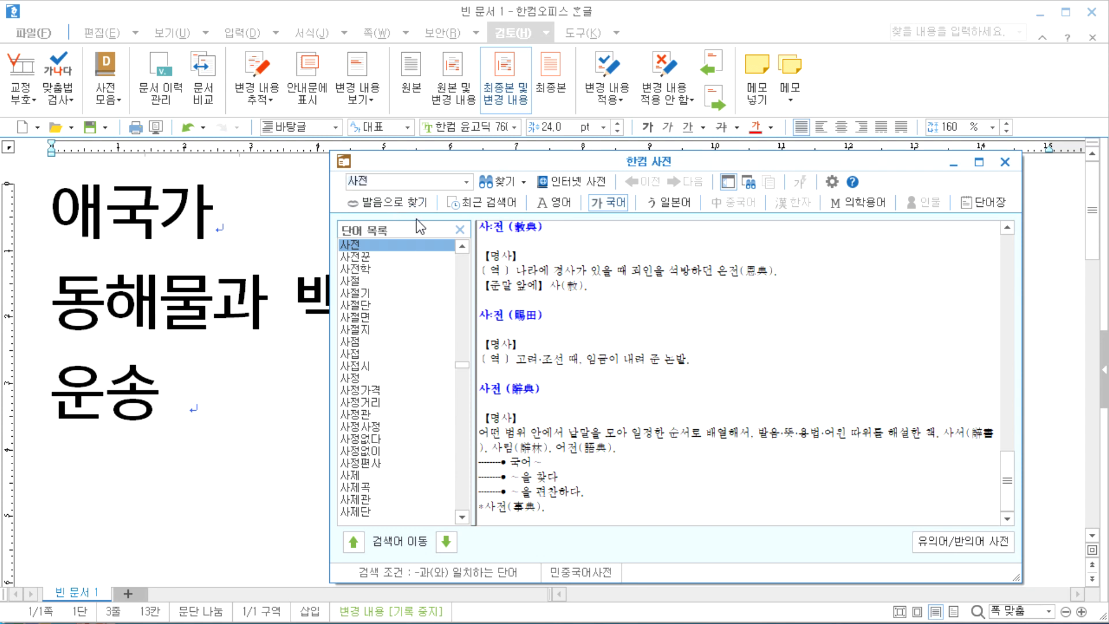
# Look up boy in the dictionary, view its entry in the maximized window, and restore the window over the document.
pyautogui.write('boy')
pyautogui.press('Return')
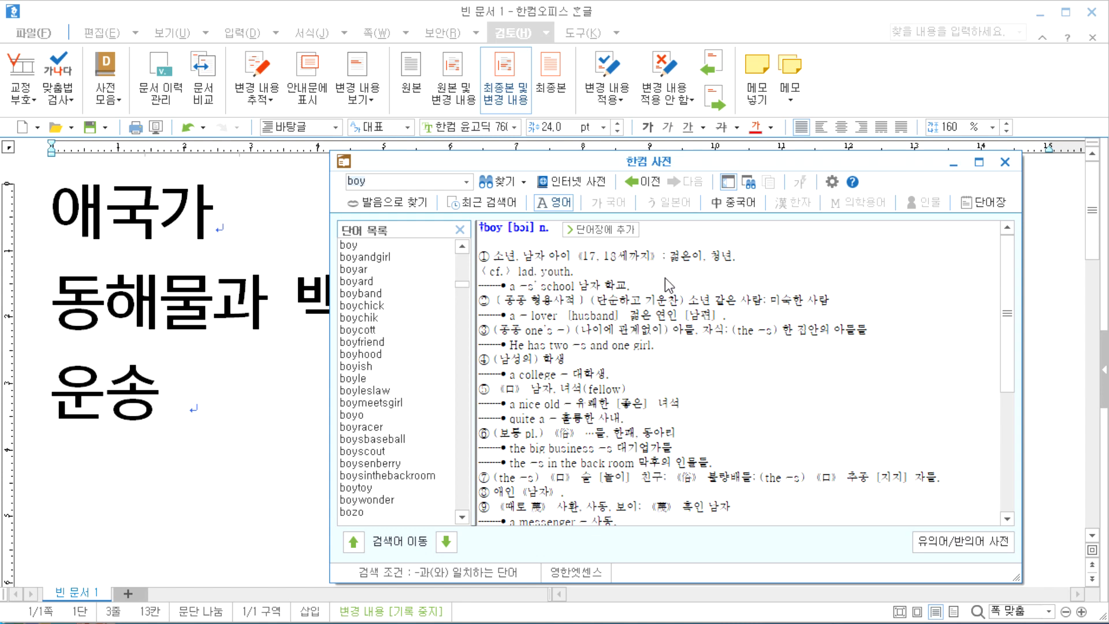
pyautogui.doubleClick(558, 164)
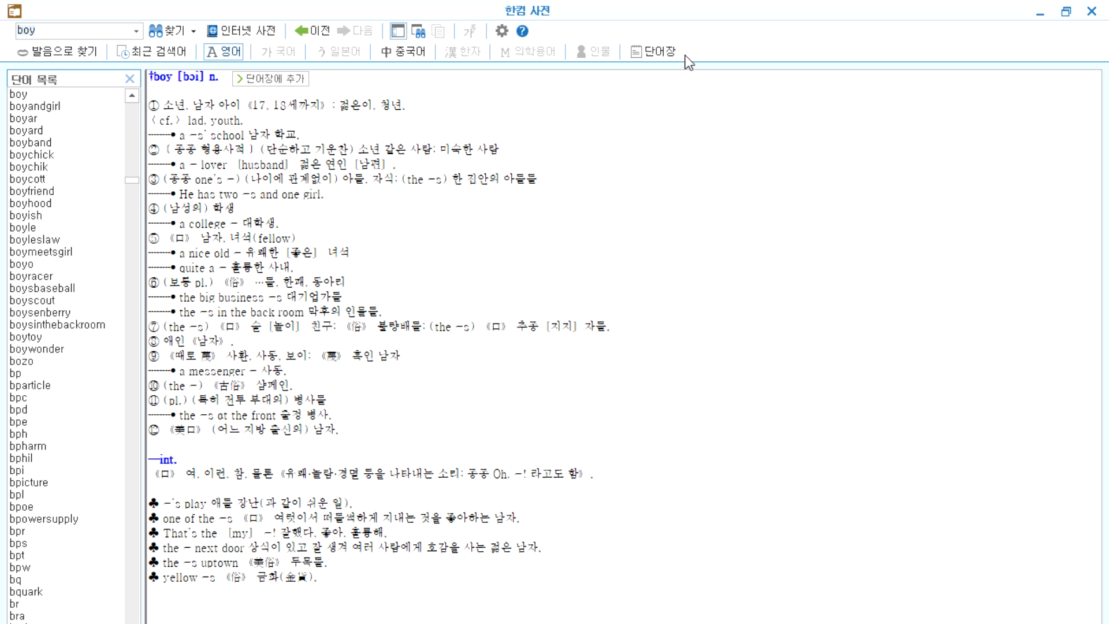
pyautogui.moveTo(716, 13); pyautogui.dragTo(738, 92)
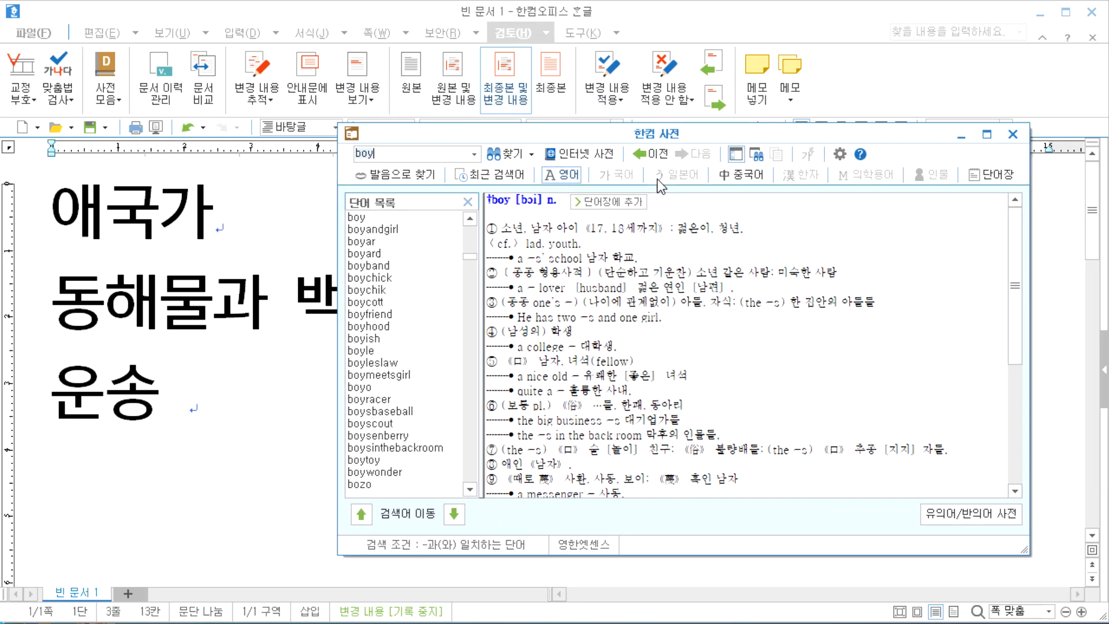
pyautogui.moveTo(629, 134); pyautogui.dragTo(614, 162)
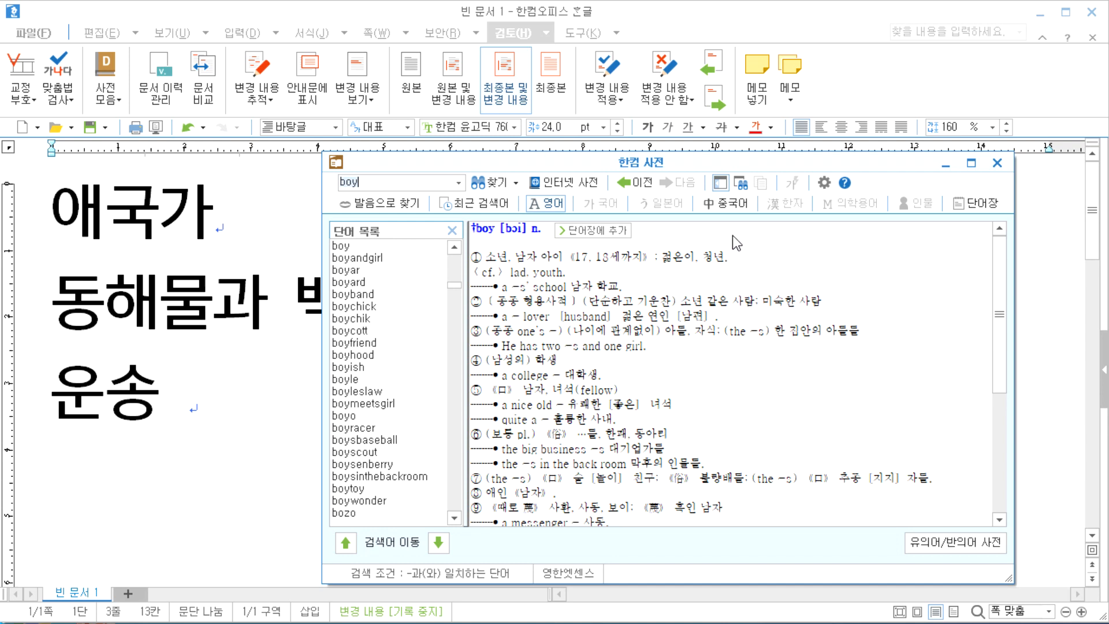
# View the entry for boy in the Chinese dictionary (중국어) and return to the English one (영어).
pyautogui.click(726, 210)
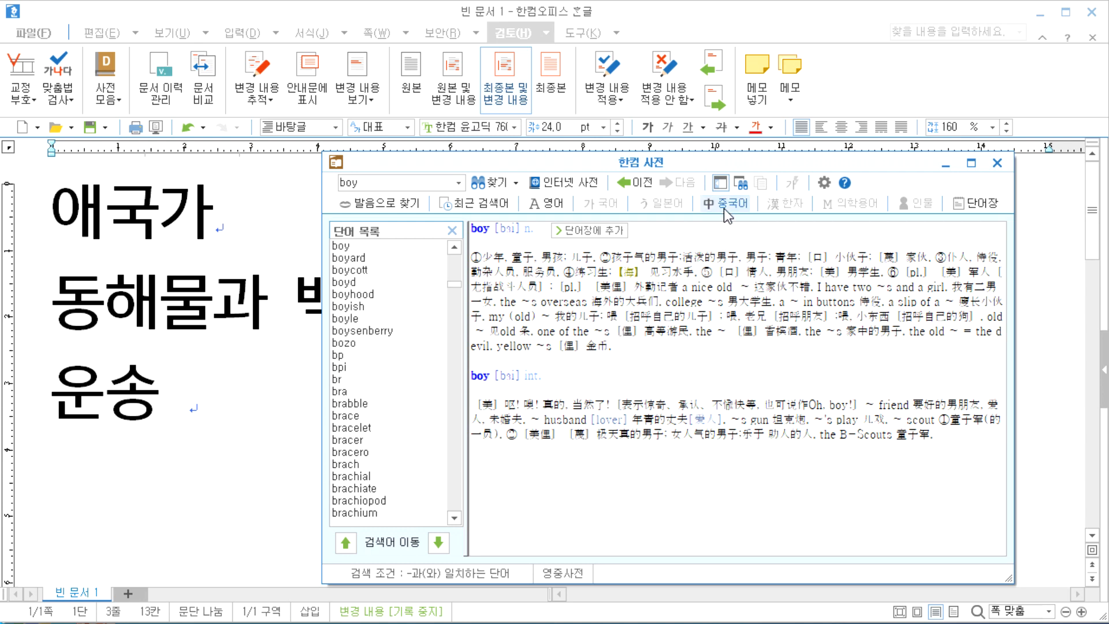
pyautogui.click(552, 203)
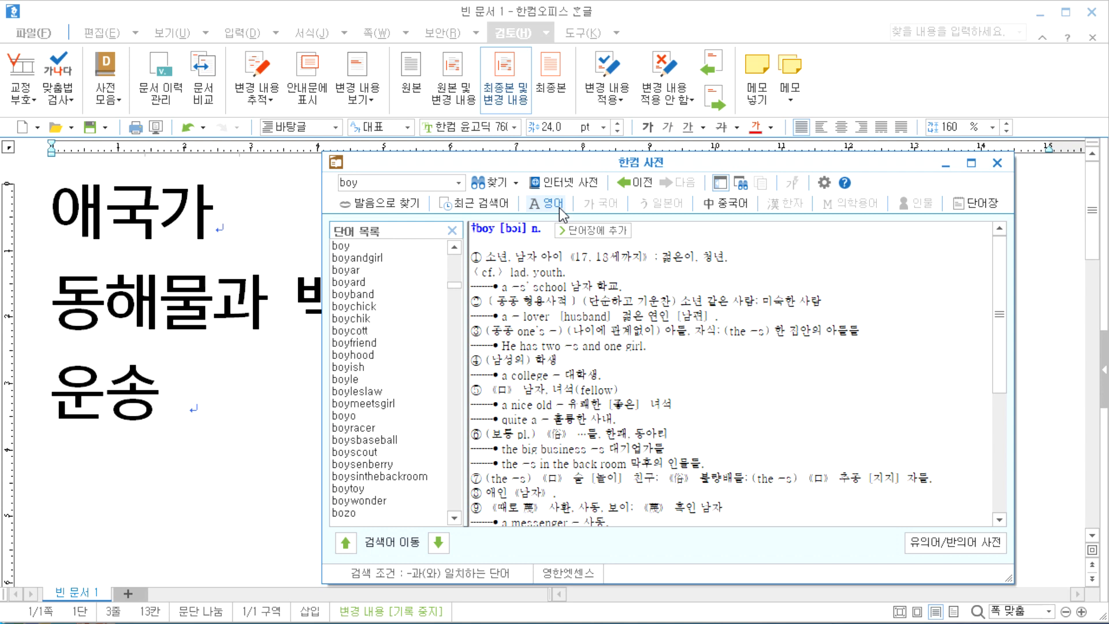
# Close the 한컴 사전 window and the Hangul document.
pyautogui.click(997, 163)
pyautogui.click(1092, 12)
pyautogui.click(555, 347)
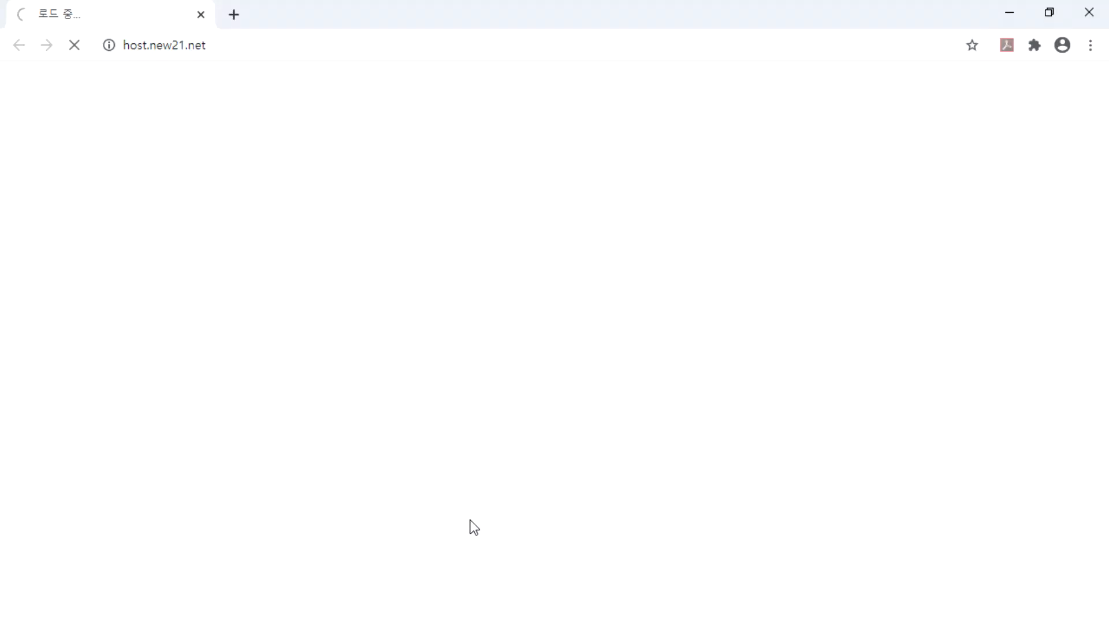
# Open 한컴 사전 as a standalone program over the host.new21.net page in Chrome.
pyautogui.scroll(-8, 312, 603)
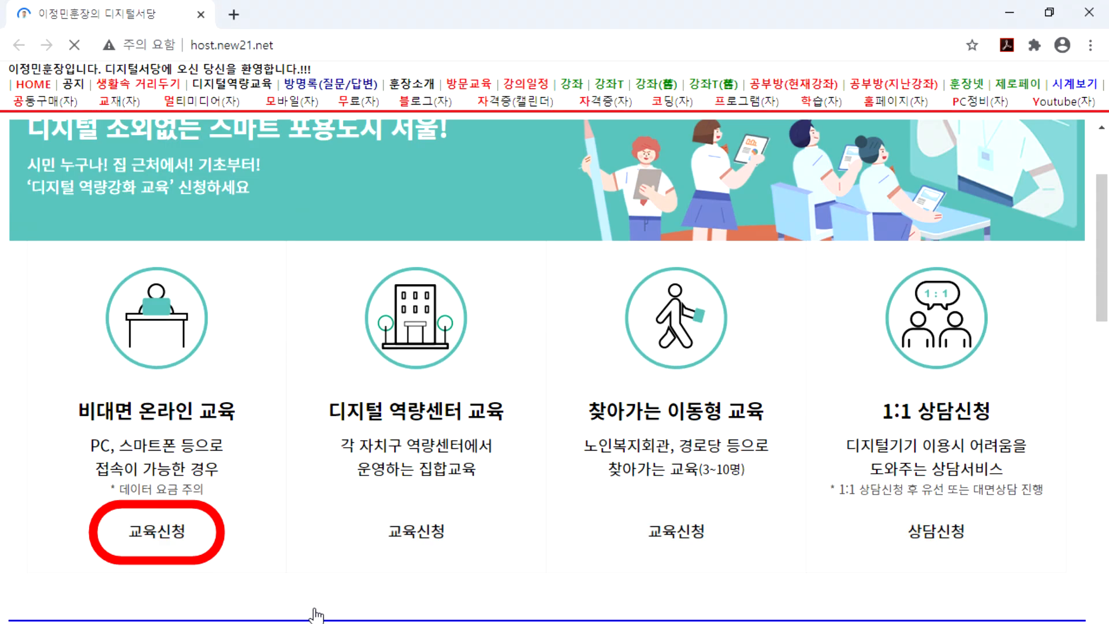
pyautogui.scroll(-5, 333, 622)
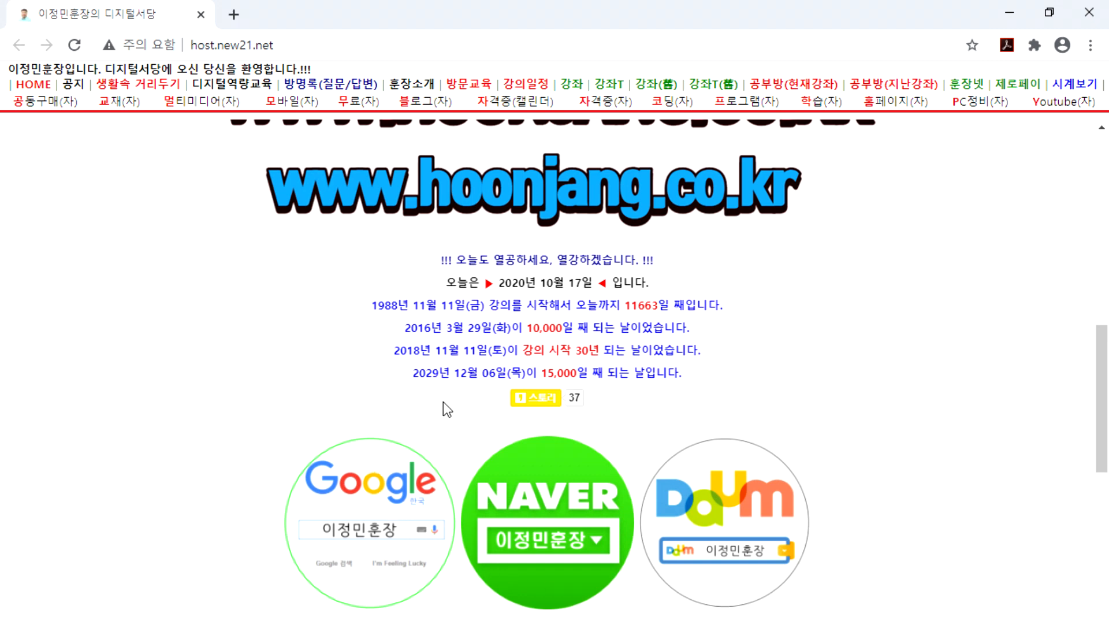
pyautogui.press('super')
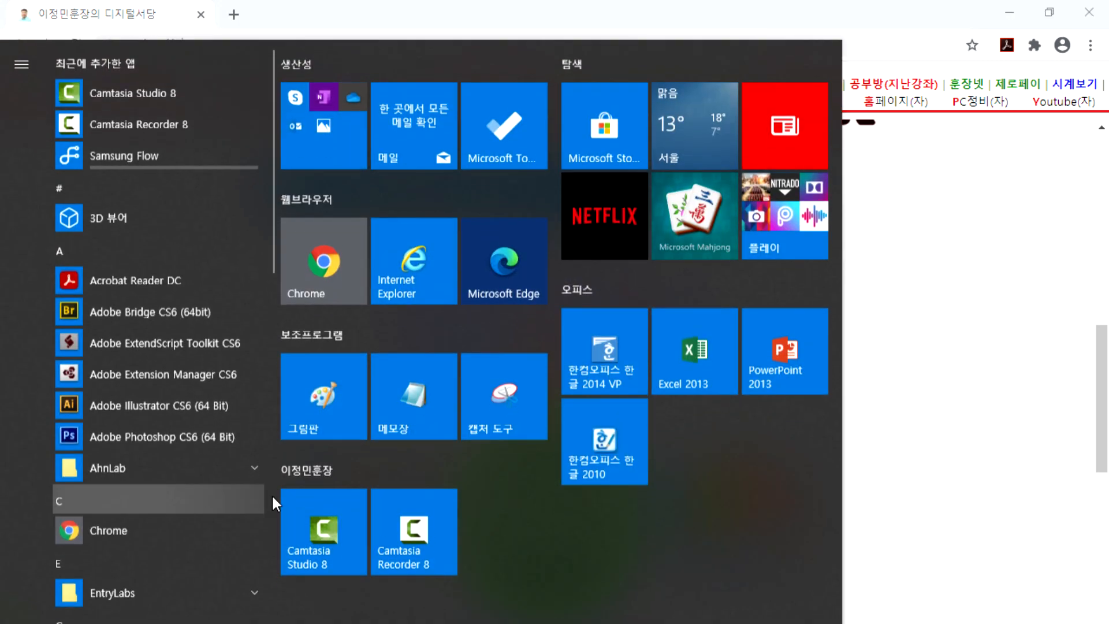
pyautogui.scroll(-20, 188, 397)
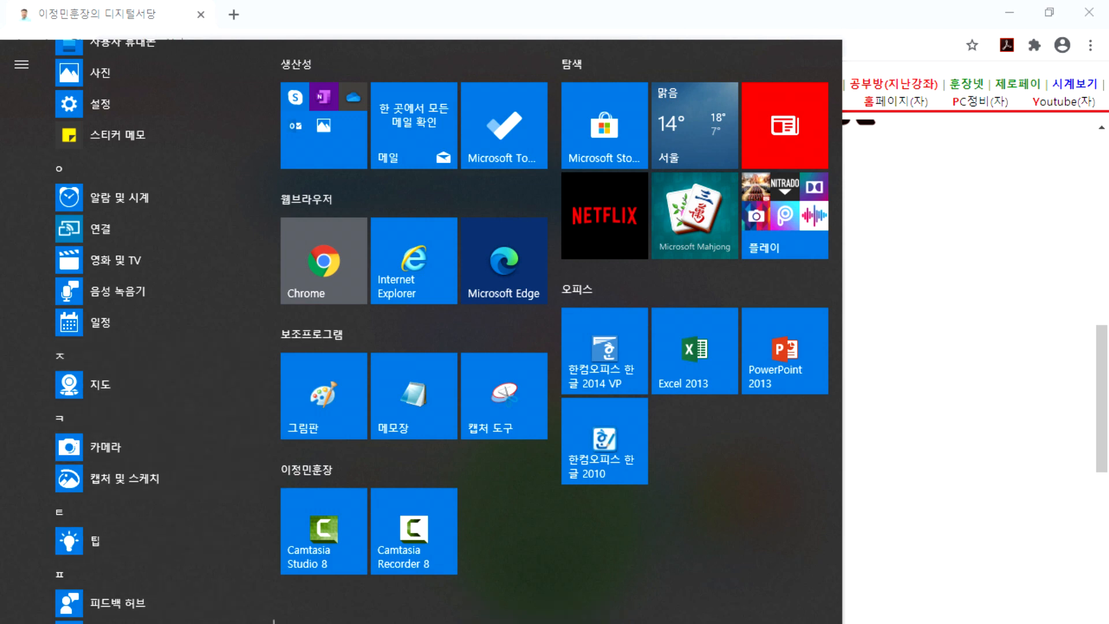
pyautogui.press('Escape')
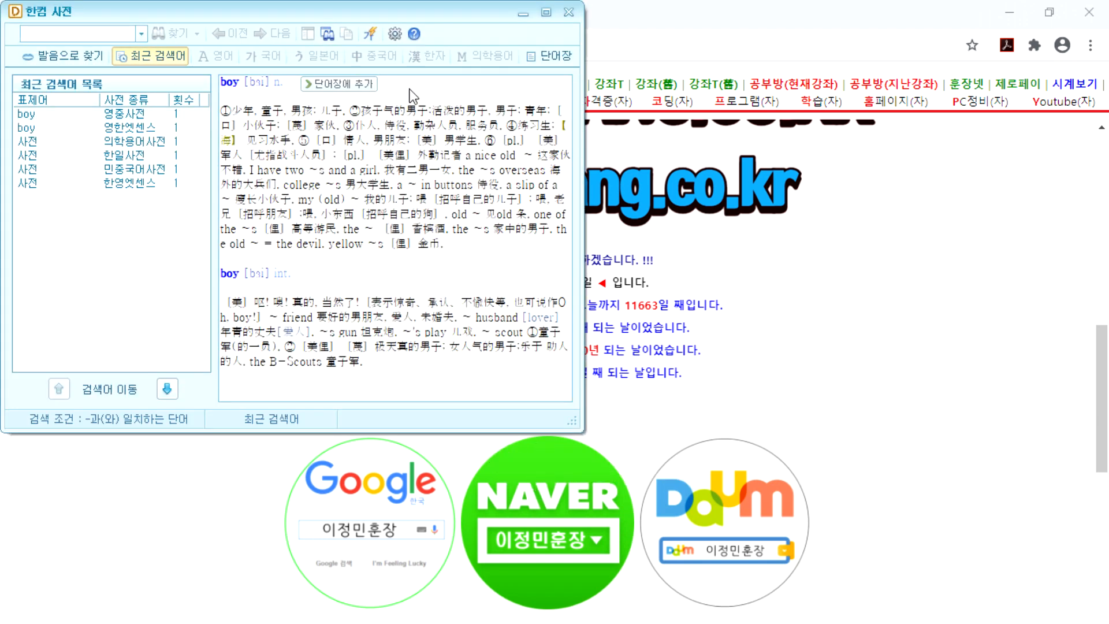
# Move the standalone dictionary clear of the screen corner, look up girl, and close the dictionary.
pyautogui.moveTo(351, 16); pyautogui.dragTo(758, 196)
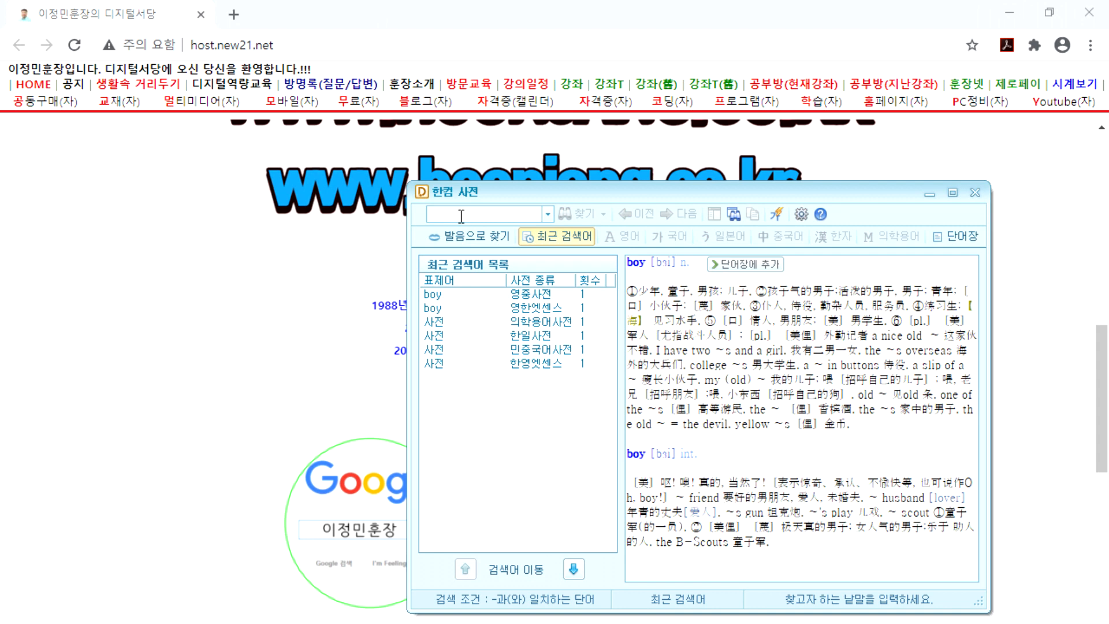
pyautogui.write('girl')
pyautogui.press('Return')
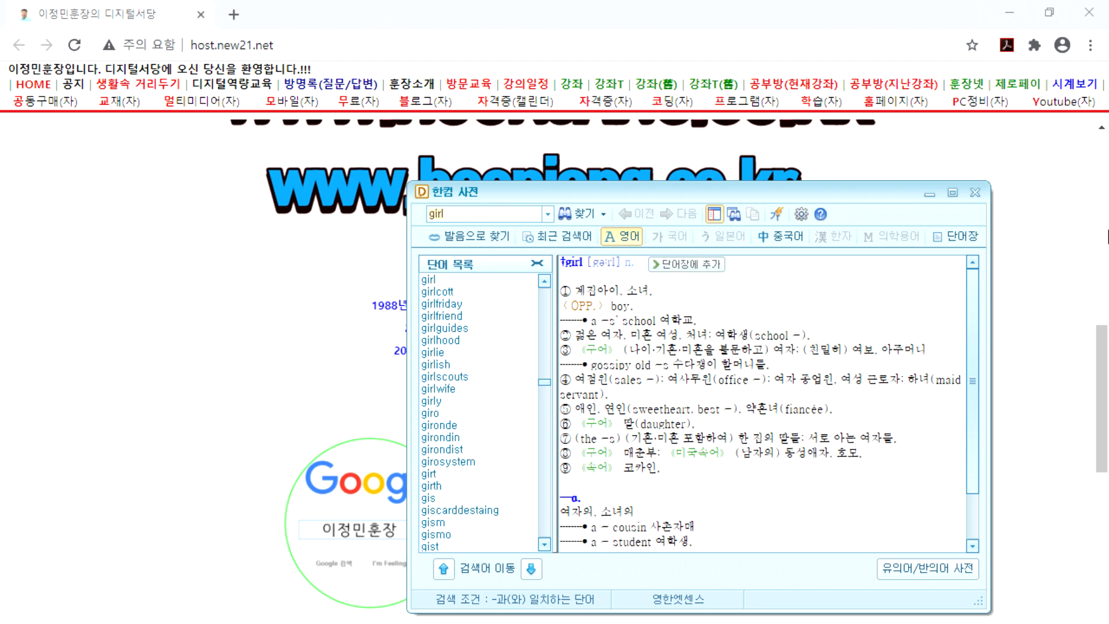
pyautogui.click(975, 192)
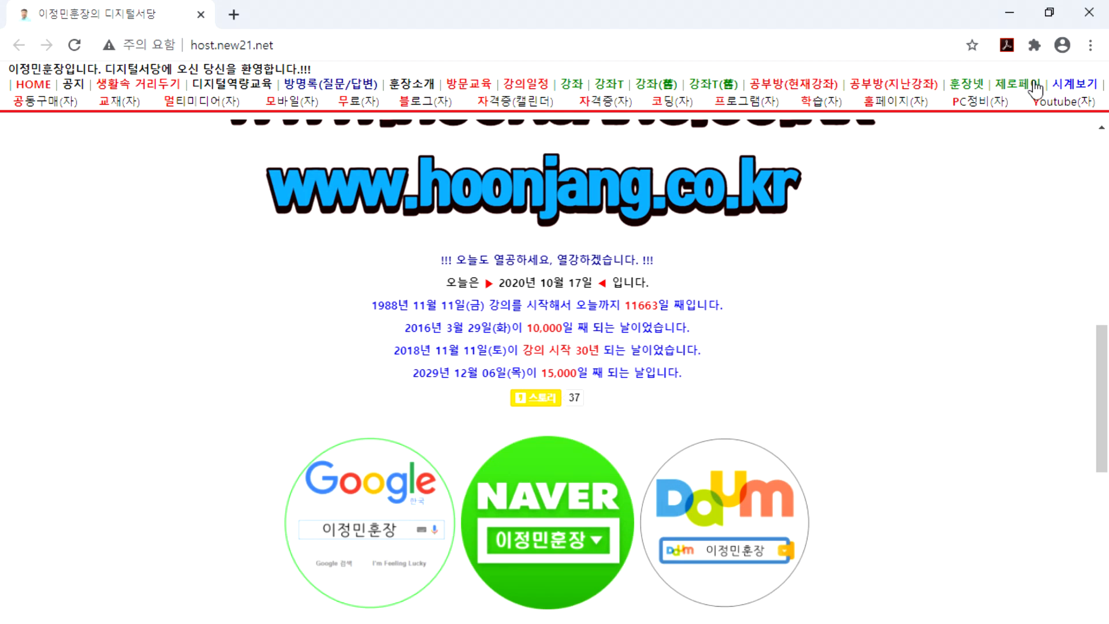
# Minimize Chrome and start 한컴오피스 한글 2014 VP with a blank document.
pyautogui.click(1001, 17)
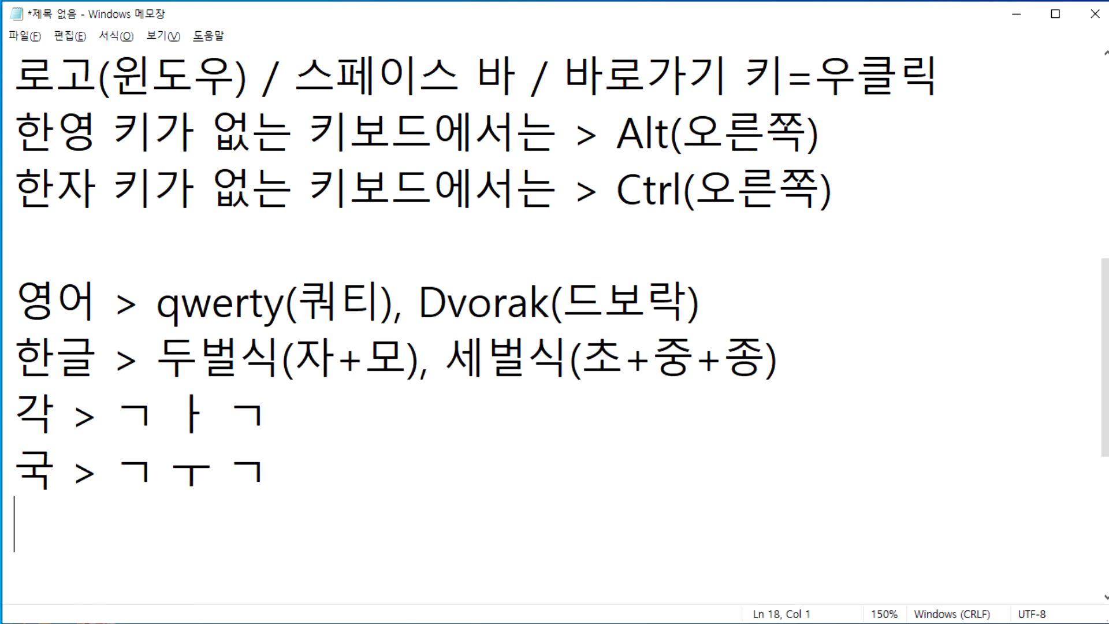
pyautogui.press('super')
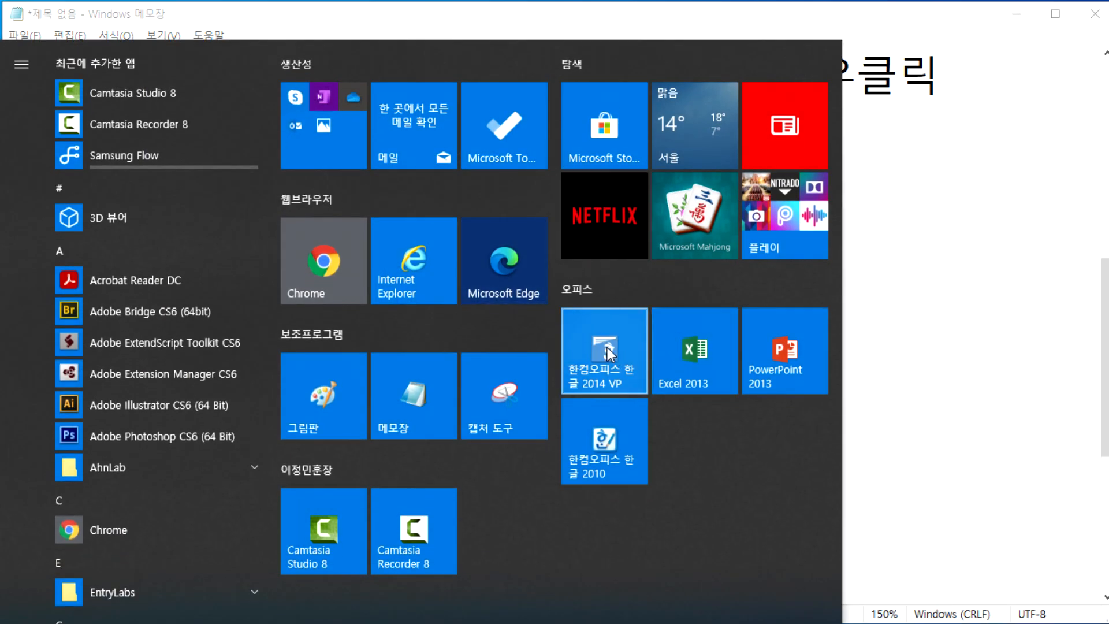
pyautogui.press('super')
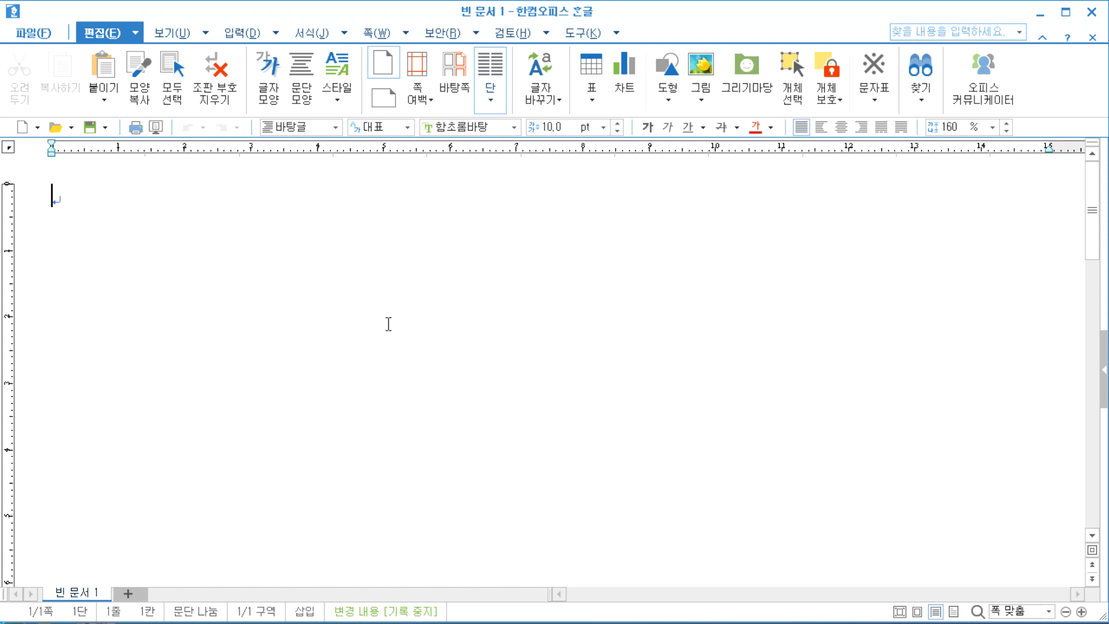
# Enter 애국가 on the first line of the blank document and set its font size to 20 pt.
pyautogui.write('애국가')
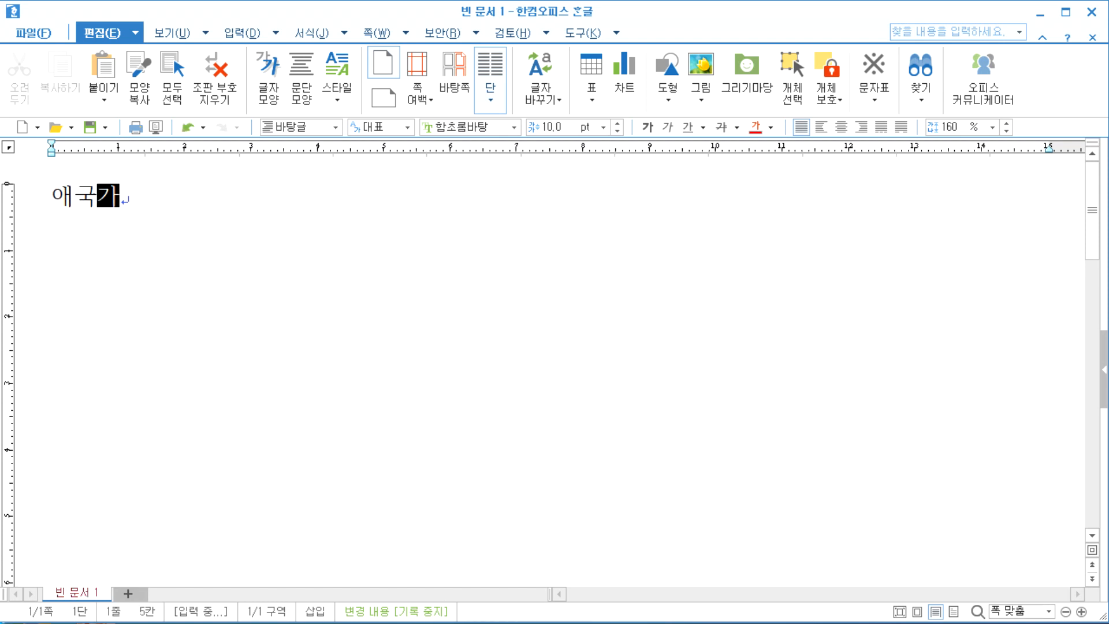
pyautogui.hotkey('ctrl', 'a')
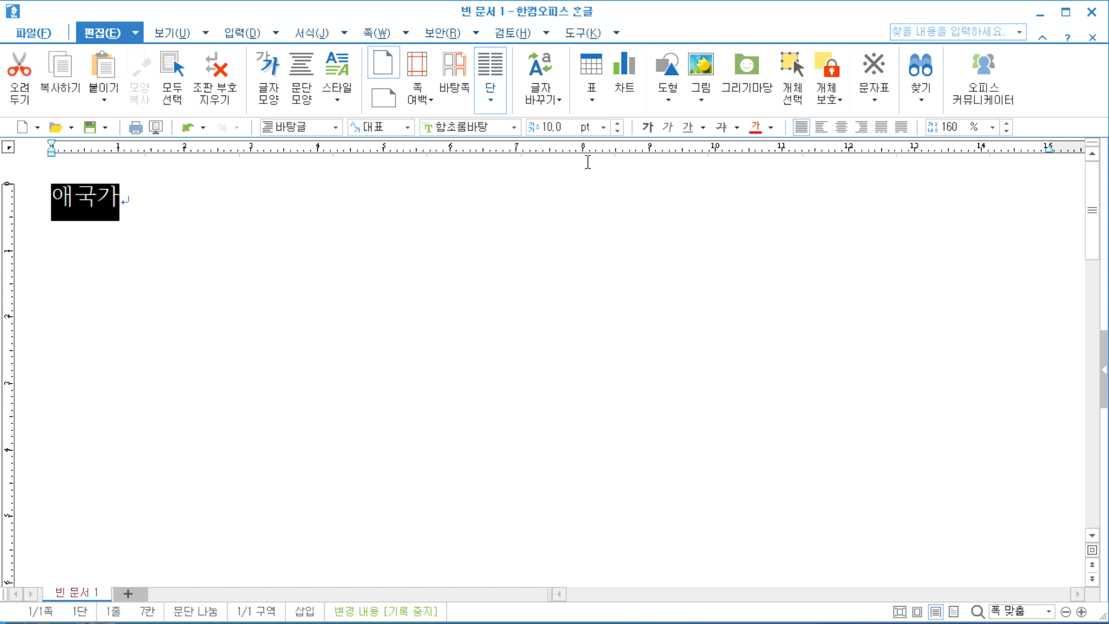
pyautogui.click(603, 127)
pyautogui.click(571, 289)
pyautogui.click(452, 309)
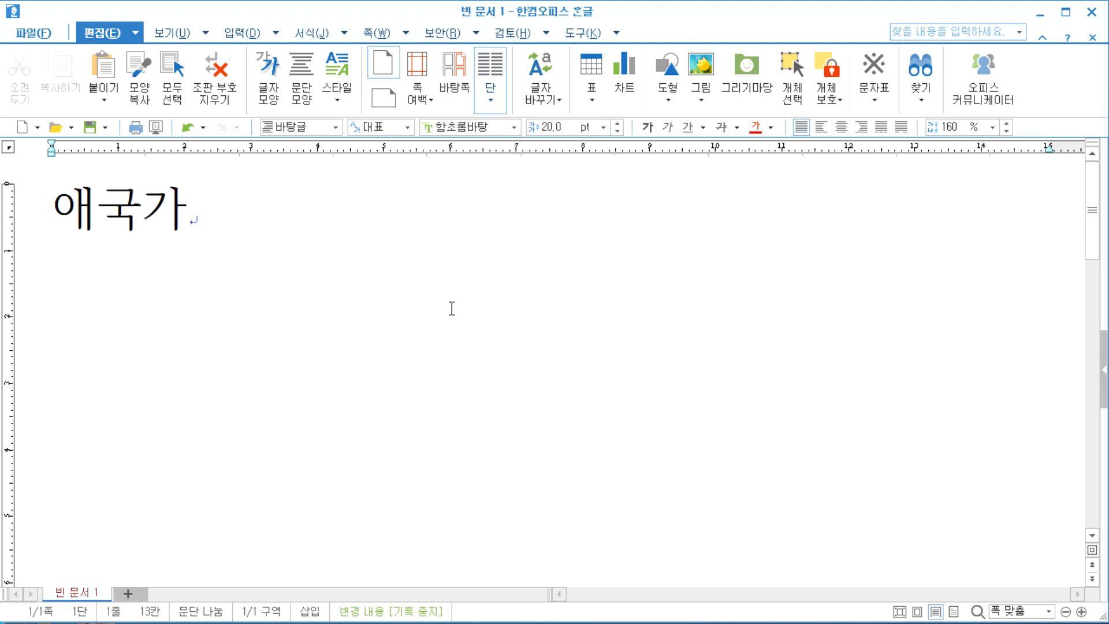
# Enter 동해 백두 사랑 만세 as the second line below 애국가 and start a new empty line.
pyautogui.press('Return')
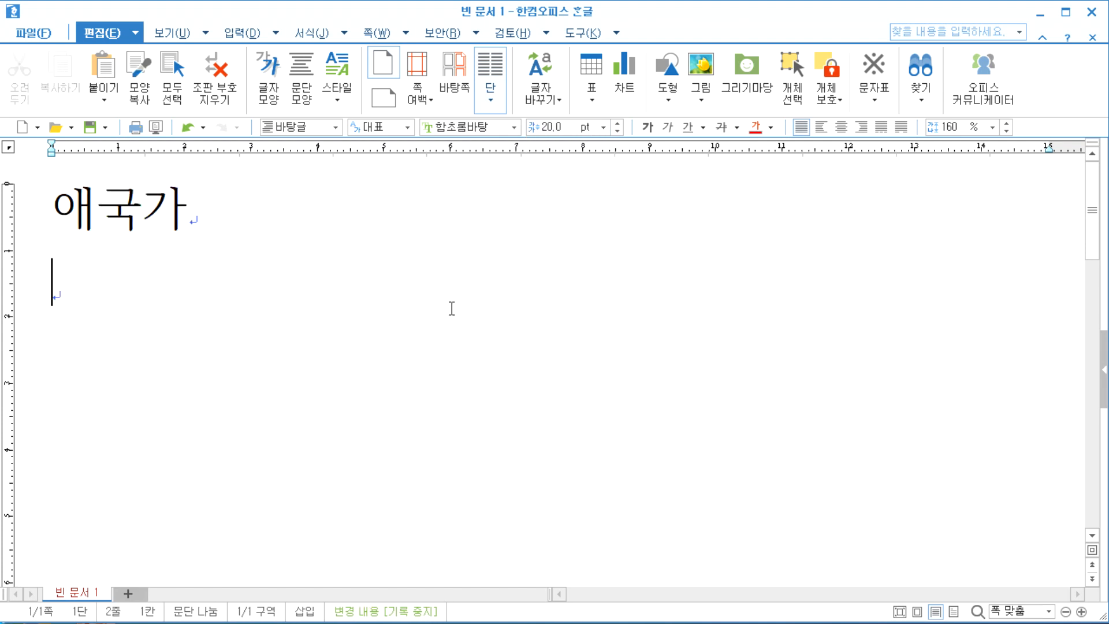
pyautogui.write('동해')
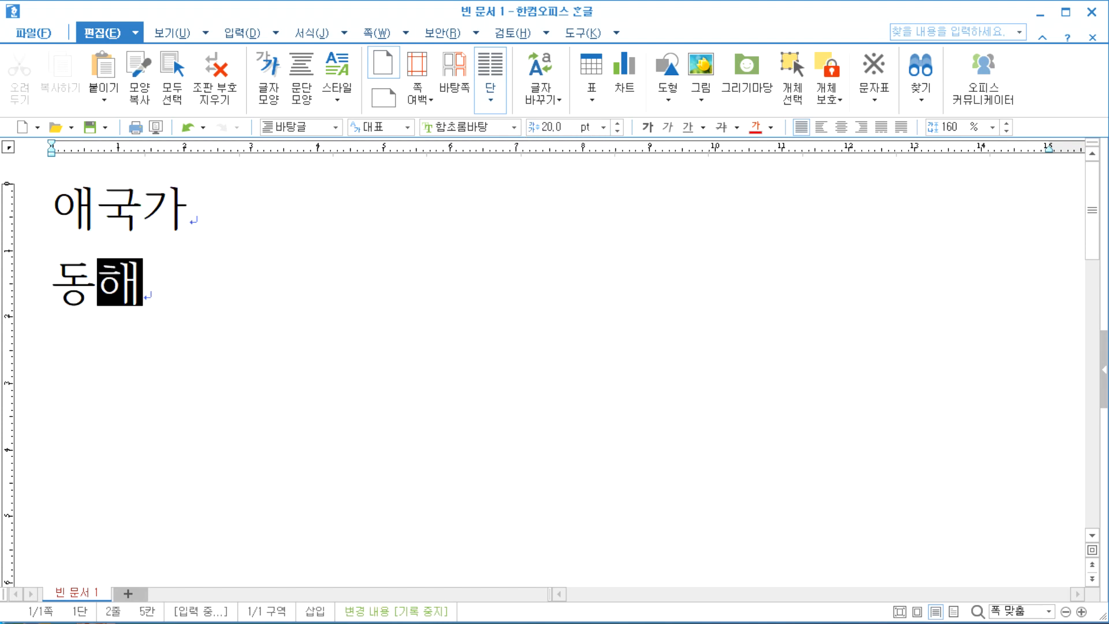
pyautogui.write(' 배ㄱ두')
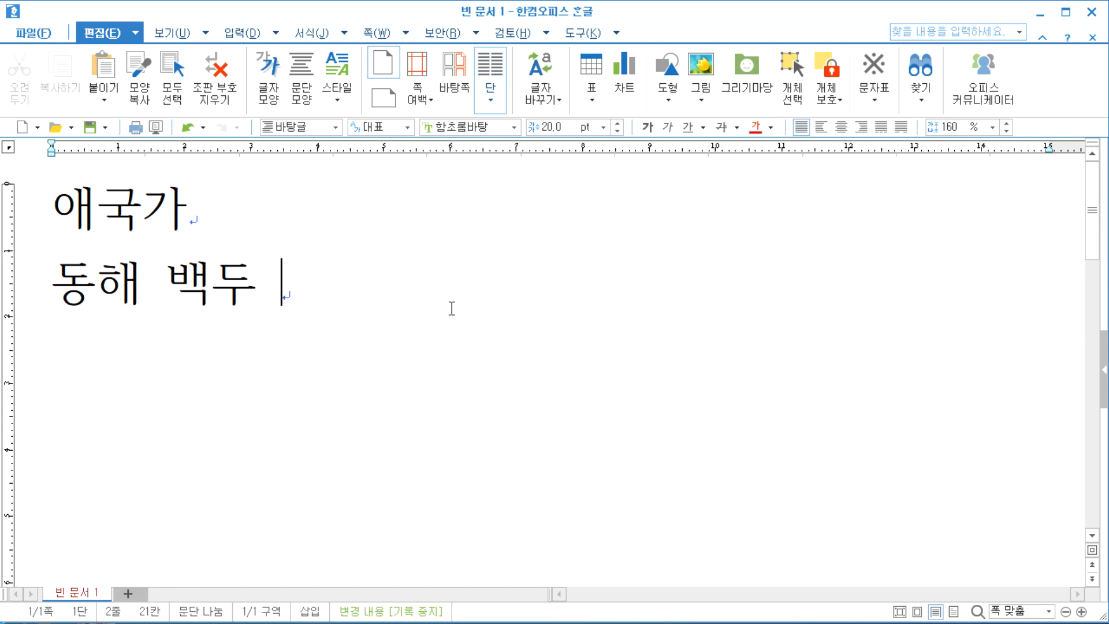
pyautogui.click(451, 308)
pyautogui.write('사랑 ')
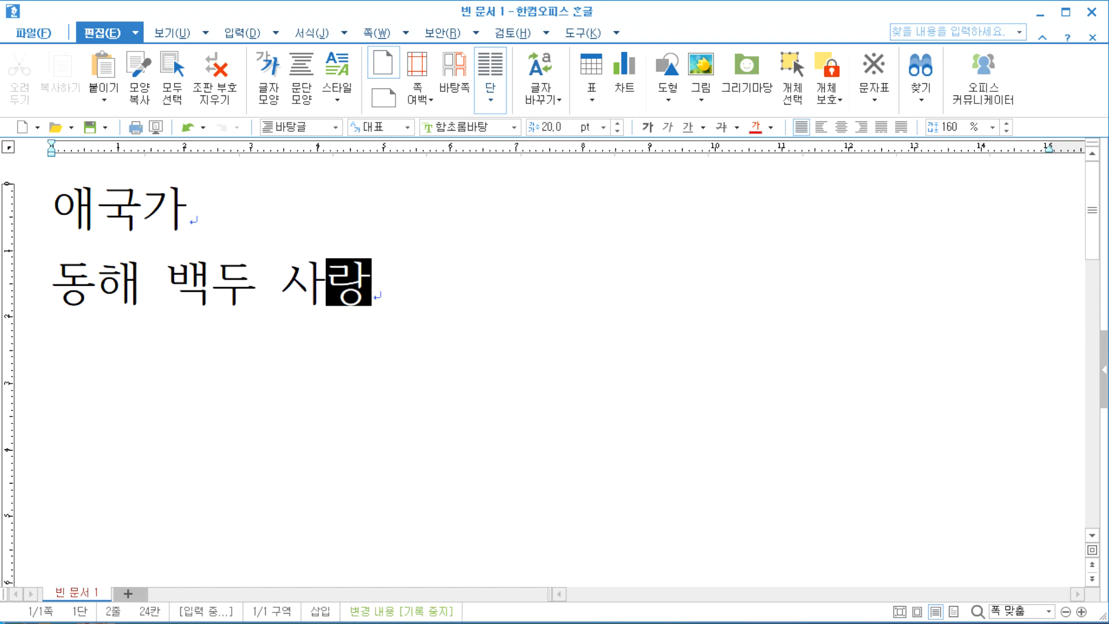
pyautogui.write('마ㄴ세')
pyautogui.press('Return')
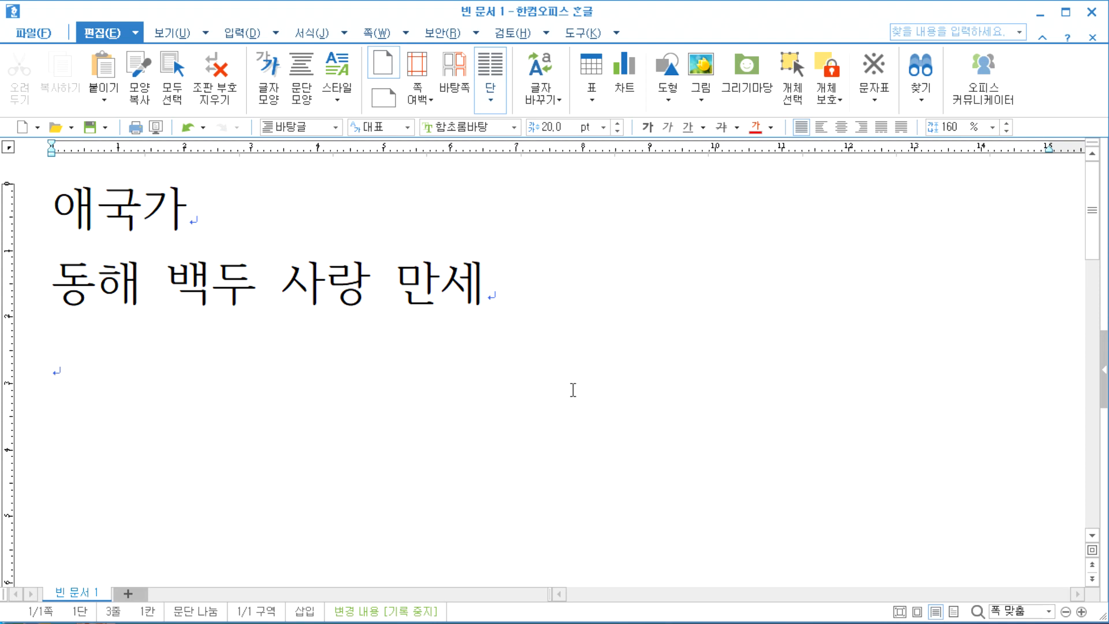
# Select the title 애국가, look it up in the built-in dictionary, and close the lookup with the cursor after the title.
pyautogui.click(55, 209)
pyautogui.click(200, 223)
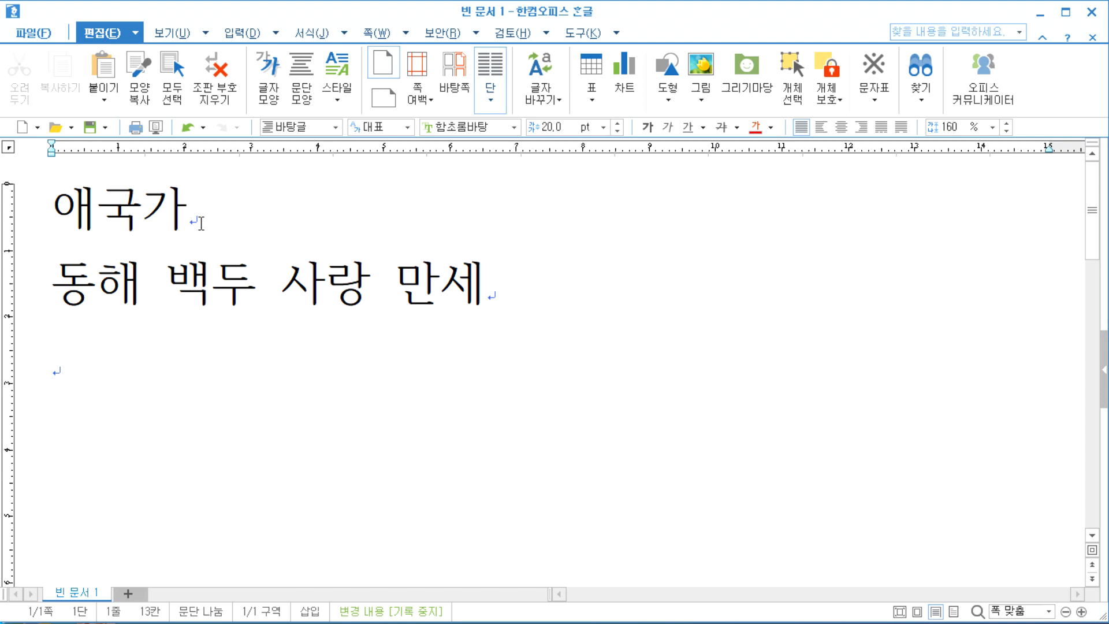
pyautogui.press('Left')
pyautogui.press('Left')
pyautogui.press('Left')
pyautogui.hotkey('shift', 'End')
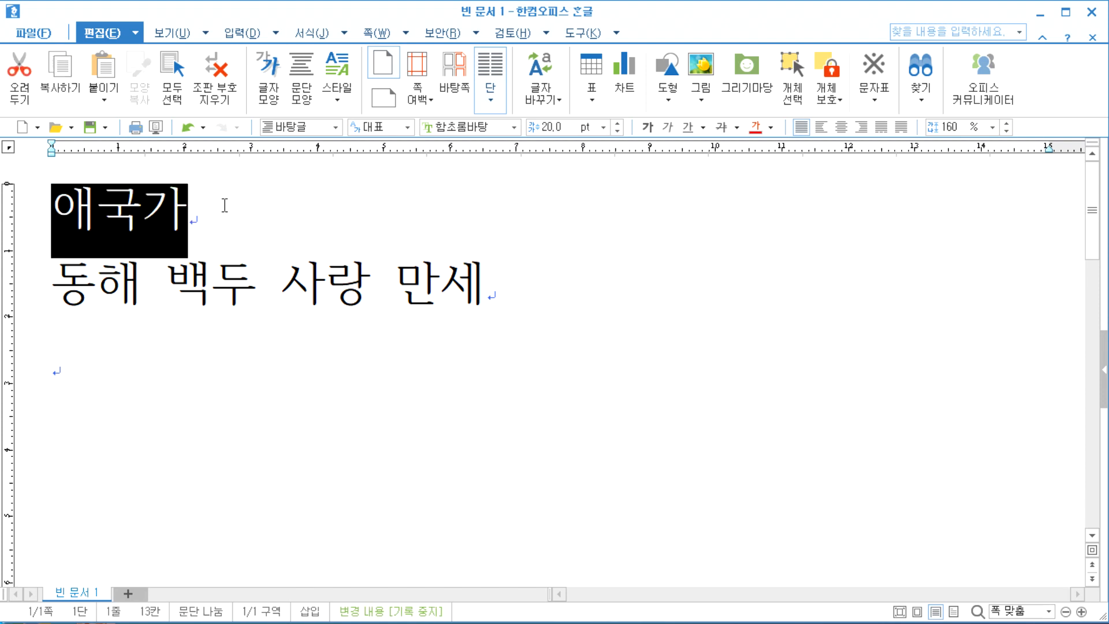
pyautogui.press('F12')
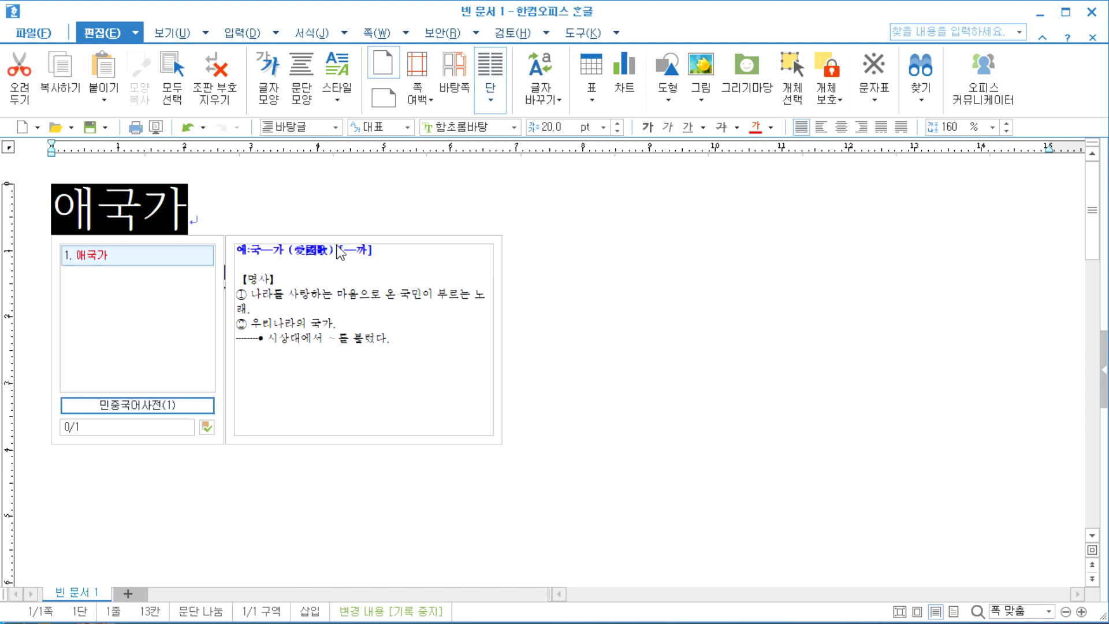
pyautogui.click(232, 215)
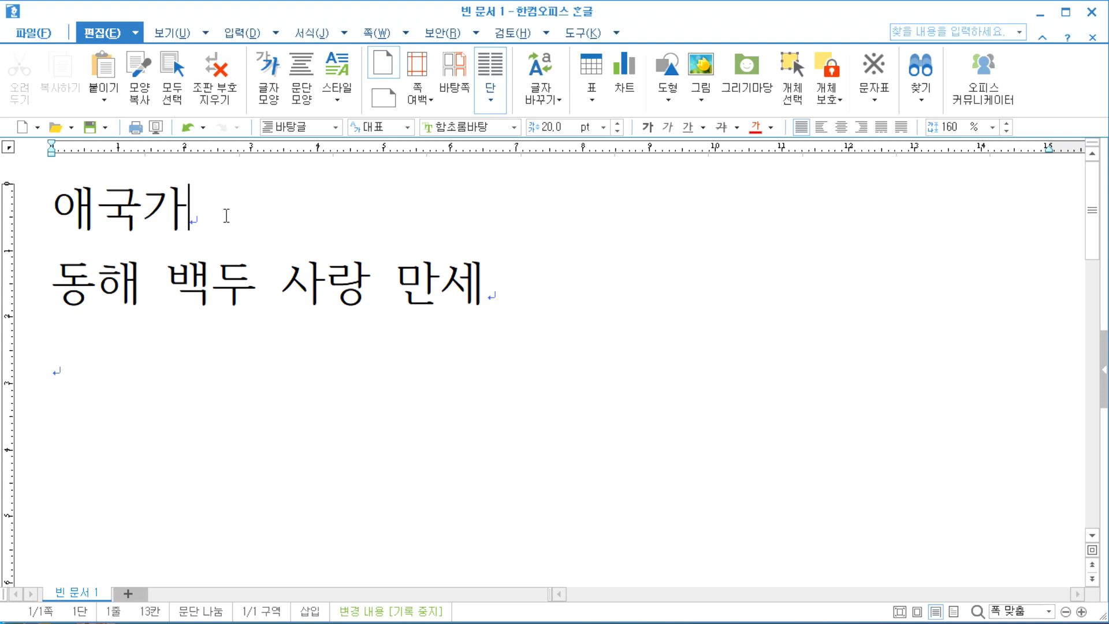
# Convert the title 애국가 to the Hanja 愛國歌 and convert it back to Hangul.
pyautogui.press('F9')
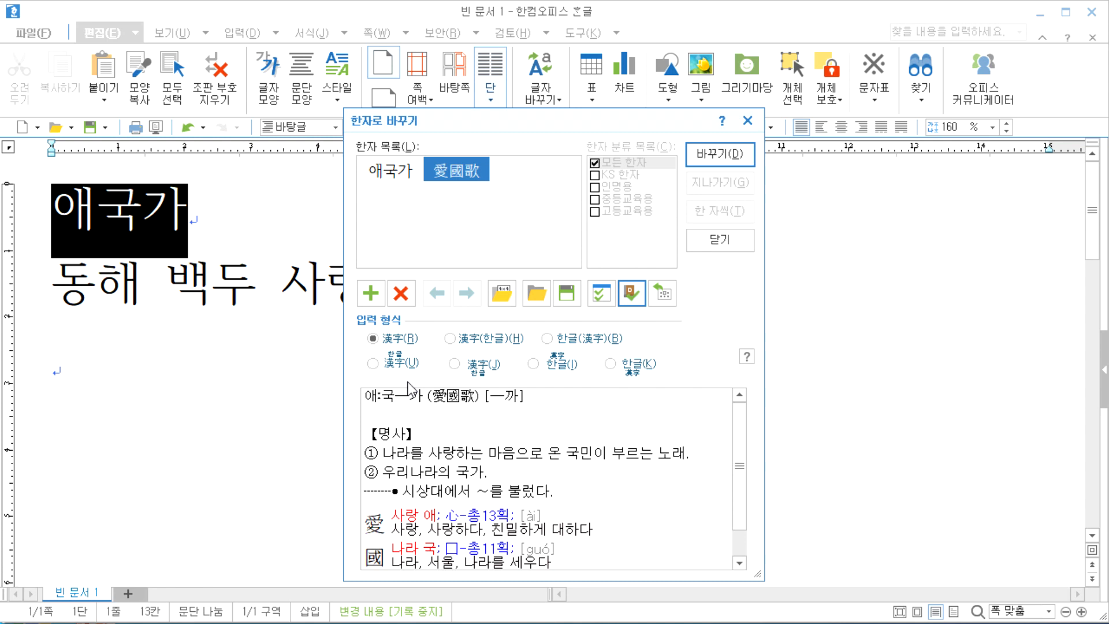
pyautogui.click(718, 155)
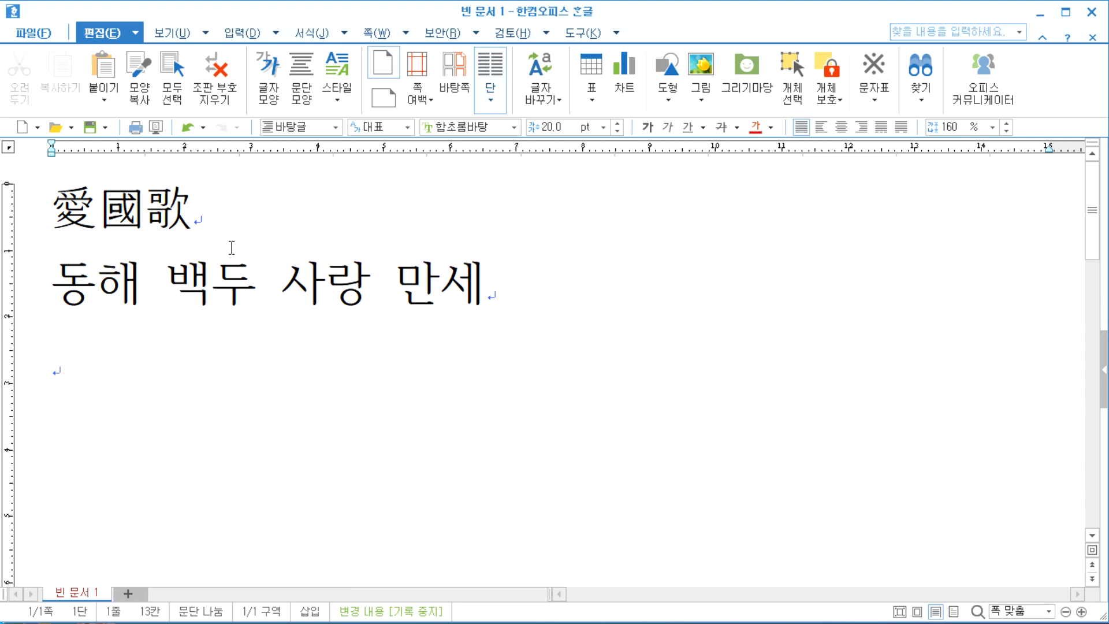
pyautogui.press('F9')
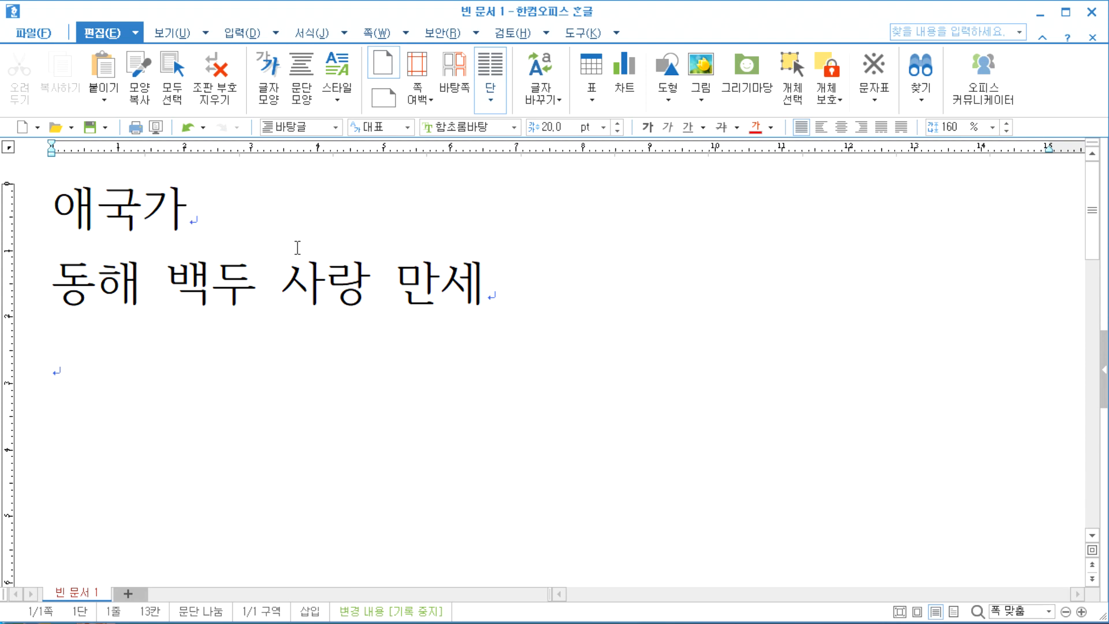
# Convert the title 애국가 to Hanja 愛國歌 using the 한글(漢字) input format.
pyautogui.press('F9')
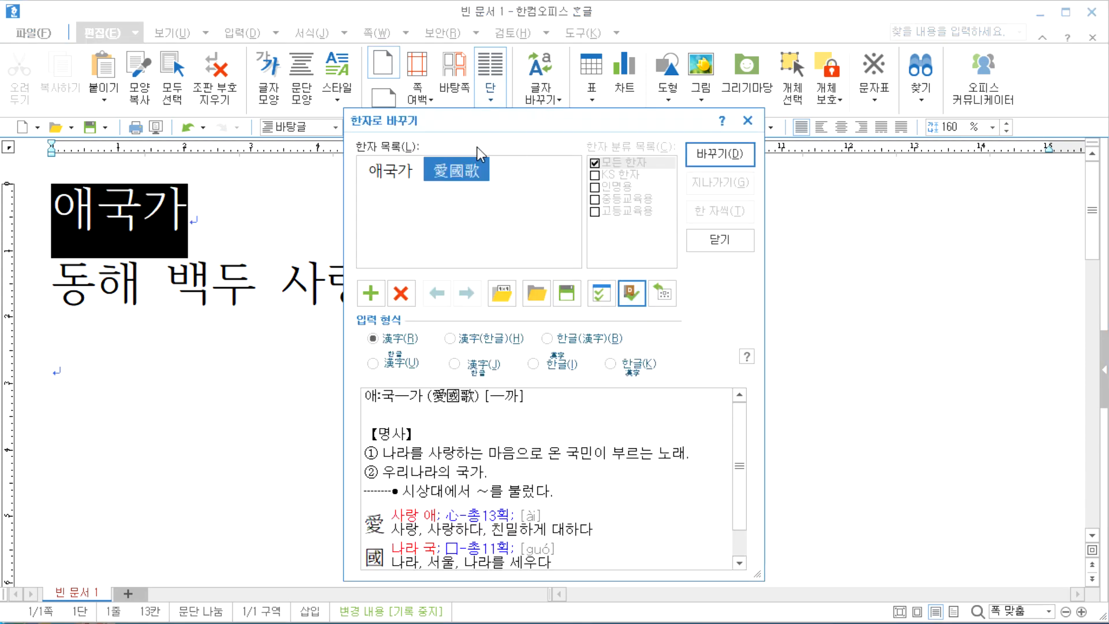
pyautogui.click(450, 339)
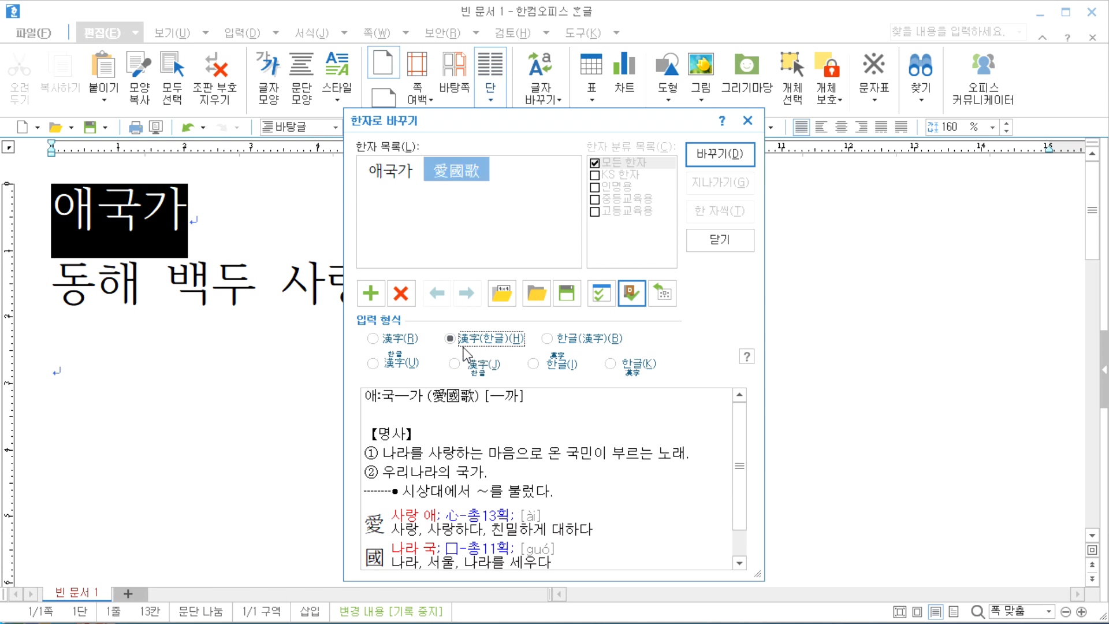
pyautogui.click(397, 340)
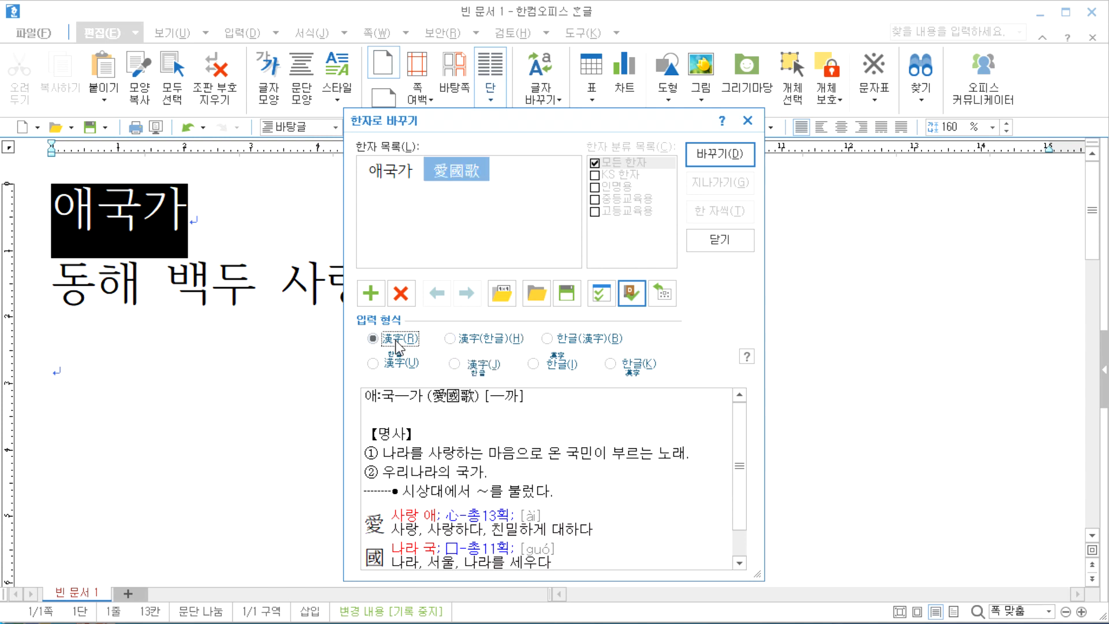
pyautogui.click(472, 346)
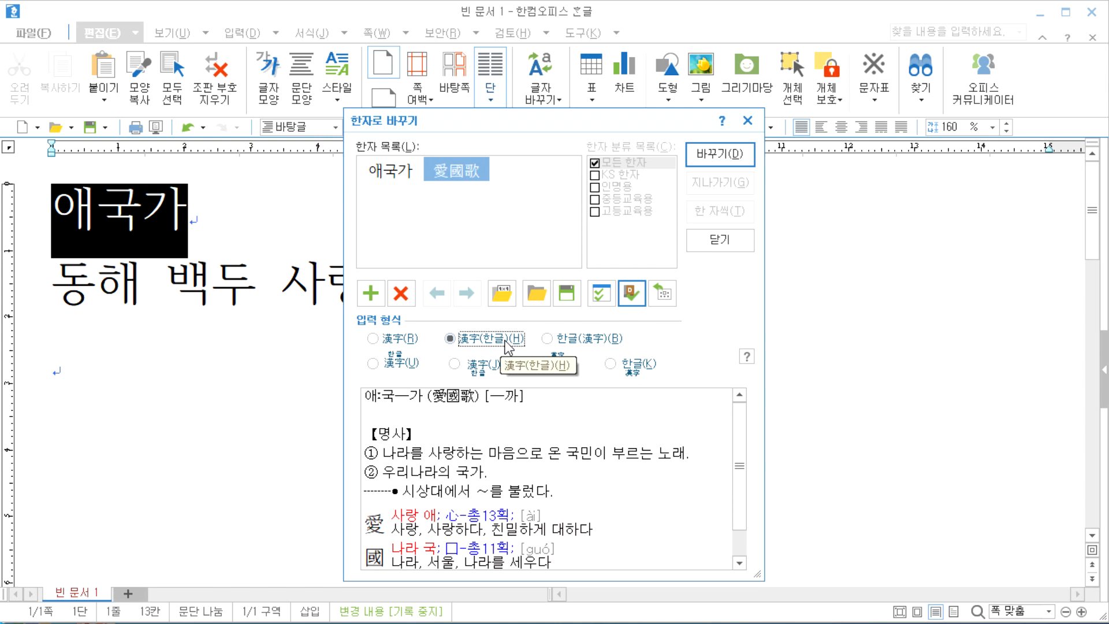
pyautogui.click(567, 340)
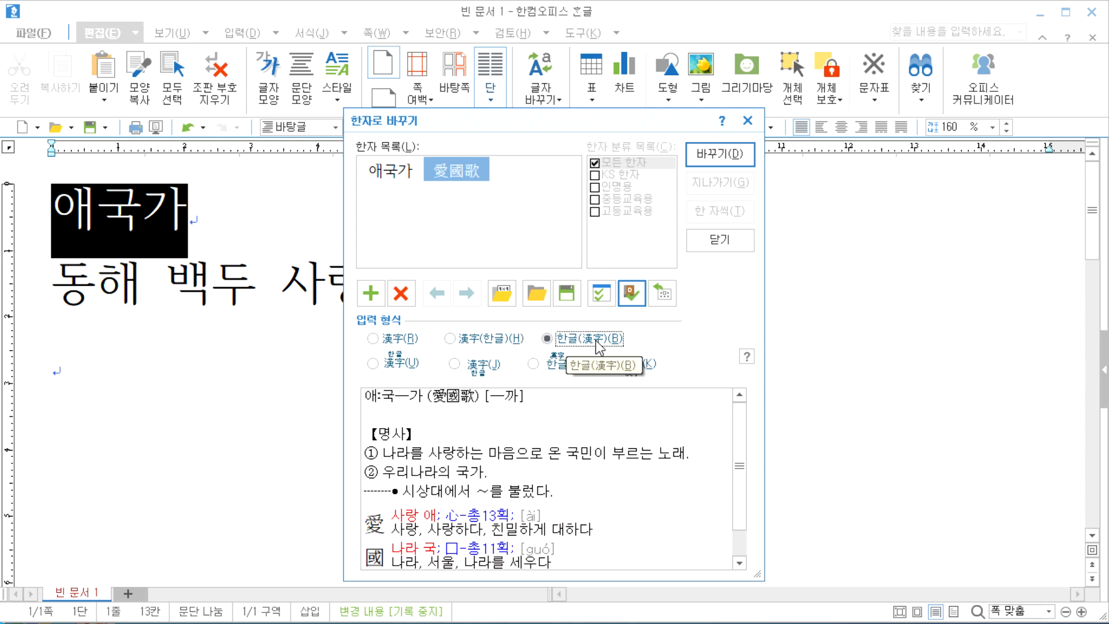
pyautogui.click(720, 155)
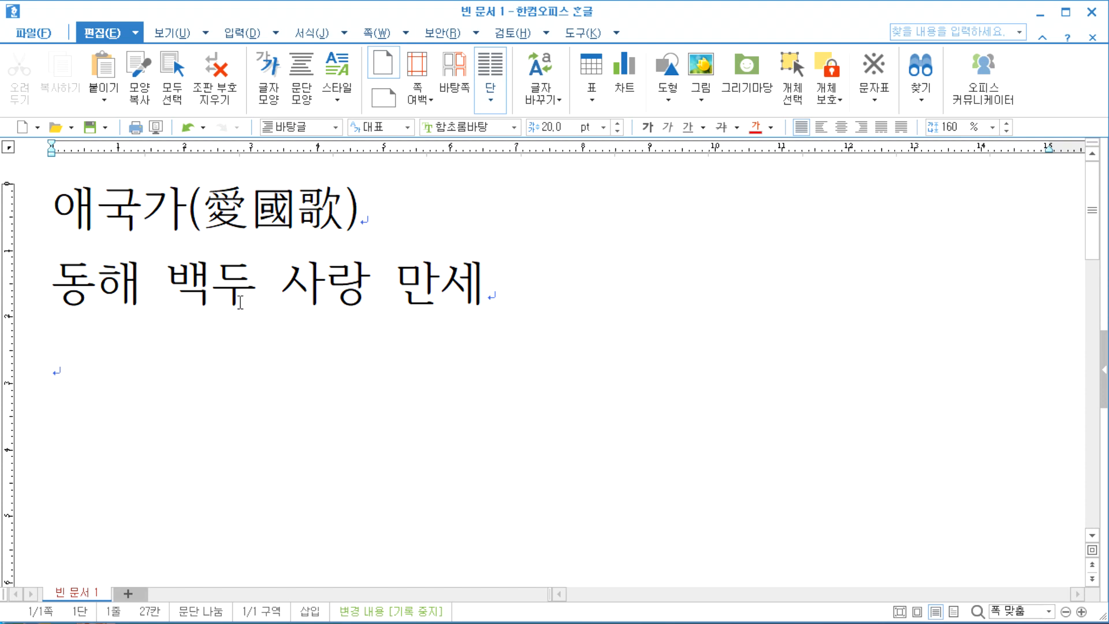
# Compare the Hanja candidates for 동해 in the second line and convert it to 東海 in the 漢字(한글) format.
pyautogui.click(146, 283)
pyautogui.press('F9')
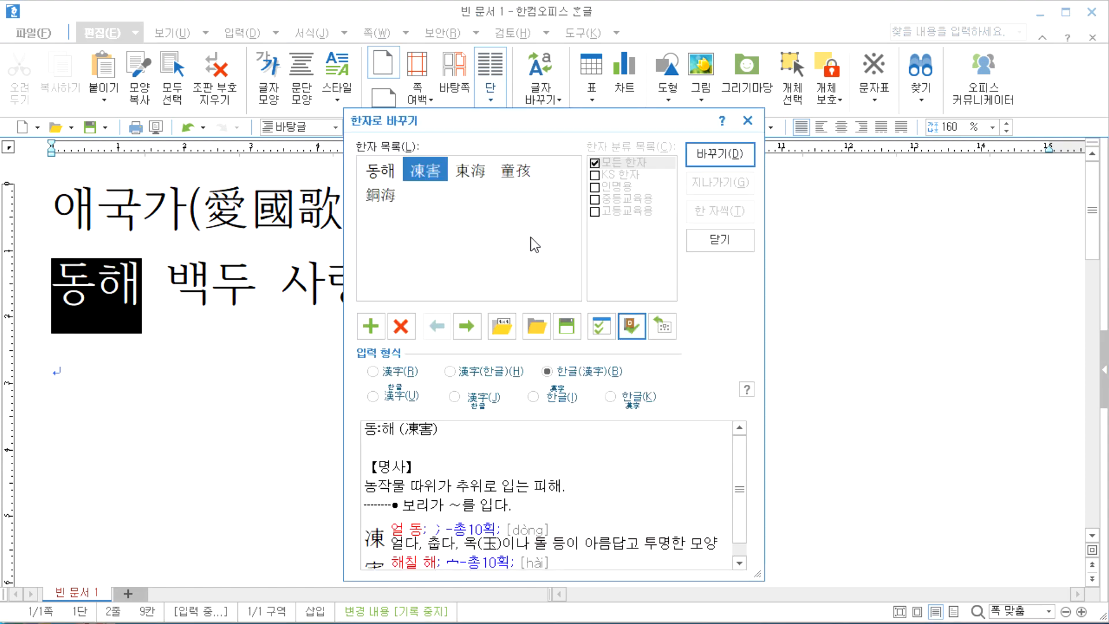
pyautogui.click(477, 179)
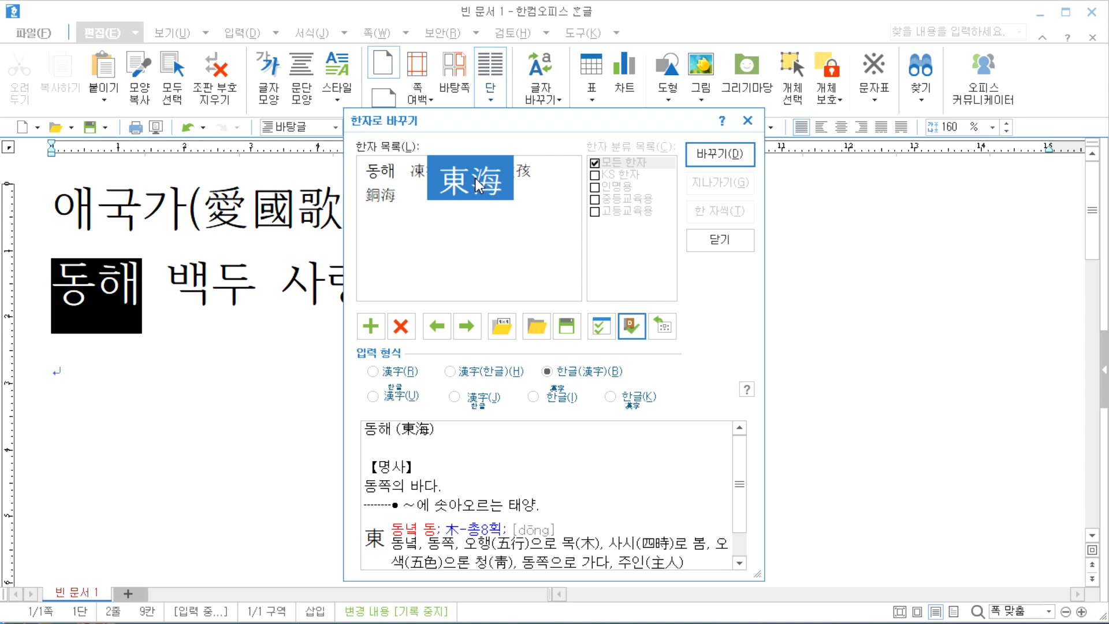
pyautogui.click(418, 172)
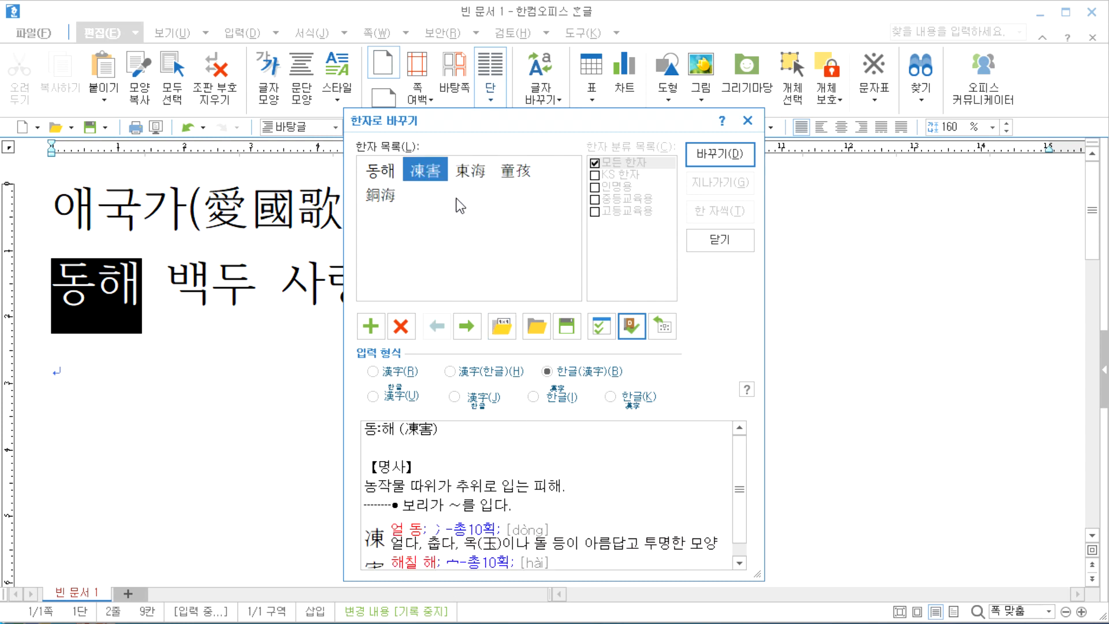
pyautogui.click(467, 174)
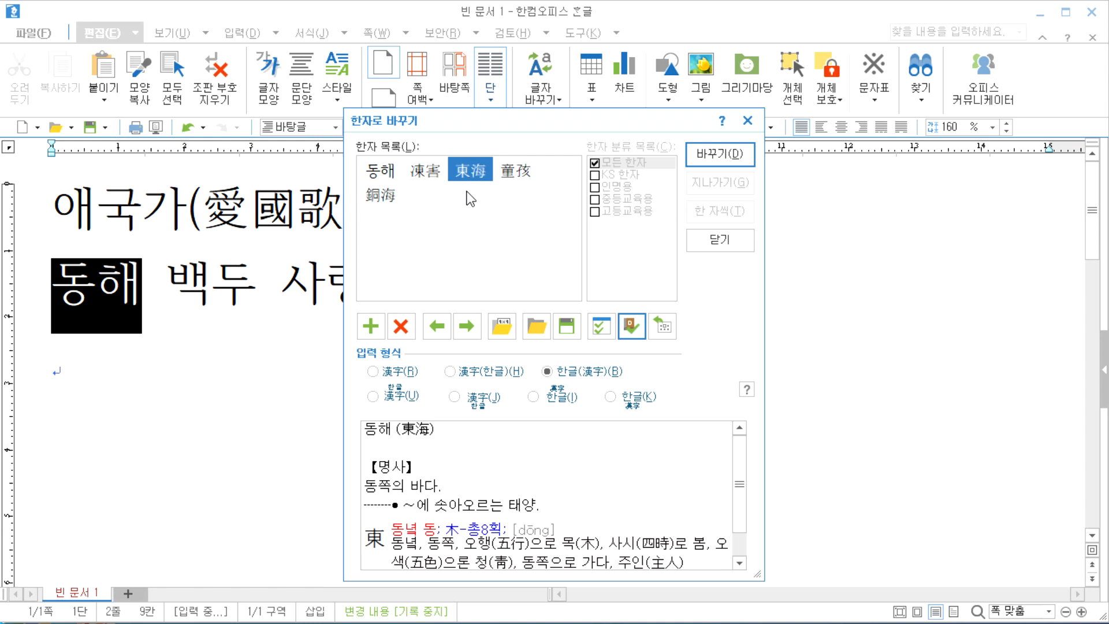
pyautogui.moveTo(475, 174)
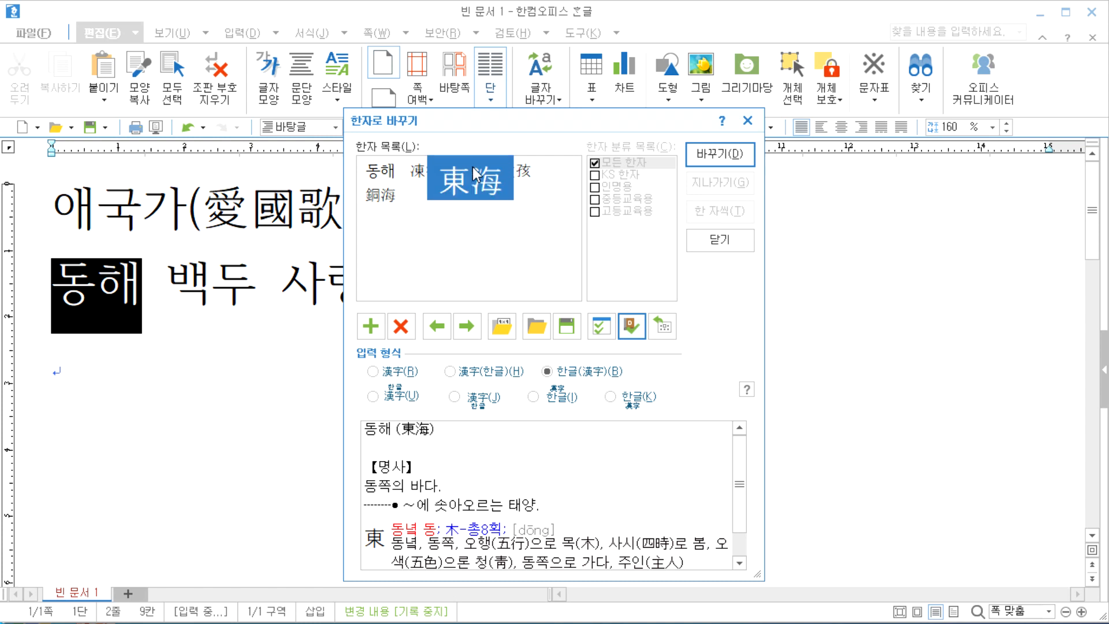
pyautogui.click(526, 181)
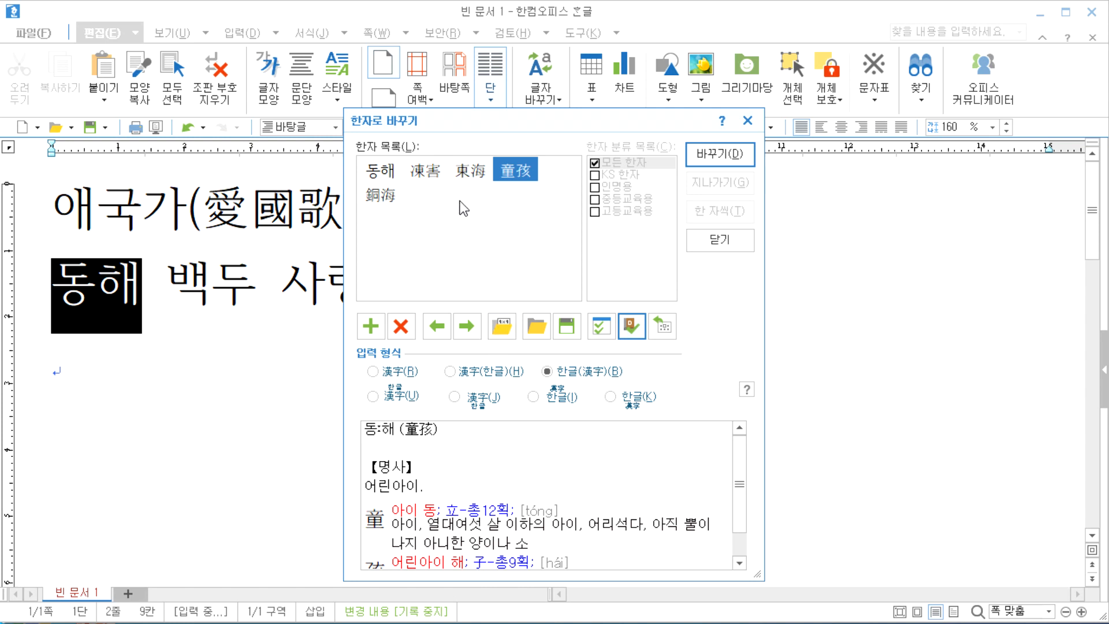
pyautogui.click(462, 176)
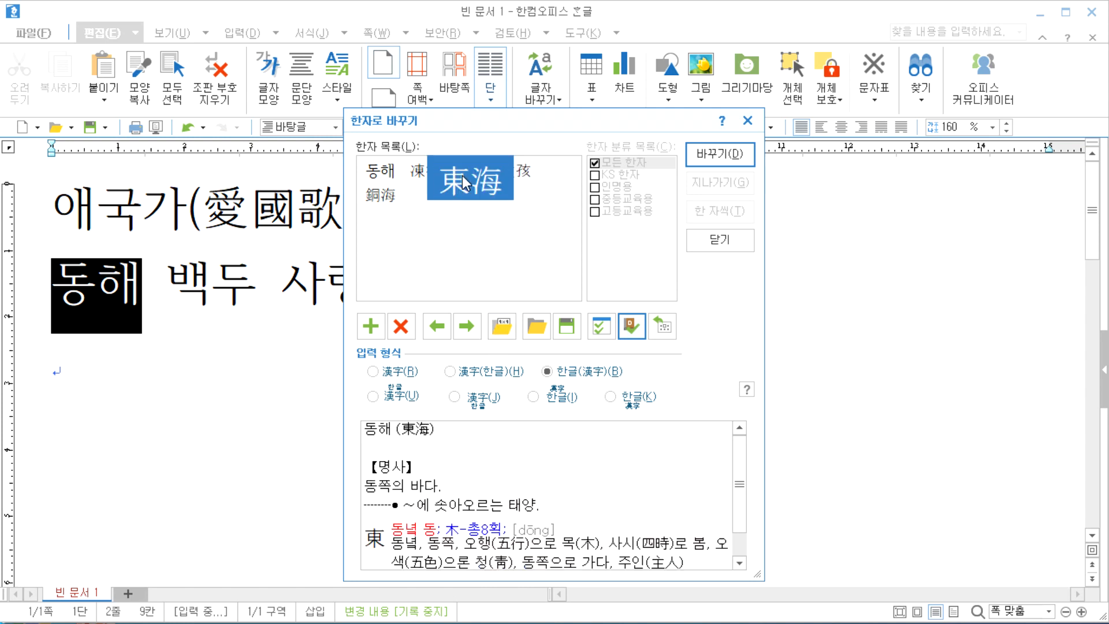
pyautogui.click(467, 370)
pyautogui.click(706, 162)
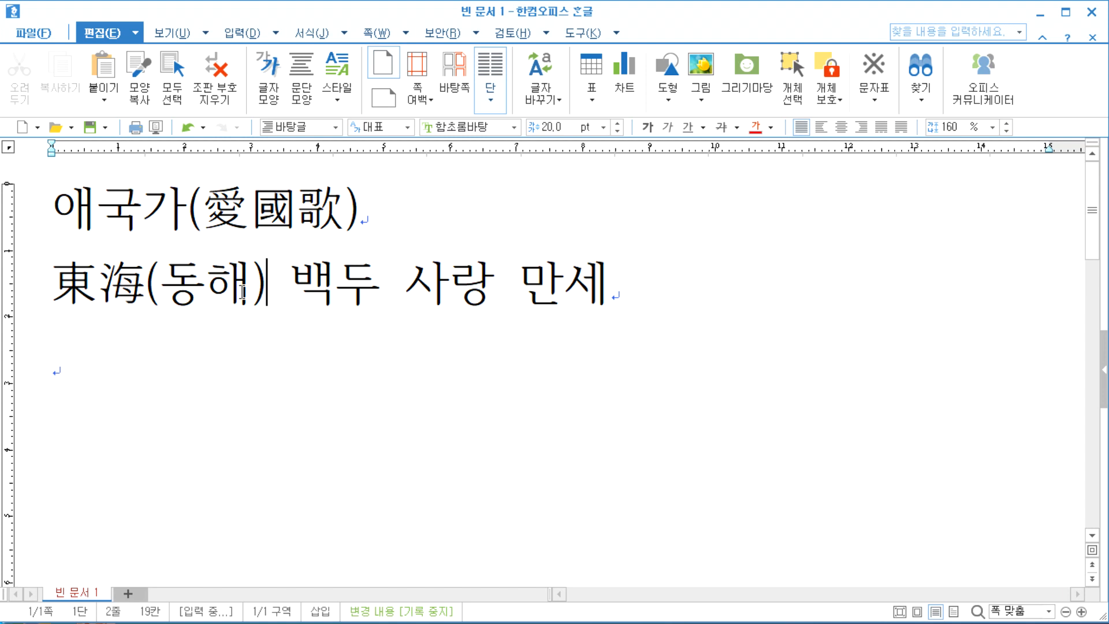
# Convert 백두 in the second line to the Hanja 白頭 in the 漢字(한글) format.
pyautogui.click(373, 292)
pyautogui.press('F9')
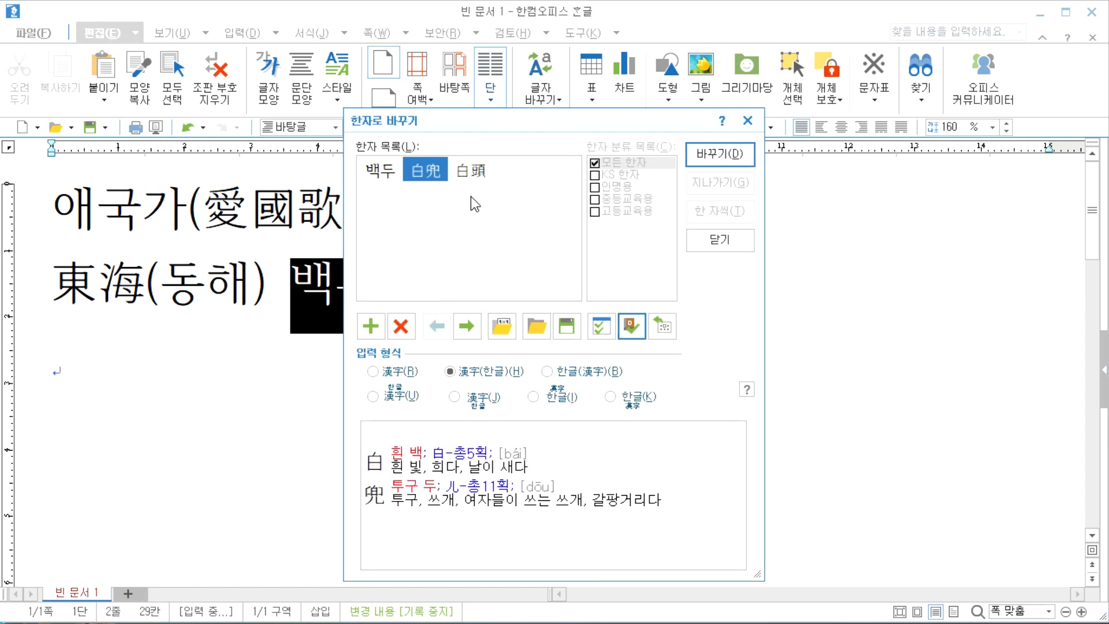
pyautogui.click(465, 173)
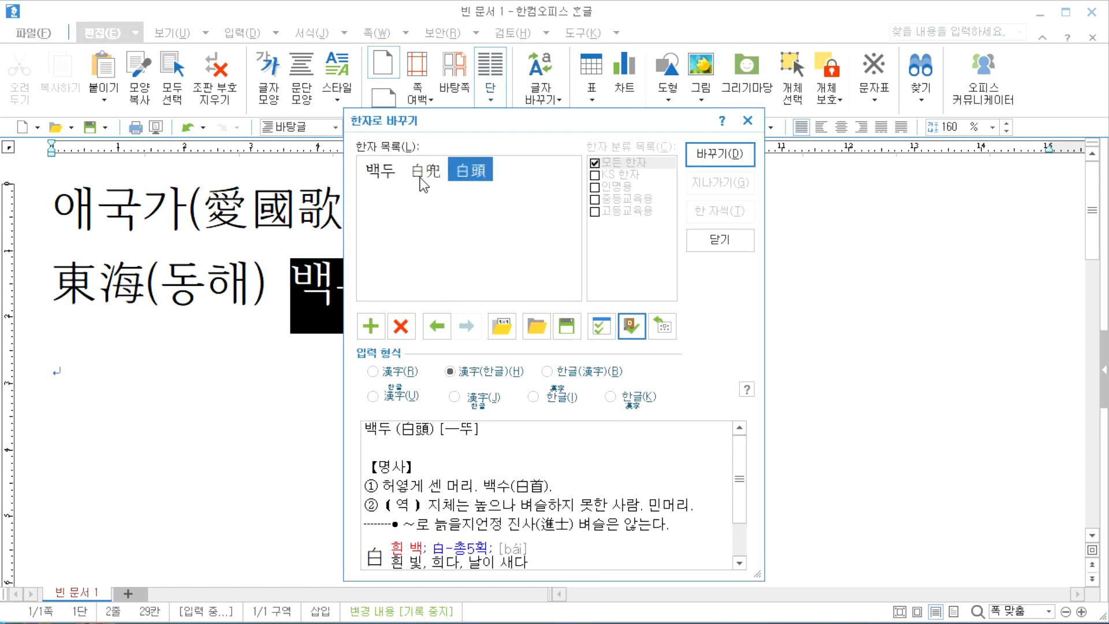
pyautogui.click(423, 184)
pyautogui.click(466, 177)
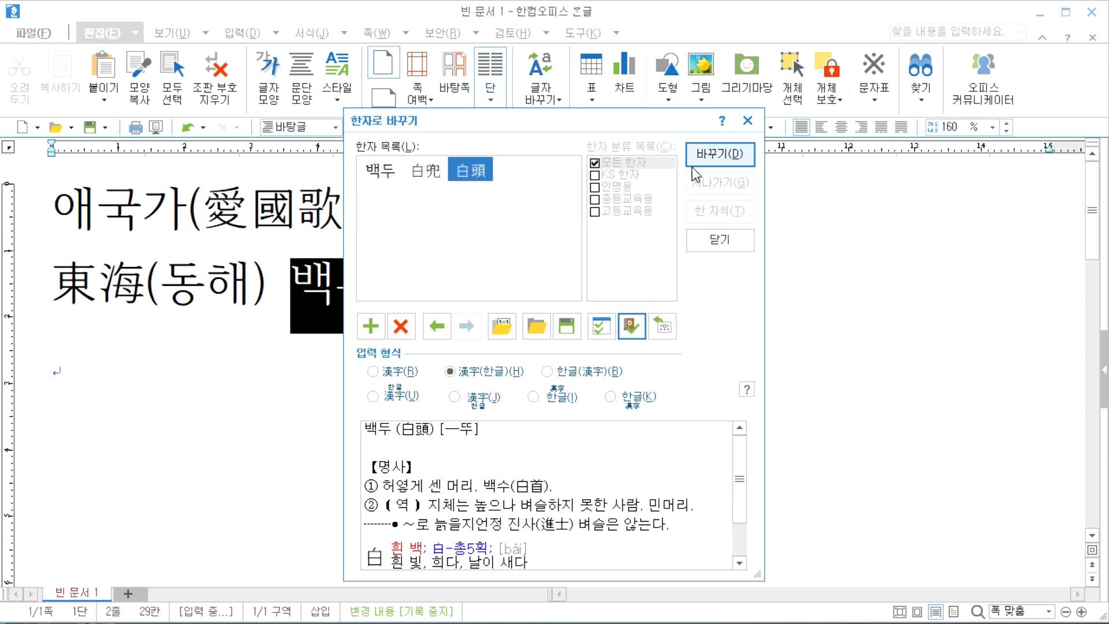
pyautogui.click(704, 160)
# Check the Hanja candidates for 사랑 in the second line and leave the conversion without replacing the word.
pyautogui.click(611, 278)
pyautogui.press('F9')
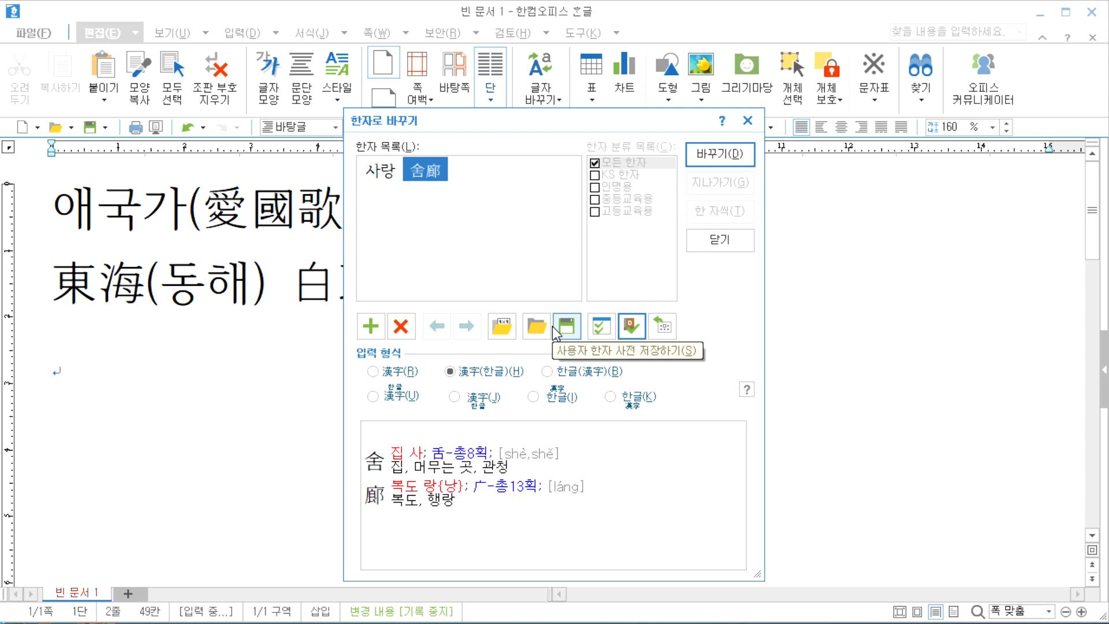
pyautogui.press('Escape')
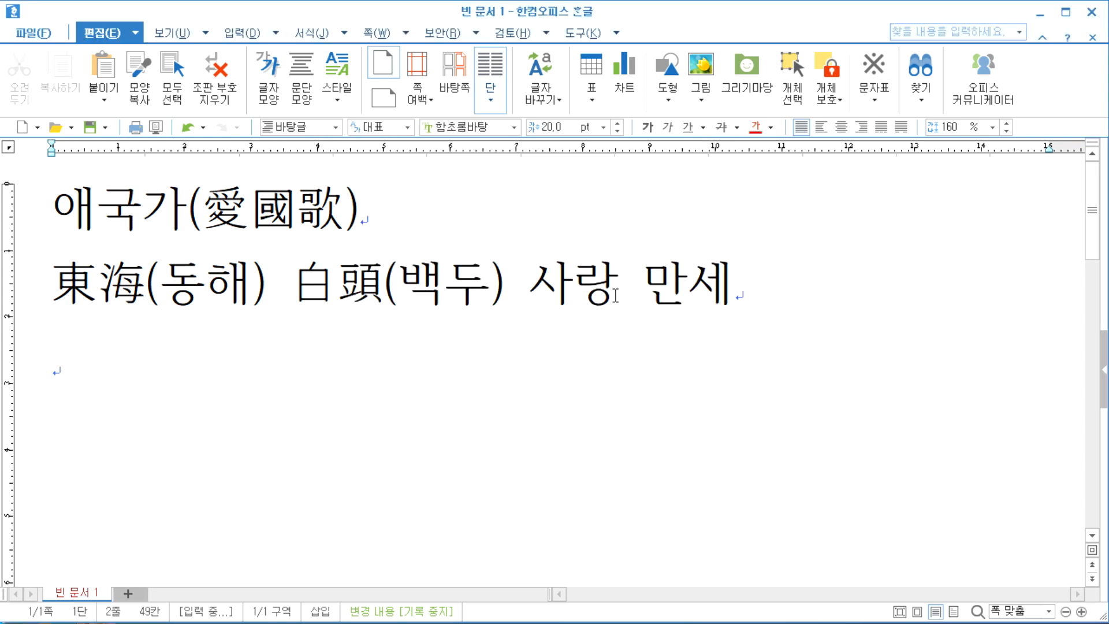
pyautogui.press('F9')
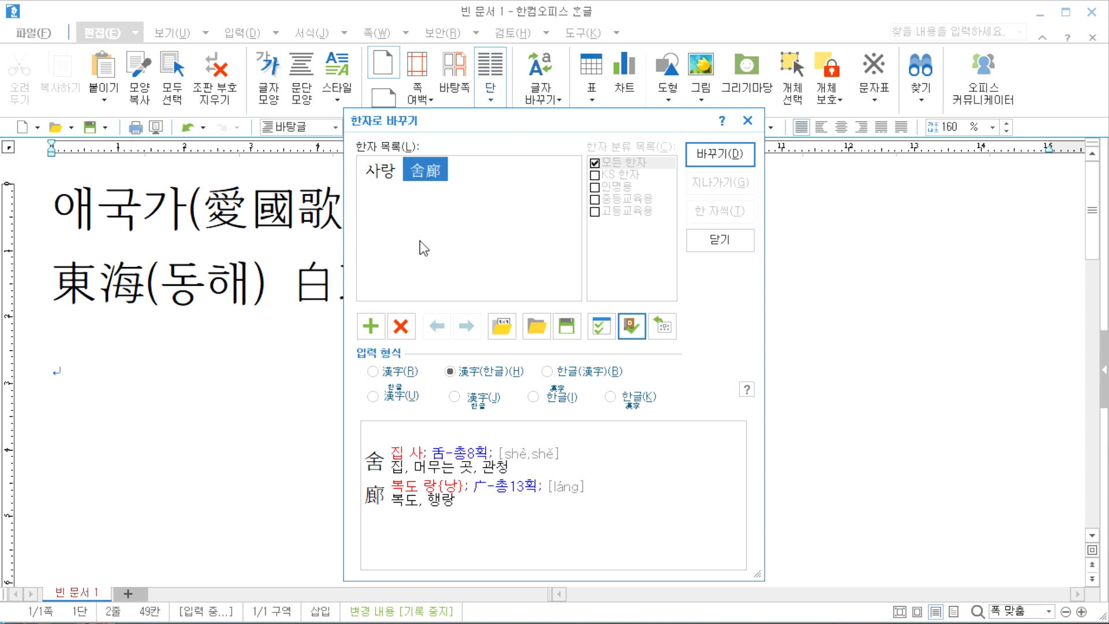
pyautogui.press('Escape')
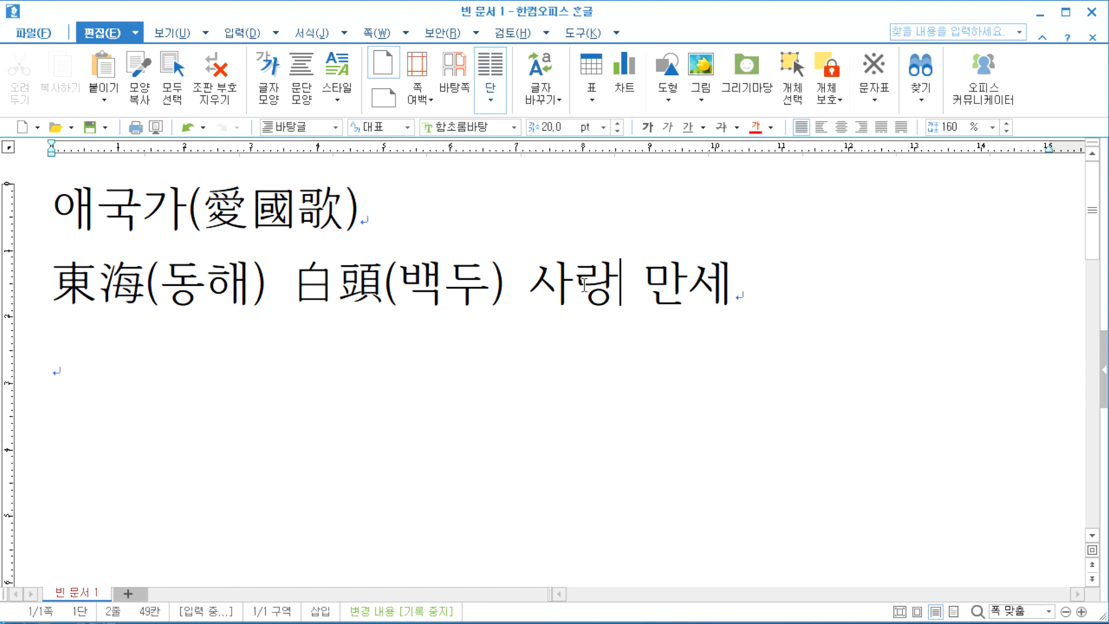
# Start the Hanja conversion of 만세 at the end of the second line, choosing 萬歲 and the 漢字 input format.
pyautogui.click(735, 299)
pyautogui.press('F9')
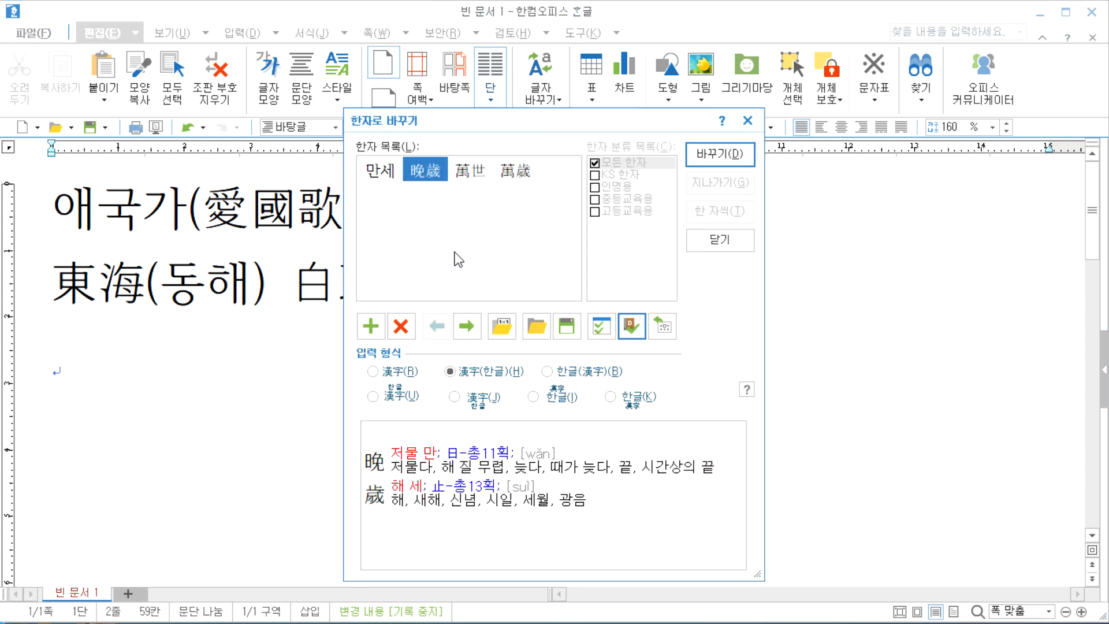
pyautogui.click(472, 172)
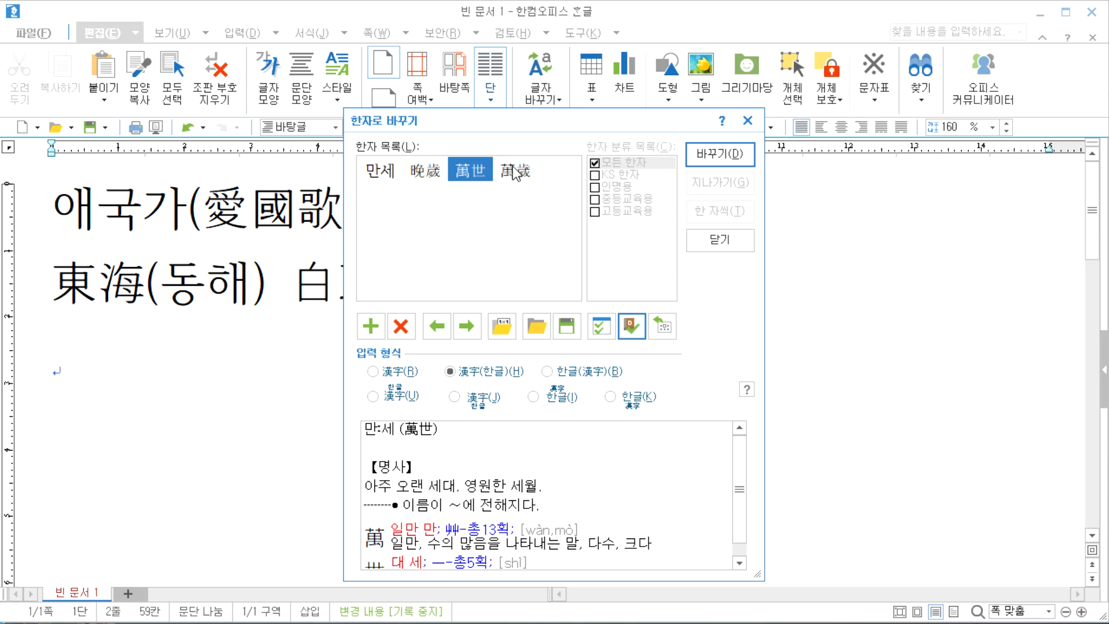
pyautogui.click(514, 175)
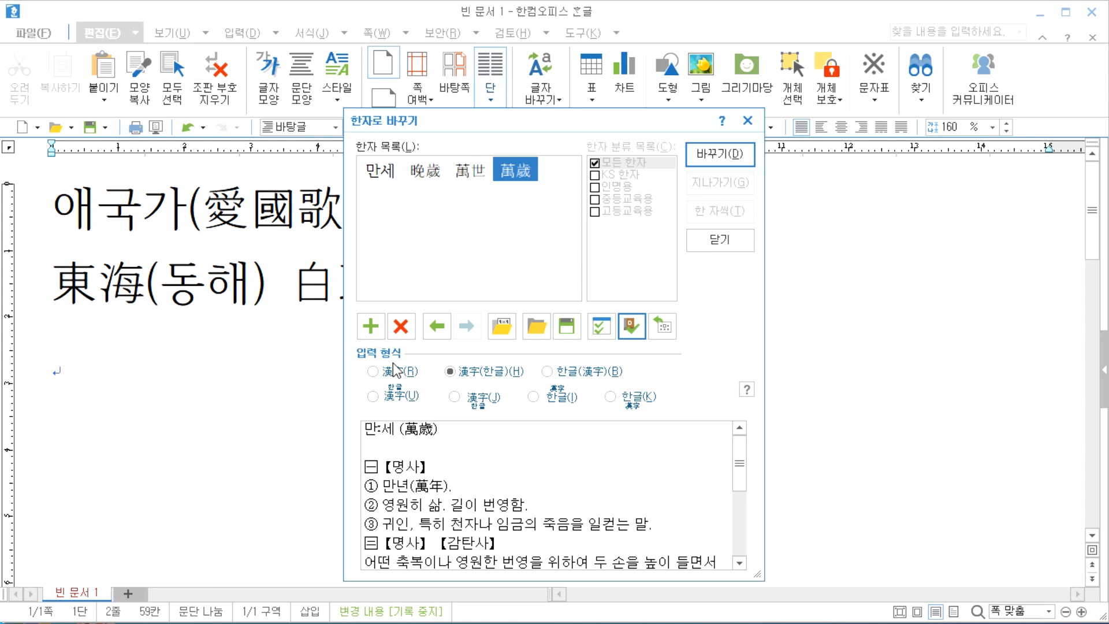
pyautogui.click(393, 371)
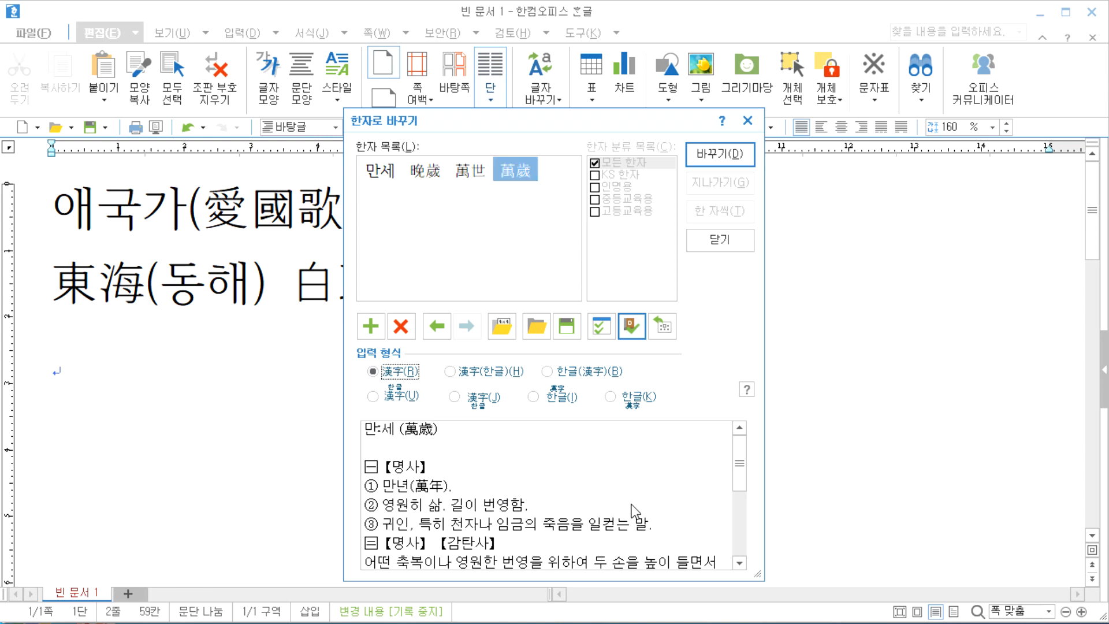
# Compare the candidates 晩歲, 萬世 and 萬歲, read the definition of 萬歲, and replace 만세 with 萬歲.
pyautogui.moveTo(713, 162); pyautogui.dragTo(559, 387)
pyautogui.click(418, 172)
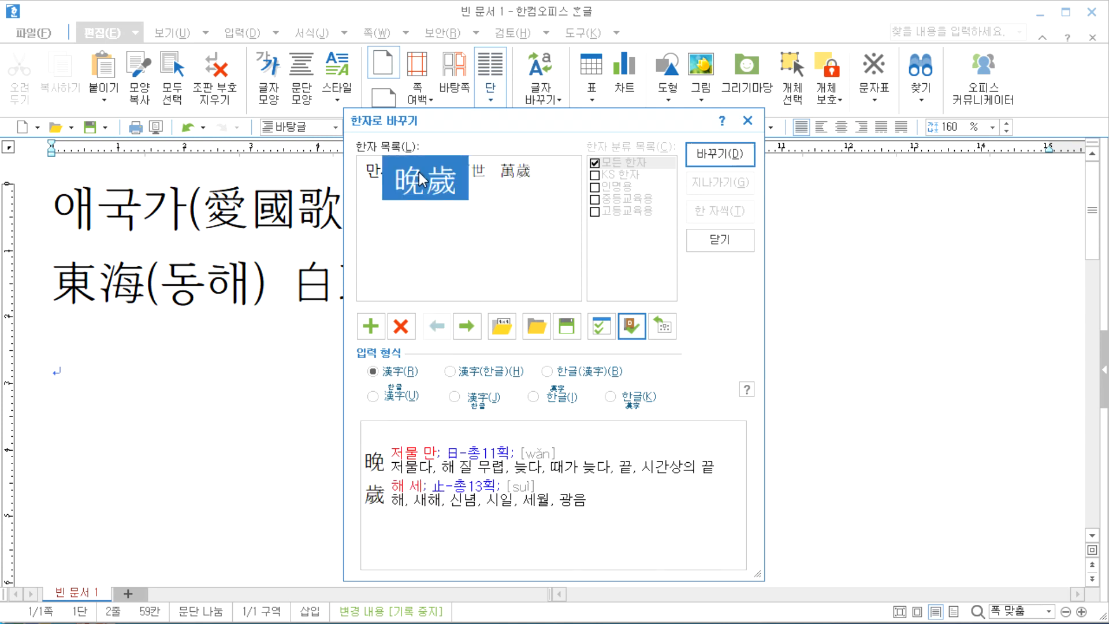
pyautogui.click(481, 173)
pyautogui.click(515, 171)
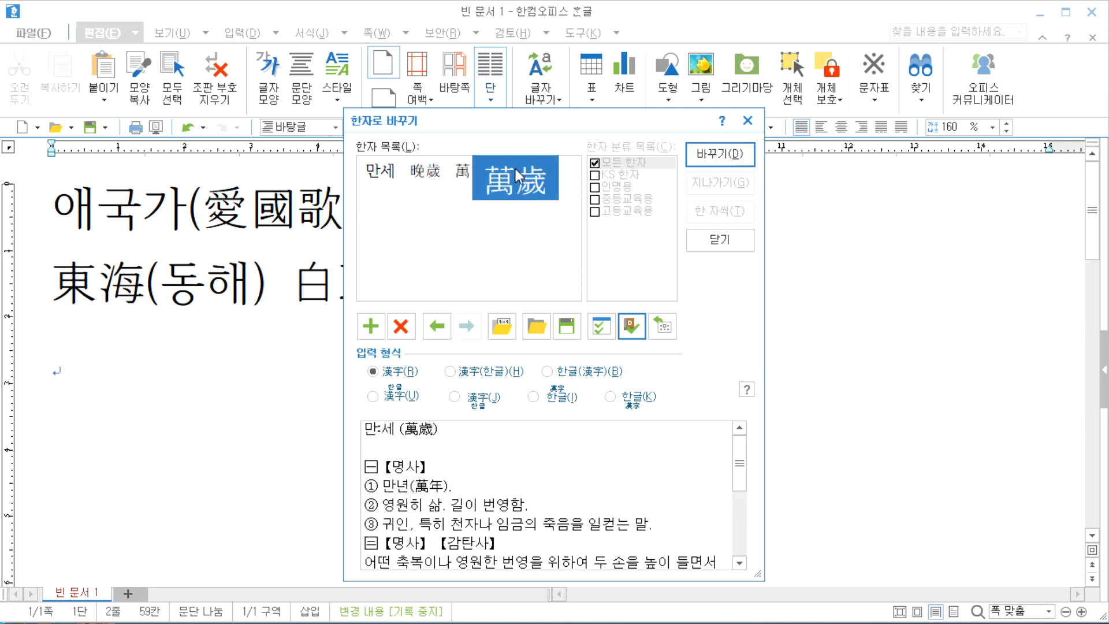
pyautogui.click(439, 172)
pyautogui.click(475, 172)
pyautogui.click(503, 174)
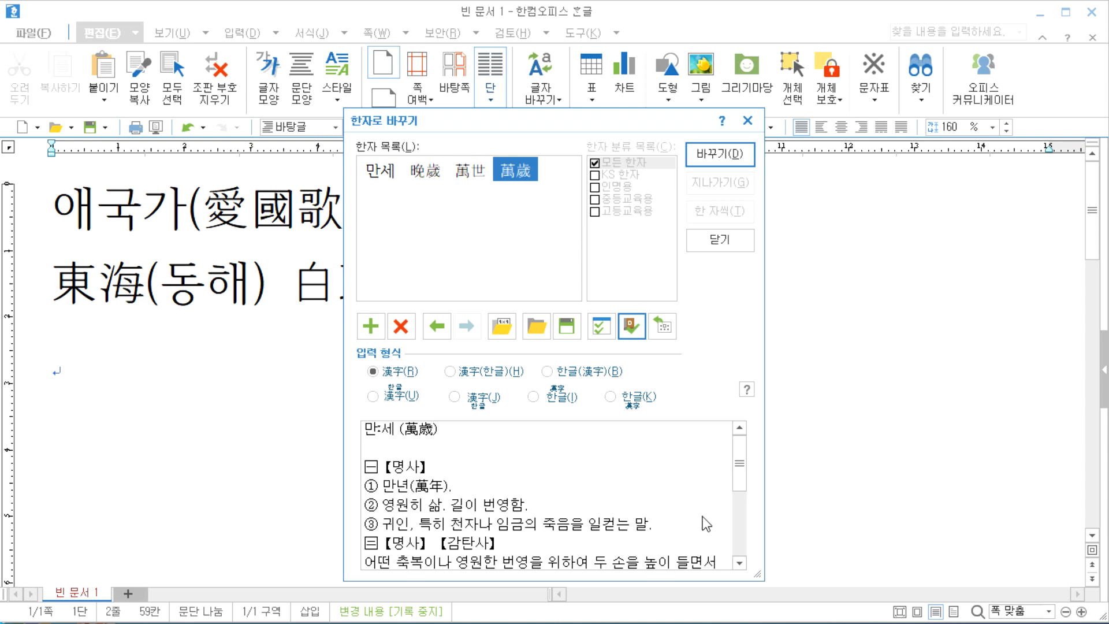
pyautogui.moveTo(739, 483); pyautogui.dragTo(746, 518)
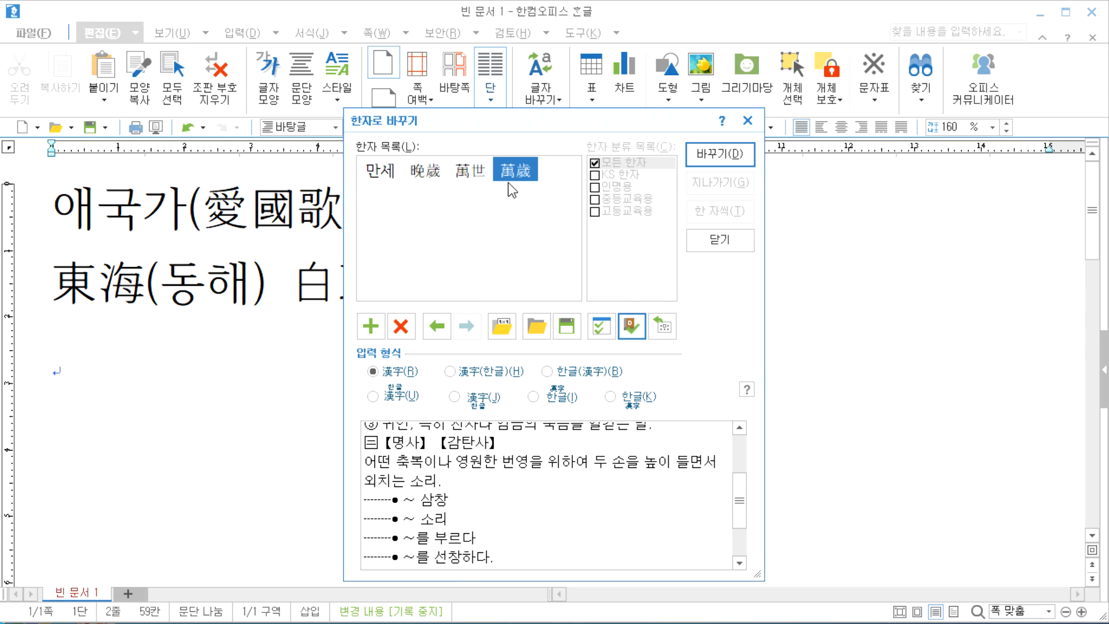
pyautogui.moveTo(510, 188)
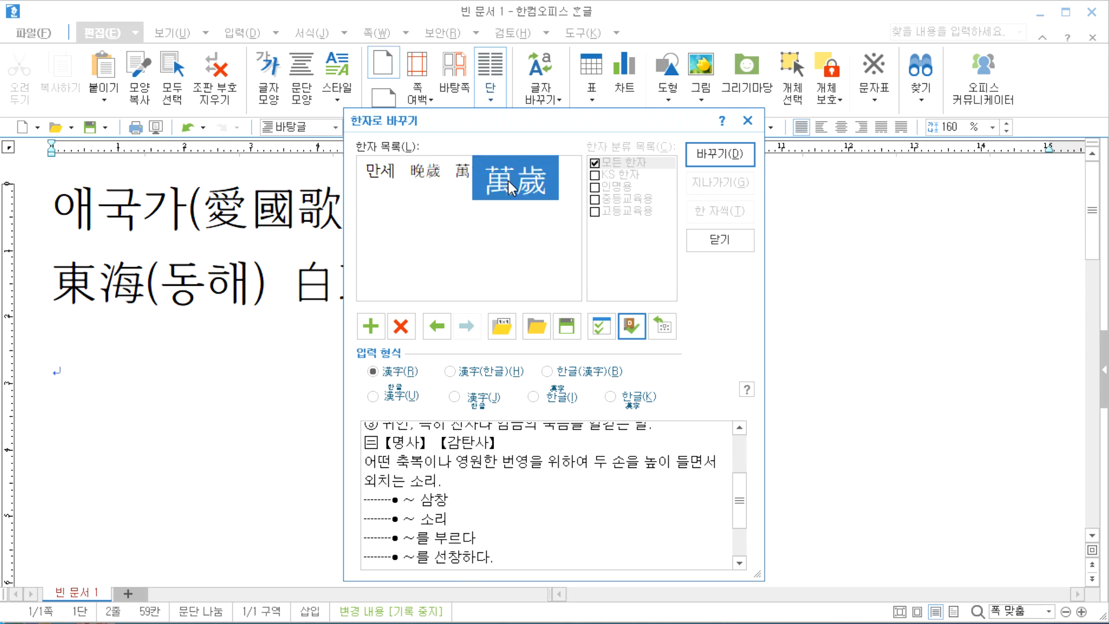
pyautogui.click(733, 155)
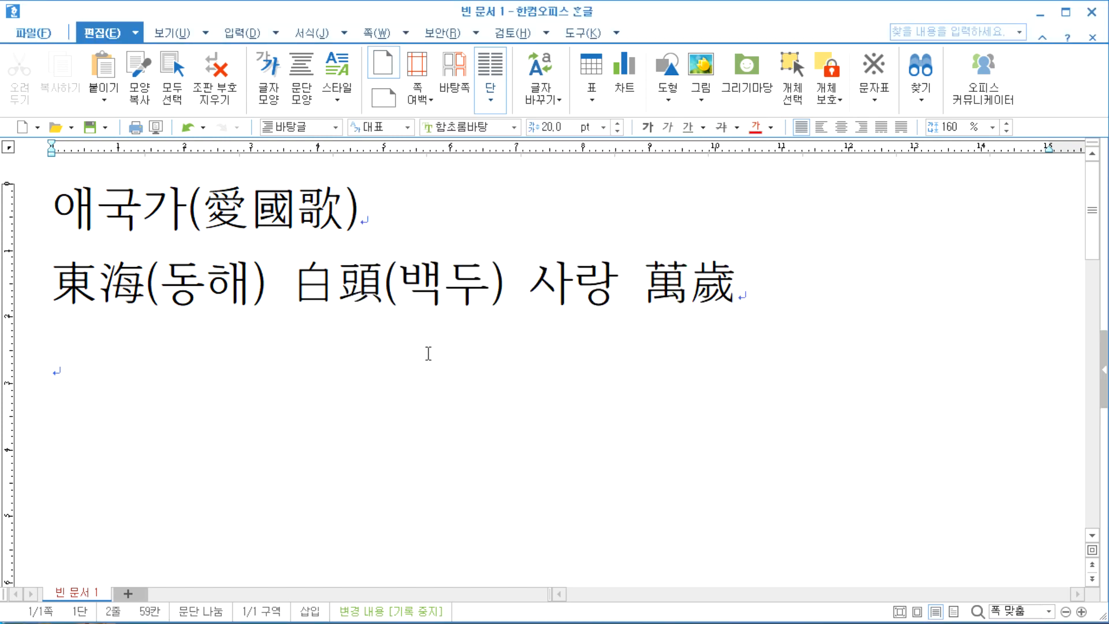
# Enter the syllable 형 on the empty third line.
pyautogui.click(391, 394)
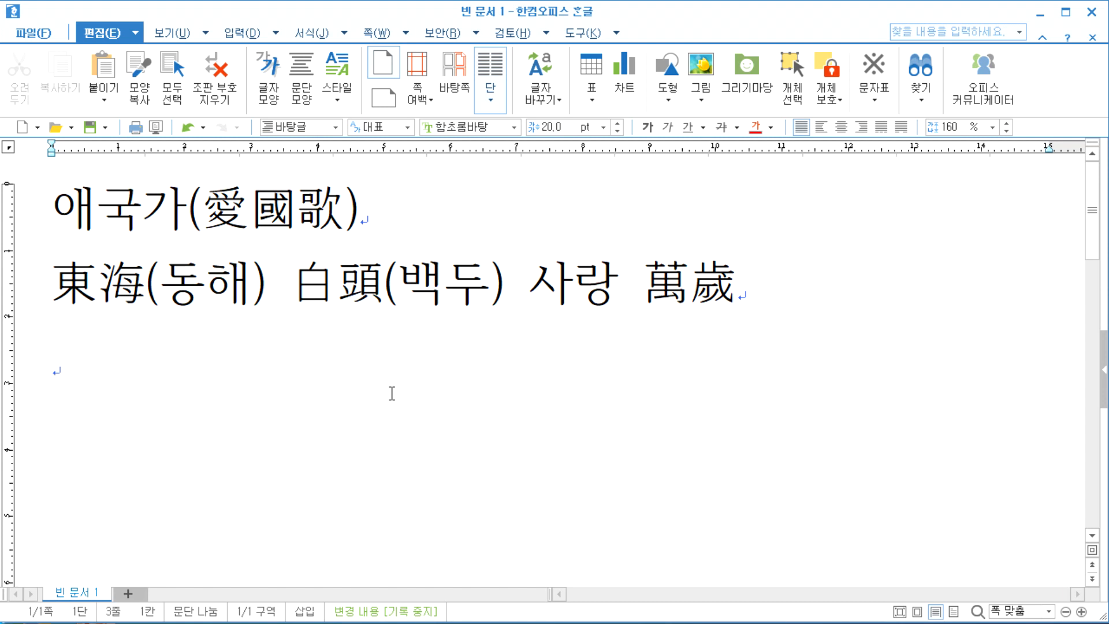
pyautogui.write('효ㅕ')
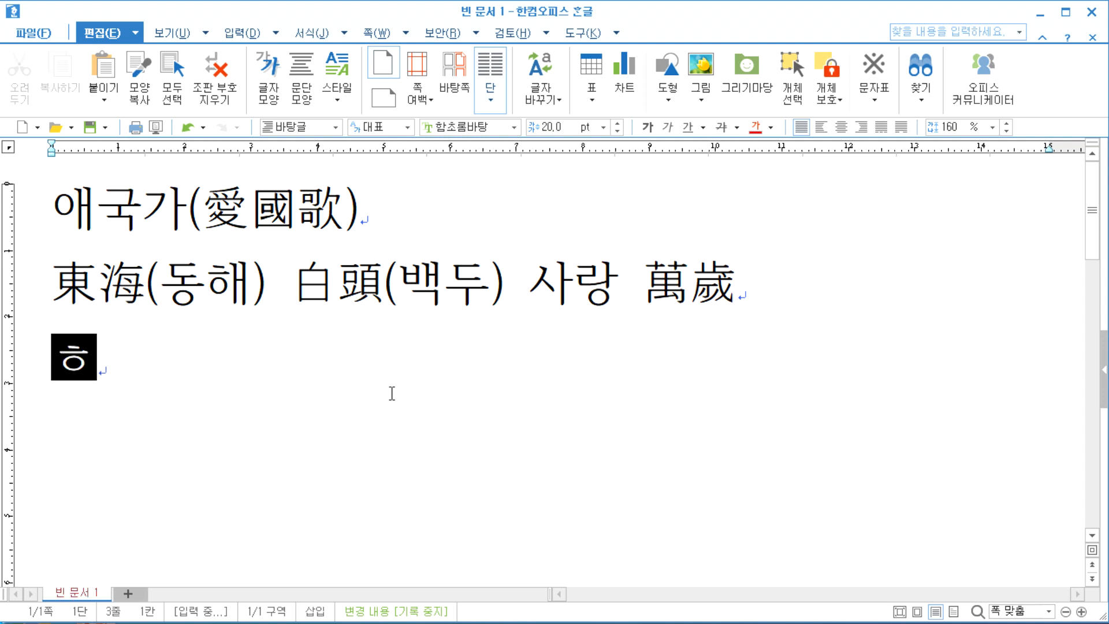
pyautogui.press('BackSpace')
pyautogui.press('BackSpace')
pyautogui.write('혀ㅇ')
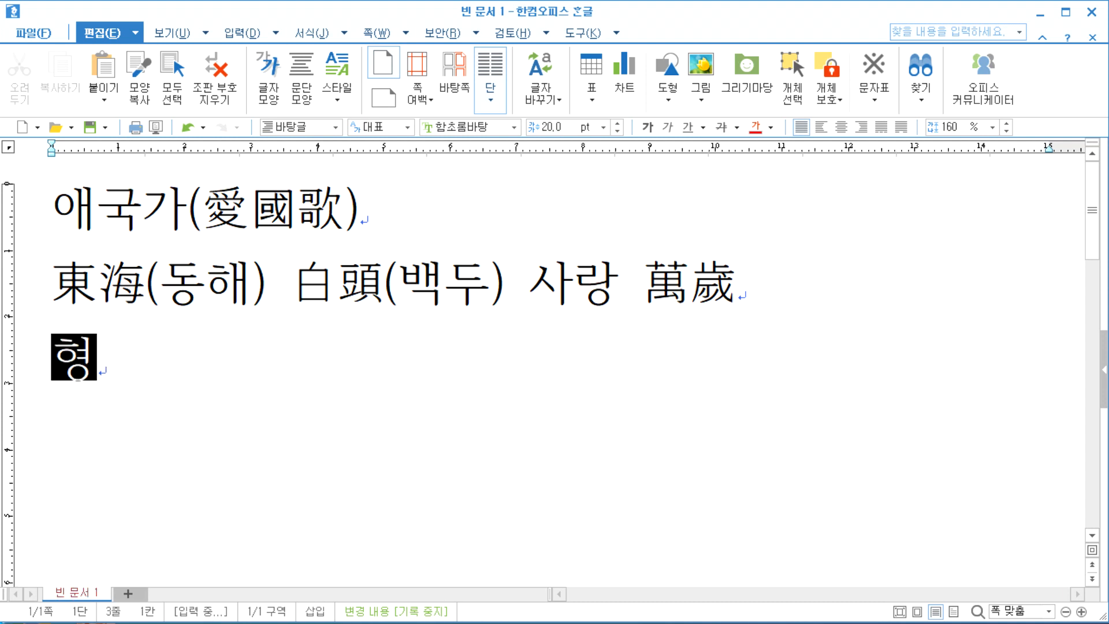
# Compare the Hanja candidates for 형 on the third line and convert it to 兄 in the 漢字 format.
pyautogui.press('F9')
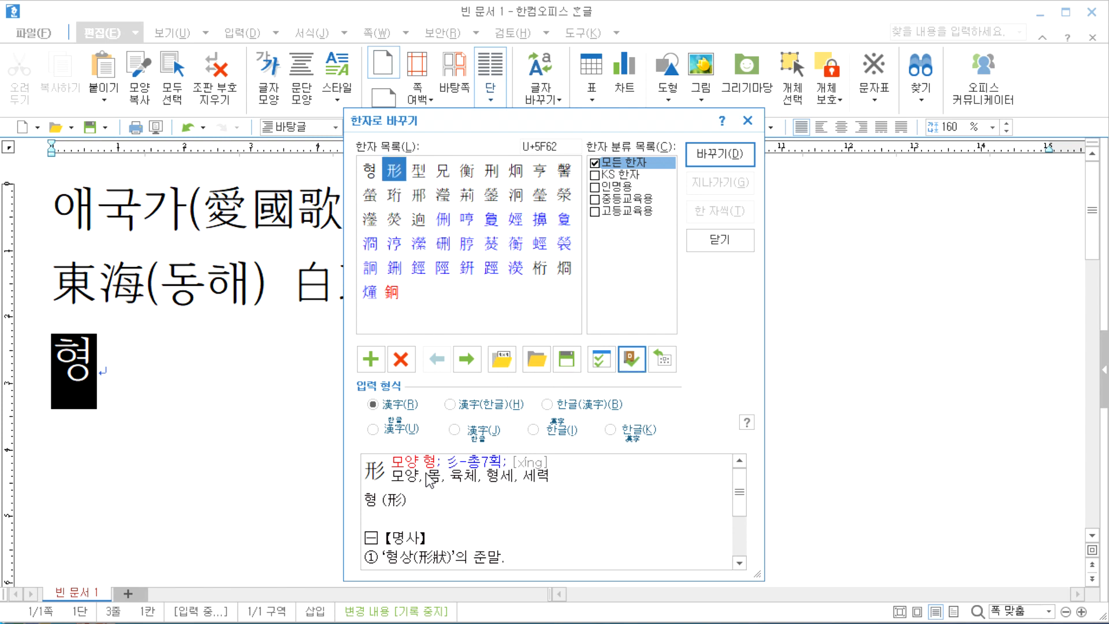
pyautogui.click(442, 171)
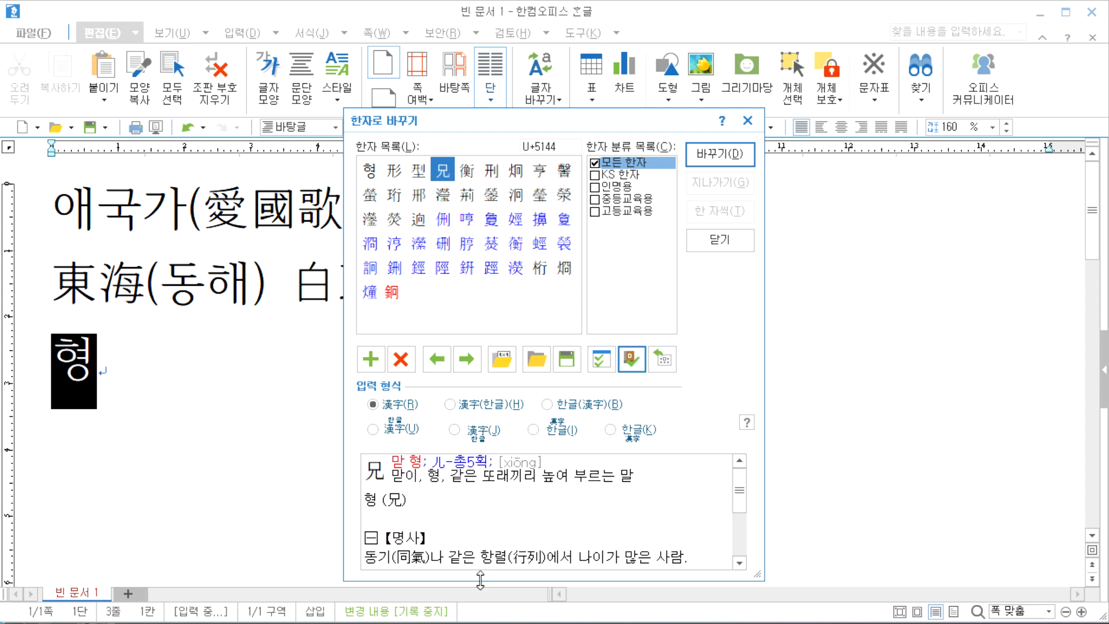
pyautogui.moveTo(480, 580)
pyautogui.mouseDown()
pyautogui.moveTo(487, 553)
pyautogui.moveTo(487, 570)
pyautogui.mouseUp()
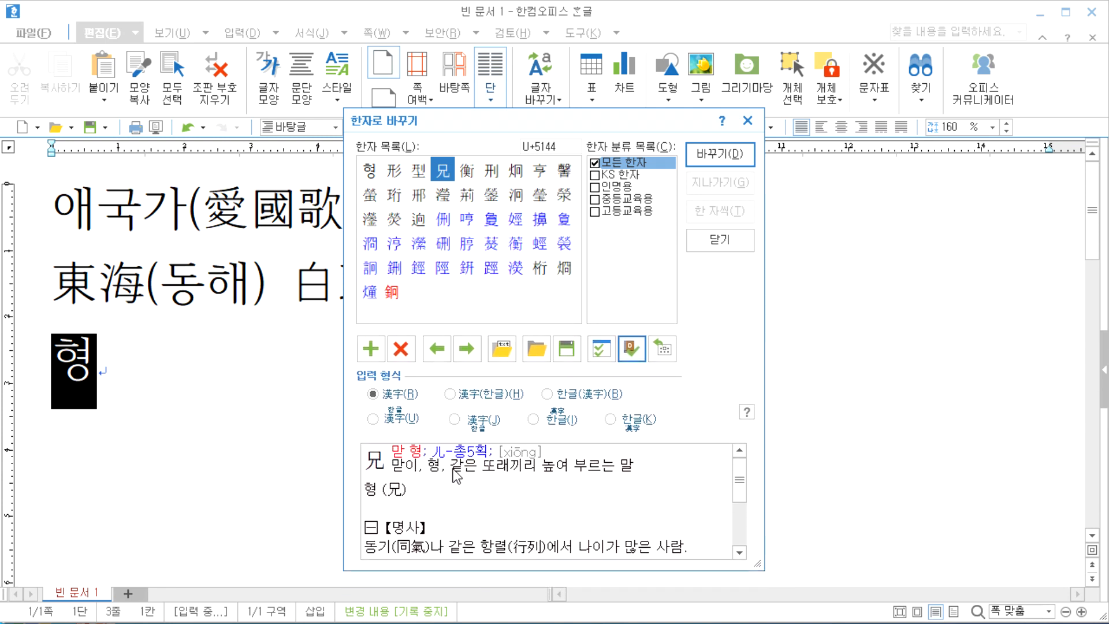
pyautogui.click(467, 172)
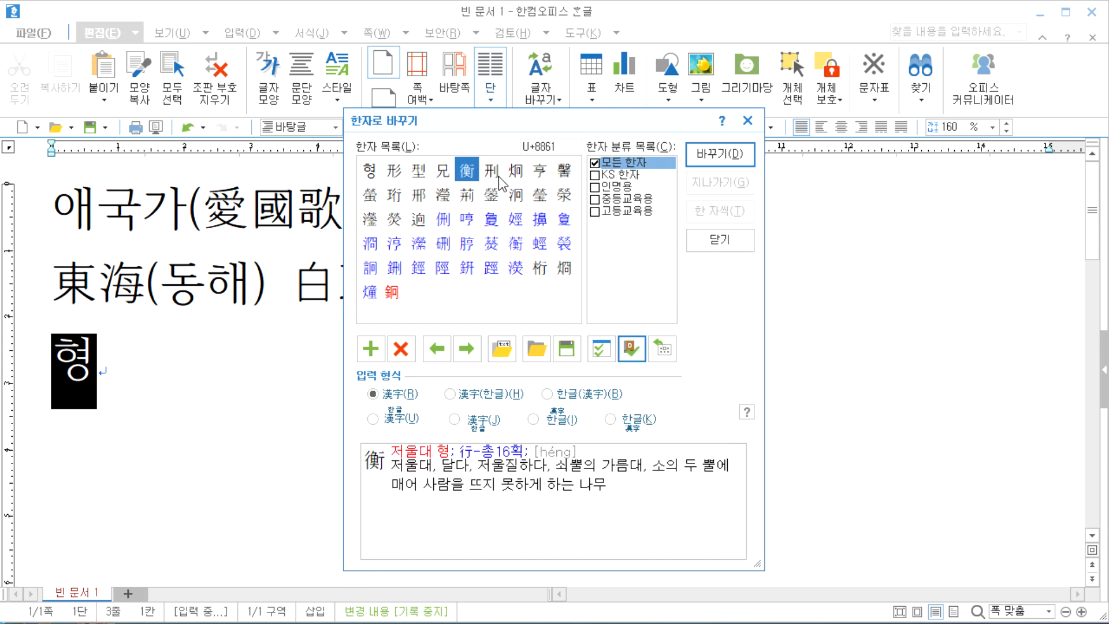
pyautogui.click(491, 172)
pyautogui.click(467, 171)
pyautogui.click(445, 173)
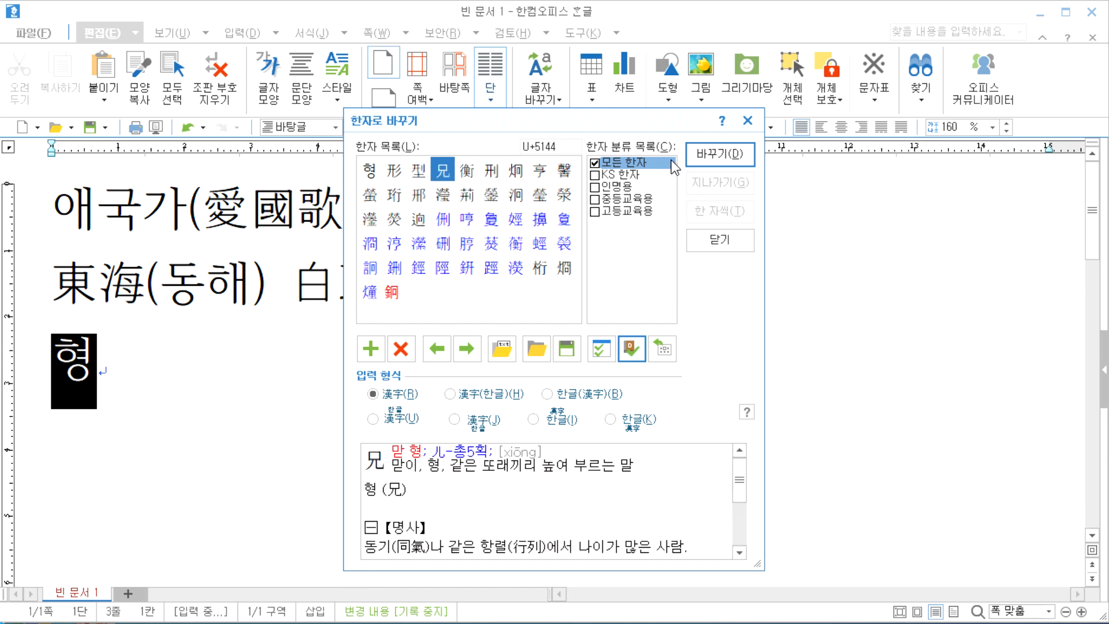
pyautogui.click(708, 154)
# Rewrite the third-line word in Hangul as 형제 and convert it to the Hanja 兄弟 in the 漢字 format.
pyautogui.write('제')
pyautogui.press('Left')
pyautogui.press('Home')
pyautogui.press('Delete')
pyautogui.write('혀ㅇ')
pyautogui.press('Delete')
pyautogui.press('End')
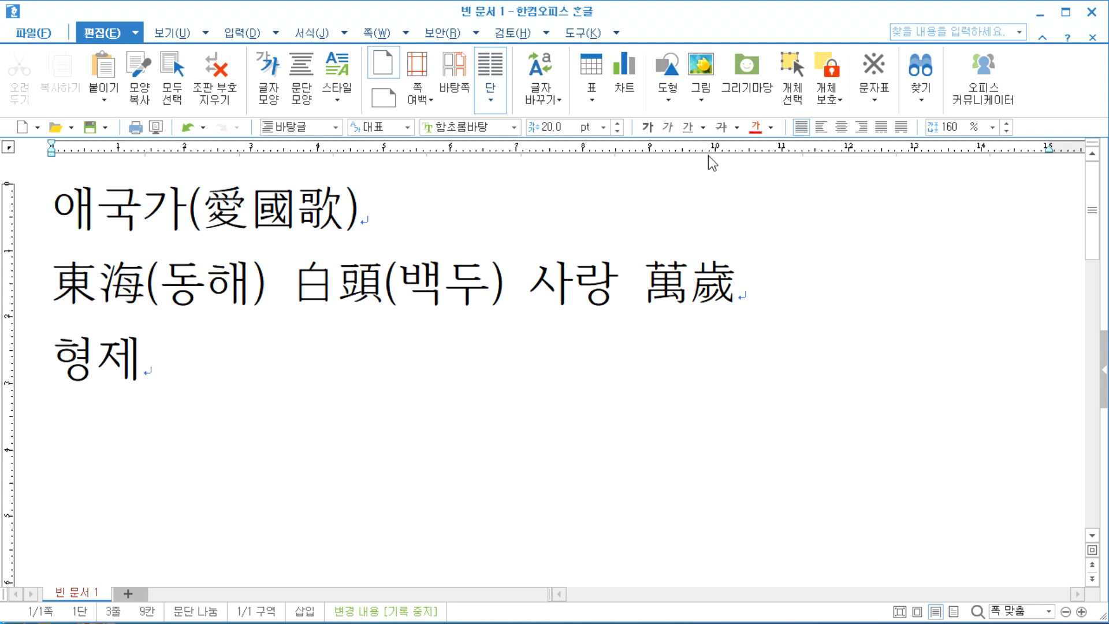
pyautogui.press('F9')
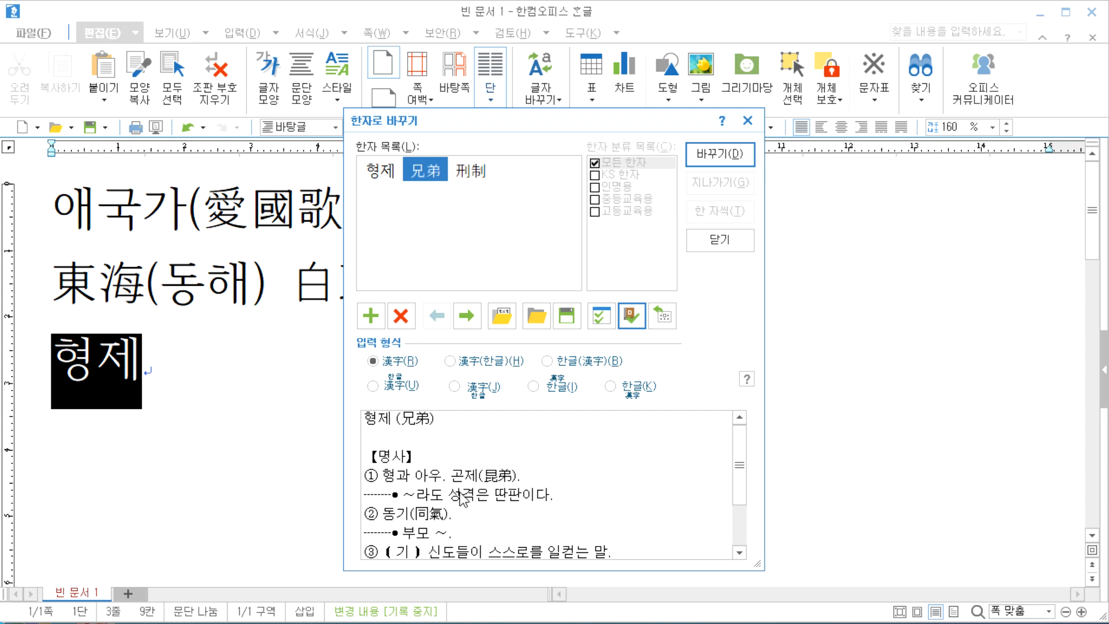
pyautogui.click(718, 155)
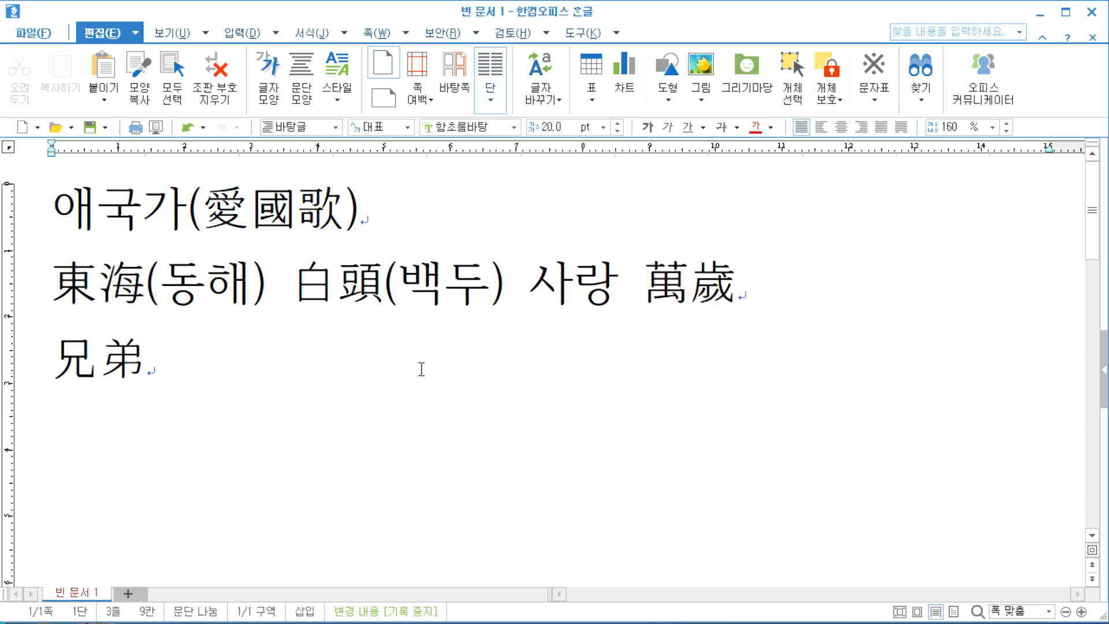
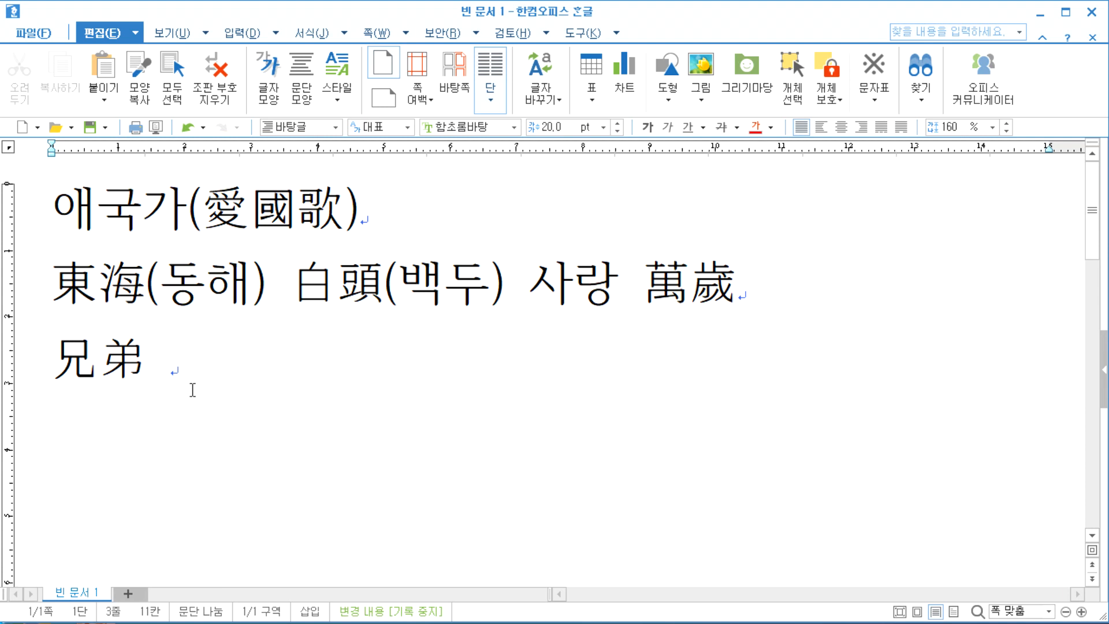
# Look at the 문자표 character table dialog and close it without inserting a symbol.
pyautogui.click(234, 36)
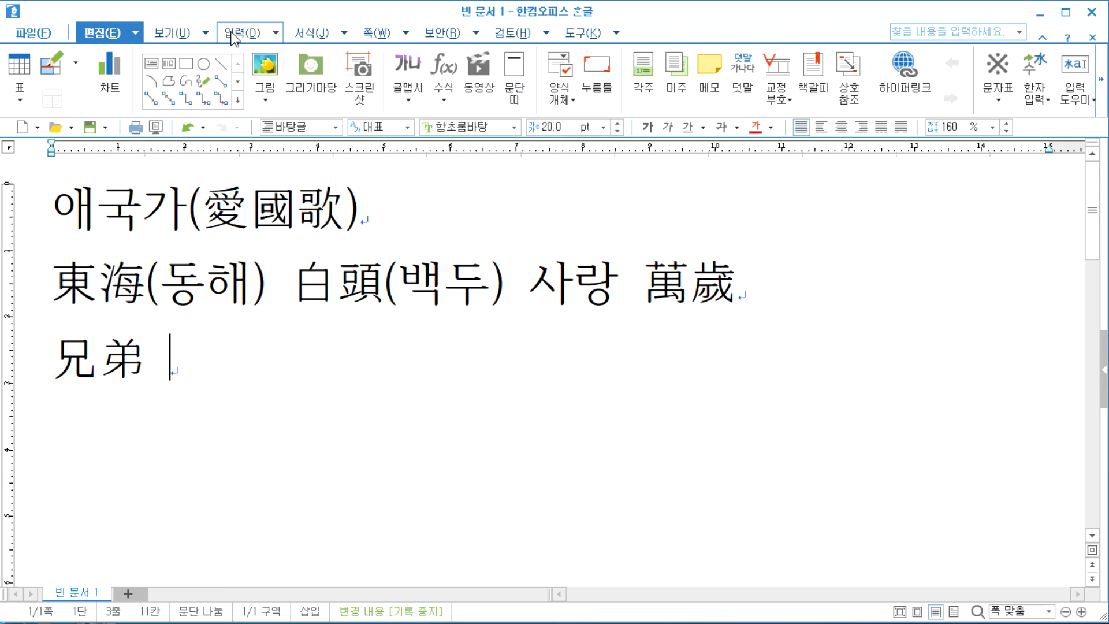
pyautogui.click(1000, 101)
pyautogui.click(1000, 101)
pyautogui.click(1000, 100)
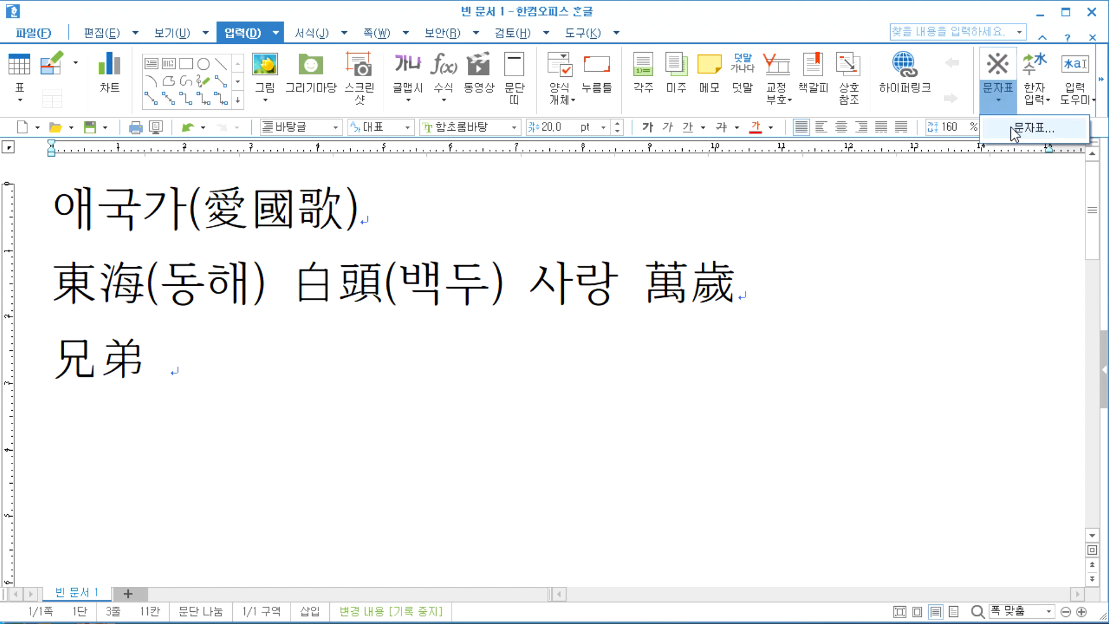
pyautogui.click(995, 75)
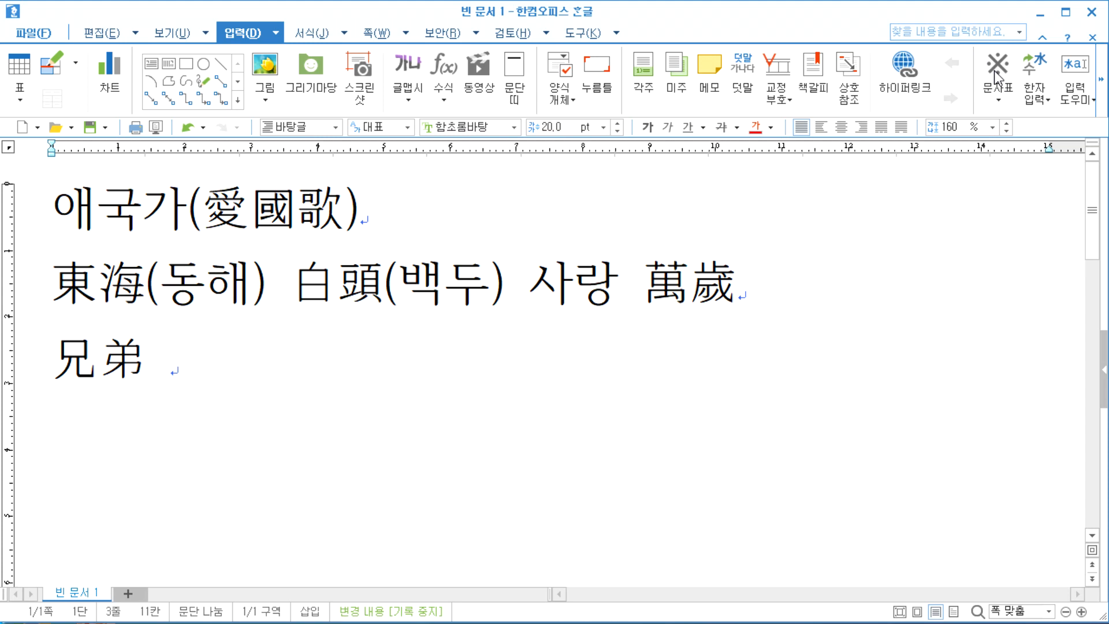
pyautogui.click(996, 75)
pyautogui.press('Escape')
pyautogui.click(996, 103)
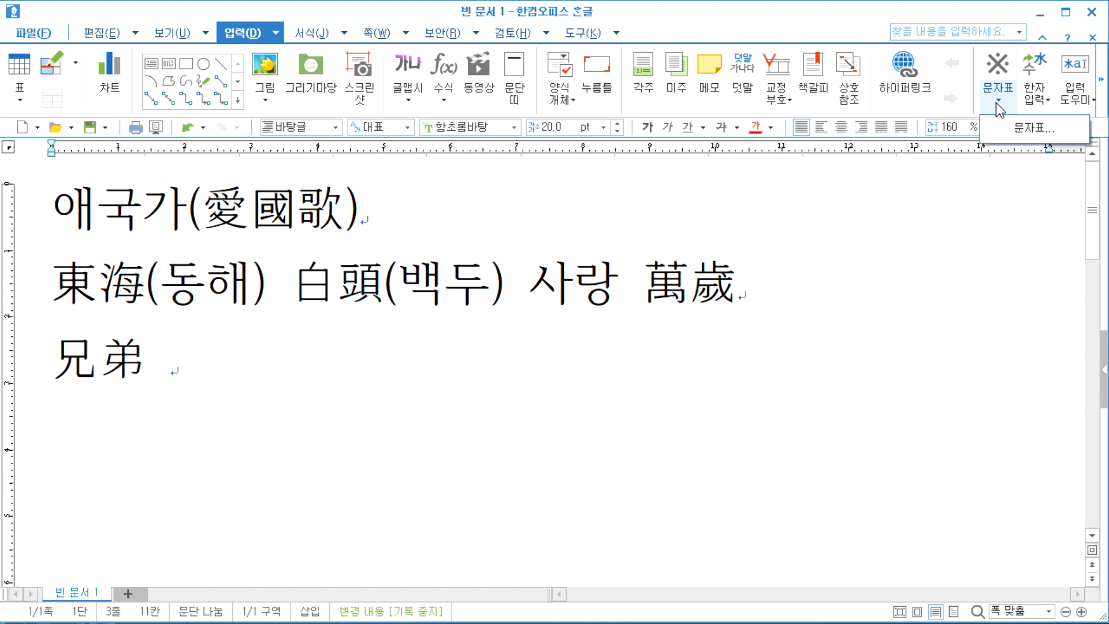
pyautogui.click(995, 102)
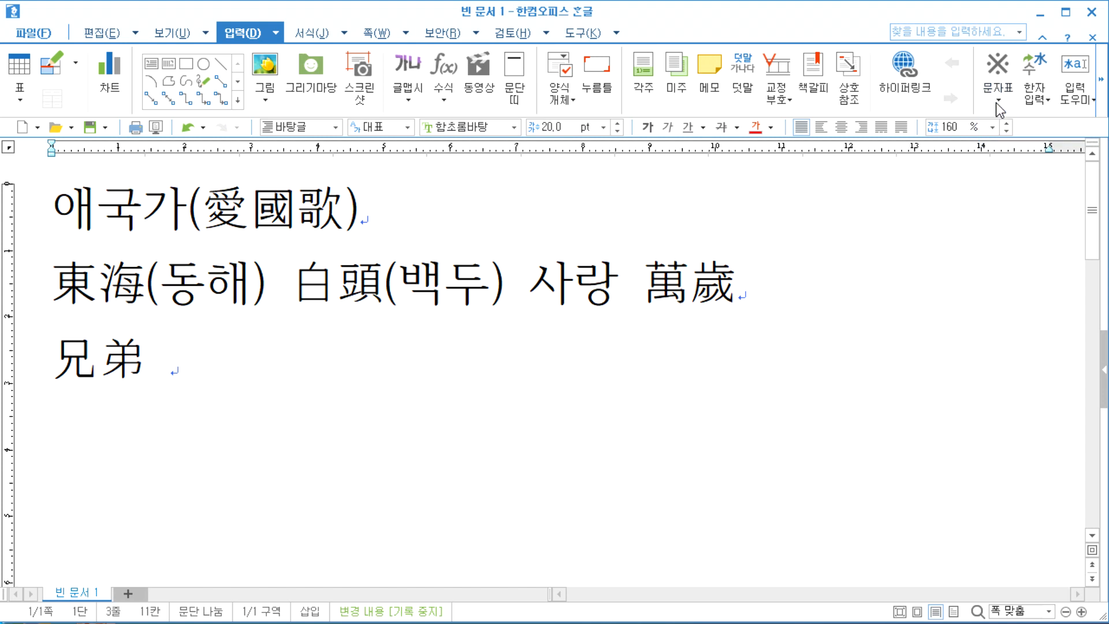
pyautogui.click(996, 70)
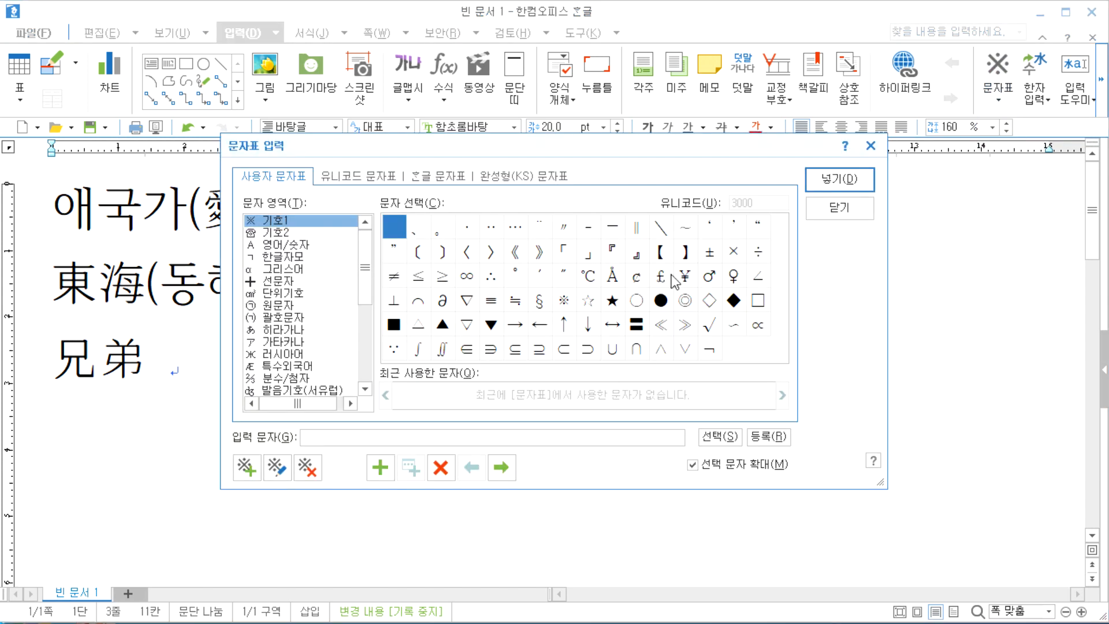
pyautogui.click(839, 207)
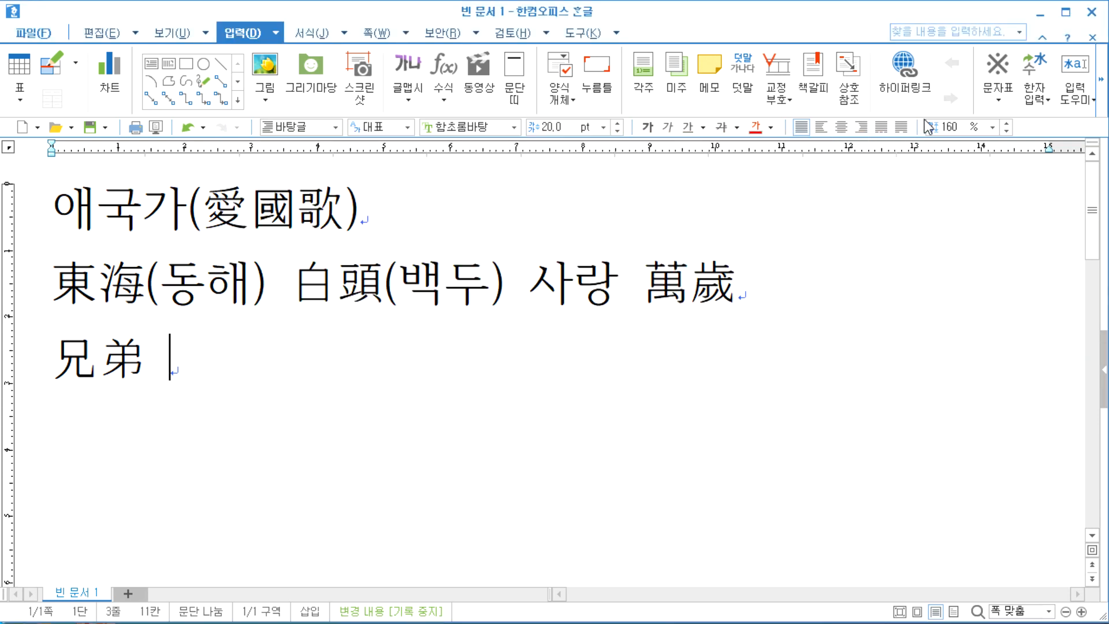
# Insert the ● symbol from the 기호1 set of the user character table after 兄弟 on the third line.
pyautogui.click(997, 103)
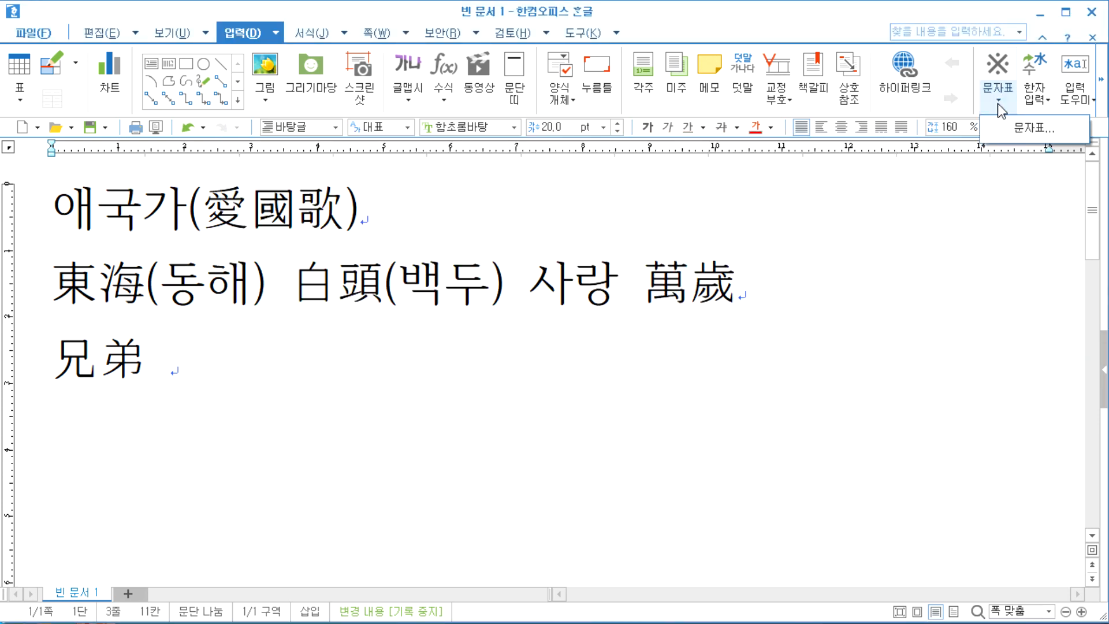
pyautogui.click(1023, 131)
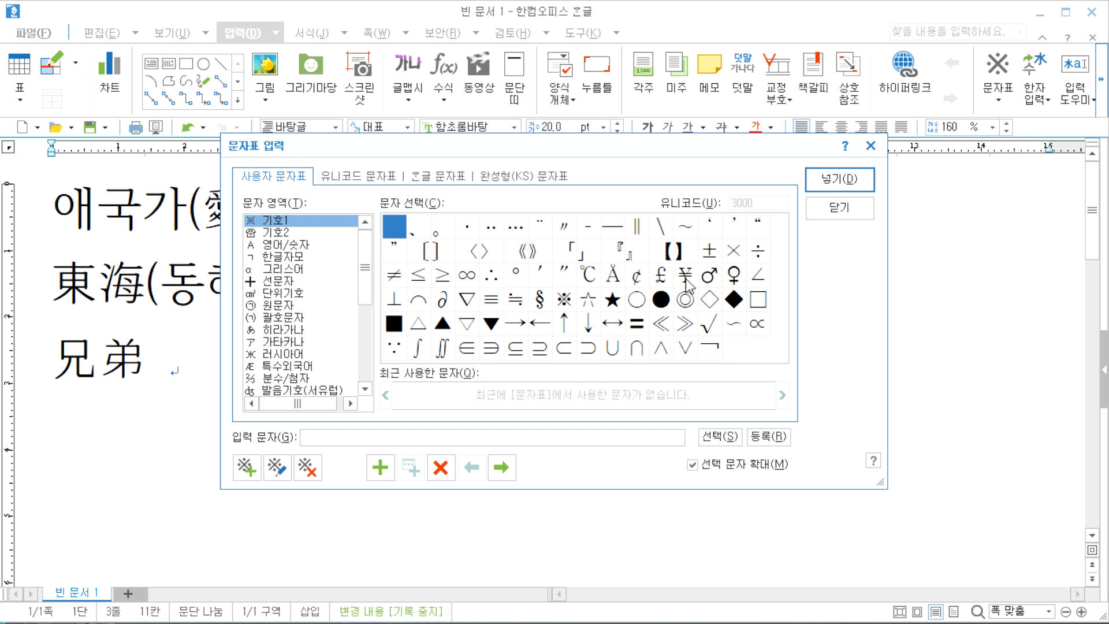
pyautogui.click(662, 301)
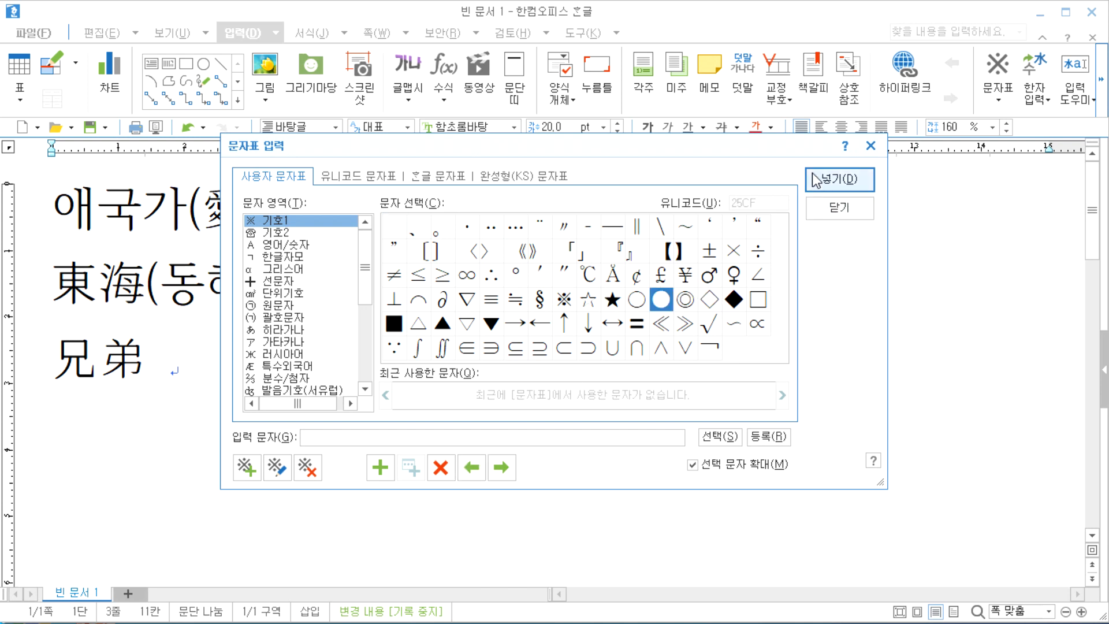
pyautogui.click(814, 177)
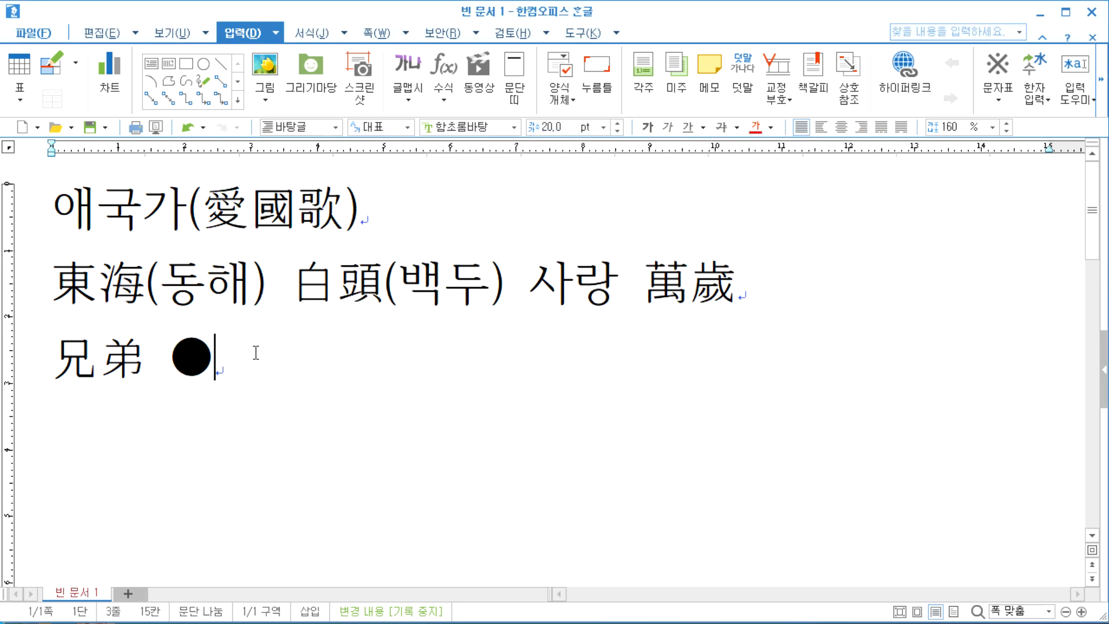
# Insert a second ● after the first by reusing the last symbol, and show the recently used symbols of 문자표.
pyautogui.click(1001, 105)
pyautogui.click(1001, 69)
pyautogui.click(1001, 69)
pyautogui.click(1003, 112)
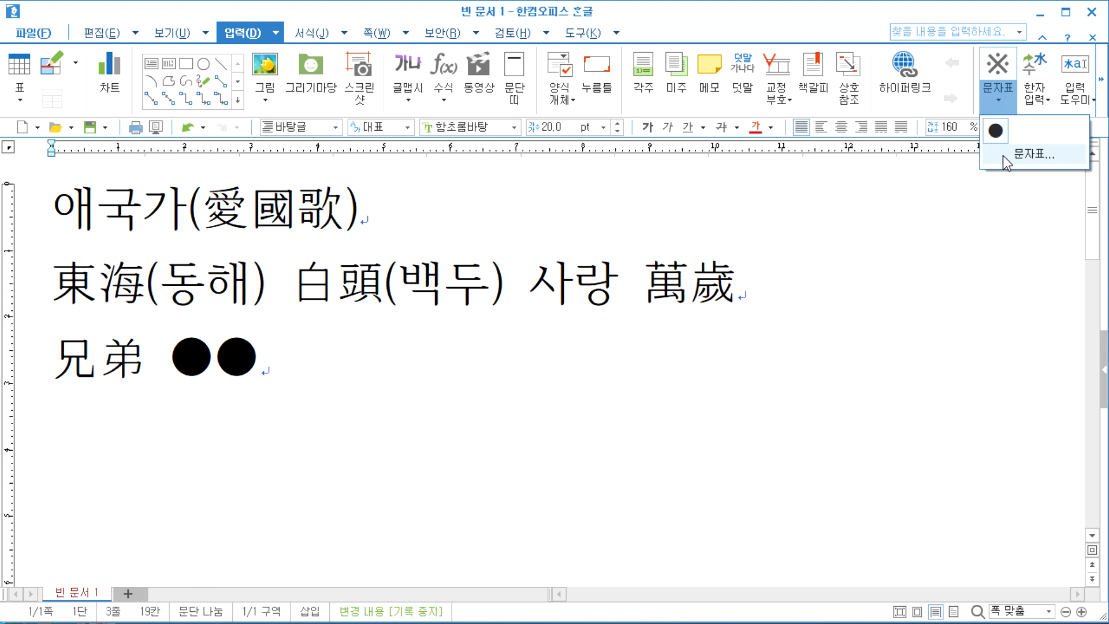
pyautogui.click(997, 102)
pyautogui.click(996, 101)
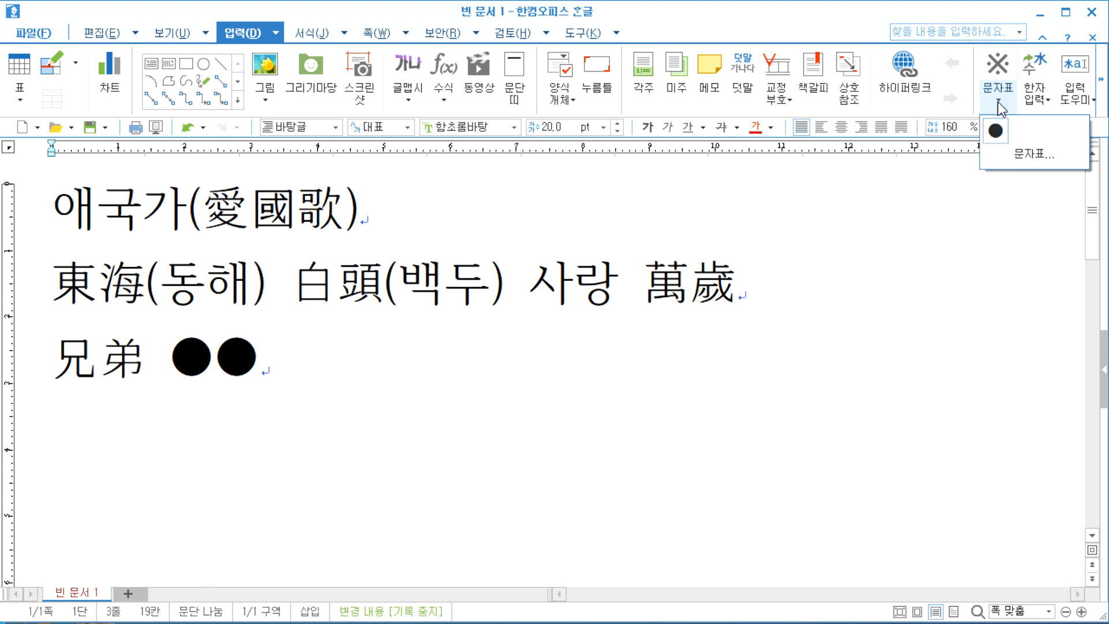
# Insert the ☎ symbol from the 기호2 set of the user character table after the two ● on the third line.
pyautogui.click(1036, 157)
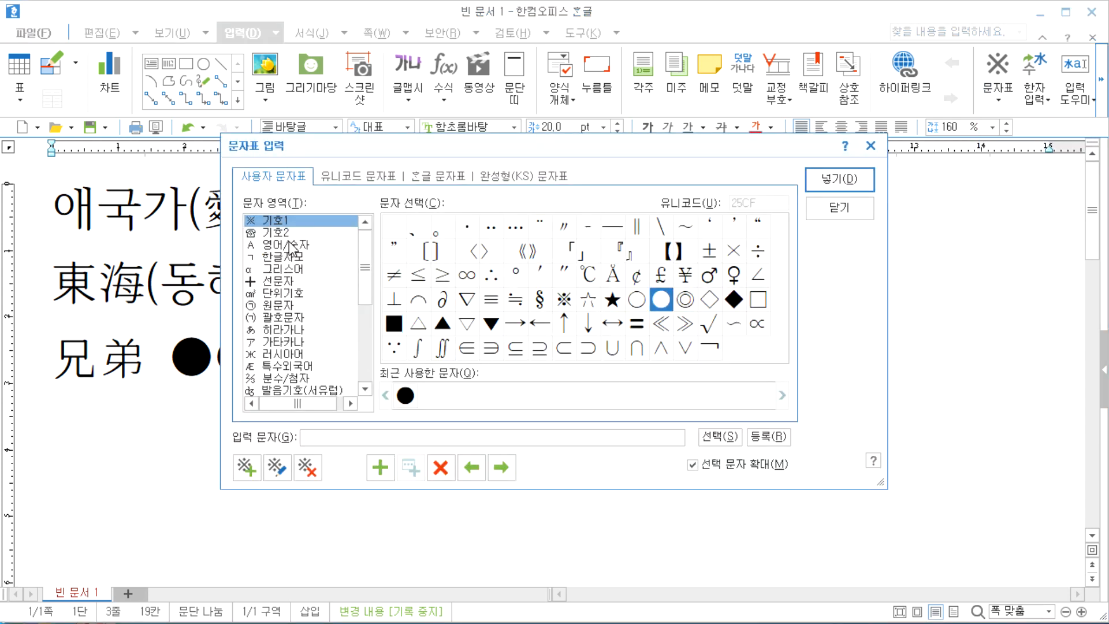
pyautogui.click(288, 234)
pyautogui.click(301, 259)
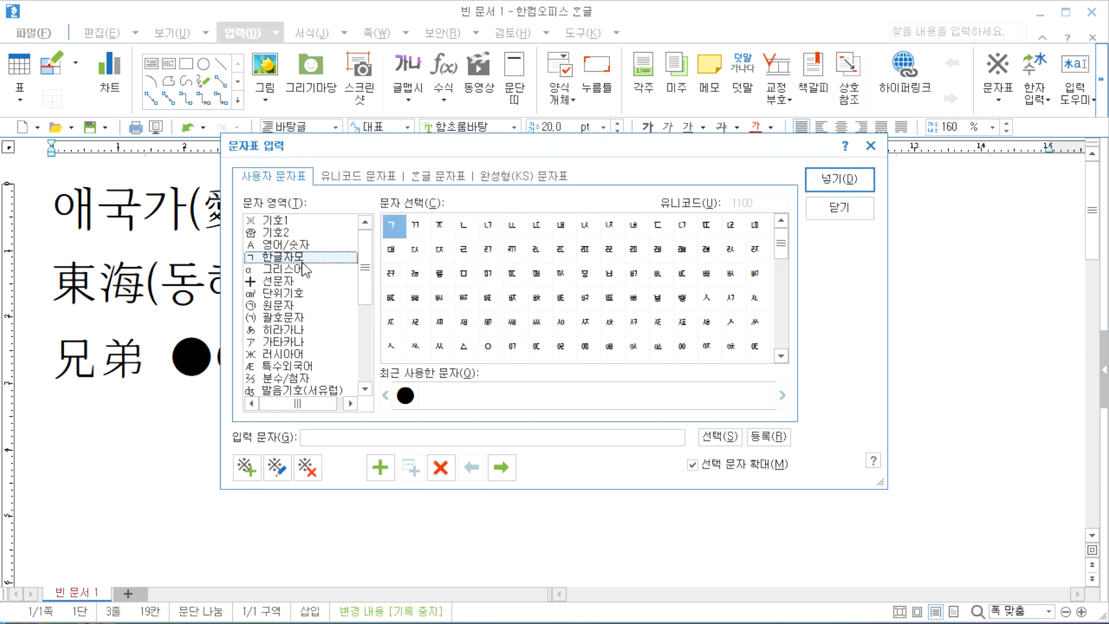
pyautogui.click(295, 234)
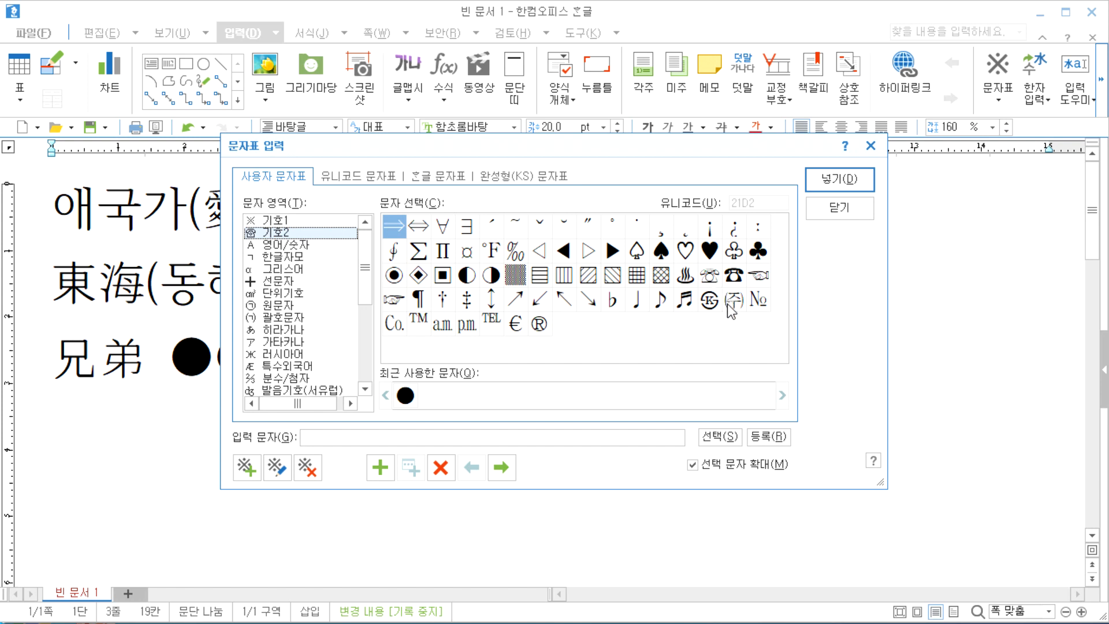
pyautogui.click(735, 278)
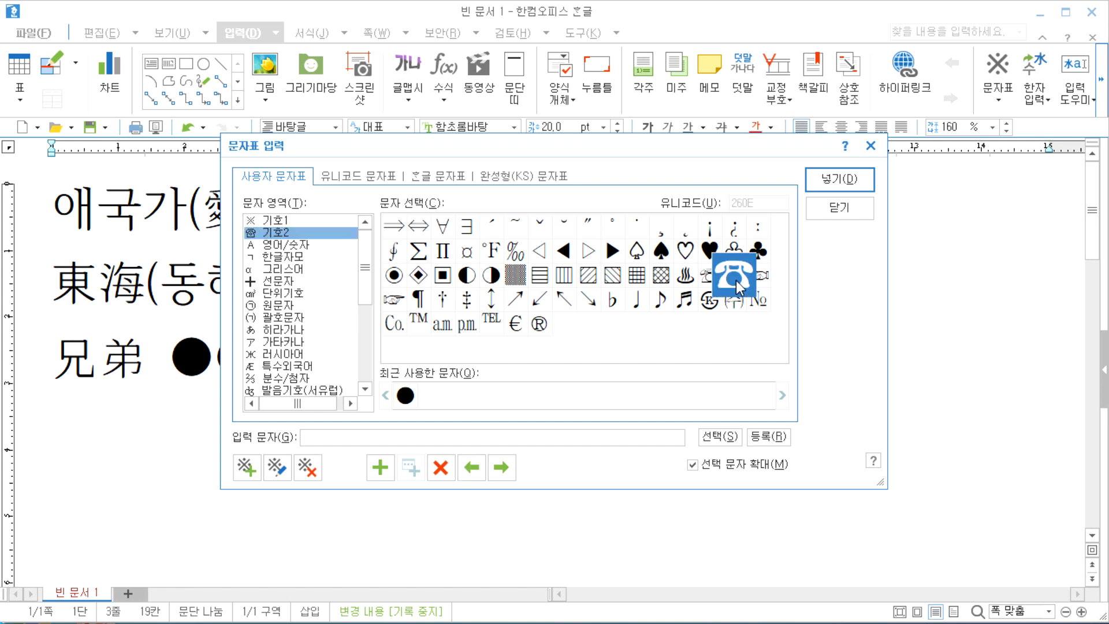
pyautogui.click(840, 180)
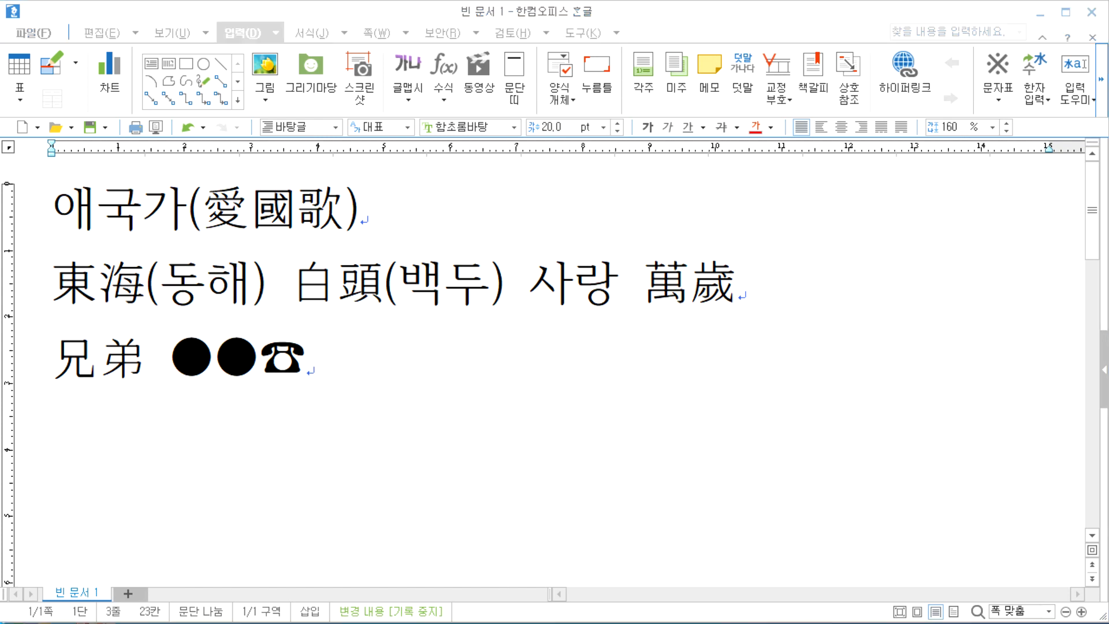
# Switch to the web browser and show the HOME page of hoonjang.co.kr.
pyautogui.hotkey('alt', 'Tab')
pyautogui.click(33, 85)
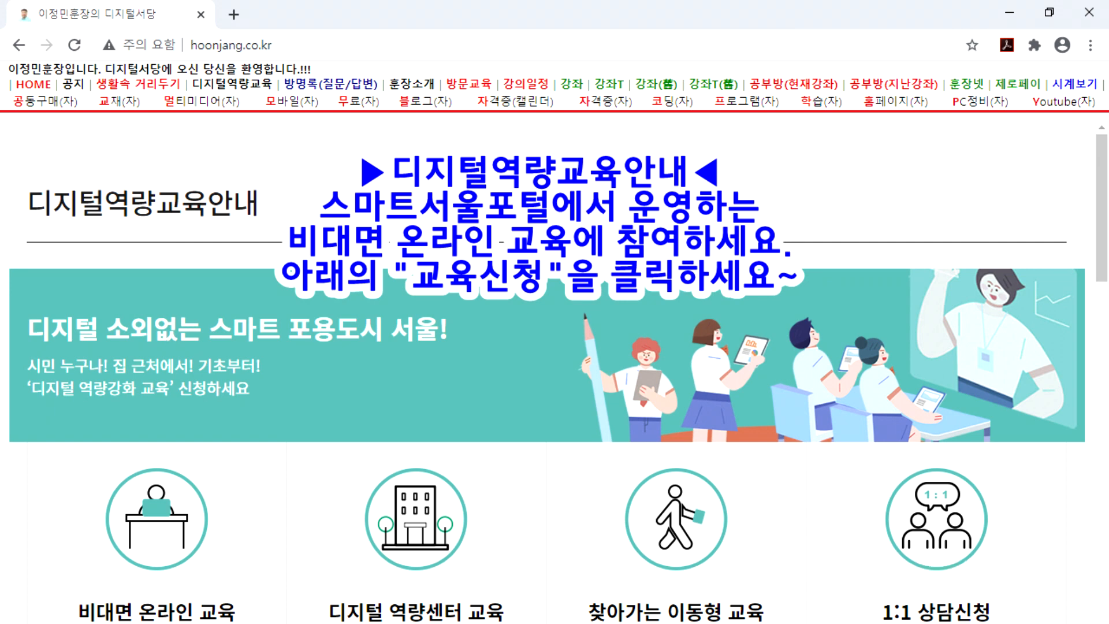
# Switch to the Notepad note and add an empty line at its end and two empty lines at its beginning.
pyautogui.hotkey('alt', 'Tab')
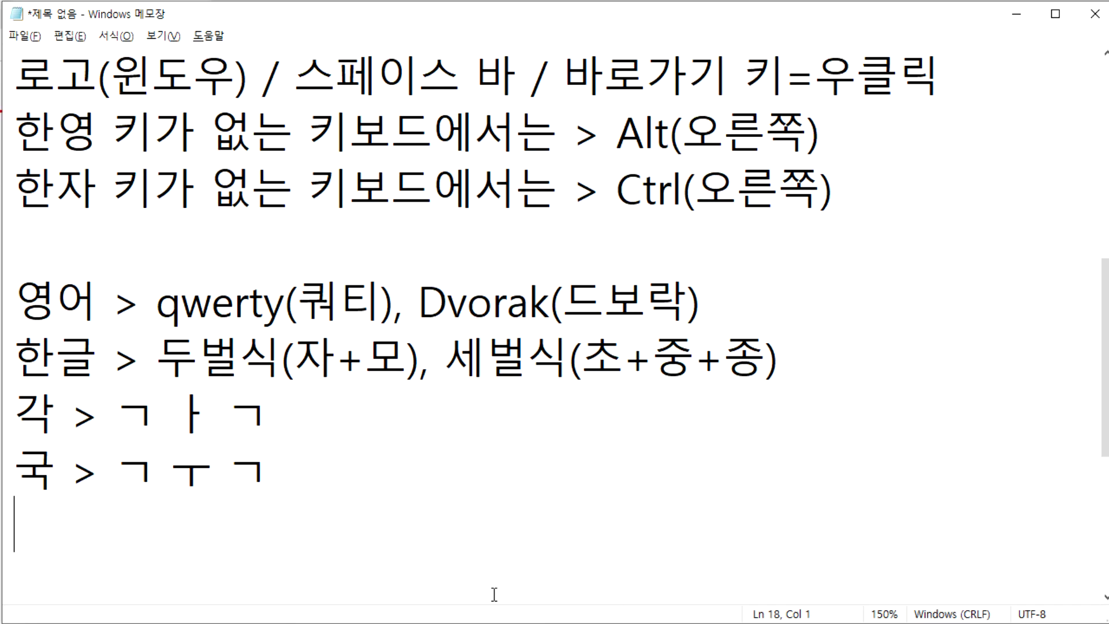
pyautogui.scroll(2, 390, 580)
pyautogui.scroll(1, 390, 580)
pyautogui.scroll(-5, 389, 580)
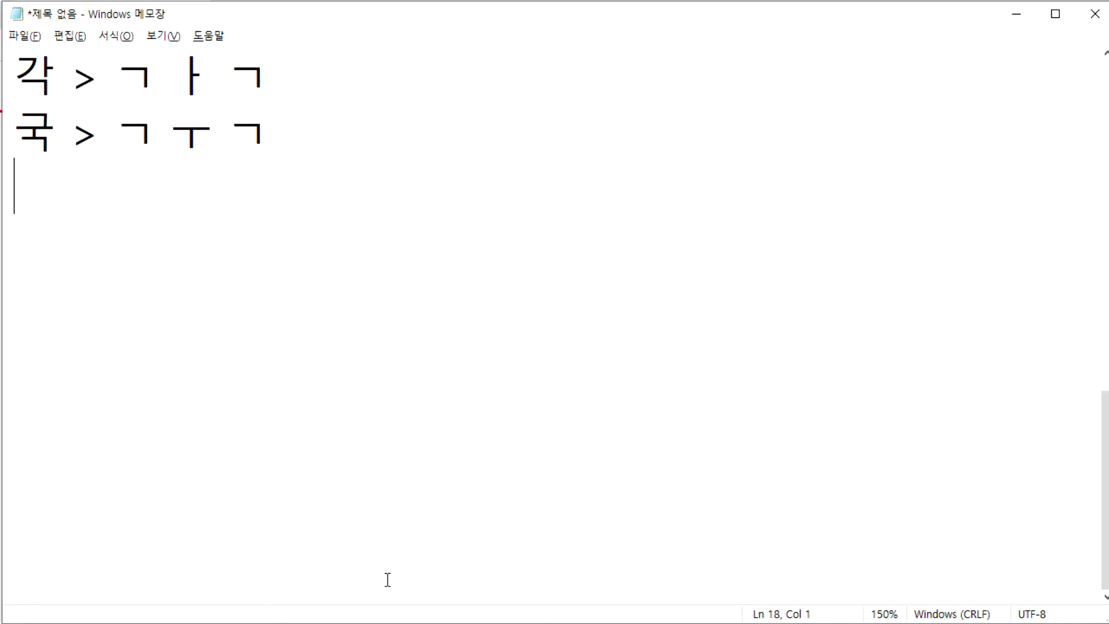
pyautogui.press('Return')
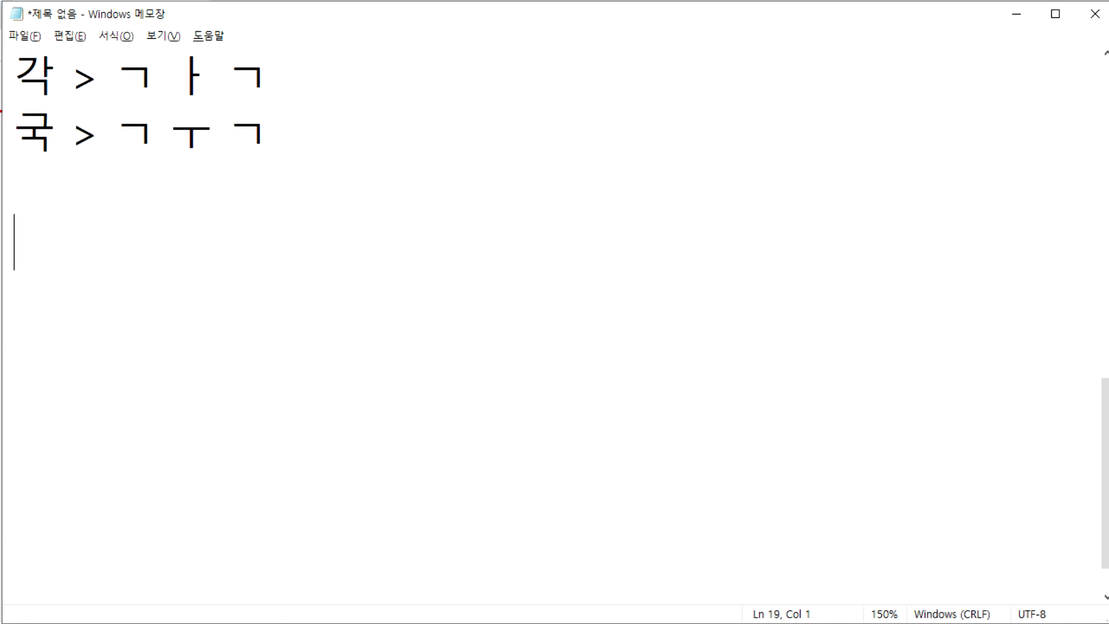
pyautogui.hotkey('ctrl', 'Home')
pyautogui.press('Return')
pyautogui.press('Return')
pyautogui.press('Up')
pyautogui.press('Up')
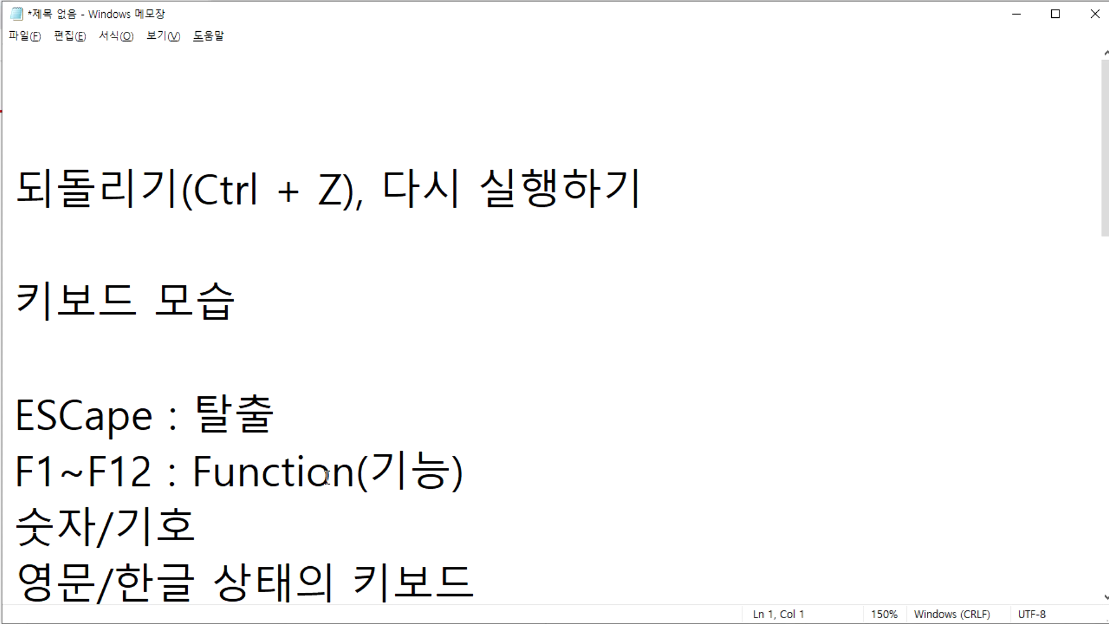
pyautogui.write('www.ho')
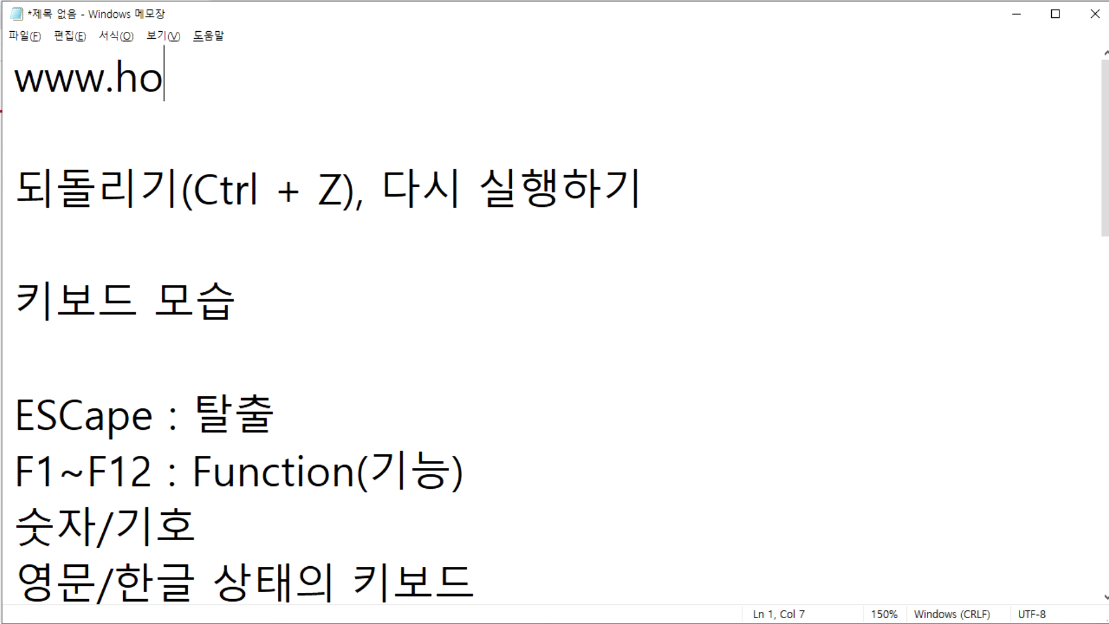
pyautogui.write('onjang.,co.kr')
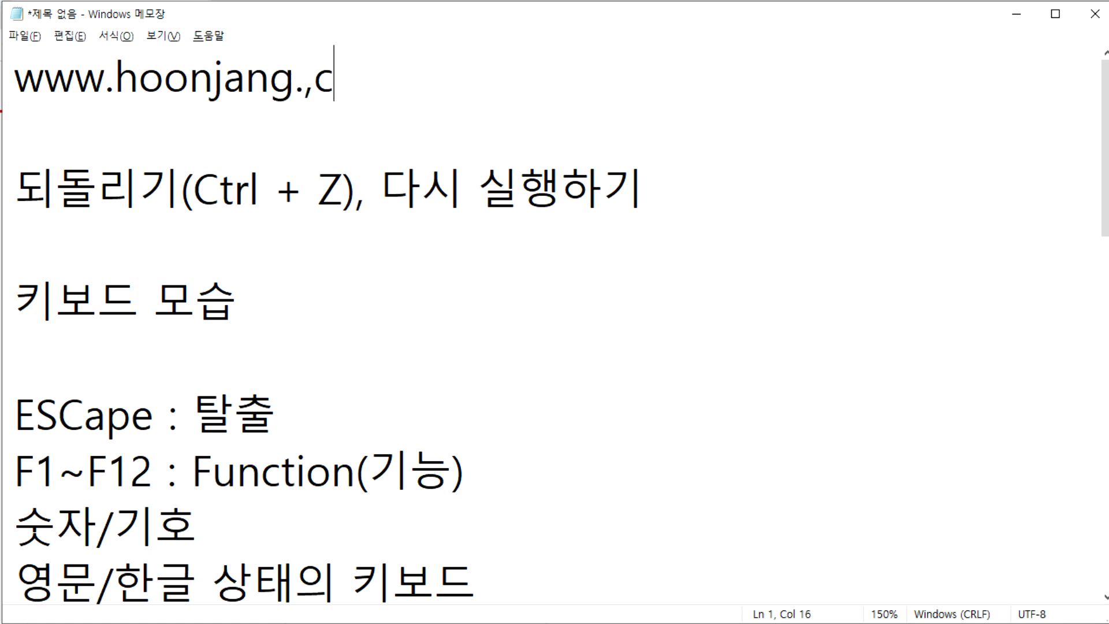
pyautogui.press('Left')
pyautogui.press('Left')
pyautogui.press('Left')
pyautogui.press('Left')
pyautogui.press('Left')
pyautogui.press('Left')
pyautogui.press('Left')
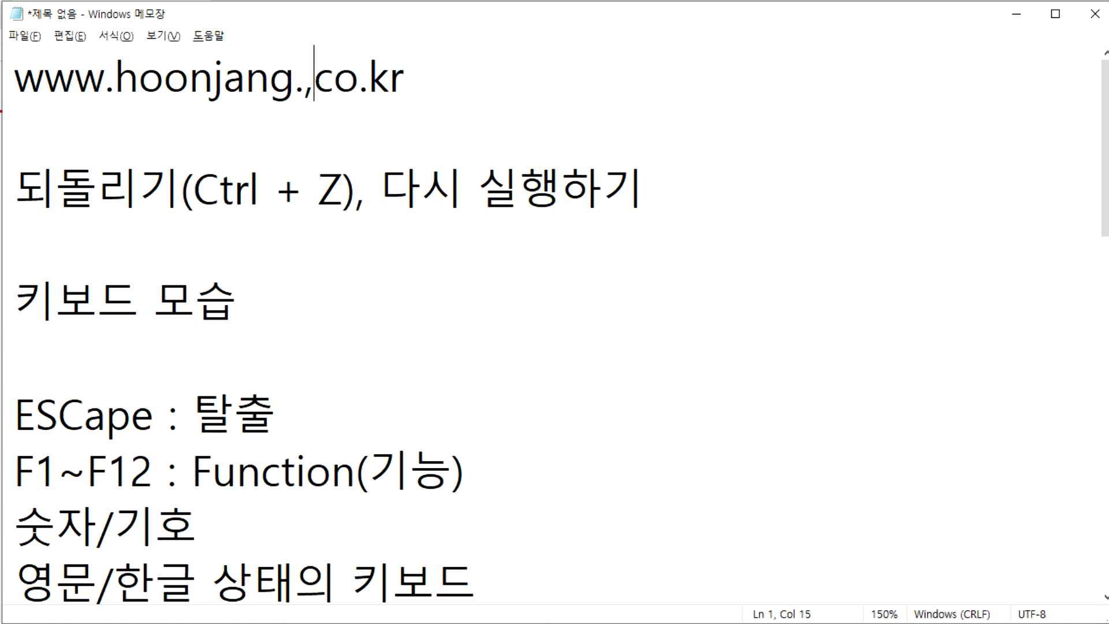
pyautogui.press('Right')
pyautogui.press('Delete')
pyautogui.press('End')
pyautogui.press('Return')
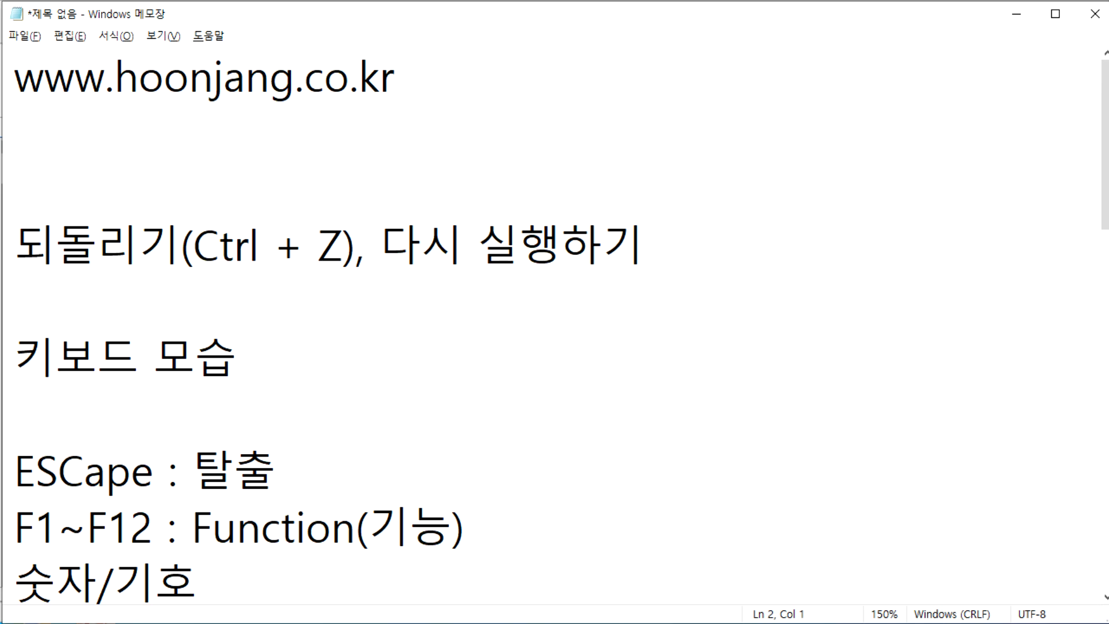
# Write 문서를 만든다 in Hangul on a new line at the end of the note, below an empty line.
pyautogui.scroll(-1, 306, 559)
pyautogui.scroll(-5, 306, 559)
pyautogui.click(164, 346)
pyautogui.press('BackSpace')
pyautogui.write('anstj')
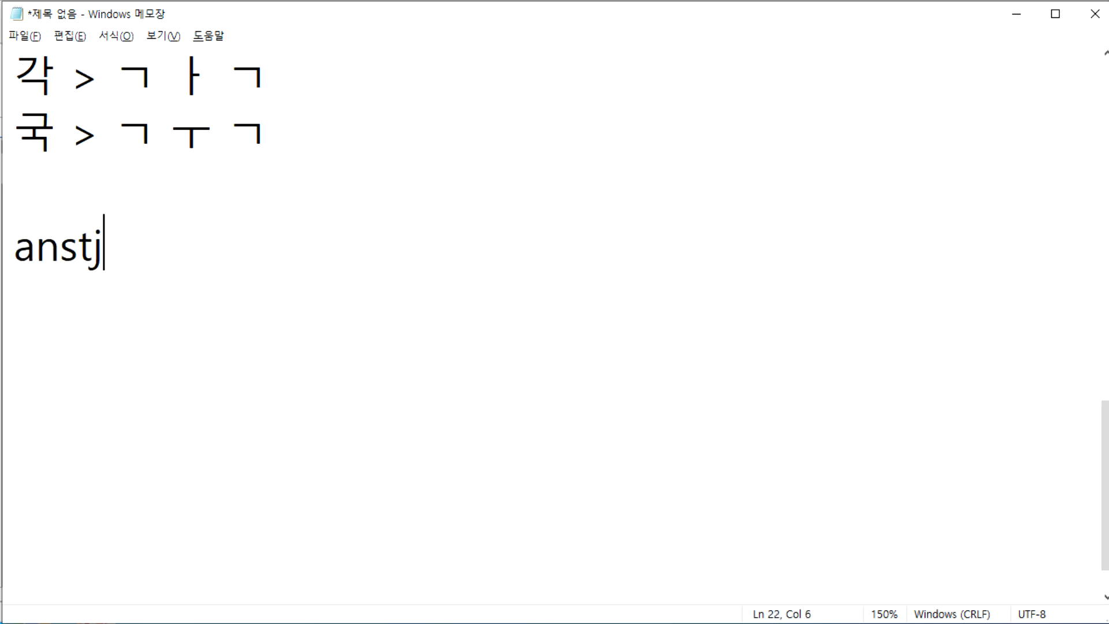
pyautogui.hotkey('shift', 'Home')
pyautogui.write('문')
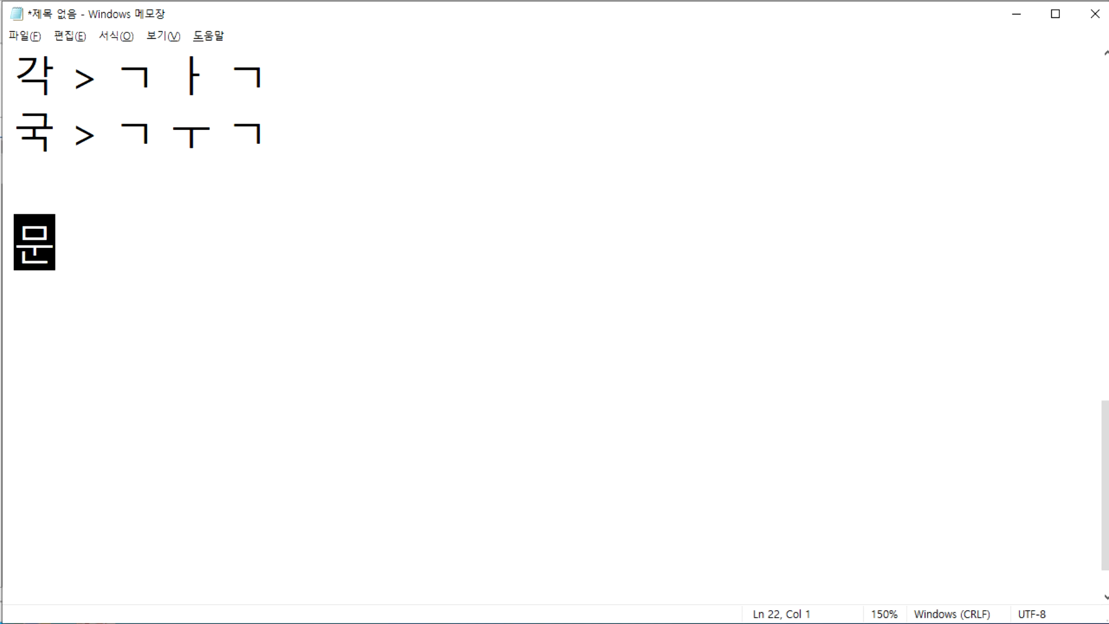
pyautogui.write('서를 만든다')
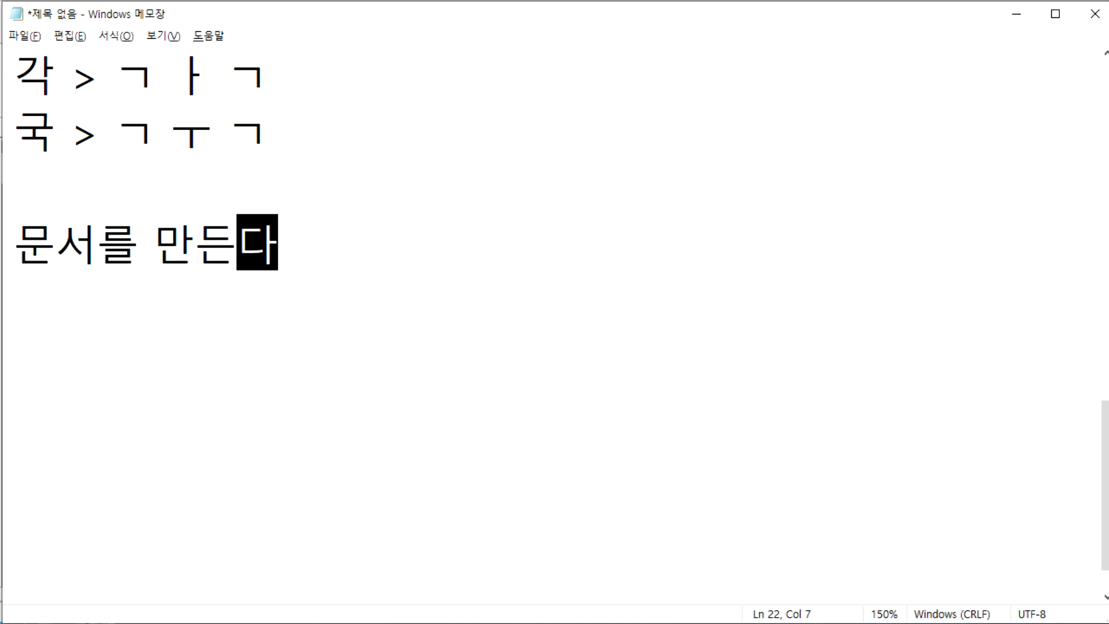
pyautogui.write(',')
pyautogui.press('BackSpace')
pyautogui.press('BackSpace')
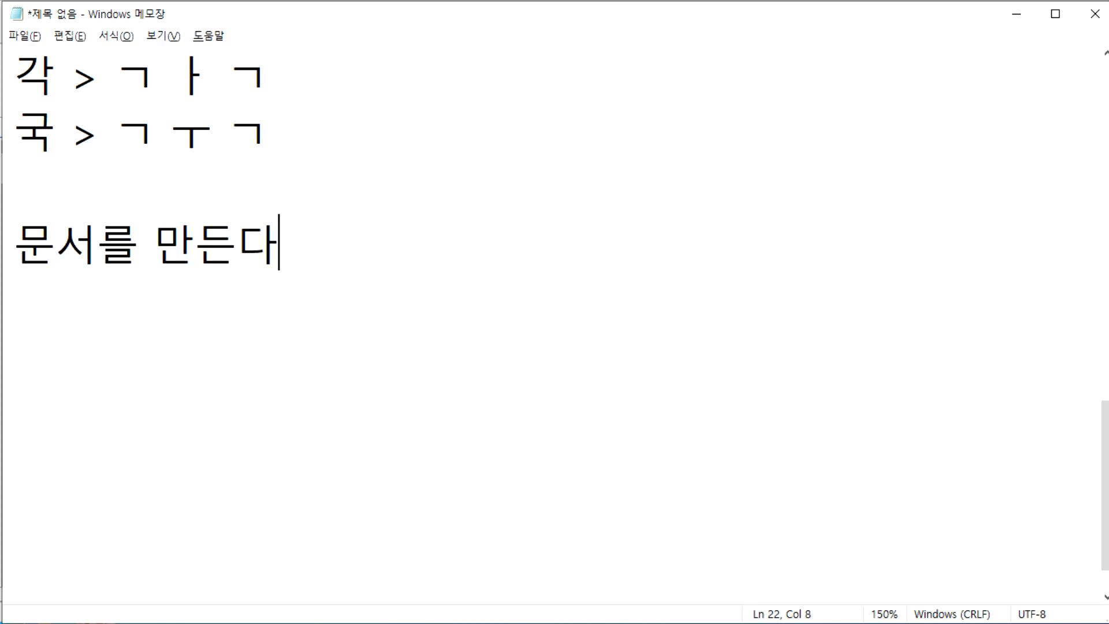
# End the sentence 문서를 만든다 with a period and continue the line with 생산한다. 제작한다.
pyautogui.write('. 생산')
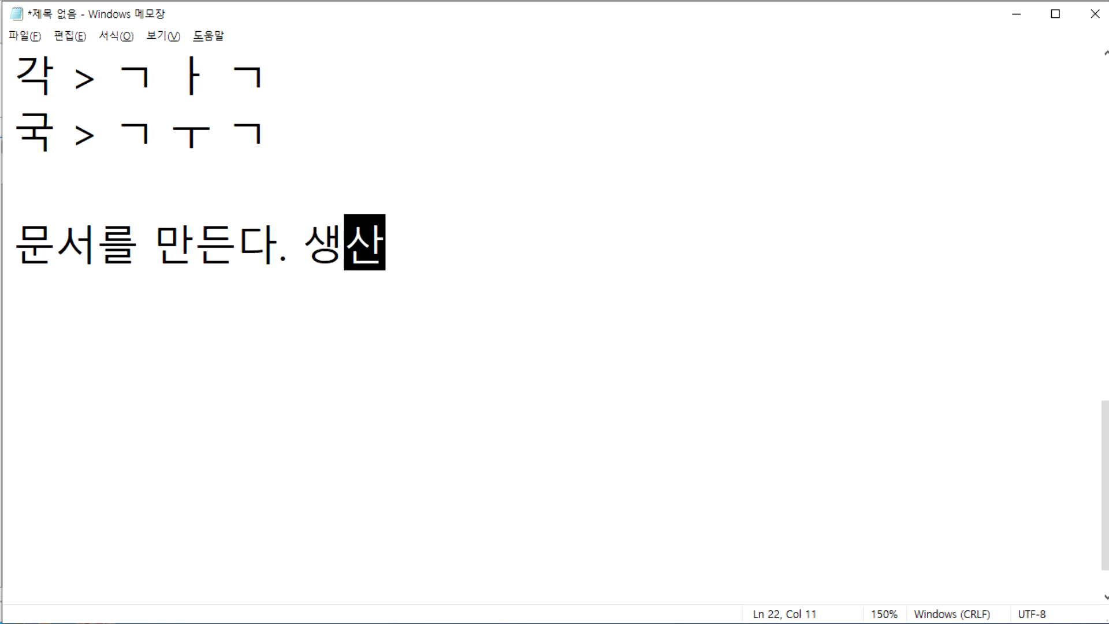
pyautogui.write('한다.,')
pyautogui.press('BackSpace')
pyautogui.press('BackSpace')
pyautogui.write('제작한다.')
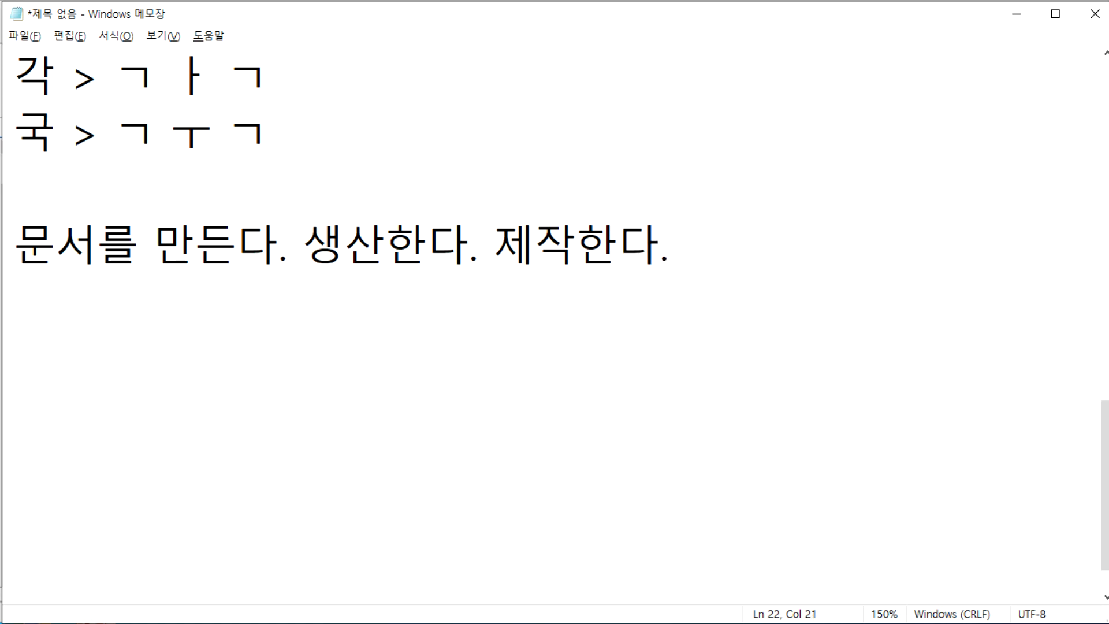
# Add a new line with the definition 문서 : 시각적, 청각적, 촉각적으로 인식할 수 있는 내용.
pyautogui.press('Return')
pyautogui.write('문')
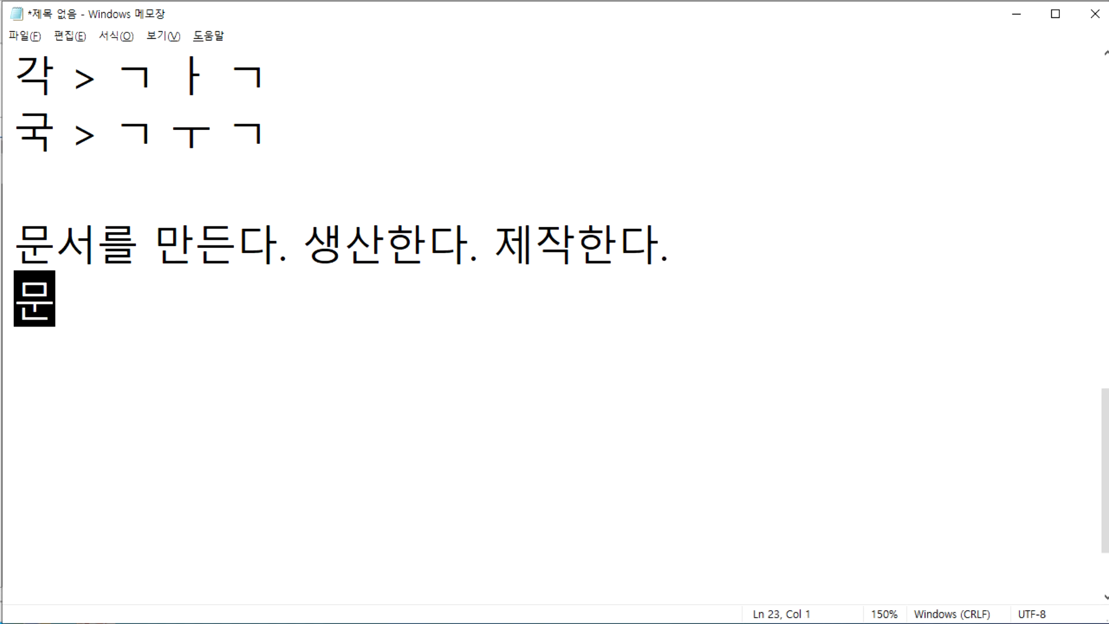
pyautogui.write('서 : ')
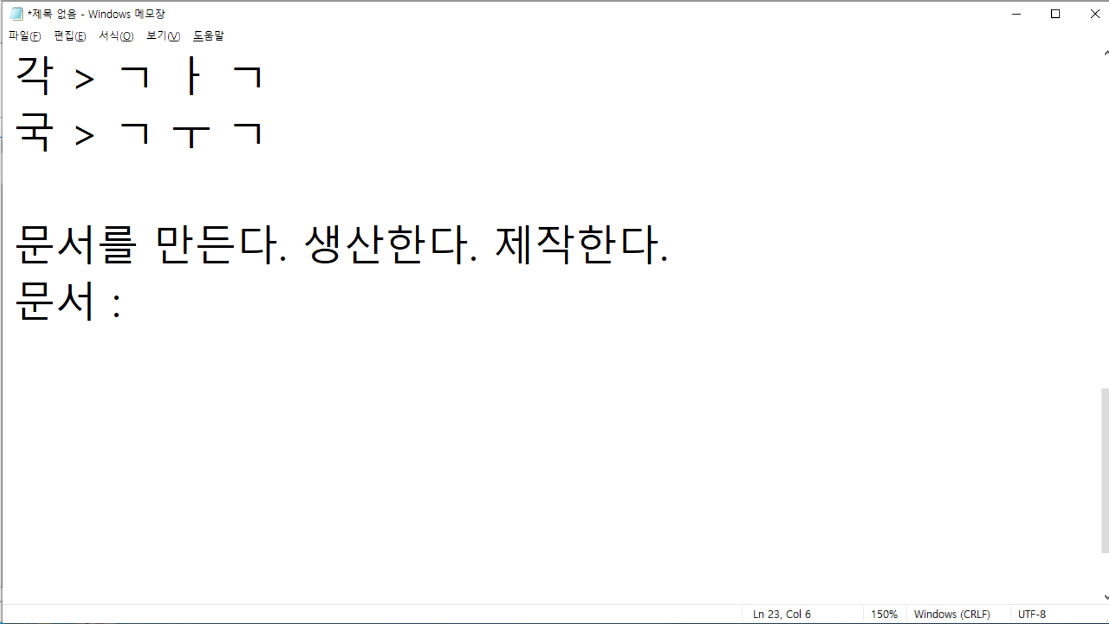
pyautogui.write('시')
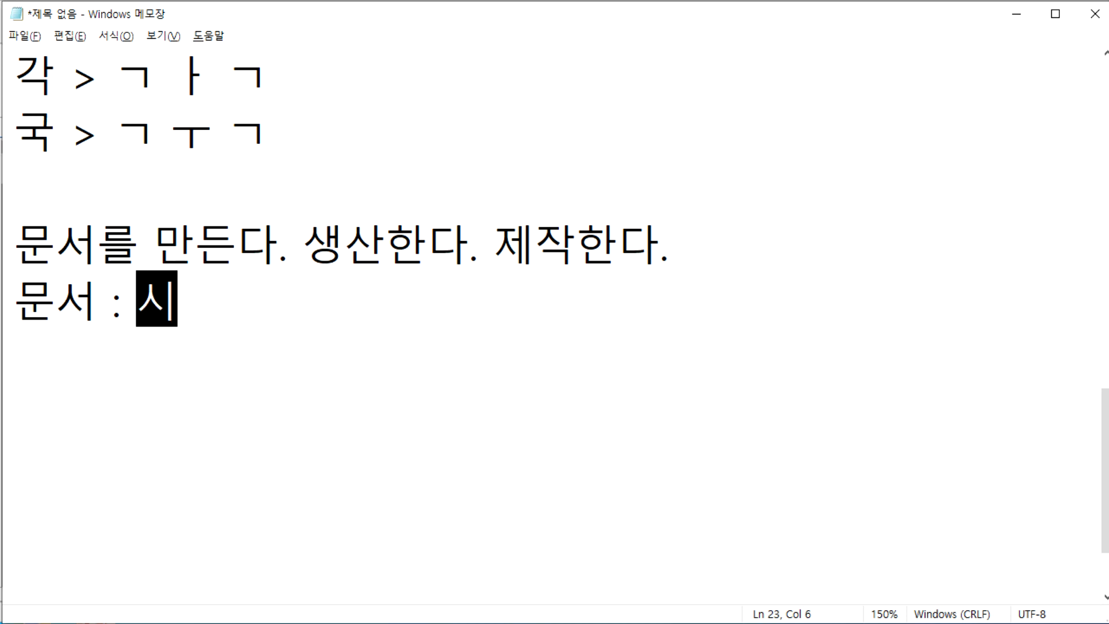
pyautogui.write('각')
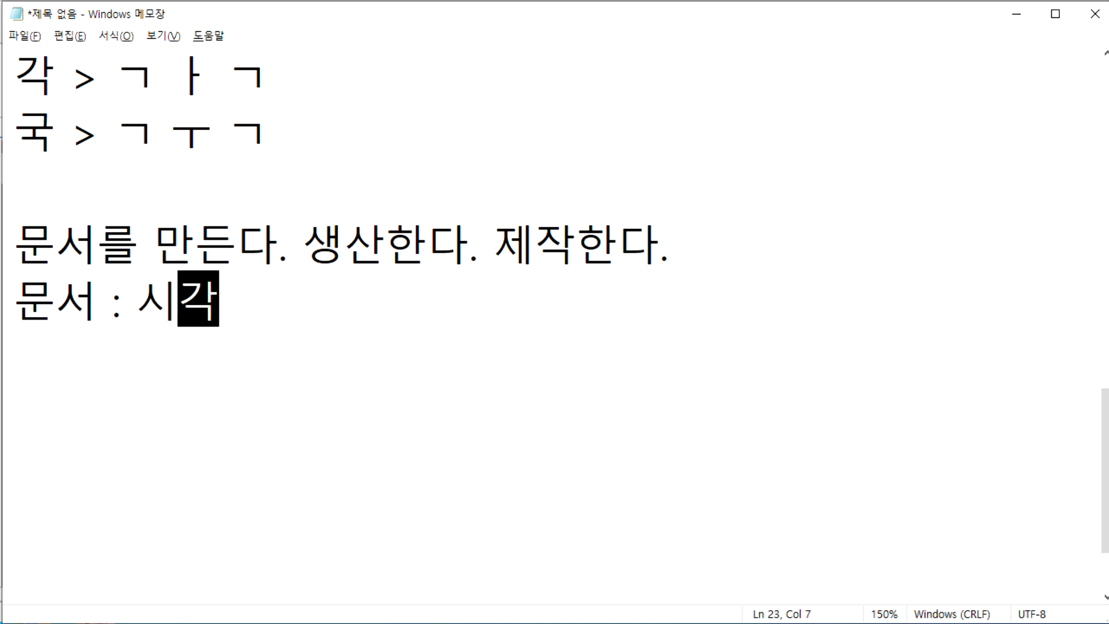
pyautogui.write('적, ')
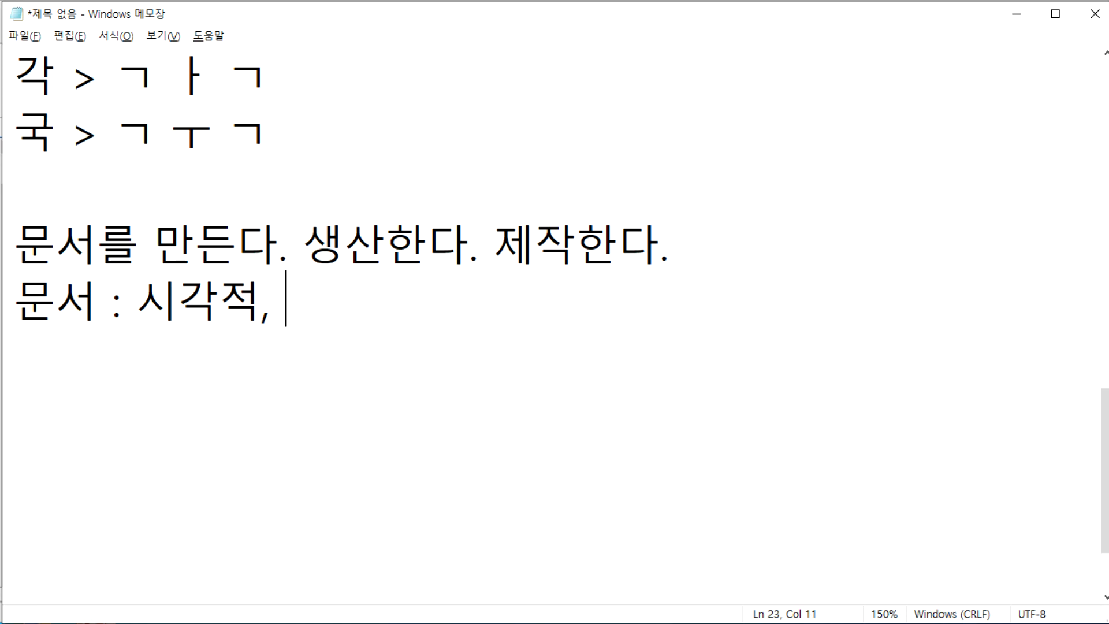
pyautogui.write('청각적, ')
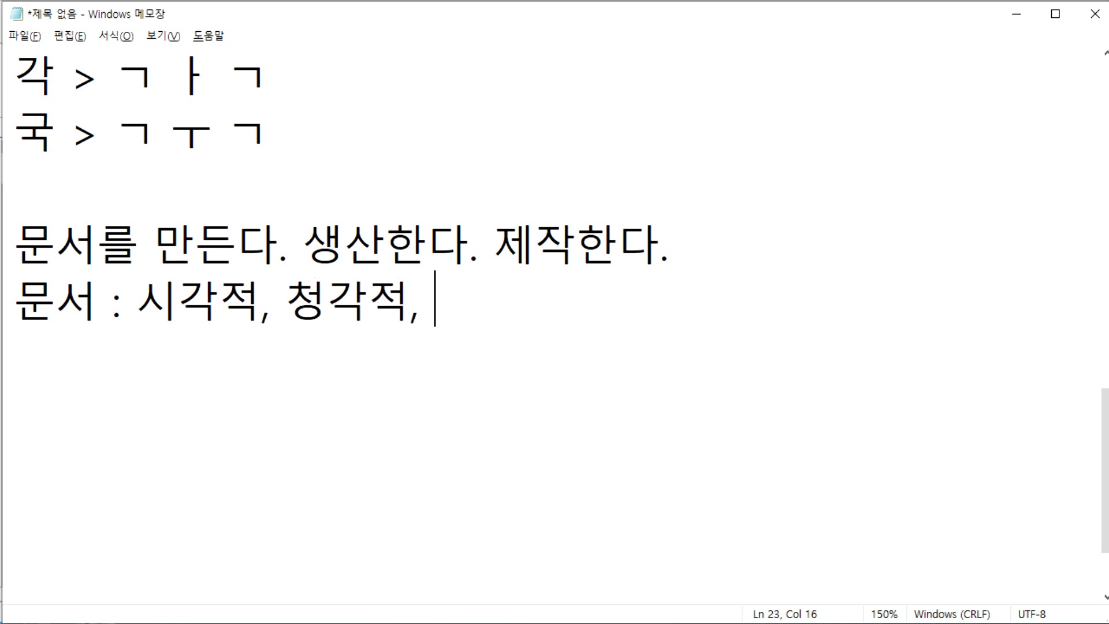
pyautogui.write('촉각적으로 인시')
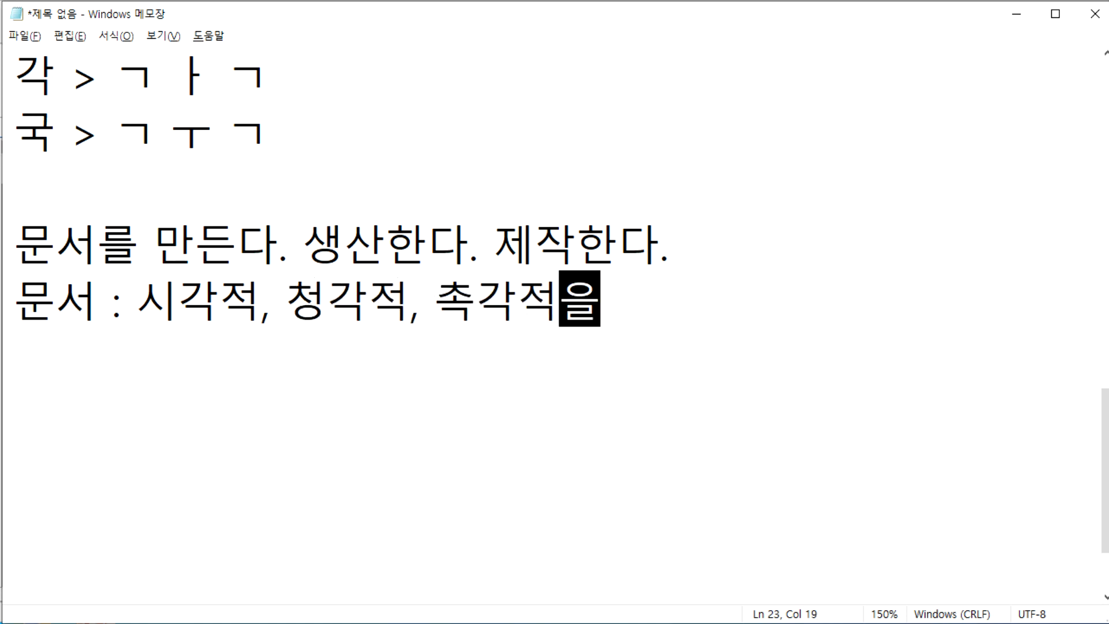
pyautogui.write('식할 수 ')
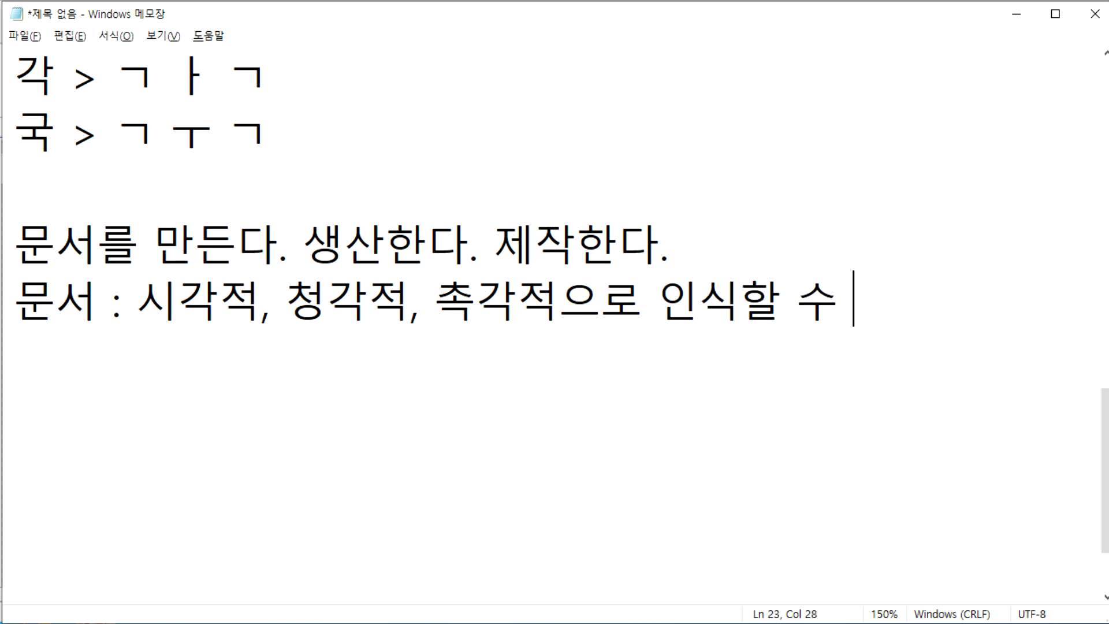
pyautogui.write('있는 내용')
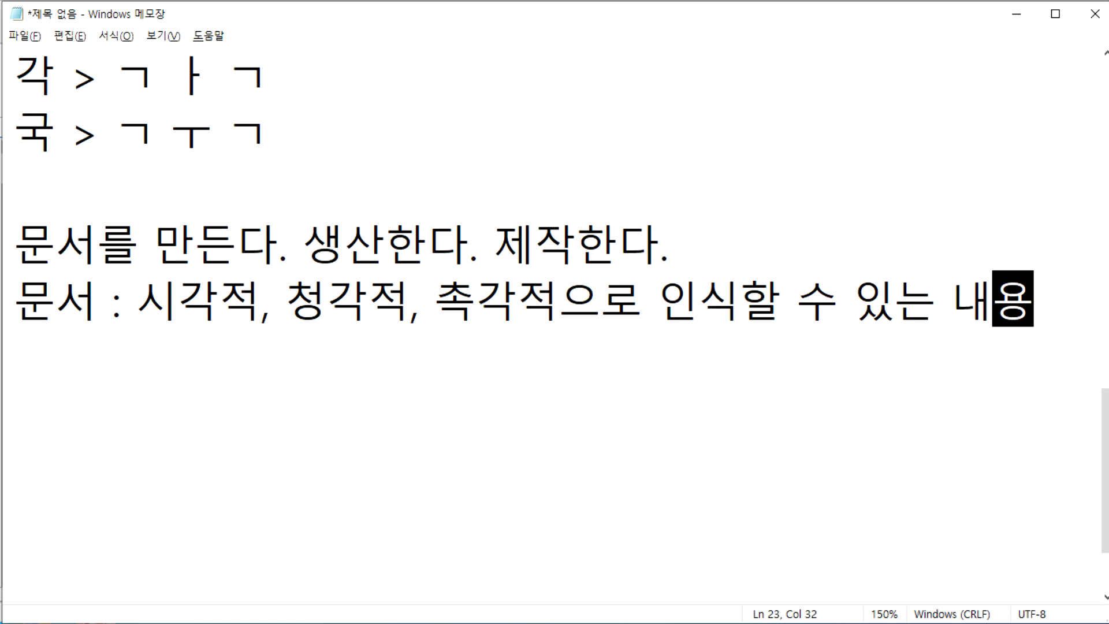
# Start a line of document examples below the definition with 메모, 책, 잡지, 신문, separated by commas.
pyautogui.press('Return')
pyautogui.write('메모지')
pyautogui.press('BackSpace')
pyautogui.press('BackSpace')
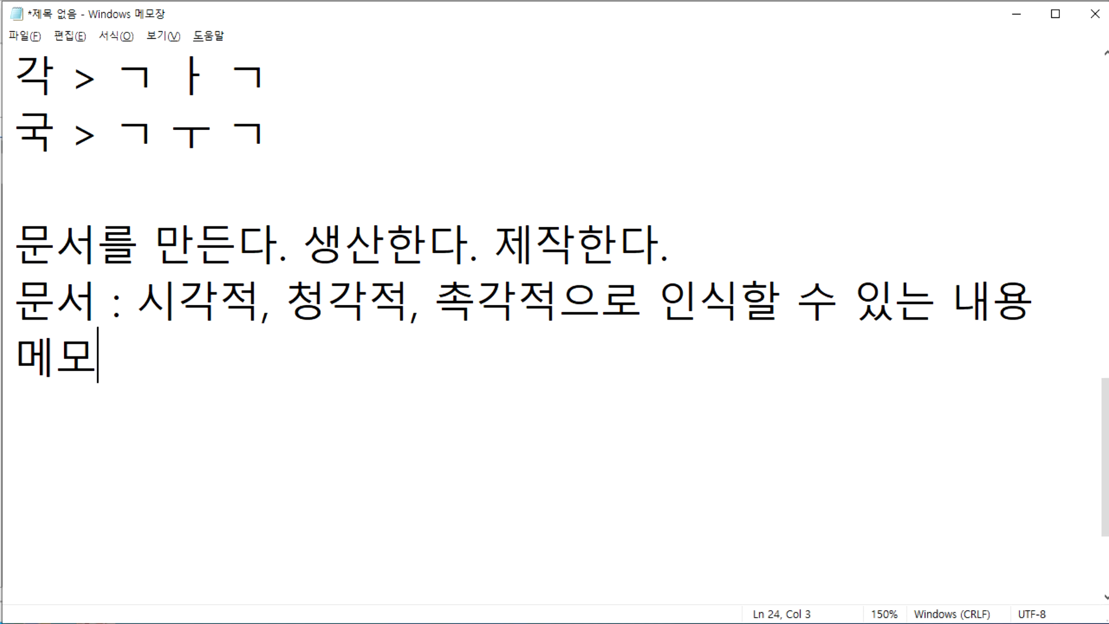
pyautogui.write(', 책, ')
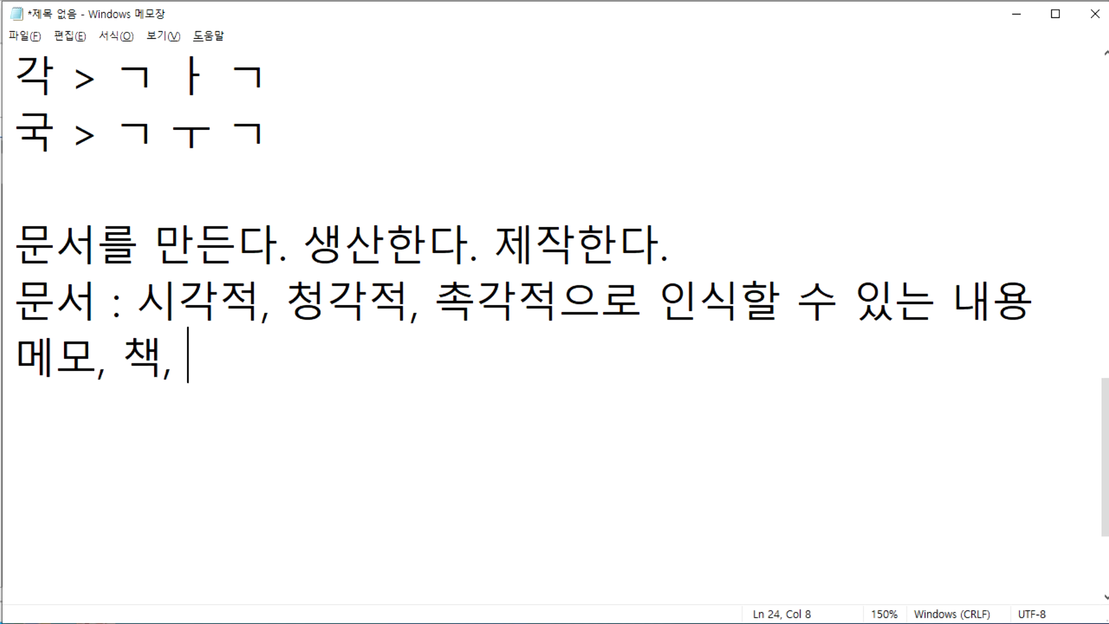
pyautogui.write('잡지, 신문, ')
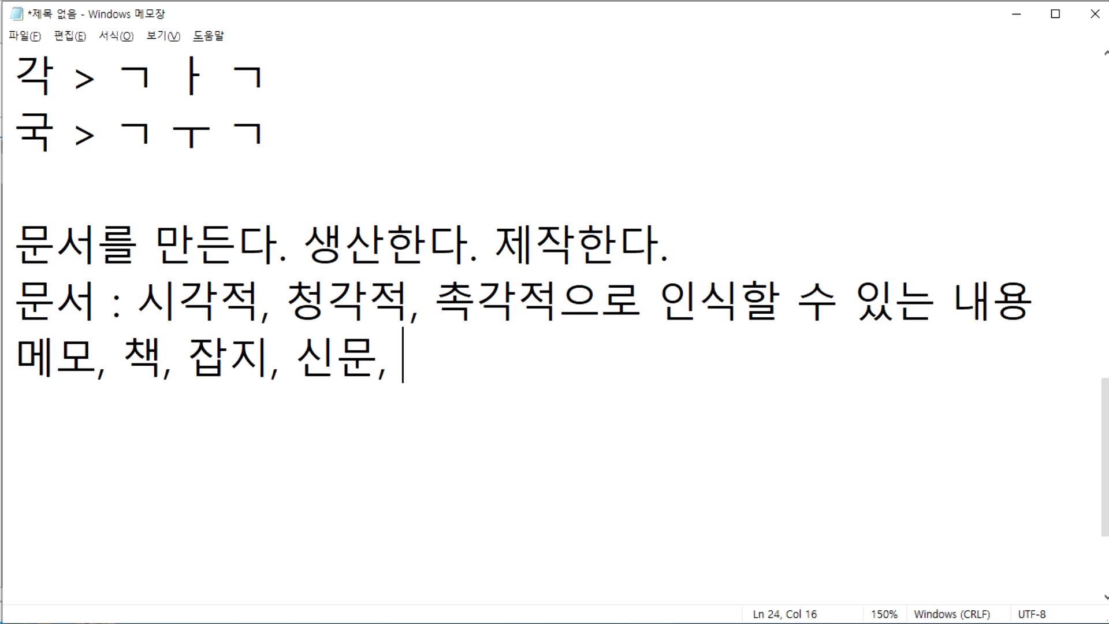
# Continue the list of document examples with 비디오테이프, 오디오테이프, CD.
pyautogui.write('ㄷ')
pyautogui.press('BackSpace')
pyautogui.write('비디오텡')
pyautogui.write('이프, 오디오테')
pyautogui.write('이프')
pyautogui.write(', ')
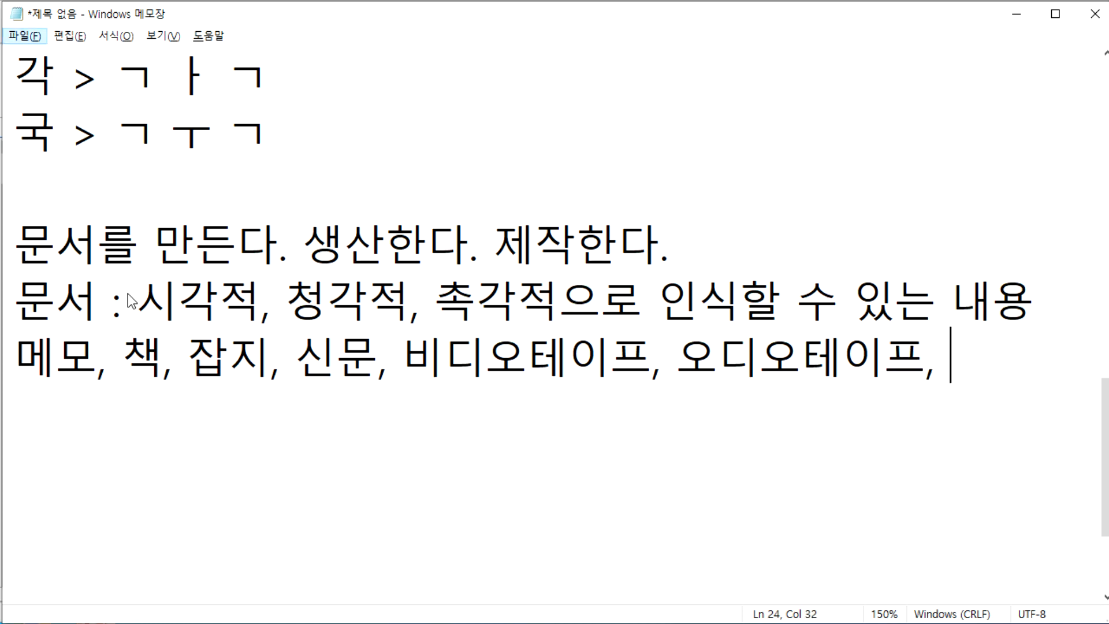
pyautogui.write('ㅇ')
pyautogui.press('BackSpace')
pyautogui.write('D')
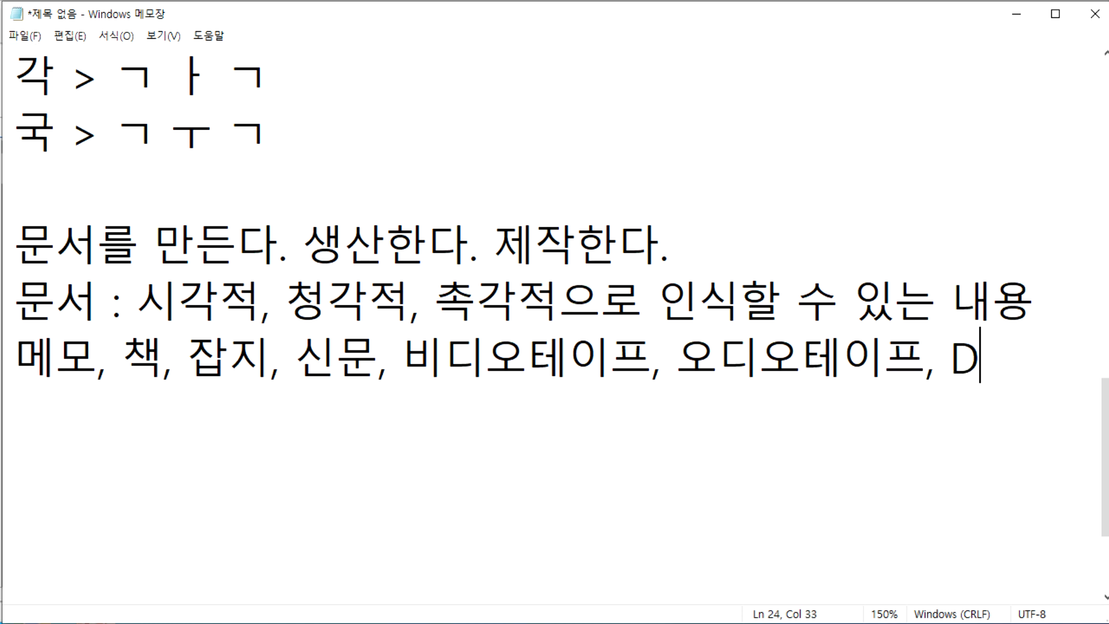
pyautogui.press('BackSpace')
pyautogui.write('CD')
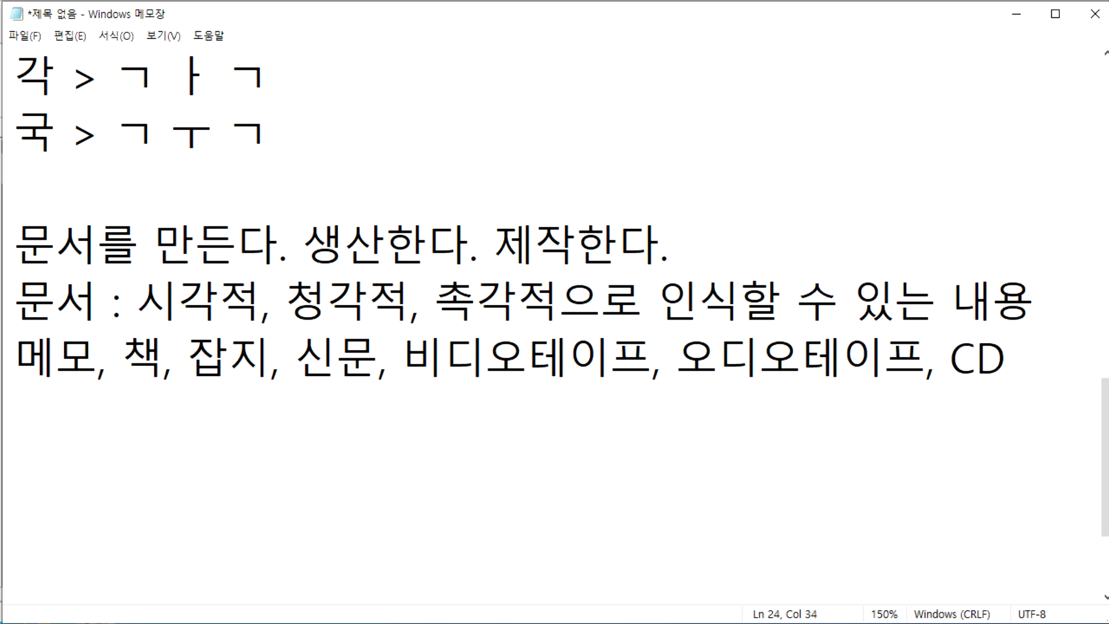
# Continue the list of document examples with 컴퓨터로 작업한 파일들.
pyautogui.write(', ')
pyautogui.write('컴퓨터')
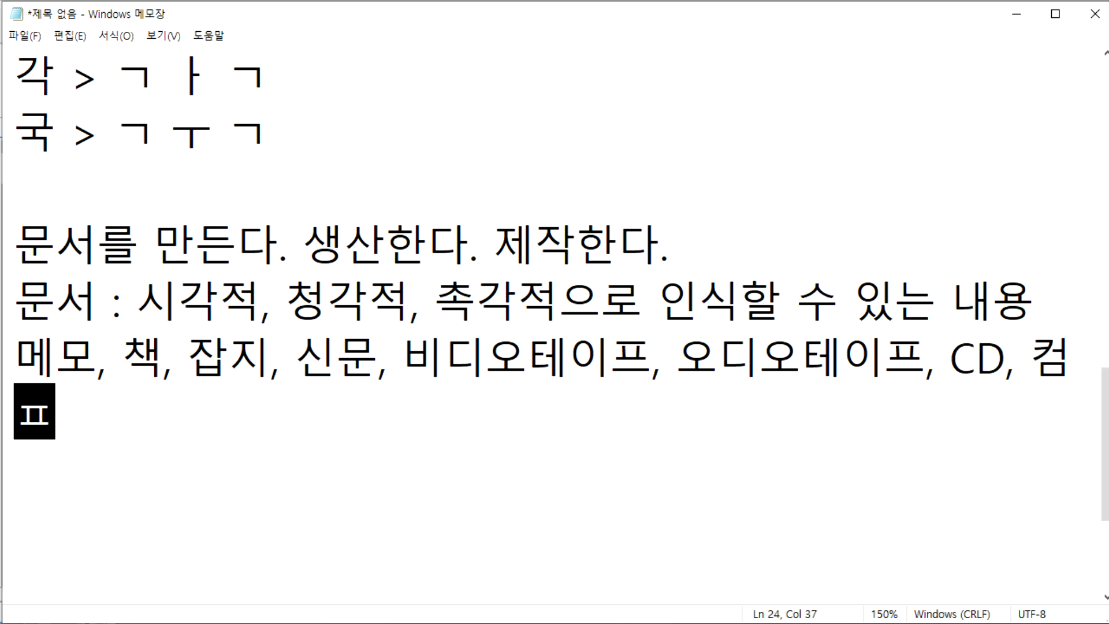
pyautogui.write('로 제')
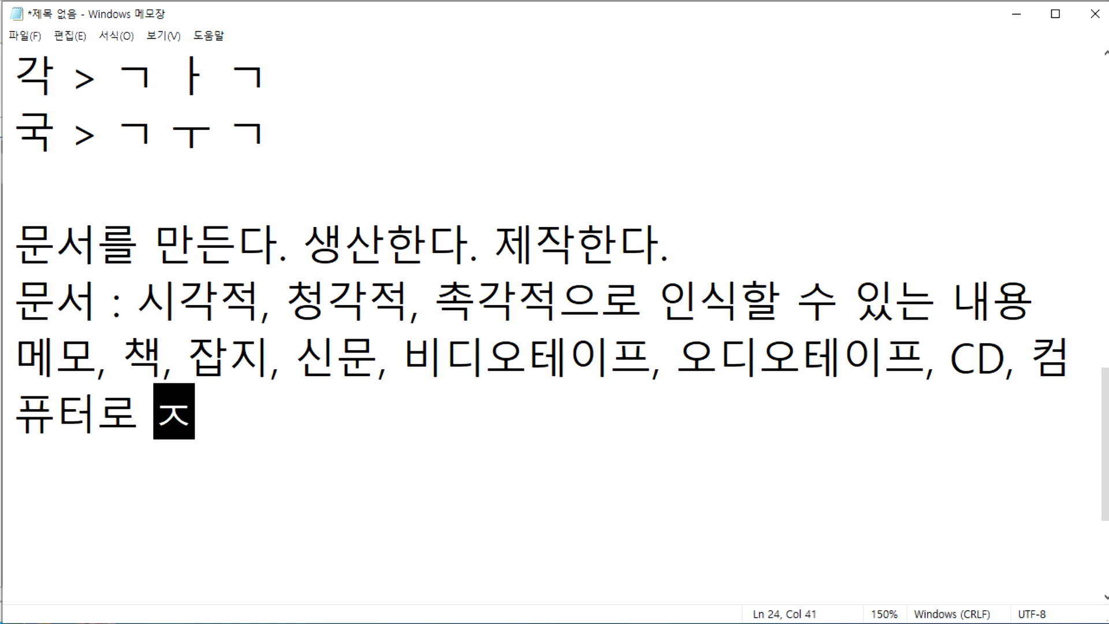
pyautogui.press('BackSpace')
pyautogui.write('작업한 파일')
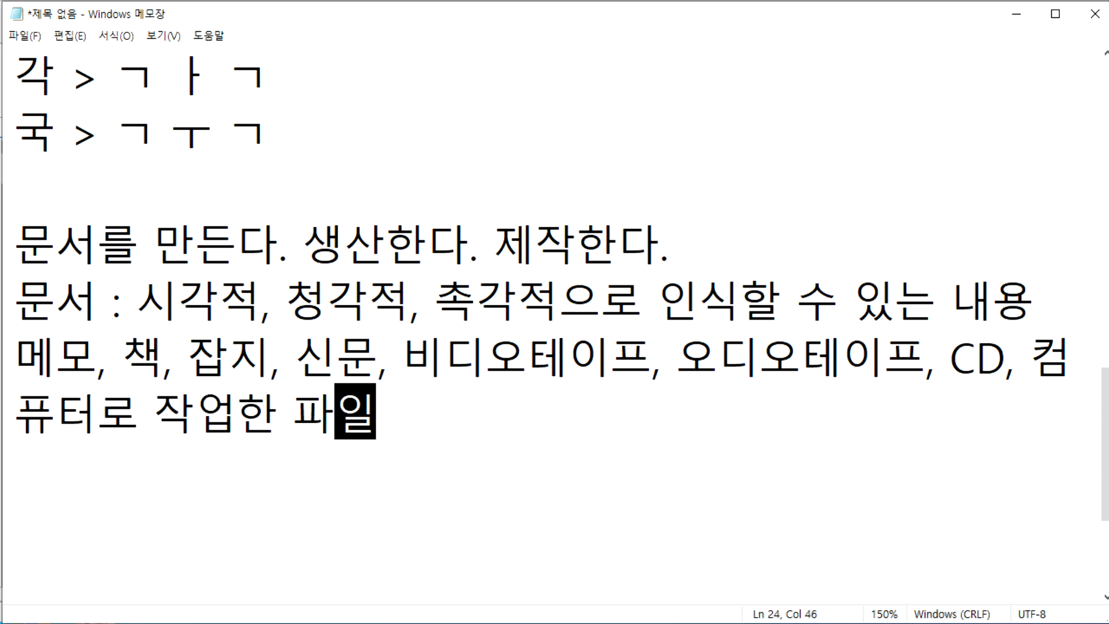
pyautogui.write('들')
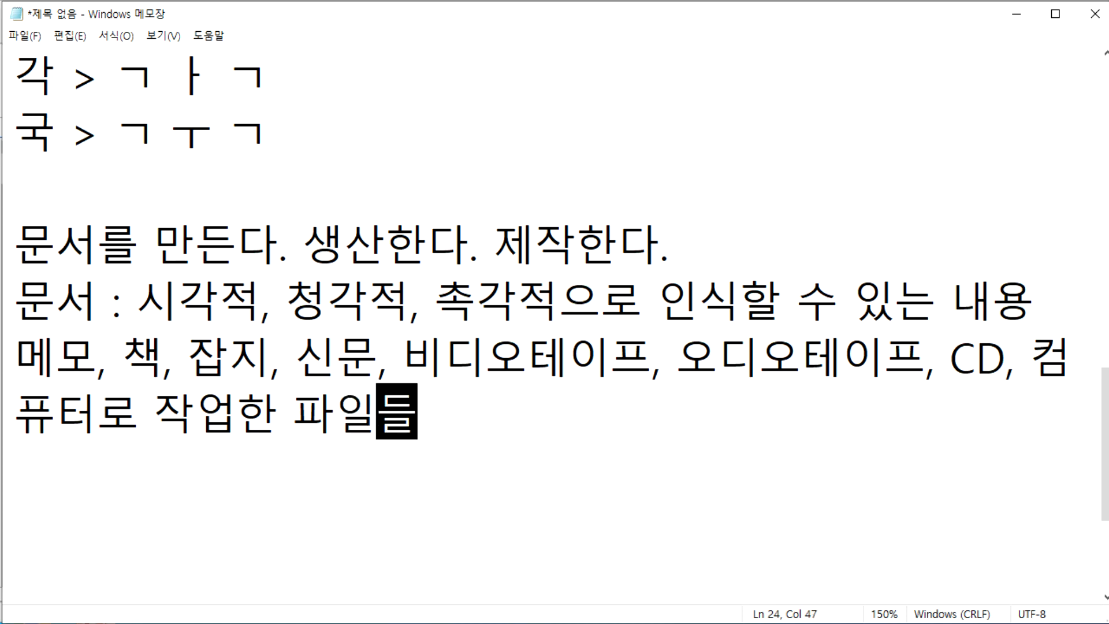
# Finish the list of document examples with 과 인쇄한 내용, 점자, ... and end the line.
pyautogui.write('과 인쇄한 내용')
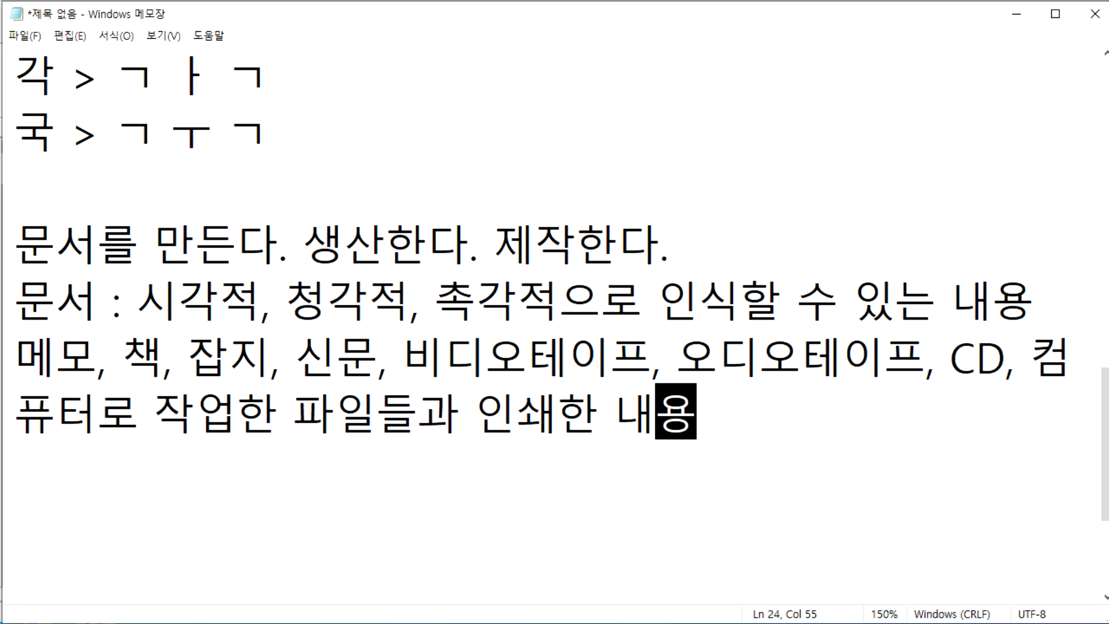
pyautogui.write('ㅡ 저자')
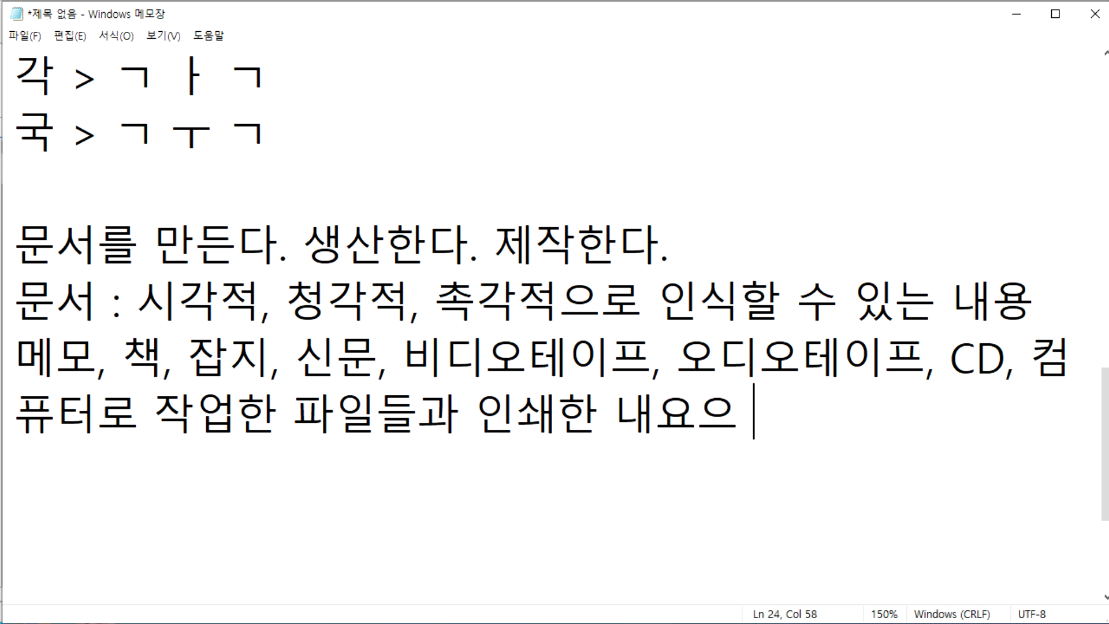
pyautogui.press('BackSpace')
pyautogui.press('BackSpace')
pyautogui.press('BackSpace')
pyautogui.press('BackSpace')
pyautogui.press('BackSpace')
pyautogui.press('BackSpace')
pyautogui.write('용, 점ㅈㅏ')
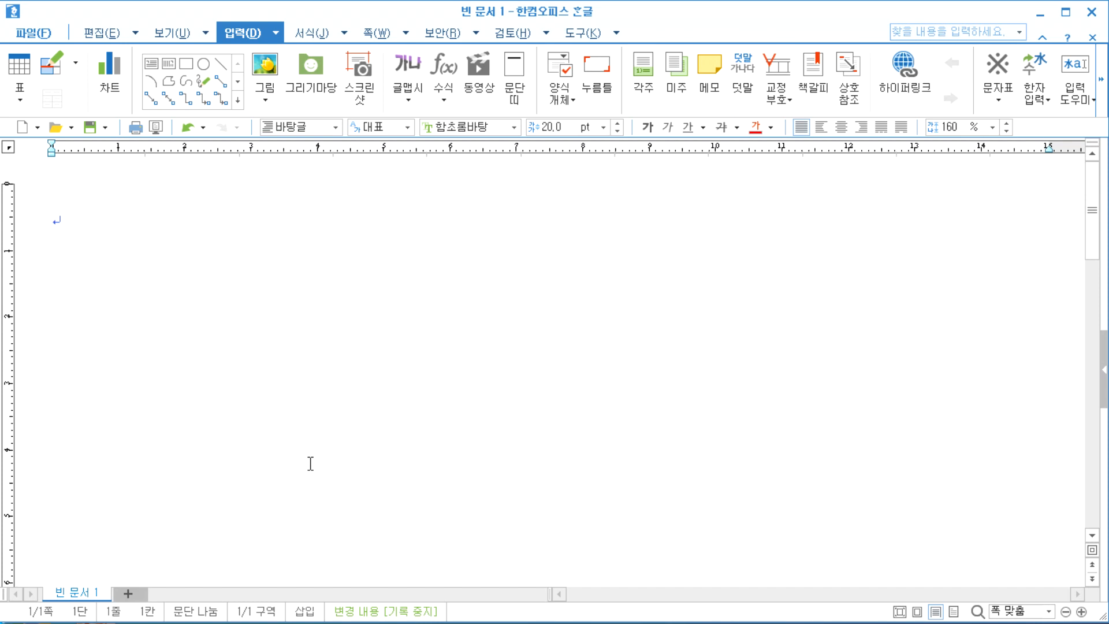
pyautogui.hotkey('alt', 'Tab')
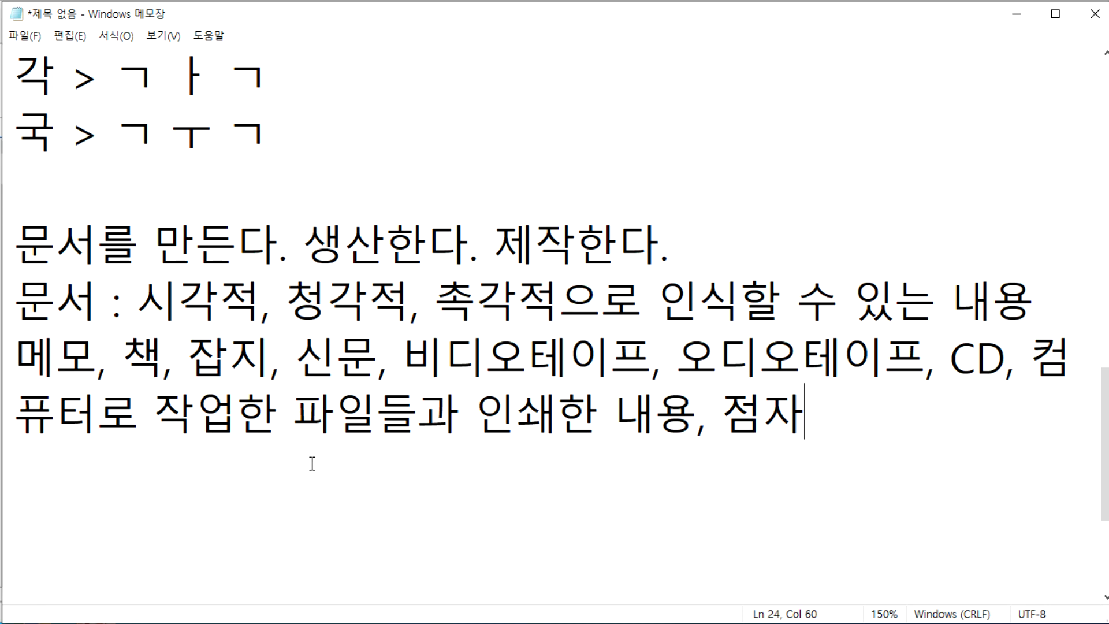
pyautogui.write(', ...')
pyautogui.press('Return')
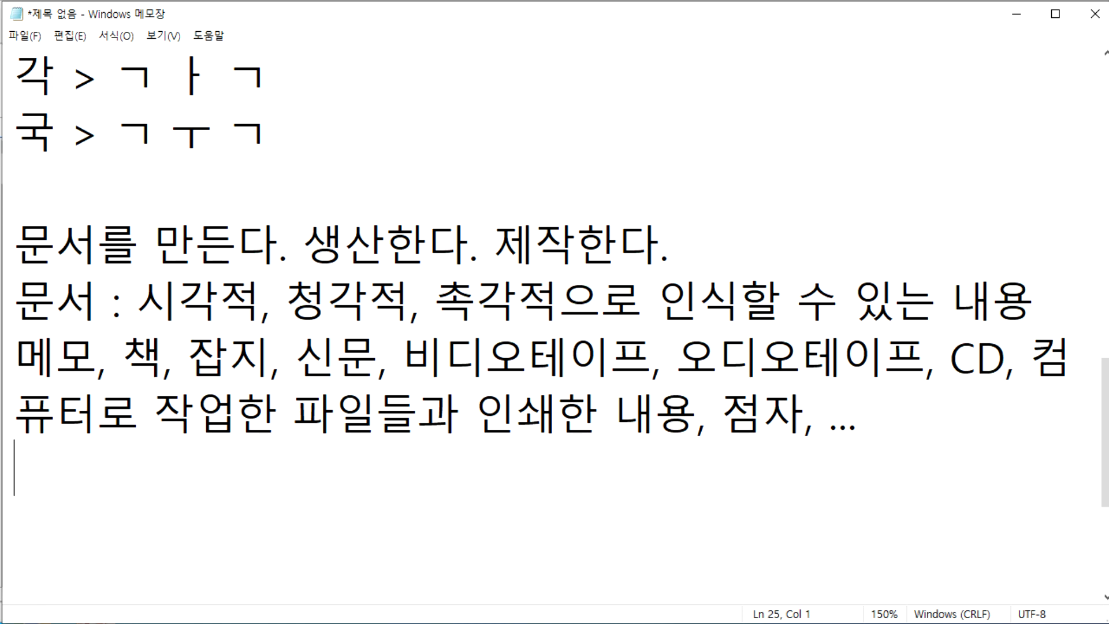
# Leave a blank line and add the note 멋지게 꾸미는 작업 > 서식 지정 on its own line.
pyautogui.press('Return')
pyautogui.write('멋')
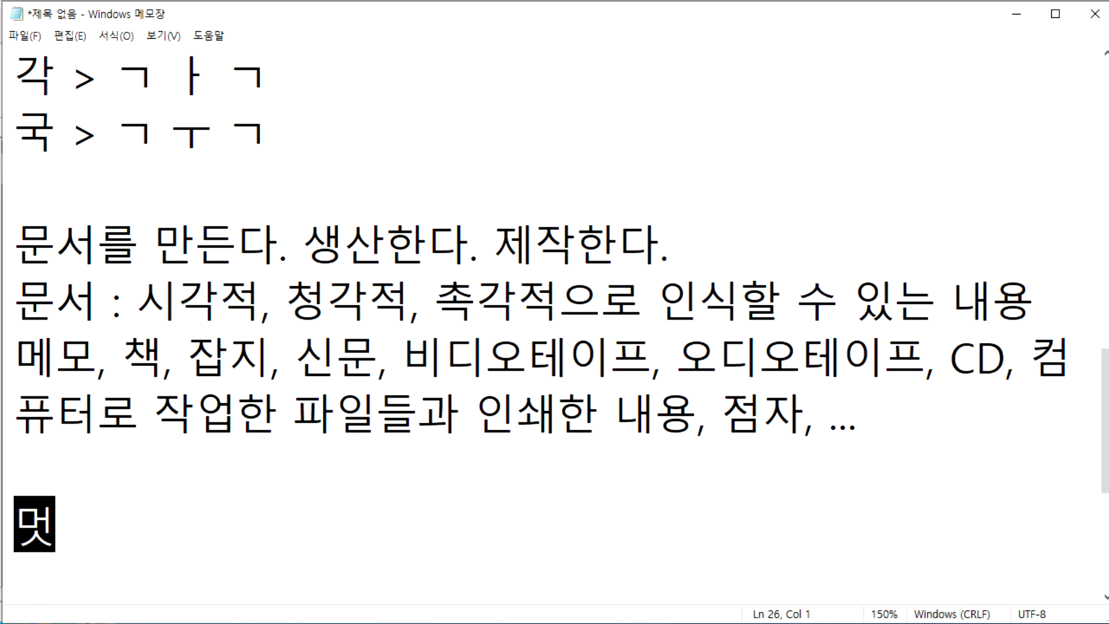
pyautogui.write('지게 꿈미는 작업')
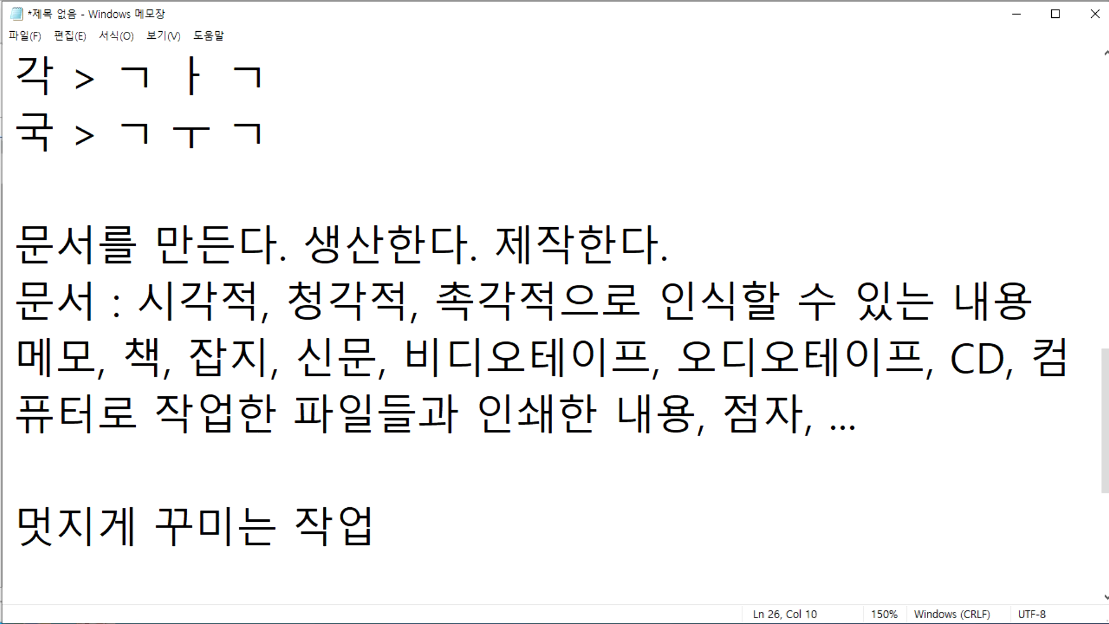
pyautogui.write(' > 서식')
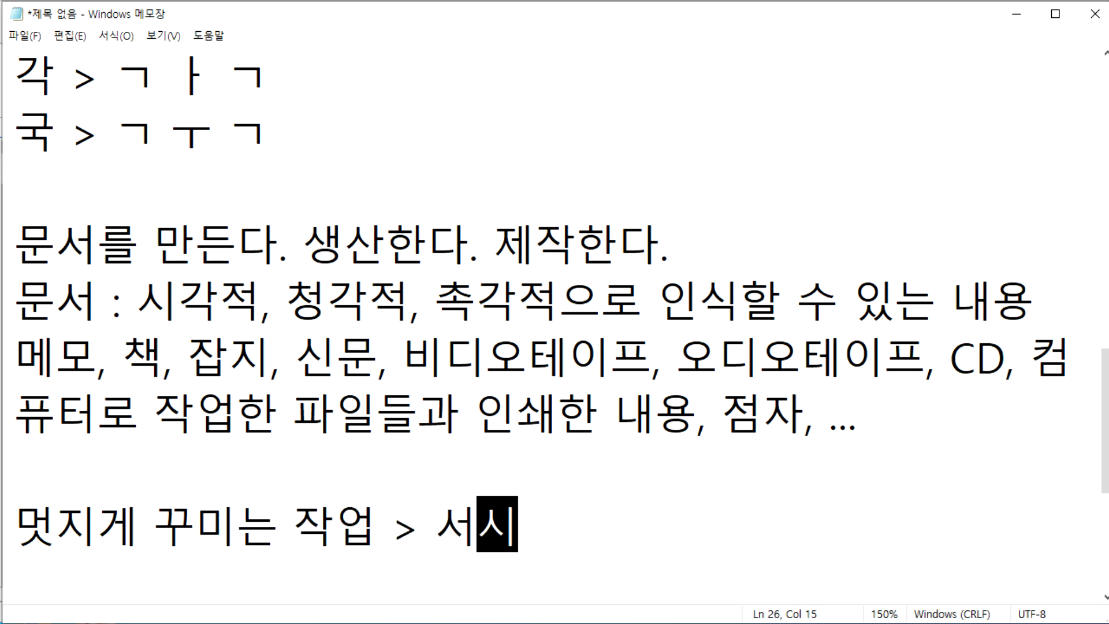
pyautogui.write(' 지정')
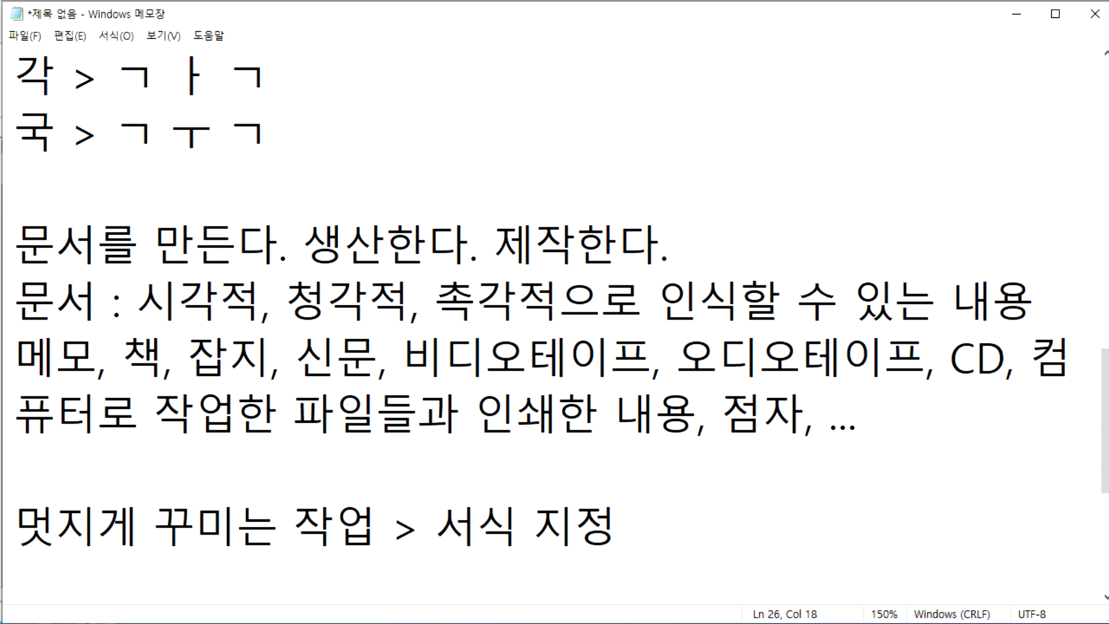
pyautogui.press('Return')
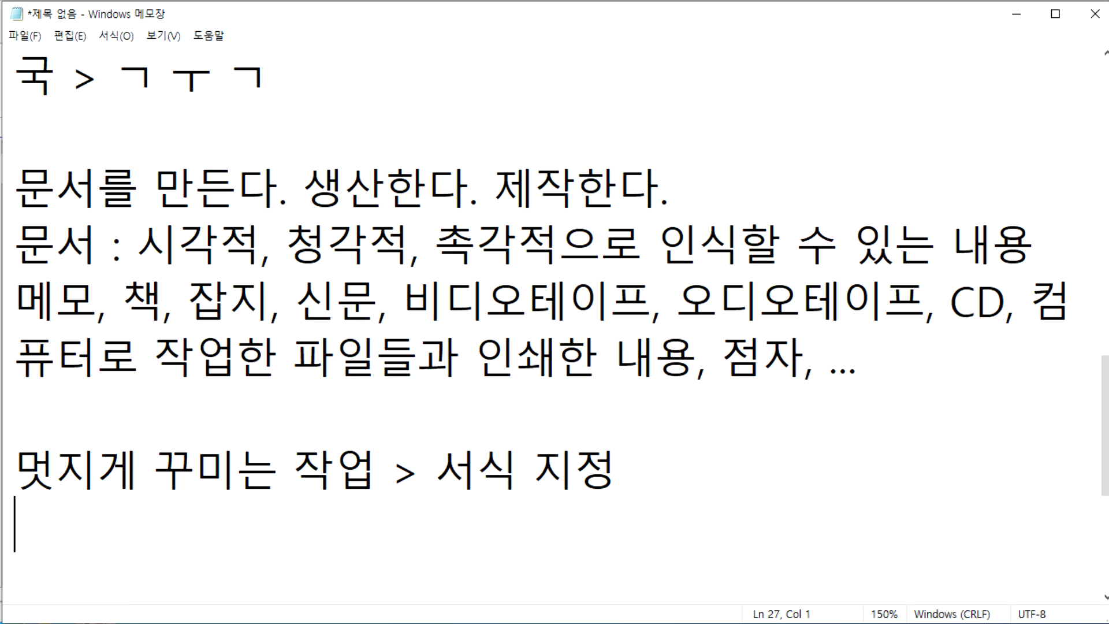
# Switch to the blank Hangul document and enter the title 애국가, a blank line, and the lyric 동해물과 백두산이 마르고 닳도록.
pyautogui.hotkey('alt', 'Tab')
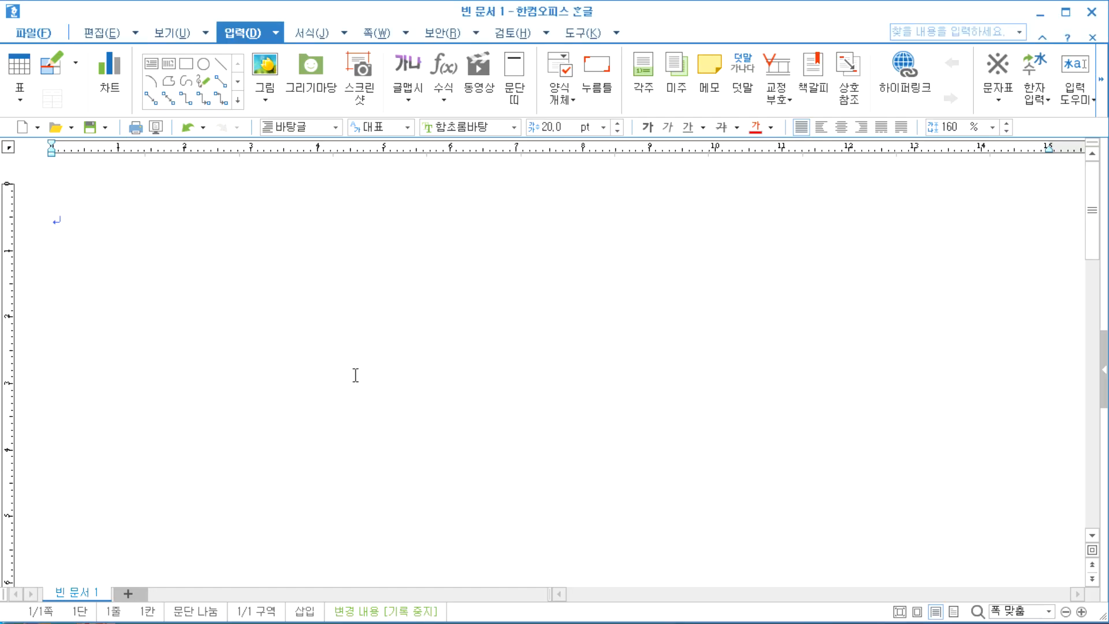
pyautogui.write('애국가')
pyautogui.press('Return')
pyautogui.press('Return')
pyautogui.press('BackSpace')
pyautogui.press('Return')
pyautogui.write('동해물고')
pyautogui.write('과 백두산이 ')
pyautogui.write('마르고 닳')
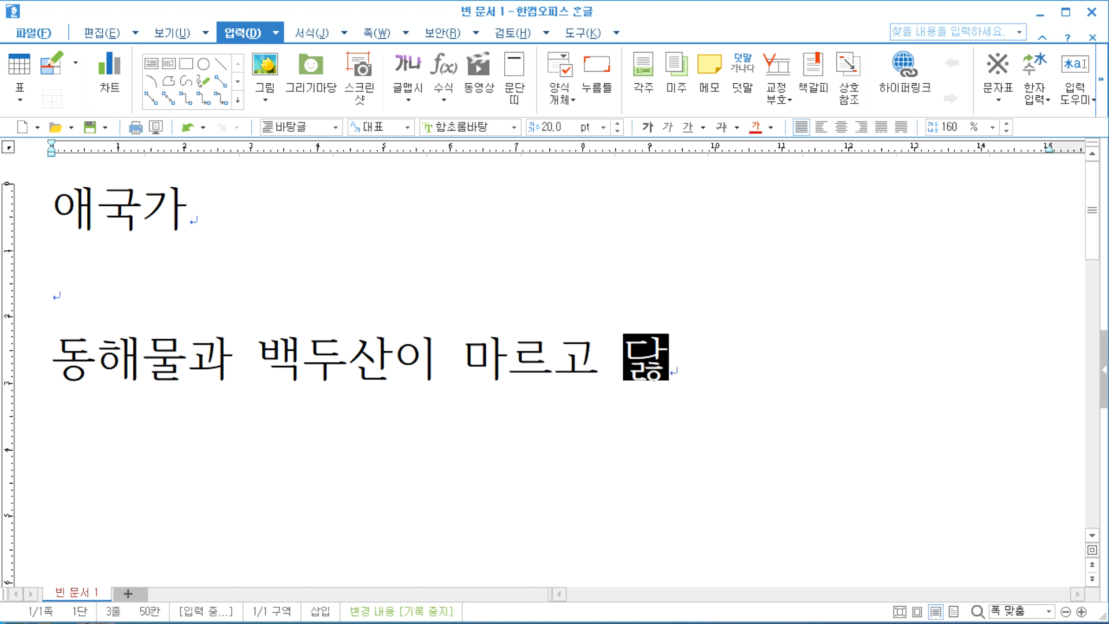
pyautogui.write('도록')
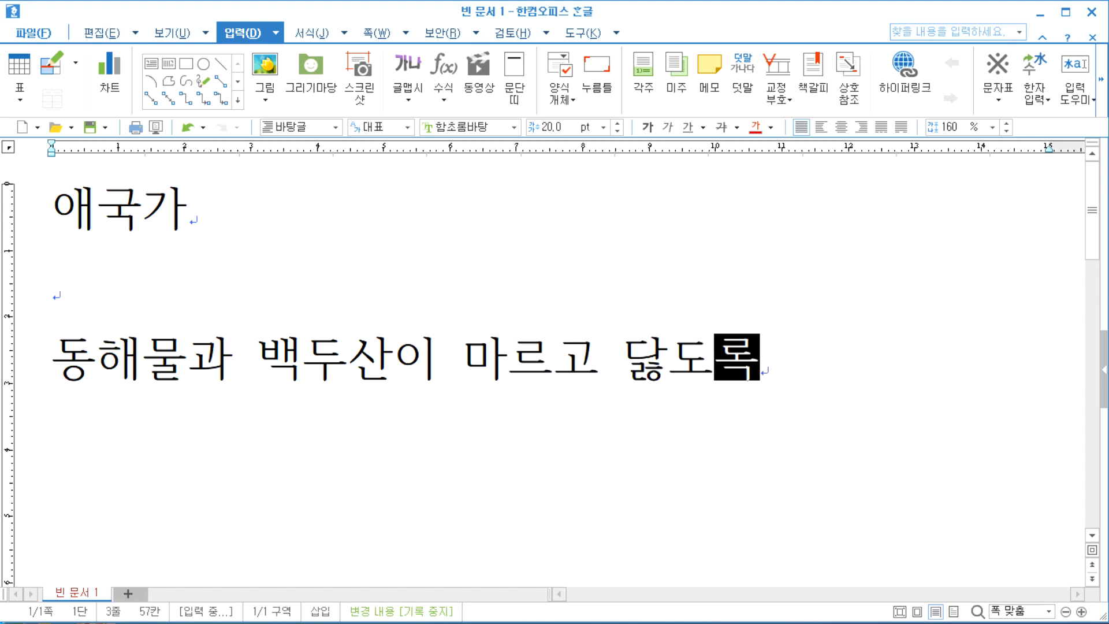
# Add the second lyric line 하느님이 보우하사 우리나라 만세 and end it with a line break.
pyautogui.press('Return')
pyautogui.write('하느님이 보우하사')
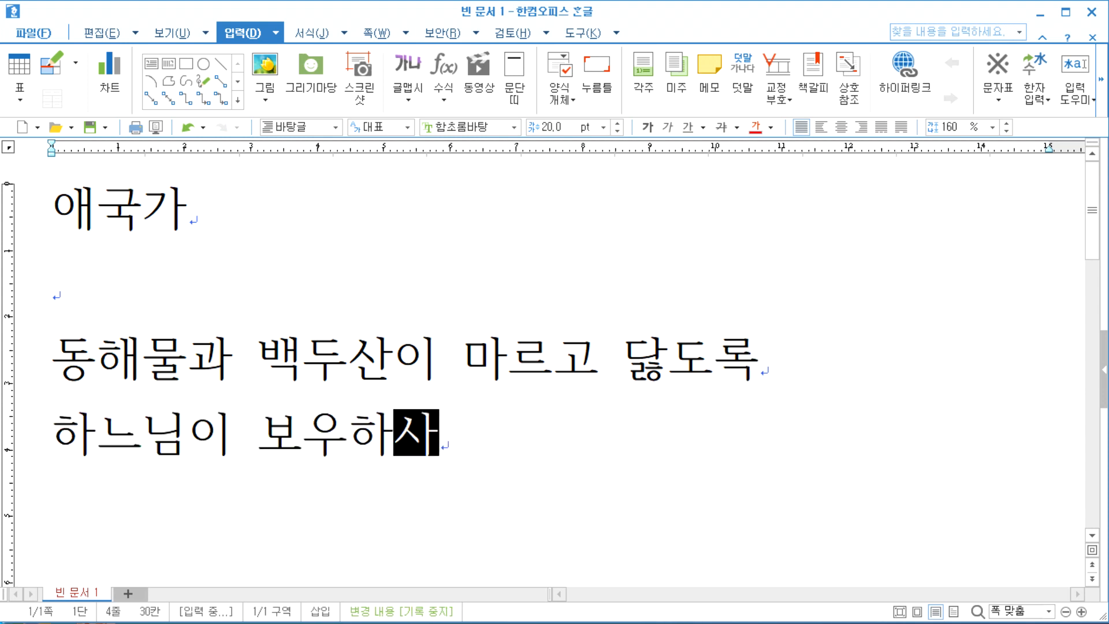
pyautogui.write(' 우리나라 만세')
pyautogui.press('Return')
# Move the text cursor around the last lyric line and up to the start of the title 애국가.
pyautogui.press('Up')
pyautogui.press('Right')
pyautogui.press('Right')
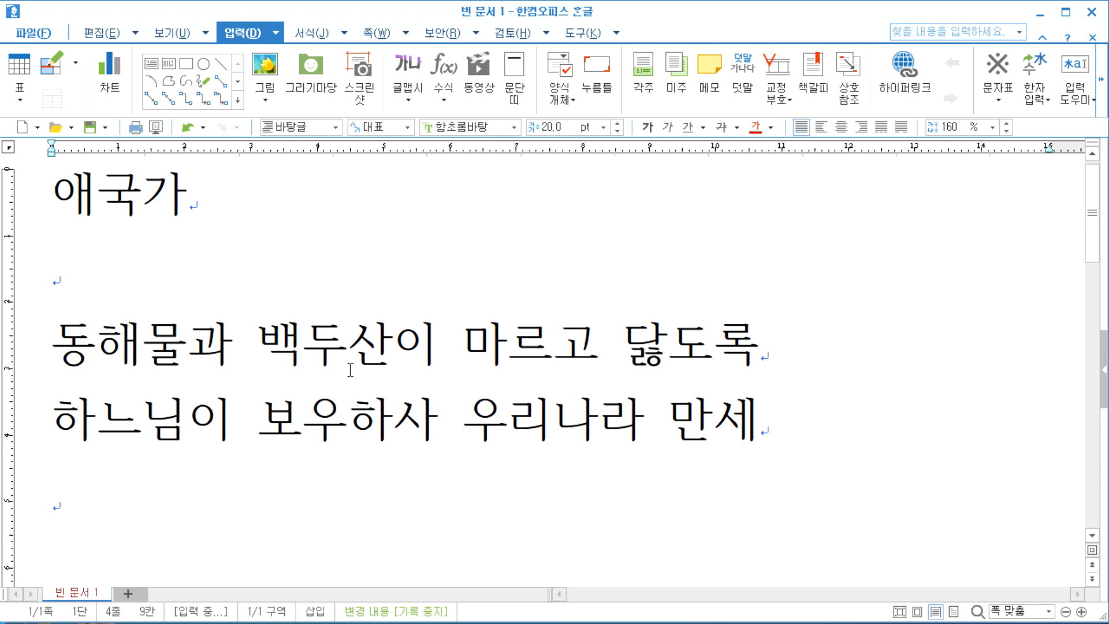
pyautogui.press('Left')
pyautogui.press('Down')
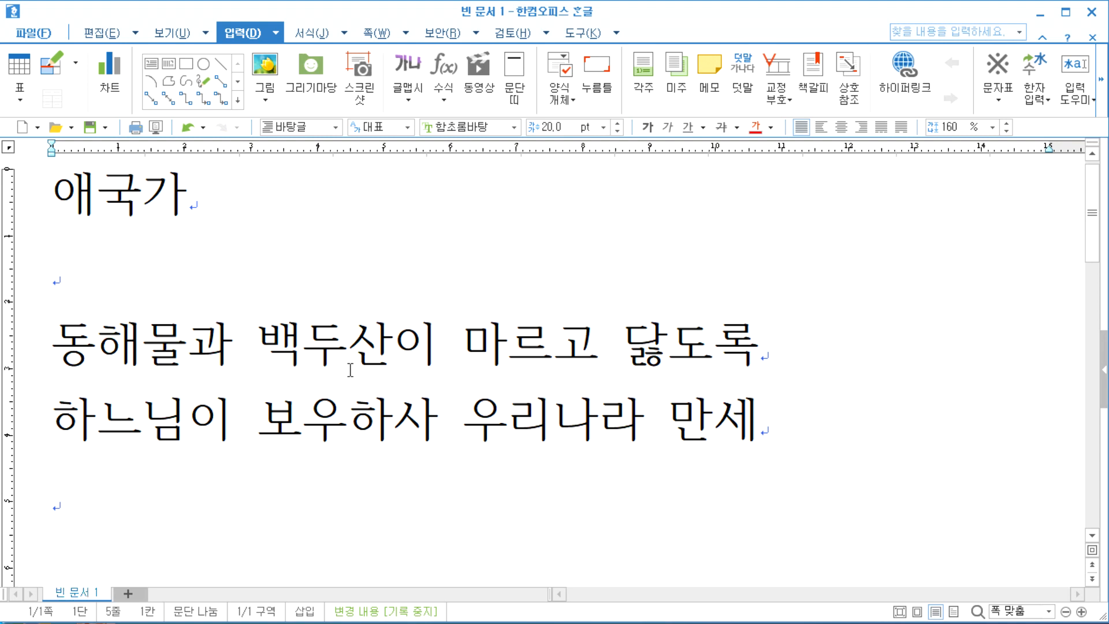
pyautogui.press('Up')
pyautogui.press('Up')
pyautogui.press('Up')
pyautogui.press('Up')
pyautogui.press('Home')
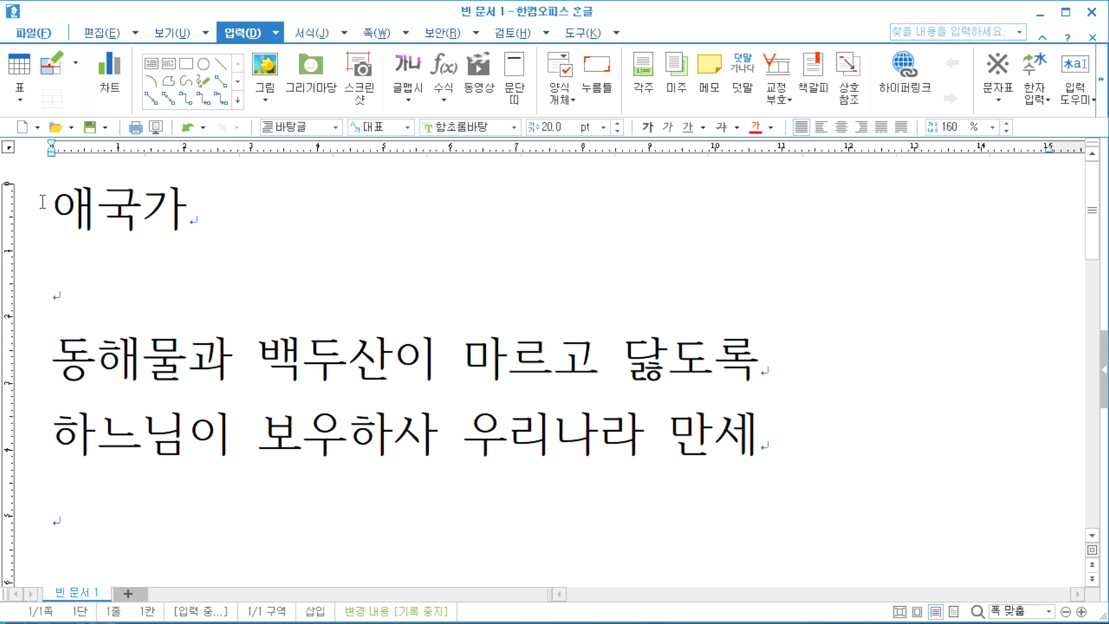
# Select the title 애국가, view its dictionary entry and close it.
pyautogui.moveTo(42, 204); pyautogui.dragTo(203, 209)
pyautogui.press('F9')
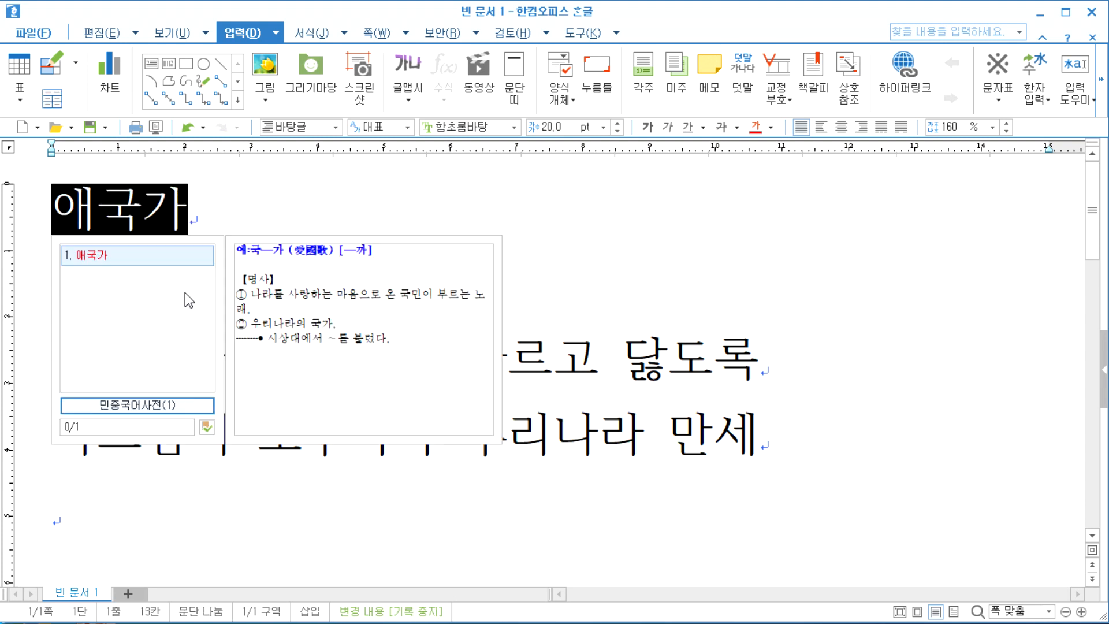
pyautogui.press('Escape')
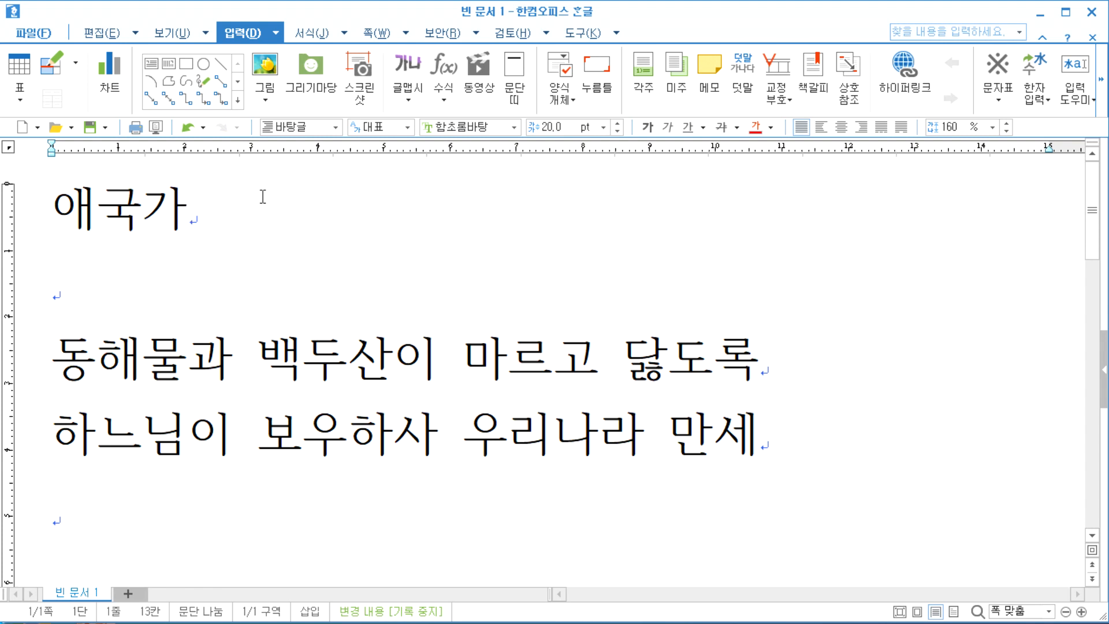
# Select all text from the title to 만세, clear it, select 백두산이 마르고 닳도 in the first lyric line, and clear that too.
pyautogui.moveTo(54, 208)
pyautogui.mouseDown()
pyautogui.moveTo(250, 248)
pyautogui.moveTo(762, 419)
pyautogui.moveTo(787, 453)
pyautogui.moveTo(62, 201)
pyautogui.mouseUp()
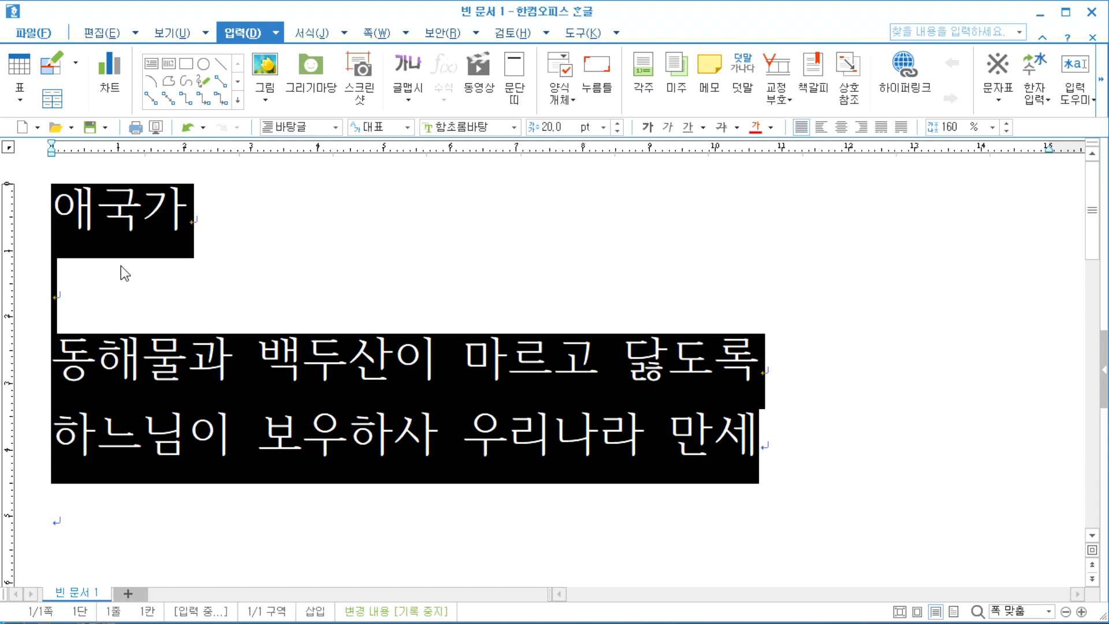
pyautogui.click(143, 280)
pyautogui.moveTo(258, 357); pyautogui.dragTo(712, 360)
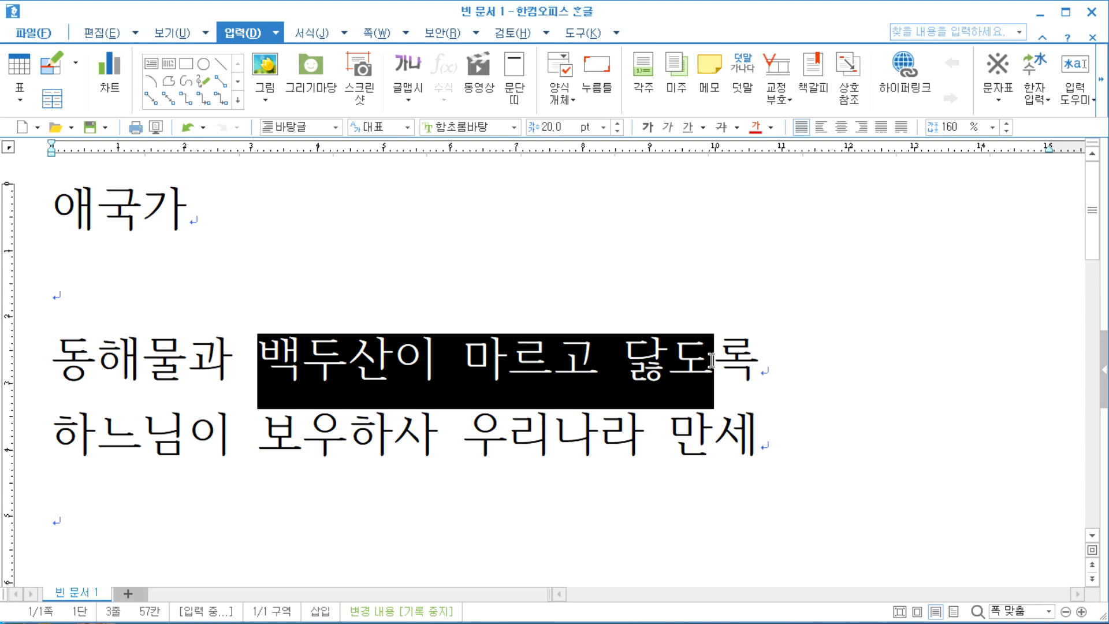
pyautogui.click(502, 359)
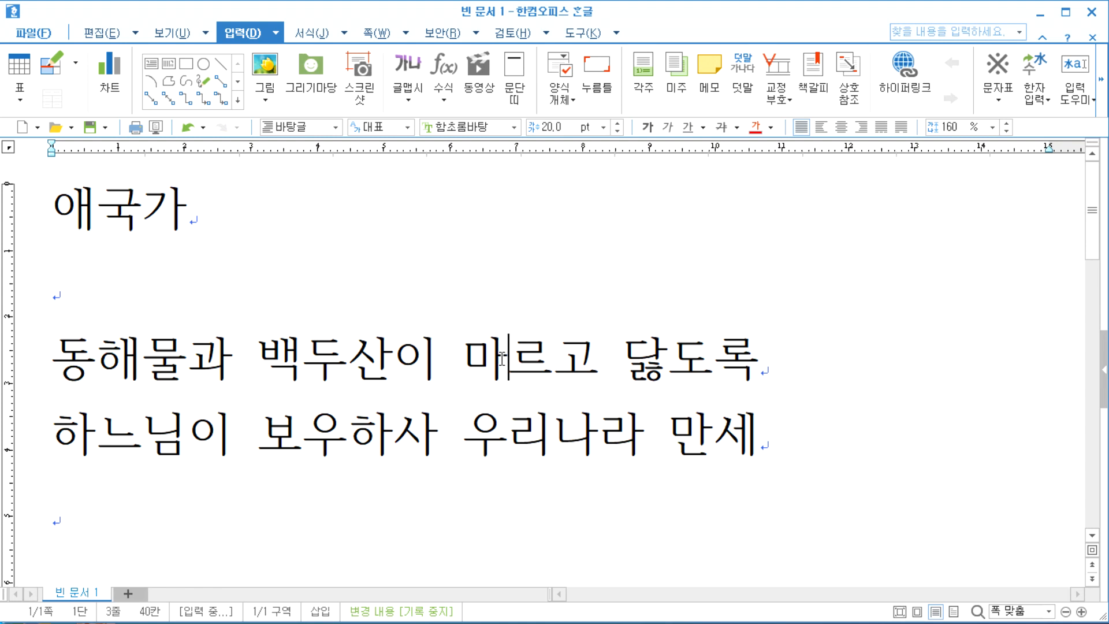
# Select the range from the start of 애국가 to the end of 만세 and clear the selection.
pyautogui.click(61, 205)
pyautogui.moveTo(62, 205)
pyautogui.mouseDown()
pyautogui.moveTo(436, 361)
pyautogui.moveTo(753, 425)
pyautogui.moveTo(675, 420)
pyautogui.moveTo(235, 218)
pyautogui.moveTo(49, 191)
pyautogui.mouseUp()
pyautogui.click(777, 448)
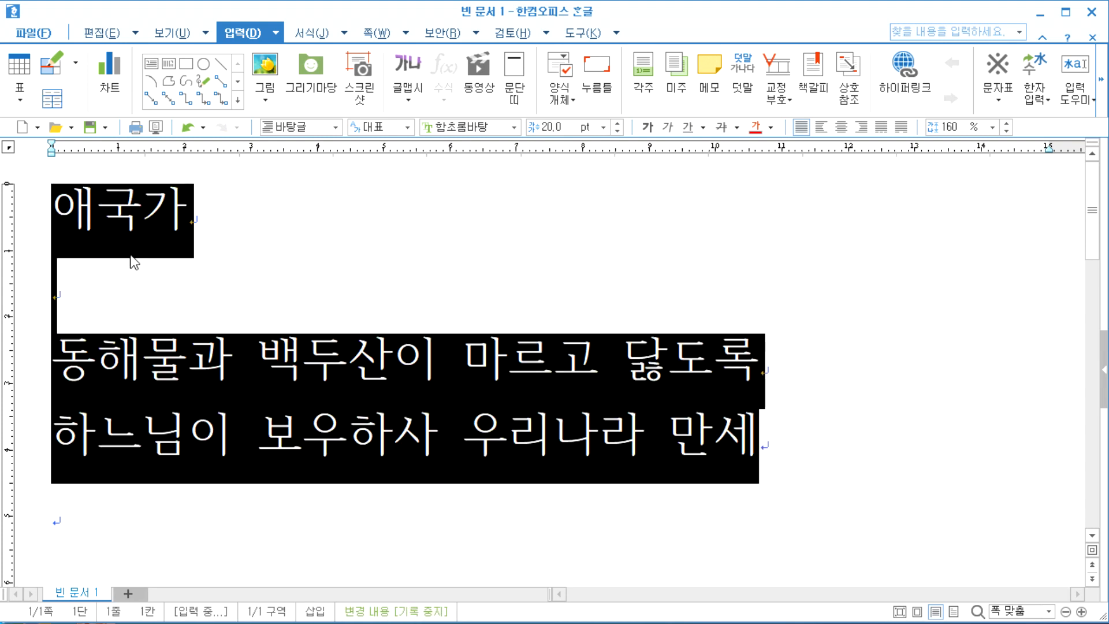
pyautogui.click(134, 294)
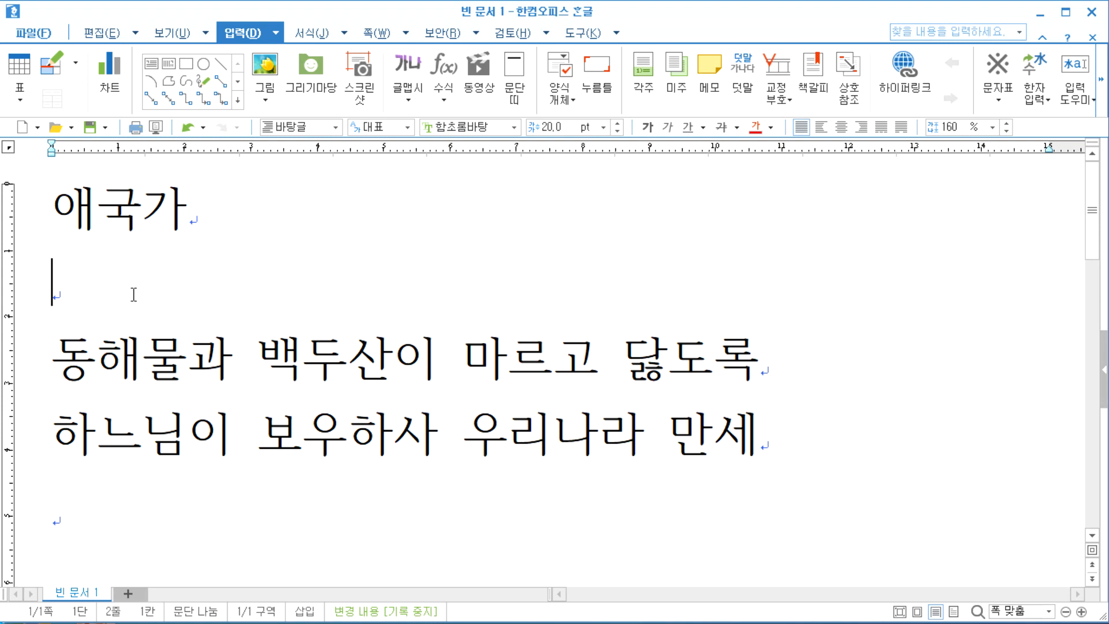
# Select only the title 애국가 and clear the selection.
pyautogui.click(194, 374)
pyautogui.click(60, 211)
pyautogui.moveTo(60, 210); pyautogui.dragTo(218, 203)
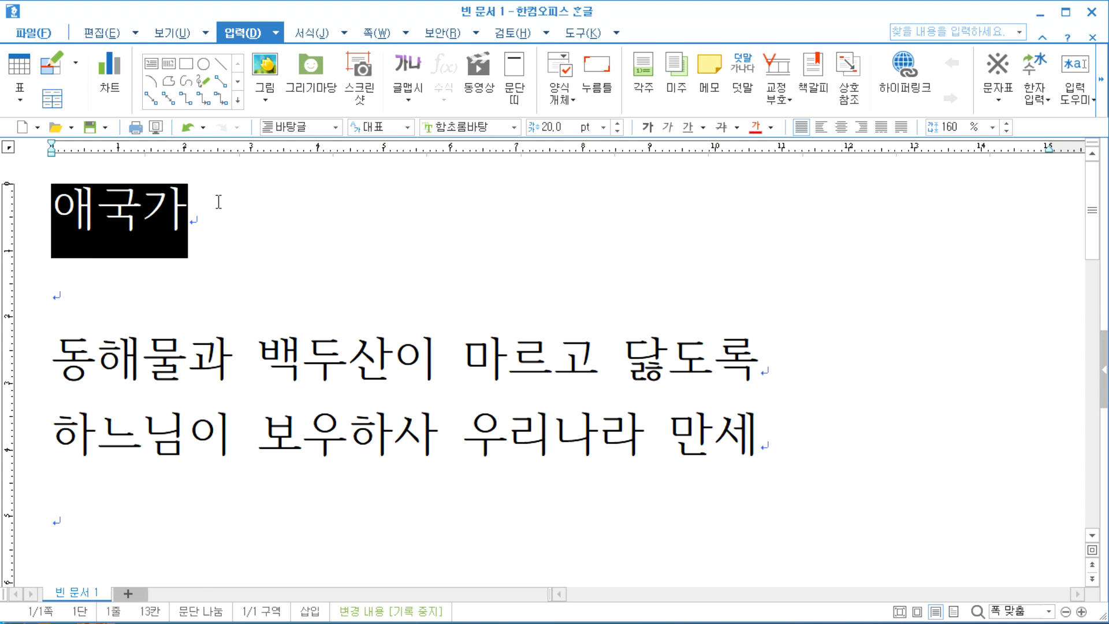
pyautogui.click(137, 276)
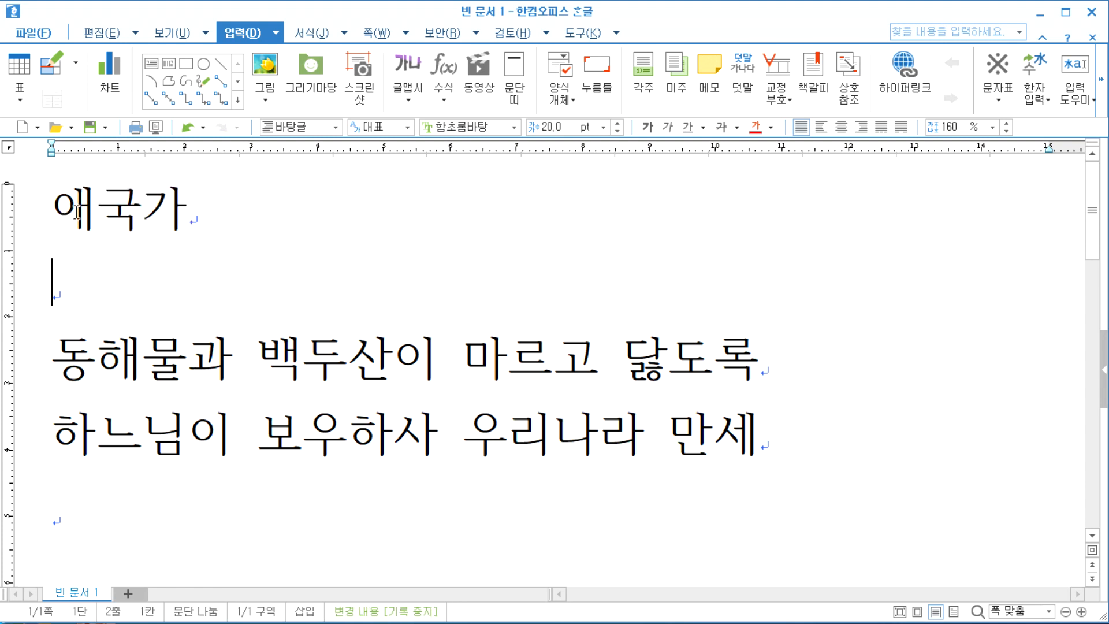
# Select 애국 in the title, view its dictionary entry and close it.
pyautogui.moveTo(66, 206); pyautogui.dragTo(150, 204)
pyautogui.press('F9')
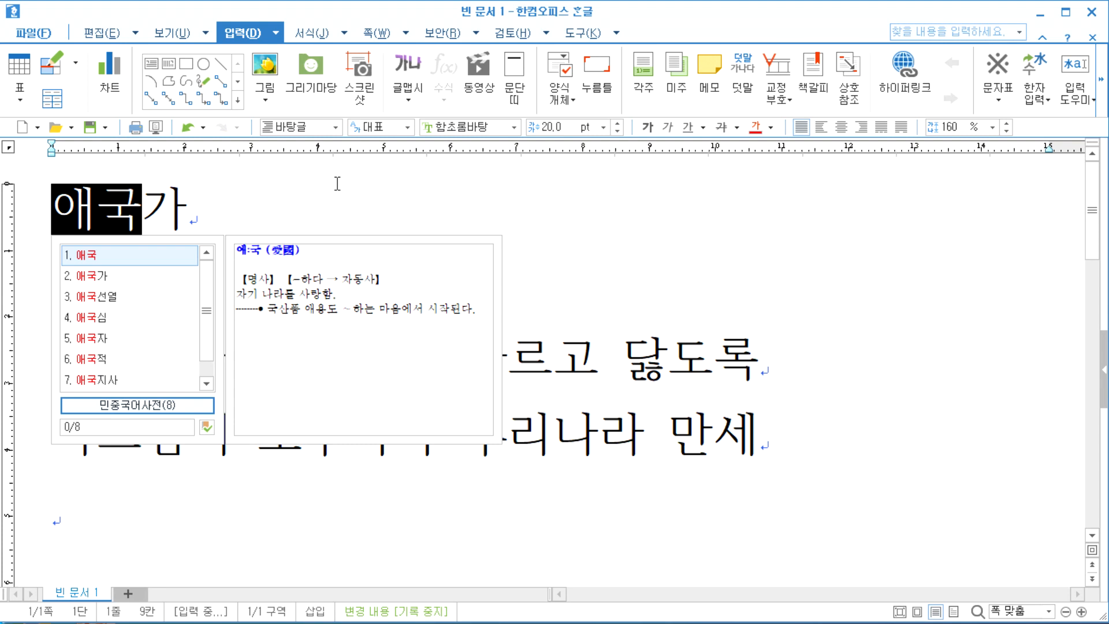
pyautogui.press('Escape')
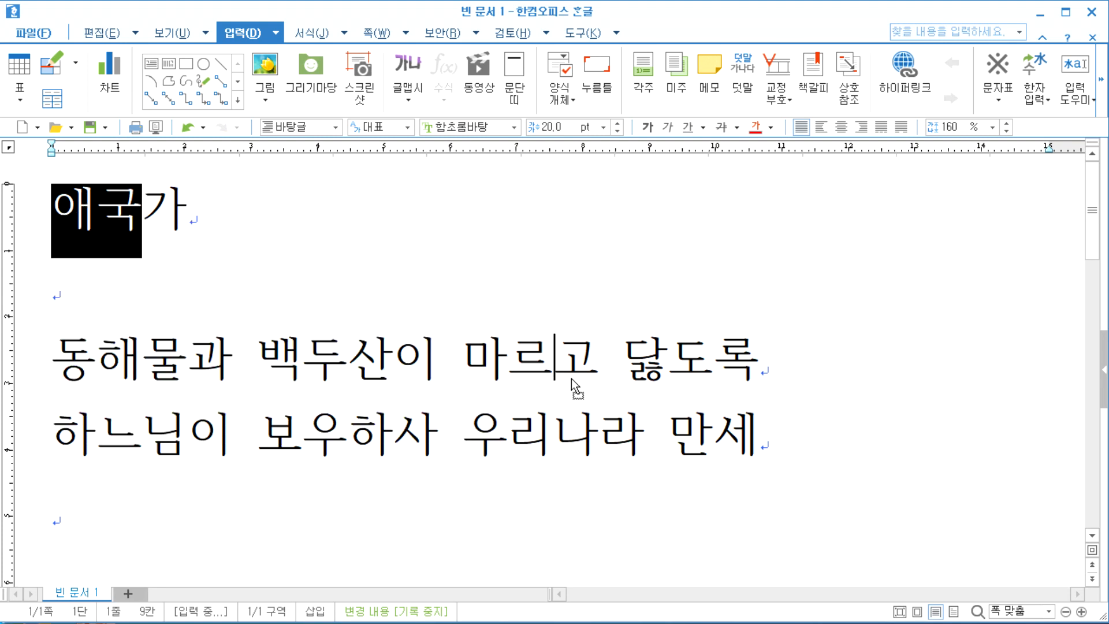
# Move the selected 애국 between 마르 and 고 in the first lyric line, undo the move and clear the selection.
pyautogui.moveTo(571, 379); pyautogui.dragTo(571, 379)
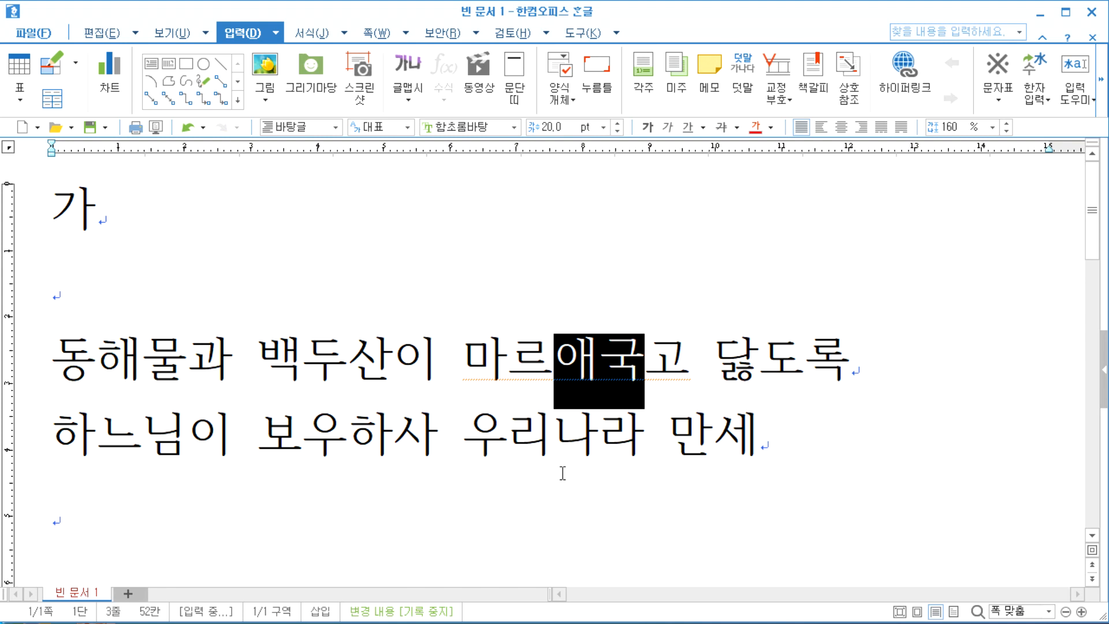
pyautogui.click(187, 128)
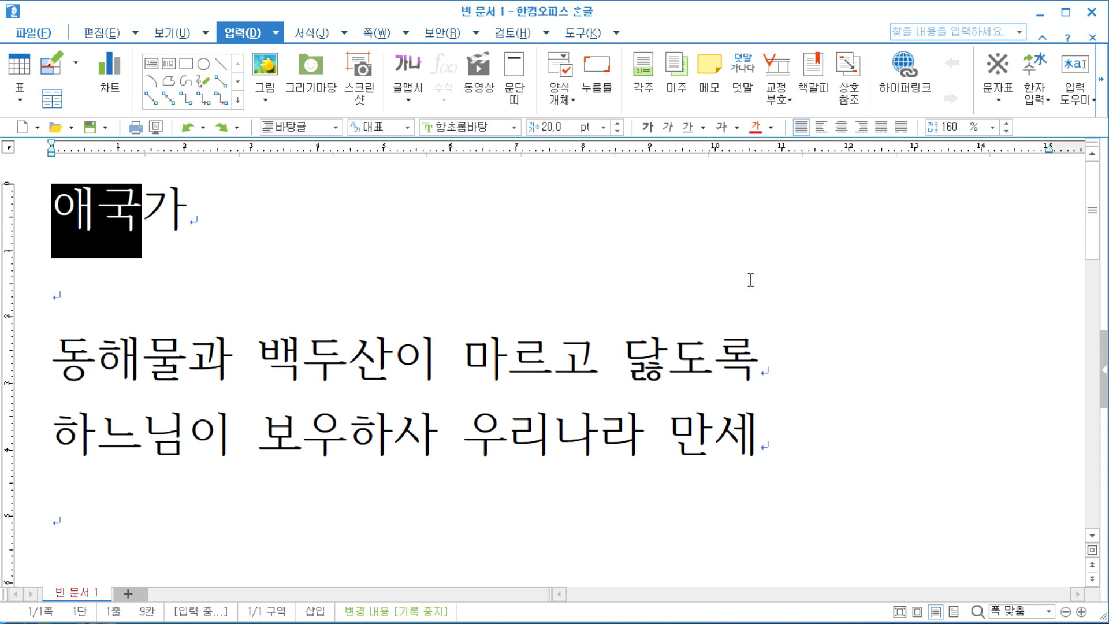
pyautogui.click(753, 341)
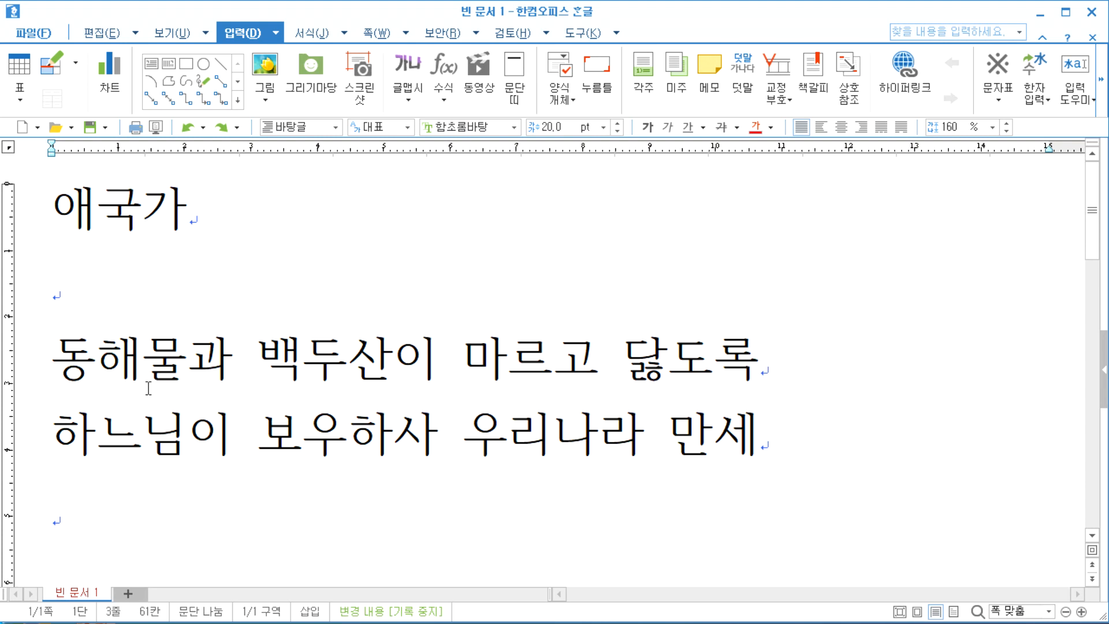
# Select only 애국 in the title, view its dictionary entry and dismiss it.
pyautogui.moveTo(59, 220); pyautogui.dragTo(131, 207)
pyautogui.press('F9')
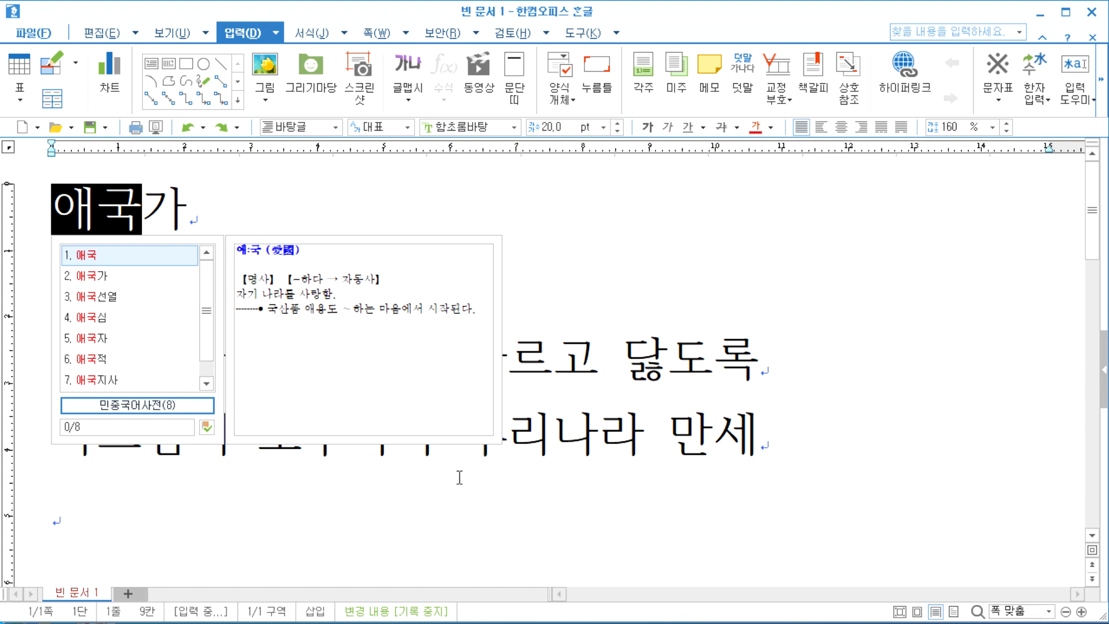
pyautogui.click(776, 363)
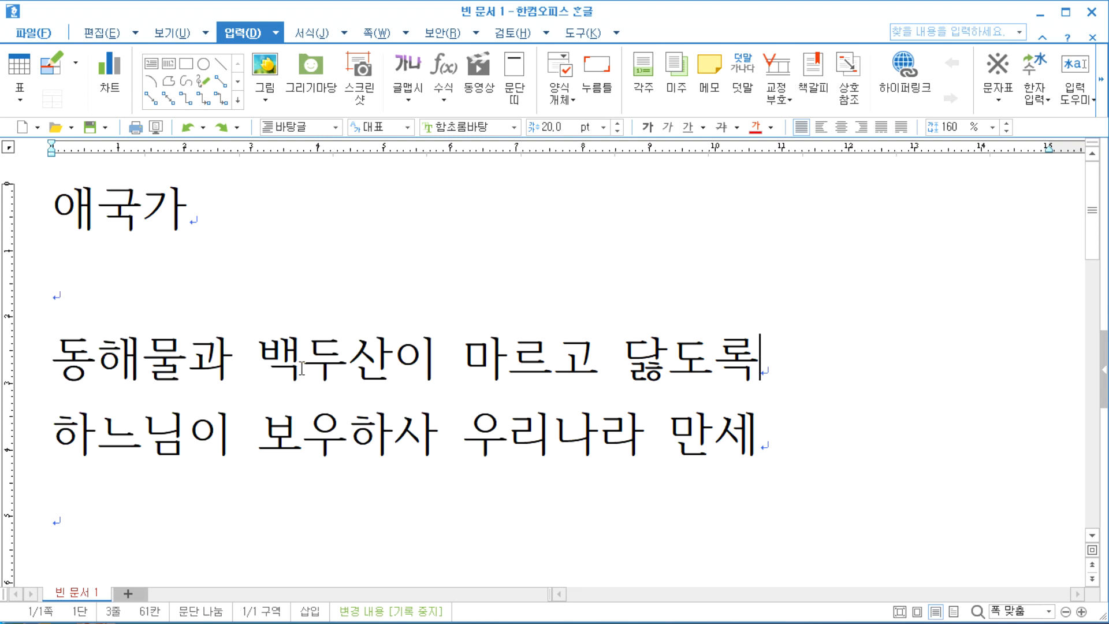
# Select the whole title 애국가, view its dictionary entry and clear the selection, repeating this once more.
pyautogui.click(58, 208)
pyautogui.moveTo(58, 208); pyautogui.dragTo(203, 197)
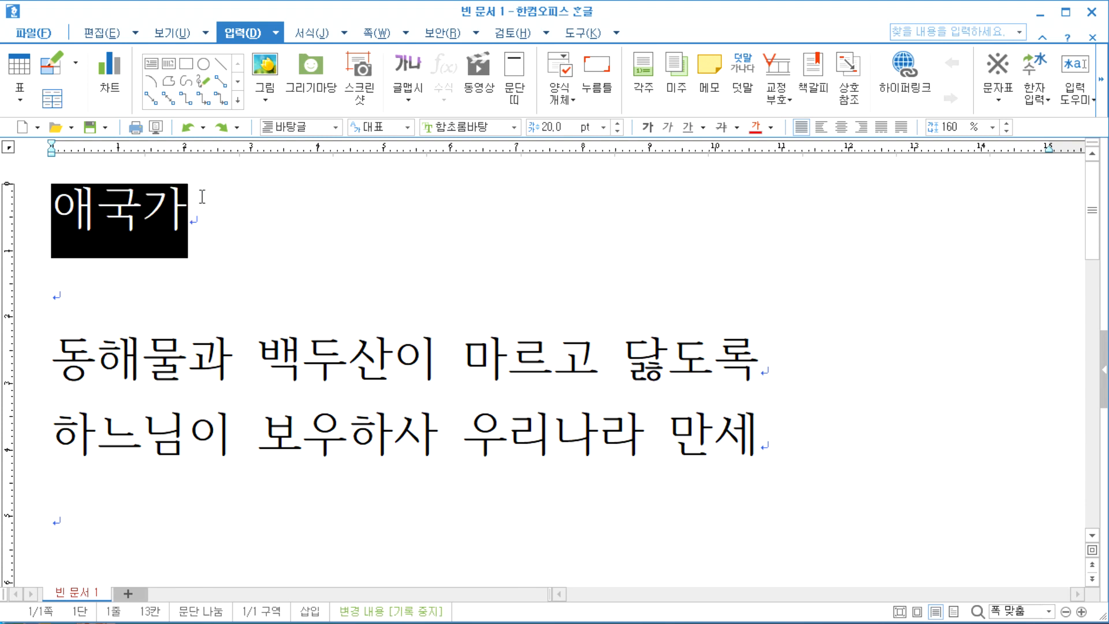
pyautogui.press('F12')
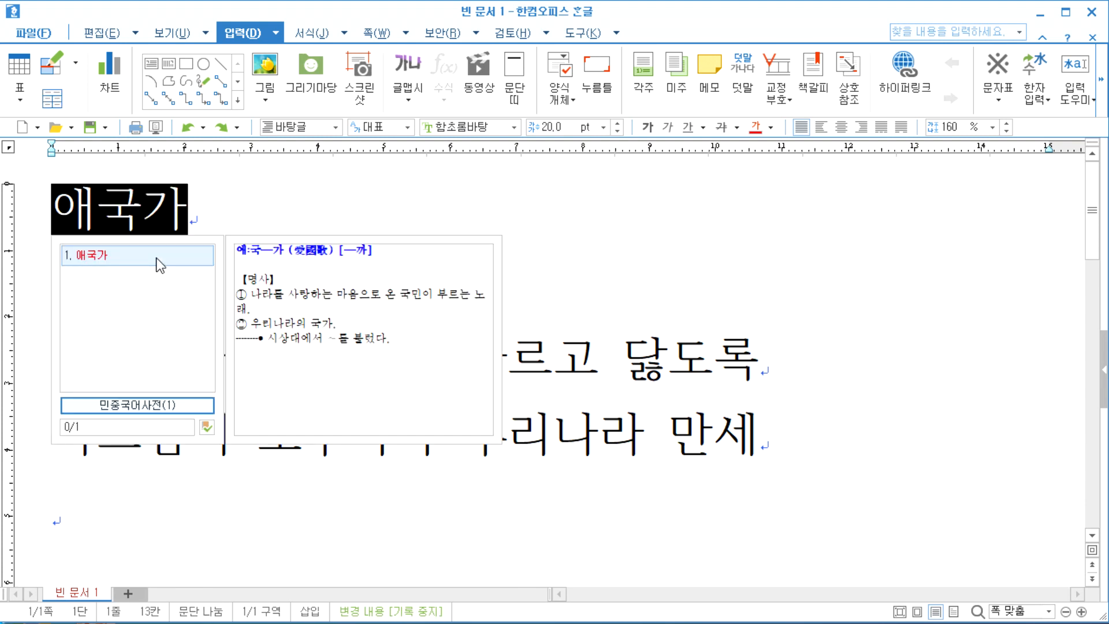
pyautogui.click(227, 214)
pyautogui.moveTo(51, 216); pyautogui.dragTo(183, 207)
pyautogui.press('F12')
pyautogui.click(103, 261)
pyautogui.click(601, 331)
# Select the title 애국가 and make it bold.
pyautogui.moveTo(203, 213); pyautogui.dragTo(54, 205)
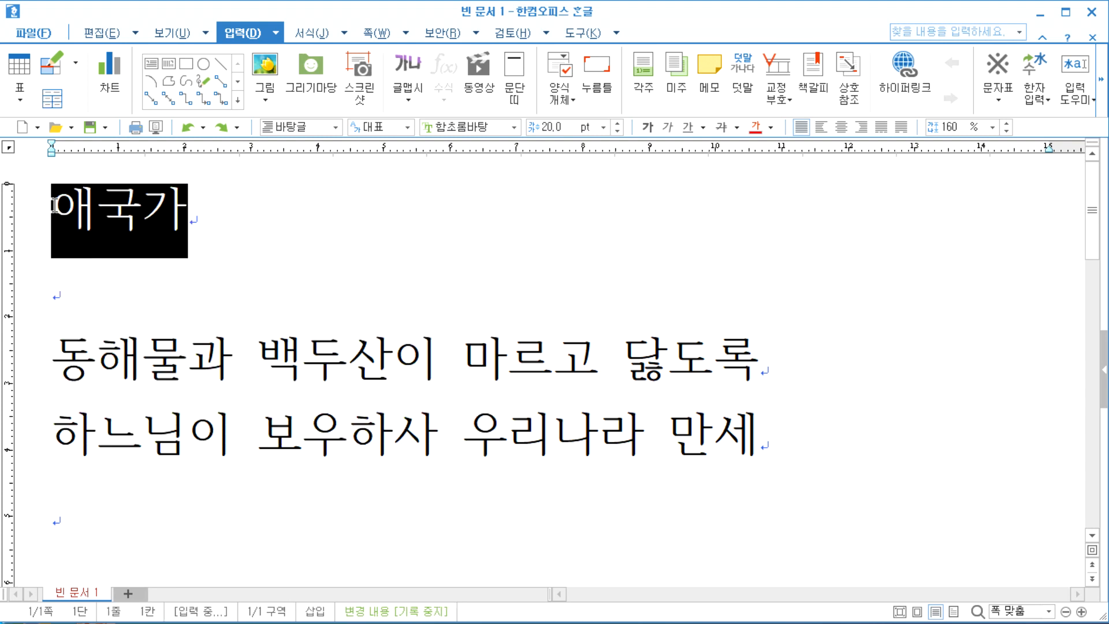
pyautogui.press('F12')
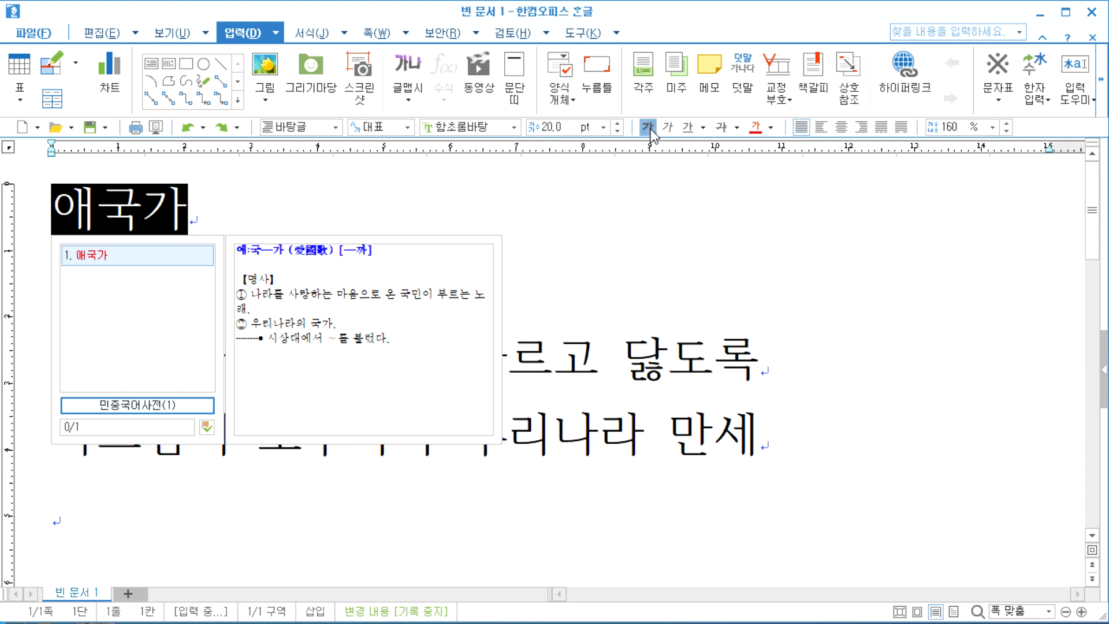
pyautogui.press('Return')
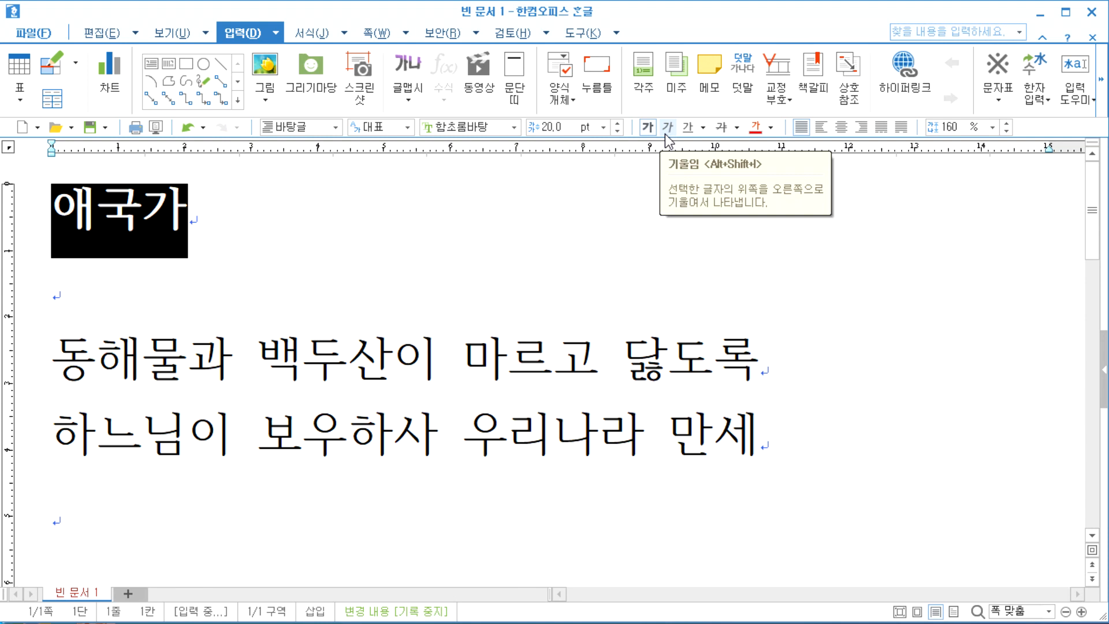
# Try italic and underline on the title 애국가, removing each one again.
pyautogui.click(669, 127)
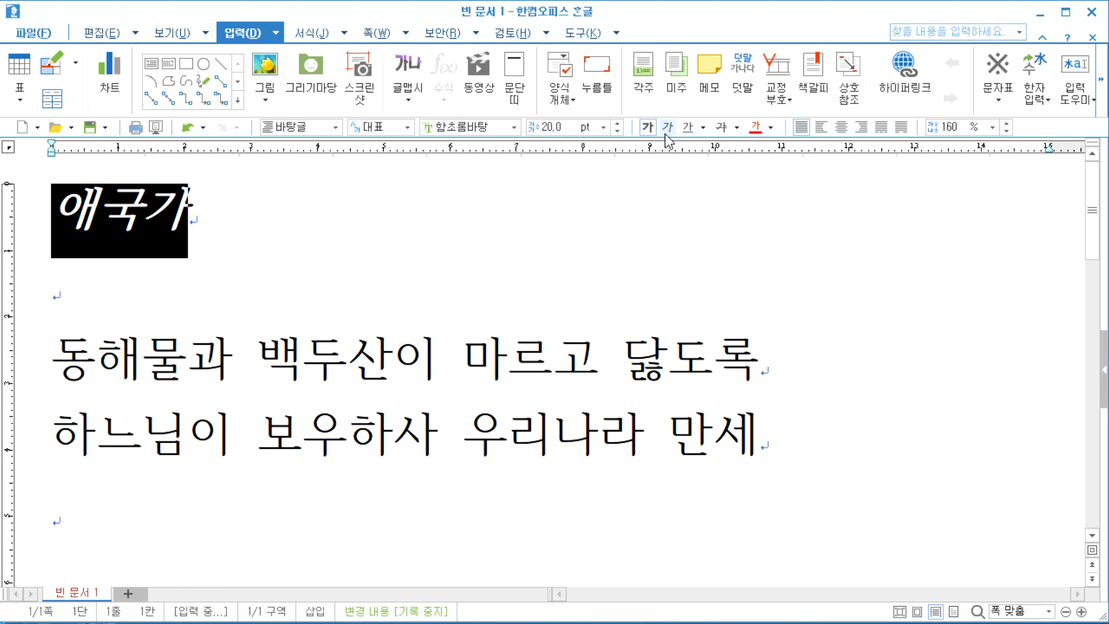
pyautogui.click(665, 131)
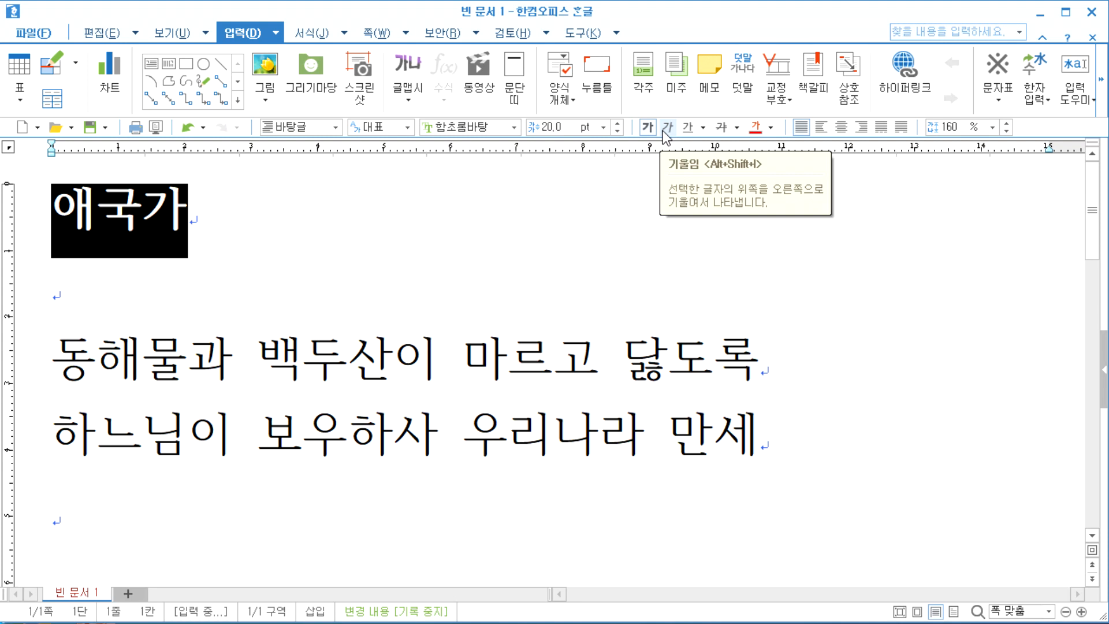
pyautogui.click(687, 130)
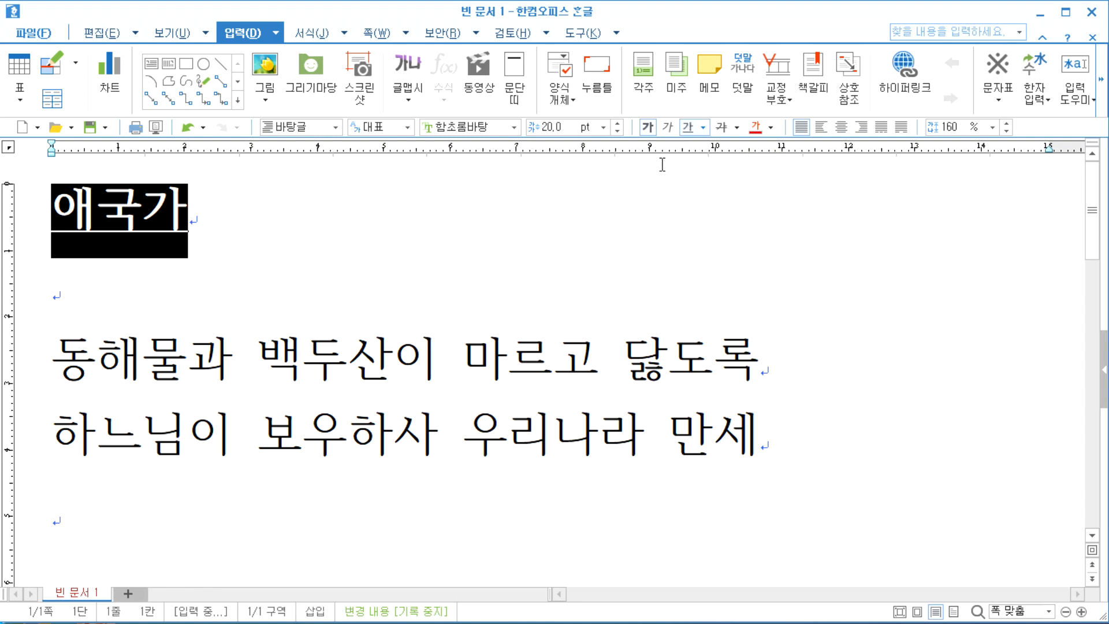
pyautogui.click(688, 127)
# Change the font of the selected title 애국가 to 함초롬돋움.
pyautogui.click(514, 128)
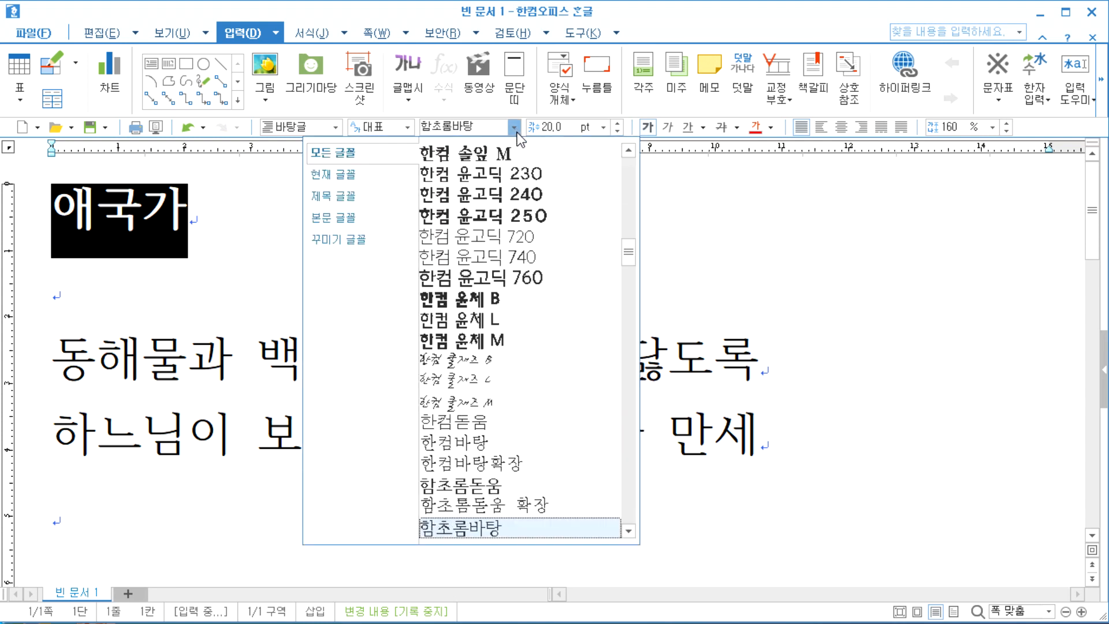
pyautogui.click(491, 492)
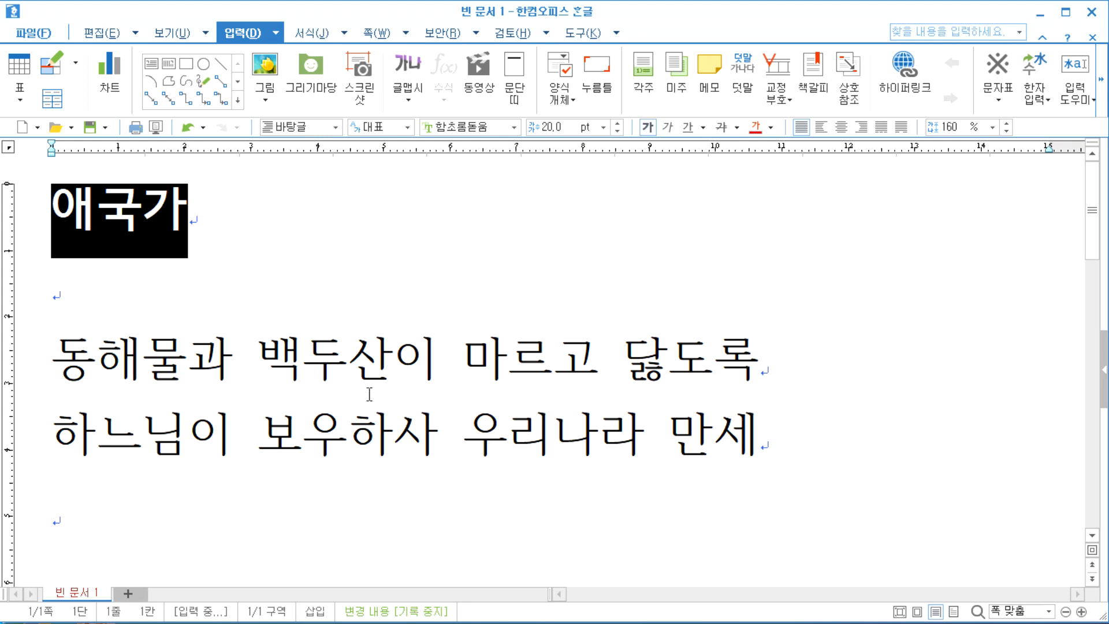
# Switch to Notepad and write 글꼴 > 명조, 고딕 below 서식 지정, leaving a blank line between them.
pyautogui.click(492, 621)
pyautogui.scroll(-2, 384, 520)
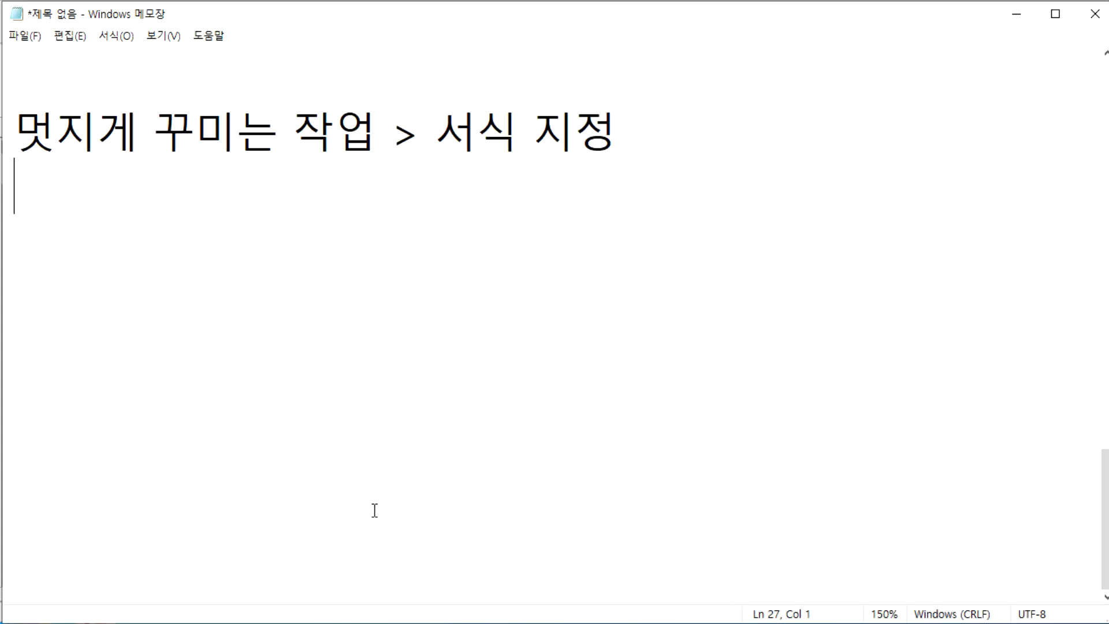
pyautogui.press('Return')
pyautogui.write('글')
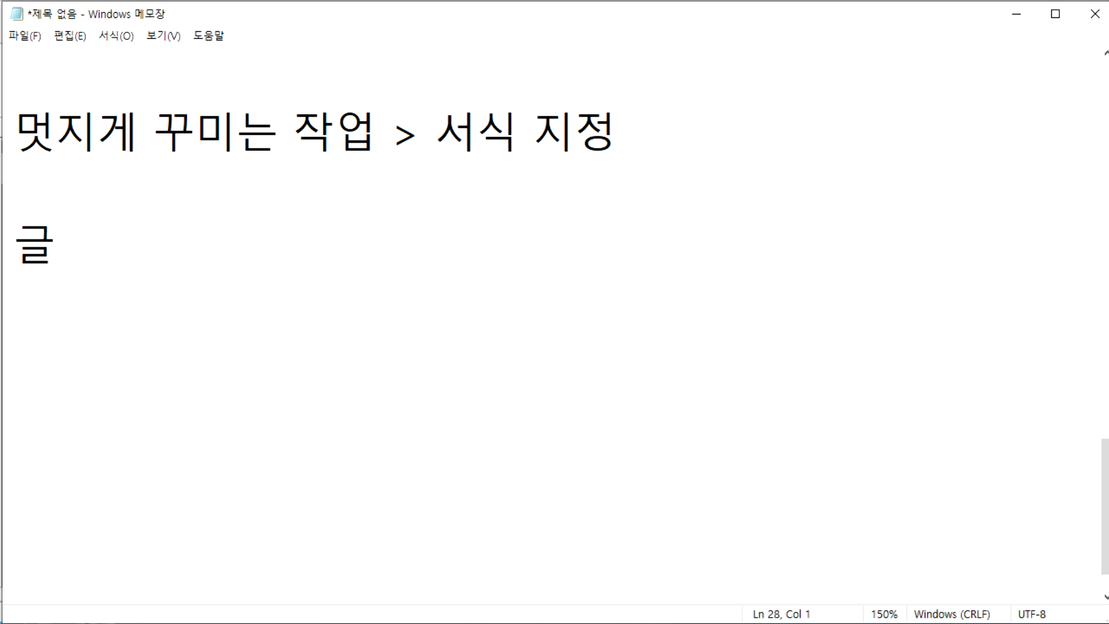
pyautogui.write('꼴 > 명')
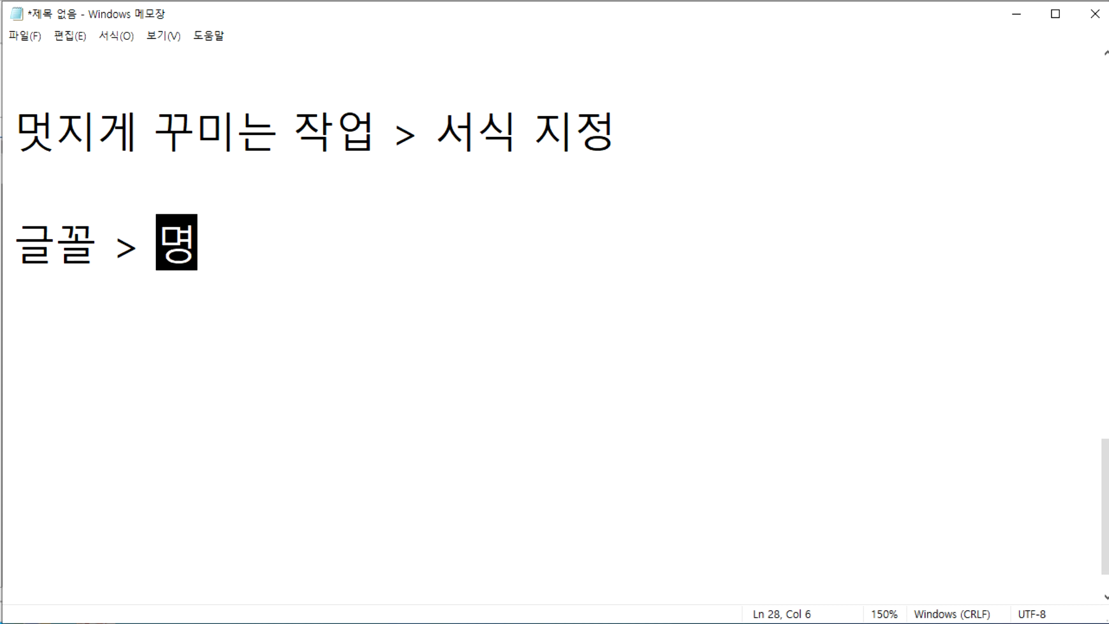
pyautogui.write('조, 고딕')
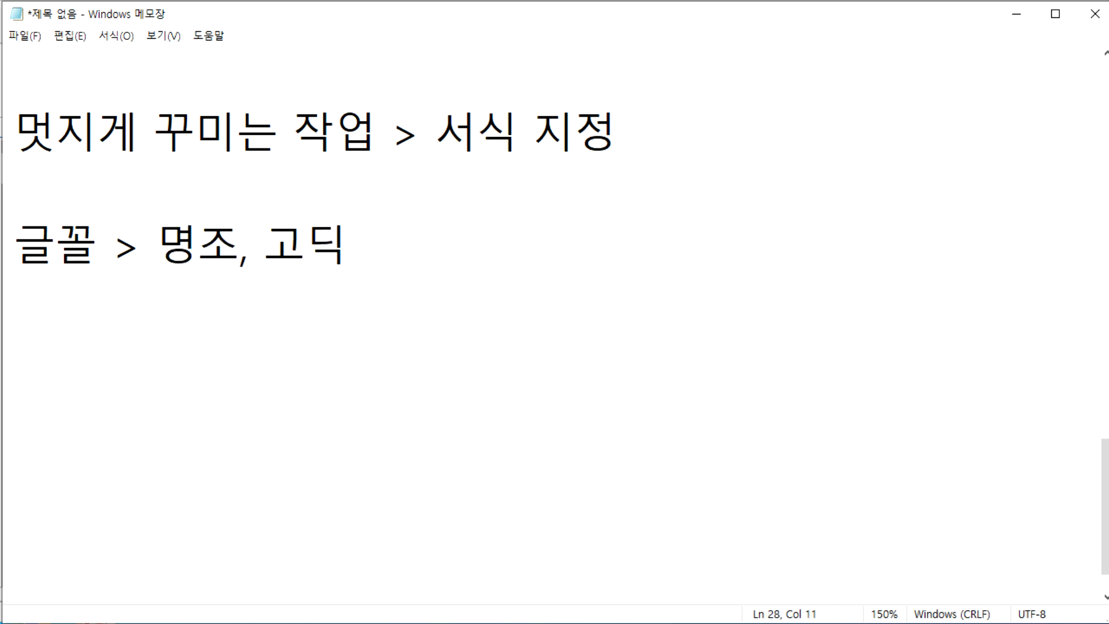
# Insert (함초롬바탕) directly after 명조 in the 글꼴 line.
pyautogui.press('Left')
pyautogui.press('Left')
pyautogui.press('Left')
pyautogui.press('Left')
pyautogui.write('(함초롬')
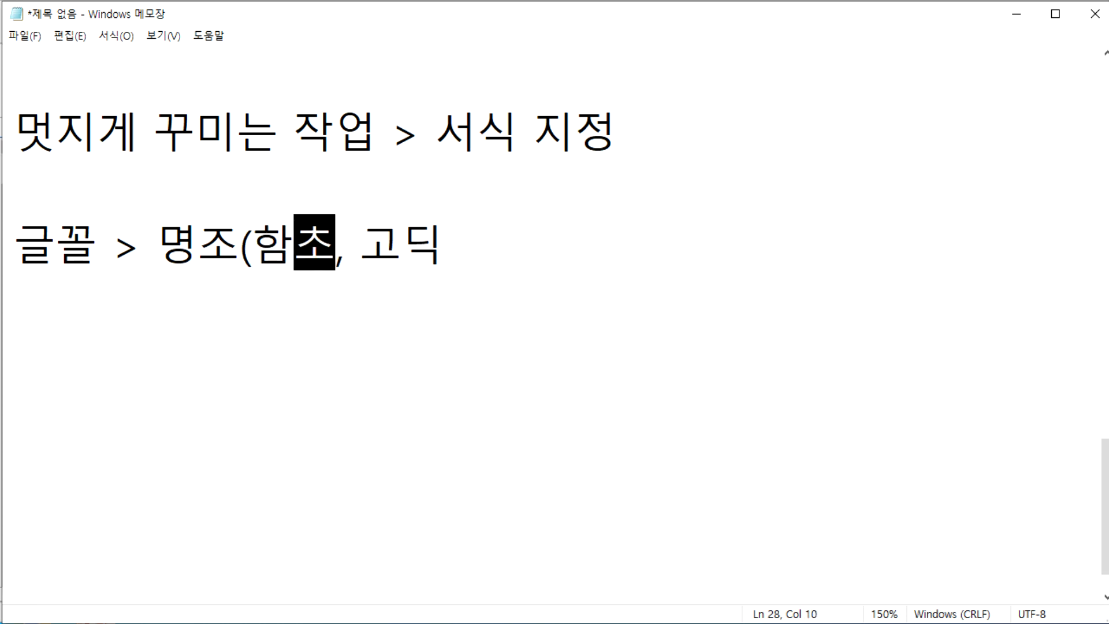
pyautogui.write('바탕)')
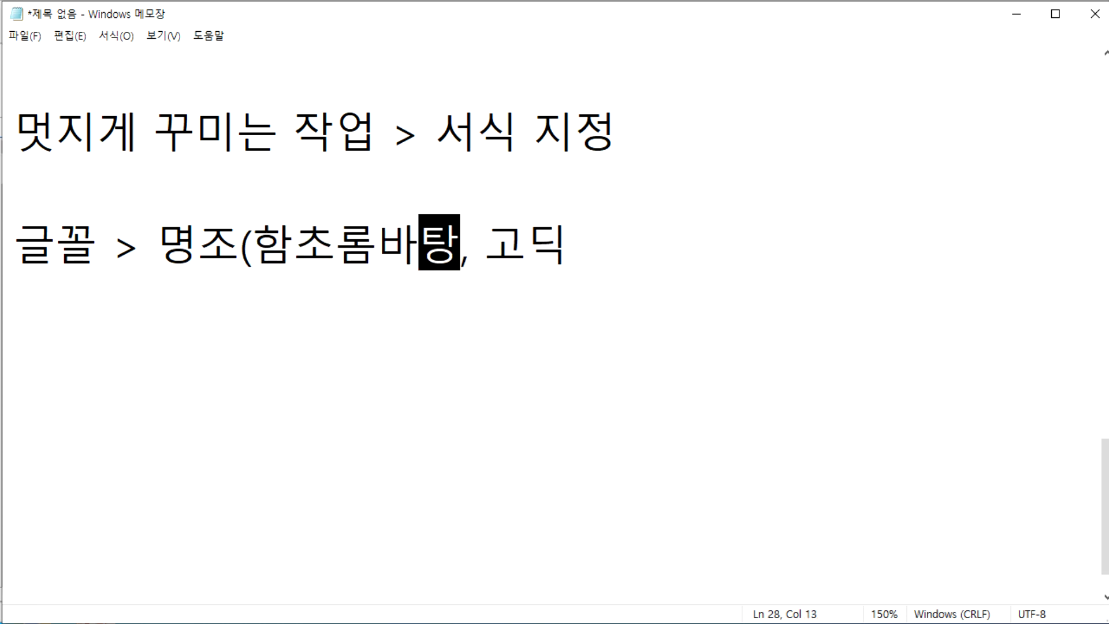
# Add (함초롬돋움) after 고딕 at the end of the 글꼴 line, checking the font name in Hangul.
pyautogui.press('End')
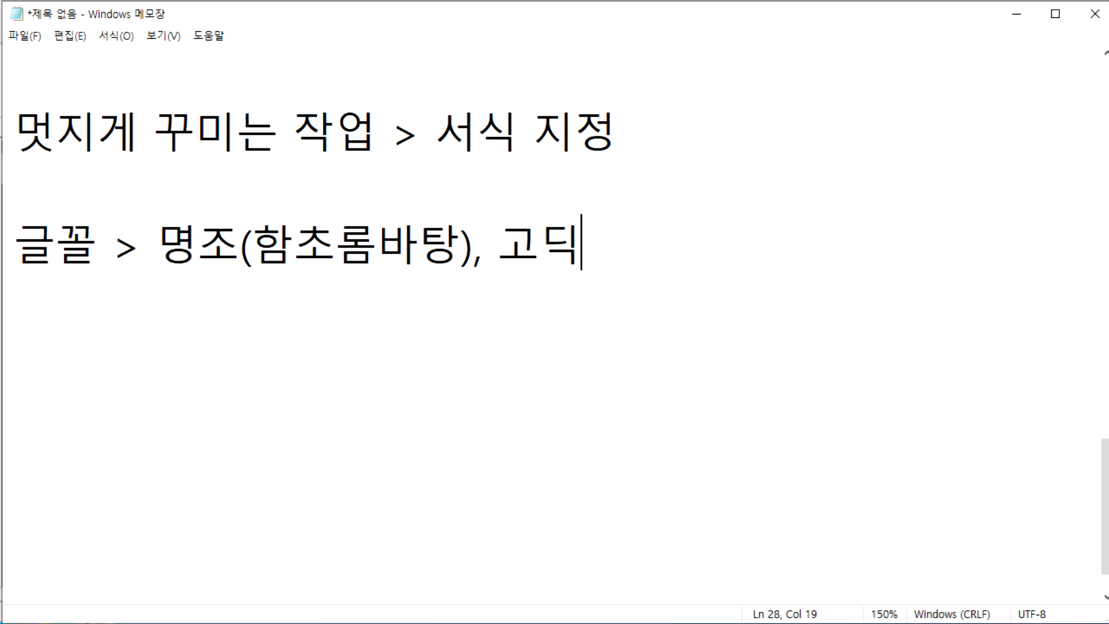
pyautogui.hotkey('alt', 'Tab')
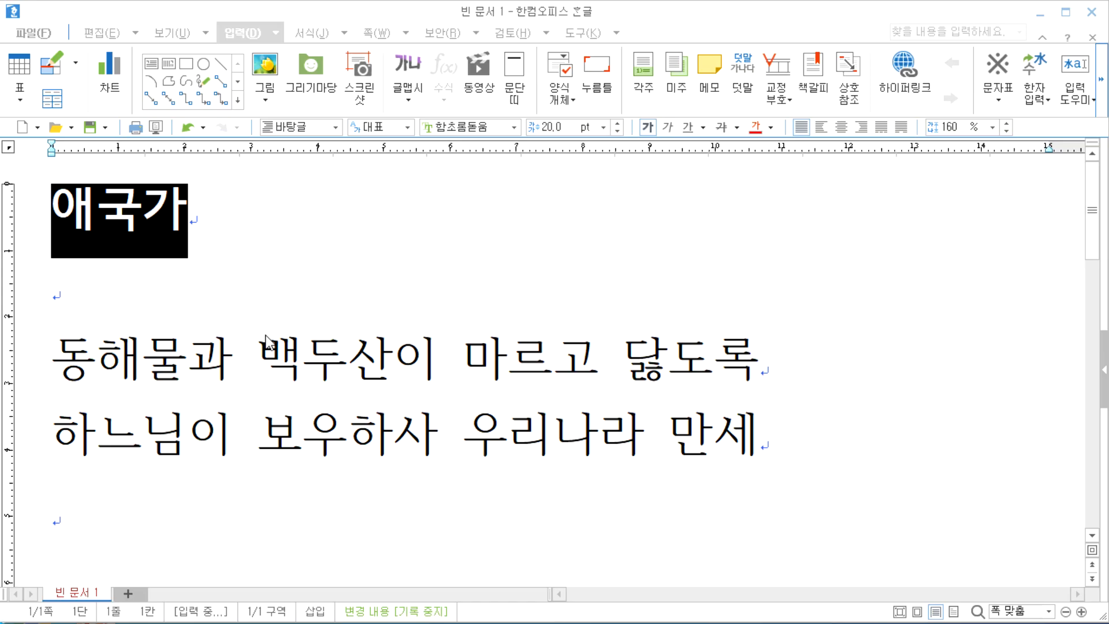
pyautogui.hotkey('alt', 'Tab')
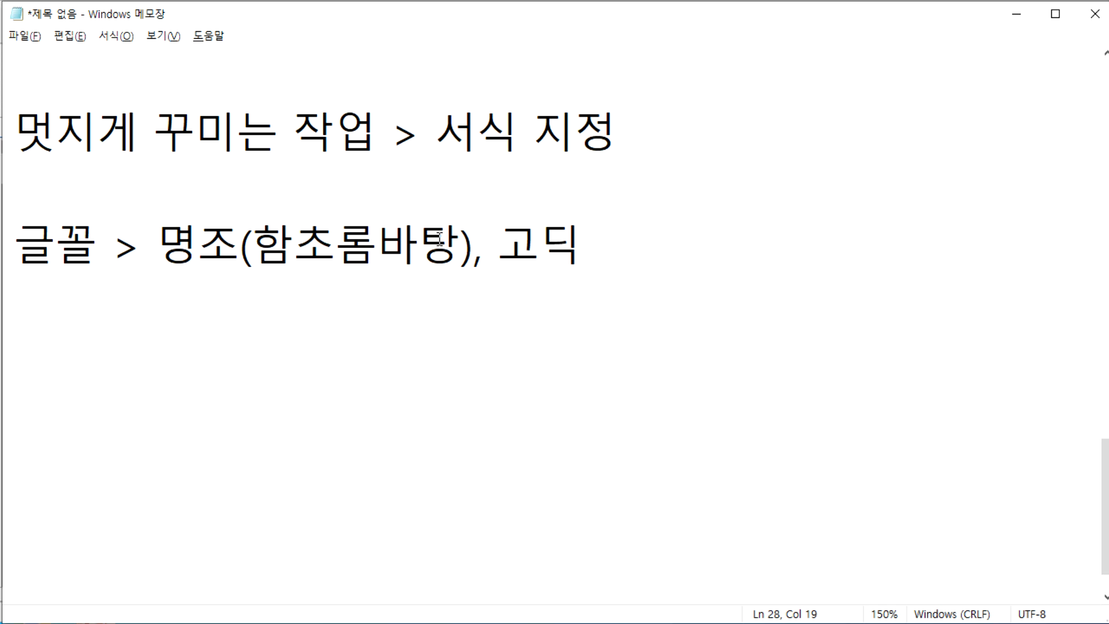
pyautogui.write('(함ㅊㅗ롬')
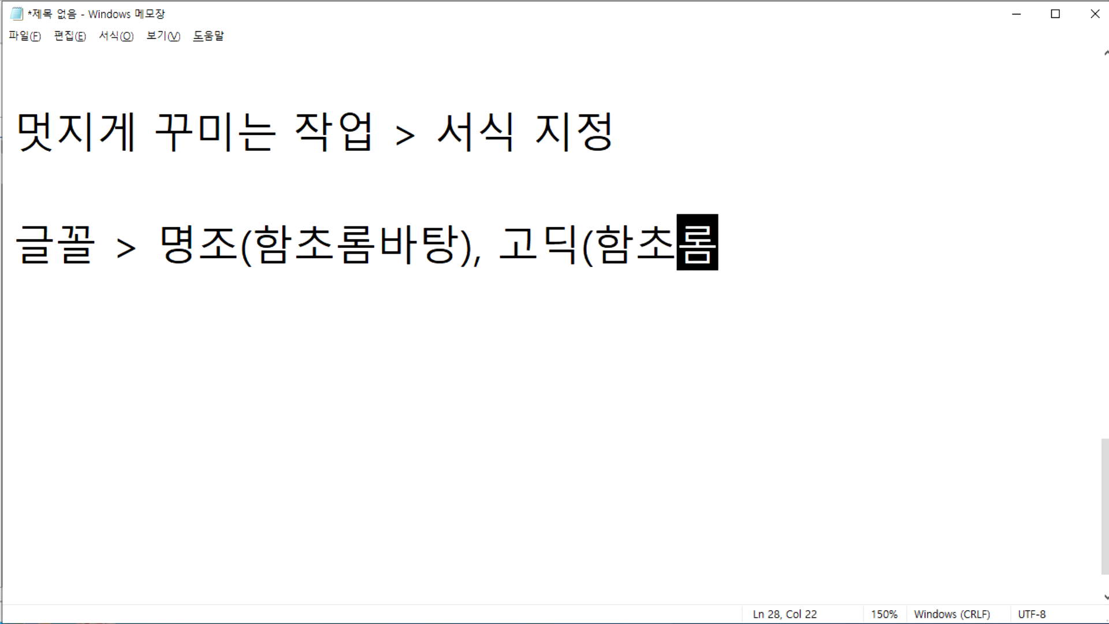
pyautogui.hotkey('alt', 'Tab')
pyautogui.hotkey('alt', 'Tab')
pyautogui.write('도')
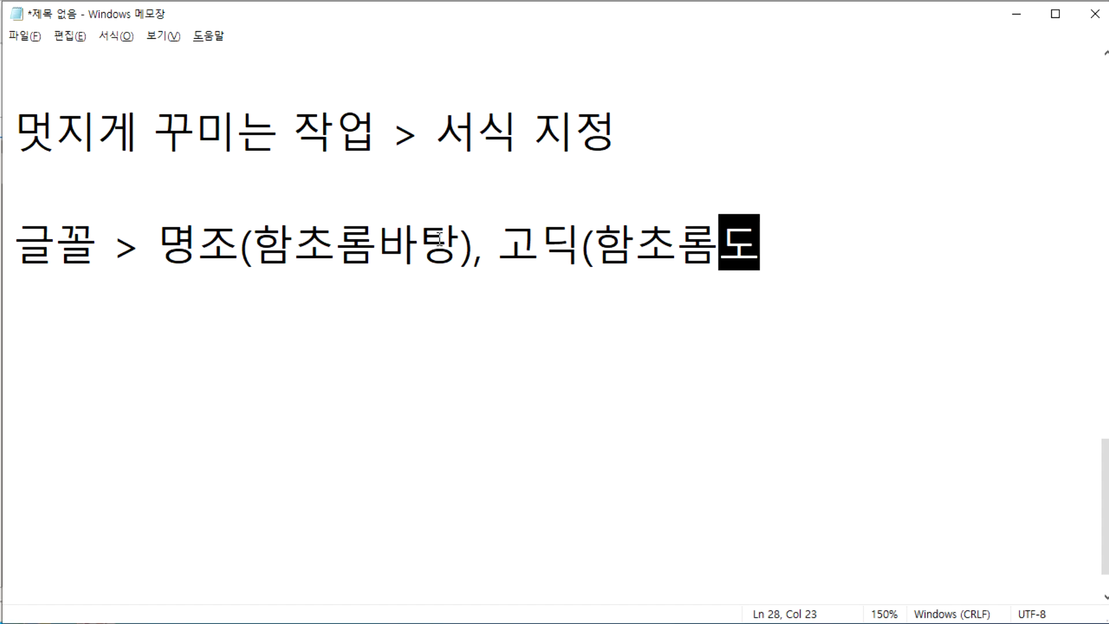
pyautogui.write('ㄷ움)')
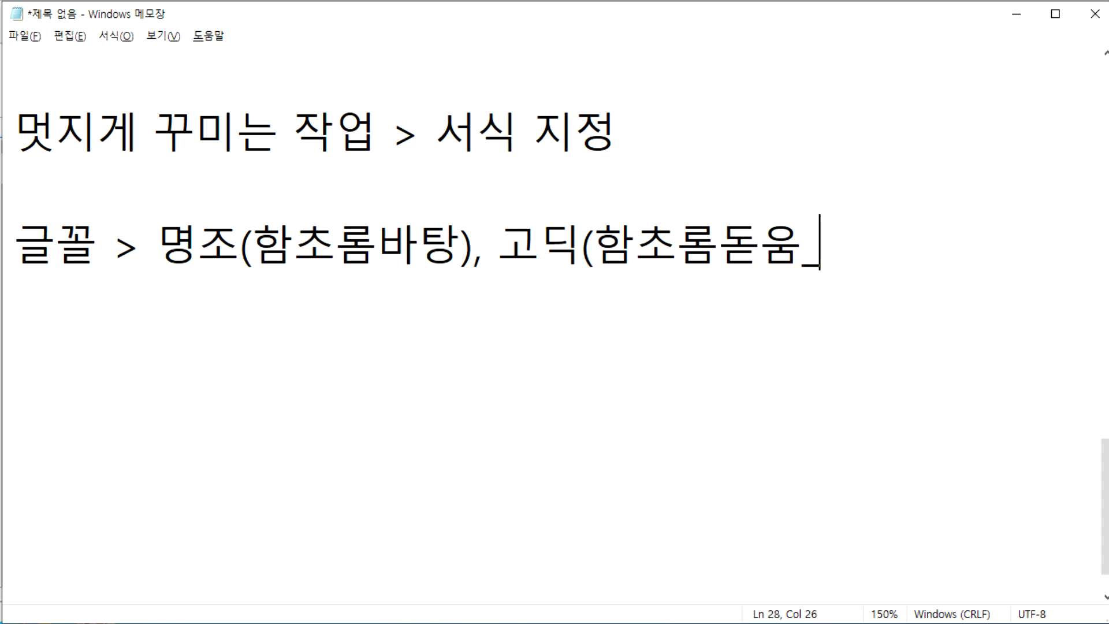
# Add the lines 제목 : 고딕 and 본문 : 명조 below the 글꼴 line.
pyautogui.press('Return')
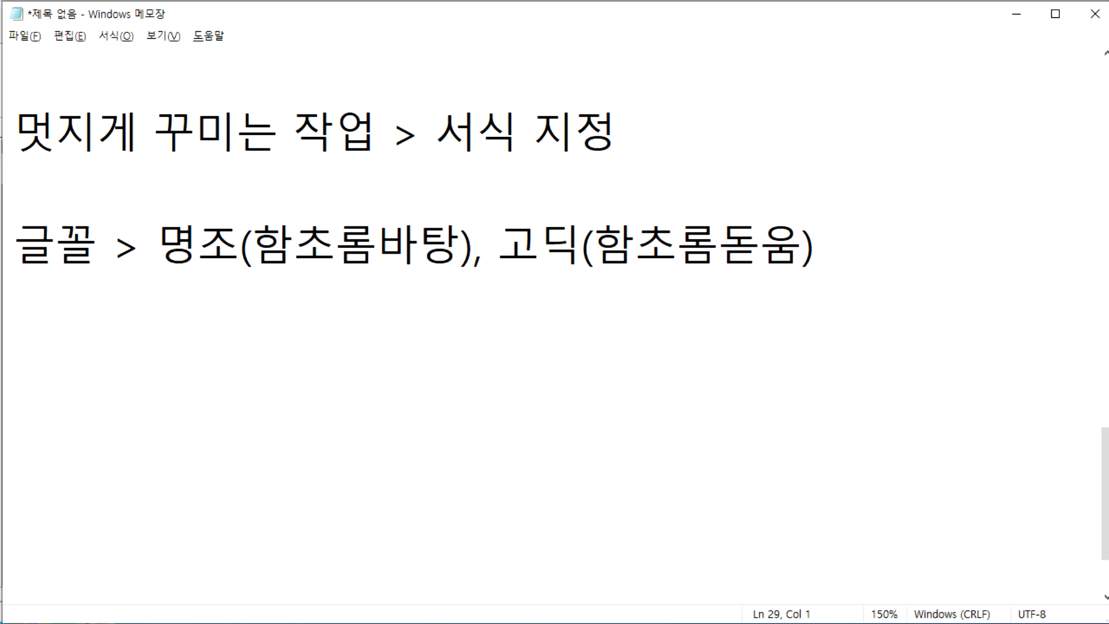
pyautogui.write('본')
pyautogui.press('BackSpace')
pyautogui.press('BackSpace')
pyautogui.press('BackSpace')
pyautogui.write('제목 ')
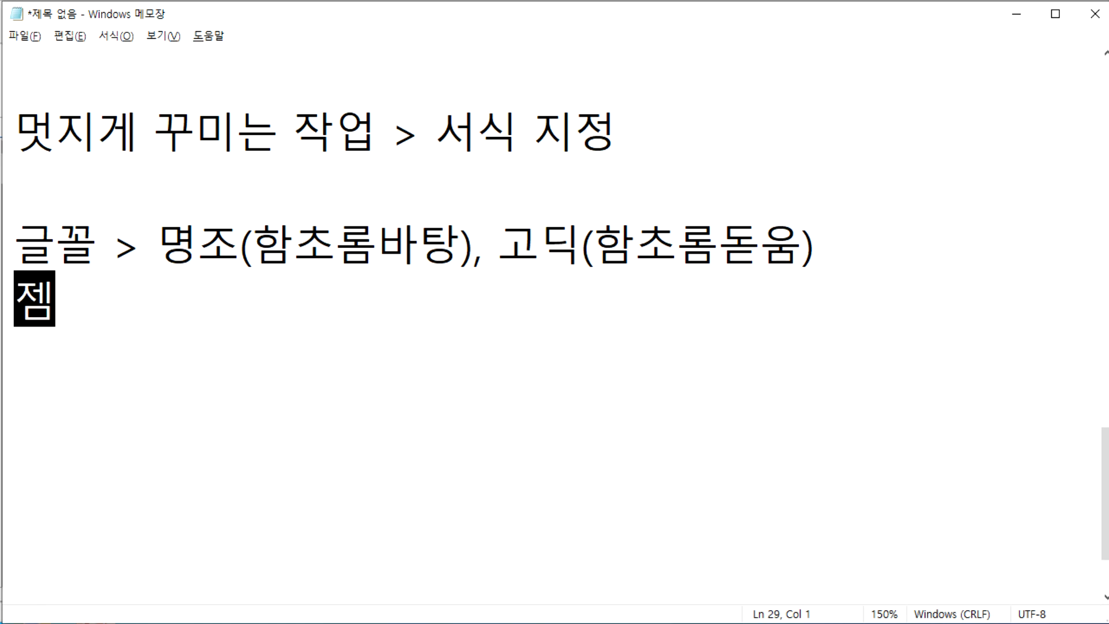
pyautogui.write(': 고딕')
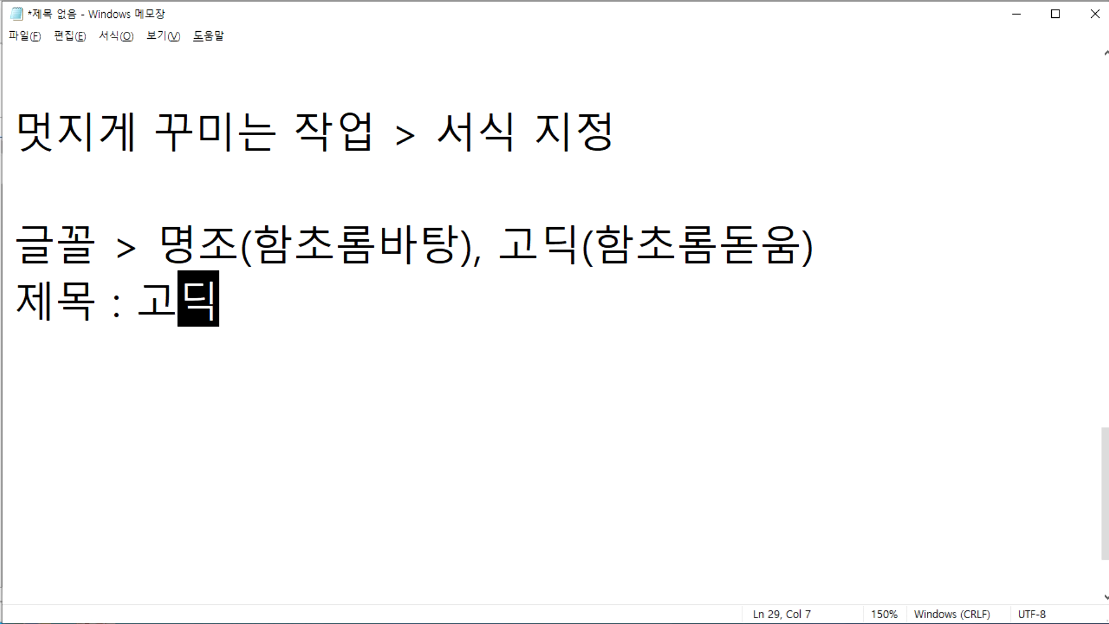
pyautogui.press('Return')
pyautogui.write('본문 ')
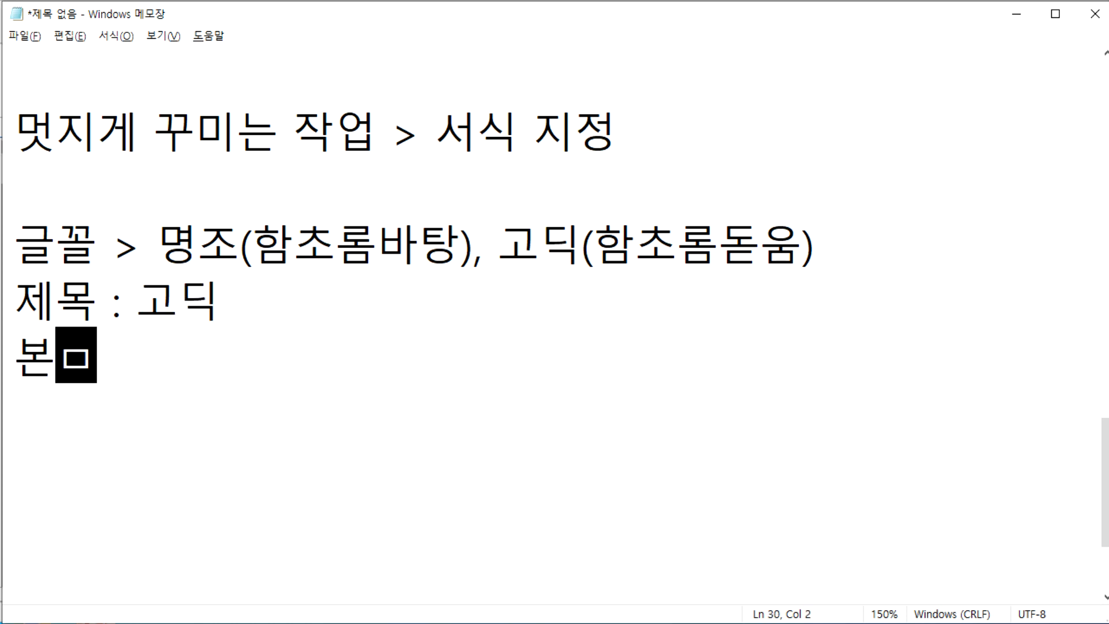
pyautogui.write(': 명조')
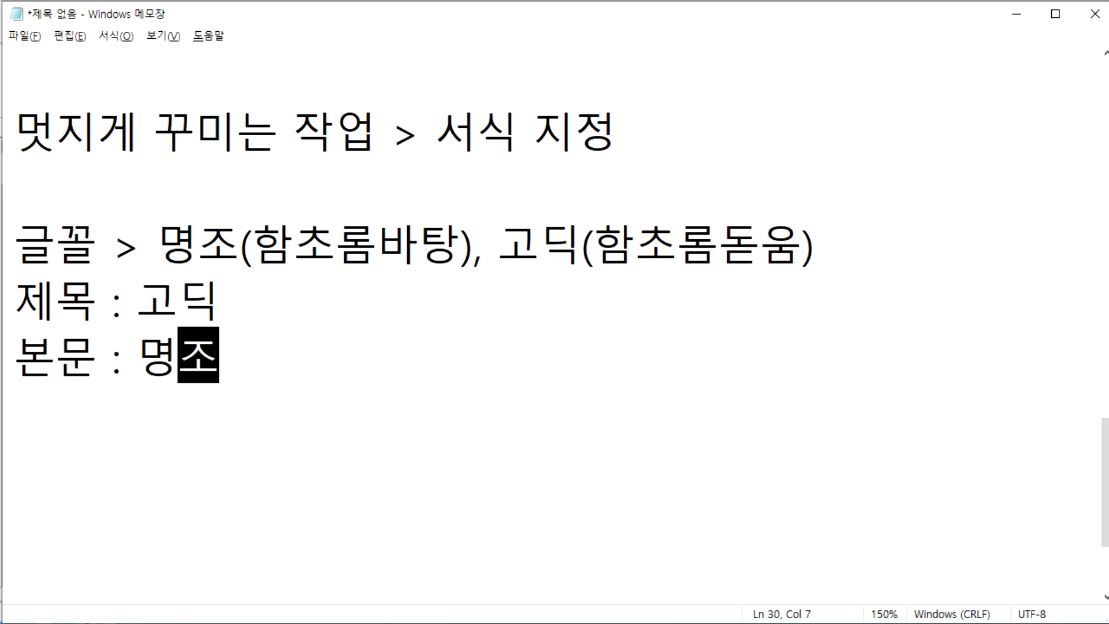
pyautogui.press('Return')
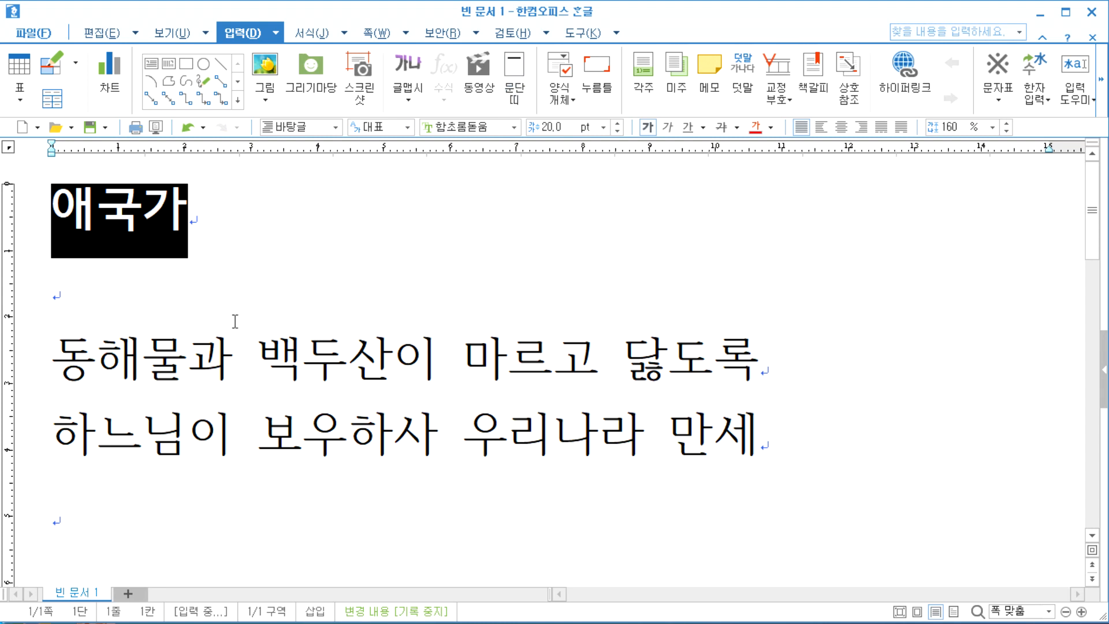
# In the Hangul document, select both lyric lines and then the title 애국가, clearing each selection.
pyautogui.moveTo(54, 358); pyautogui.dragTo(770, 445)
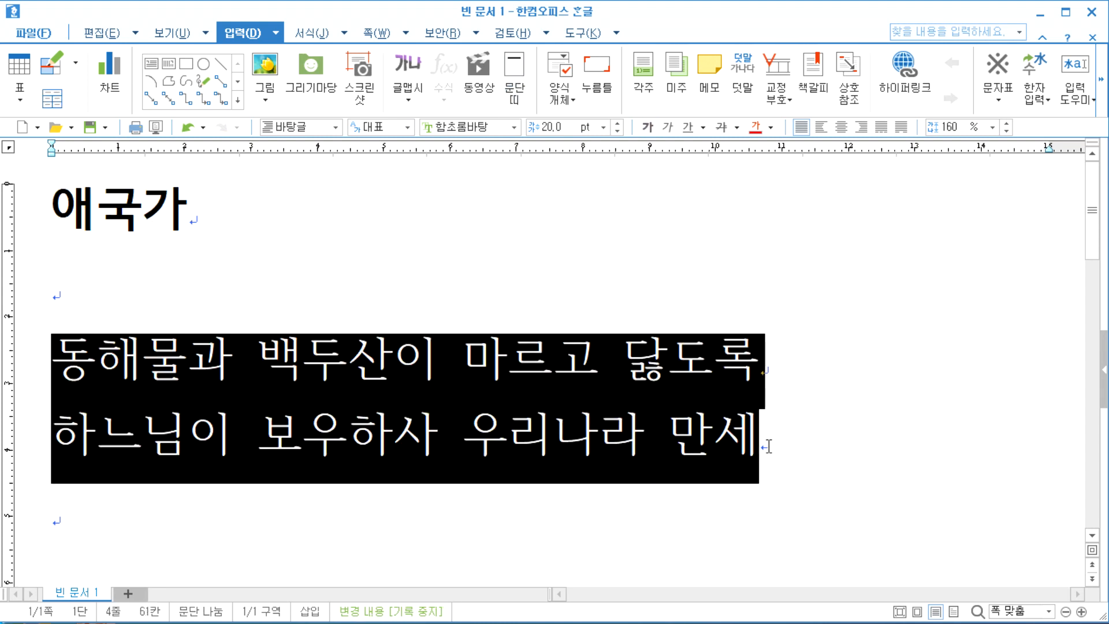
pyautogui.click(272, 304)
pyautogui.moveTo(239, 221); pyautogui.dragTo(14, 215)
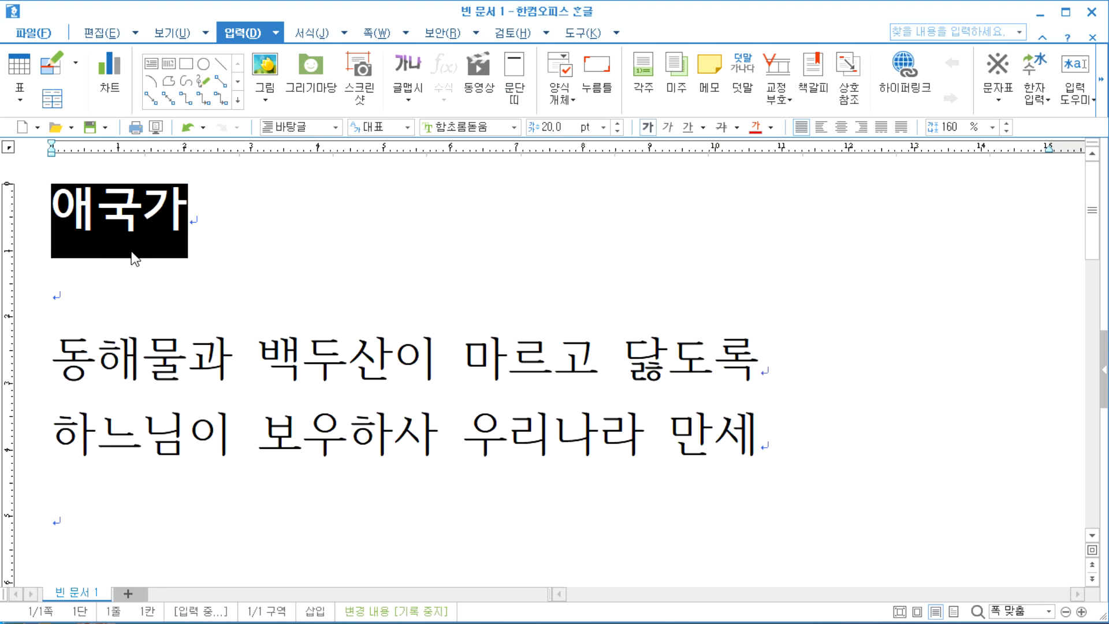
pyautogui.press('F9')
pyautogui.click(590, 395)
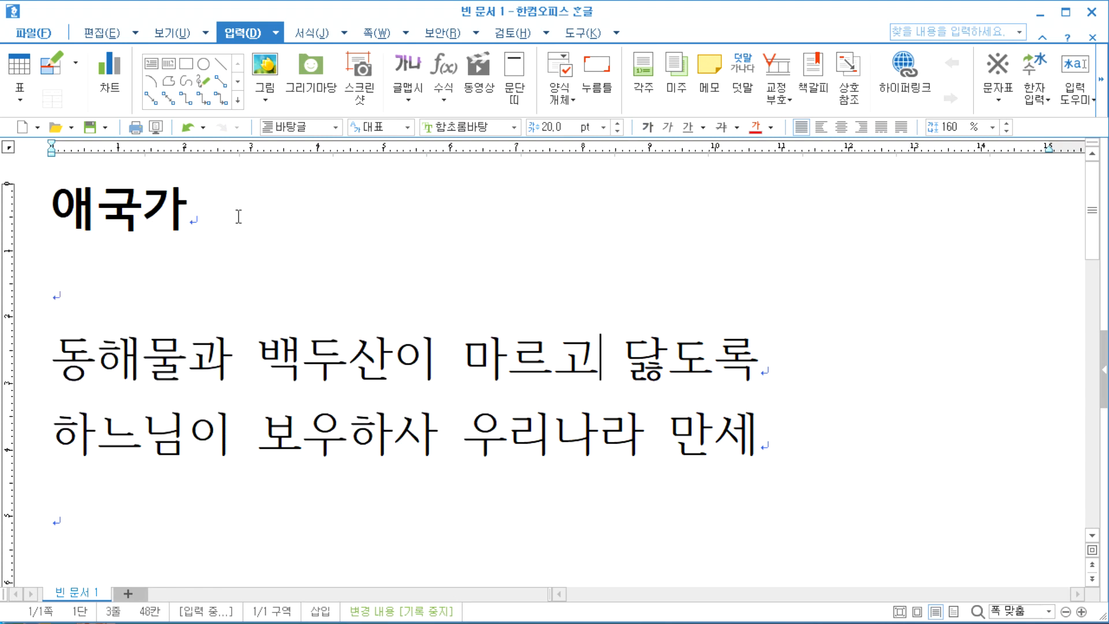
# Select the title 애국가 and increase its font size to 22 pt.
pyautogui.moveTo(239, 213); pyautogui.dragTo(57, 214)
pyautogui.press('F9')
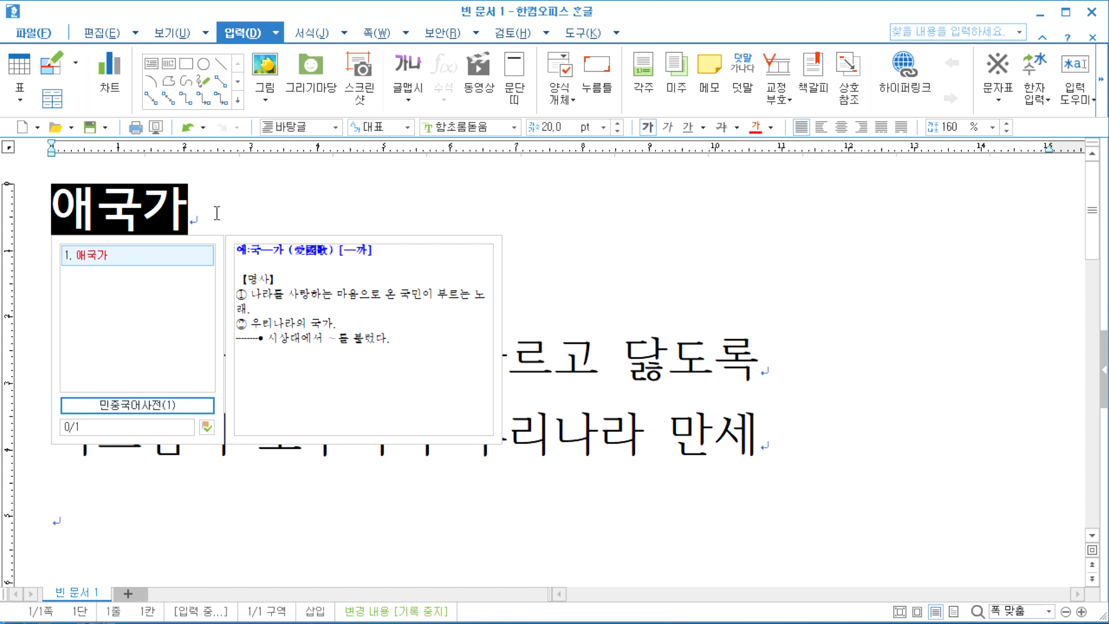
pyautogui.click(618, 123)
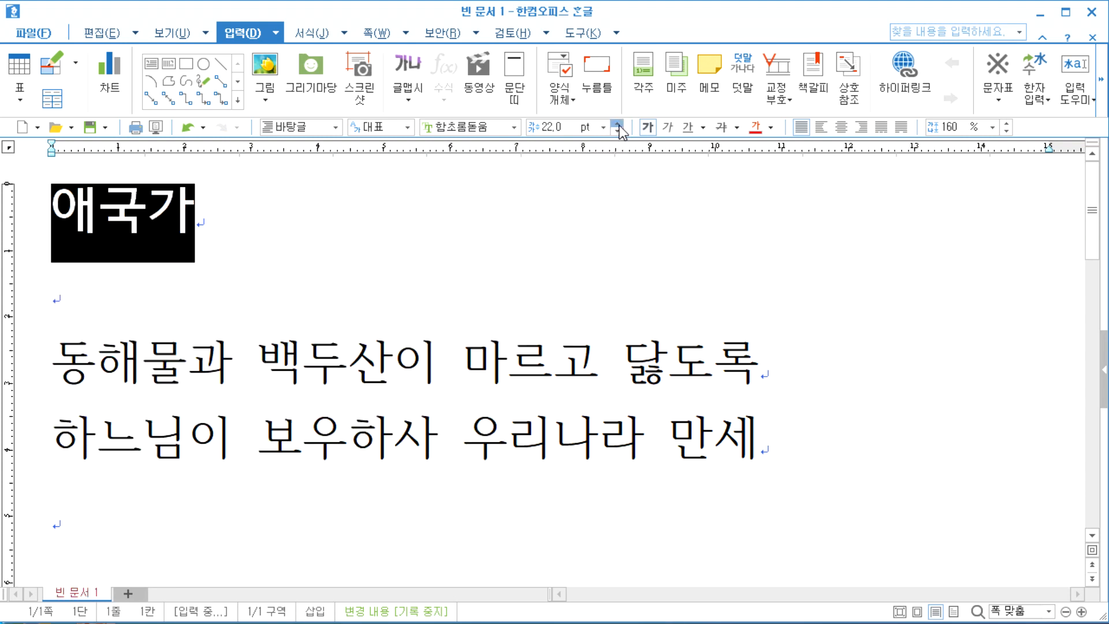
# Increase the font size of the selected title 애국가 to 30 pt.
pyautogui.click(617, 124)
pyautogui.click(617, 123)
pyautogui.click(617, 124)
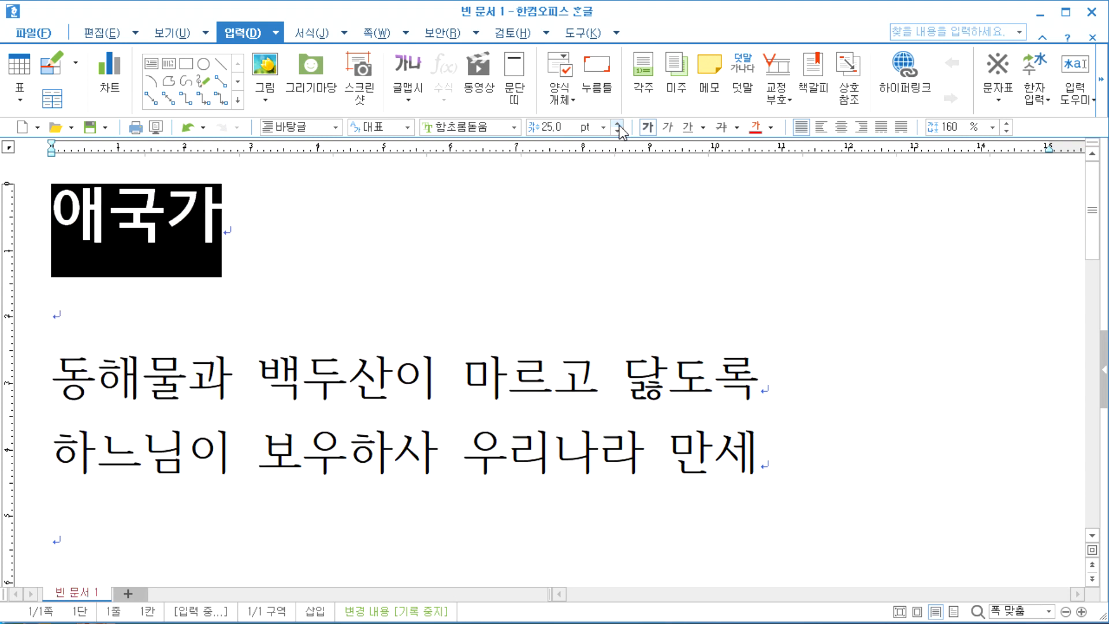
pyautogui.click(617, 123)
pyautogui.click(617, 123)
pyautogui.click(618, 124)
pyautogui.click(618, 123)
pyautogui.click(617, 124)
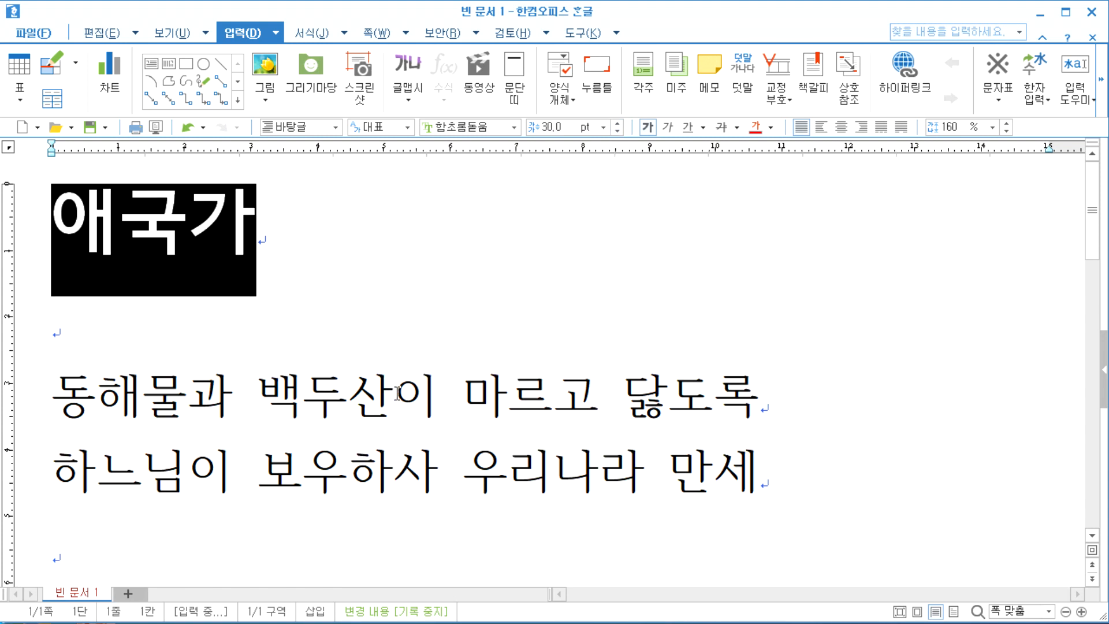
# Switch to Notepad and, after a blank line, add the line 한글프로그램에서의 기본 글자 크기 > 10포인트.
pyautogui.hotkey('alt', 'Tab')
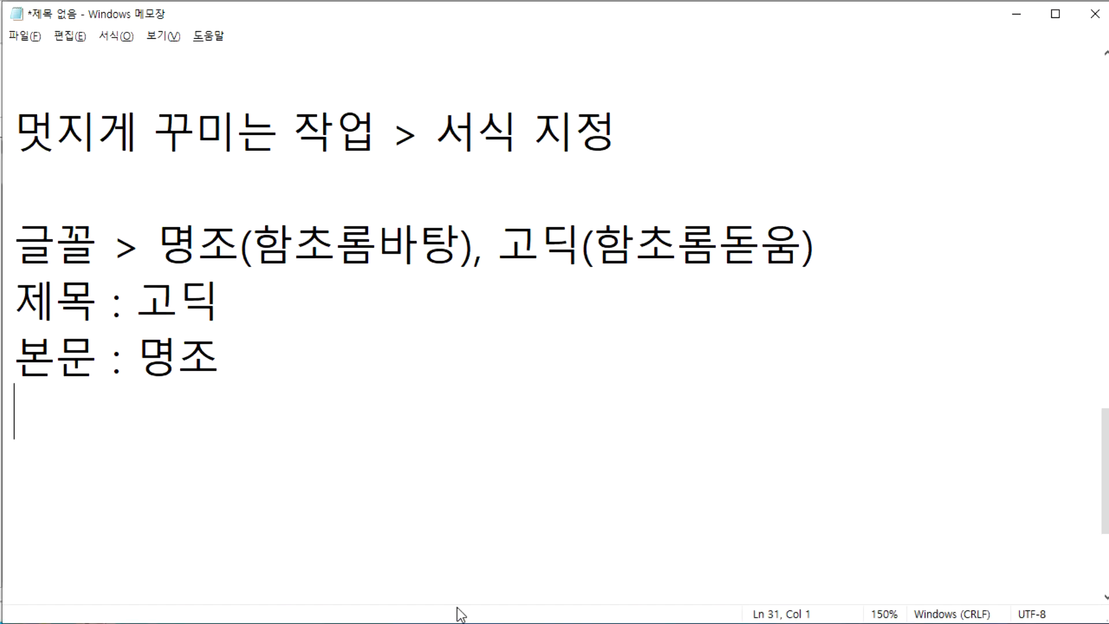
pyautogui.press('Return')
pyautogui.write('한글')
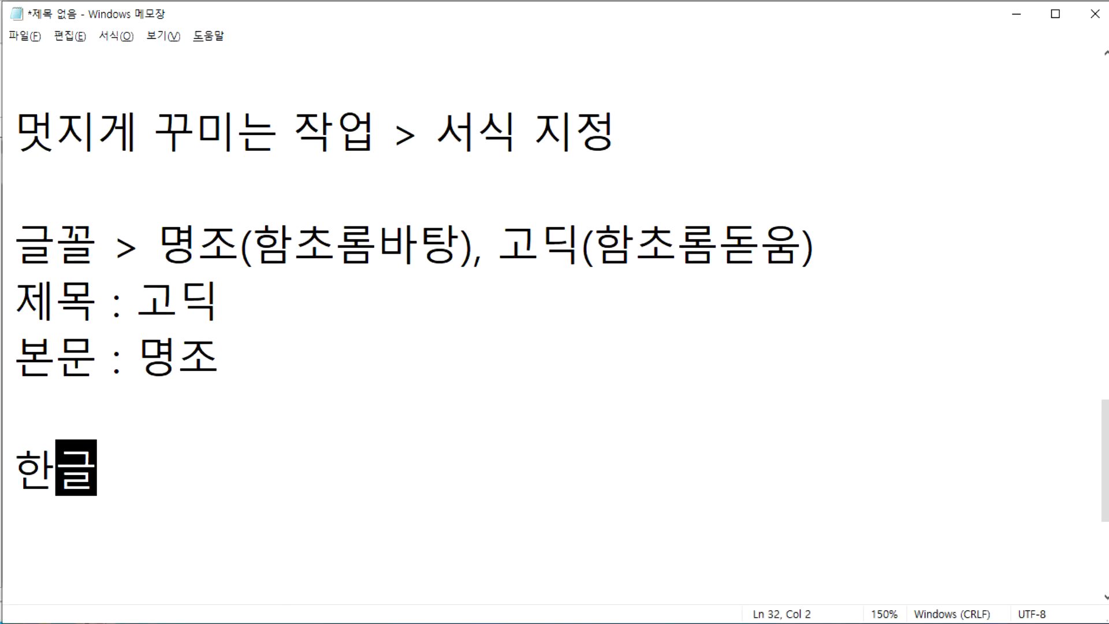
pyautogui.write('프로그램에서')
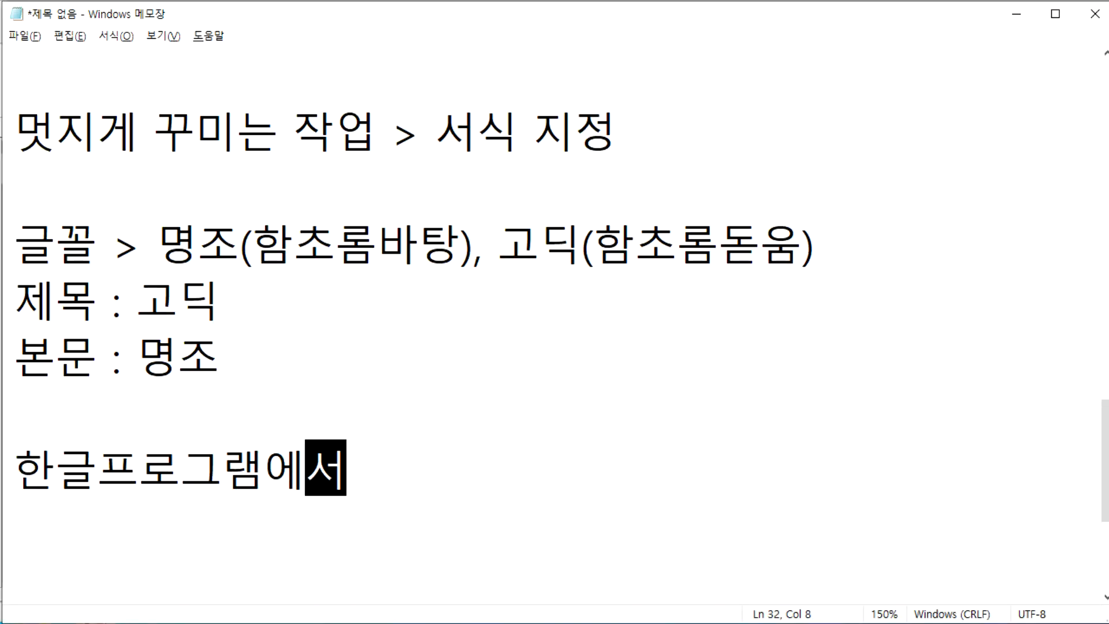
pyautogui.write('의 기보ㄴ 글자 크기 ')
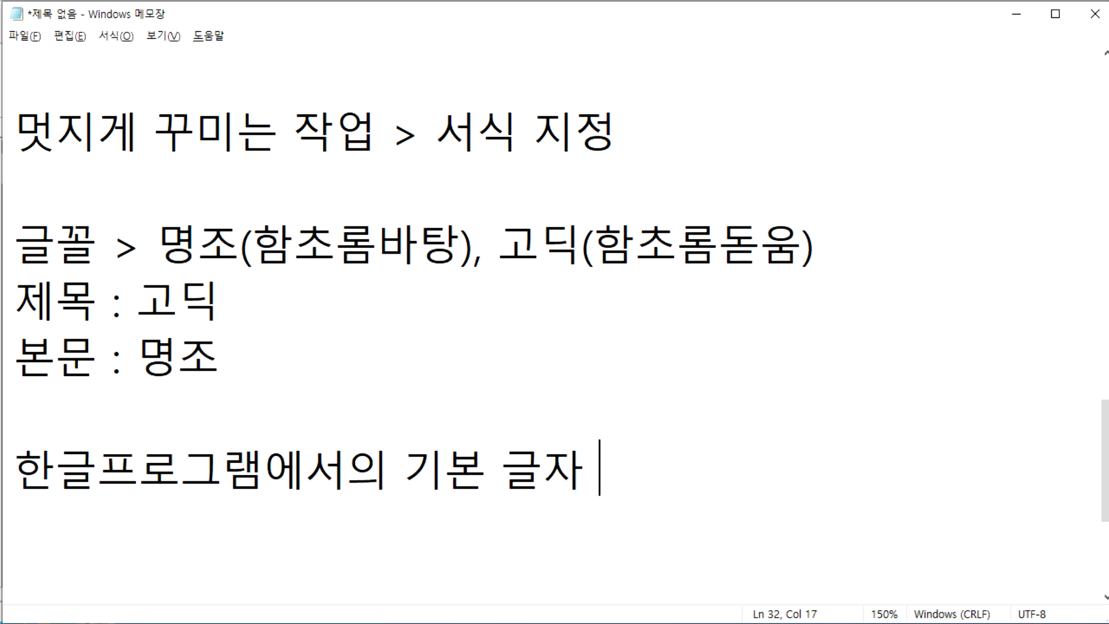
pyautogui.write('> 1')
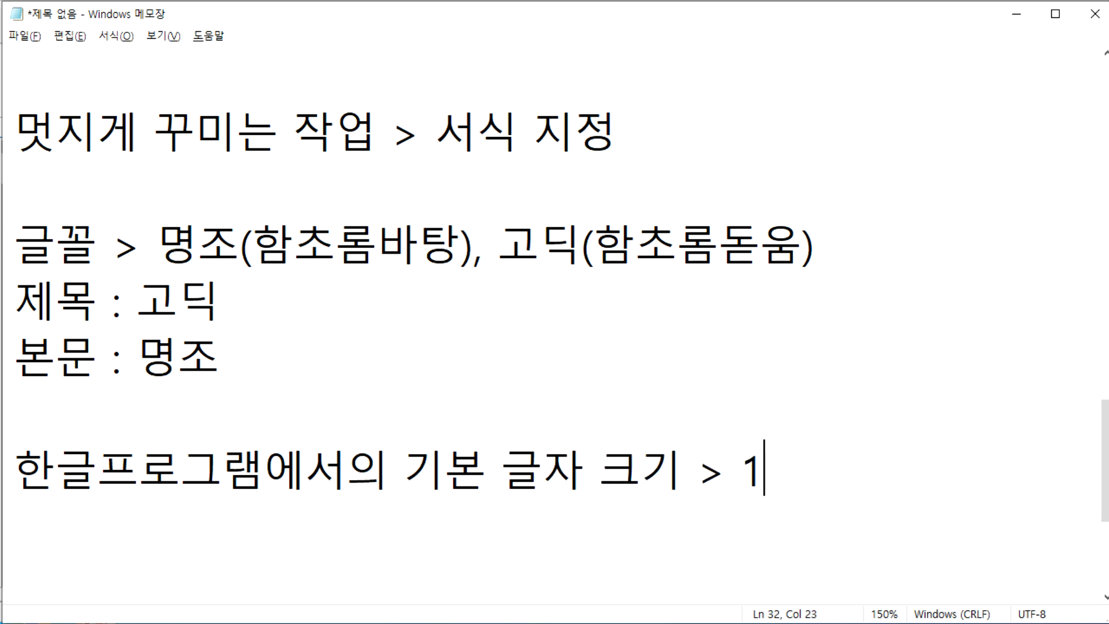
pyautogui.write('0포인트')
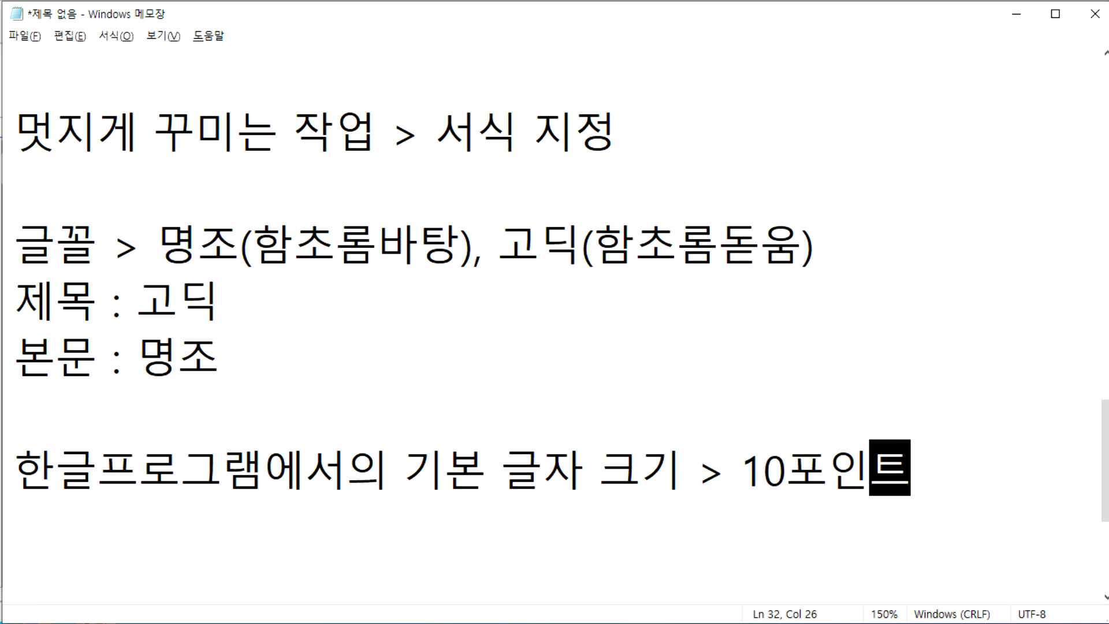
pyautogui.press('Return')
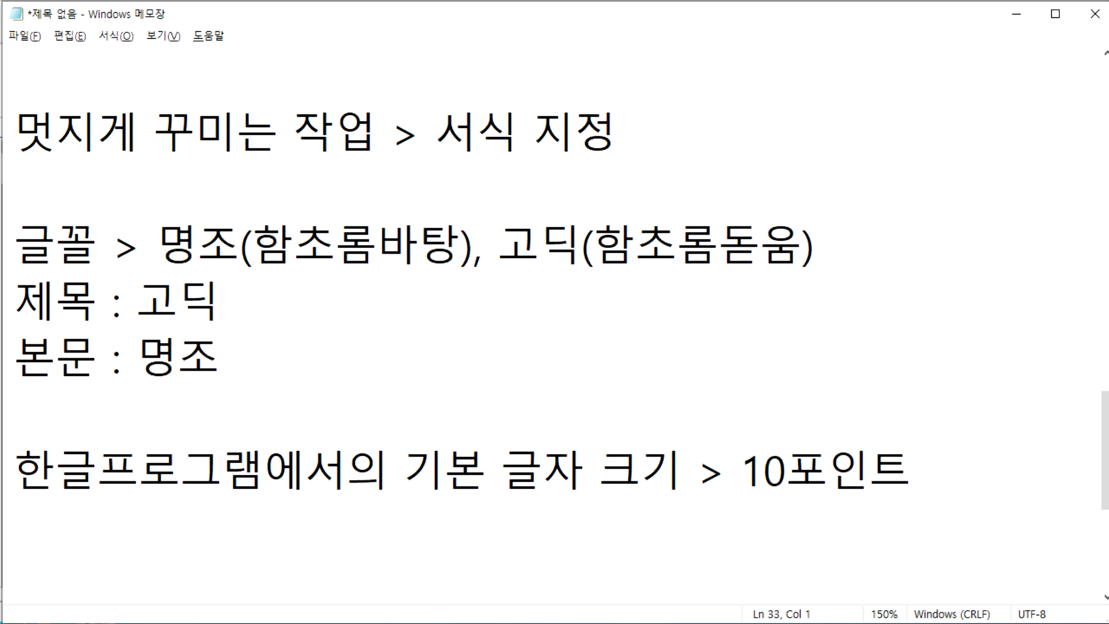
# Begin a line below the default font size note reading 제목 : 15.
pyautogui.scroll(-2, 296, 480)
pyautogui.scroll(1, 294, 481)
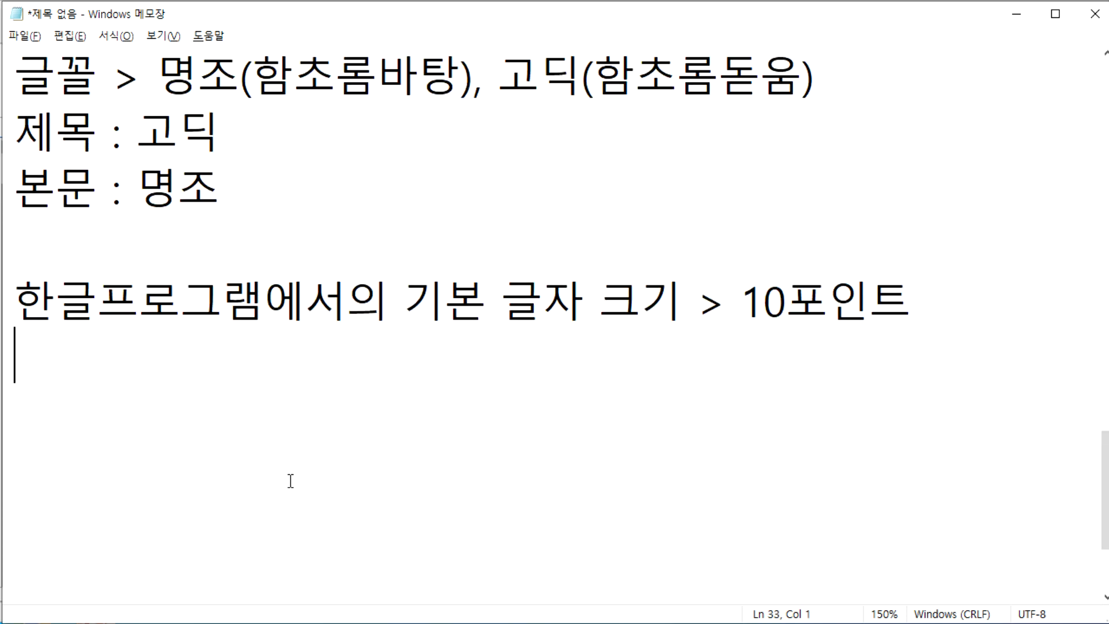
pyautogui.write('제목 ')
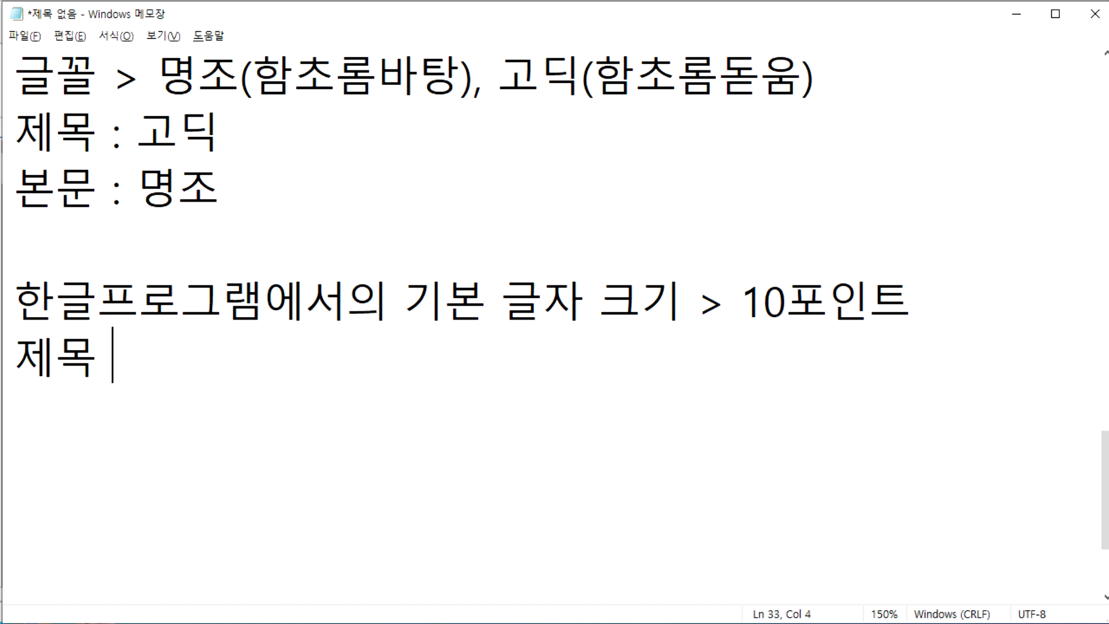
pyautogui.write(': 20')
pyautogui.press('BackSpace')
pyautogui.press('BackSpace')
pyautogui.write('15')
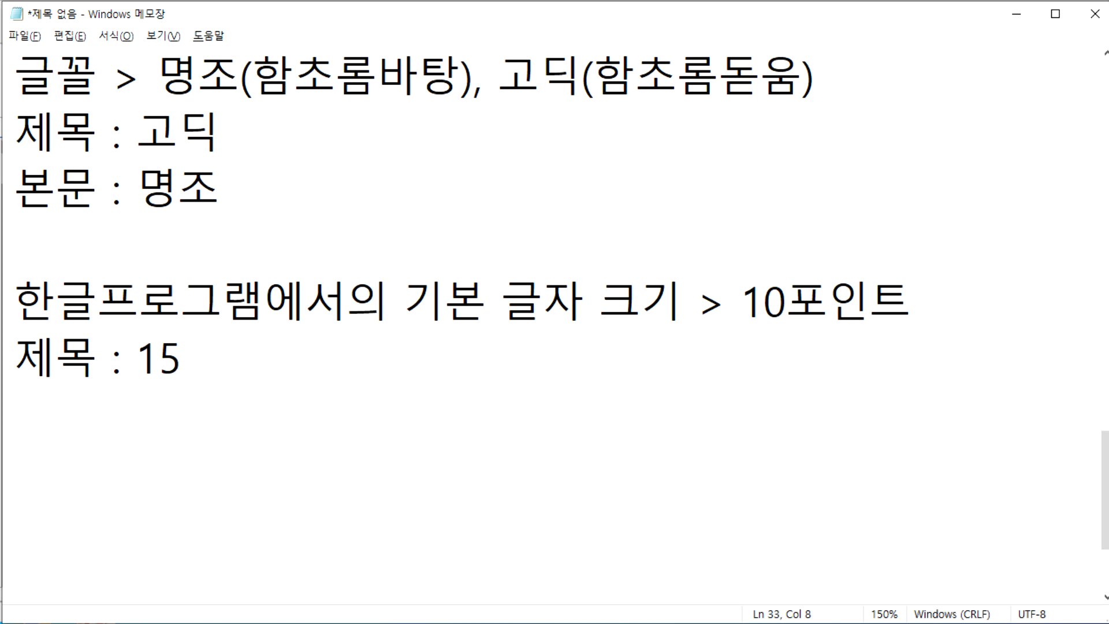
# Replace the 15 on the new 제목 line with 두배를 넘지 않는다.
pyautogui.press('BackSpace')
pyautogui.press('BackSpace')
pyautogui.write('ㄷ')
pyautogui.press('BackSpace')
pyautogui.write('두밸ㄹ')
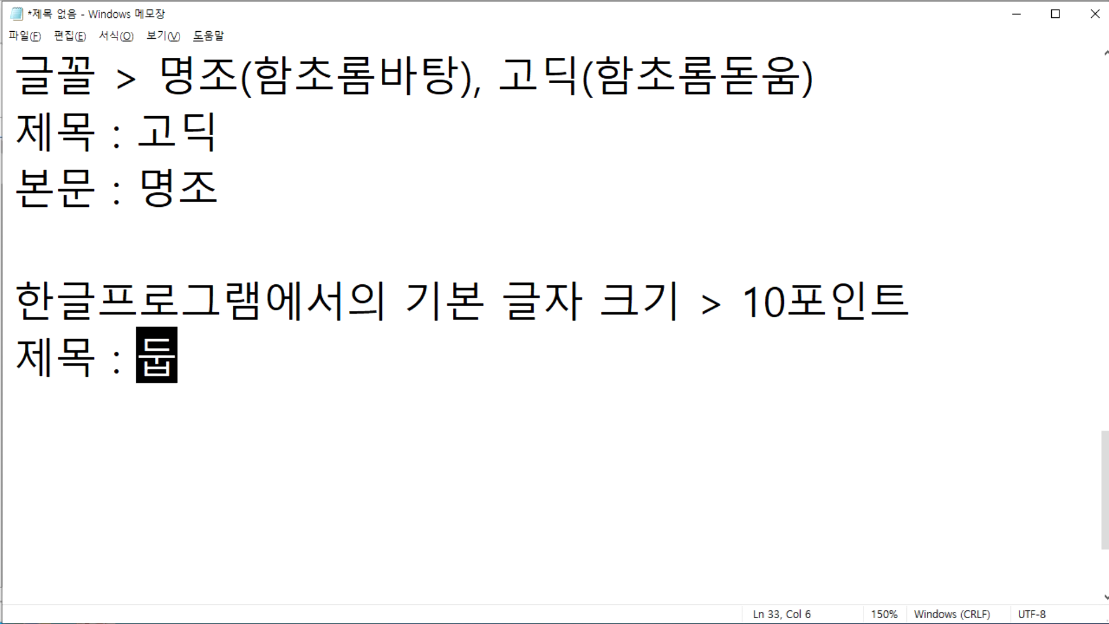
pyautogui.press('BackSpace')
pyautogui.press('BackSpace')
pyautogui.press('BackSpace')
pyautogui.write('배를 너')
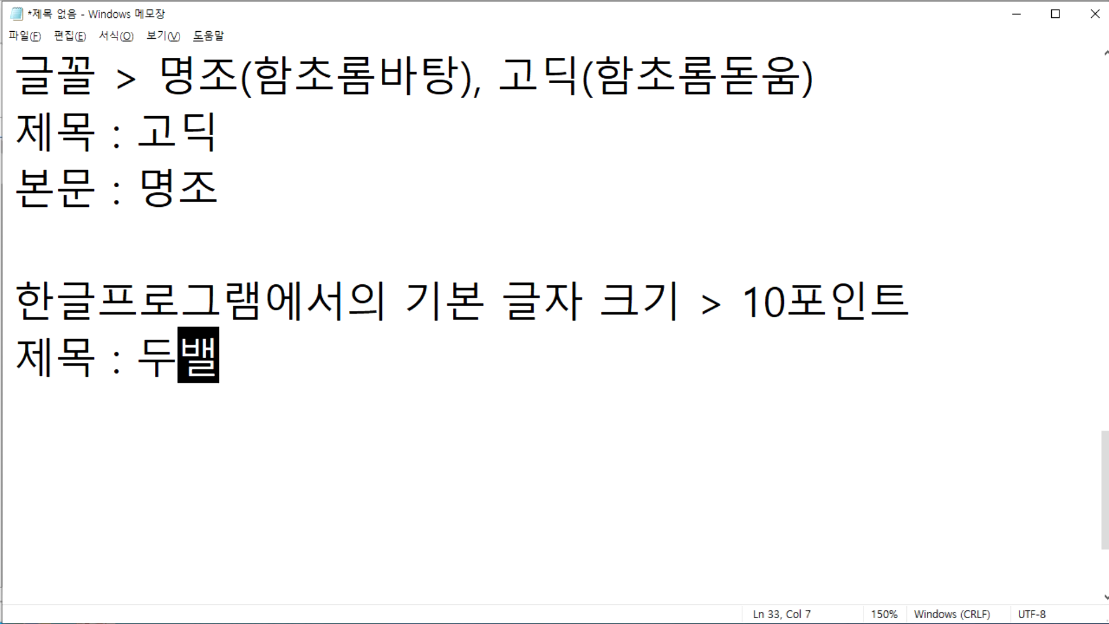
pyautogui.write('ㅁㅎ지')
pyautogui.press('BackSpace')
pyautogui.press('BackSpace')
pyautogui.press('BackSpace')
pyautogui.write('지 않는다')
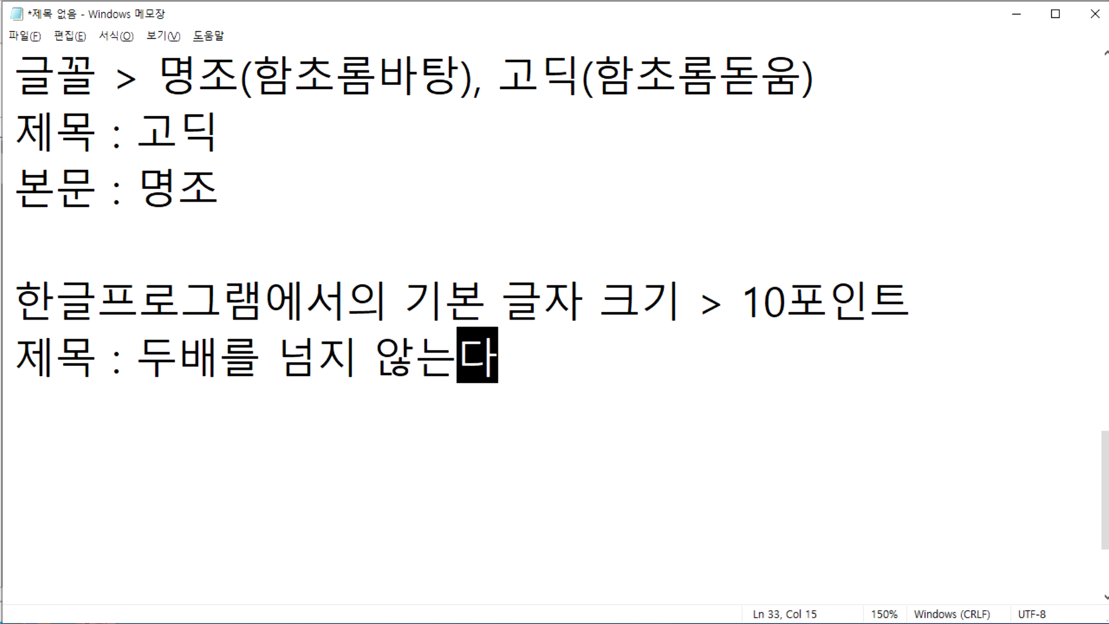
# Append the remark (20포인트를 넘으면 보기 싫다) to the end of the 제목 line.
pyautogui.write('(20포인ㅌ')
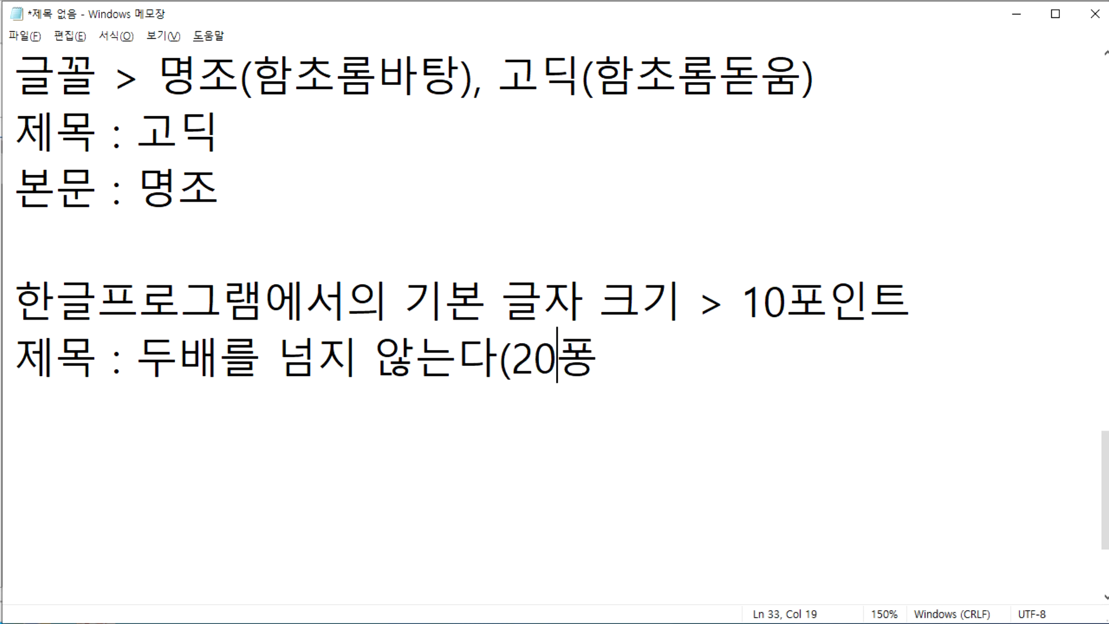
pyautogui.write('ㅡ를 넘으')
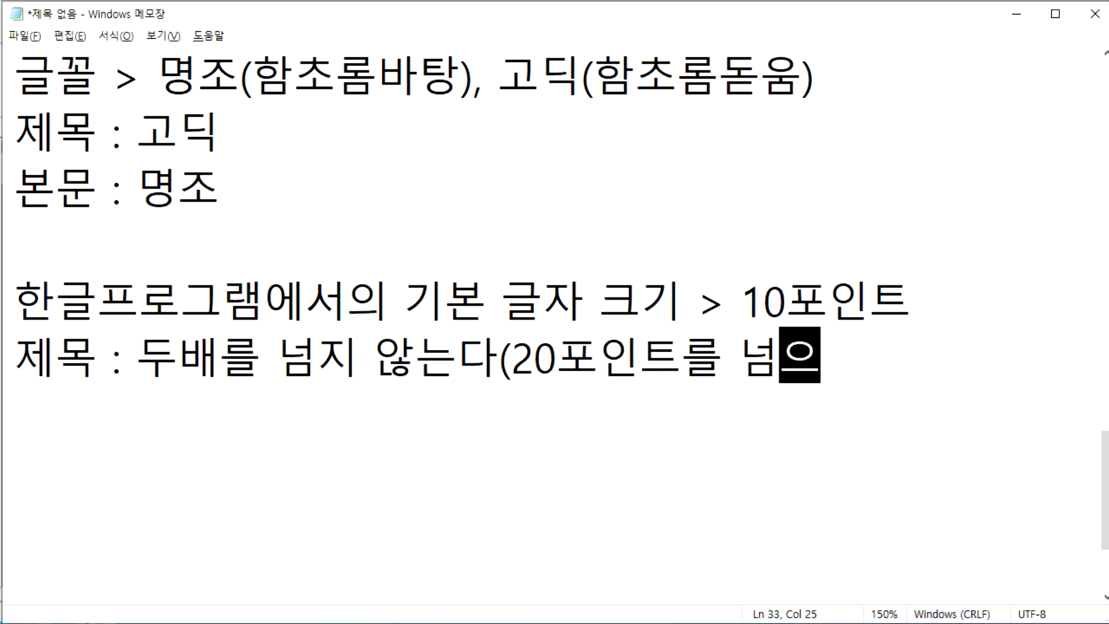
pyautogui.write('면 ')
pyautogui.write('보기 싫')
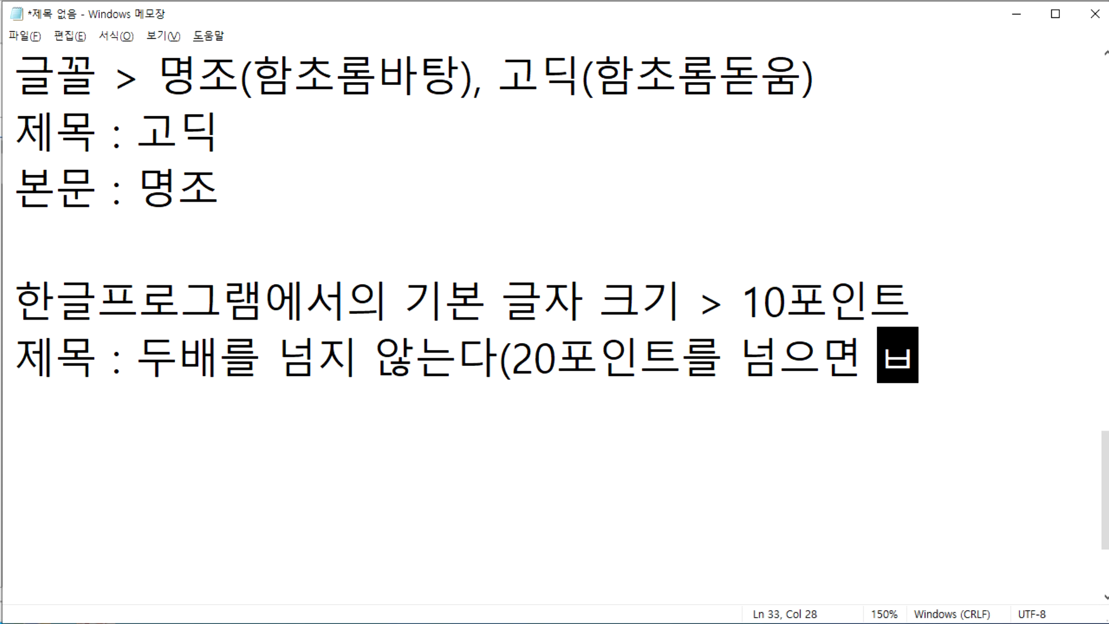
pyautogui.write('다)')
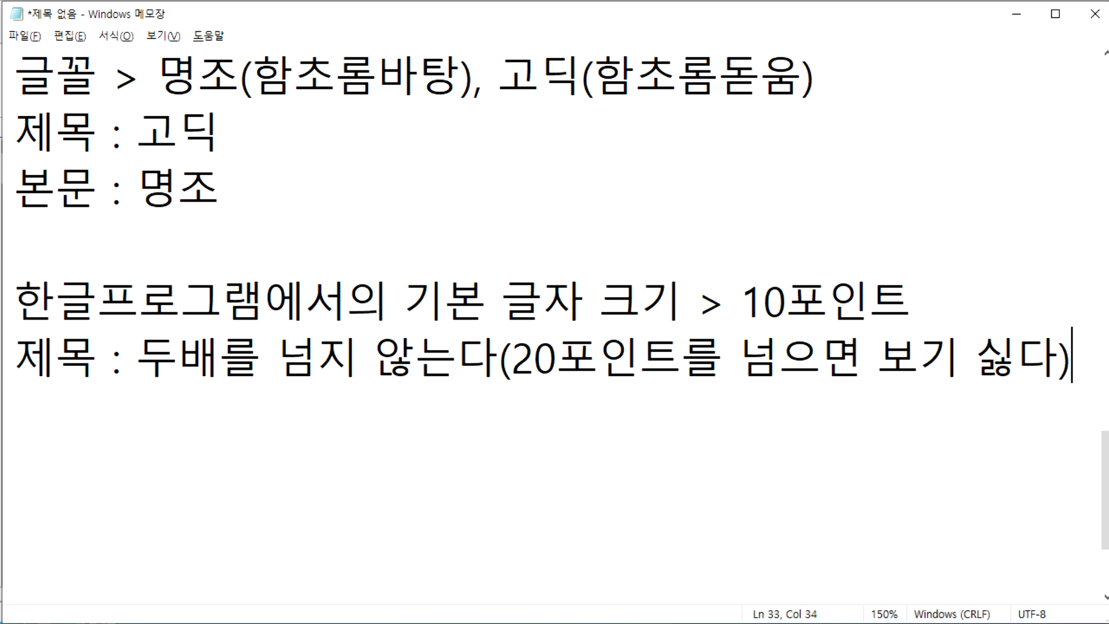
# Add the line 본문 : 기본 크기로 설정(10포인트) below the 제목 line.
pyautogui.press('Return')
pyautogui.write('본문 :')
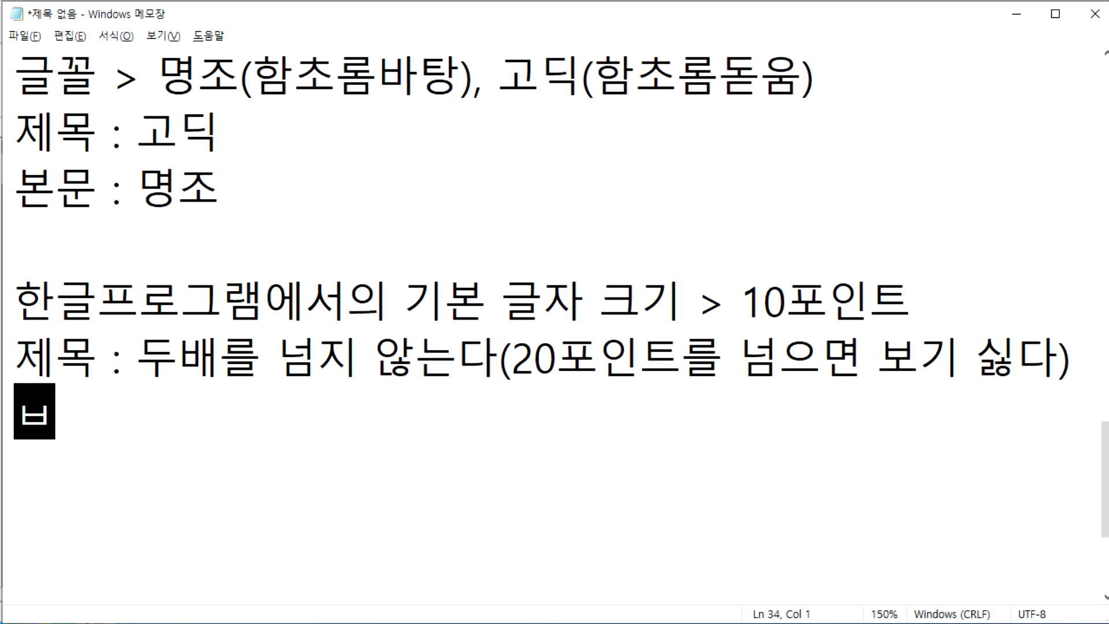
pyautogui.write(' 기본 크')
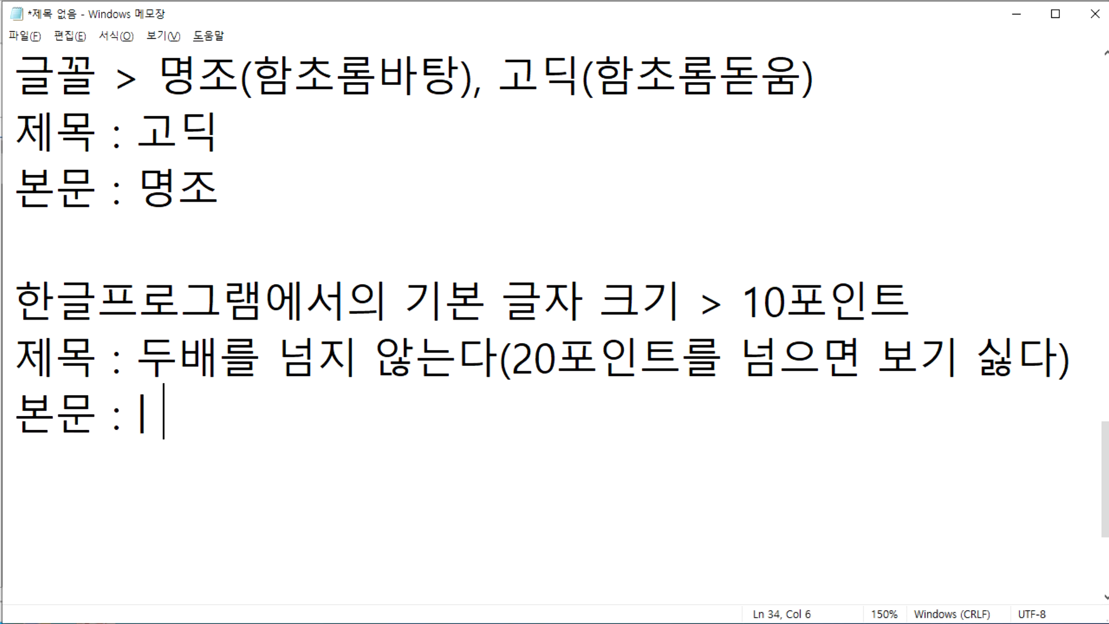
pyautogui.write('기로 설')
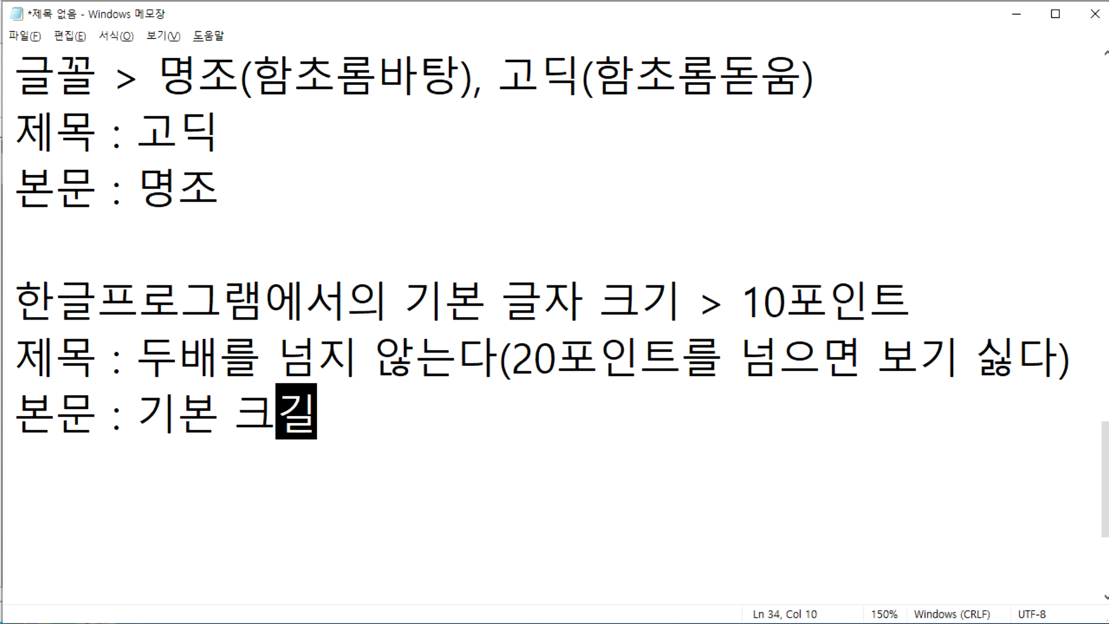
pyautogui.write('정')
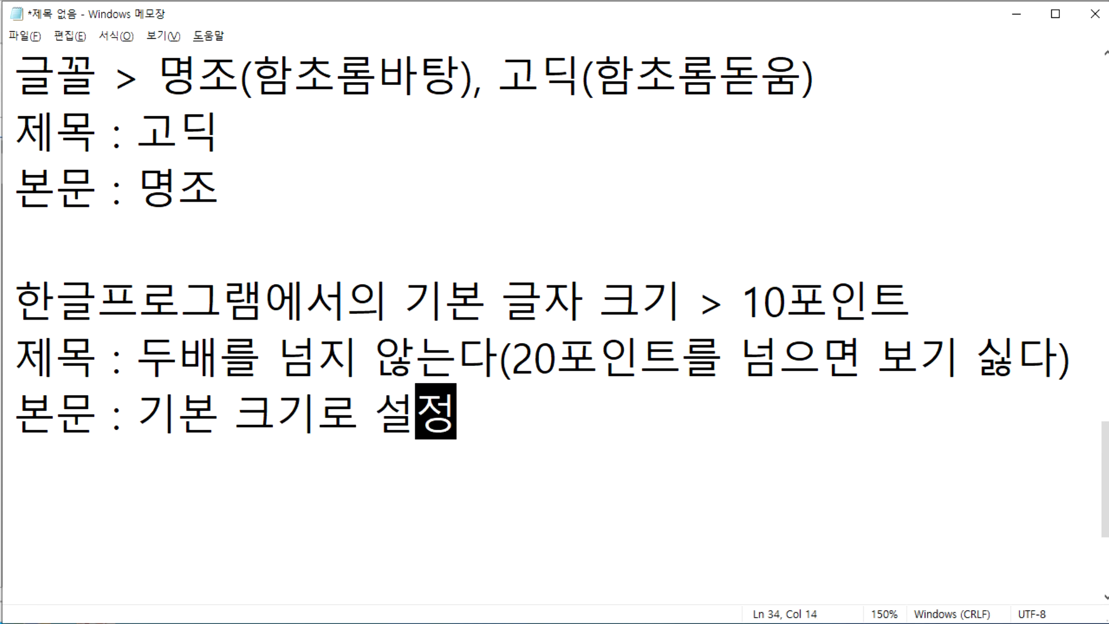
pyautogui.write('(10포인트)')
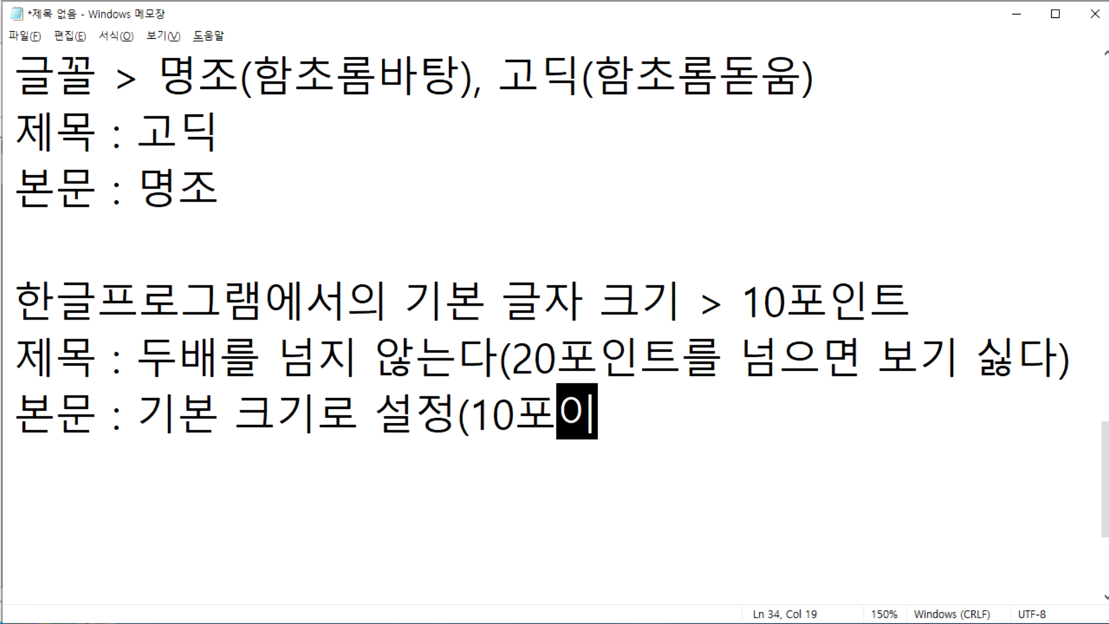
pyautogui.press('Return')
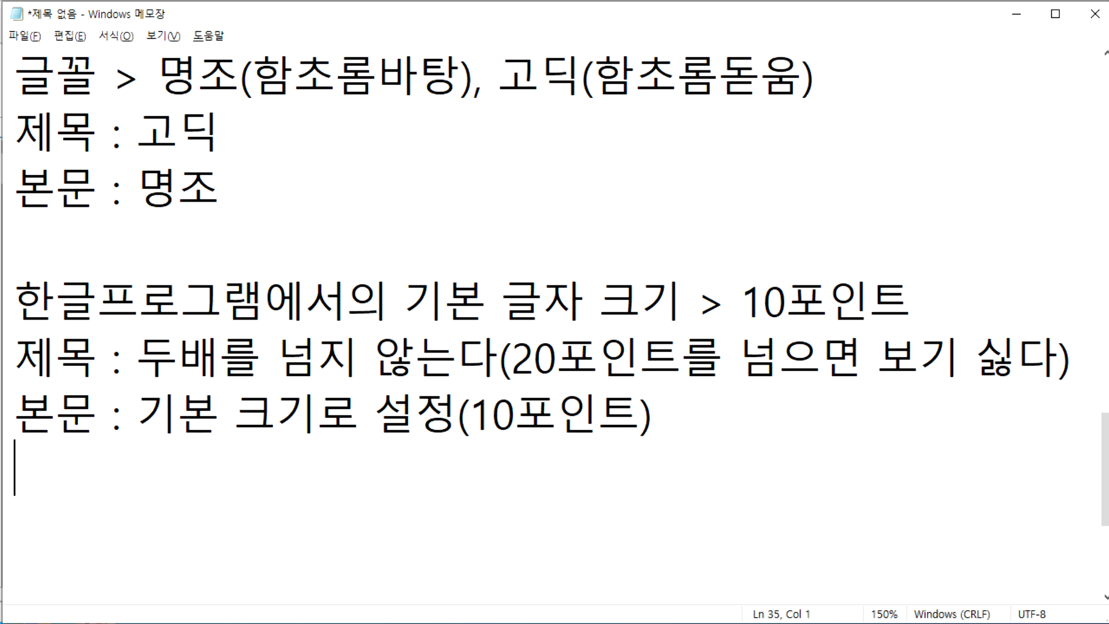
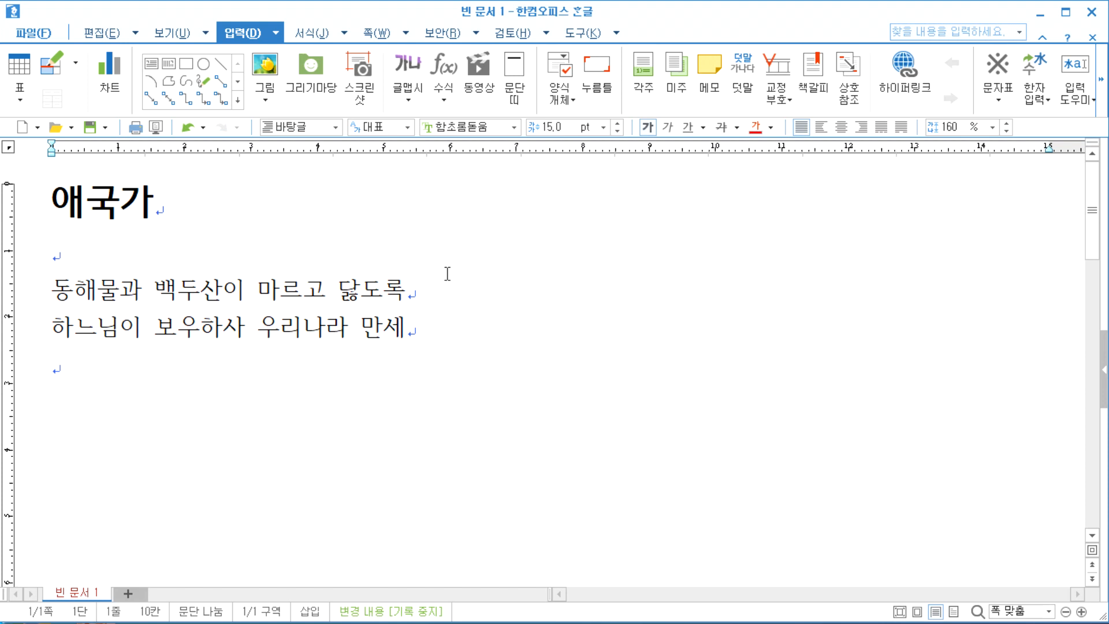
# In the Hangul document, center-align the title 애국가.
pyautogui.click(449, 299)
pyautogui.click(71, 247)
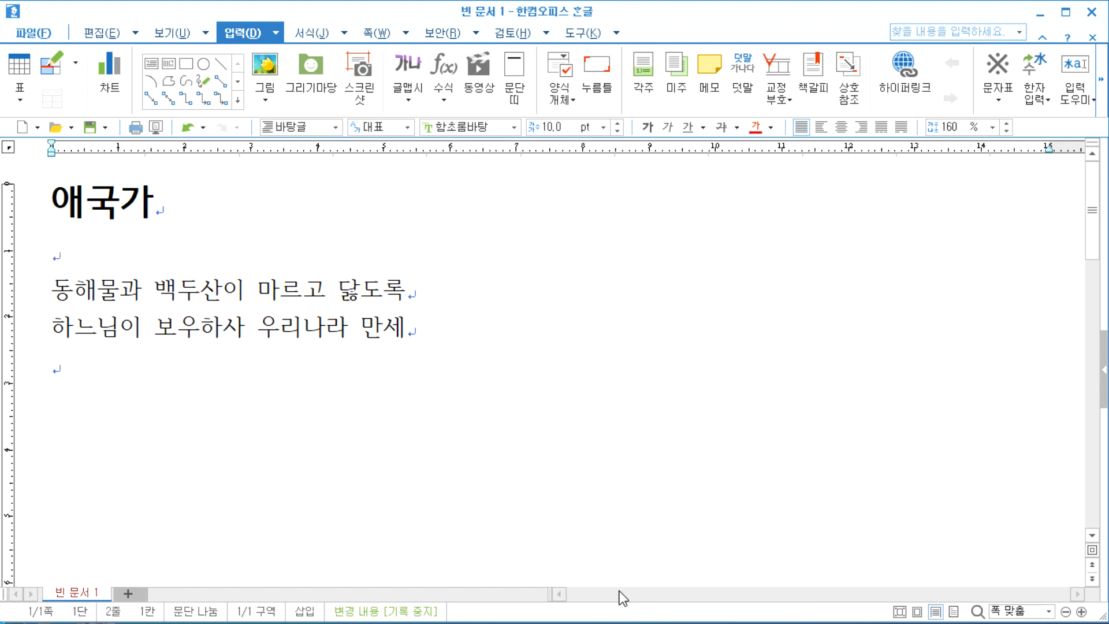
pyautogui.click(46, 195)
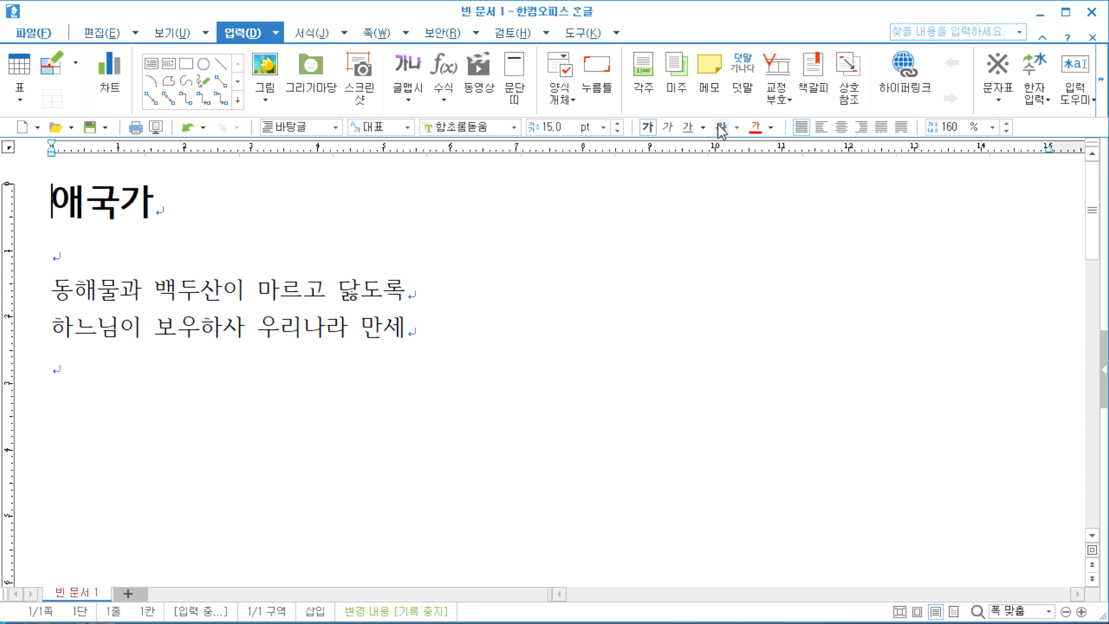
pyautogui.click(841, 130)
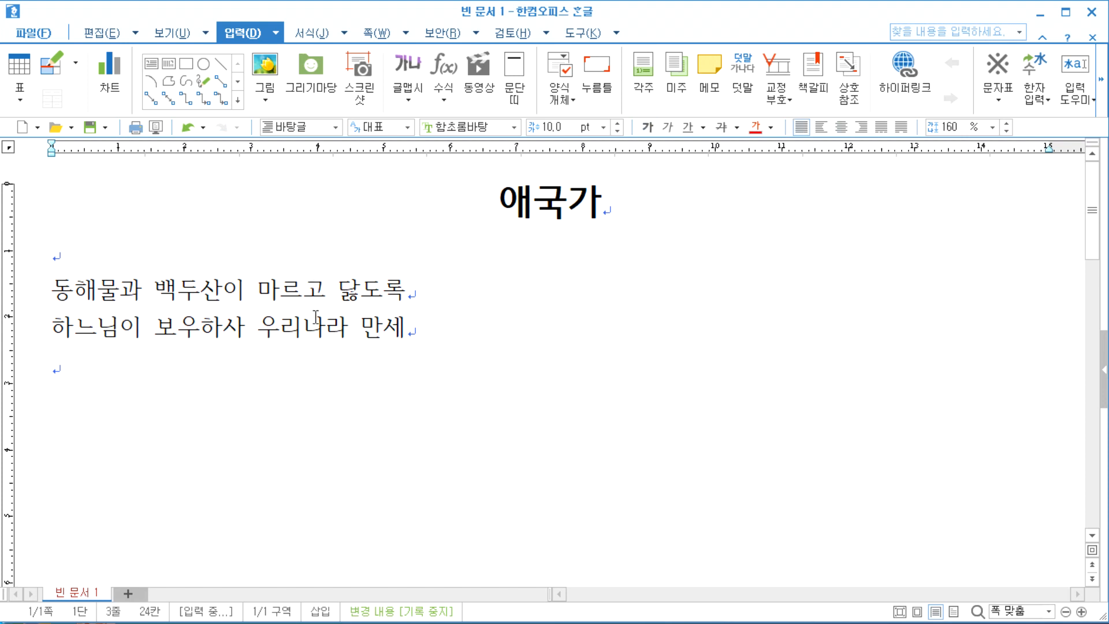
pyautogui.moveTo(326, 288); pyautogui.dragTo(326, 334)
pyautogui.click(536, 216)
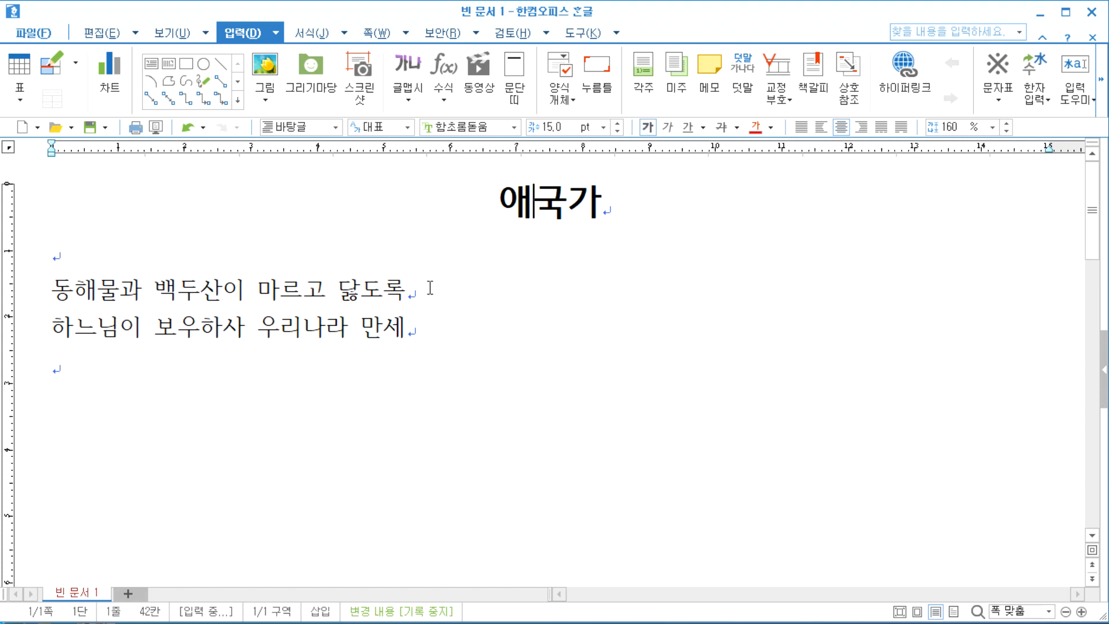
# Join the two lyric lines under the title and append 무궁화 삼천리 화려강산 대한사람 대한으로 길이보전하세 남산위에.
pyautogui.click(457, 291)
pyautogui.press('Delete')
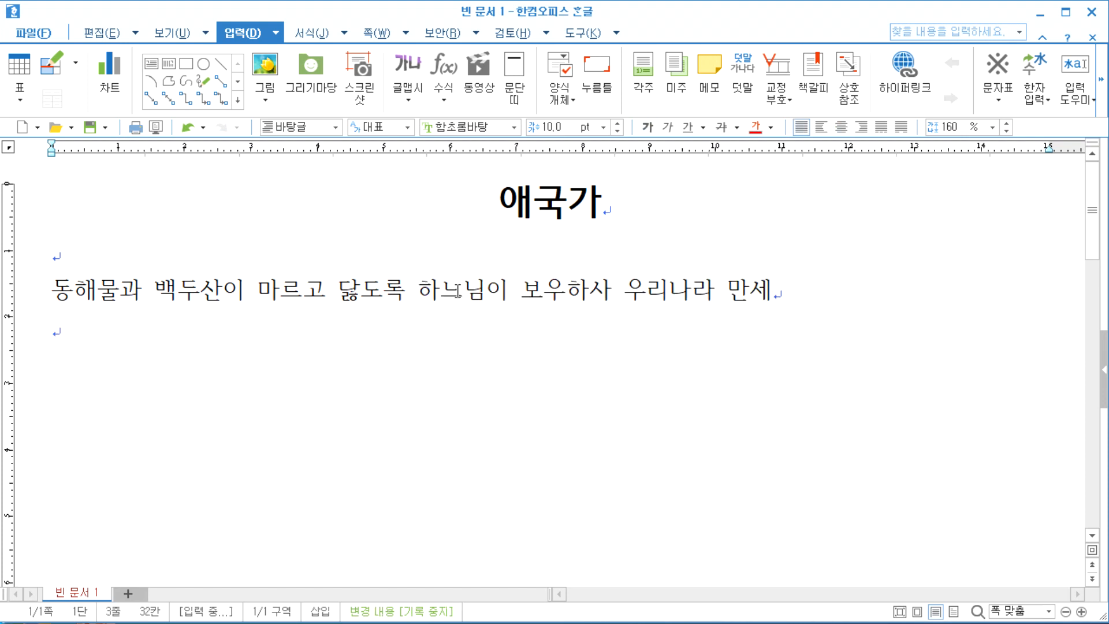
pyautogui.press('End')
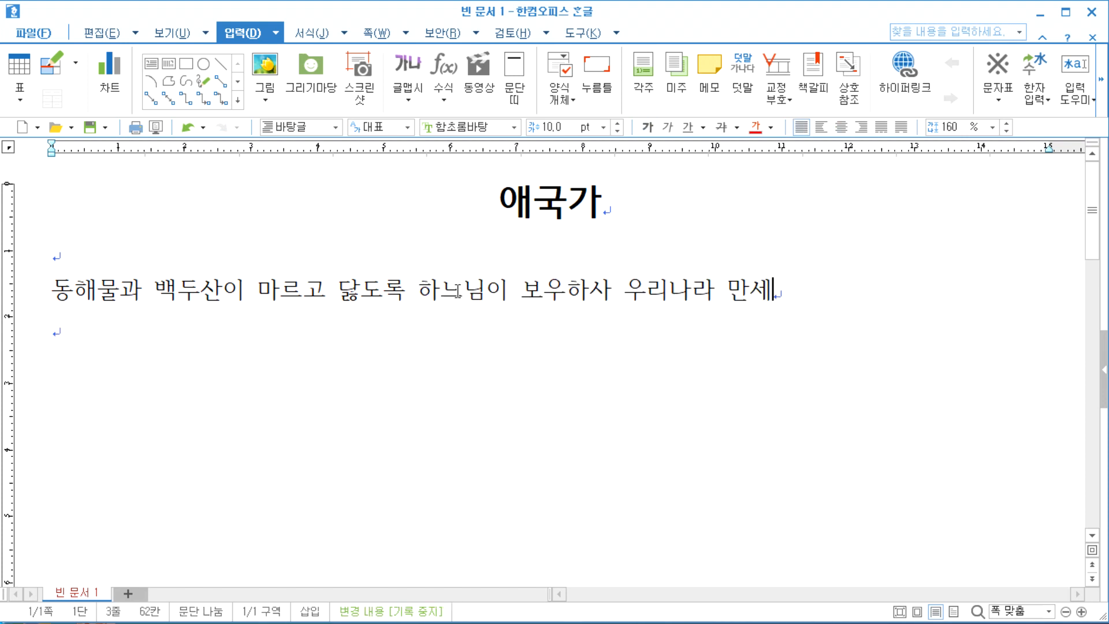
pyautogui.write('무궁')
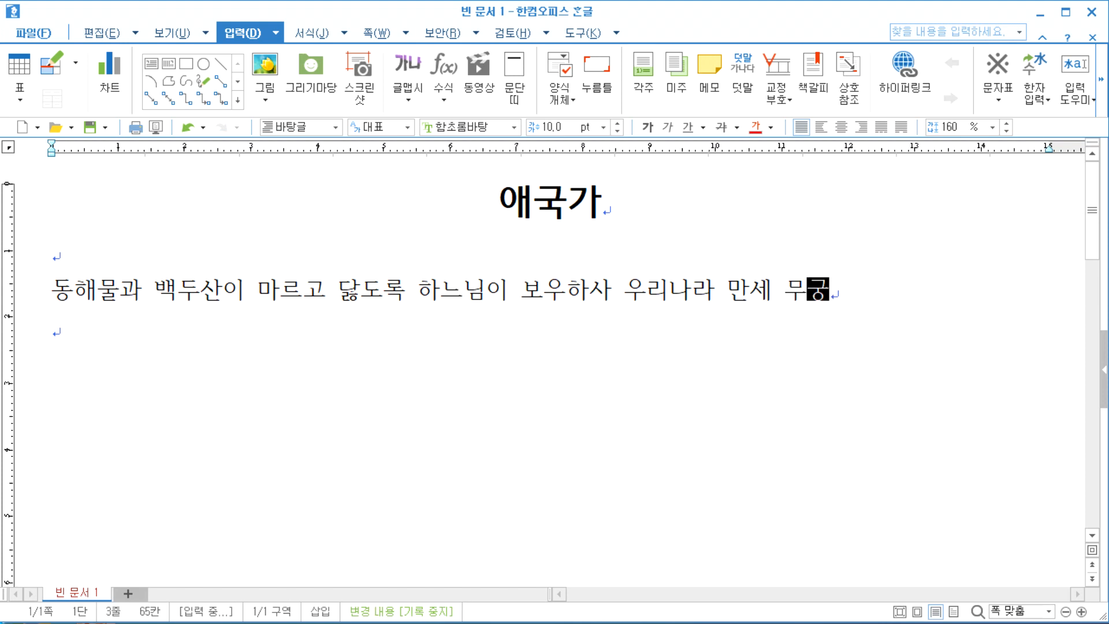
pyautogui.write('화 삼천리')
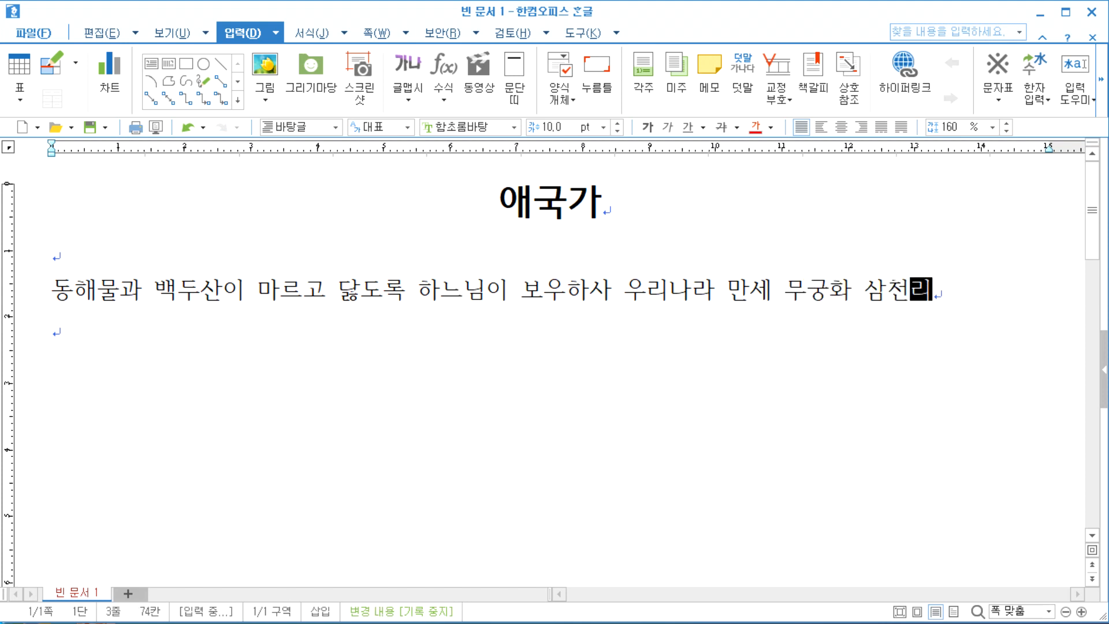
pyautogui.write(' 호화려강산 대한')
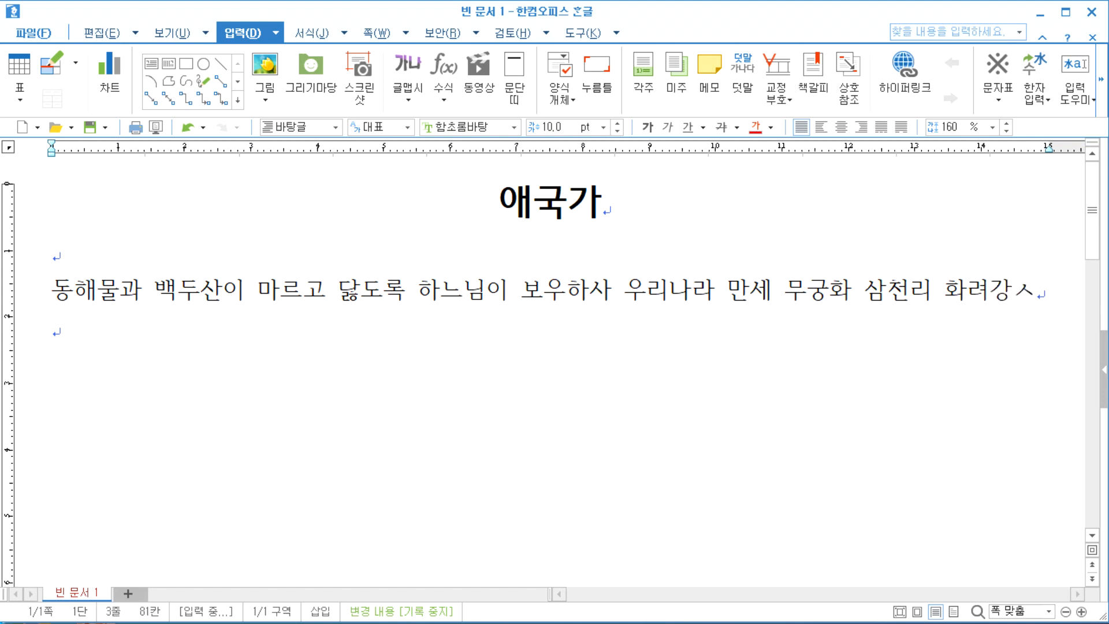
pyautogui.write('사람 대')
pyautogui.write('한으로 길이')
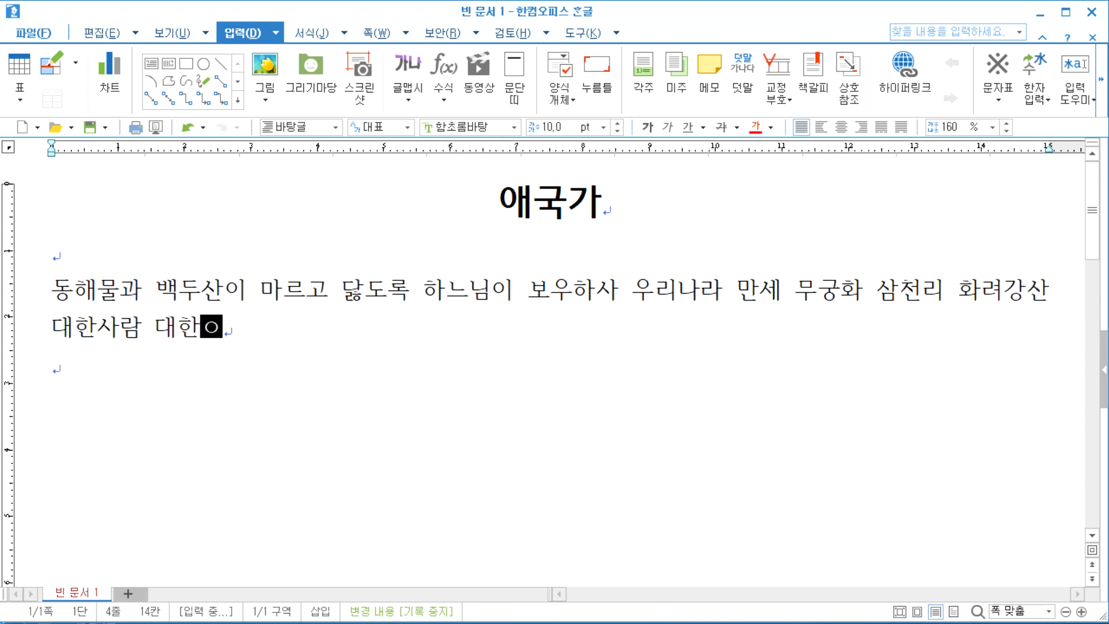
pyautogui.write('보전하세 ')
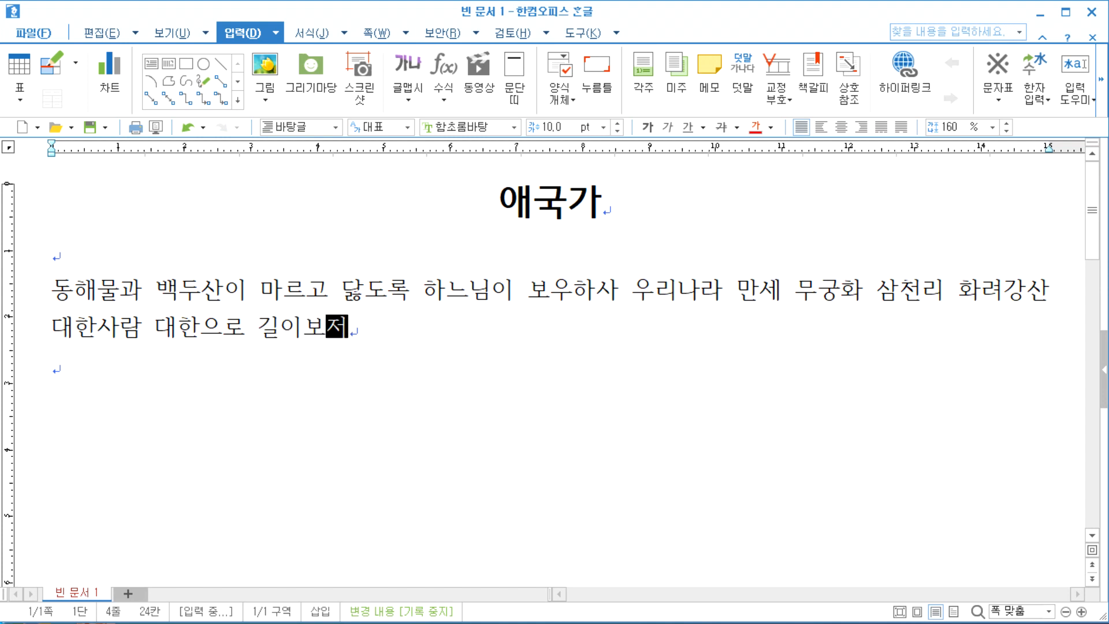
pyautogui.write('남산위')
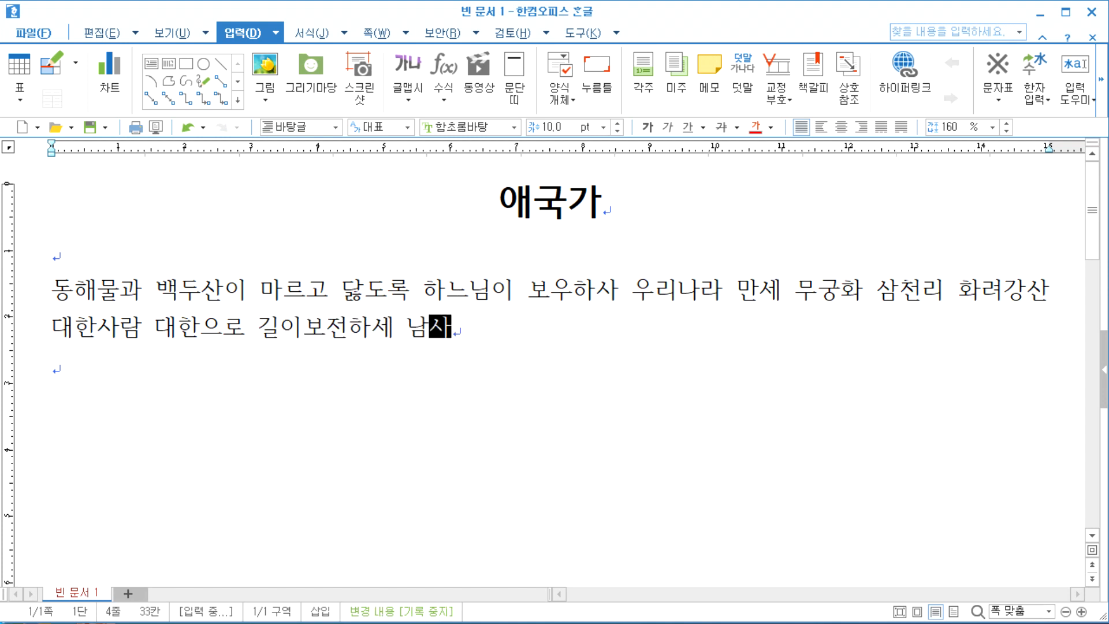
pyautogui.write('에')
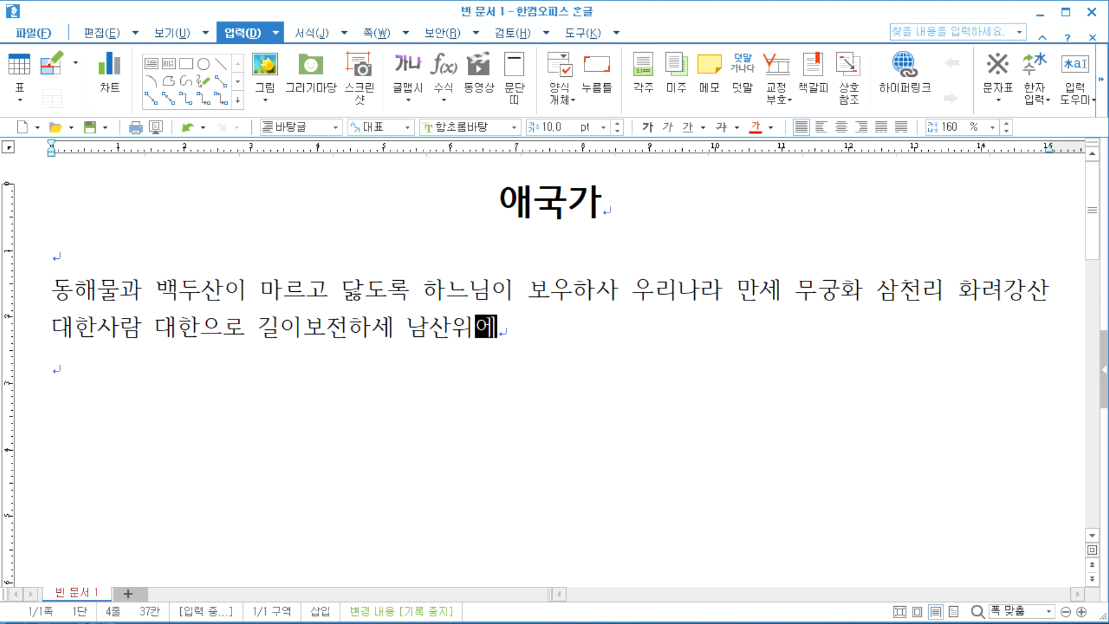
# Try justified and right alignment on the title 애국가, returning it to center alignment.
pyautogui.click(627, 191)
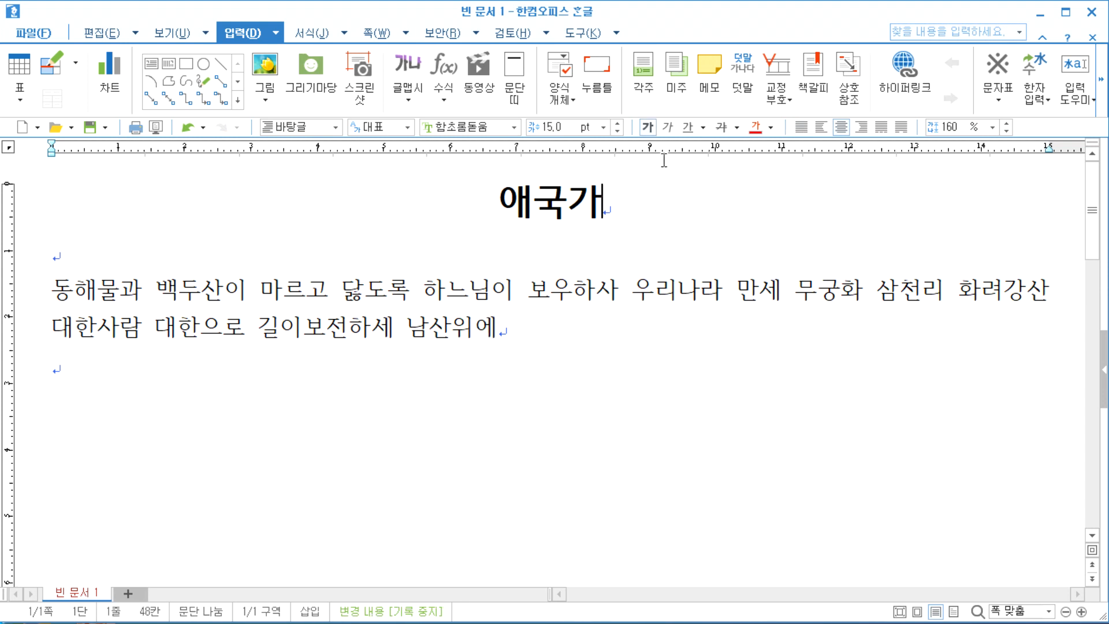
pyautogui.click(801, 127)
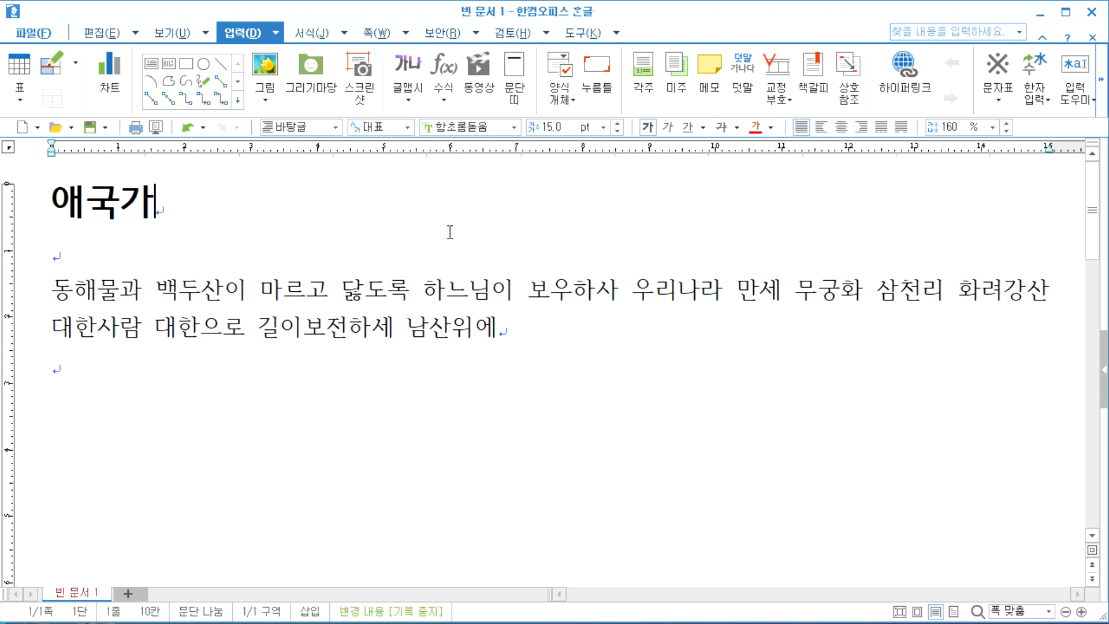
pyautogui.click(841, 127)
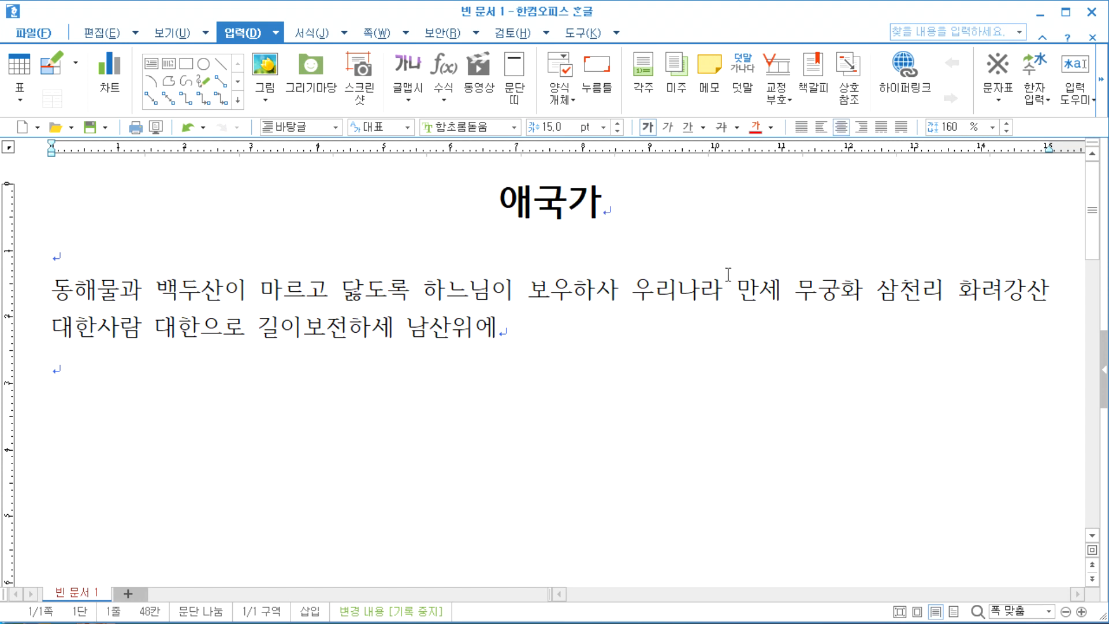
pyautogui.click(607, 350)
pyautogui.moveTo(668, 240); pyautogui.dragTo(467, 208)
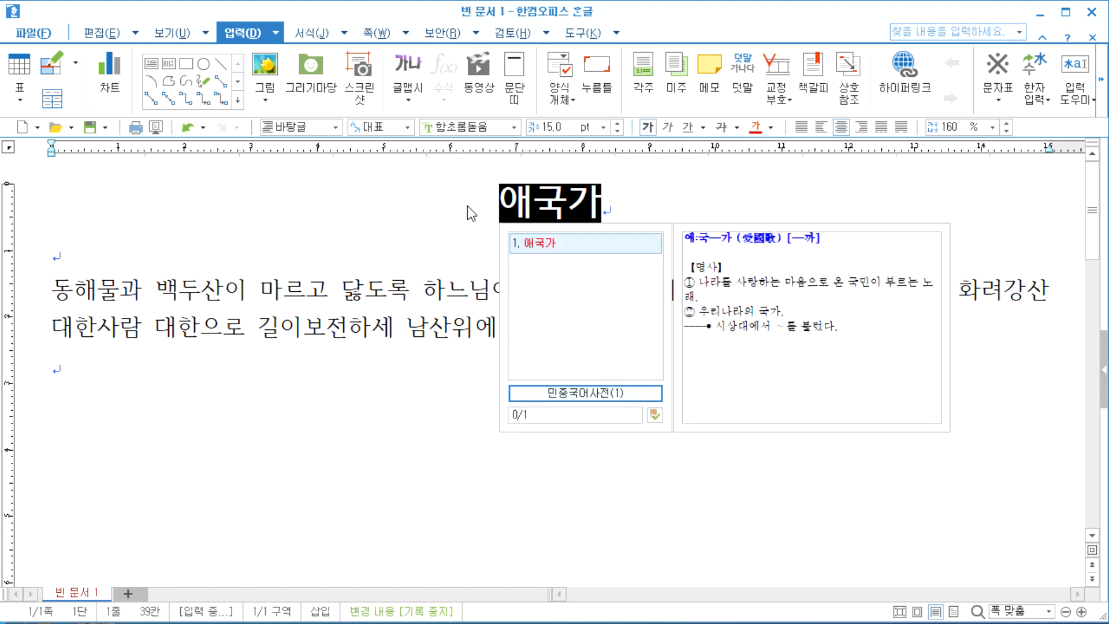
pyautogui.click(611, 208)
pyautogui.moveTo(501, 201); pyautogui.dragTo(602, 200)
pyautogui.click(548, 199)
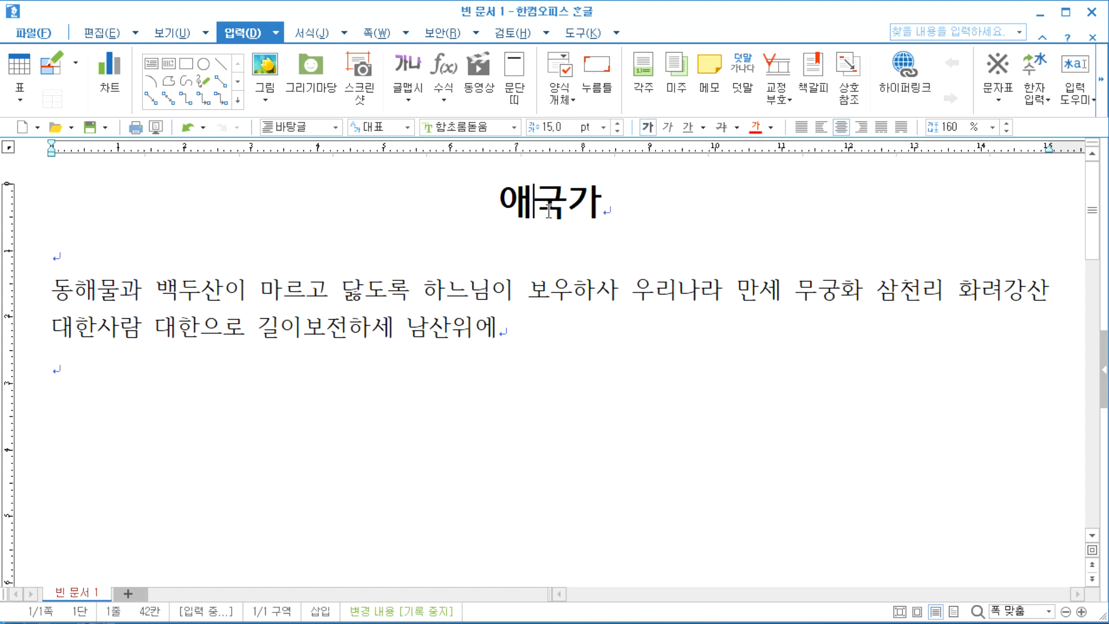
pyautogui.click(860, 128)
pyautogui.click(841, 128)
pyautogui.moveTo(651, 224); pyautogui.dragTo(488, 210)
pyautogui.press('F9')
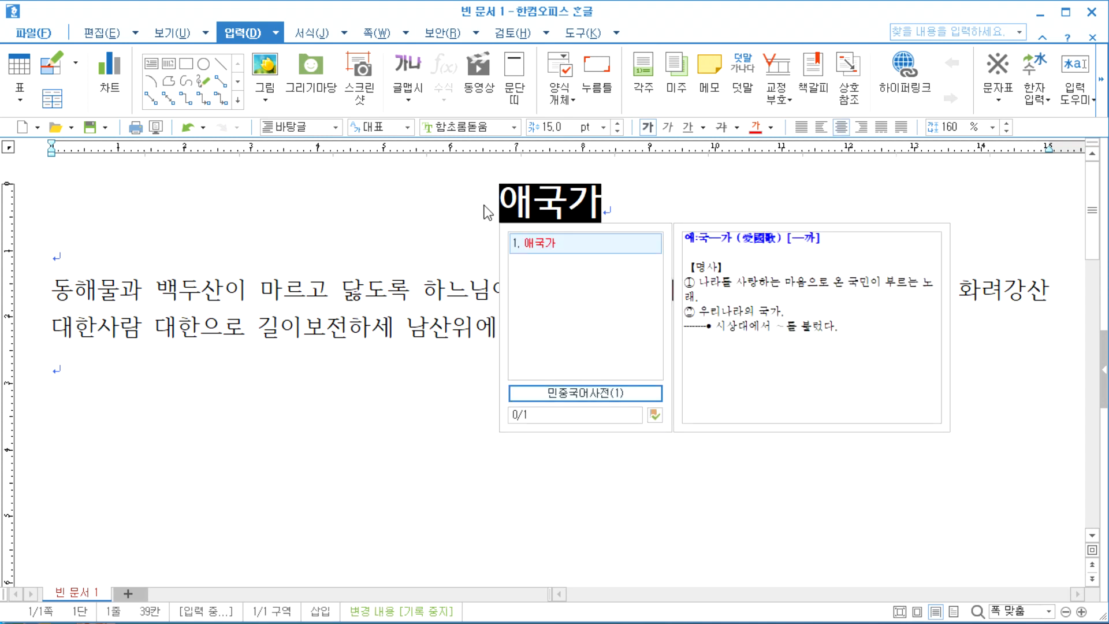
pyautogui.click(560, 324)
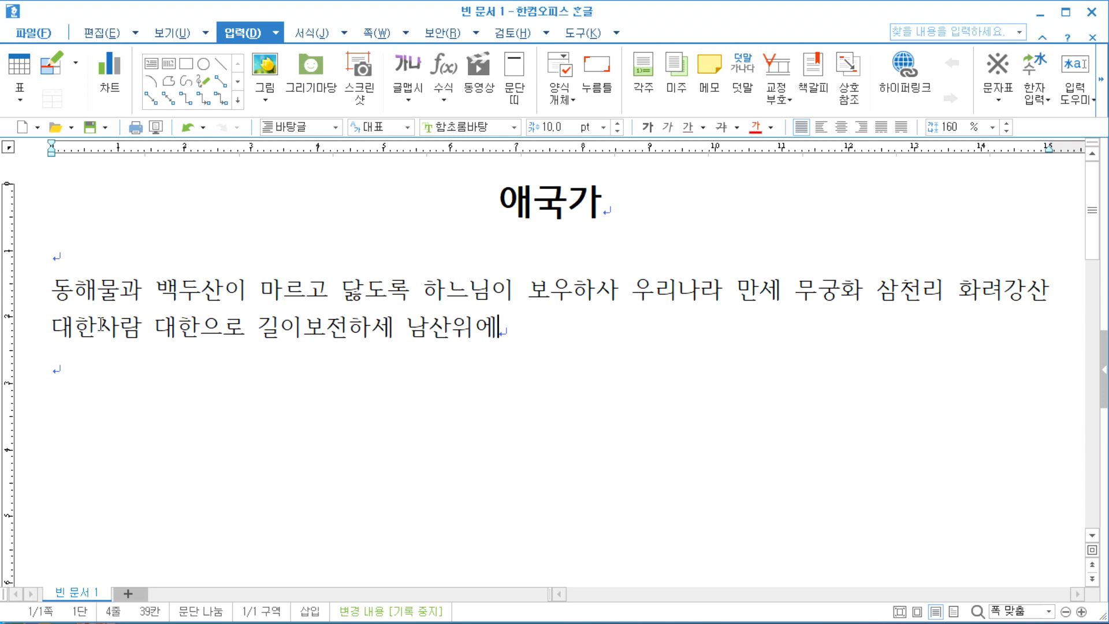
pyautogui.moveTo(456, 203); pyautogui.dragTo(678, 204)
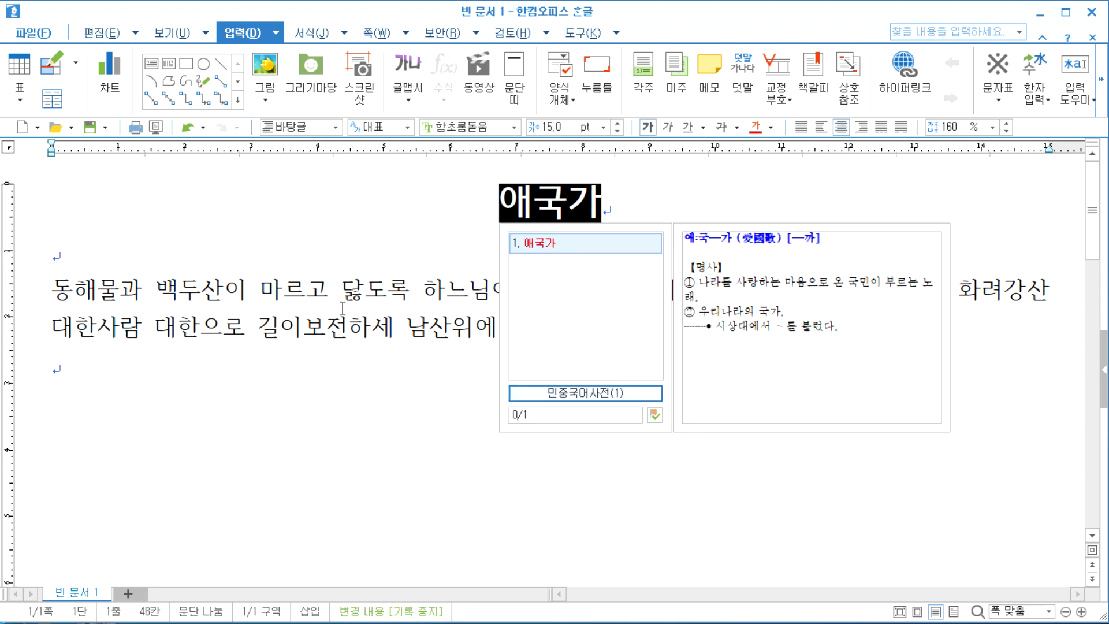
pyautogui.click(55, 296)
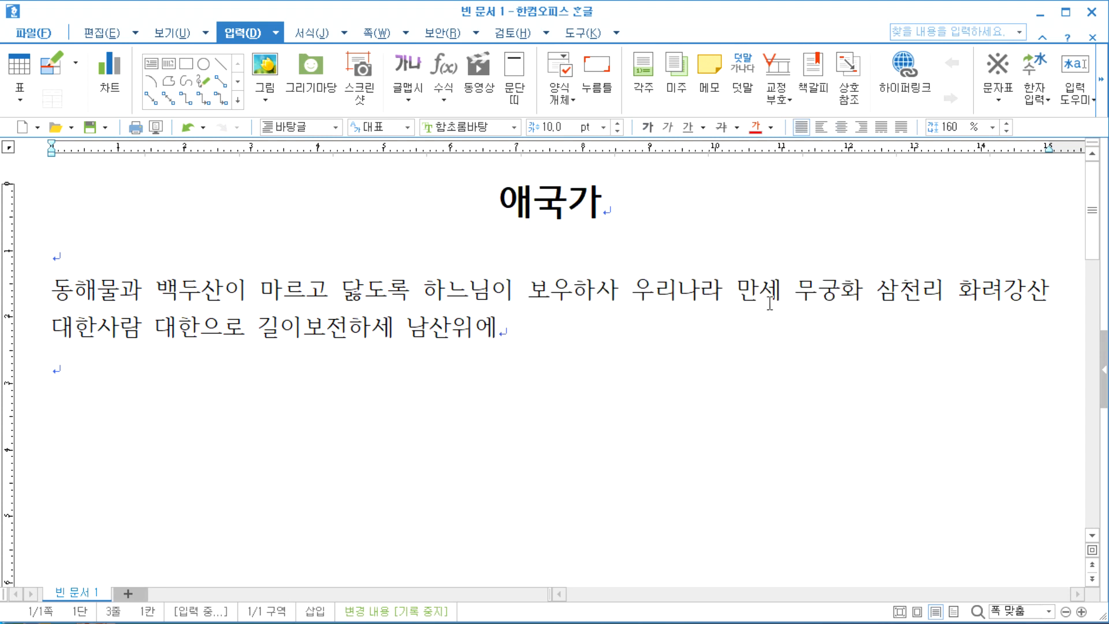
# Break the lyrics after 만세 so that the second line starts directly with 무궁화, without a leading space.
pyautogui.click(785, 291)
pyautogui.press('Return')
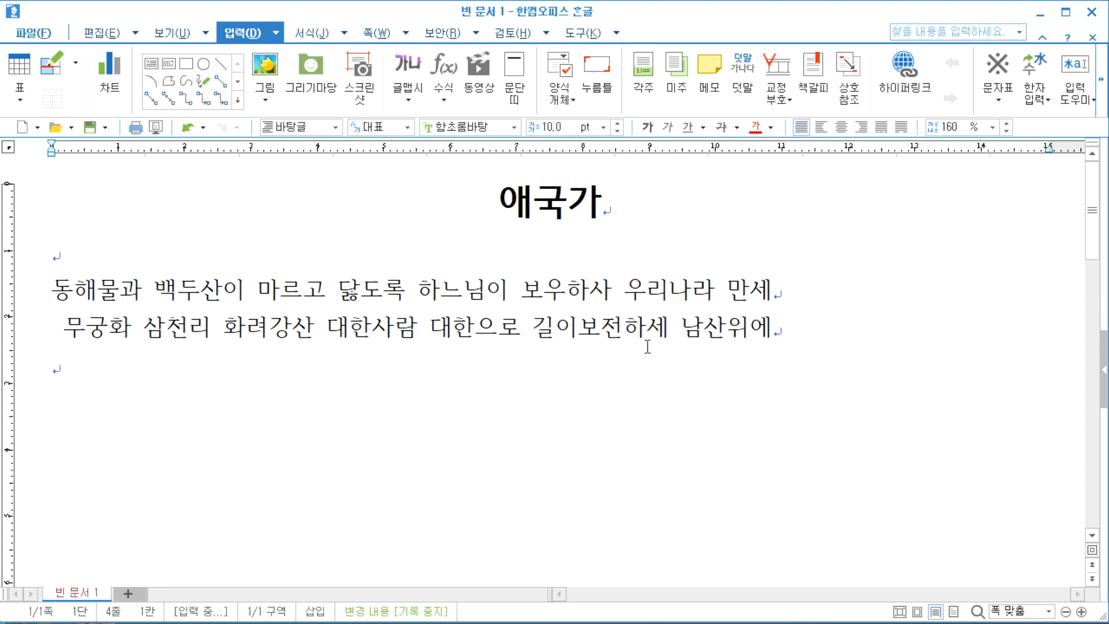
pyautogui.press('Delete')
# Remove the trailing words 남산위에 after 길이보전하세 at the end of the lyrics.
pyautogui.click(655, 327)
pyautogui.press('Return')
pyautogui.press('Delete')
pyautogui.press('Delete')
pyautogui.press('Delete')
pyautogui.press('Delete')
pyautogui.press('Delete')
pyautogui.press('Delete')
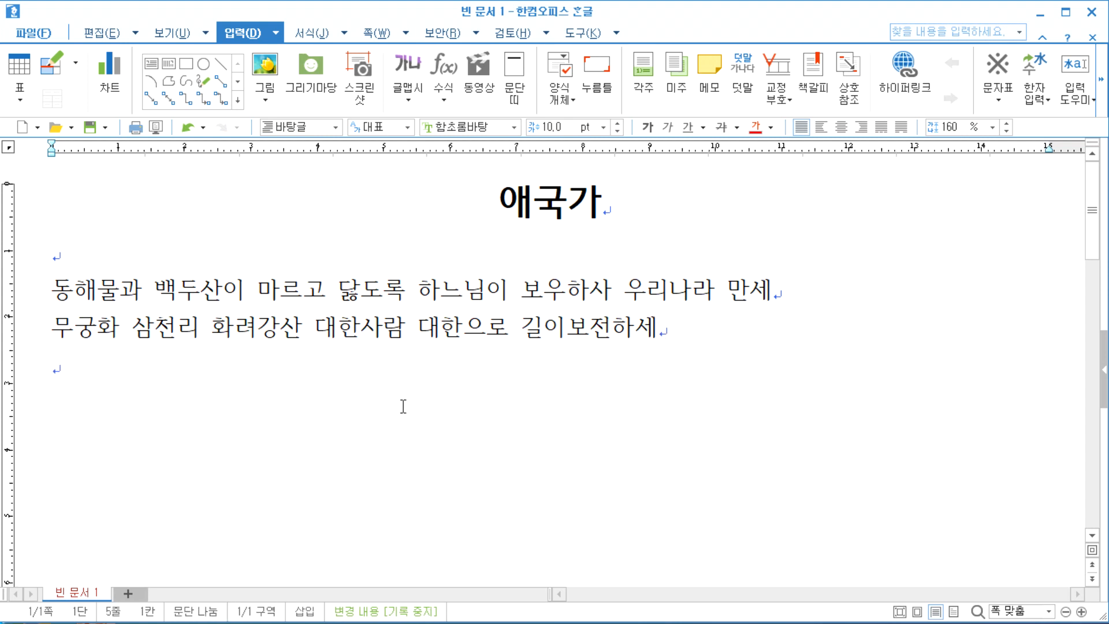
pyautogui.moveTo(51, 330); pyautogui.dragTo(611, 340)
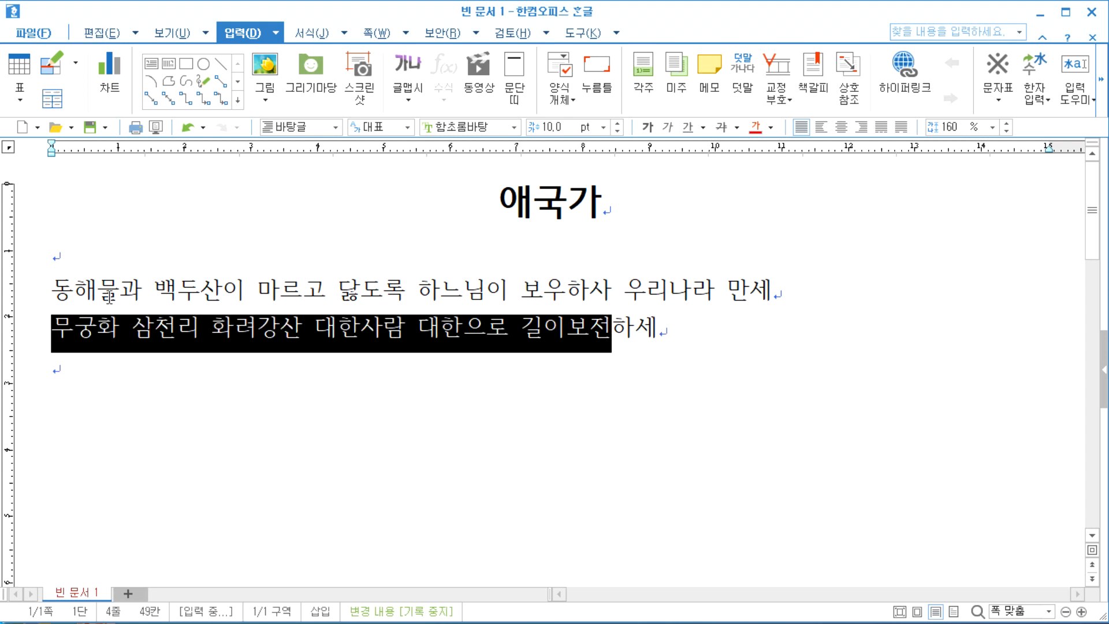
pyautogui.moveTo(69, 288); pyautogui.dragTo(254, 294)
pyautogui.click(115, 355)
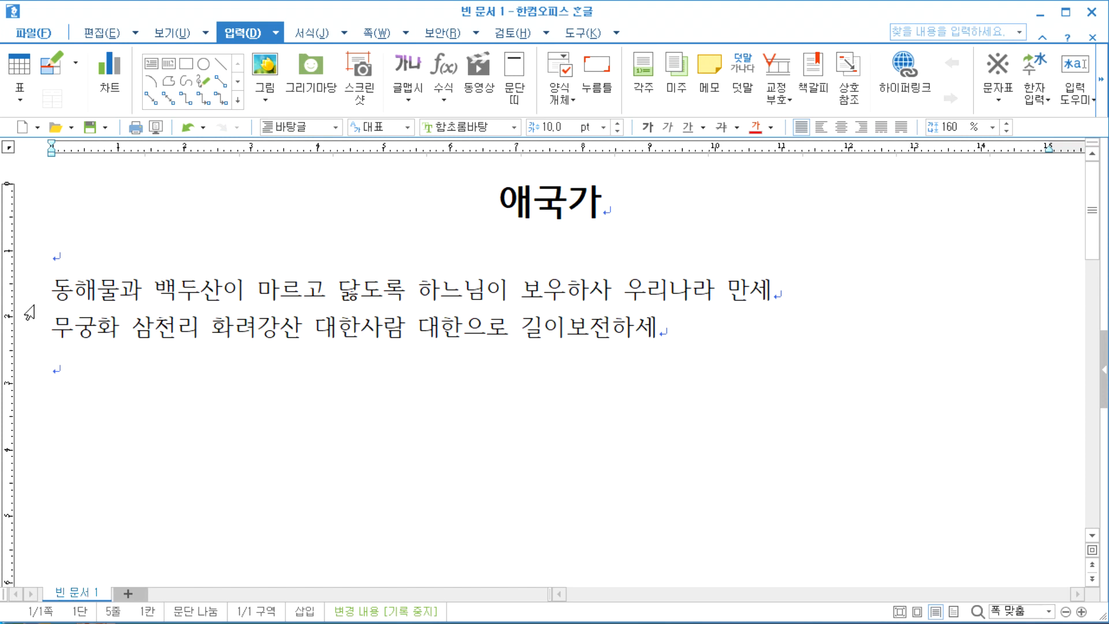
# Label the first lyric line 1절 and add the lines 2절, 3절 and 4절 below the lyrics.
pyautogui.click(52, 292)
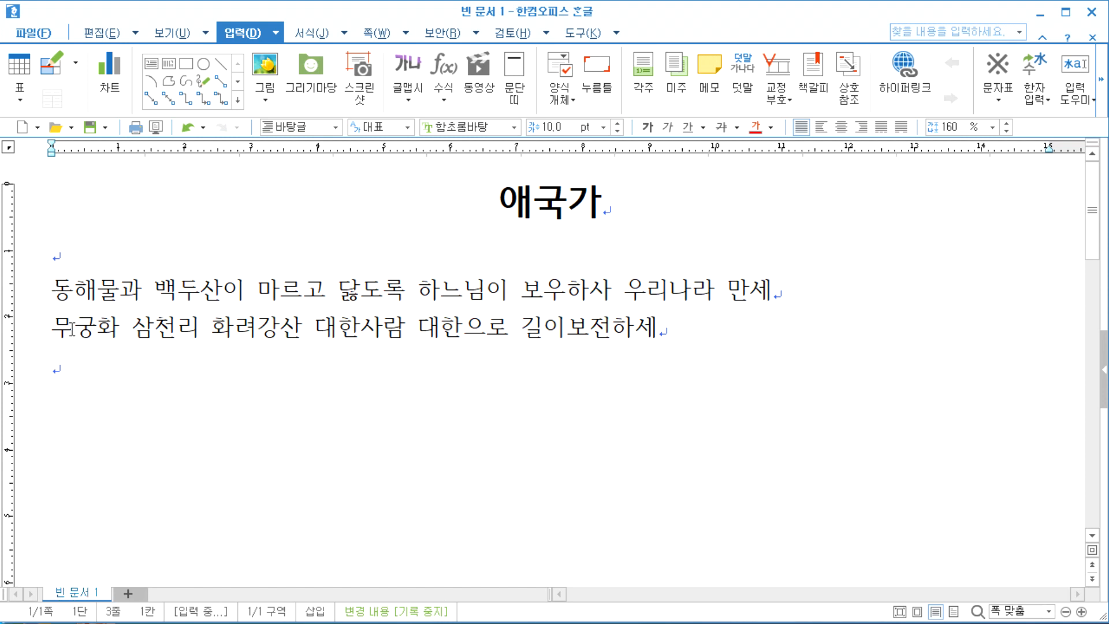
pyautogui.write('1절')
pyautogui.press('Down')
pyautogui.press('Down')
pyautogui.write('2절')
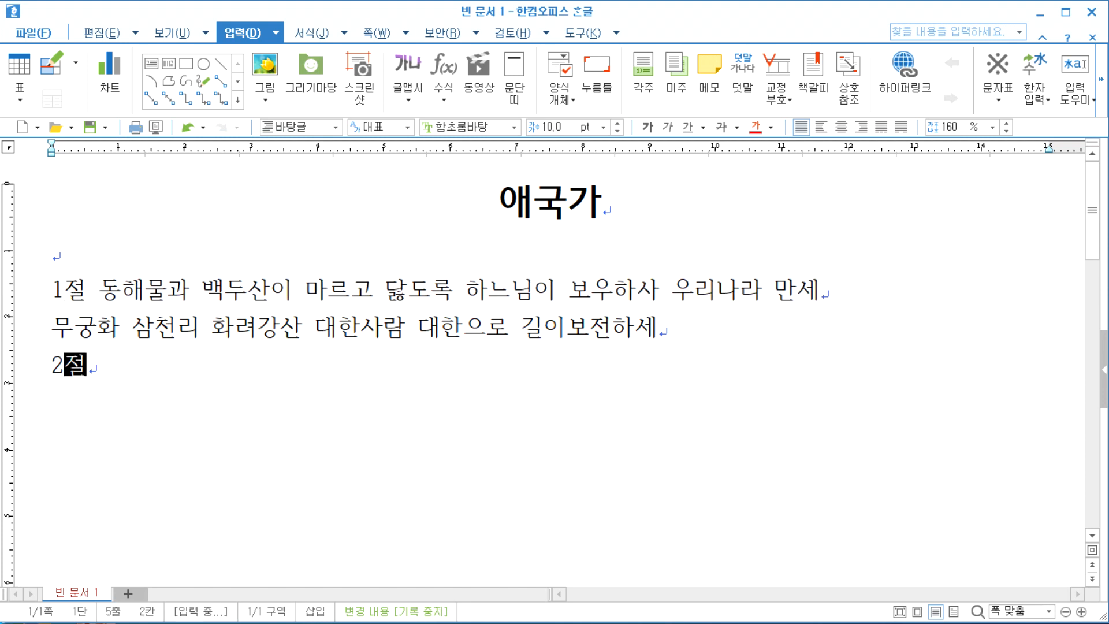
pyautogui.press('Return')
pyautogui.write('3')
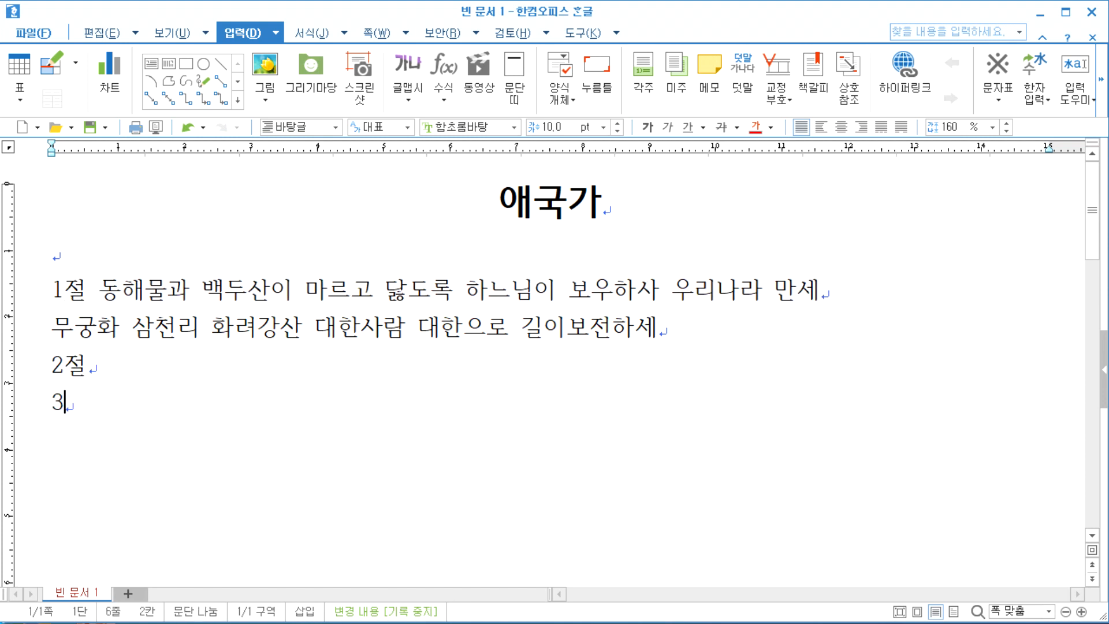
pyautogui.write('절')
pyautogui.press('Return')
pyautogui.write('4절')
pyautogui.press('Return')
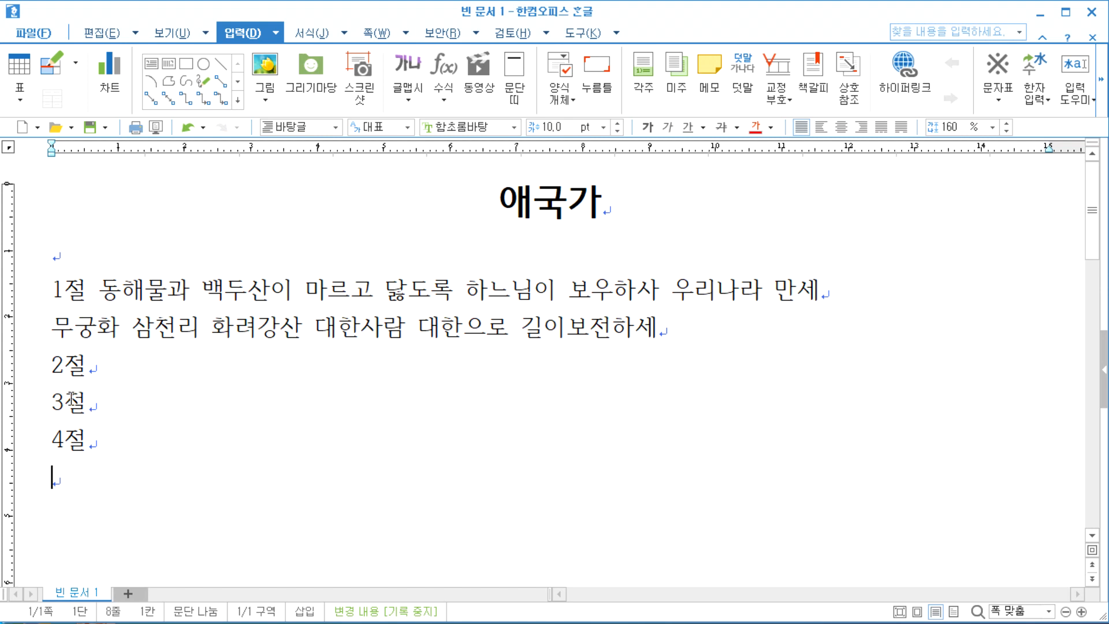
# Select the chorus line beginning with 무궁화 and examine the copy commands offered for it.
pyautogui.click(33, 335)
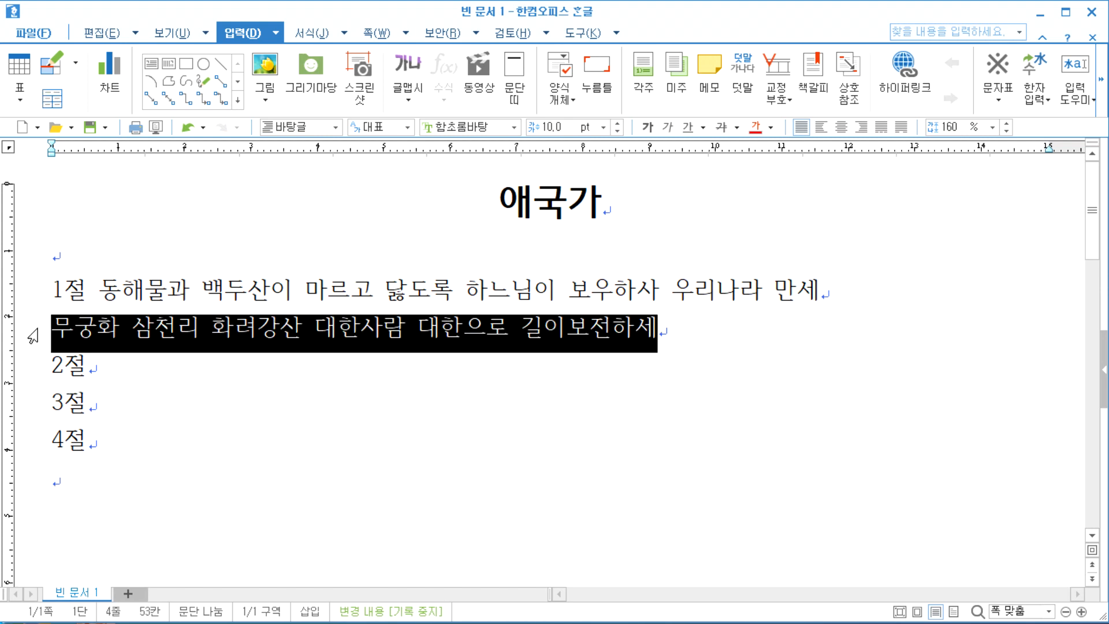
pyautogui.click(58, 335)
pyautogui.moveTo(44, 334); pyautogui.dragTo(203, 322)
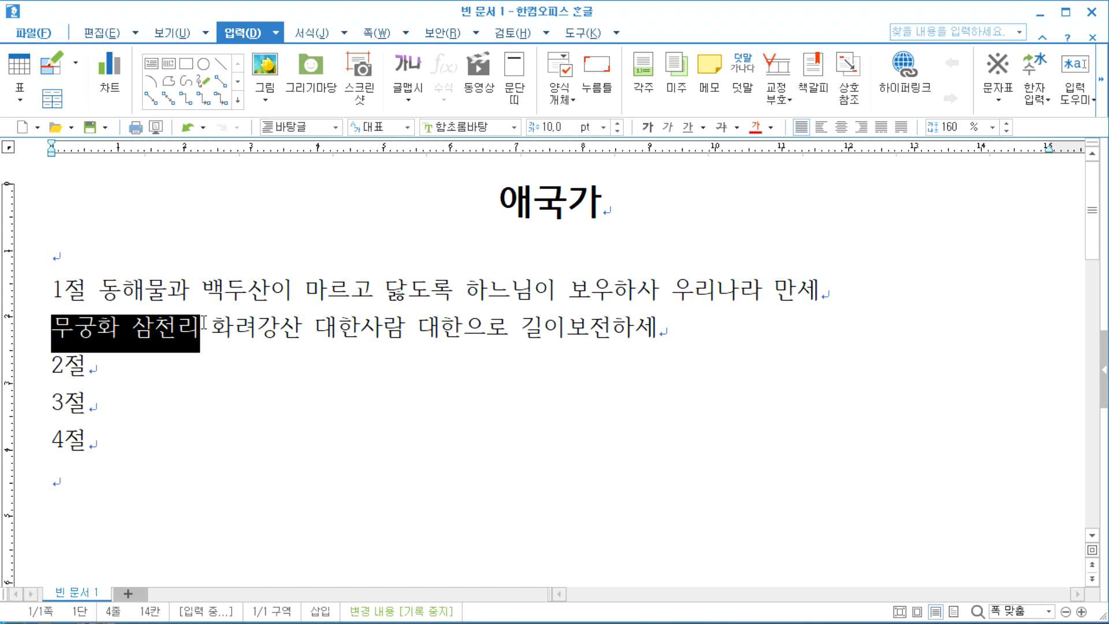
pyautogui.click(120, 336)
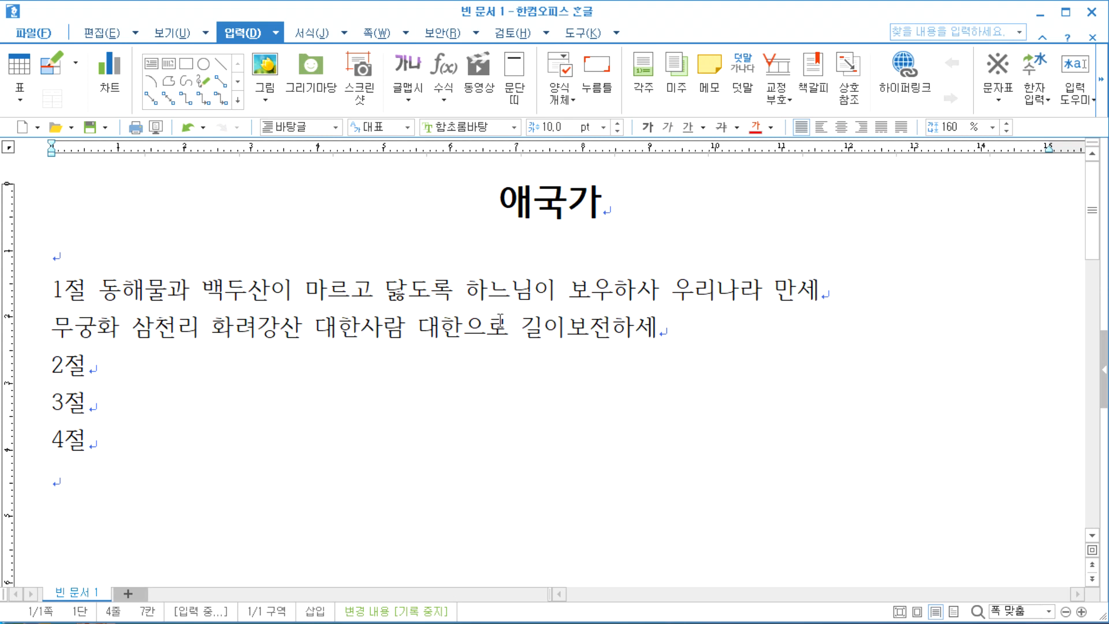
pyautogui.moveTo(668, 333)
pyautogui.mouseDown()
pyautogui.moveTo(53, 338)
pyautogui.moveTo(667, 324)
pyautogui.mouseUp()
pyautogui.click(105, 403)
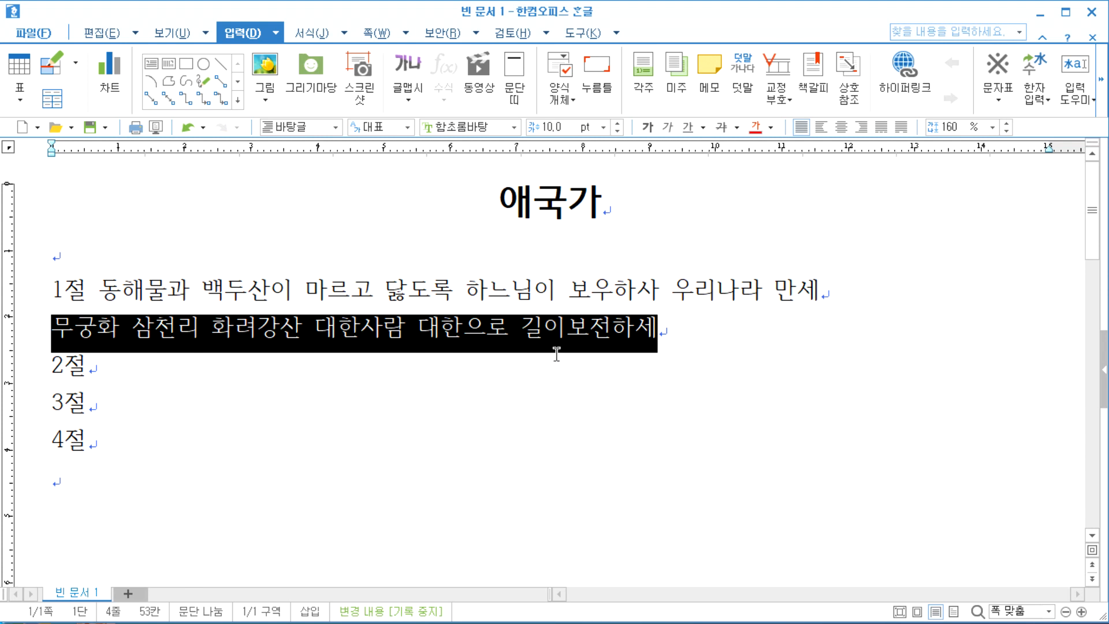
pyautogui.click(101, 36)
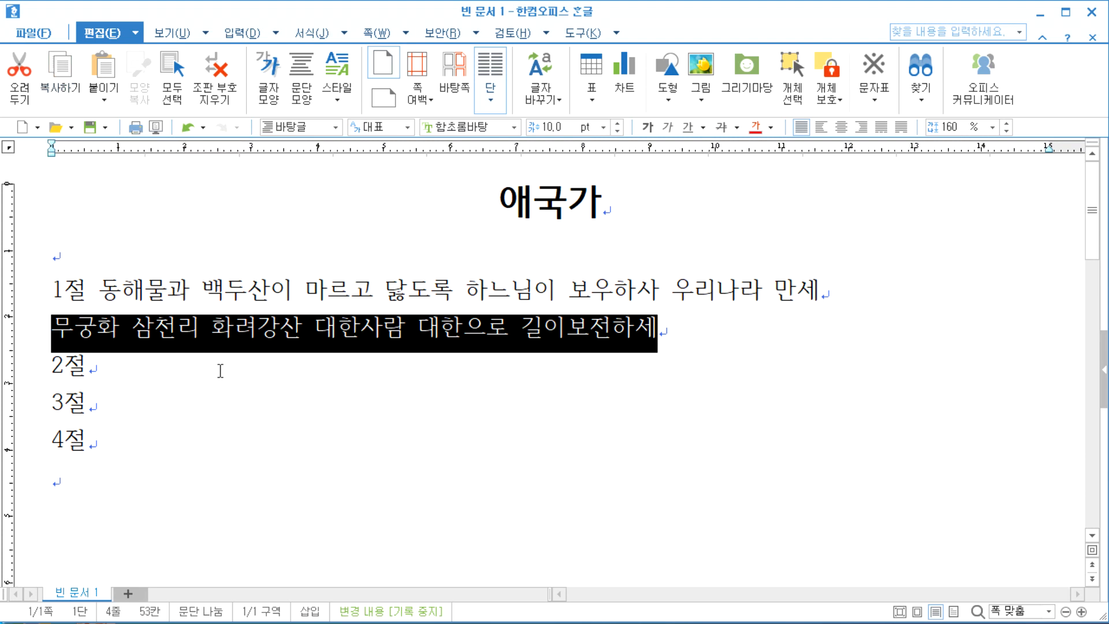
pyautogui.rightClick(283, 335)
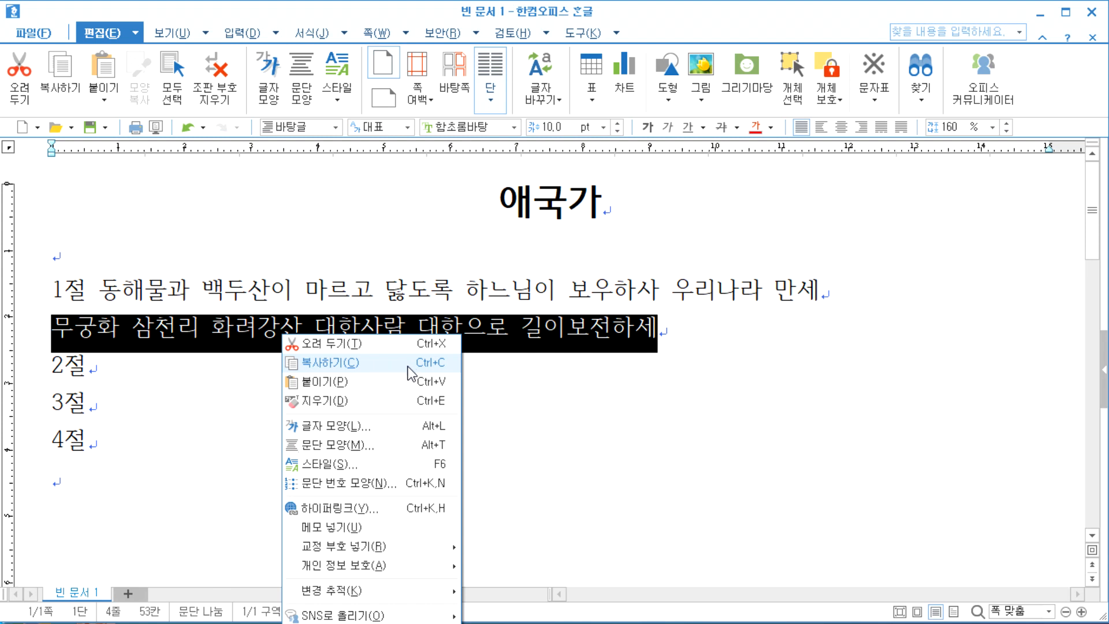
pyautogui.click(606, 331)
pyautogui.click(611, 330)
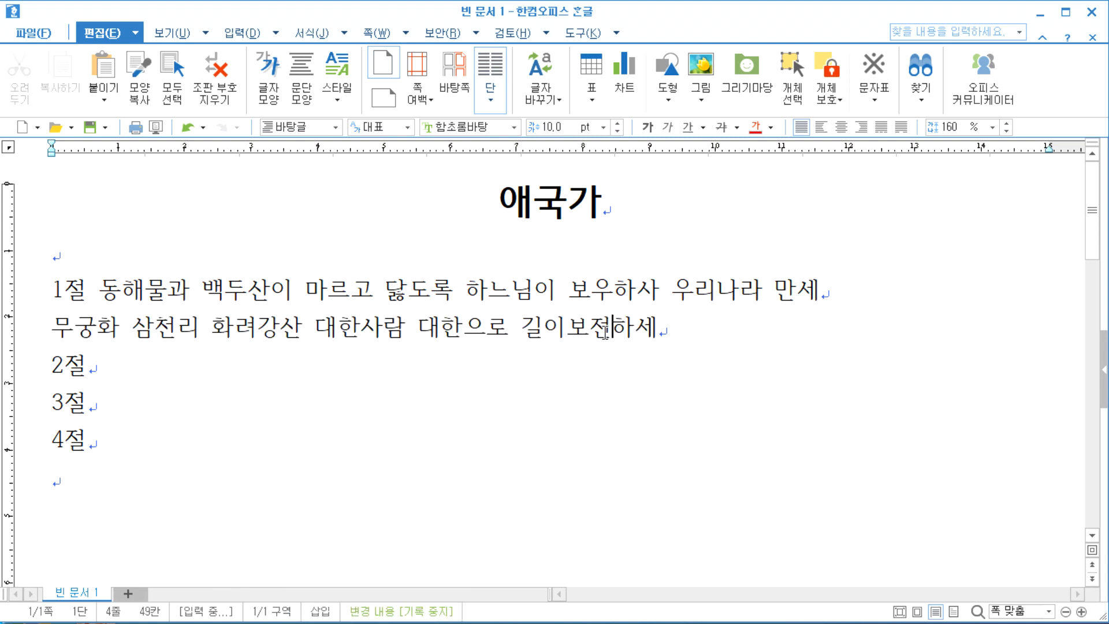
# Copy the chorus line beginning with 무궁화 and paste it on a new line between 2절 and 3절.
pyautogui.moveTo(663, 330); pyautogui.dragTo(39, 322)
pyautogui.hotkey('ctrl', 'c')
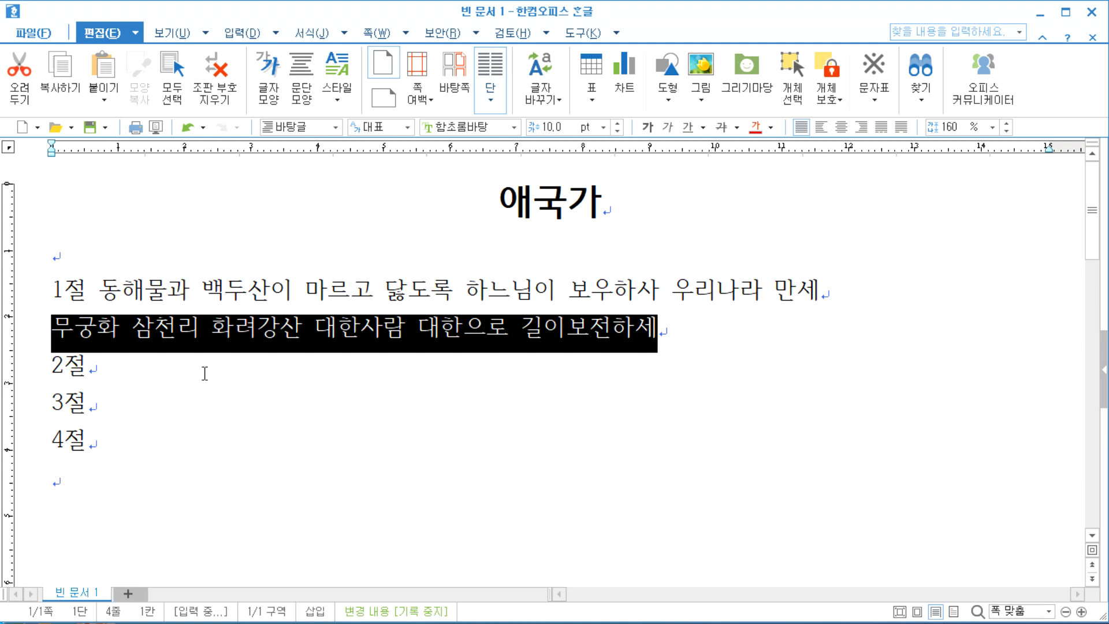
pyautogui.click(98, 370)
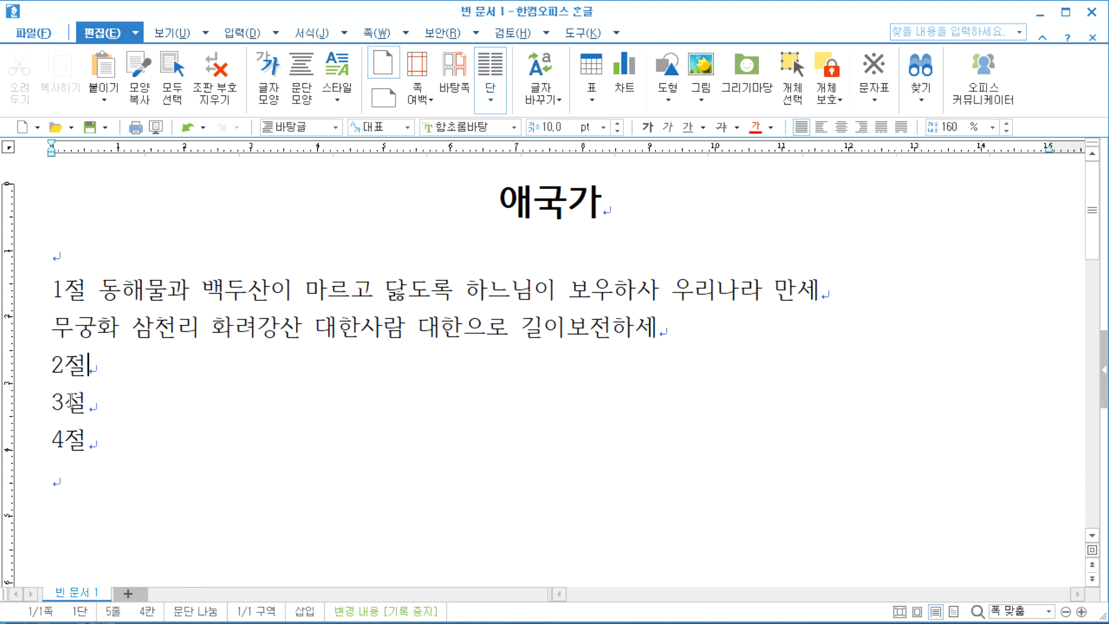
pyautogui.click(51, 403)
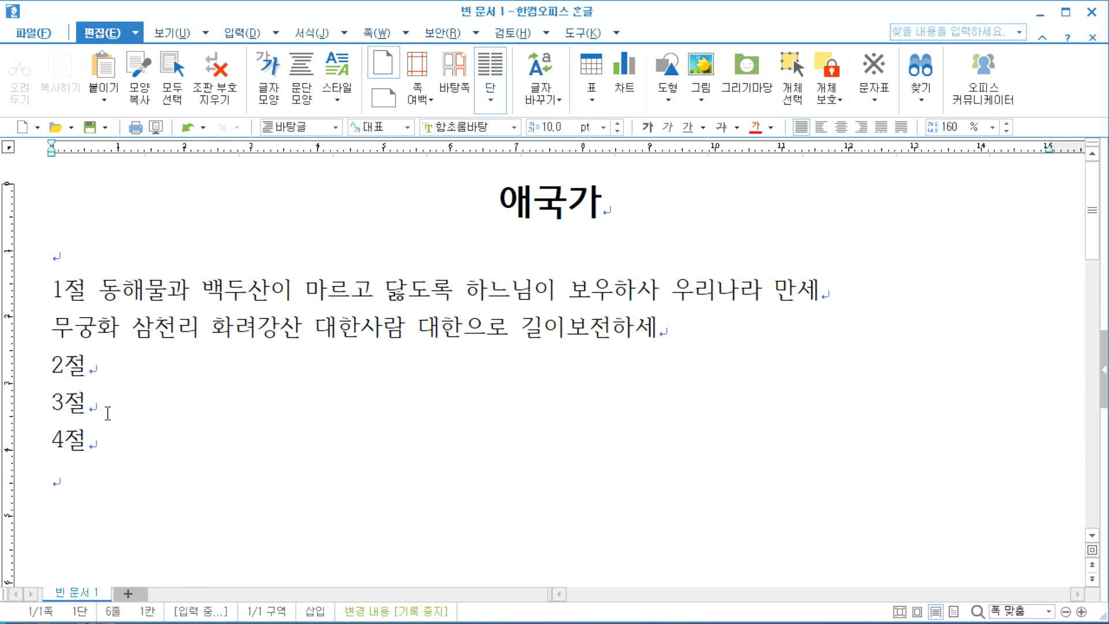
pyautogui.press('Return')
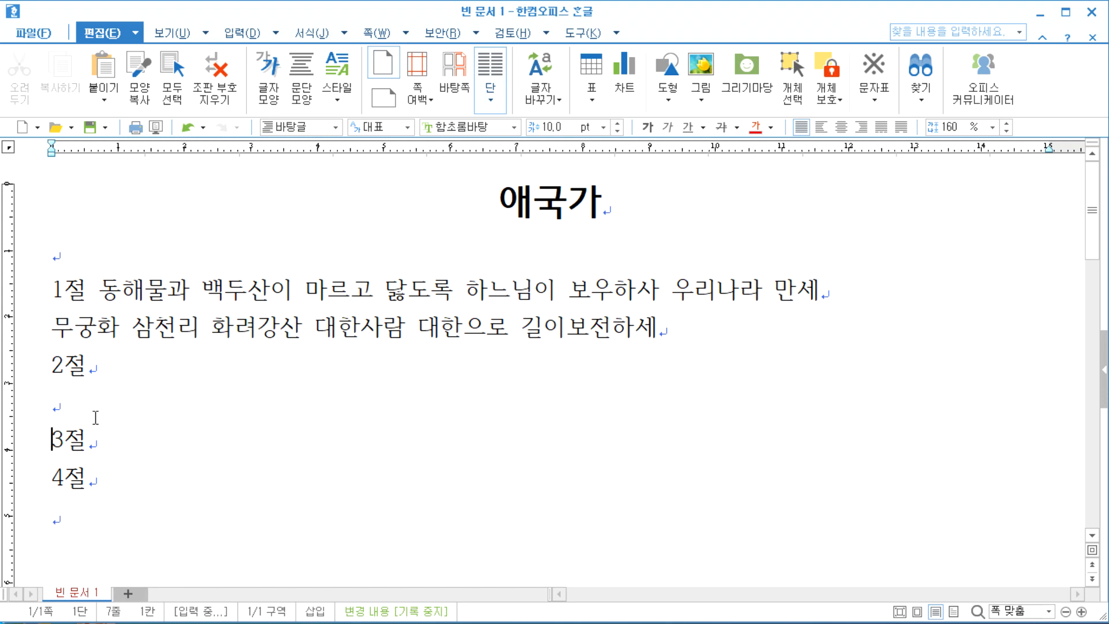
pyautogui.click(53, 403)
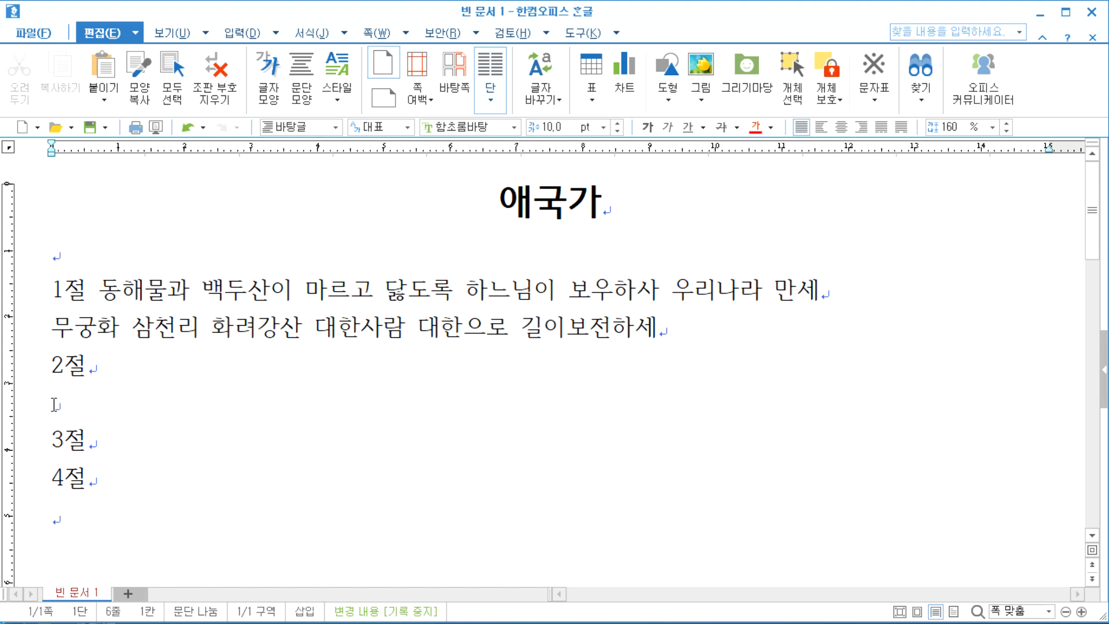
pyautogui.rightClick(53, 403)
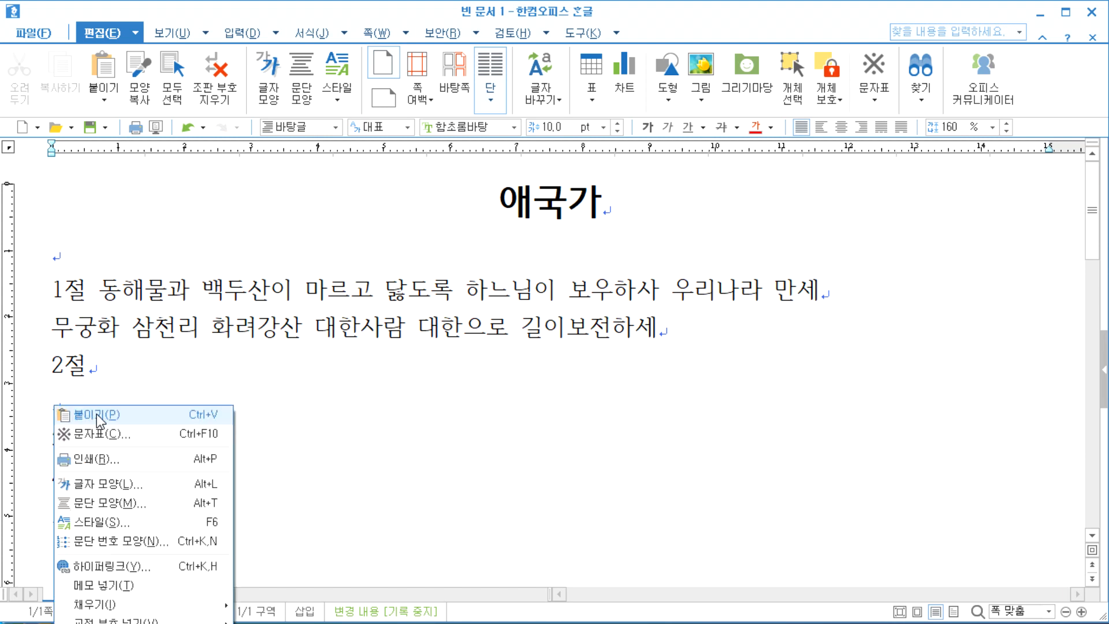
pyautogui.click(164, 415)
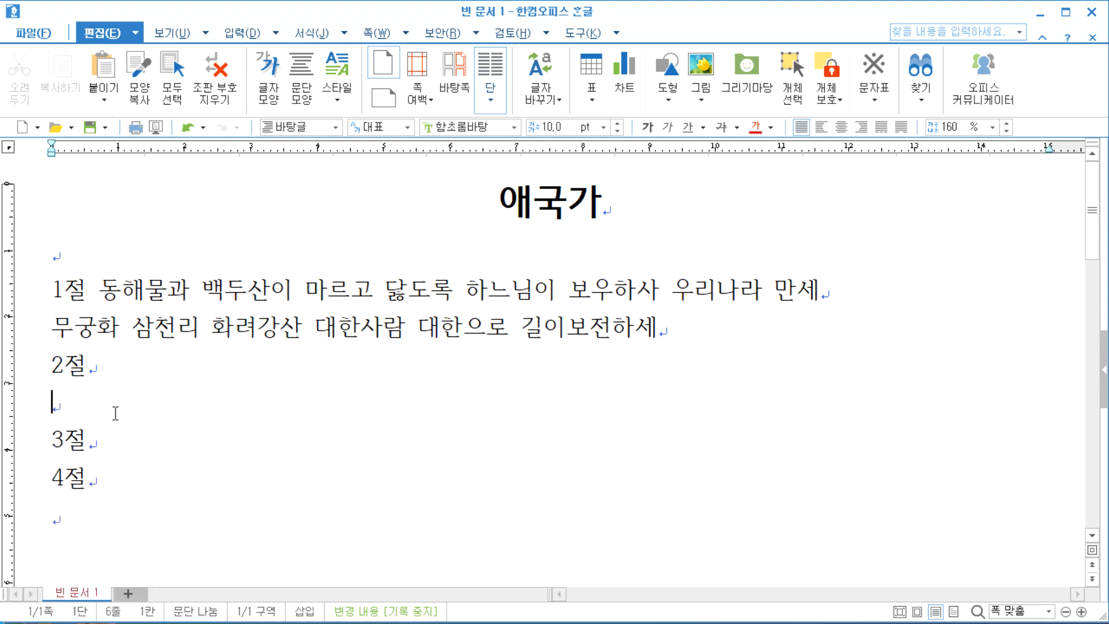
pyautogui.hotkey('ctrl', 'v')
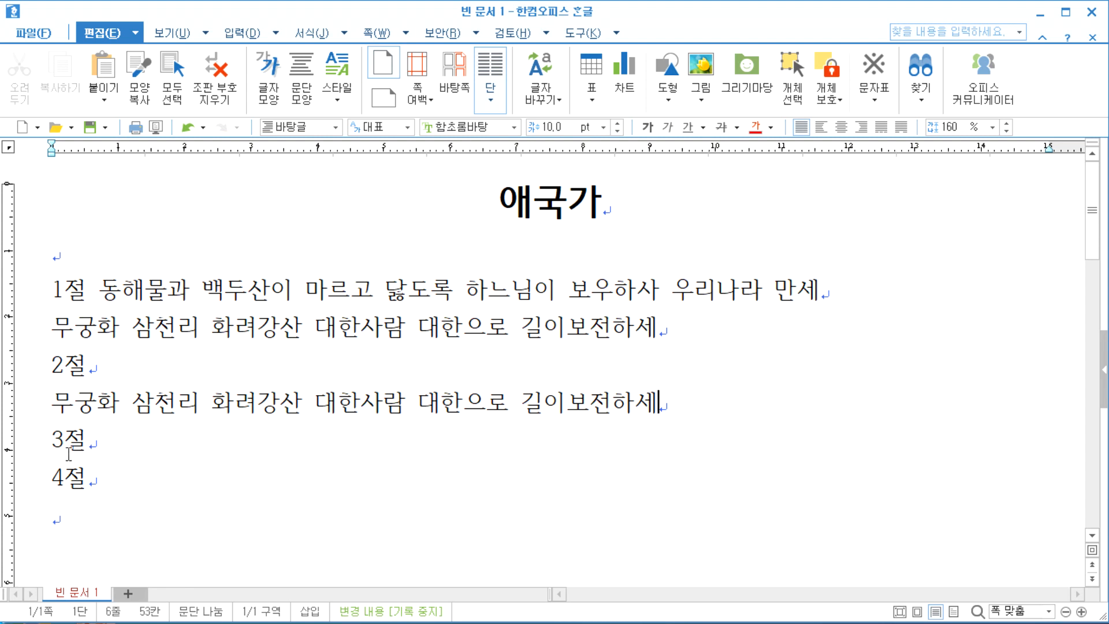
# Insert an empty line between 3절 and 4절.
pyautogui.click(53, 472)
pyautogui.press('Return')
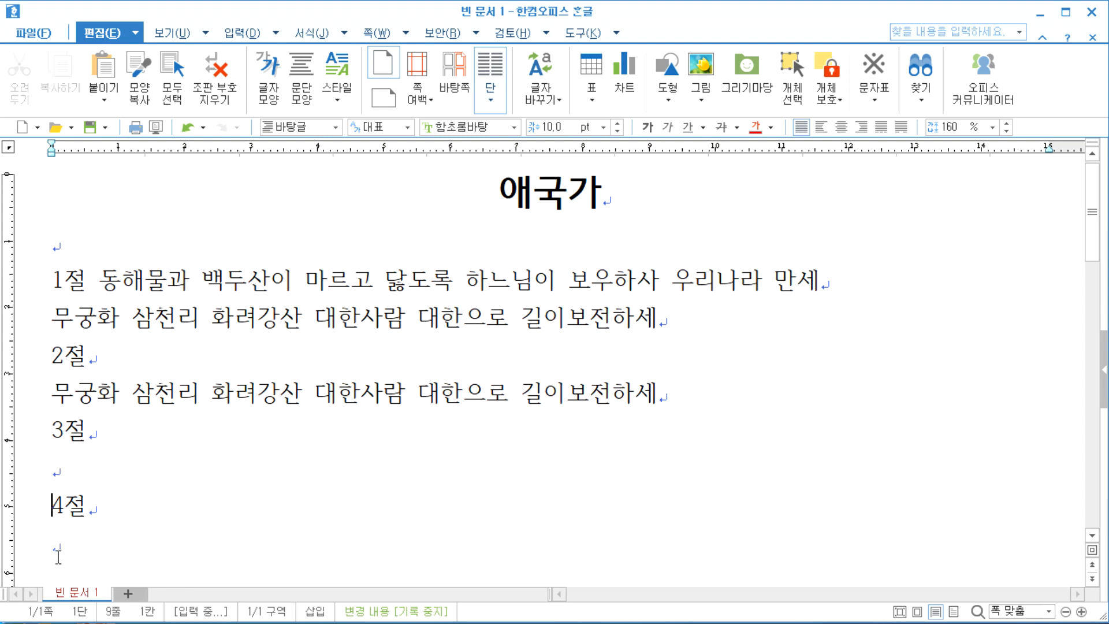
# Paste the refrain "무궁화 삼천리 화려강산 대한사람 대한으로 길이보전하세" on the lines under 3절 and 4절.
pyautogui.click(67, 545)
pyautogui.scroll(-1, 68, 545)
pyautogui.click(61, 433)
pyautogui.hotkey('ctrl', 'v')
pyautogui.click(90, 507)
pyautogui.hotkey('ctrl', 'v')
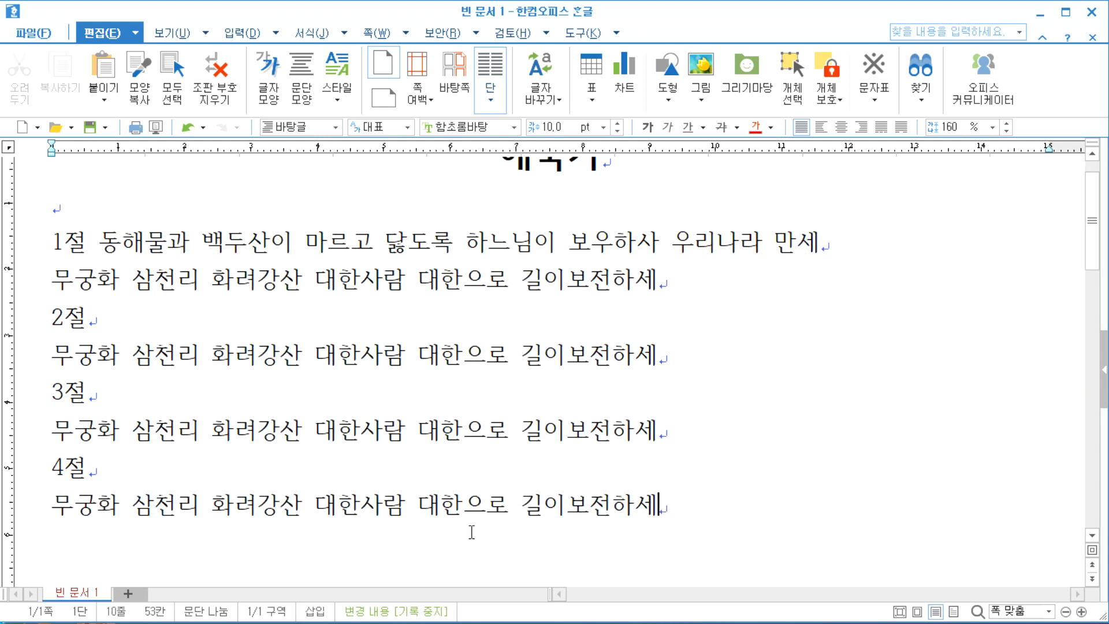
pyautogui.scroll(-1, 476, 527)
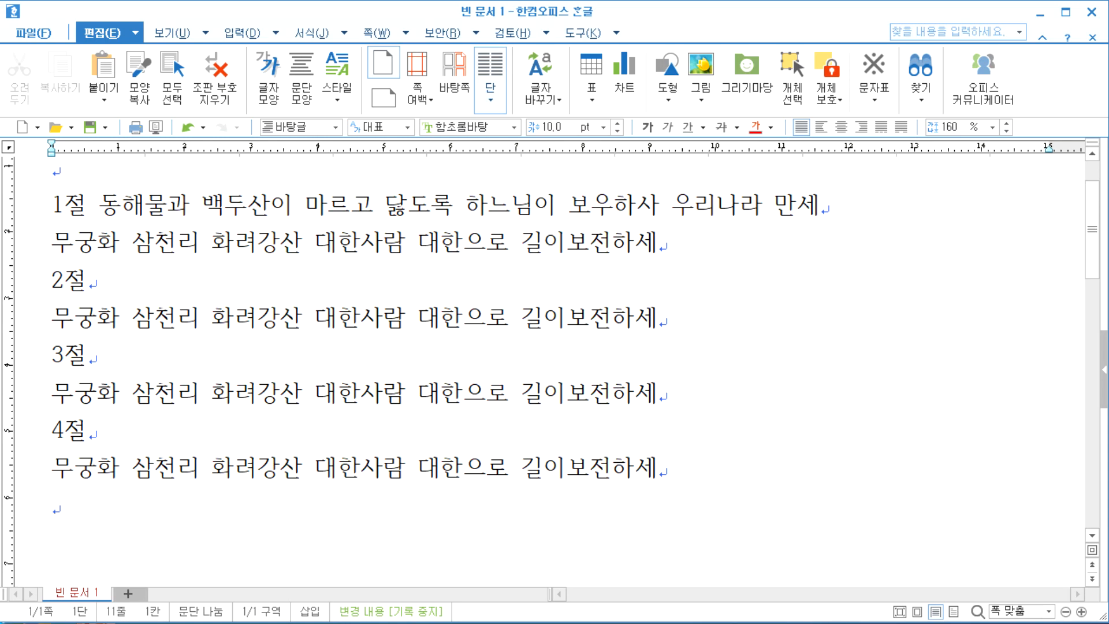
# Switch to the Notepad notes and add the heading "* 복사해서 붙이기 작업" below the font size notes.
pyautogui.hotkey('alt', 'Tab')
pyautogui.scroll(-2, 398, 575)
pyautogui.press('Return')
pyautogui.write('보ㄱ사해서 붙')
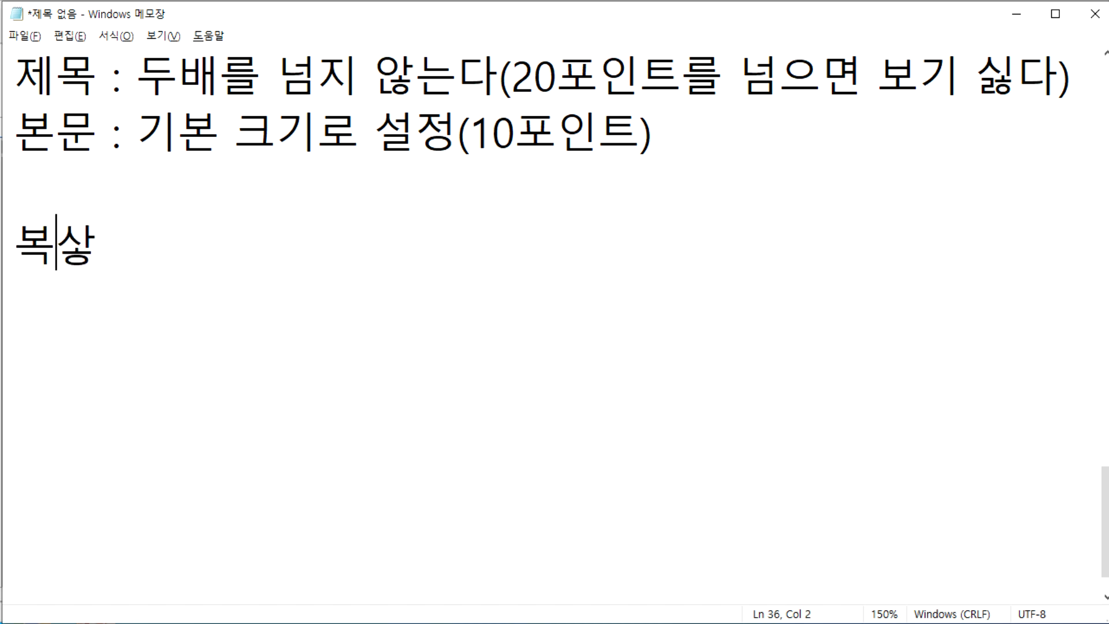
pyautogui.write('이기 작업')
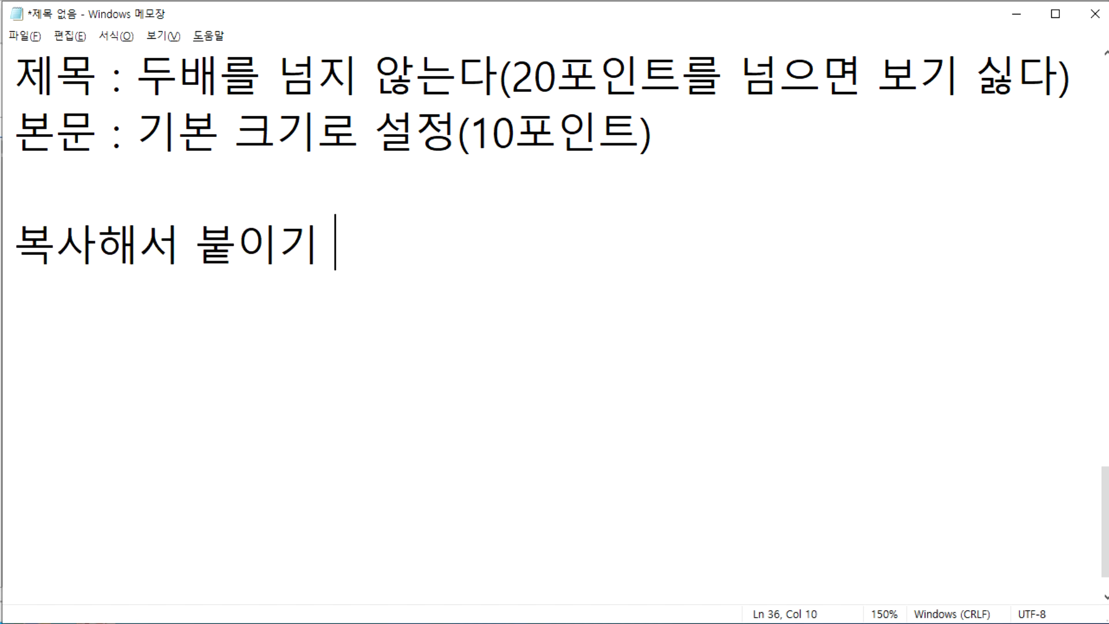
pyautogui.press('Home')
pyautogui.write('*')
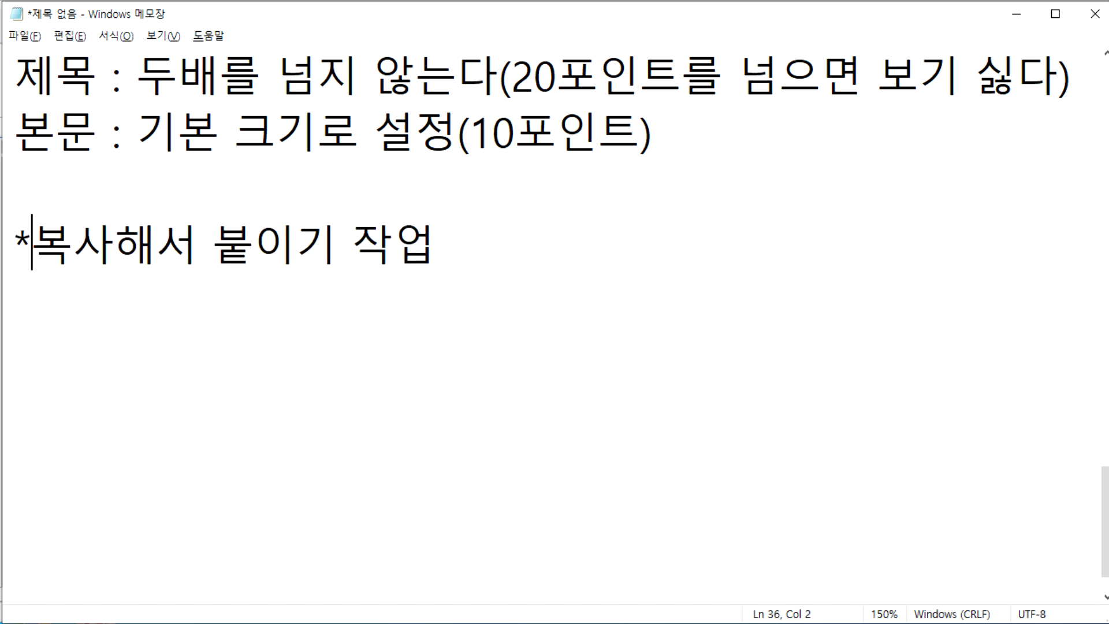
# Add the line "1. 원하는 영역을 블록 설정한다." under the copy-and-paste heading.
pyautogui.press('End')
pyautogui.press('Return')
pyautogui.write('1. ')
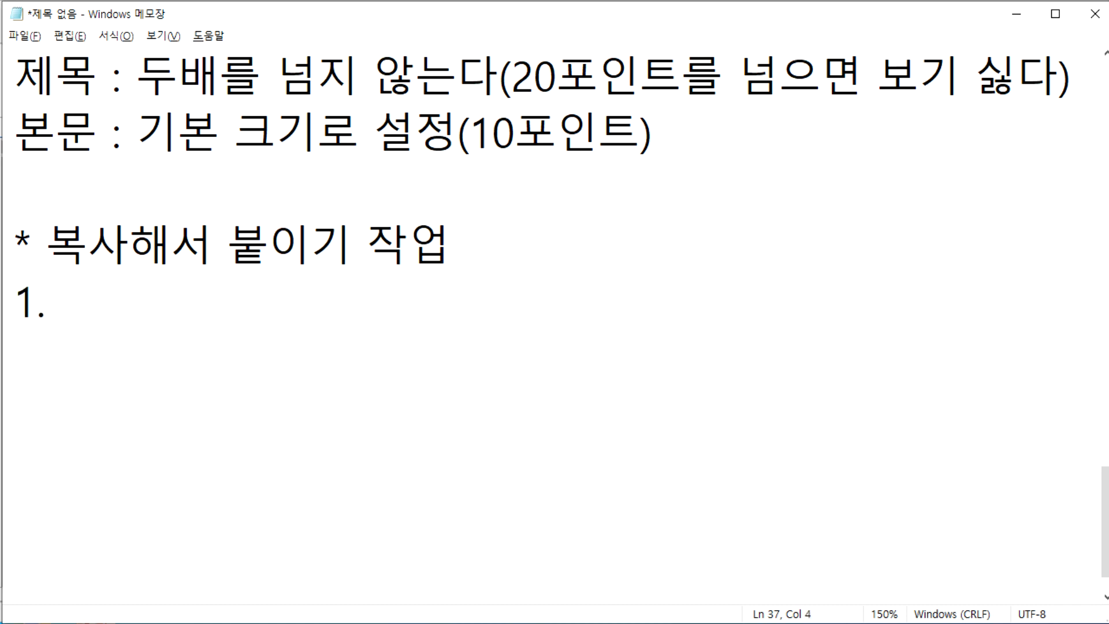
pyautogui.write('워ㄴ하는 영역을')
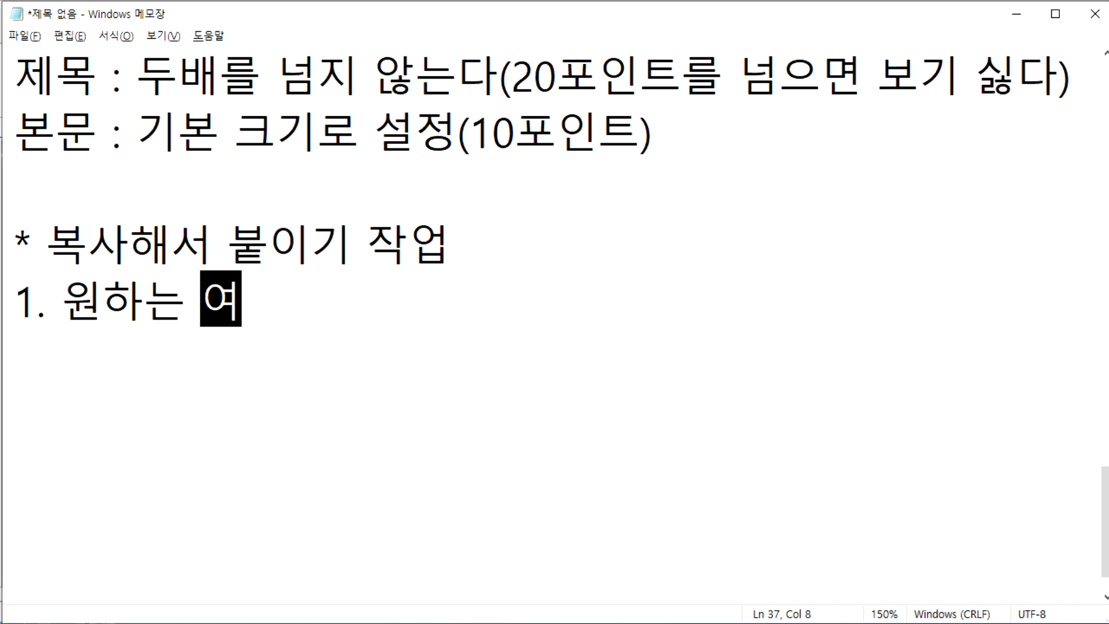
pyautogui.write(' 블록')
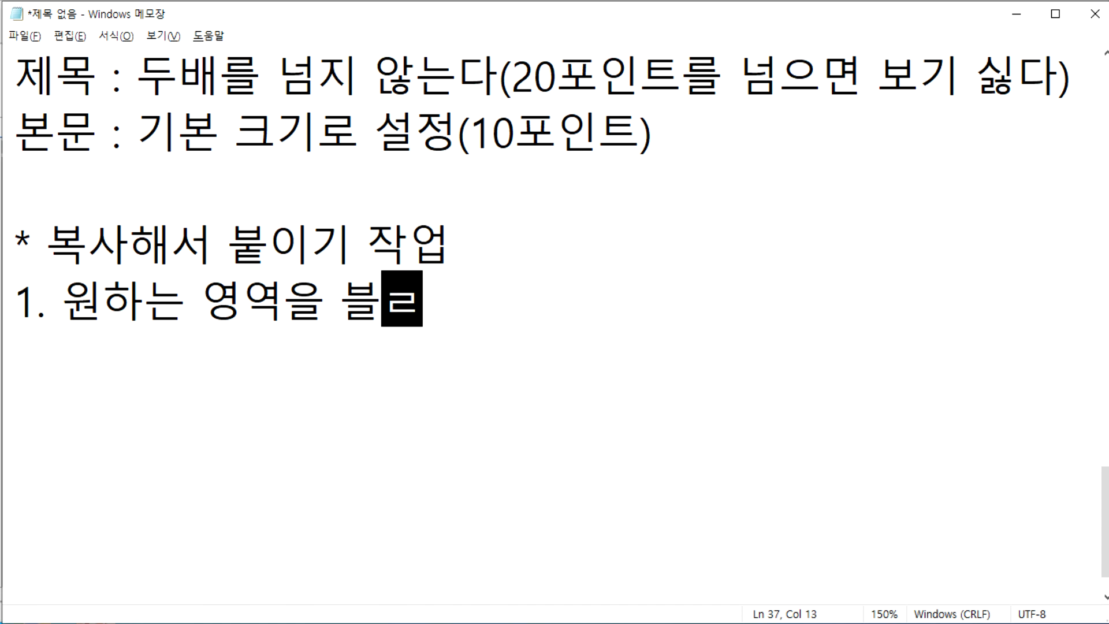
pyautogui.write('을 설')
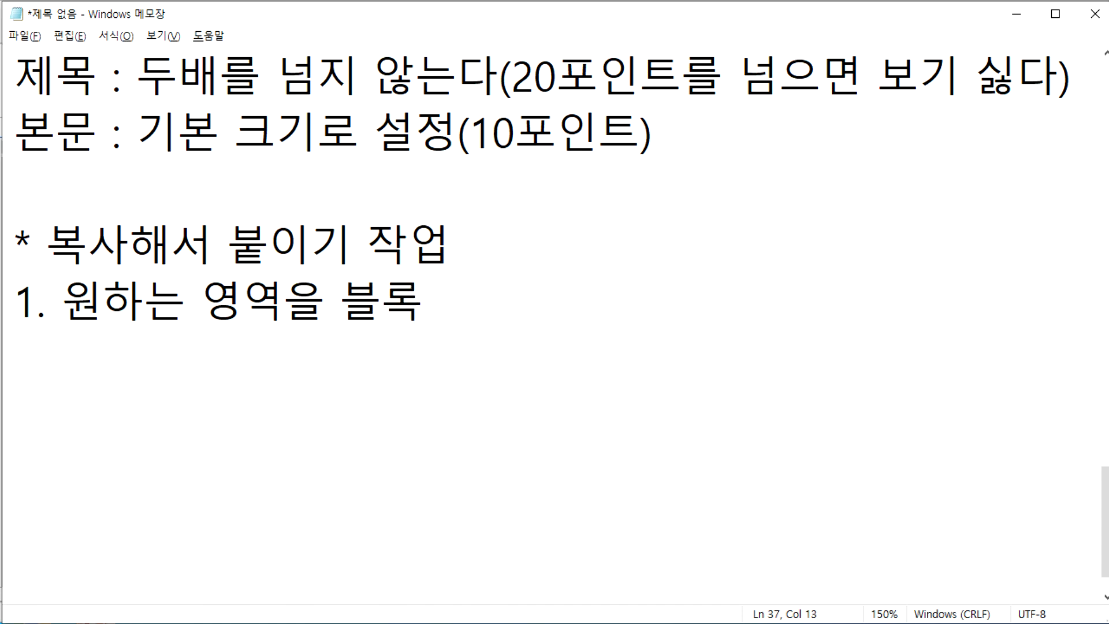
pyautogui.write('정')
pyautogui.press('Left')
pyautogui.press('Left')
pyautogui.press('Left')
pyautogui.press('Left')
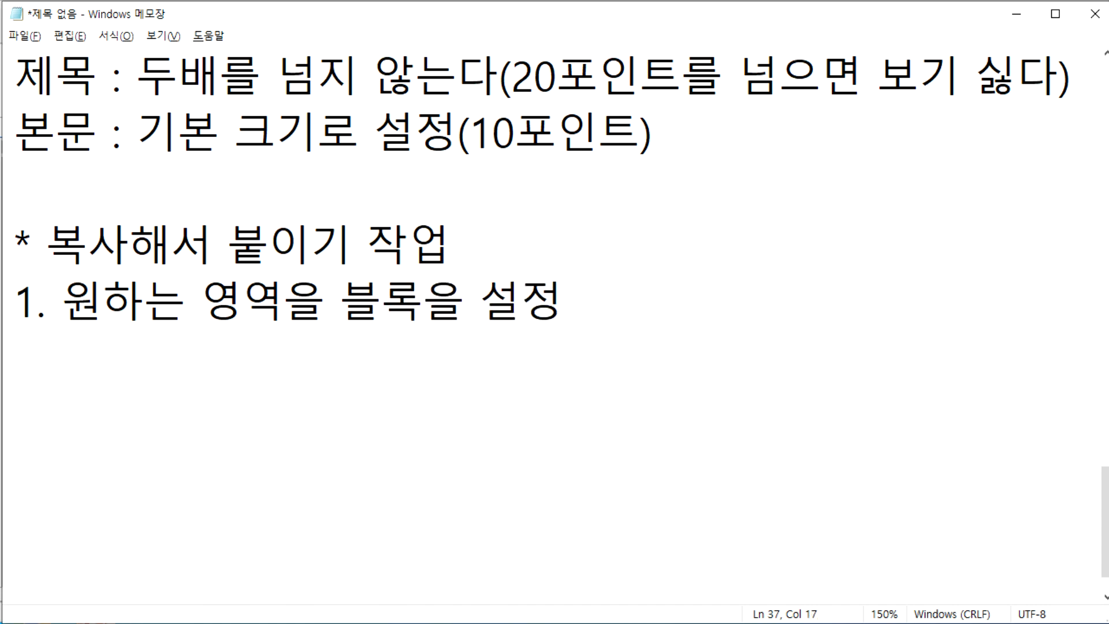
pyautogui.press('Delete')
pyautogui.press('End')
pyautogui.write('한다.')
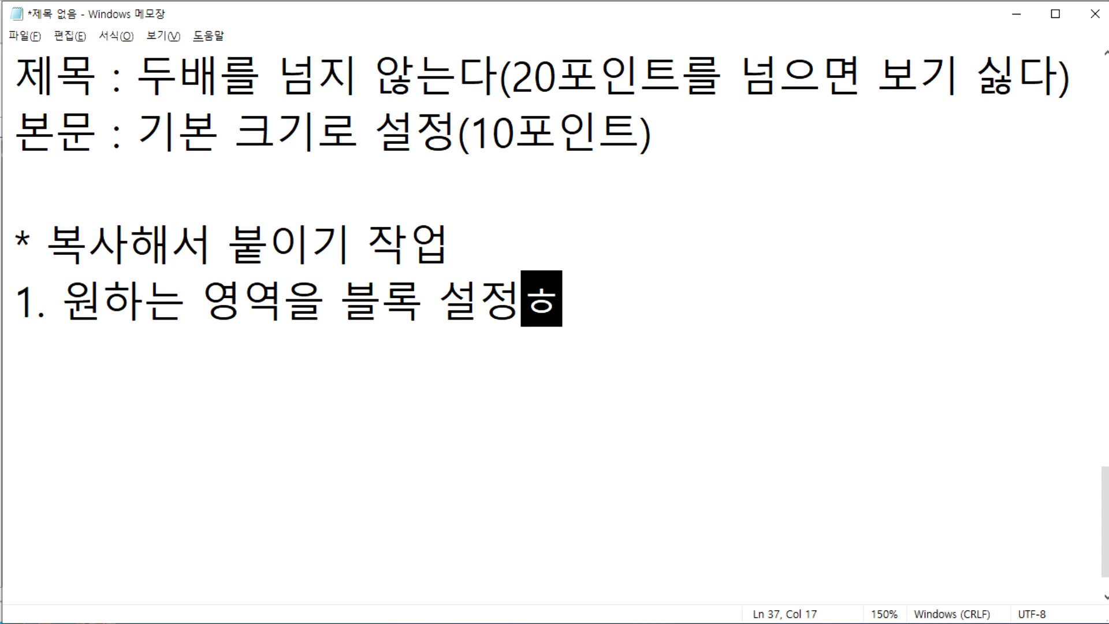
# Add the second line "2. 복사 명령(편집 > 복사, 바로가기 메뉴 > 복사, Ctrl + C)".
pyautogui.press('Return')
pyautogui.write('2. ')
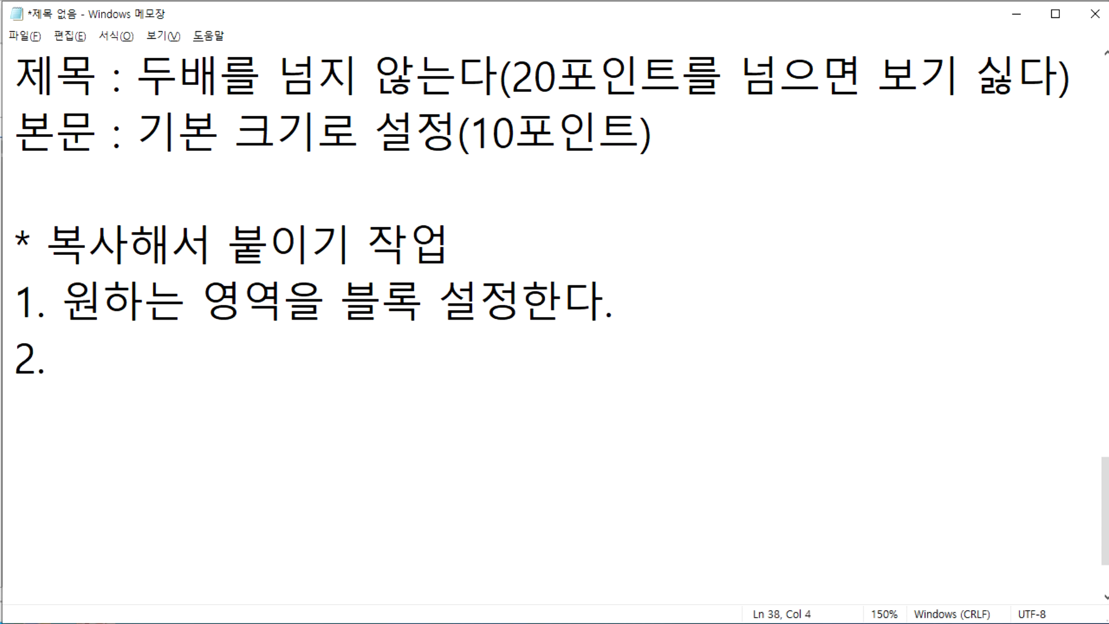
pyautogui.write('복사 ')
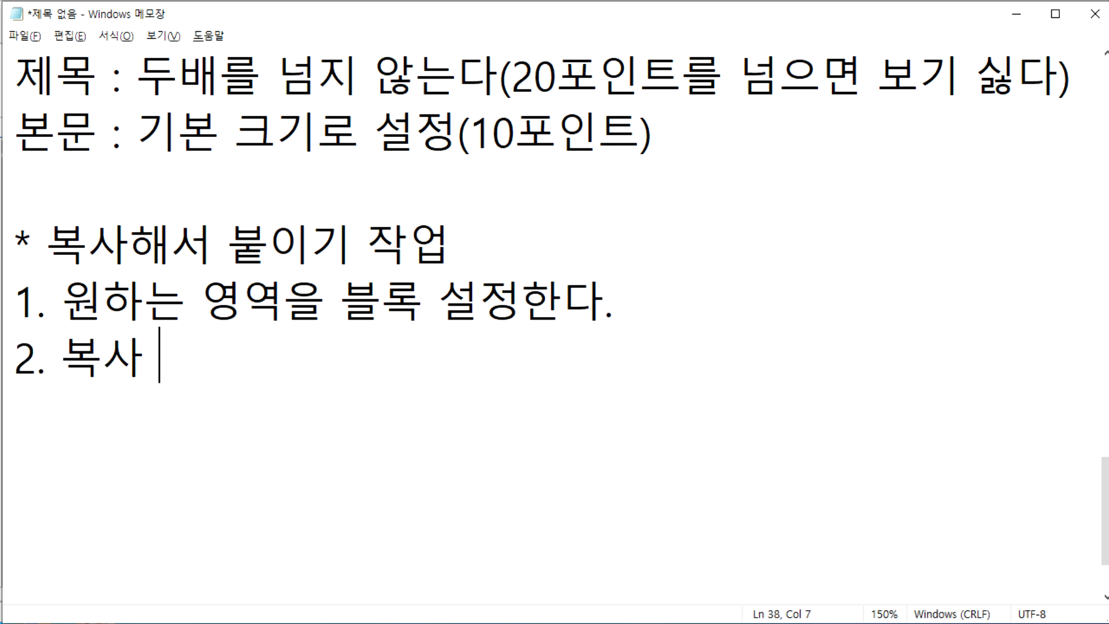
pyautogui.write('명령(')
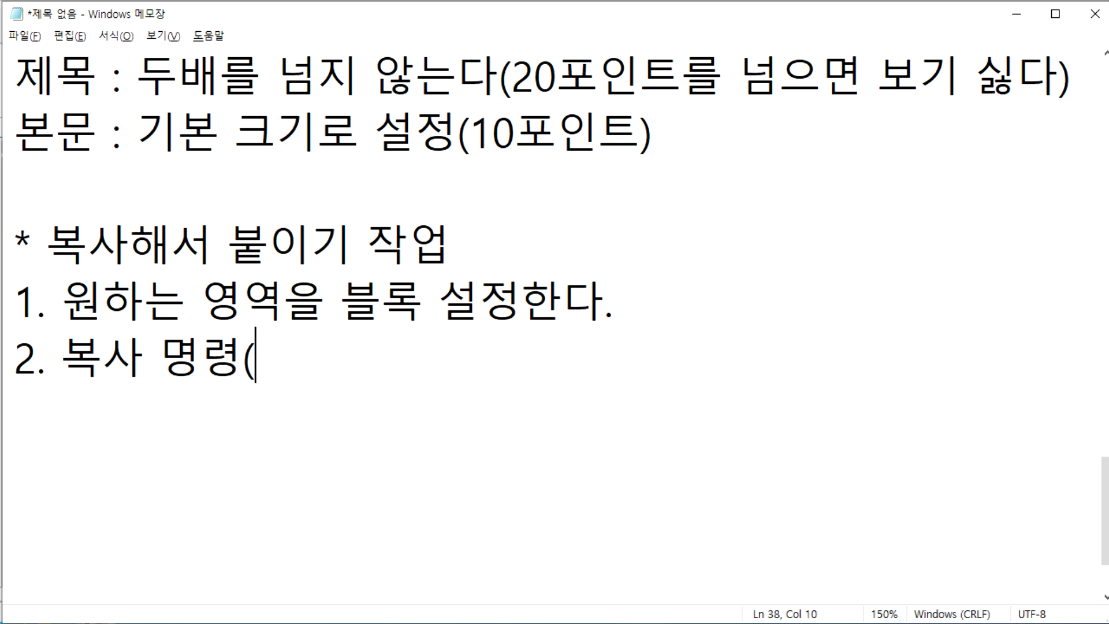
pyautogui.write('편집 >')
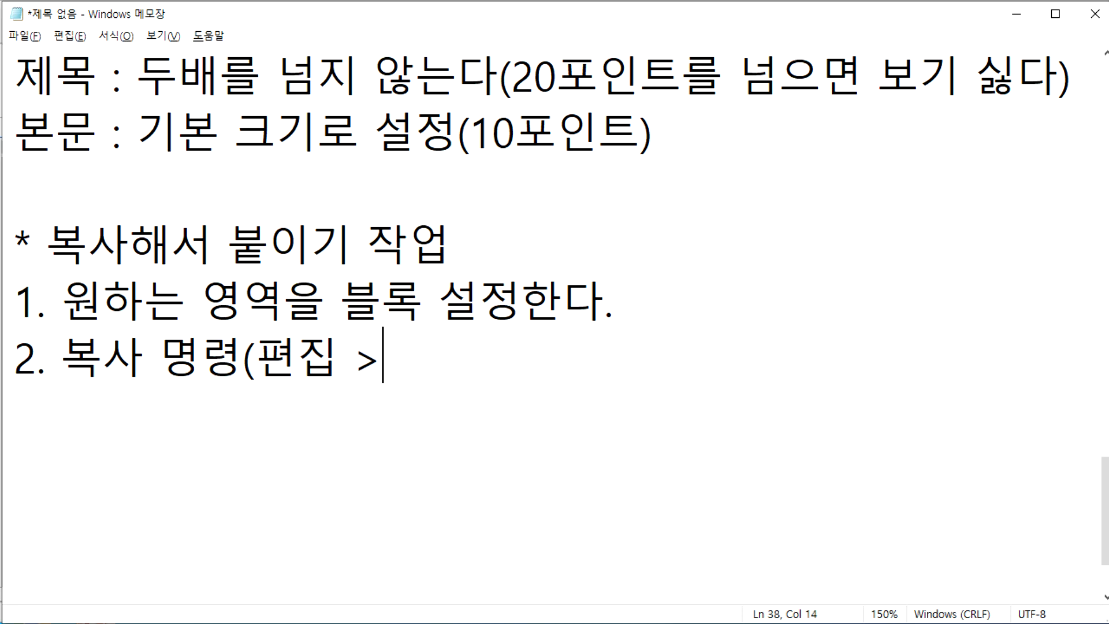
pyautogui.write(' 복사, ')
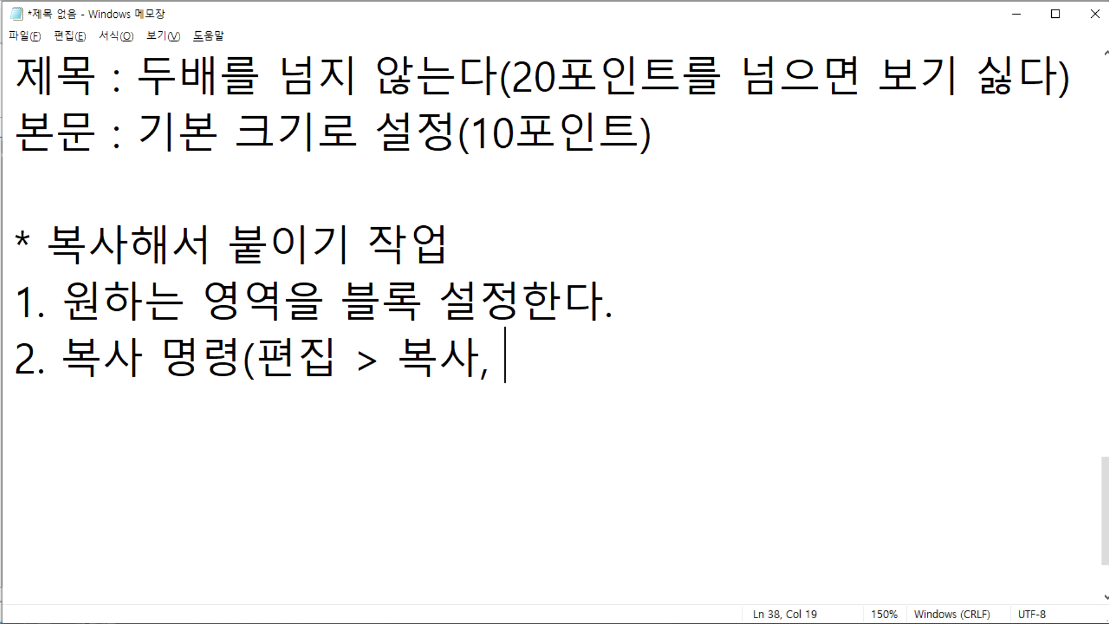
pyautogui.write('바로')
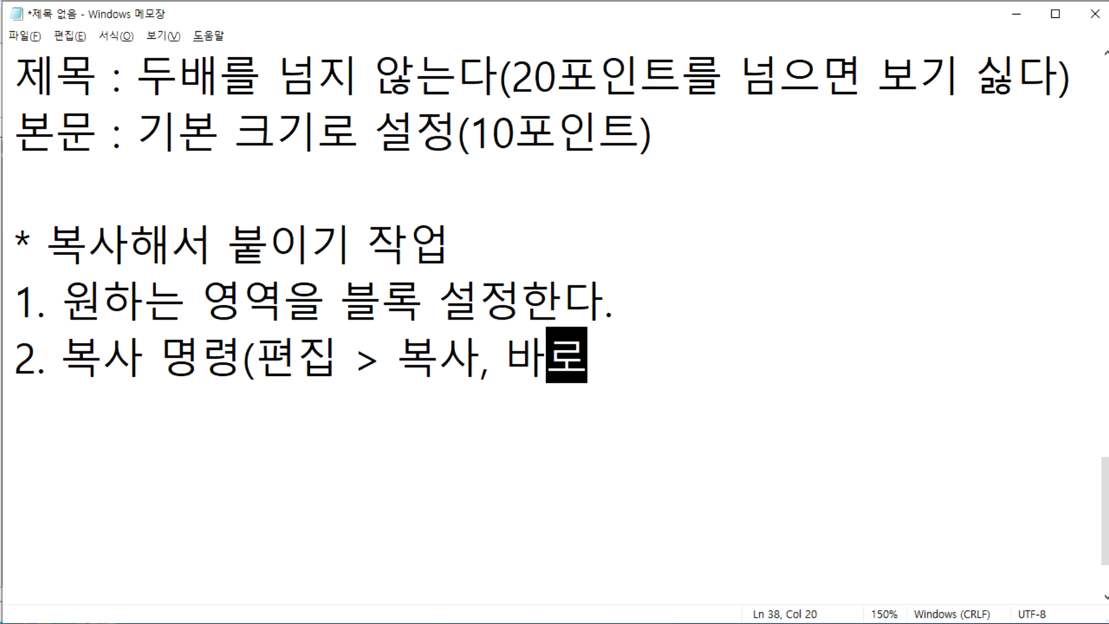
pyautogui.write('가기 ')
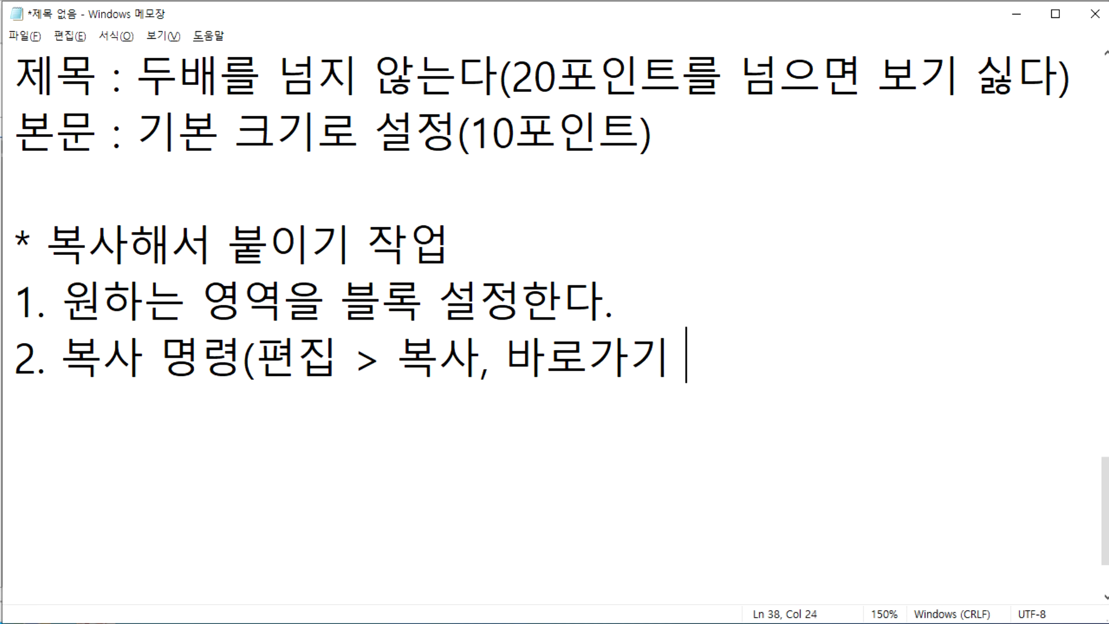
pyautogui.write('메뉴 > 붙')
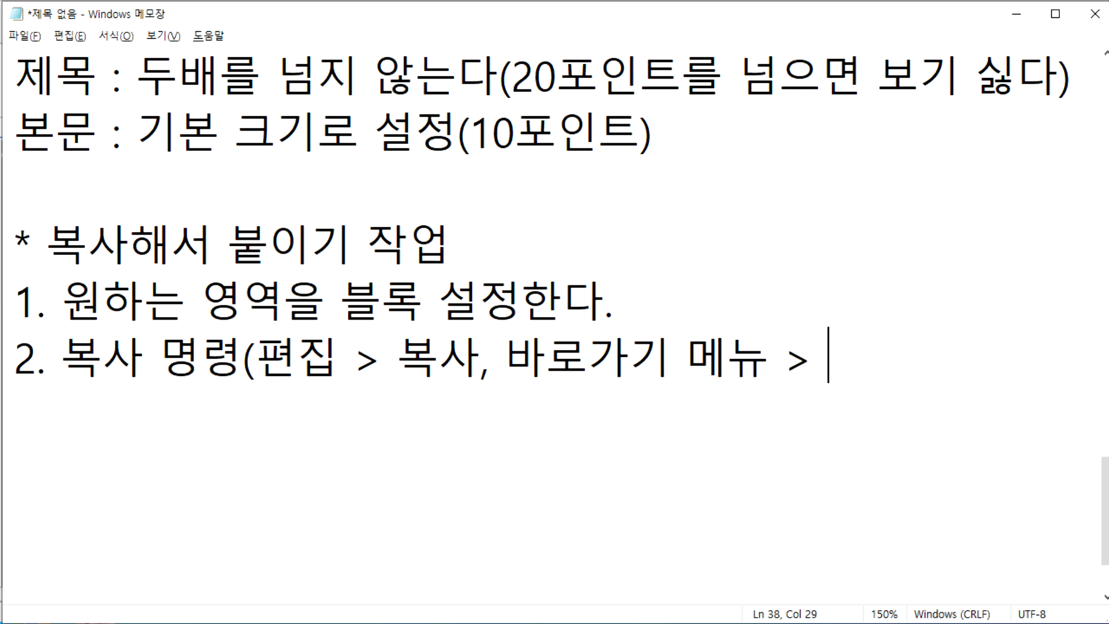
pyautogui.press('BackSpace')
pyautogui.press('BackSpace')
pyautogui.write('복사, ')
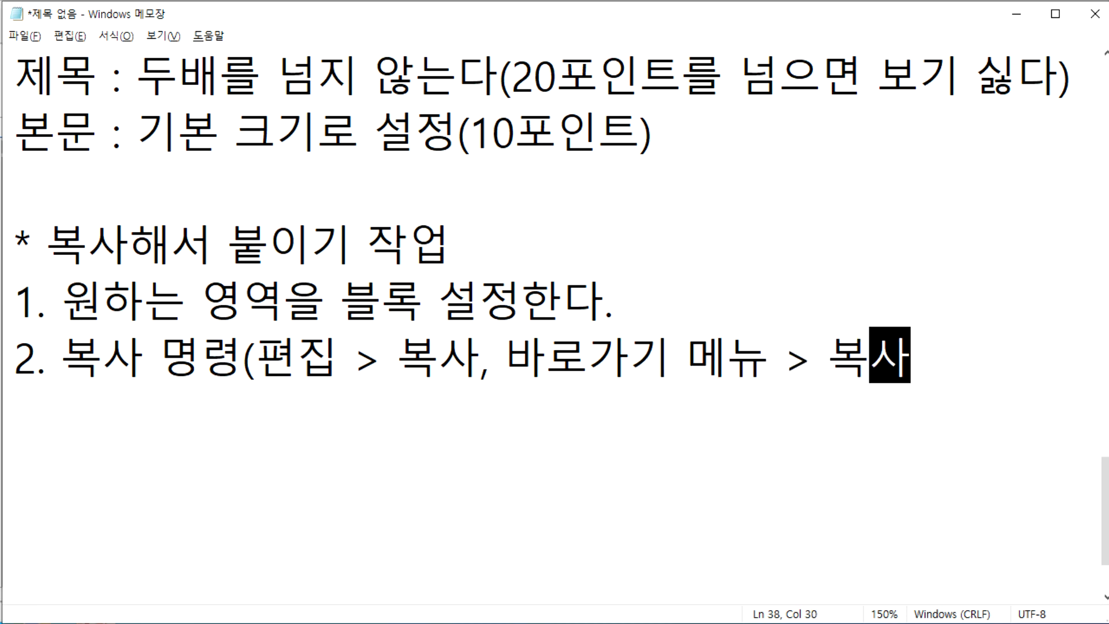
pyautogui.write('C')
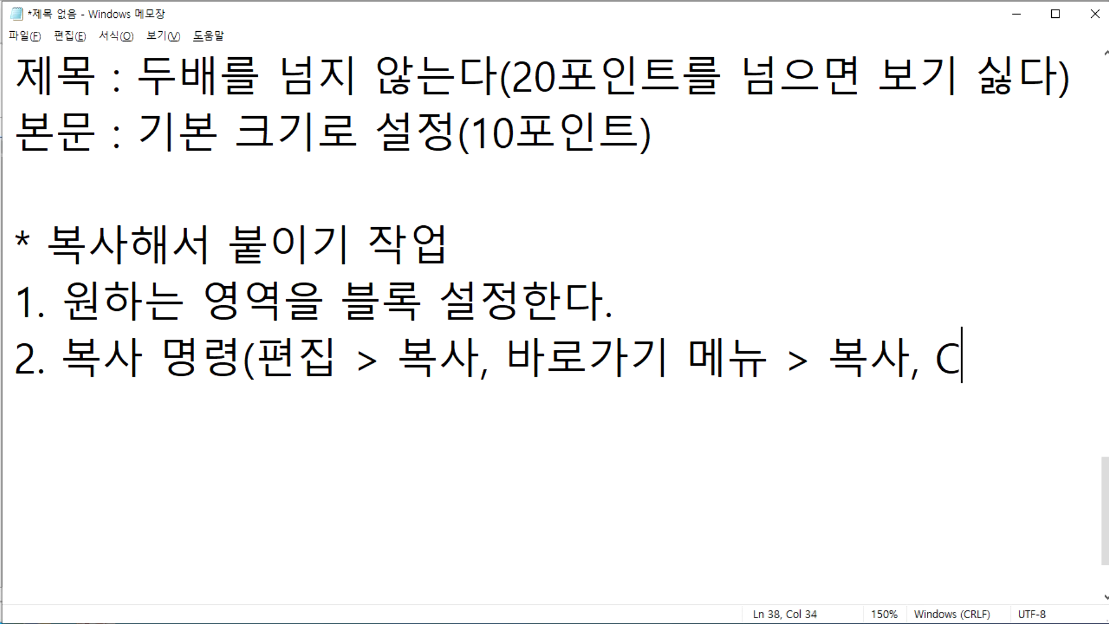
pyautogui.write('trl + C)')
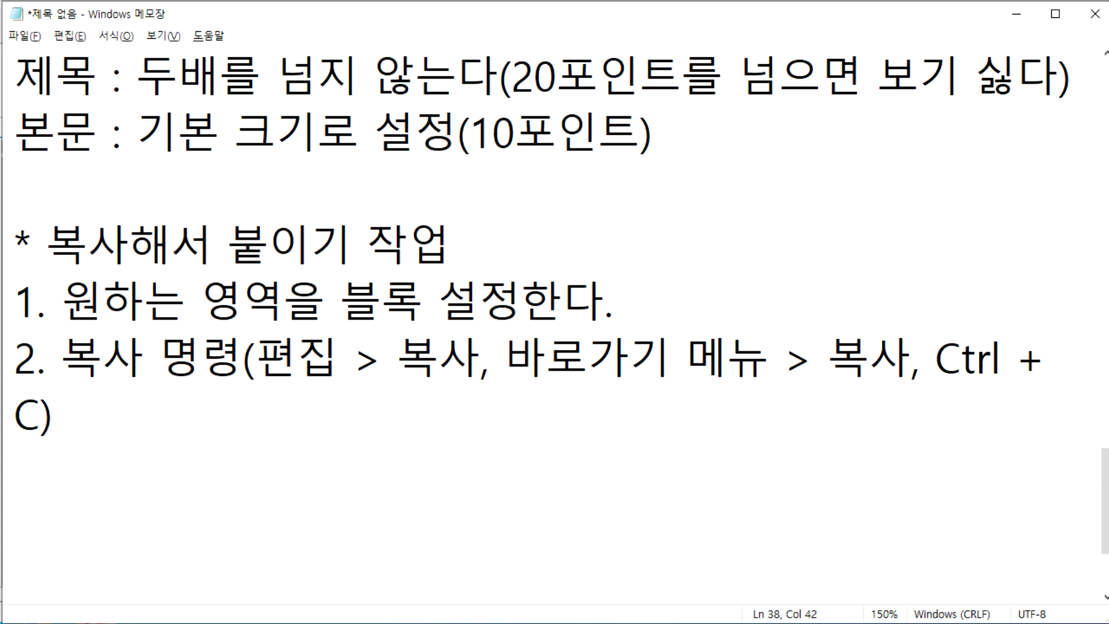
# Remove the spaces around the plus sign in line 2 so it reads "Ctrl+C", and begin a new line below.
pyautogui.press('Left')
pyautogui.press('Left')
pyautogui.press('Left')
pyautogui.press('Left')
pyautogui.press('BackSpace')
pyautogui.press('Right')
pyautogui.press('Delete')
pyautogui.press('End')
pyautogui.press('Return')
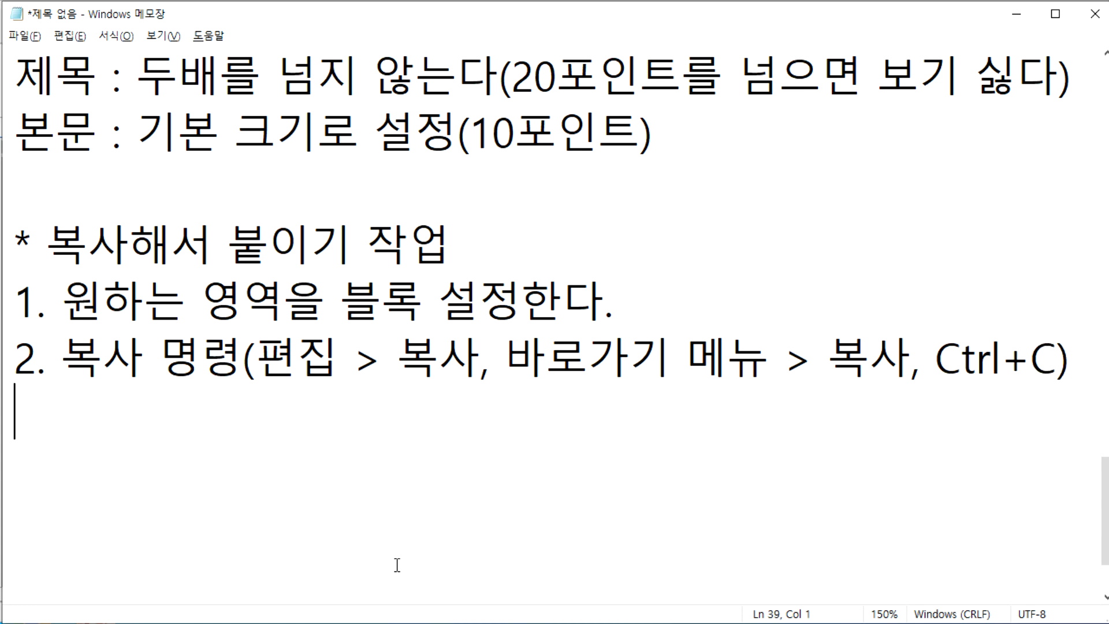
# Write the third line "3. 붙이고자 하는 영역에 클릭" and begin a new line below it.
pyautogui.write('3. qnx')
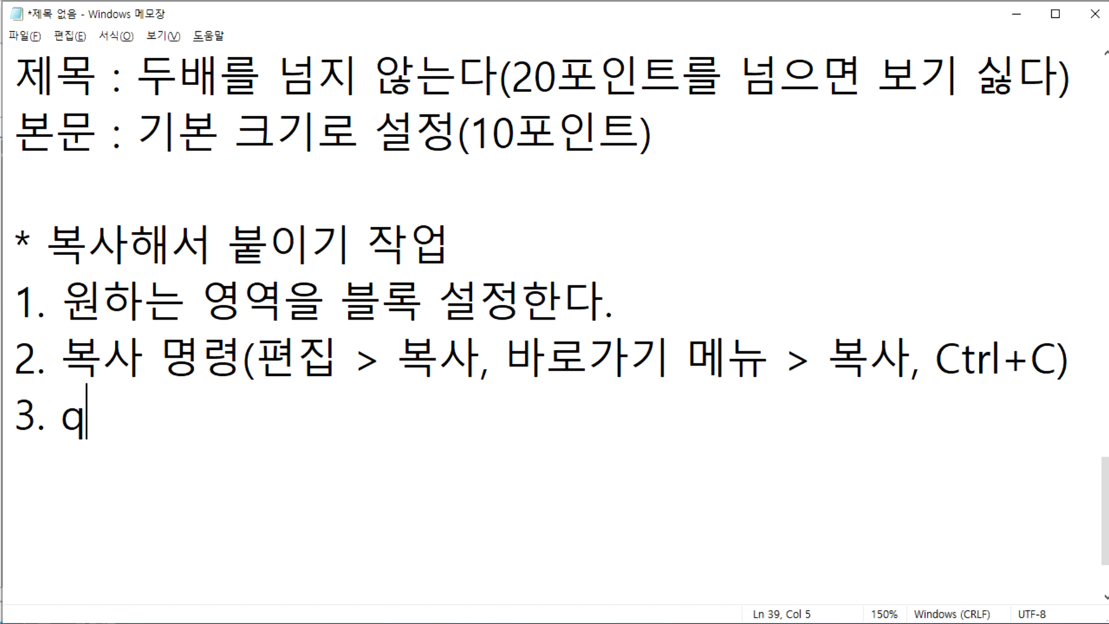
pyautogui.press('BackSpace')
pyautogui.press('BackSpace')
pyautogui.press('BackSpace')
pyautogui.write('nx')
pyautogui.press('BackSpace')
pyautogui.press('BackSpace')
pyautogui.write('ns')
pyautogui.press('BackSpace')
pyautogui.press('BackSpace')
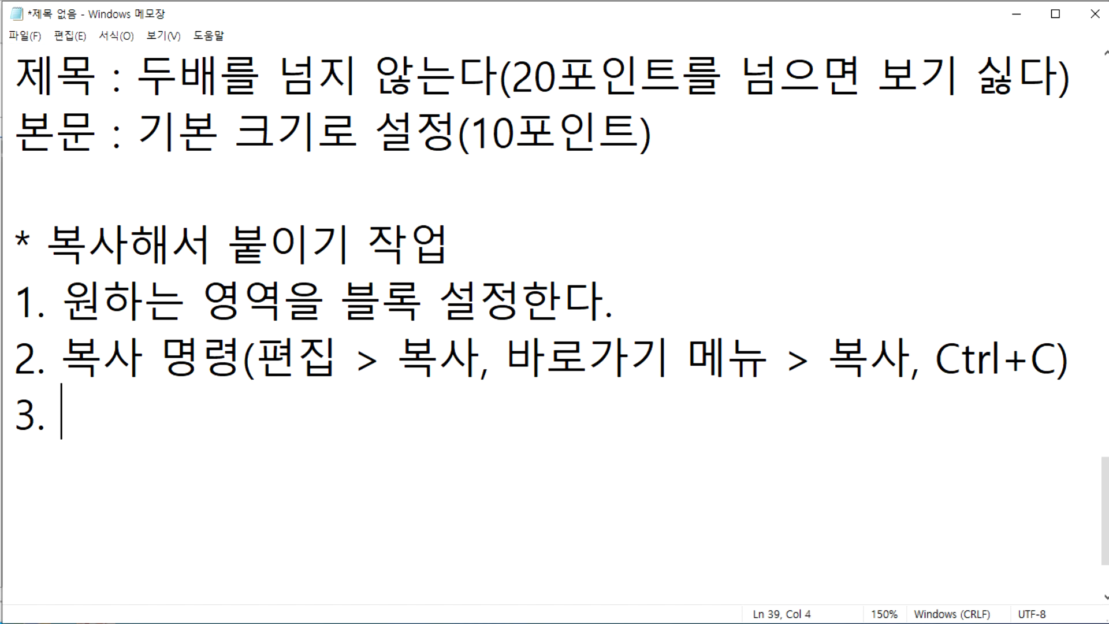
pyautogui.write('nxdl')
pyautogui.press('BackSpace')
pyautogui.press('BackSpace')
pyautogui.press('BackSpace')
pyautogui.press('BackSpace')
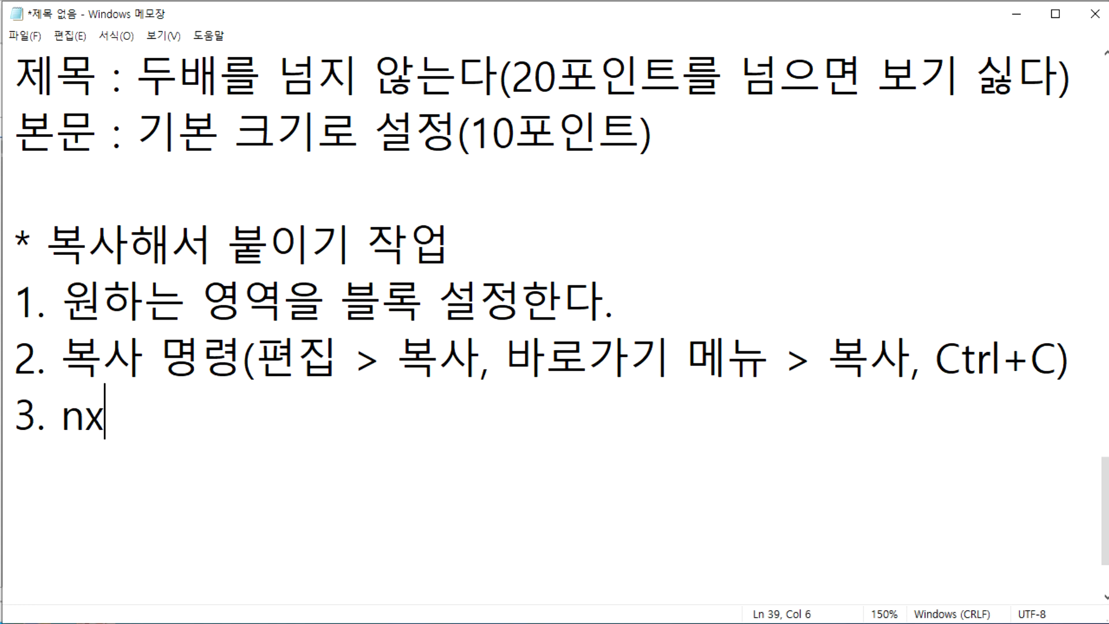
pyautogui.write('붙')
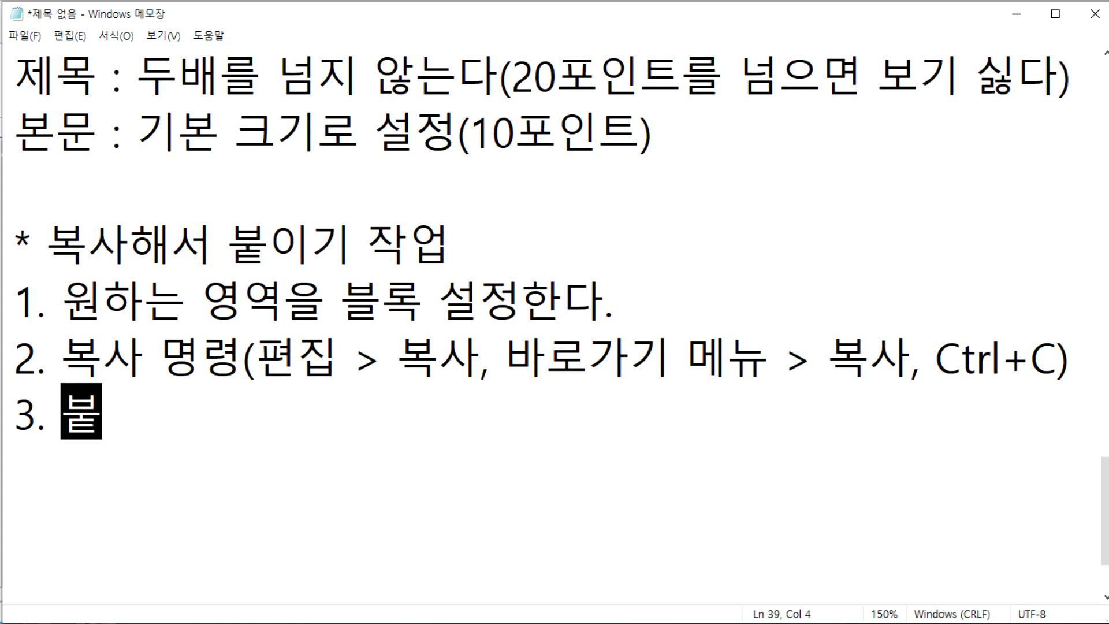
pyautogui.write('이고자 하는 영ㅇ')
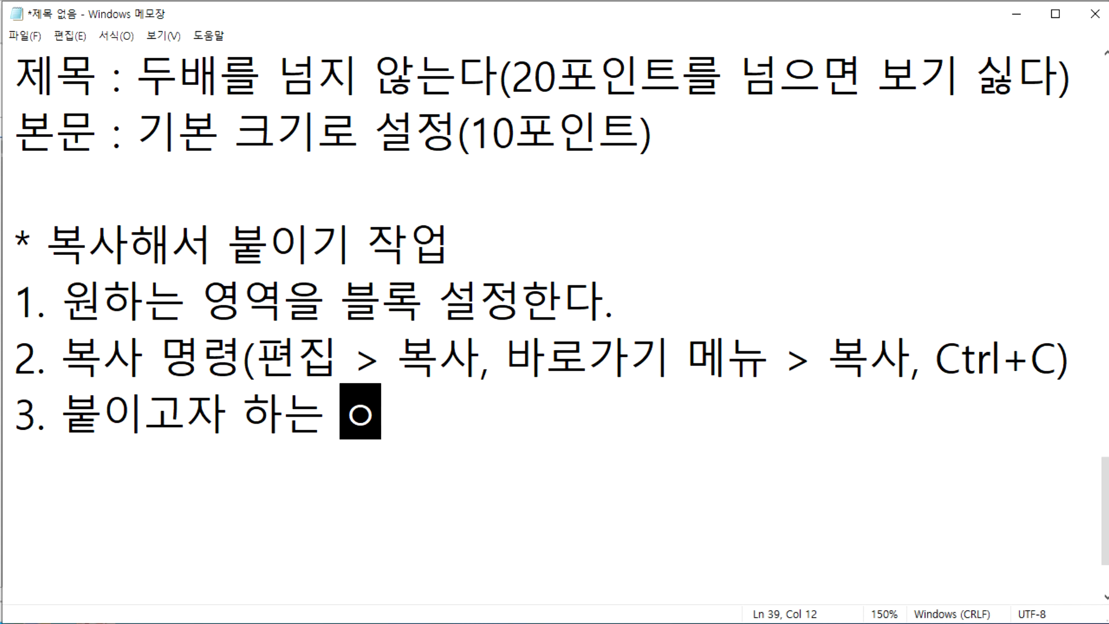
pyautogui.write('역에 클ㄹ기')
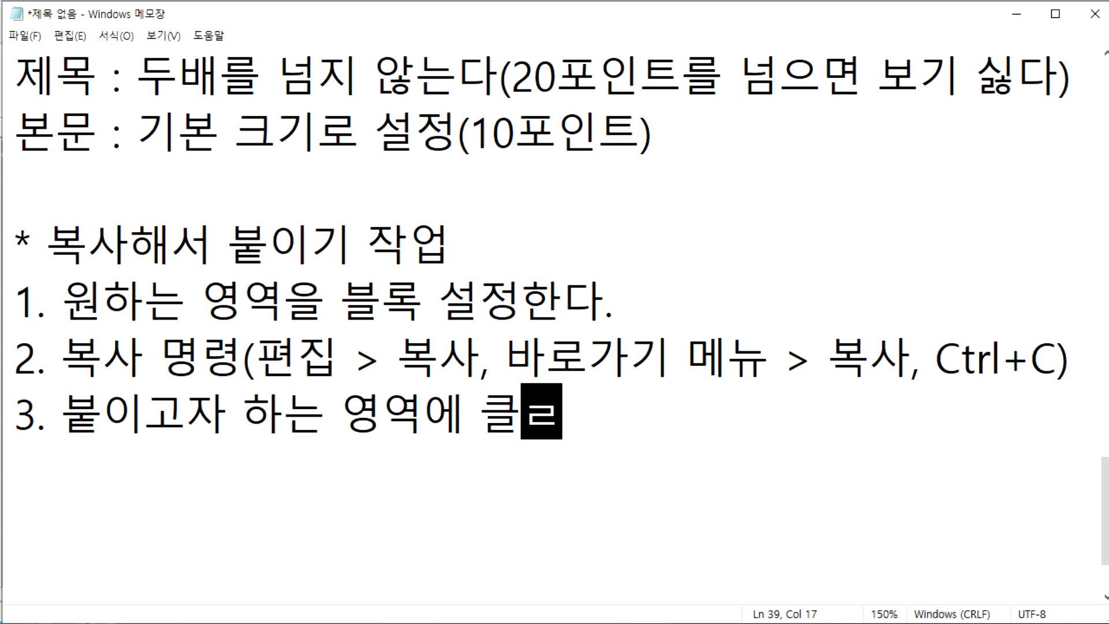
pyautogui.press('BackSpace')
pyautogui.press('BackSpace')
pyautogui.press('BackSpace')
pyautogui.write('릭')
pyautogui.press('Return')
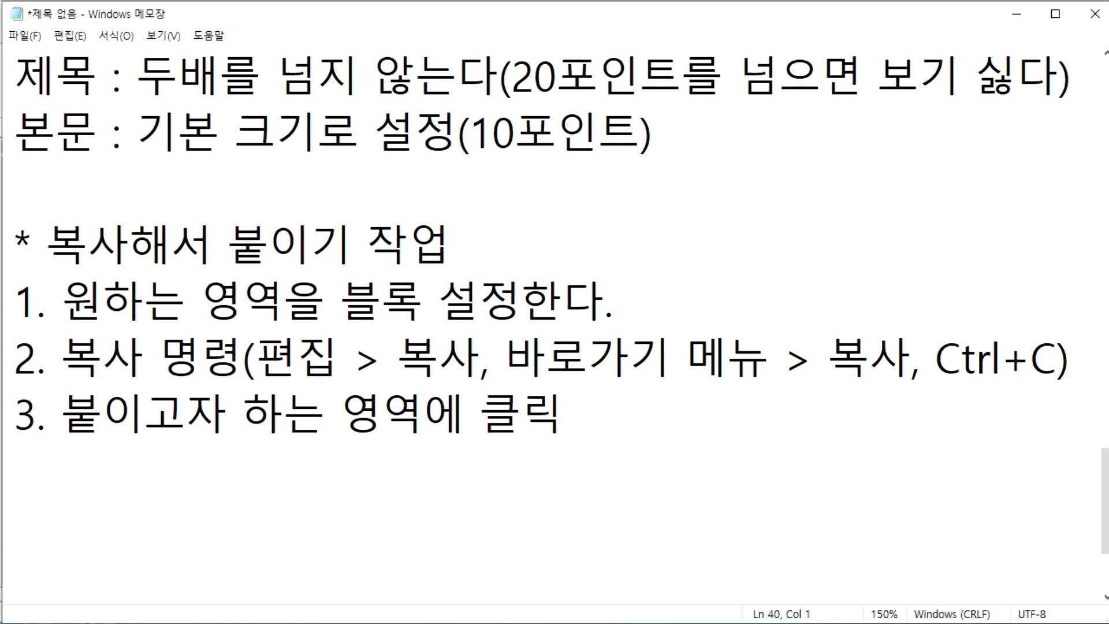
# Begin the fourth line with "4. 붙이기 명령(편집 > 붙이기,".
pyautogui.write('4. ')
pyautogui.write('붙이지')
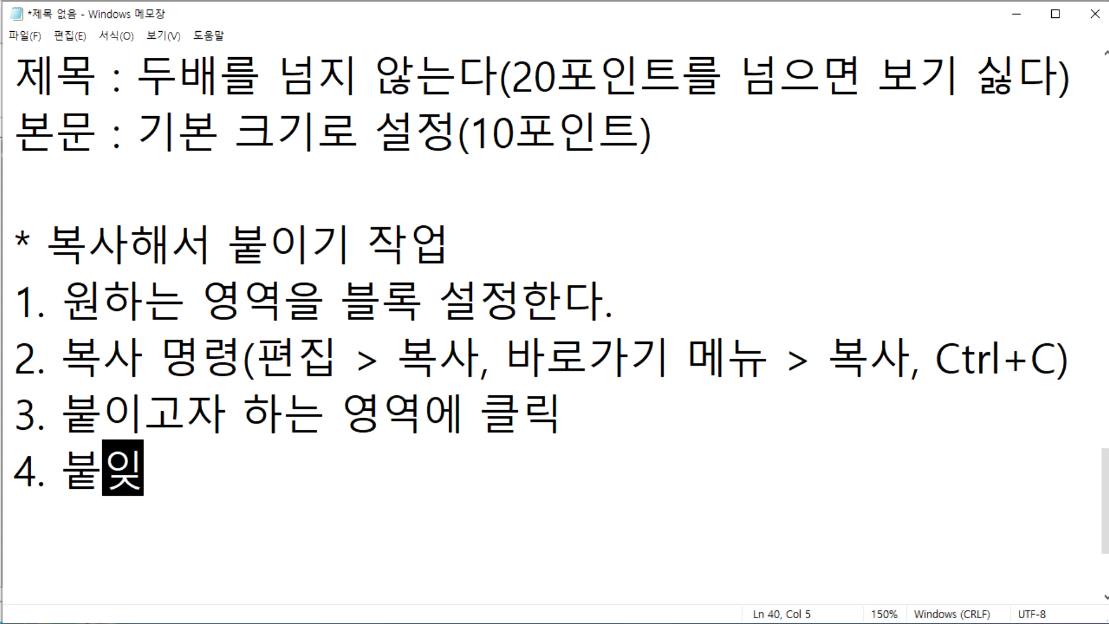
pyautogui.press('BackSpace')
pyautogui.press('BackSpace')
pyautogui.write('기 명려')
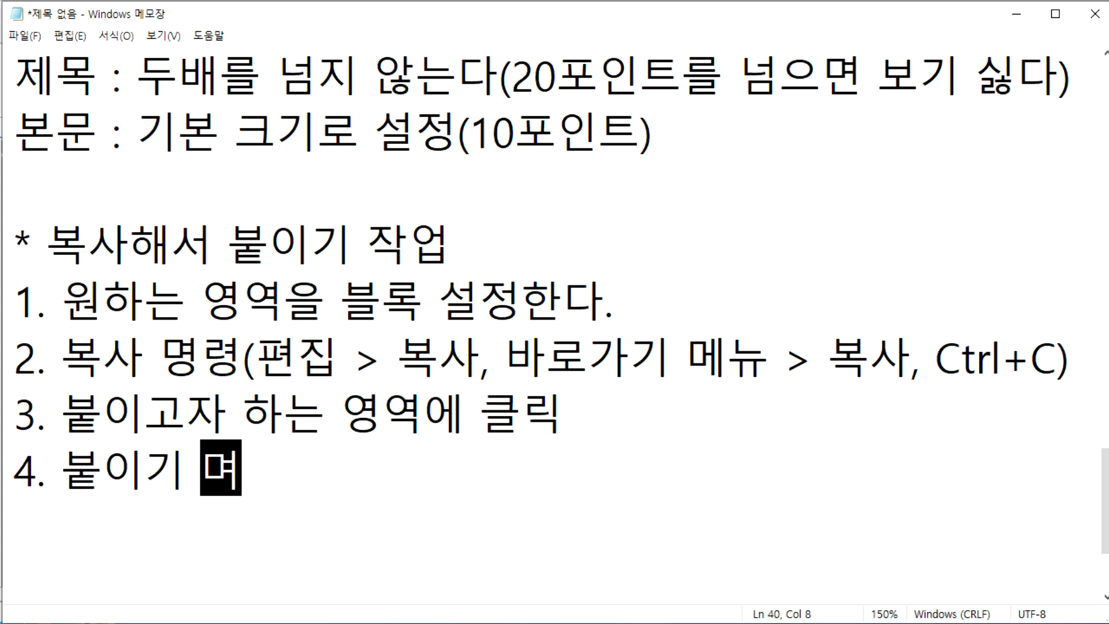
pyautogui.write('ㅇ(편집')
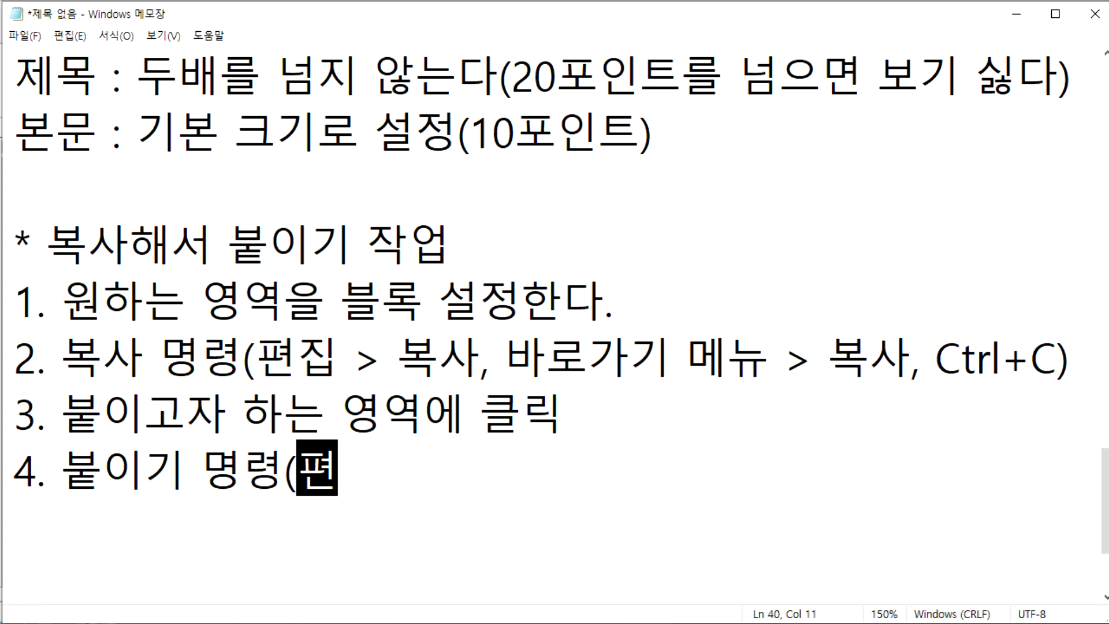
pyautogui.write(' > 뷰ㅜㅌ')
pyautogui.press('BackSpace')
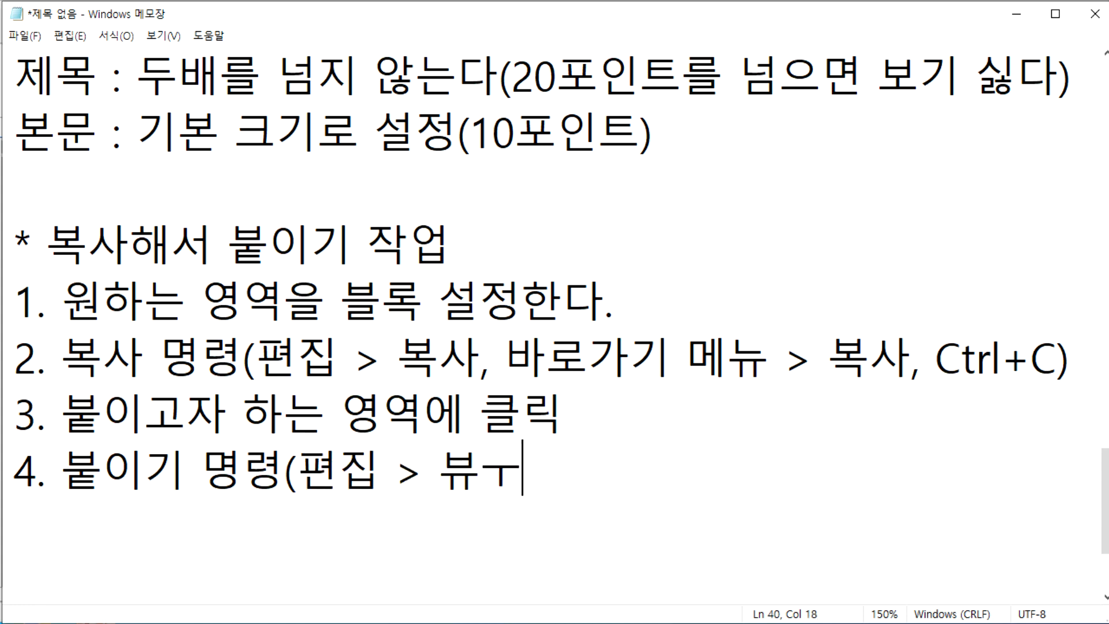
pyautogui.press('BackSpace')
pyautogui.press('BackSpace')
pyautogui.write('ㅂㅜㅌ이기, 바')
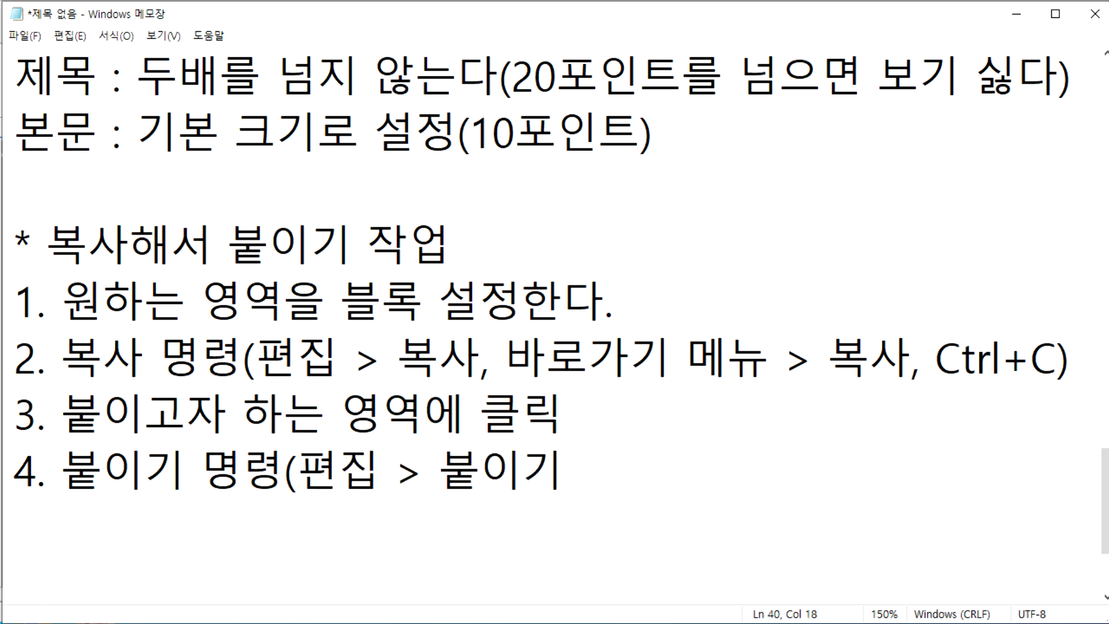
# Continue line 4 with "바로가기 메뉴 > 붙이기," as the second way to paste.
pyautogui.write('고')
pyautogui.press('BackSpace')
pyautogui.write('로가기 메뉴')
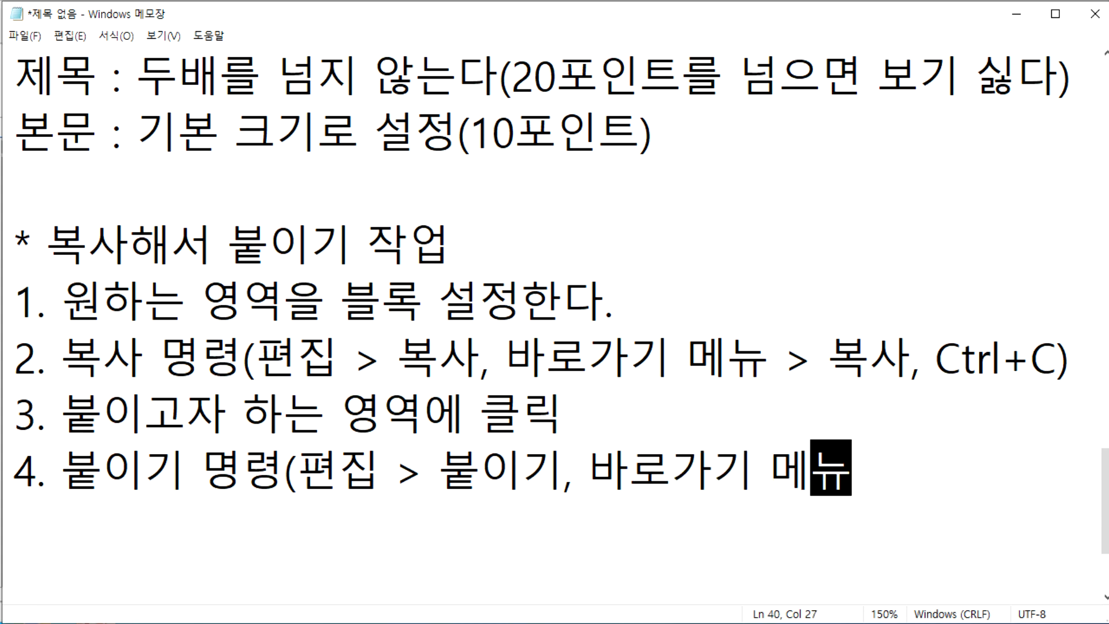
pyautogui.write(' >')
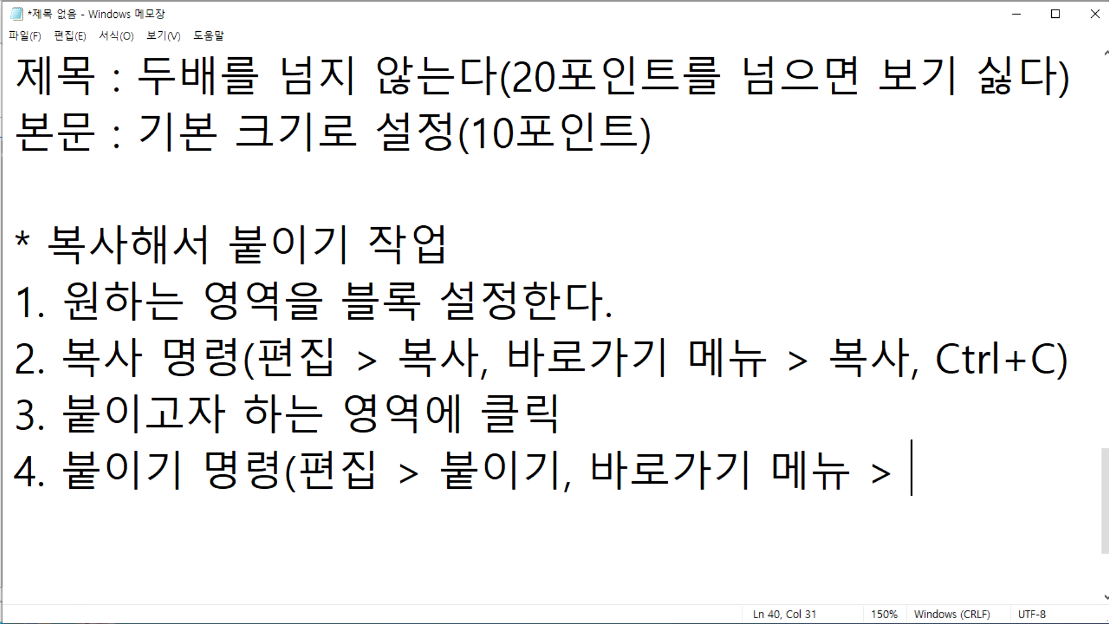
pyautogui.rightClick(617, 316)
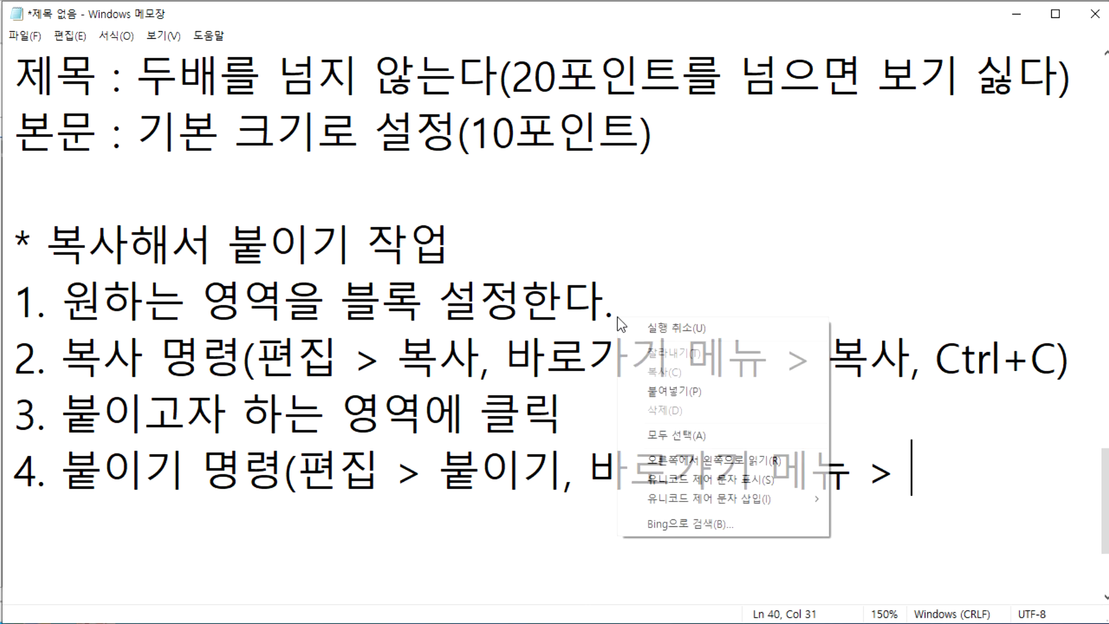
pyautogui.click(944, 463)
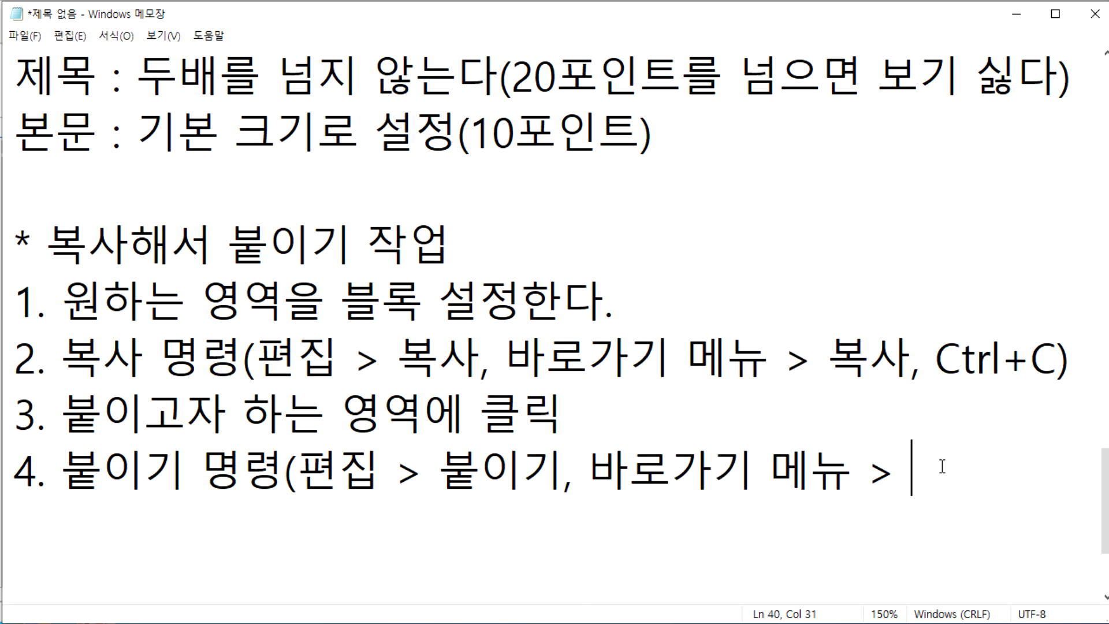
pyautogui.write('붙')
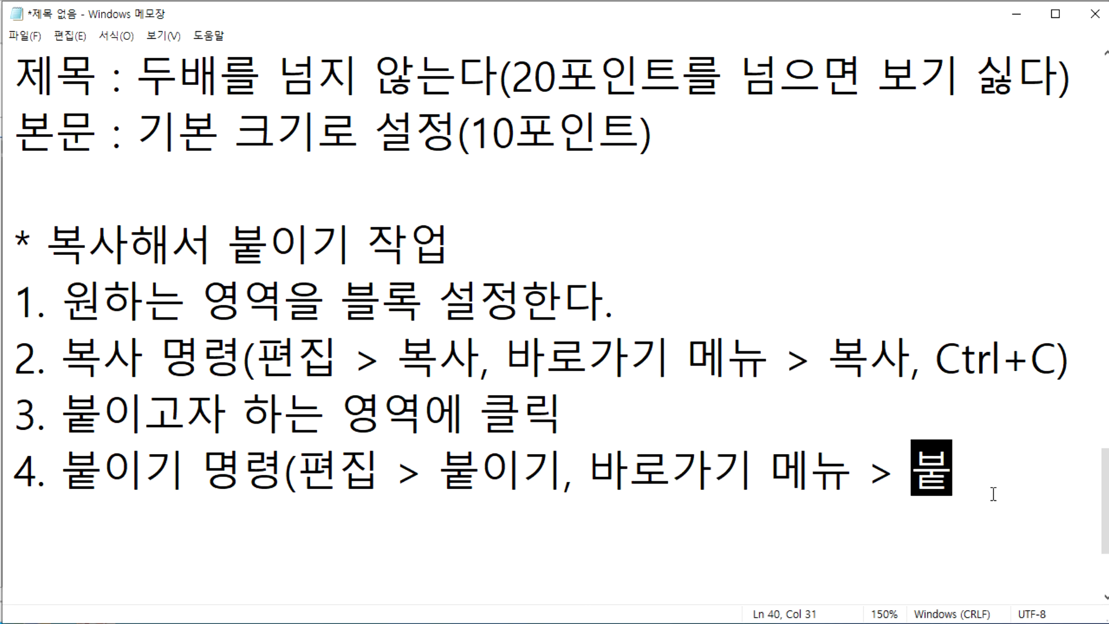
pyautogui.write('익기, ㅅ')
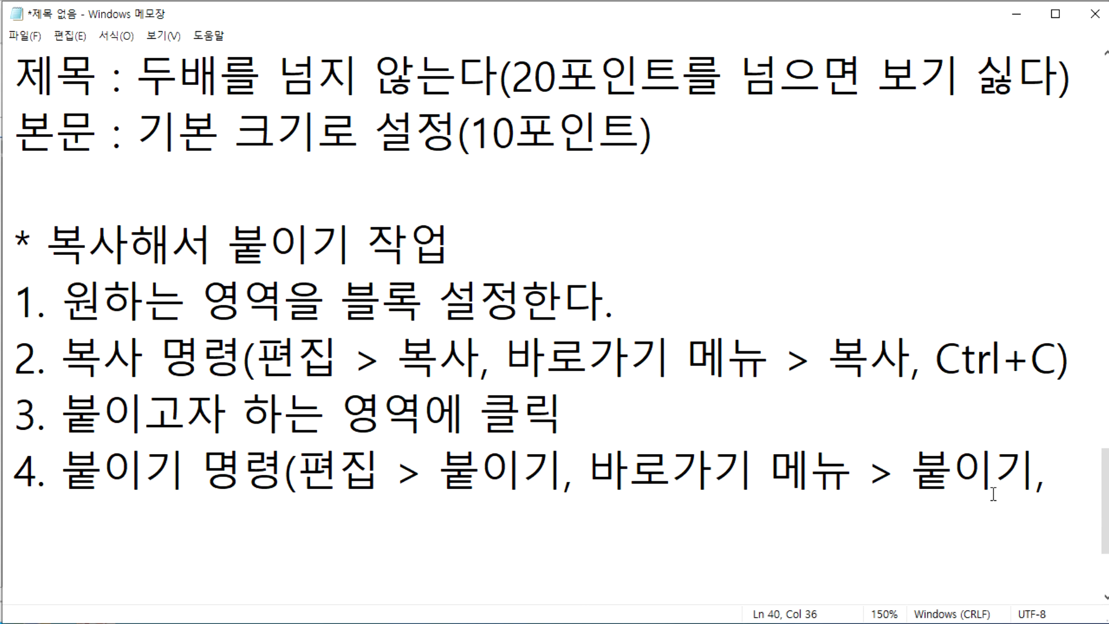
# Finish line 4 with "Ctrl + V)" and begin a new line below it.
pyautogui.press('BackSpace')
pyautogui.write('ㅊㅅ기')
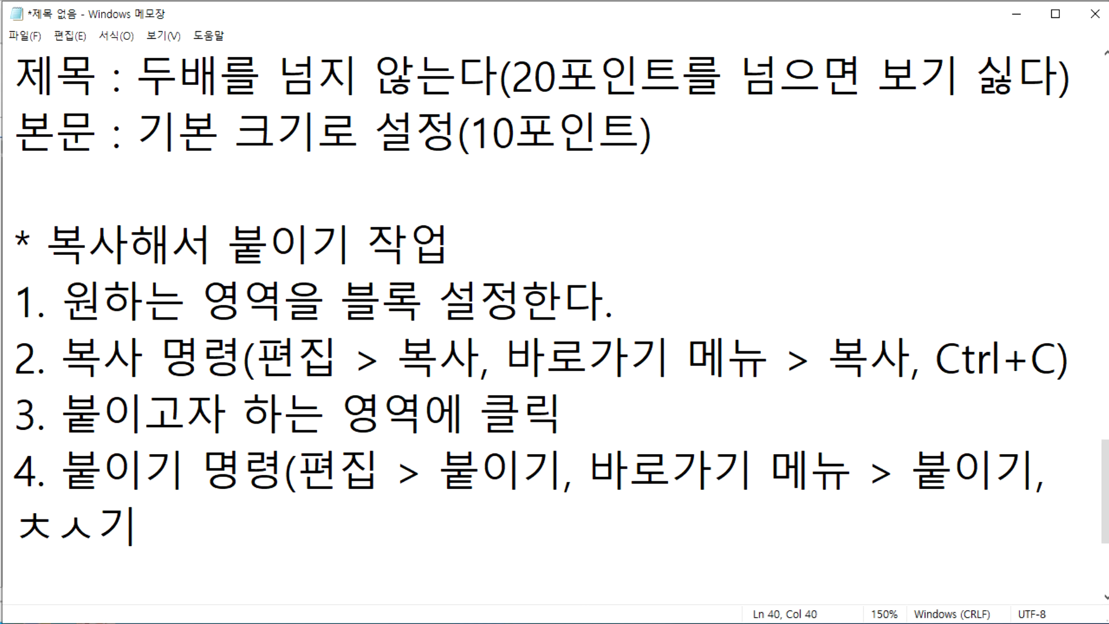
pyautogui.hotkey('shift', 'Home')
pyautogui.write('Ctrl + V_')
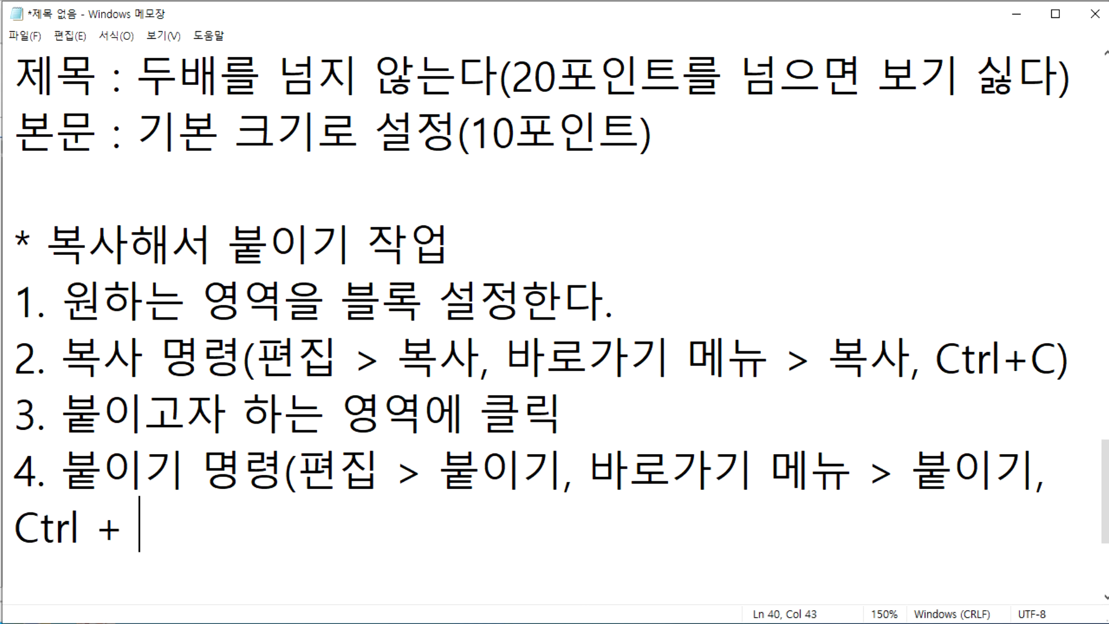
pyautogui.press('BackSpace')
pyautogui.write(')')
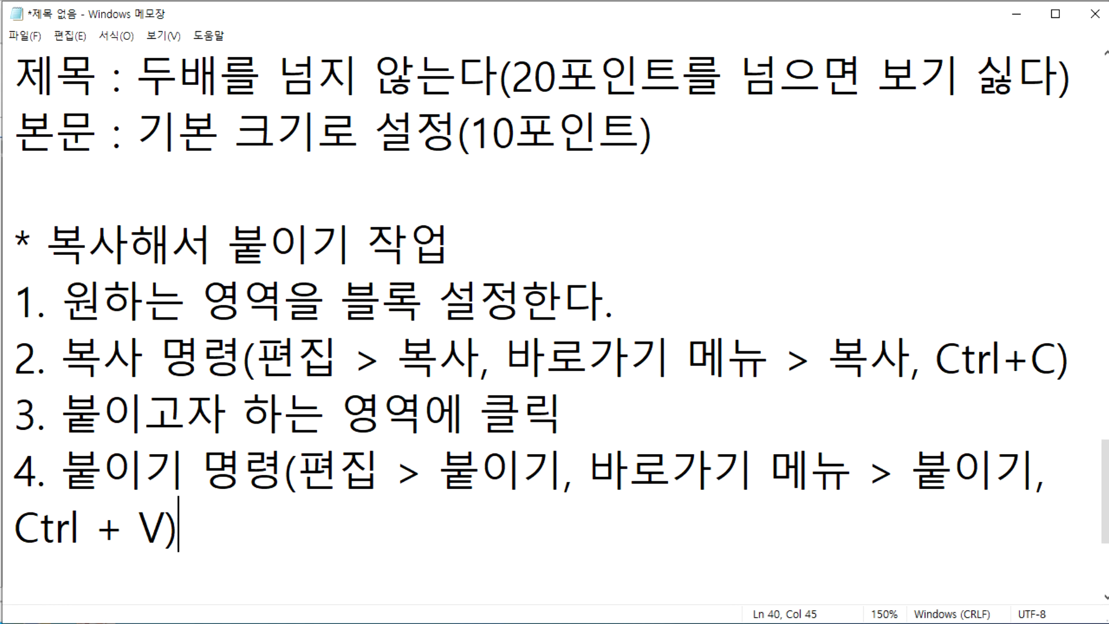
pyautogui.press('Return')
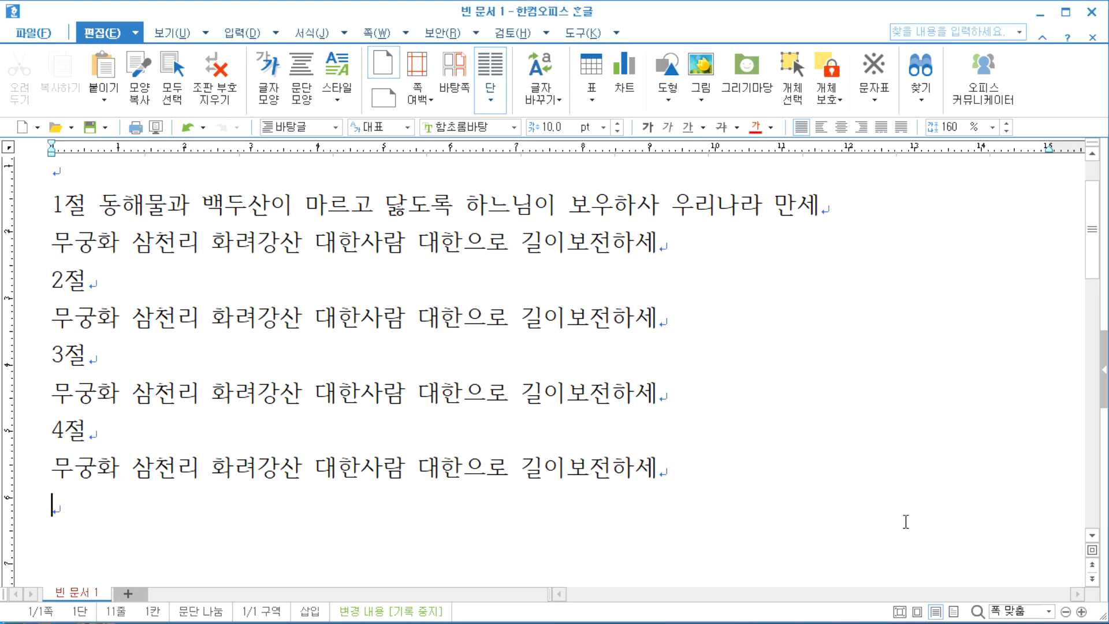
# Switch to the Hangul document and delete the refrain lines under 2절, 3절 and 4절.
pyautogui.moveTo(61, 317); pyautogui.dragTo(695, 317)
pyautogui.press('Delete')
pyautogui.press('Delete')
pyautogui.moveTo(51, 355); pyautogui.dragTo(658, 356)
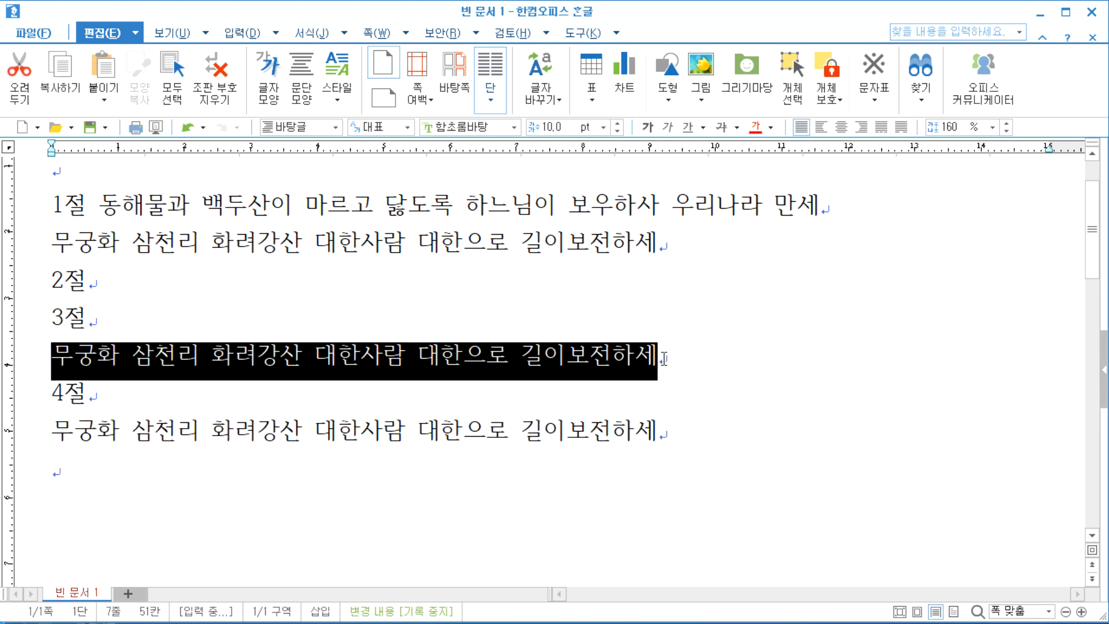
pyautogui.press('Delete')
pyautogui.press('Delete')
pyautogui.click(32, 401)
pyautogui.press('Delete')
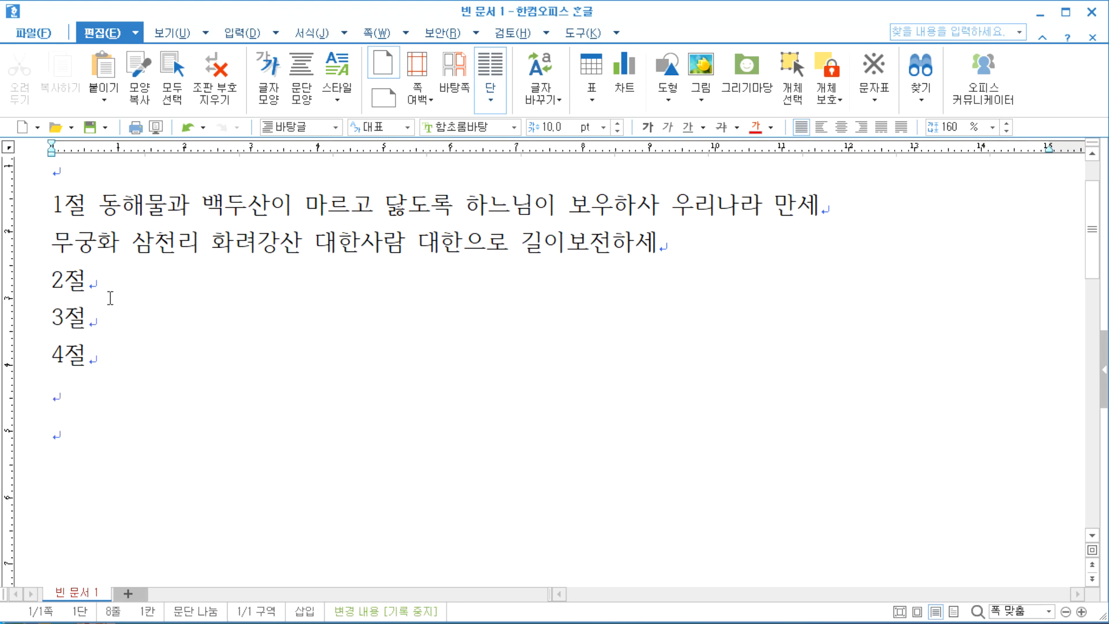
# Copy the refrain line under 1절 and insert an empty line before 3절 and before 4절.
pyautogui.click(29, 254)
pyautogui.click(74, 246)
pyautogui.moveTo(52, 243); pyautogui.dragTo(688, 249)
pyautogui.hotkey('ctrl', 'c')
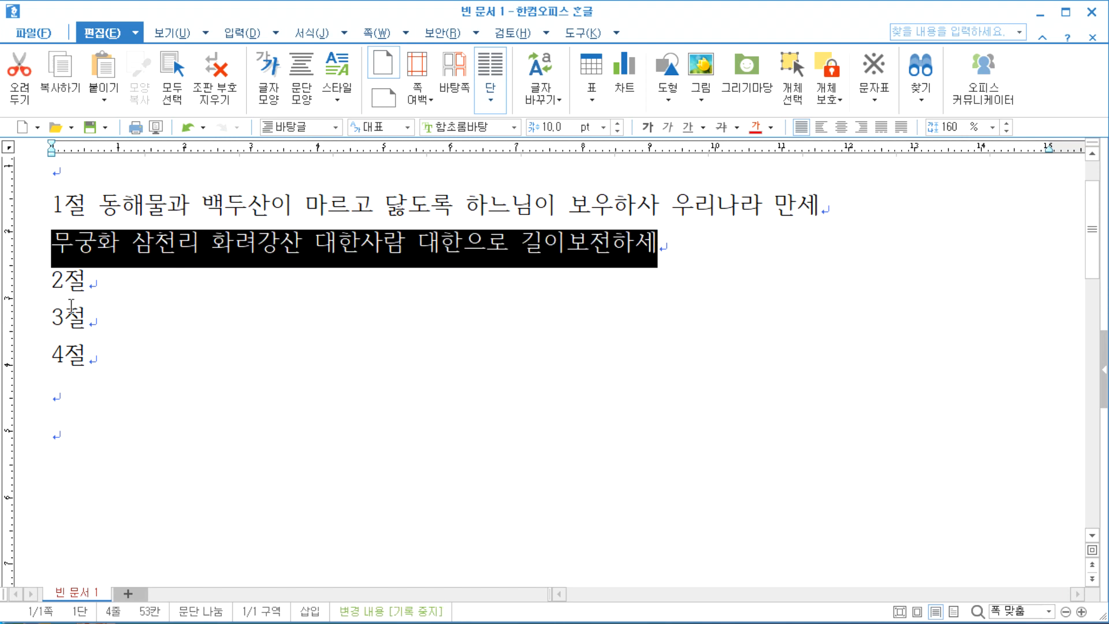
pyautogui.click(58, 317)
pyautogui.press('Return')
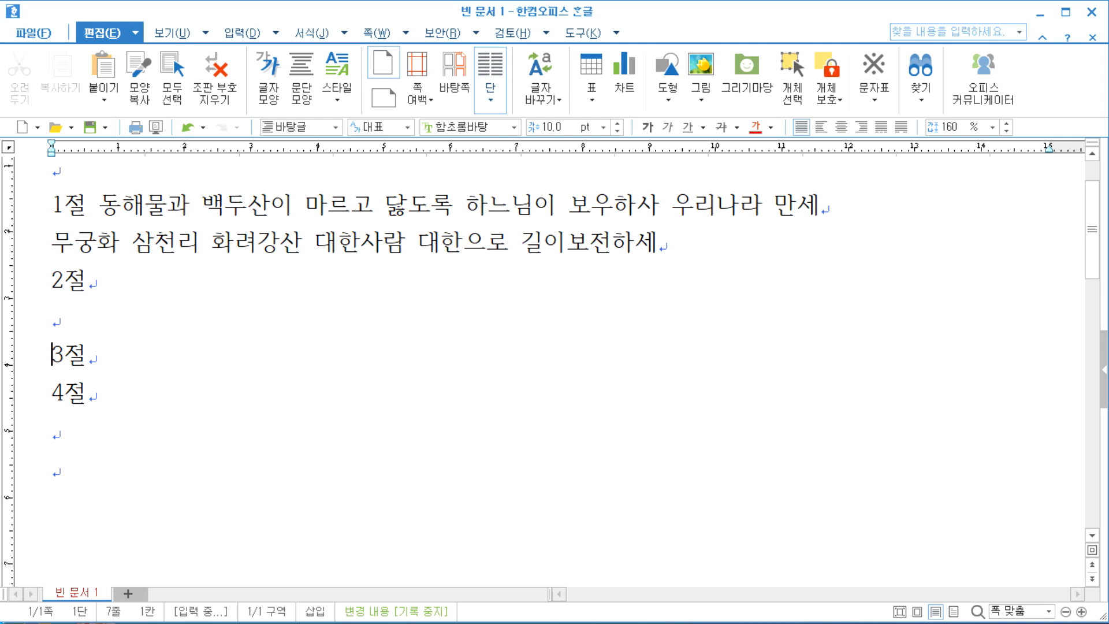
pyautogui.press('Down')
pyautogui.press('Return')
pyautogui.press('Down')
# Paste the copied refrain on the empty lines below 2절, 3절 and 4절.
pyautogui.click(74, 322)
pyautogui.hotkey('ctrl', 'v')
pyautogui.click(66, 396)
pyautogui.hotkey('ctrl', 'v')
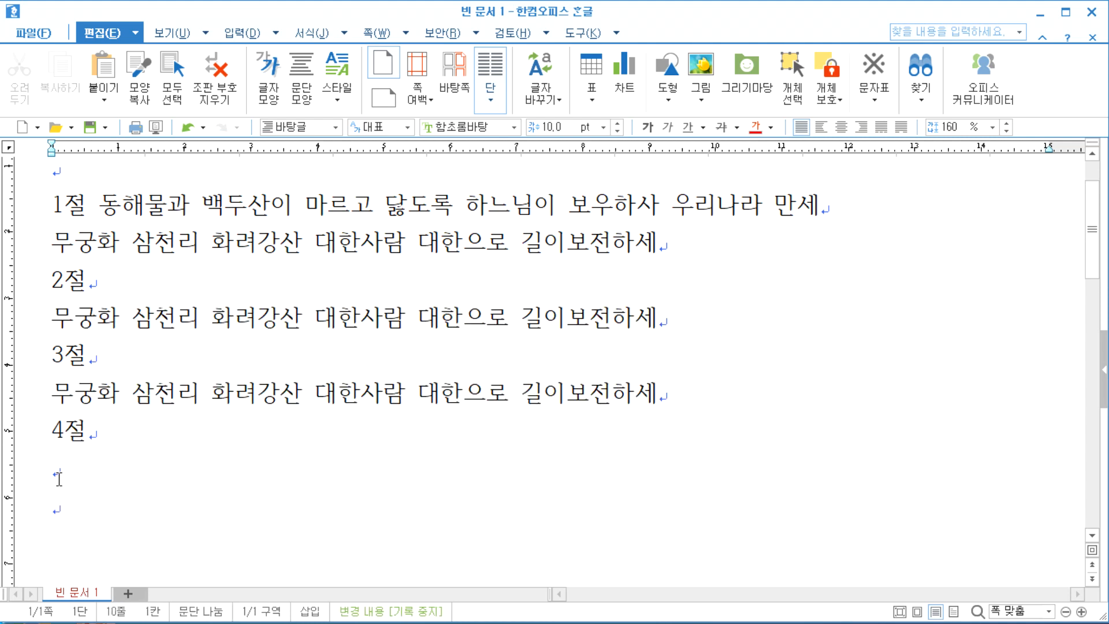
pyautogui.click(58, 478)
pyautogui.hotkey('ctrl', 'v')
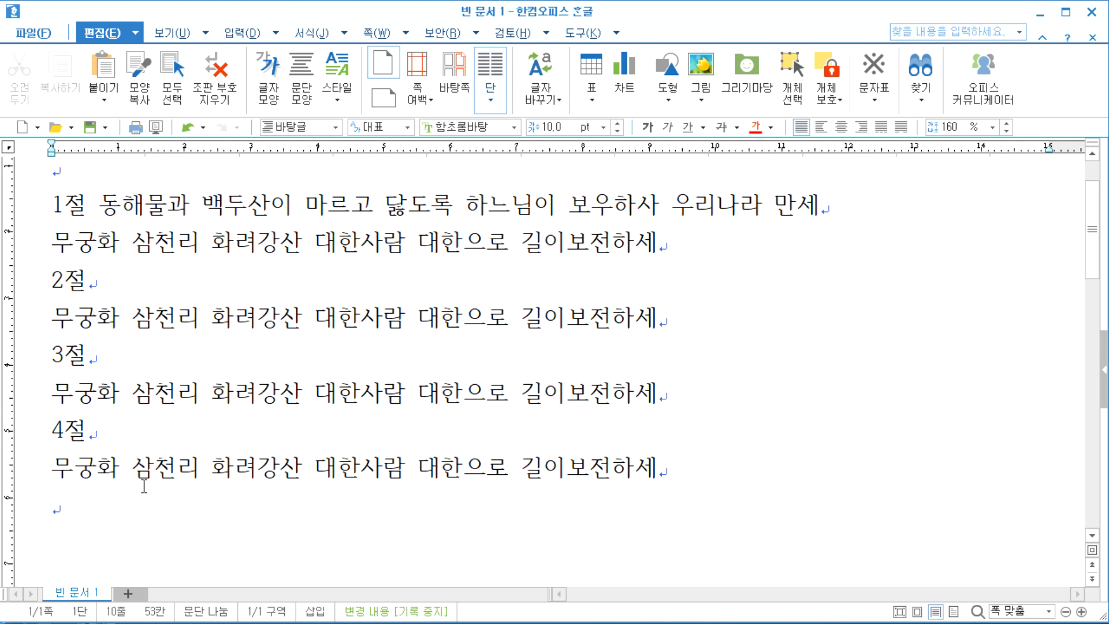
# Switch to Notepad and add spaces around the plus sign in line 2 so it reads "Ctrl + C", returning to the empty last line.
pyautogui.hotkey('alt', 'Tab')
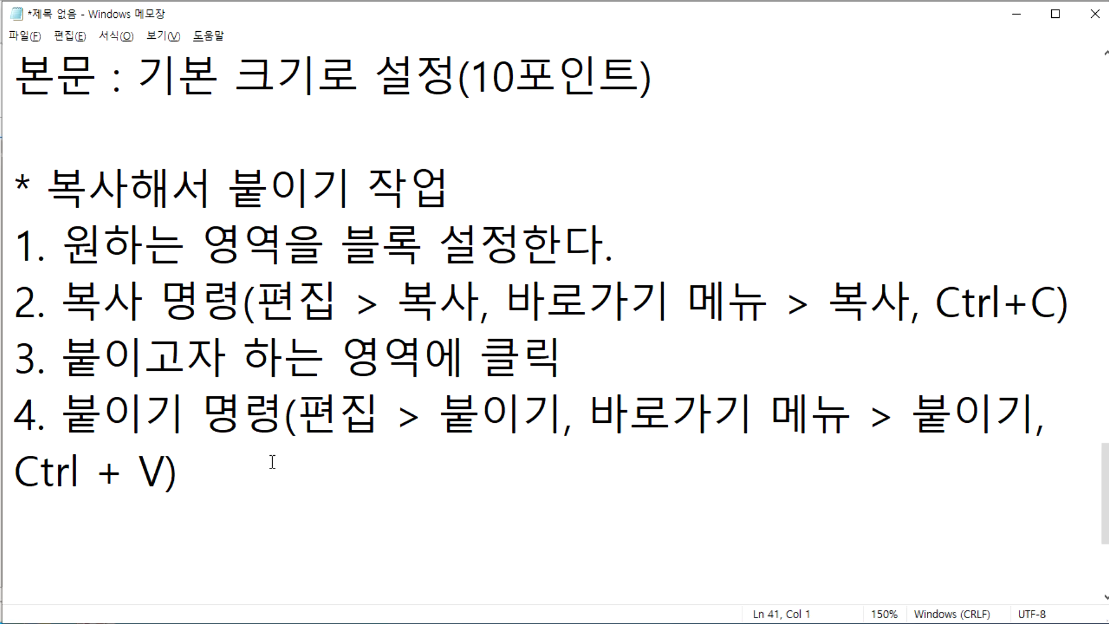
pyautogui.scroll(-2, 272, 462)
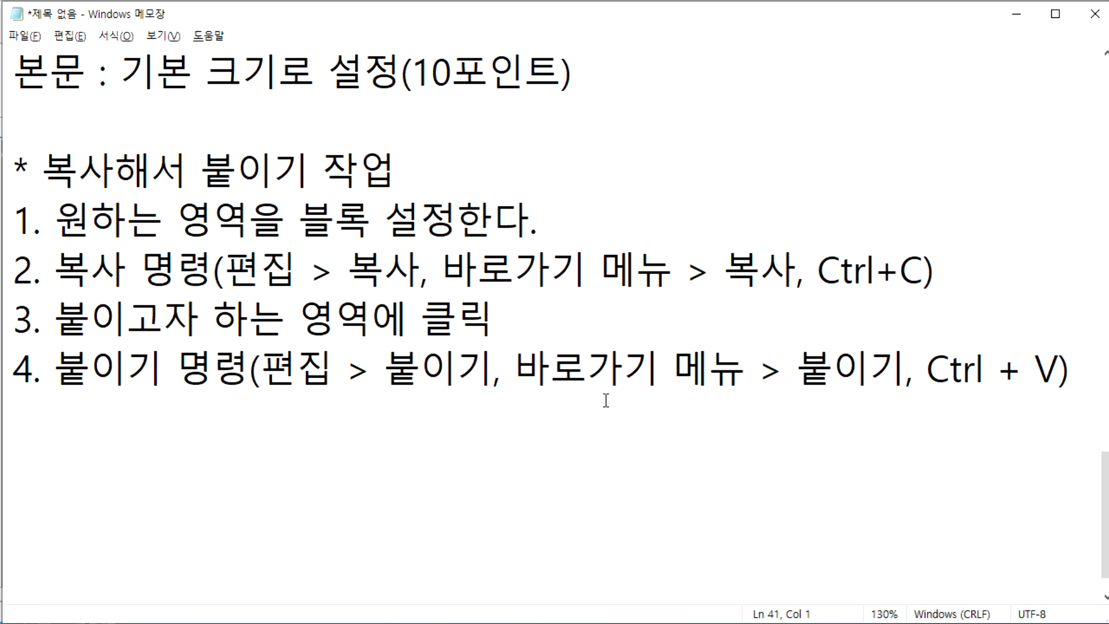
pyautogui.click(880, 273)
pyautogui.click(913, 270)
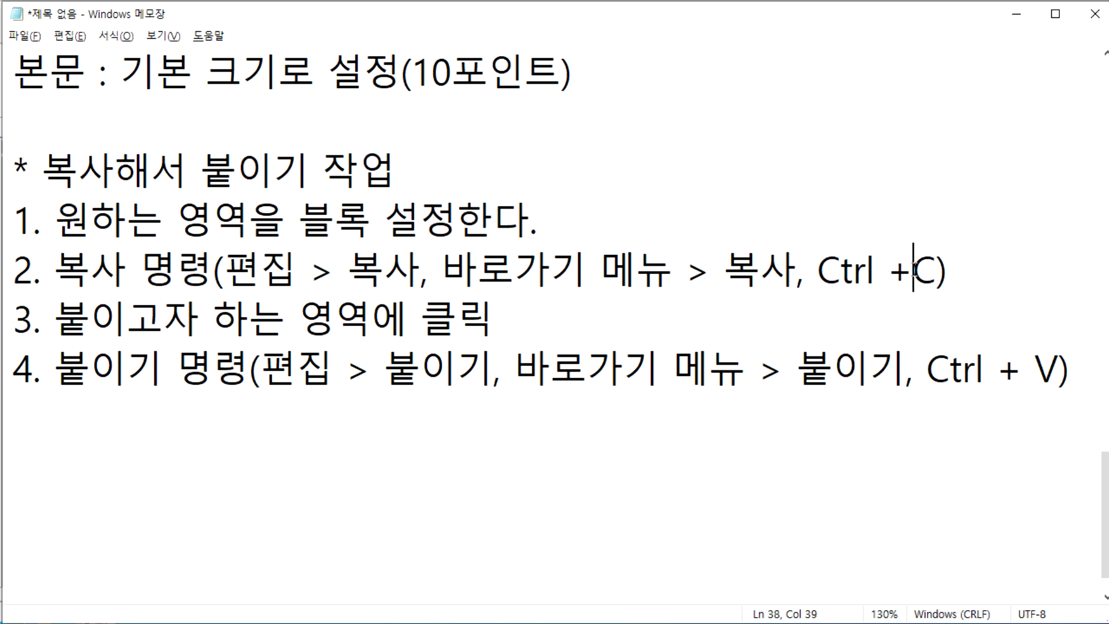
pyautogui.click(286, 445)
pyautogui.click(165, 425)
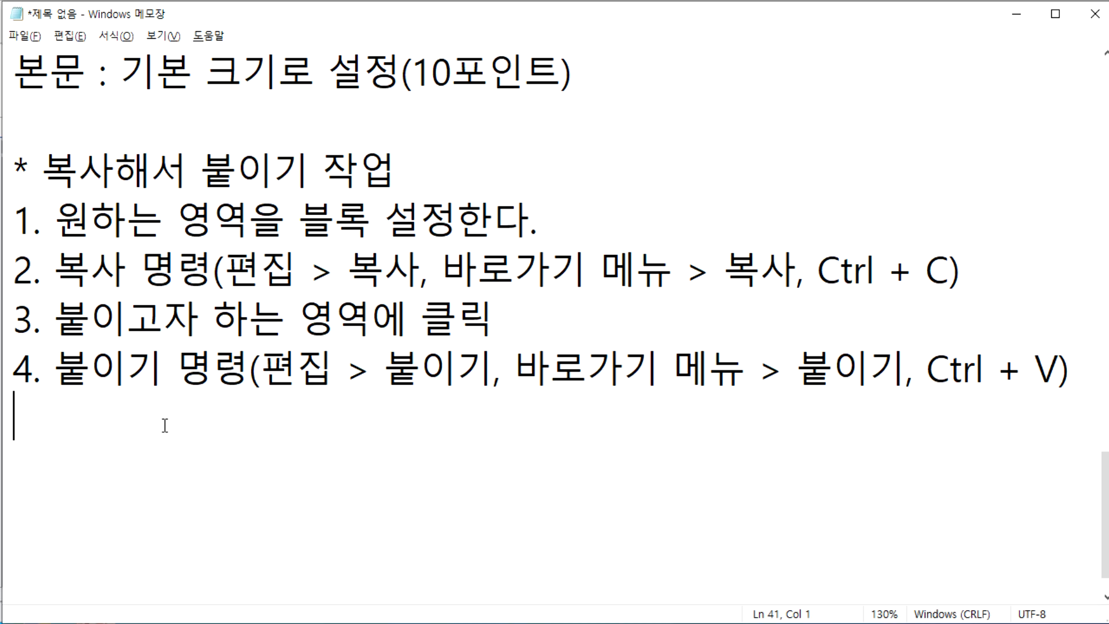
# Switch to Hangul, copy the refrain under 1절 and paste it after a blank line below the 4절 refrain.
pyautogui.hotkey('alt', 'Tab')
pyautogui.moveTo(42, 240); pyautogui.dragTo(675, 248)
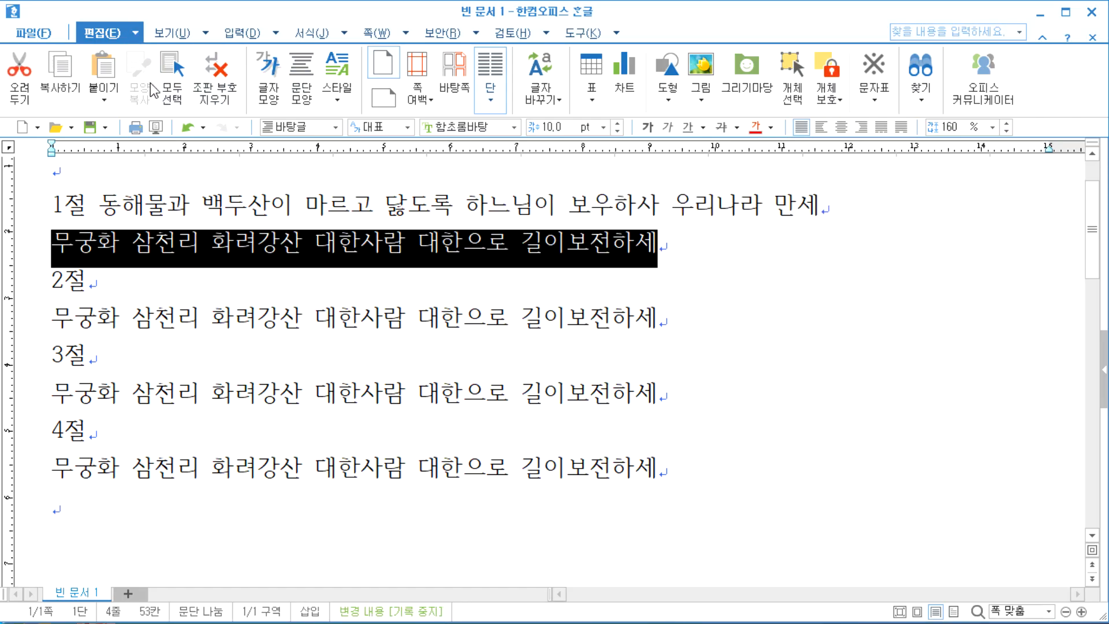
pyautogui.click(66, 77)
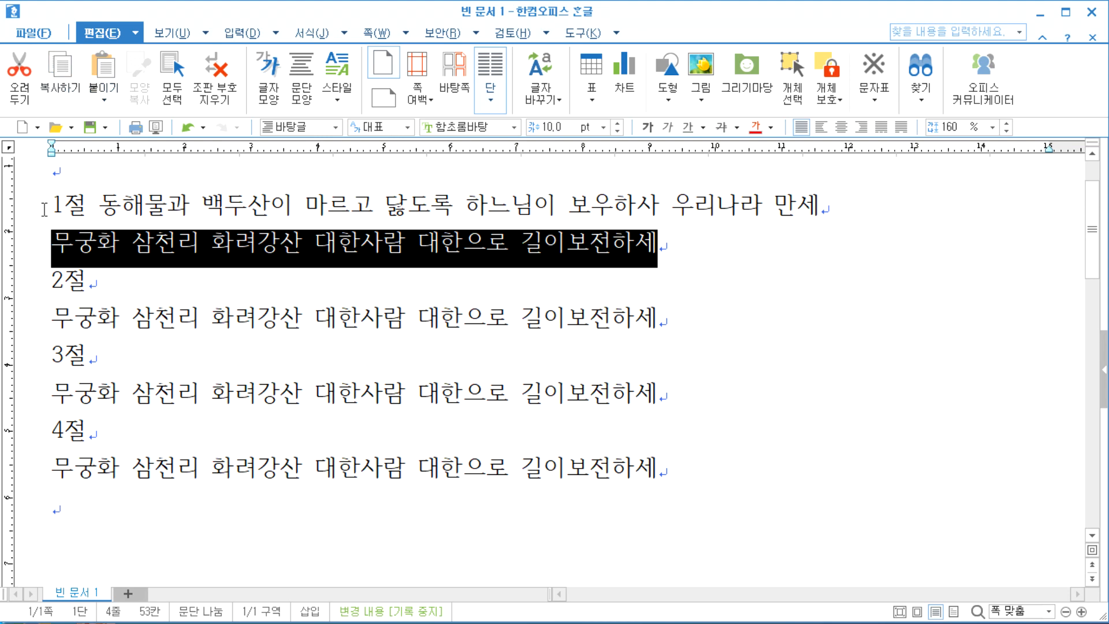
pyautogui.click(74, 498)
pyautogui.press('Return')
pyautogui.press('Return')
pyautogui.click(53, 480)
pyautogui.click(104, 75)
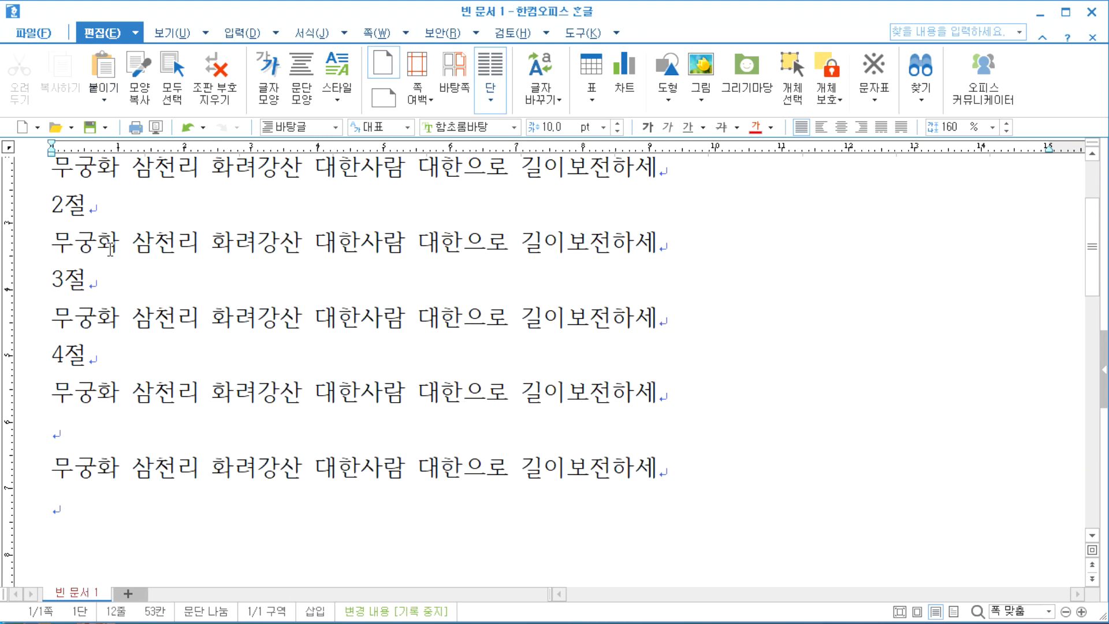
# Delete the extra refrain pasted at the document's end along with the surplus blank line.
pyautogui.click(33, 477)
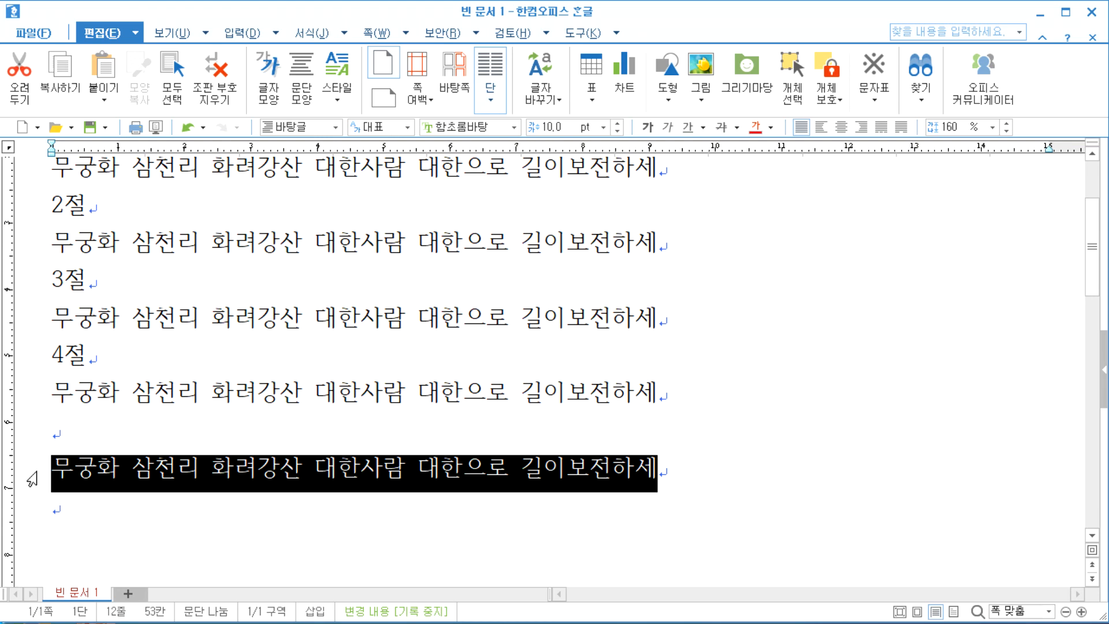
pyautogui.press('Delete')
pyautogui.press('BackSpace')
pyautogui.press('Delete')
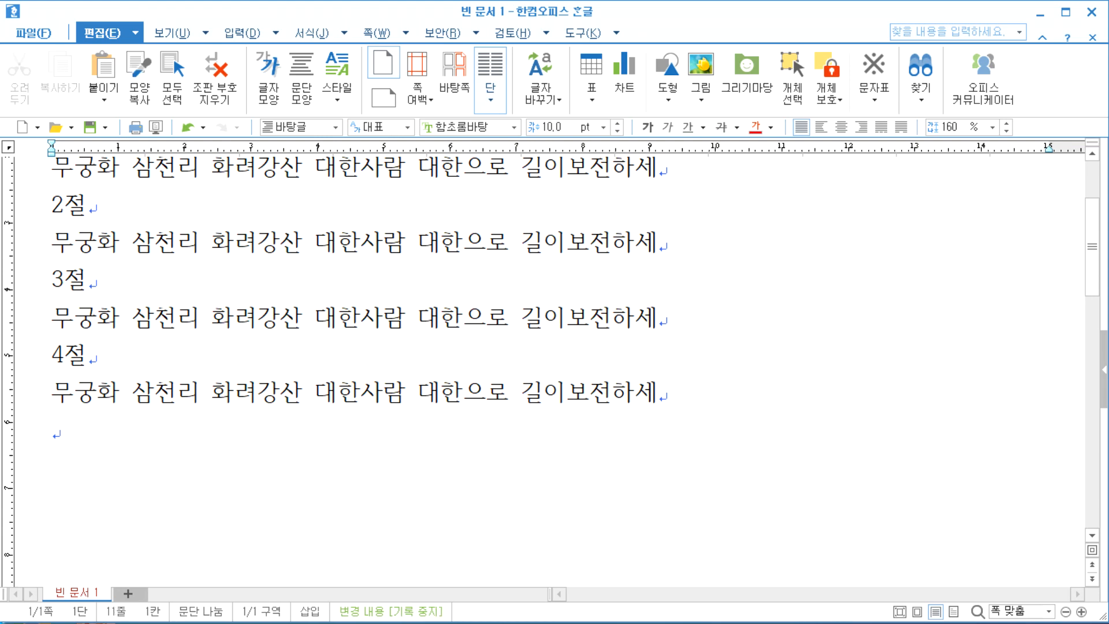
# Copy the refrain under 2절 and paste it five times on consecutive lines below the 4절 refrain.
pyautogui.moveTo(49, 243); pyautogui.dragTo(725, 247)
pyautogui.hotkey('ctrl', 'c')
pyautogui.click(213, 445)
pyautogui.hotkey('ctrl', 'v')
pyautogui.press('Return')
pyautogui.hotkey('ctrl', 'v')
pyautogui.press('Return')
pyautogui.hotkey('ctrl', 'v')
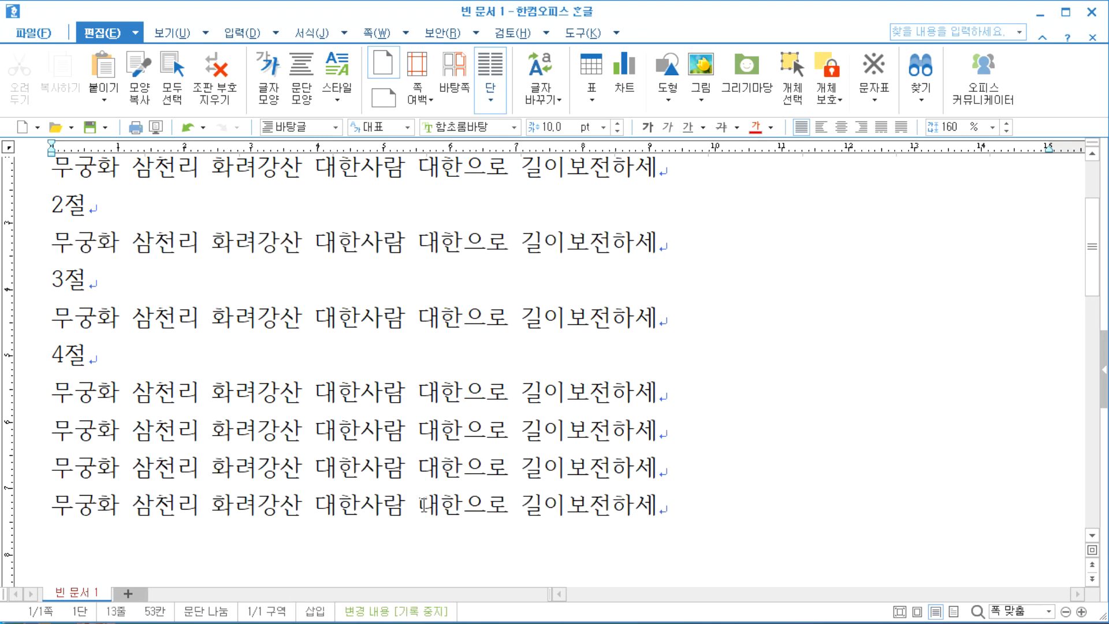
pyautogui.press('Return')
pyautogui.hotkey('ctrl', 'v')
pyautogui.press('Return')
pyautogui.hotkey('ctrl', 'v')
# Add three blank lines below the pasted refrains and paste the refrain on each of them.
pyautogui.press('Return')
pyautogui.press('Return')
pyautogui.press('Return')
pyautogui.press('Up')
pyautogui.press('Up')
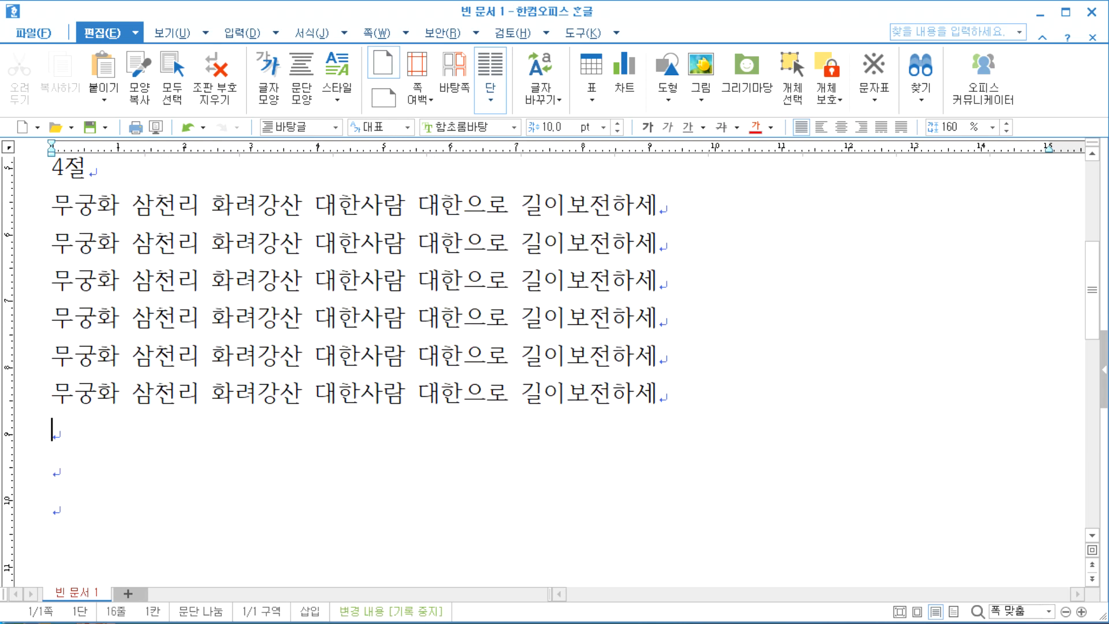
pyautogui.hotkey('ctrl', 'v')
pyautogui.press('Down')
pyautogui.hotkey('ctrl', 'v')
pyautogui.press('Down')
pyautogui.hotkey('ctrl', 'v')
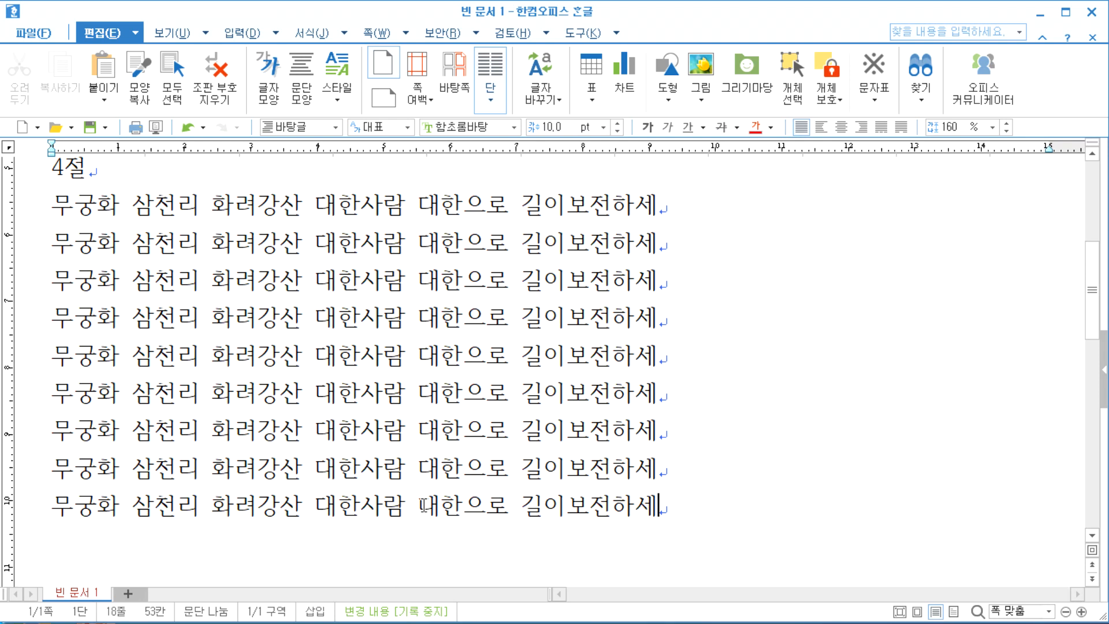
# Delete all the extra refrain lines below the 4절 refrain and add one blank line.
pyautogui.moveTo(51, 245); pyautogui.dragTo(704, 498)
pyautogui.press('Delete')
pyautogui.press('Return')
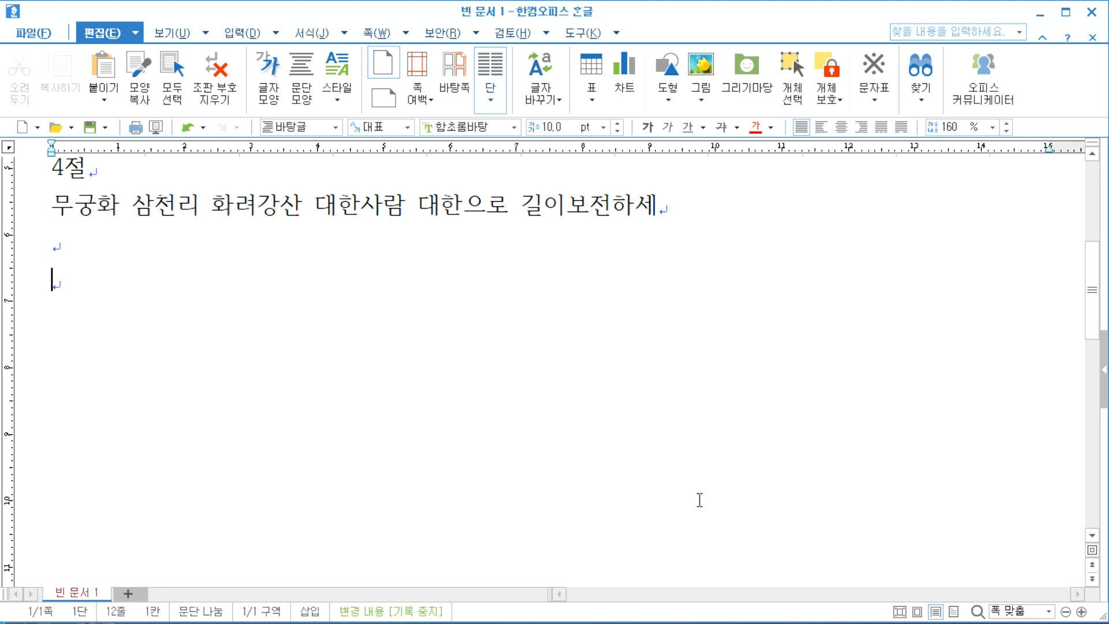
pyautogui.moveTo(46, 206); pyautogui.dragTo(683, 207)
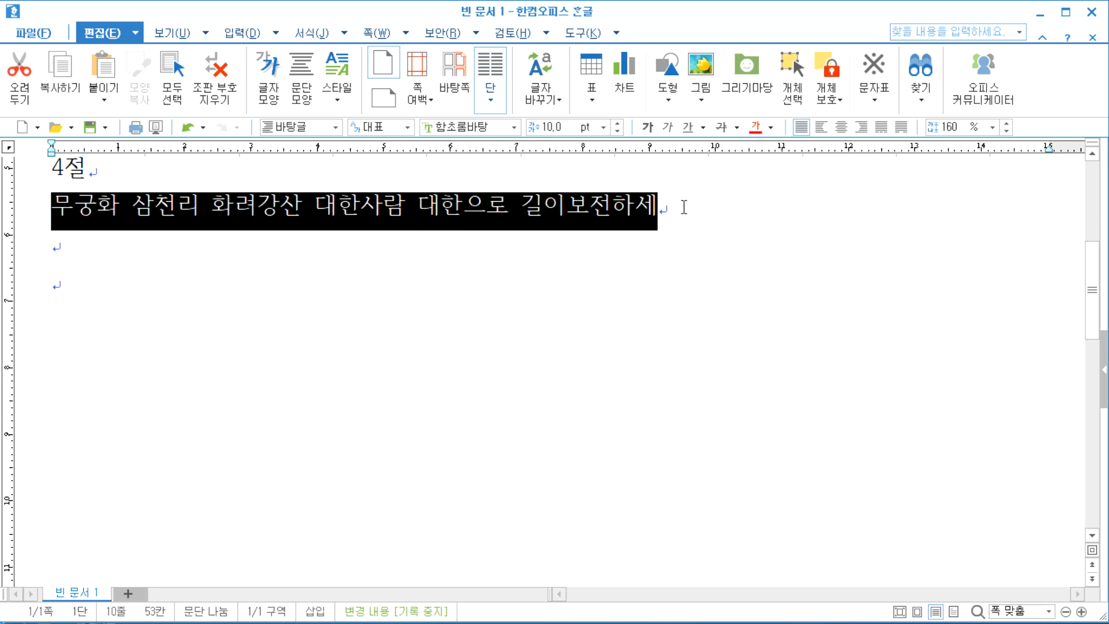
pyautogui.click(186, 320)
pyautogui.scroll(3, 248, 433)
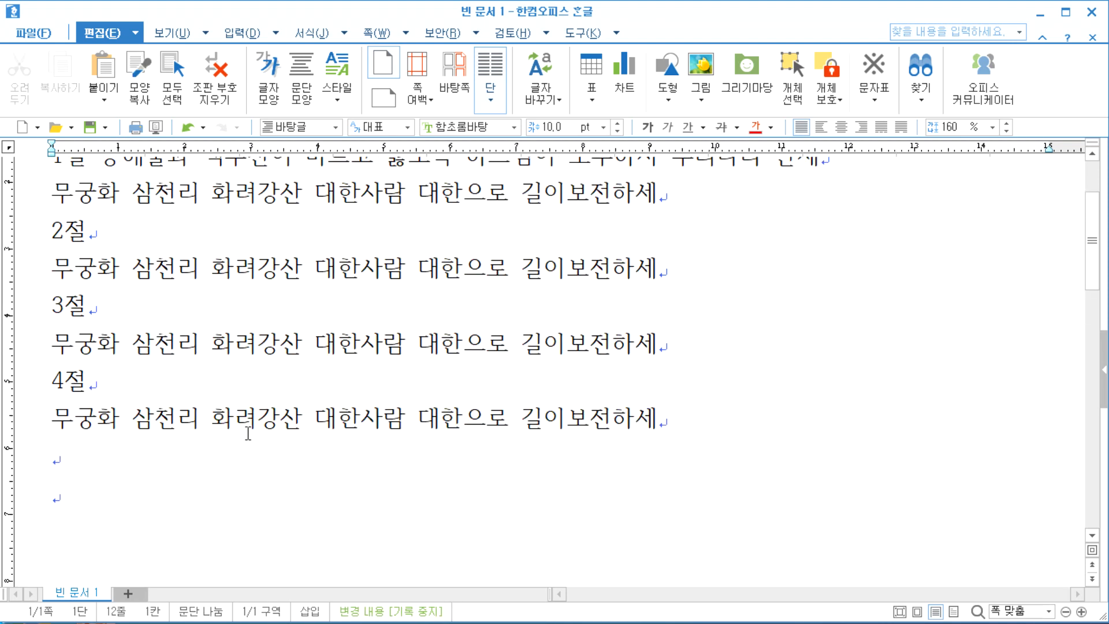
pyautogui.scroll(3, 142, 373)
pyautogui.moveTo(54, 299); pyautogui.dragTo(669, 289)
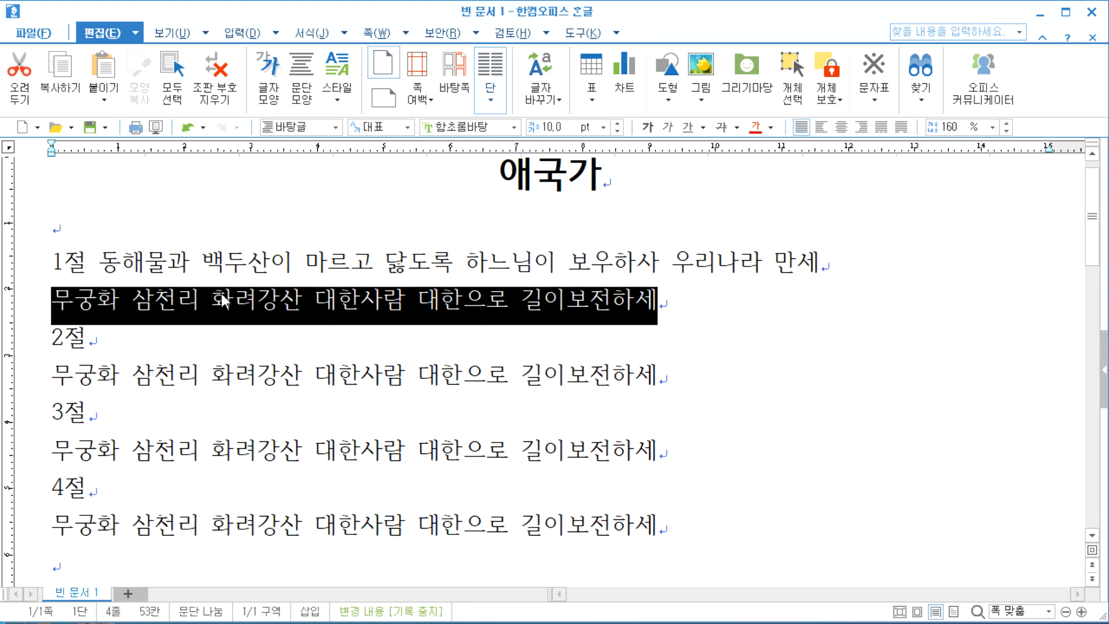
pyautogui.click(129, 298)
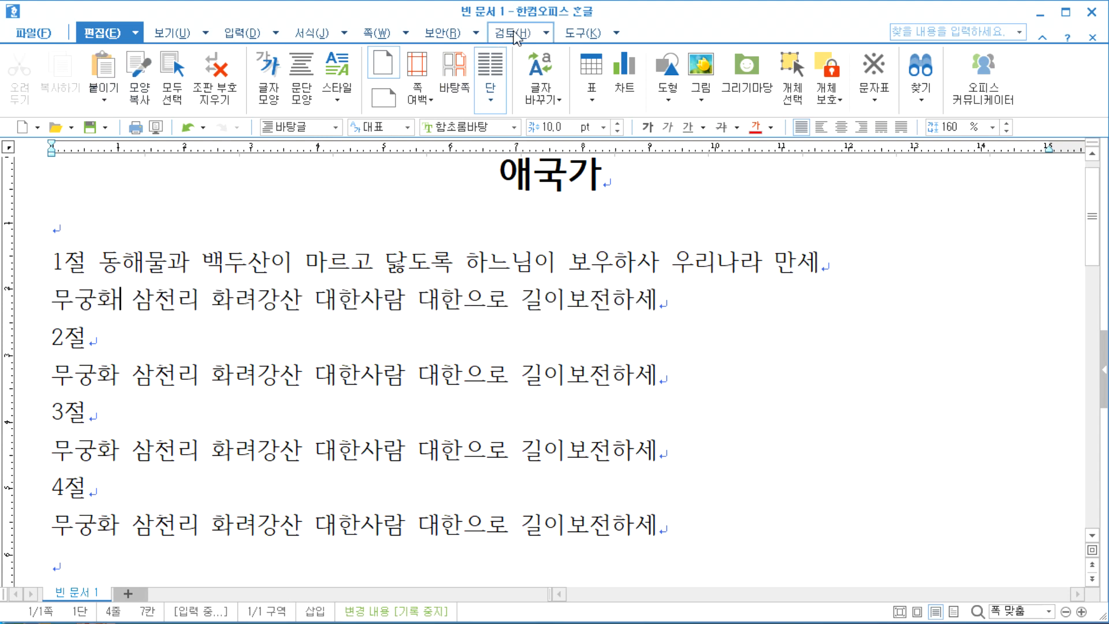
# Display the document with the page outline (쪽 윤곽) turned on so the page margins are shown.
pyautogui.click(172, 34)
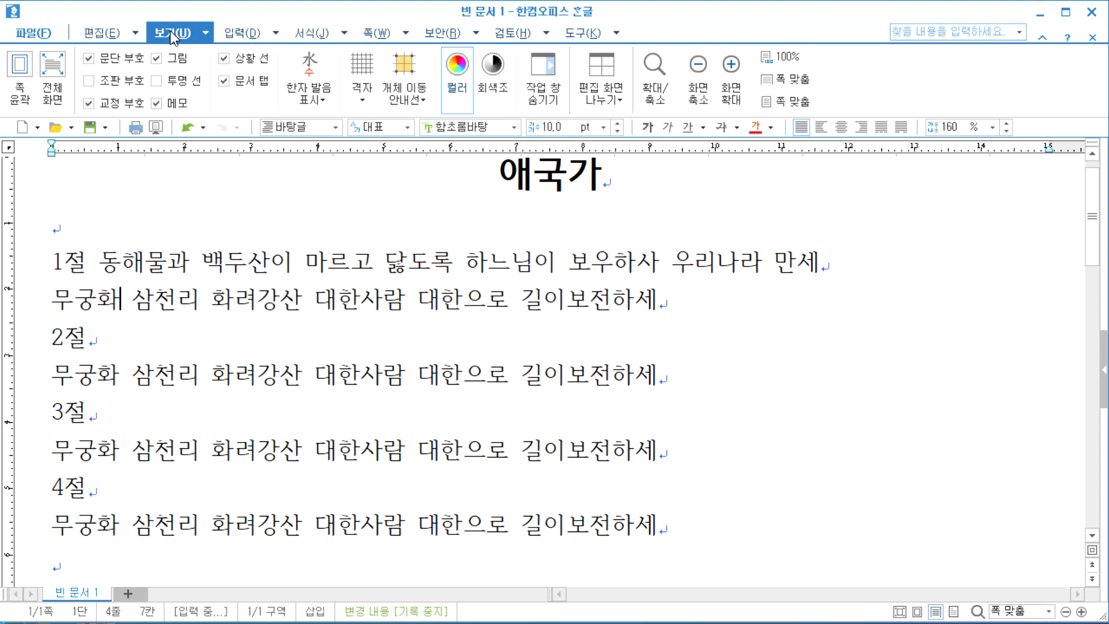
pyautogui.click(19, 78)
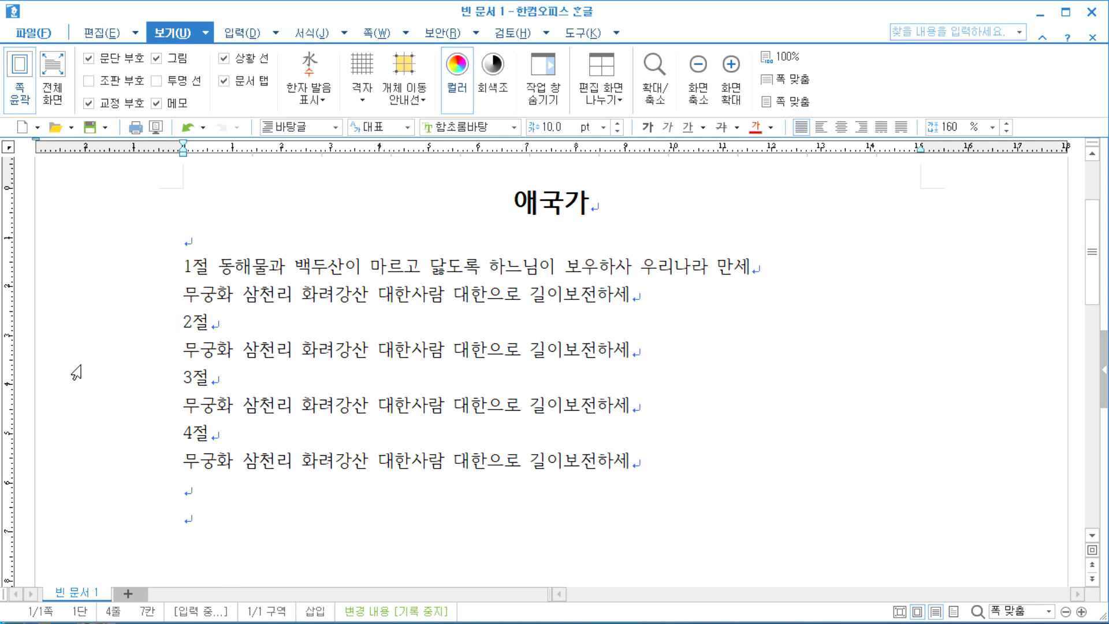
pyautogui.click(19, 79)
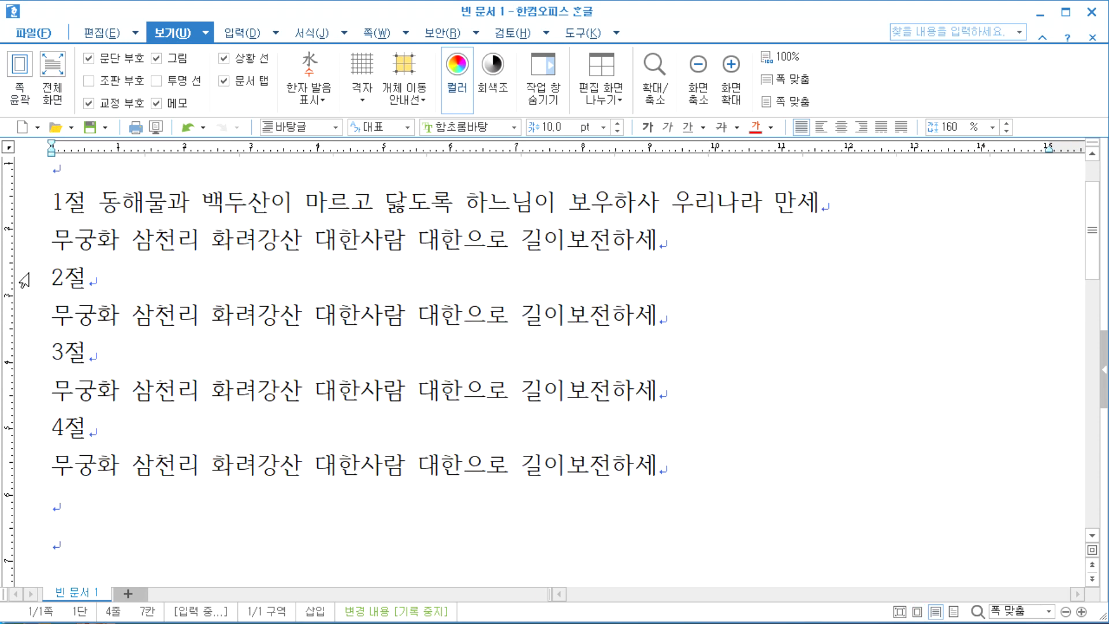
pyautogui.click(19, 81)
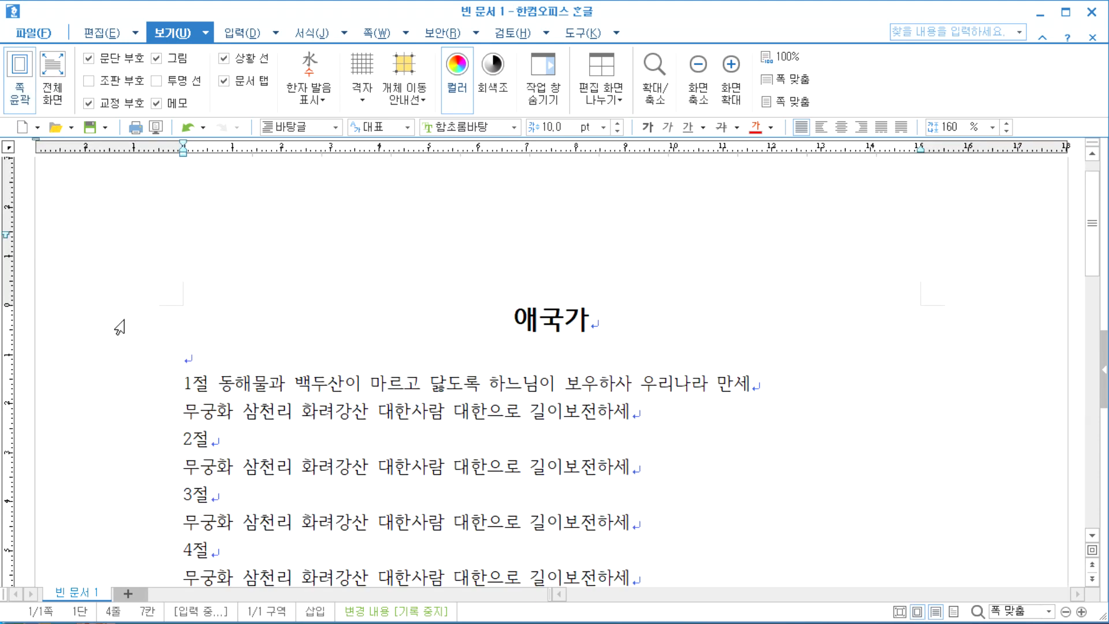
# Try selecting the whole refrain line under 1절 across its text and from the page margin, clearing each selection.
pyautogui.moveTo(185, 410); pyautogui.dragTo(655, 416)
pyautogui.click(202, 411)
pyautogui.click(121, 422)
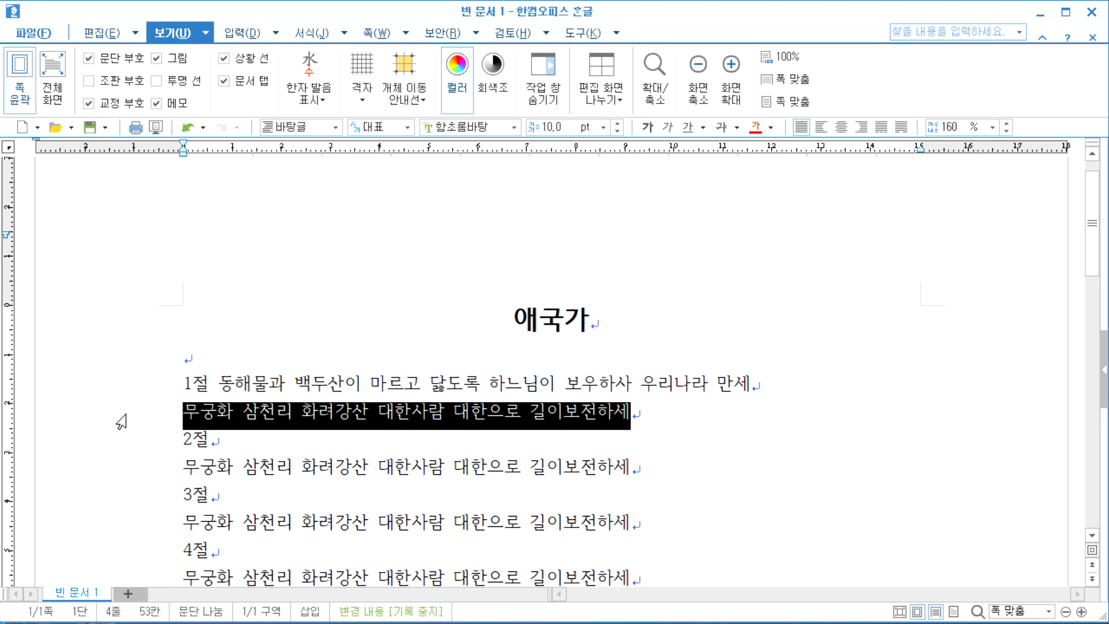
pyautogui.click(237, 436)
pyautogui.moveTo(184, 411); pyautogui.dragTo(635, 411)
pyautogui.scroll(-2, 399, 465)
pyautogui.click(227, 357)
pyautogui.moveTo(185, 335); pyautogui.dragTo(638, 335)
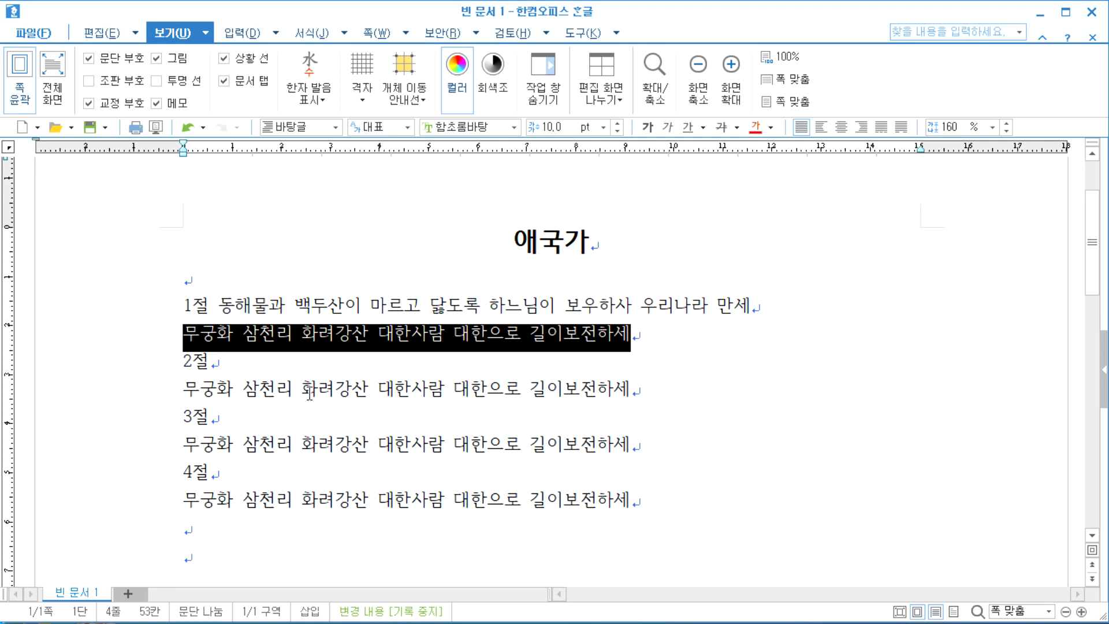
pyautogui.click(196, 363)
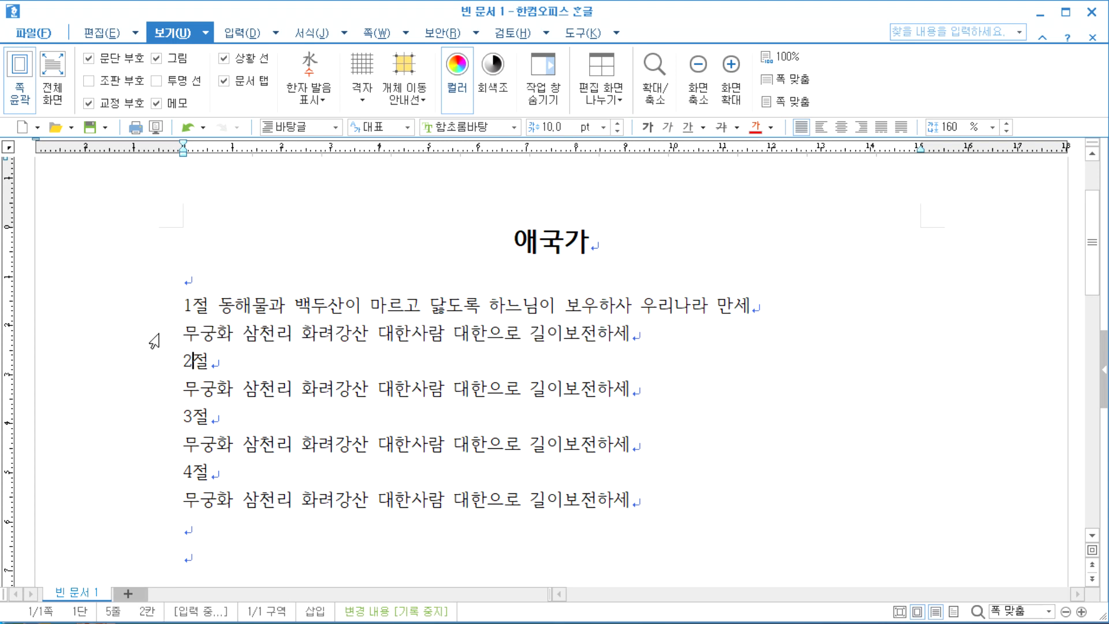
pyautogui.click(154, 341)
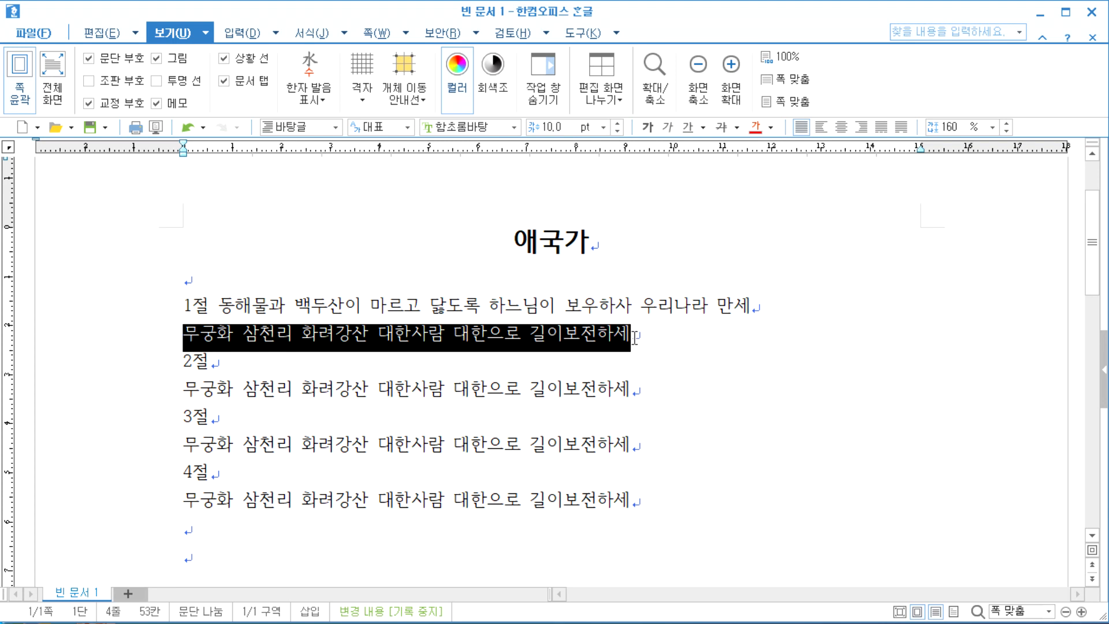
pyautogui.click(243, 344)
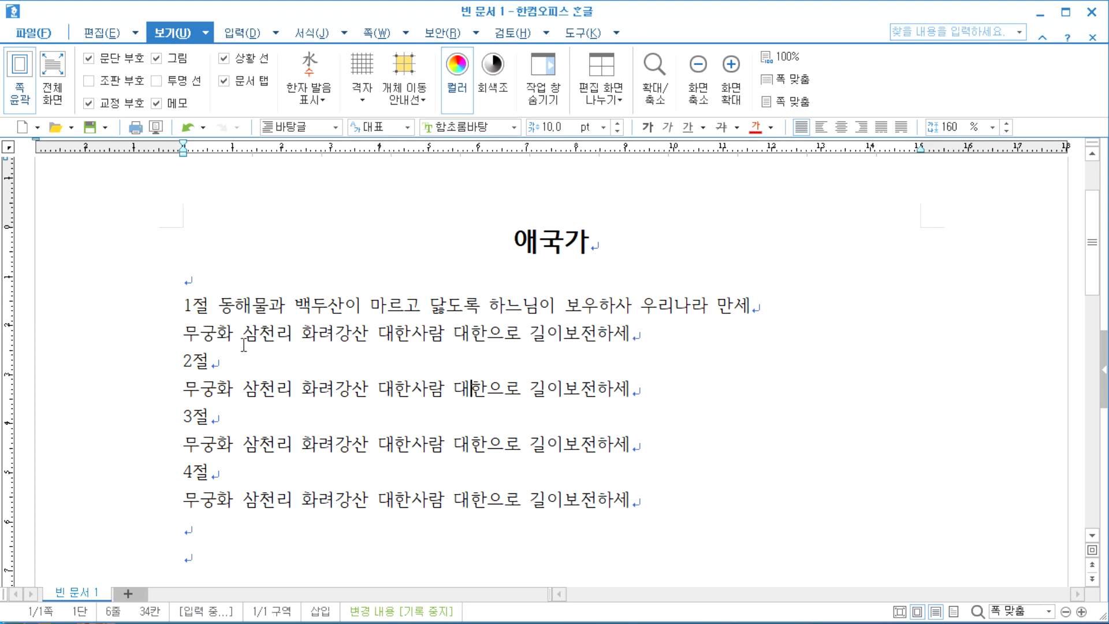
# Copy the refrain under 1절 and paste it on two consecutive lines at the document's end, adding a new line below.
pyautogui.moveTo(192, 332); pyautogui.dragTo(636, 341)
pyautogui.hotkey('ctrl', 'c')
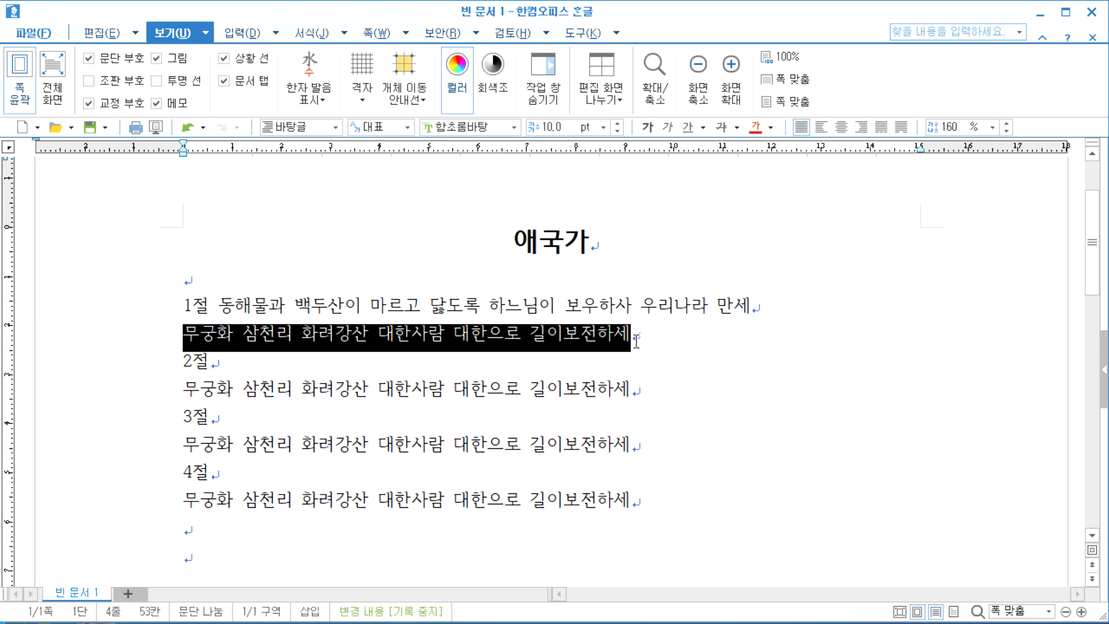
pyautogui.scroll(-3, 318, 433)
pyautogui.click(215, 413)
pyautogui.hotkey('ctrl', 'v')
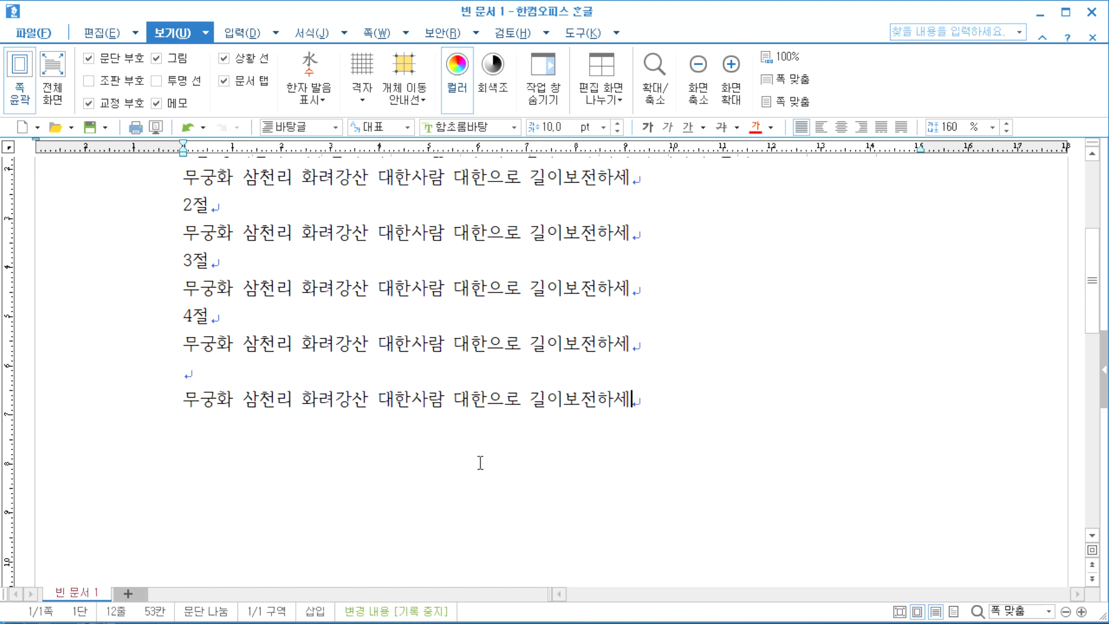
pyautogui.press('Return')
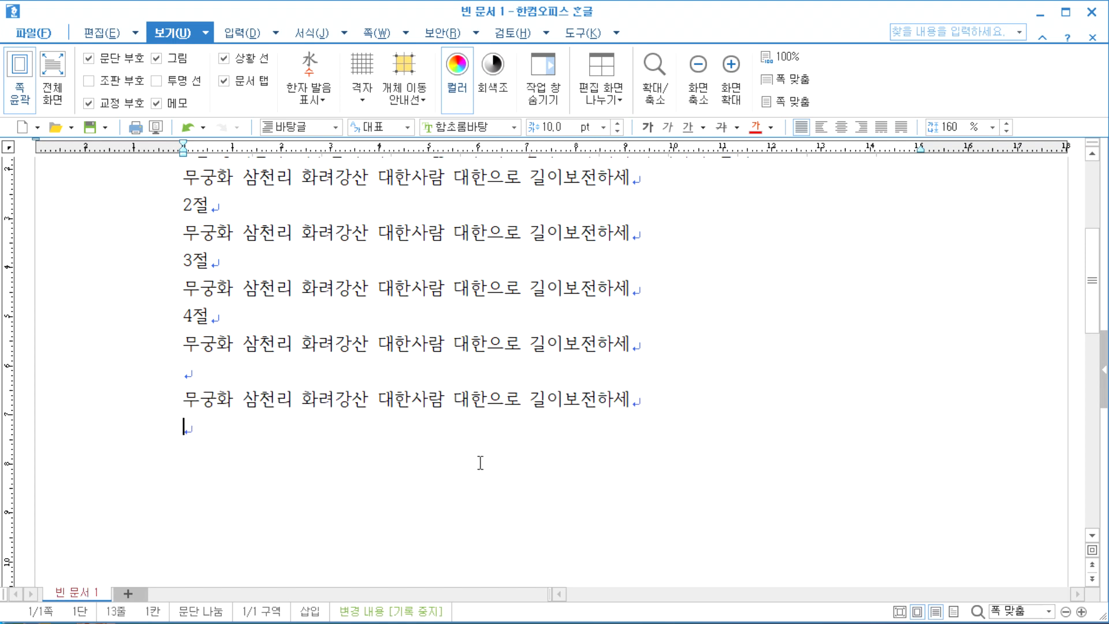
pyautogui.hotkey('ctrl', 'v')
pyautogui.press('Return')
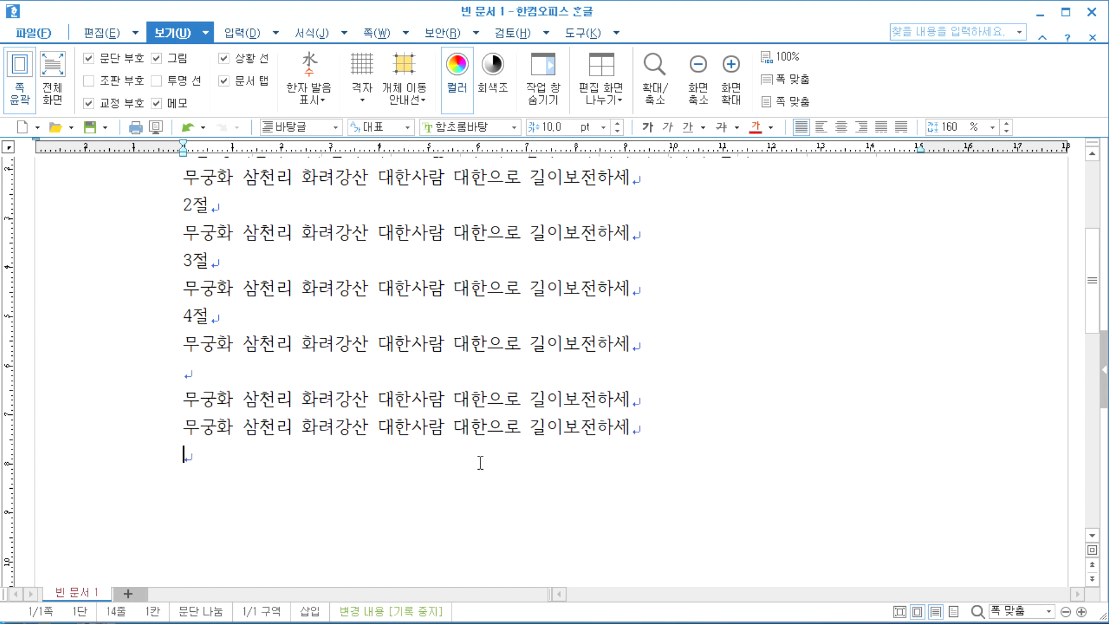
# Copy the 1절 refrain again as a whole line and paste it twice more below the pasted refrains, ending on a new line.
pyautogui.scroll(3, 480, 462)
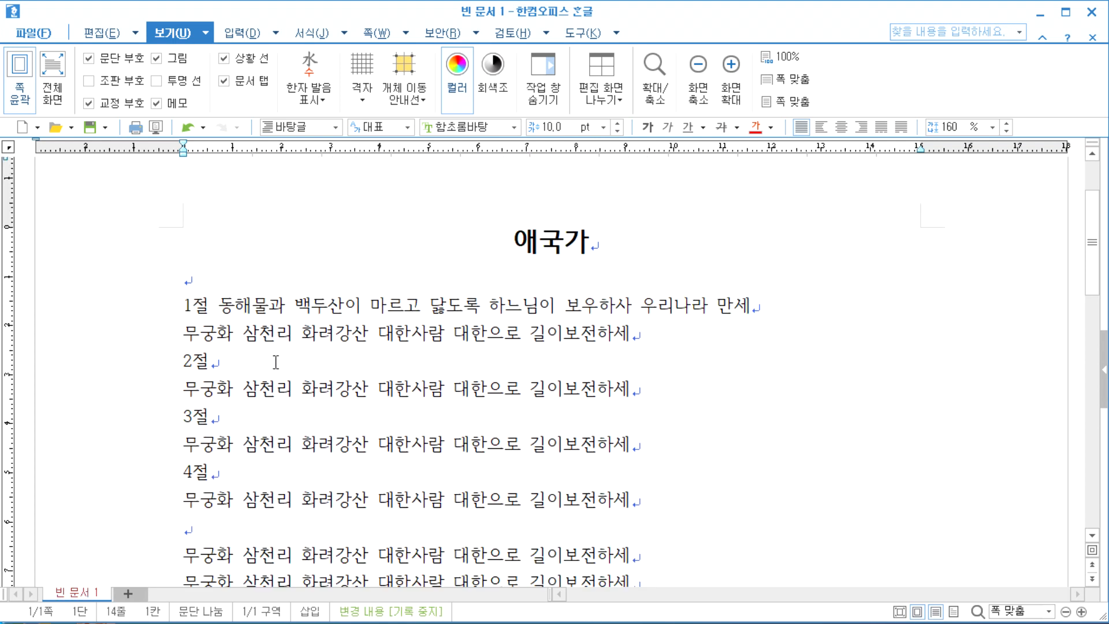
pyautogui.click(137, 336)
pyautogui.hotkey('ctrl', 'c')
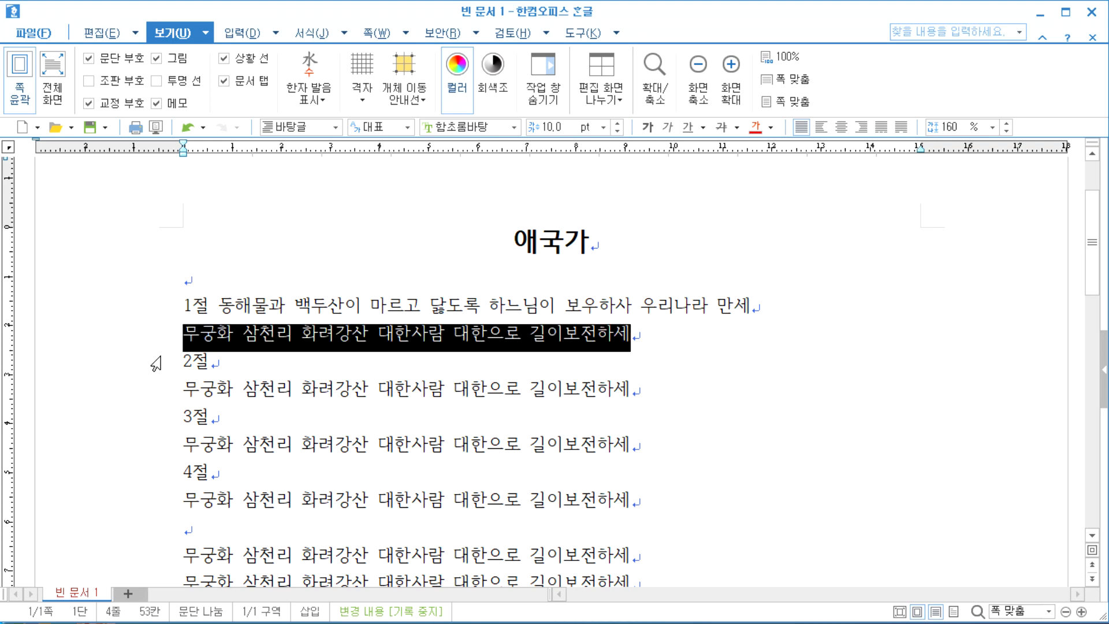
pyautogui.scroll(-5, 237, 382)
pyautogui.click(210, 395)
pyautogui.hotkey('ctrl', 'v')
pyautogui.press('Return')
pyautogui.hotkey('ctrl', 'v')
pyautogui.press('Return')
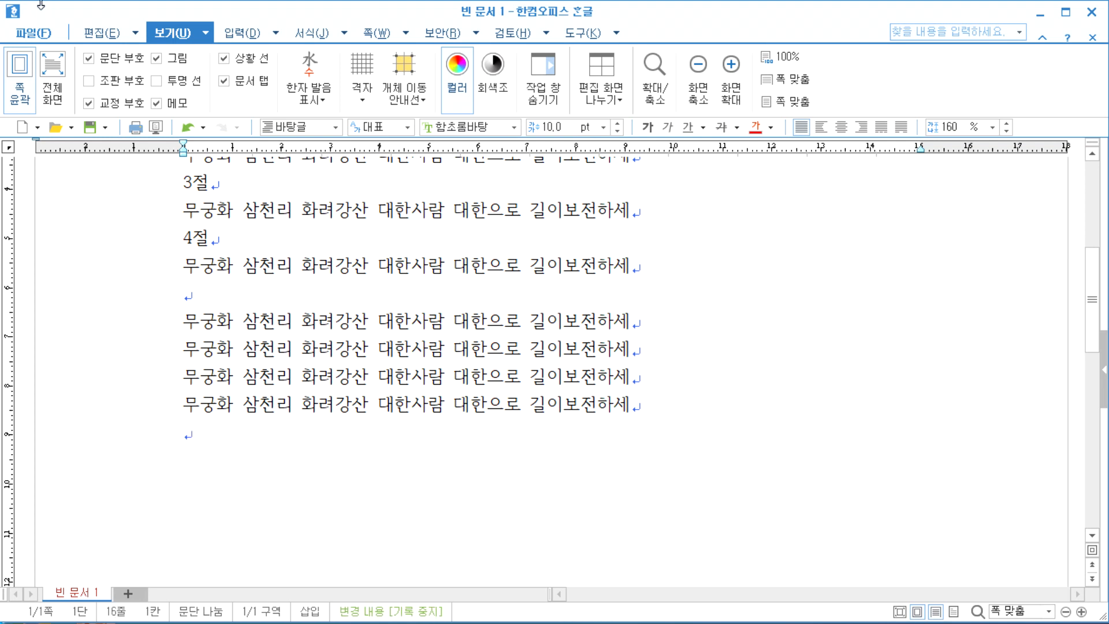
# Compare selecting the 1절 refrain with its paragraph mark and selecting only its text.
pyautogui.scroll(3, 159, 265)
pyautogui.click(123, 260)
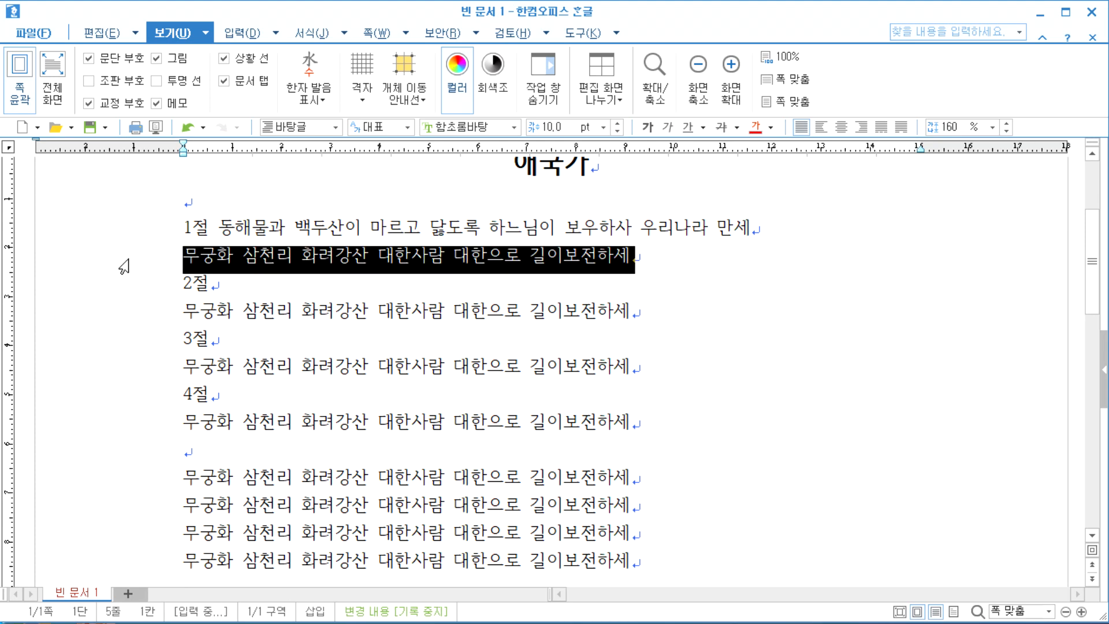
pyautogui.hotkey('shift', 'Left')
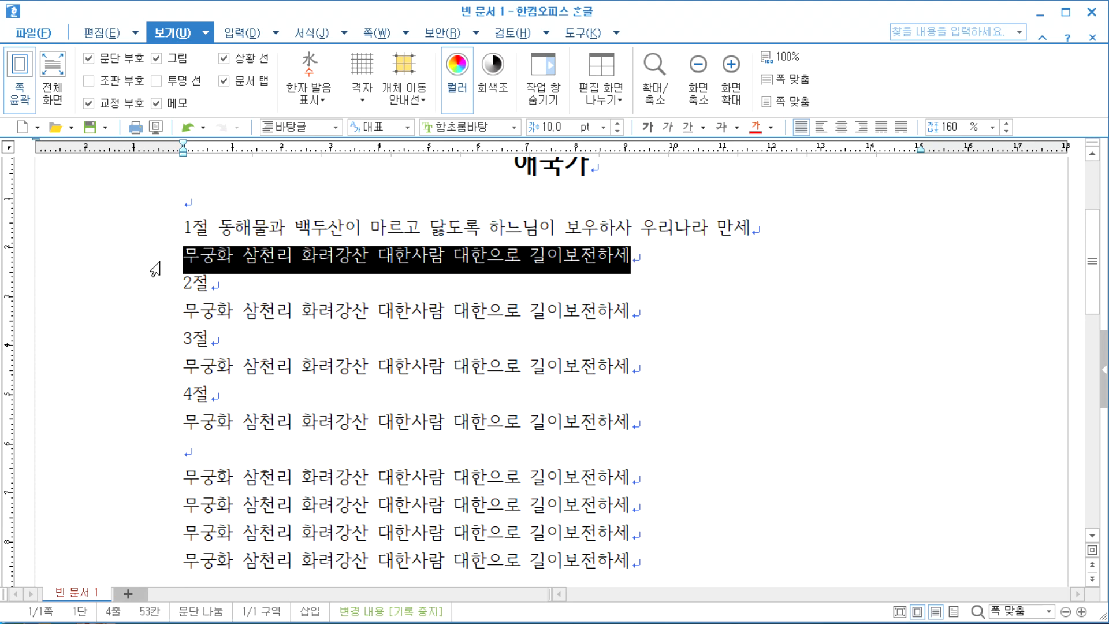
pyautogui.click(213, 255)
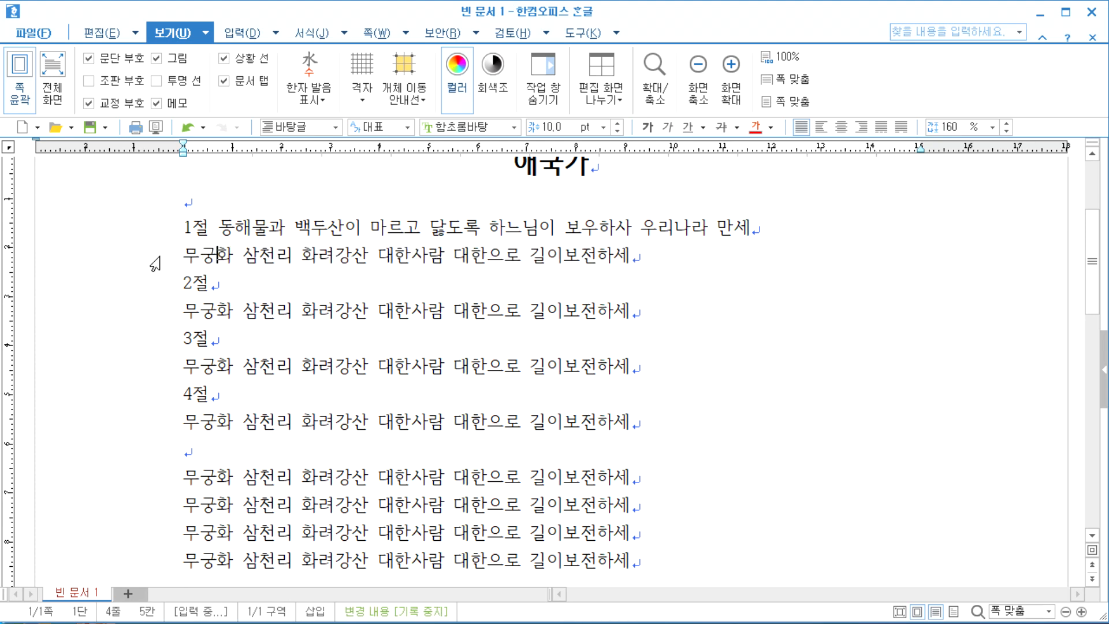
pyautogui.click(153, 264)
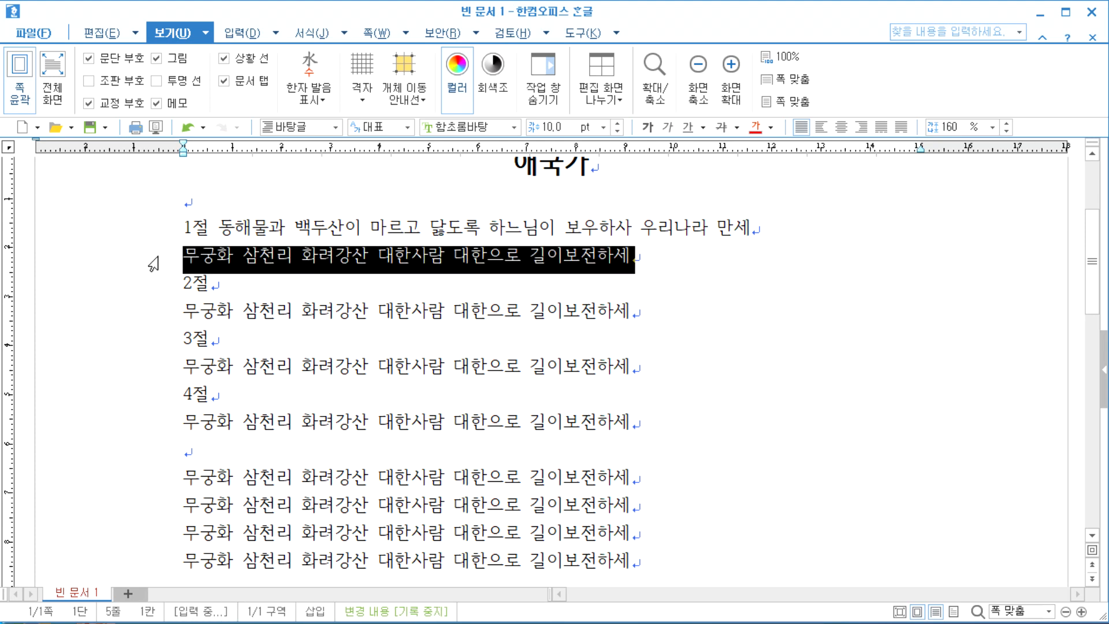
pyautogui.click(245, 258)
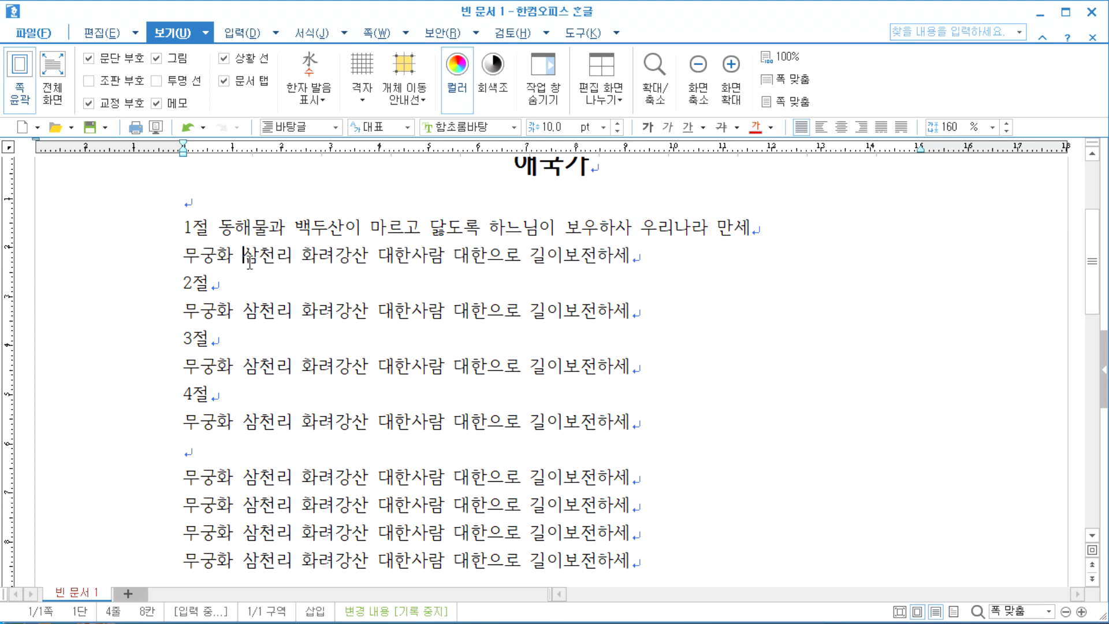
pyautogui.click(144, 264)
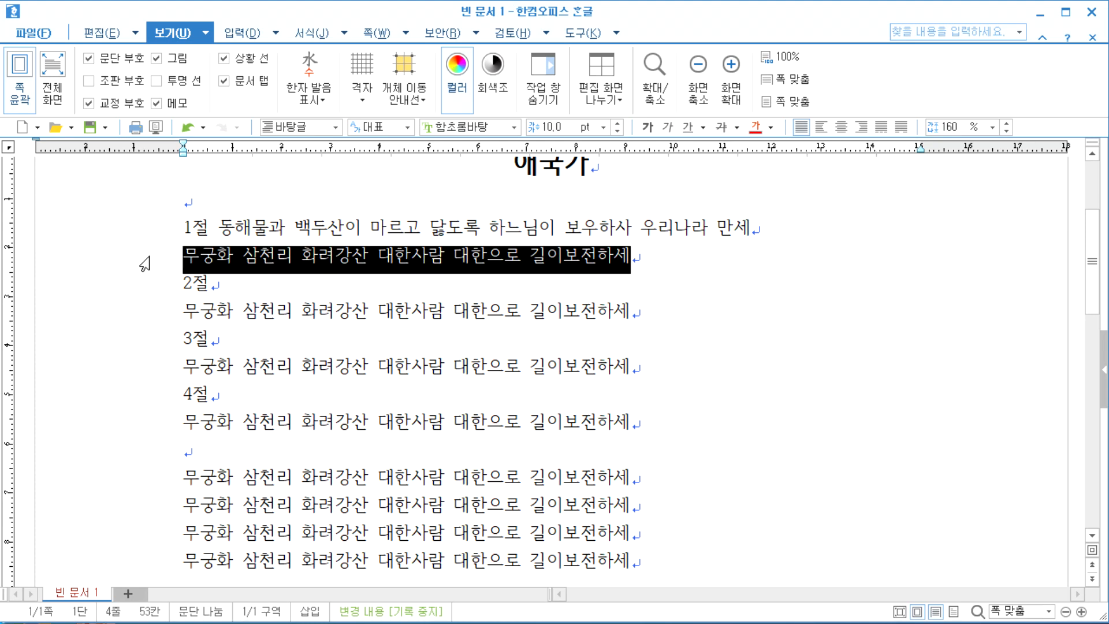
pyautogui.doubleClick(145, 264)
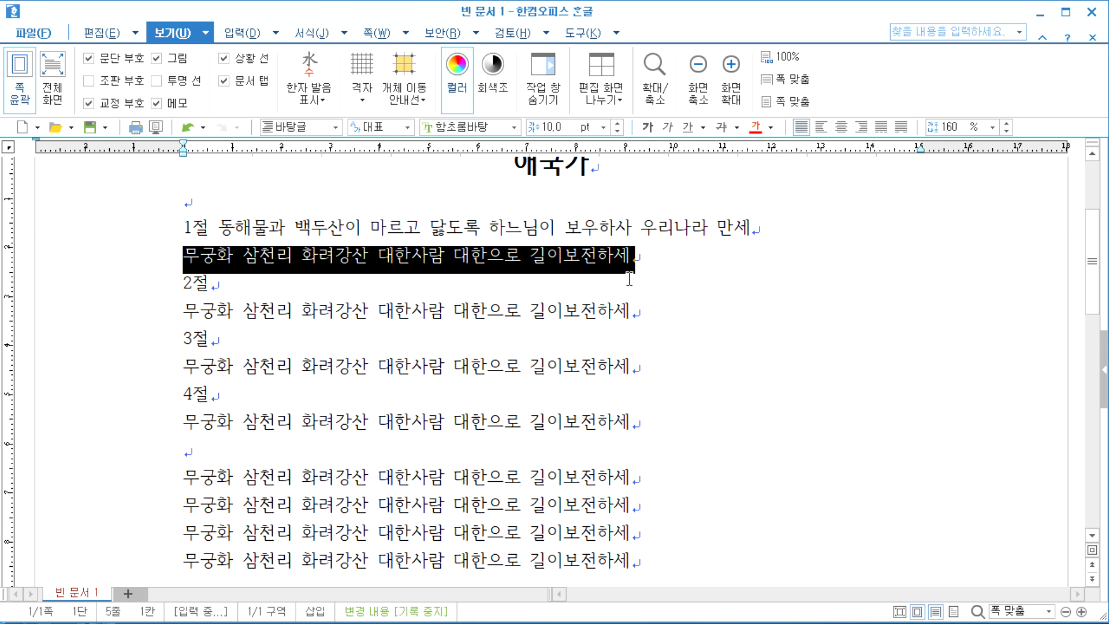
pyautogui.tripleClick(505, 269)
pyautogui.tripleClick(507, 271)
pyautogui.tripleClick(206, 257)
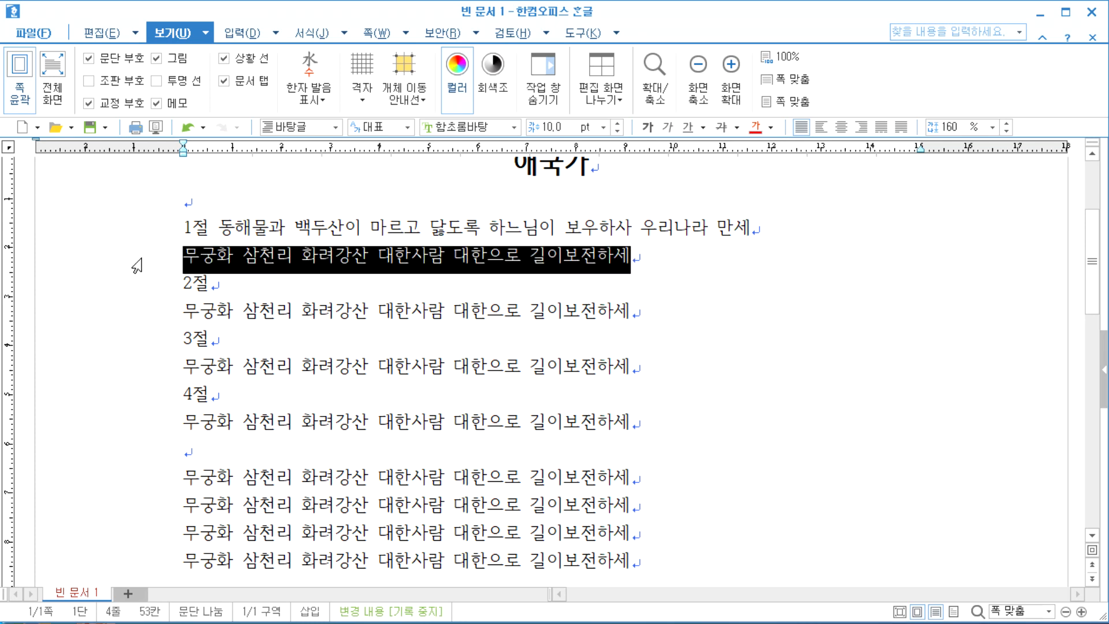
# Repeat selecting the 1절 refrain as a text range and as a full line, clearing the selection each time.
pyautogui.click(233, 256)
pyautogui.click(153, 264)
pyautogui.click(229, 257)
pyautogui.moveTo(179, 256); pyautogui.dragTo(660, 257)
pyautogui.click(488, 282)
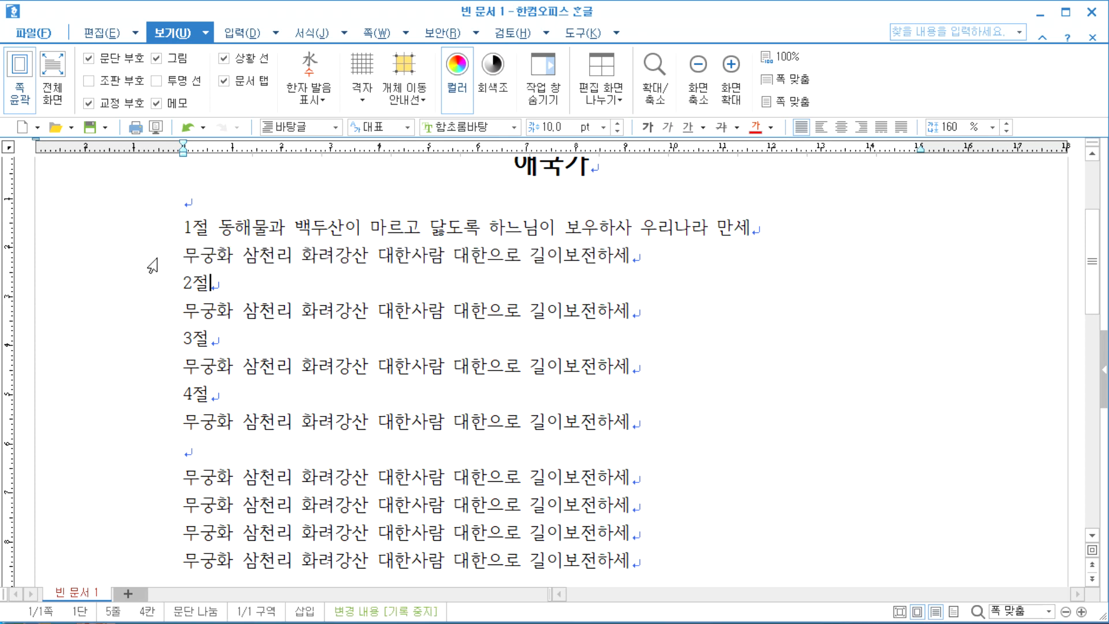
pyautogui.click(153, 265)
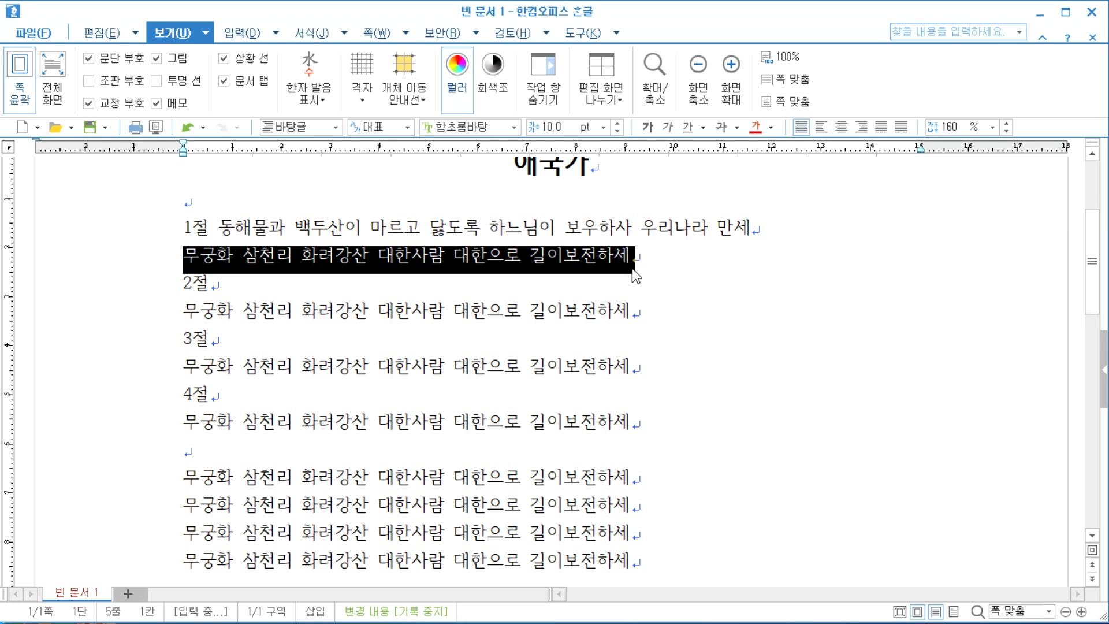
pyautogui.click(598, 287)
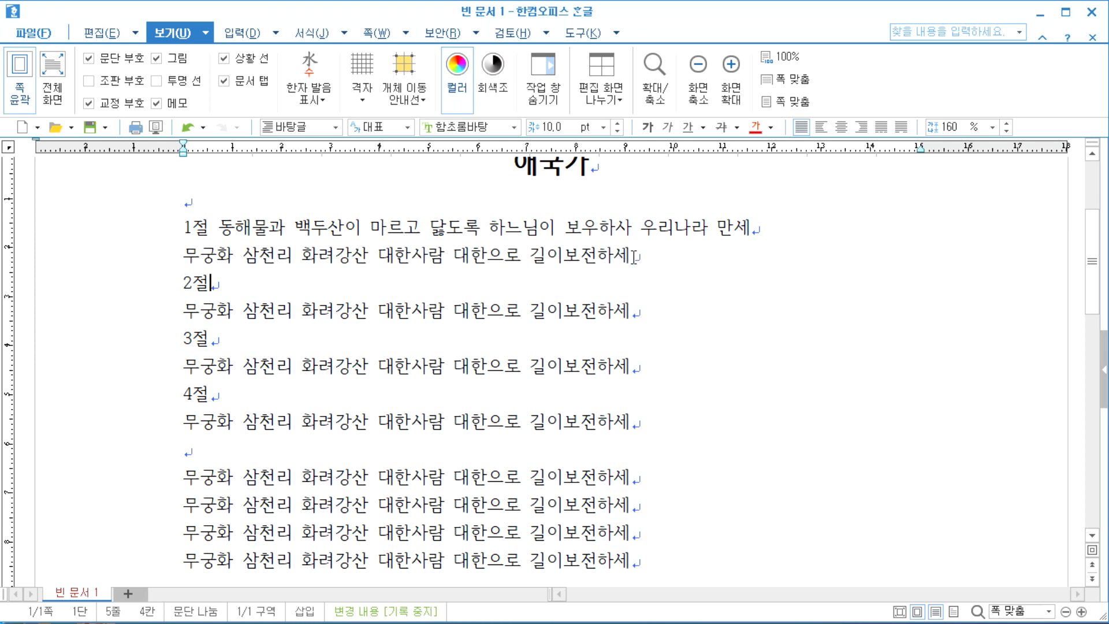
# Try a partial selection backwards from the end of the 1절 refrain, and select the whole paragraph including its paragraph mark.
pyautogui.moveTo(629, 255); pyautogui.dragTo(435, 255)
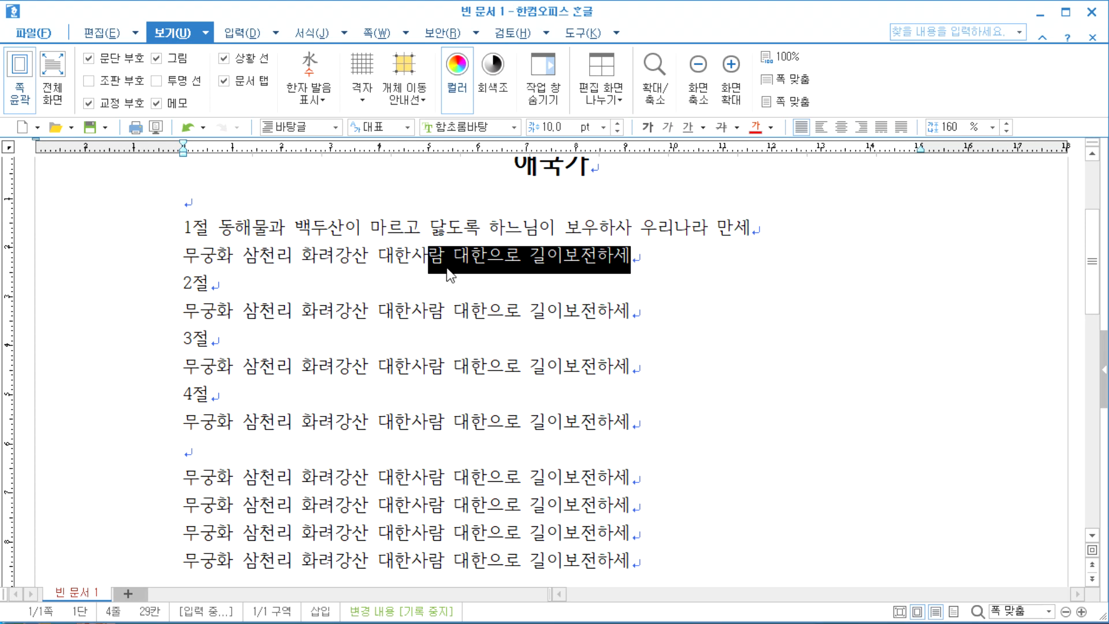
pyautogui.click(196, 258)
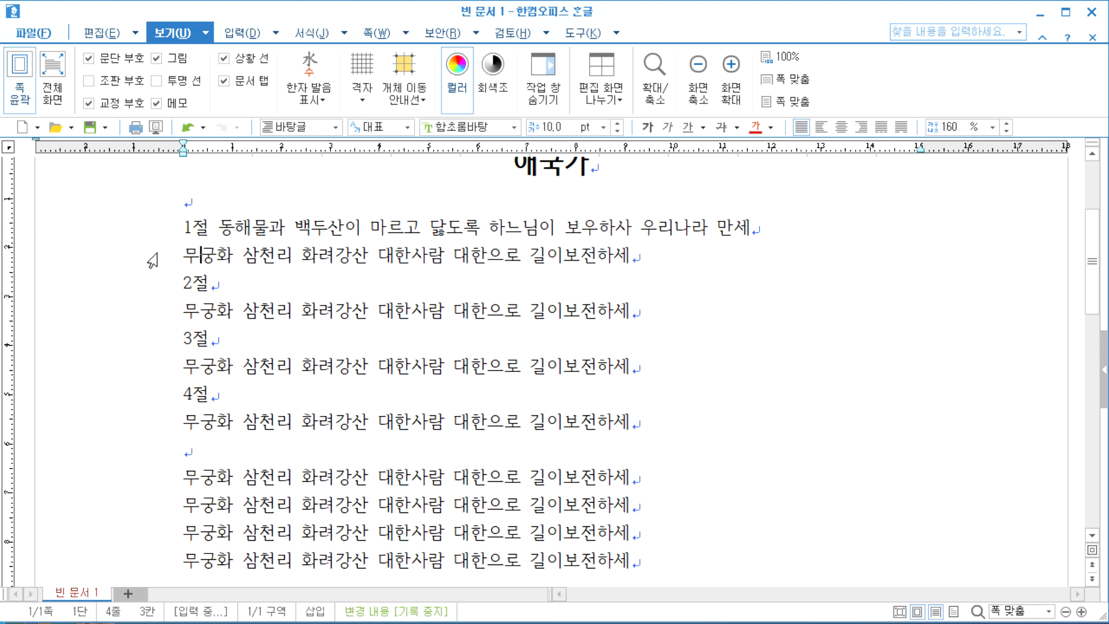
pyautogui.click(152, 261)
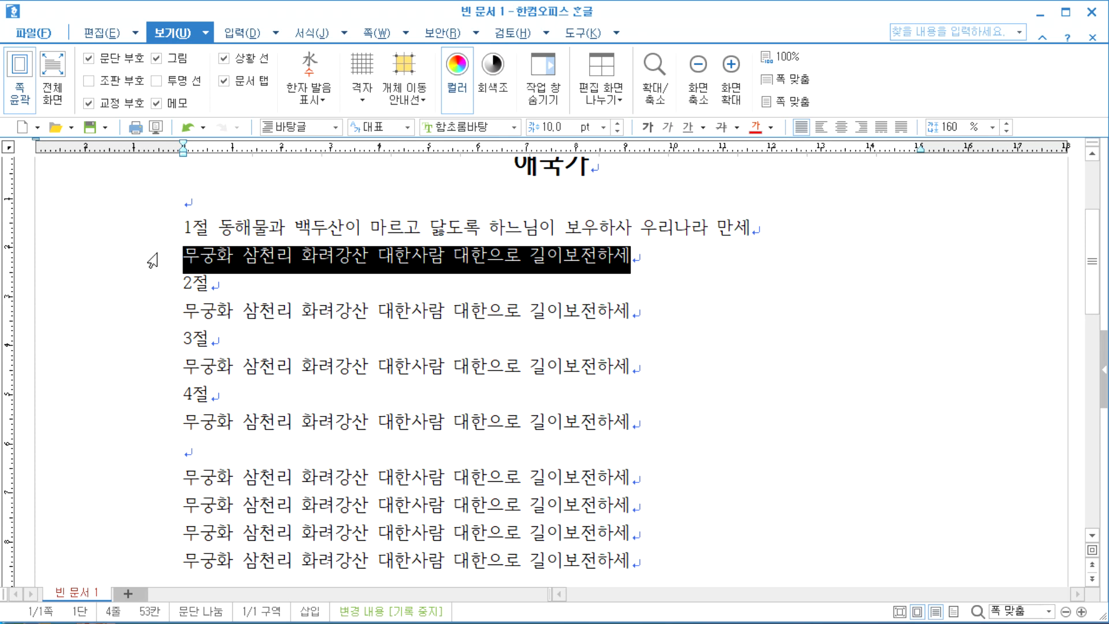
pyautogui.doubleClick(156, 254)
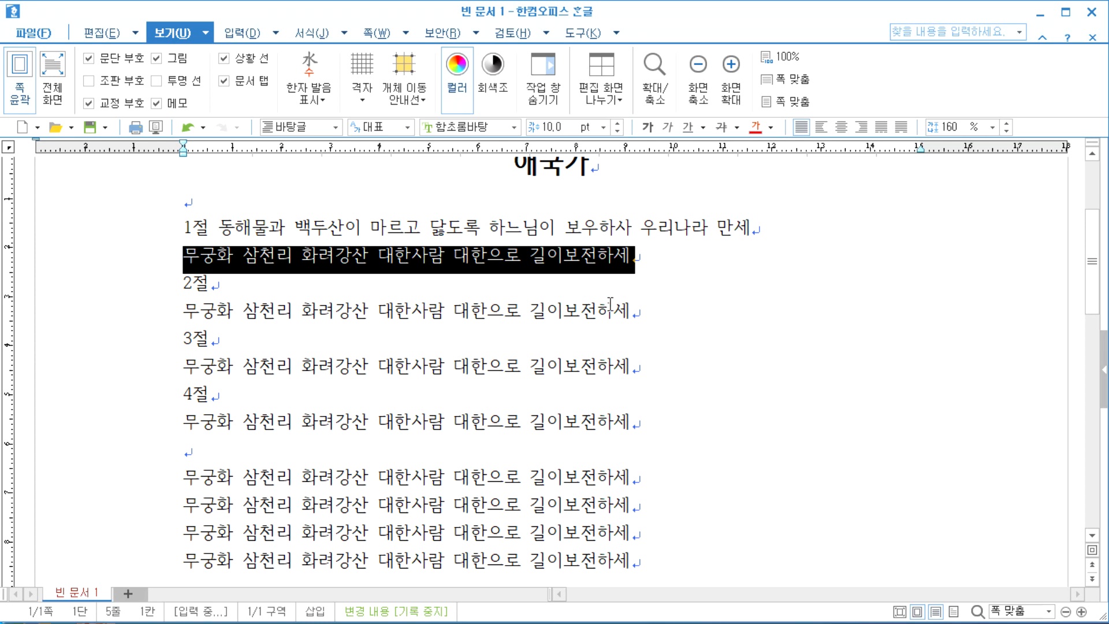
# Select part of the 1절 refrain from 삼천리 through 대한으, then clear the selection.
pyautogui.click(540, 264)
pyautogui.moveTo(243, 254); pyautogui.dragTo(500, 254)
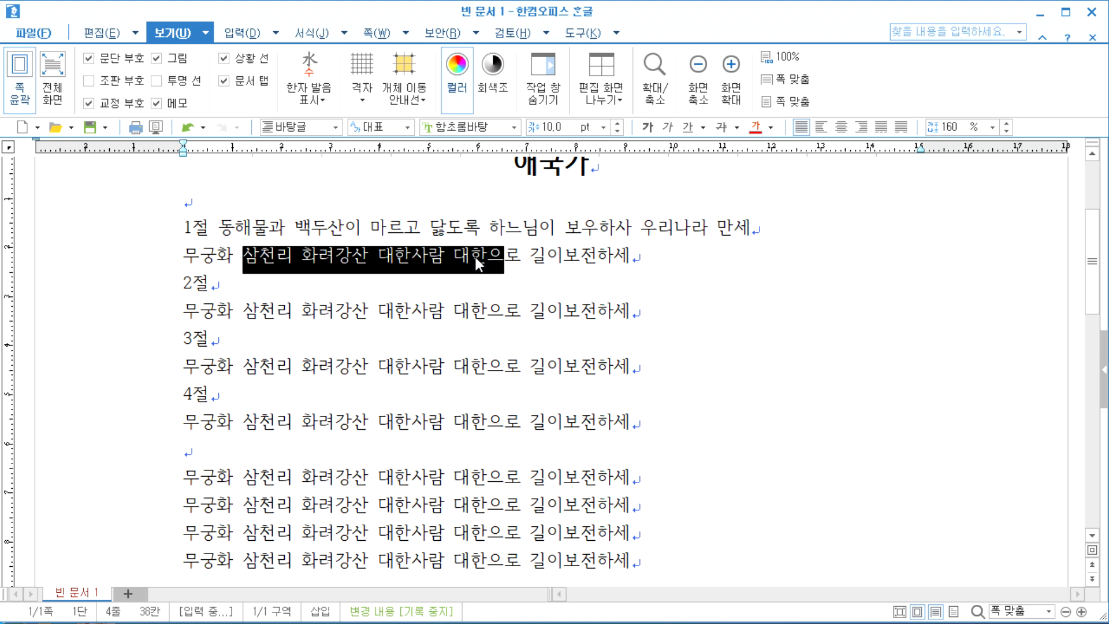
pyautogui.click(472, 257)
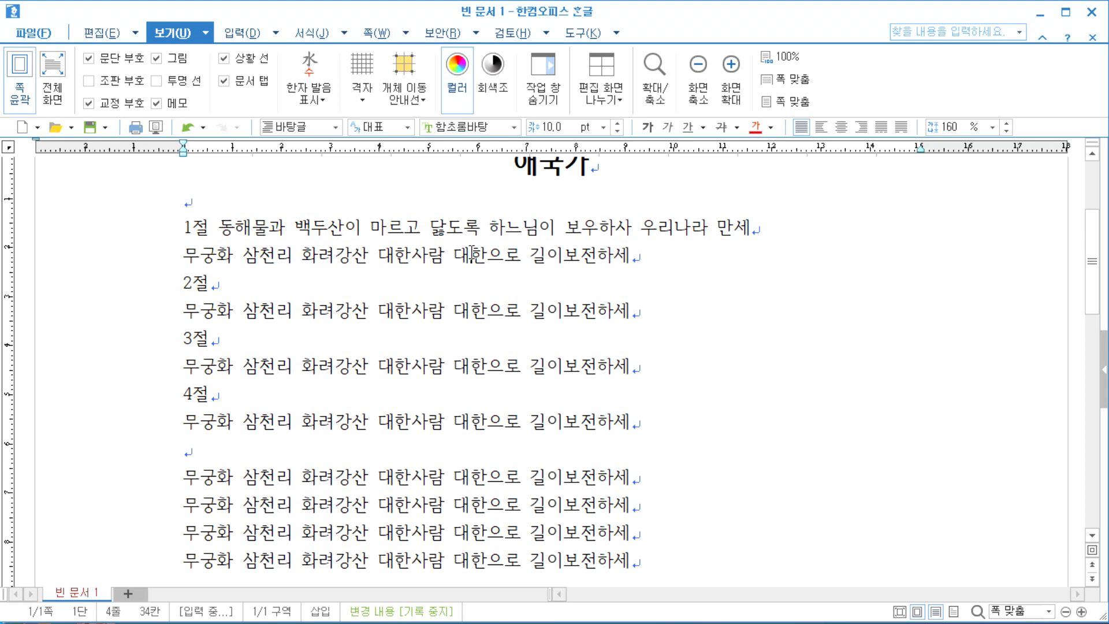
# Select the single words 대한으로 and 대한사람 in the 1절 refrain, and select its whole paragraph.
pyautogui.click(553, 258)
pyautogui.doubleClick(474, 260)
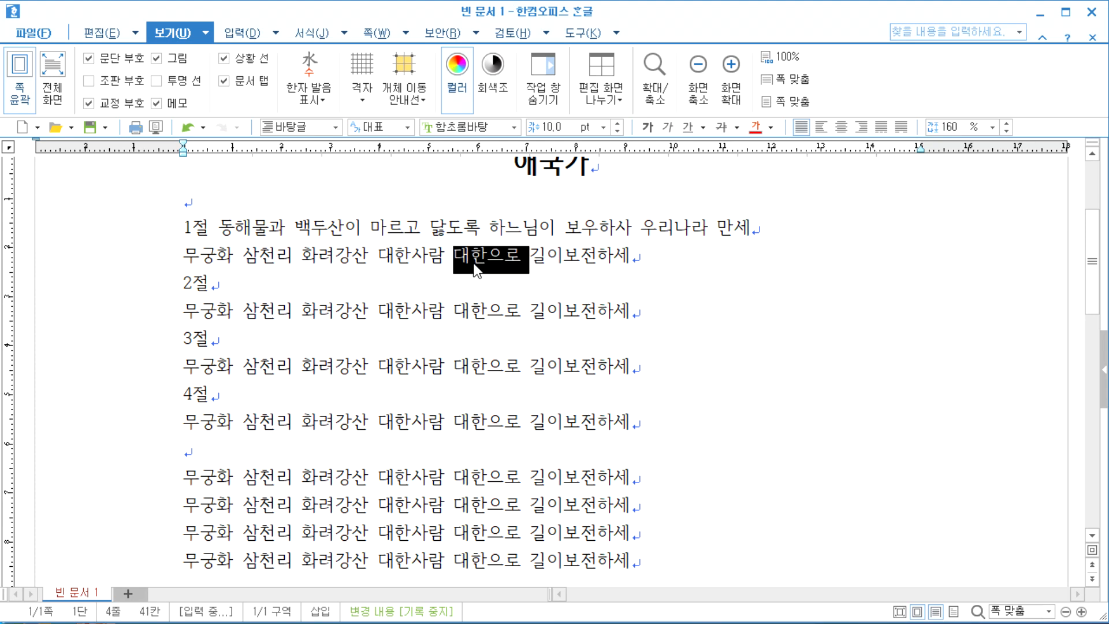
pyautogui.doubleClick(407, 255)
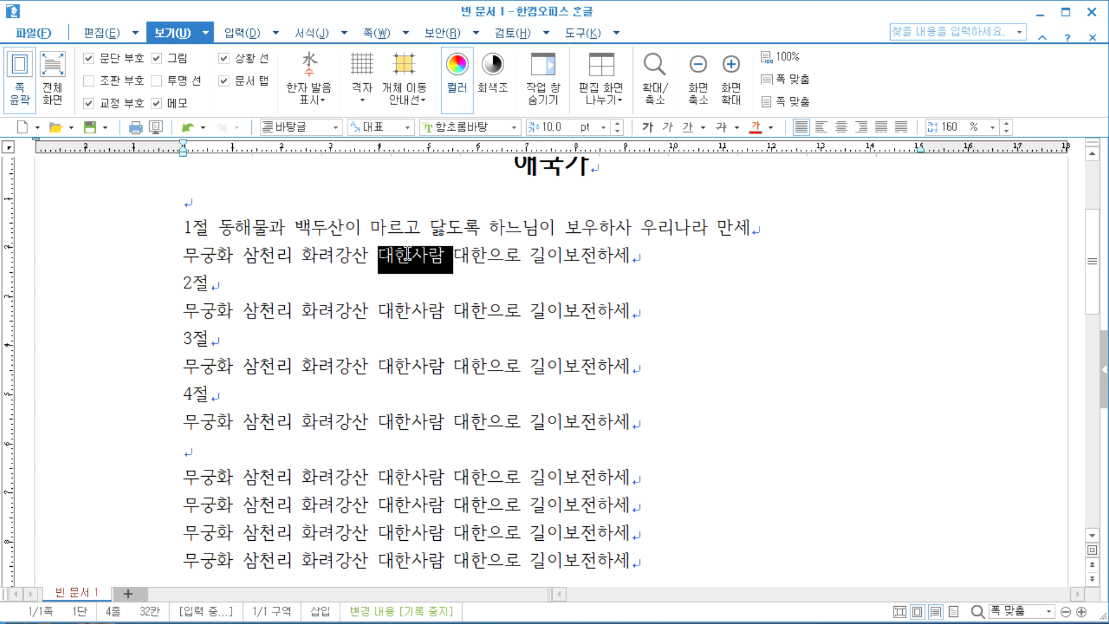
pyautogui.doubleClick(501, 258)
pyautogui.tripleClick(501, 259)
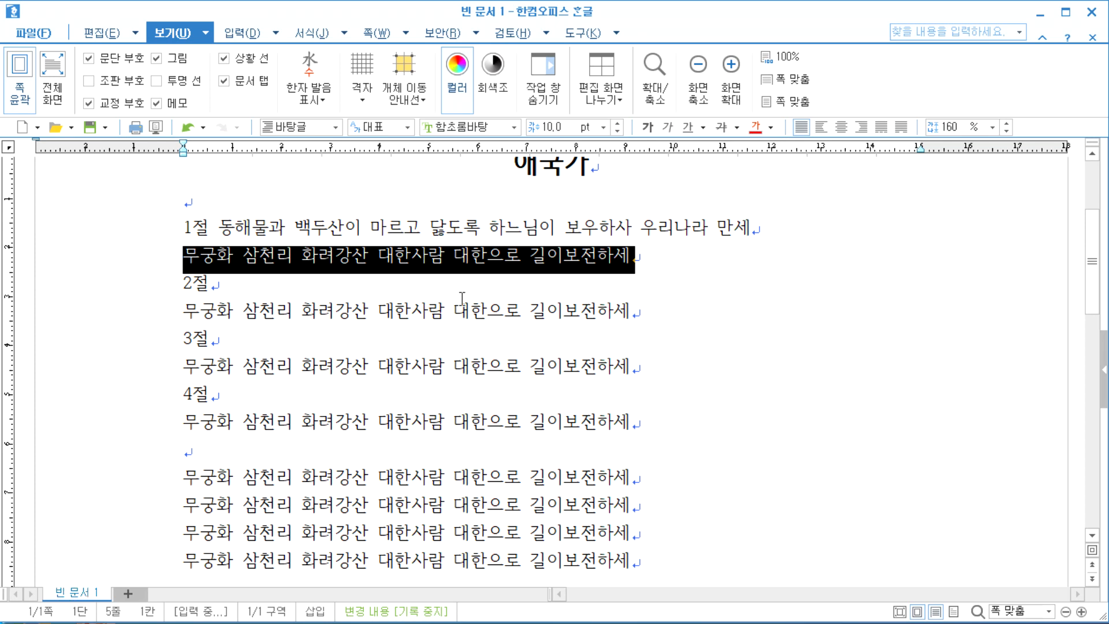
# Copy the text of the 1절 refrain without its paragraph mark.
pyautogui.click(279, 288)
pyautogui.moveTo(183, 260); pyautogui.dragTo(628, 266)
pyautogui.hotkey('ctrl', 'c')
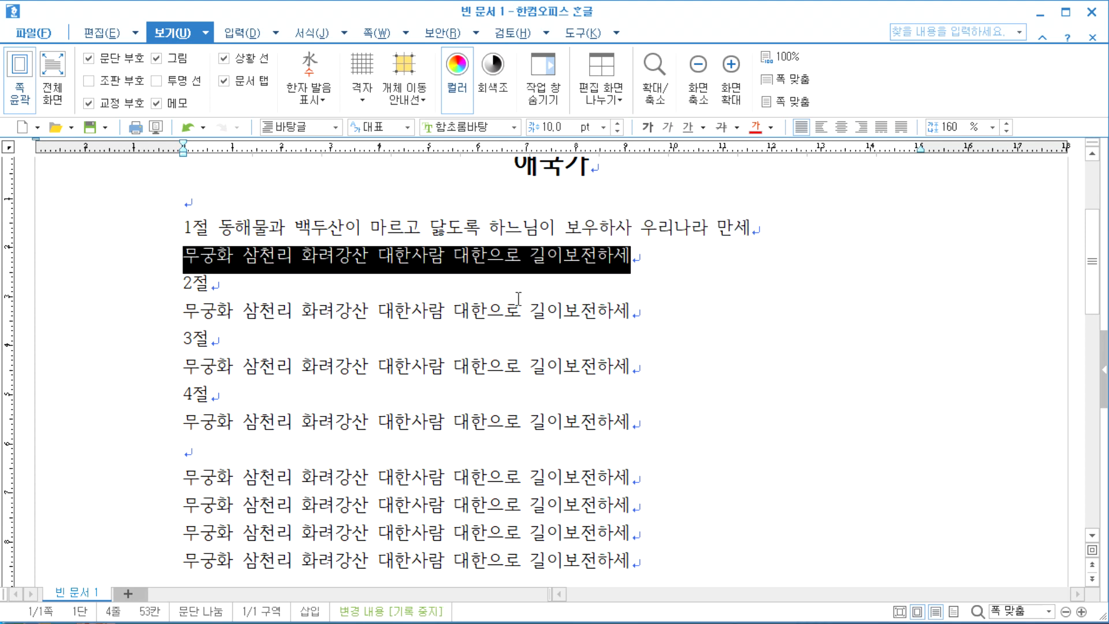
# Replace the lowest three pasted refrains with the copied refrain text and start a new line below it.
pyautogui.scroll(-3, 486, 363)
pyautogui.moveTo(175, 338); pyautogui.dragTo(512, 425)
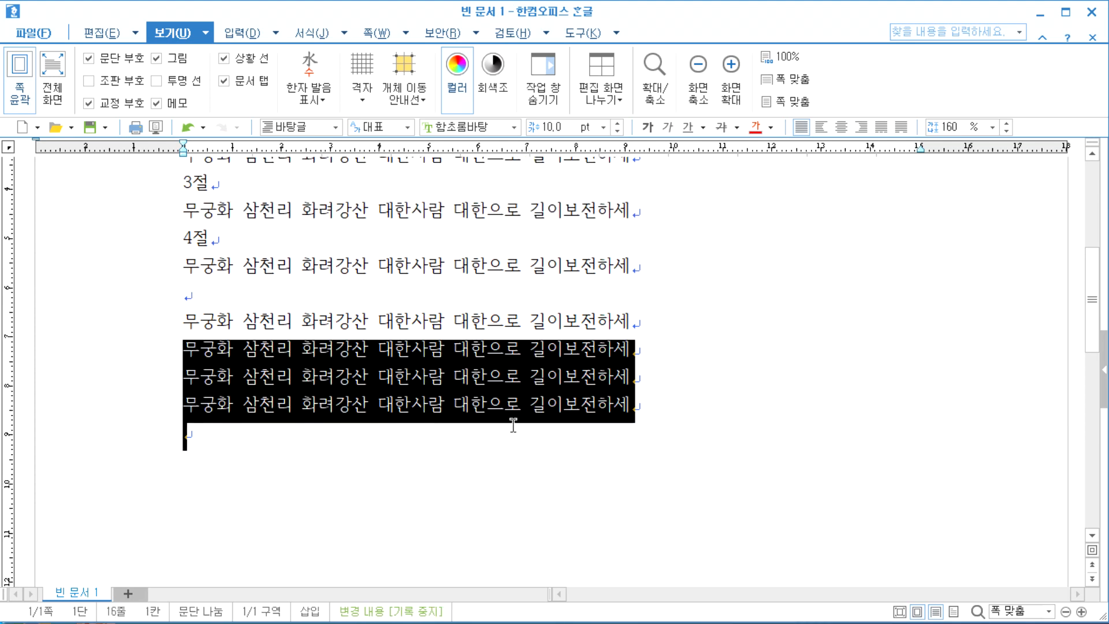
pyautogui.press('Delete')
pyautogui.hotkey('ctrl', 'v')
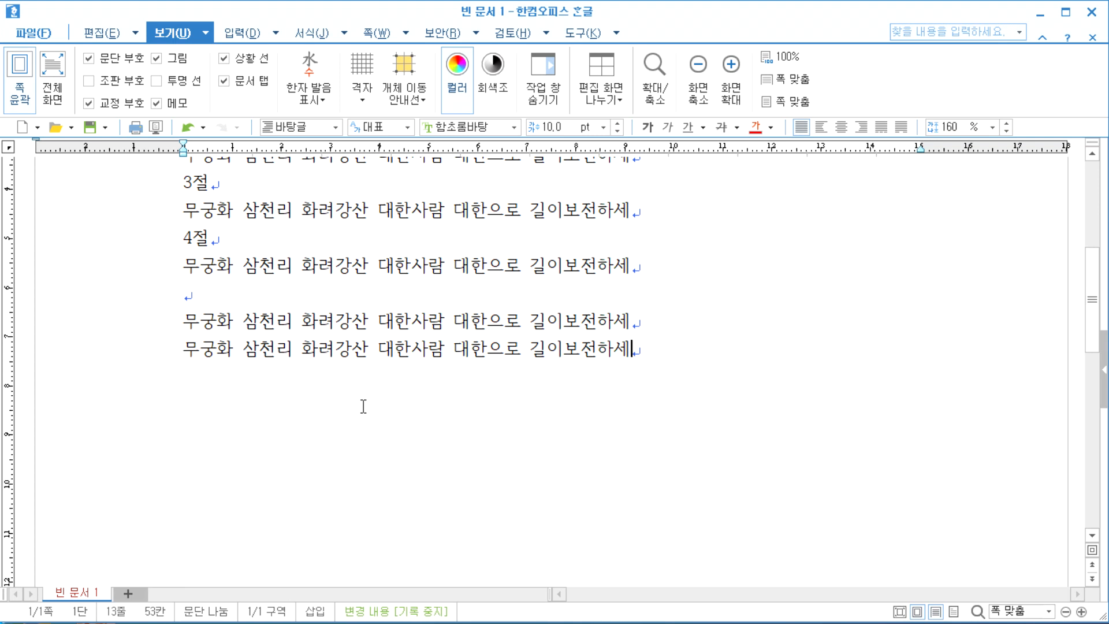
pyautogui.press('Return')
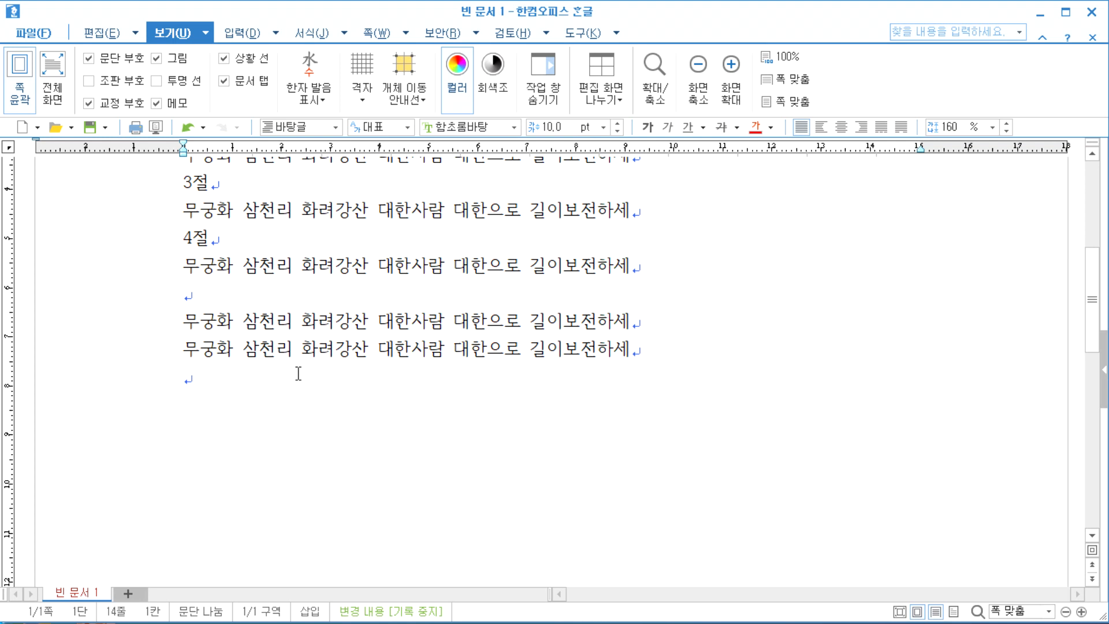
# Expand a block selection in the lowest refrain to its whole paragraph, then clear it.
pyautogui.click(269, 349)
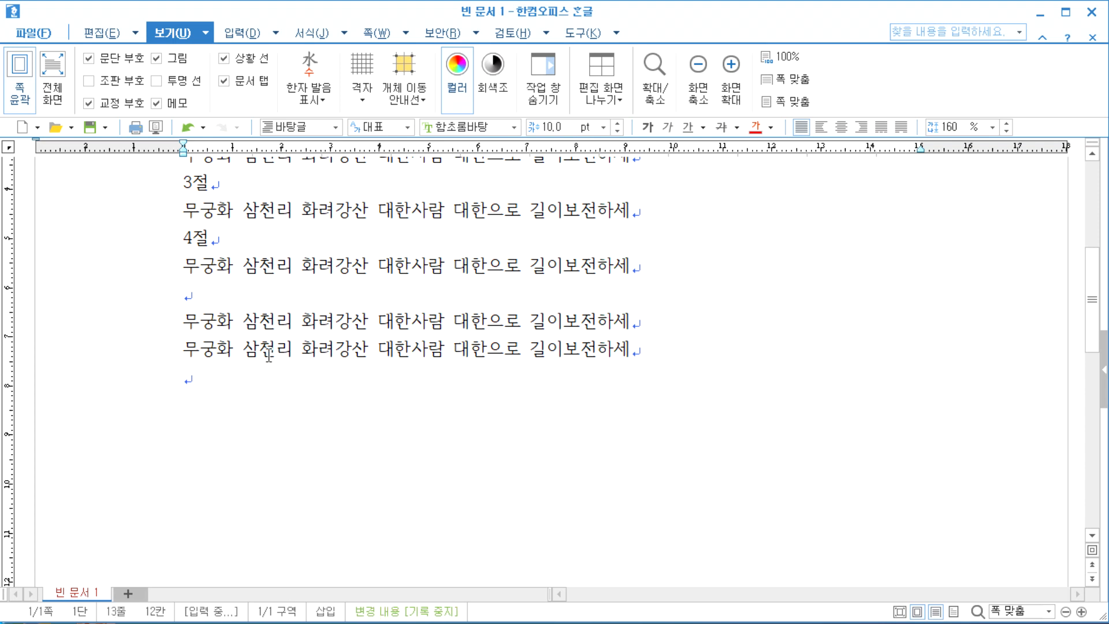
pyautogui.press('F3')
pyautogui.press('F3')
pyautogui.press('F3')
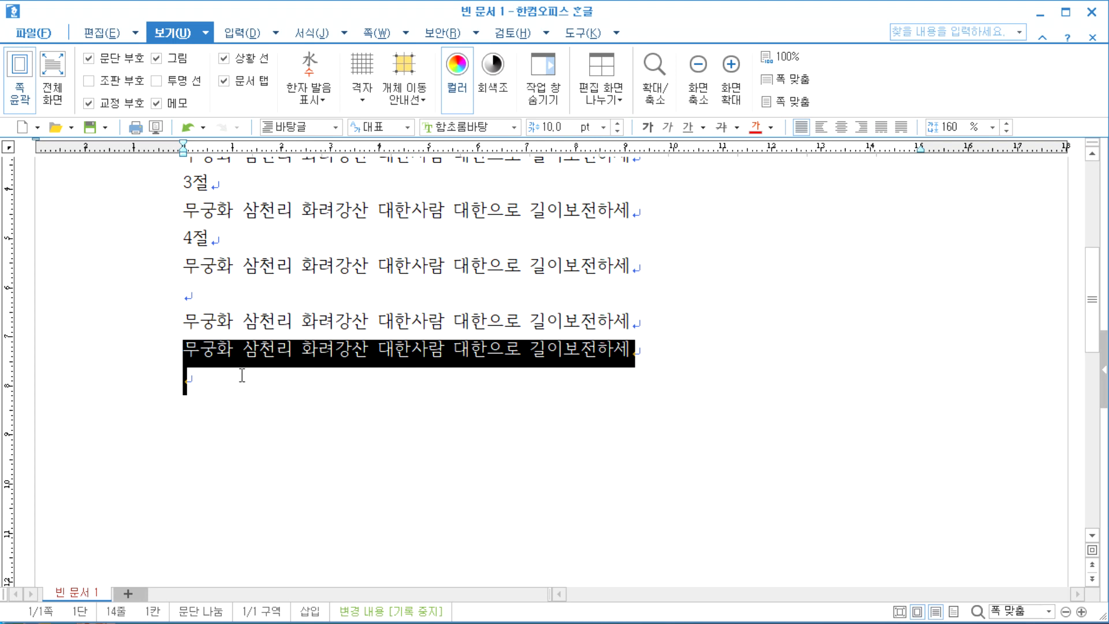
pyautogui.click(210, 355)
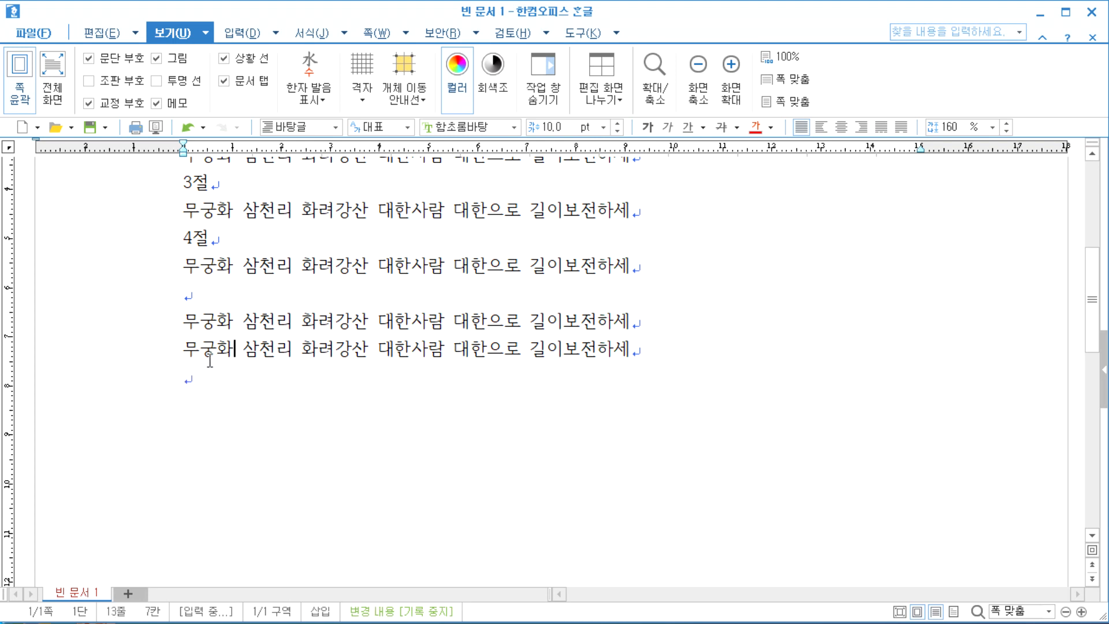
# Expand a block selection in the 2절 refrain from the word 삼천리 to the paragraph and the whole document.
pyautogui.scroll(3, 254, 335)
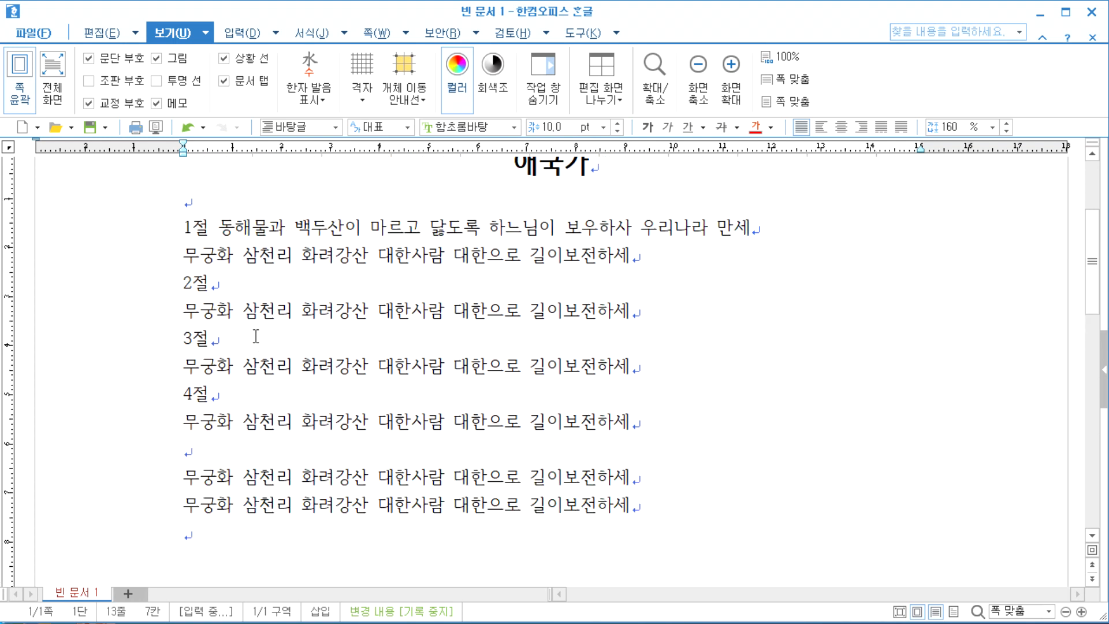
pyautogui.click(263, 309)
pyautogui.press('F3')
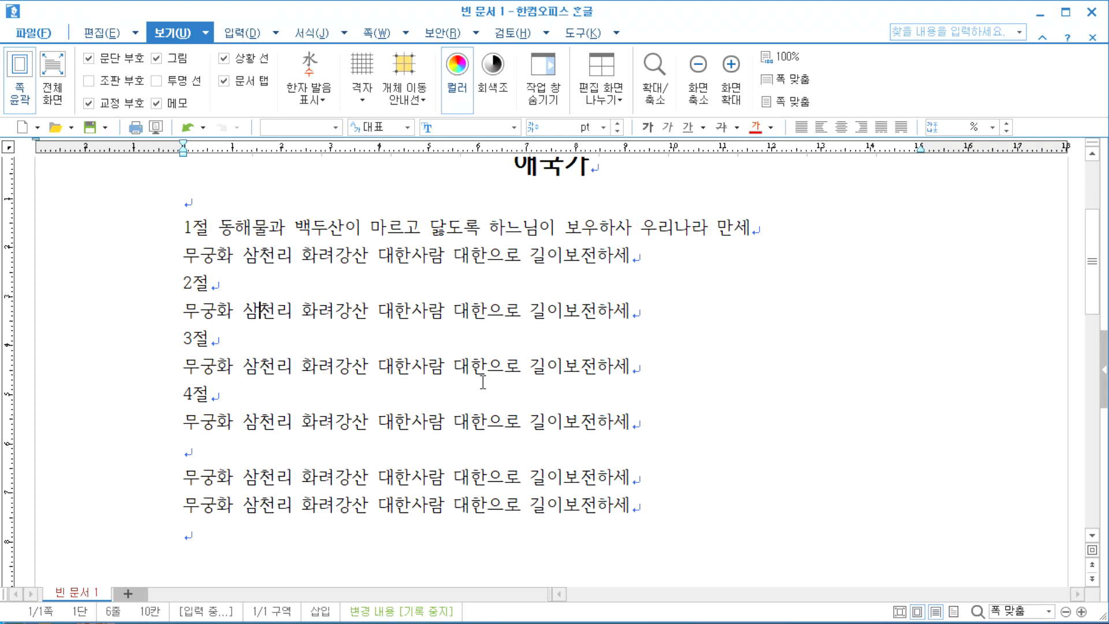
pyautogui.press('F12')
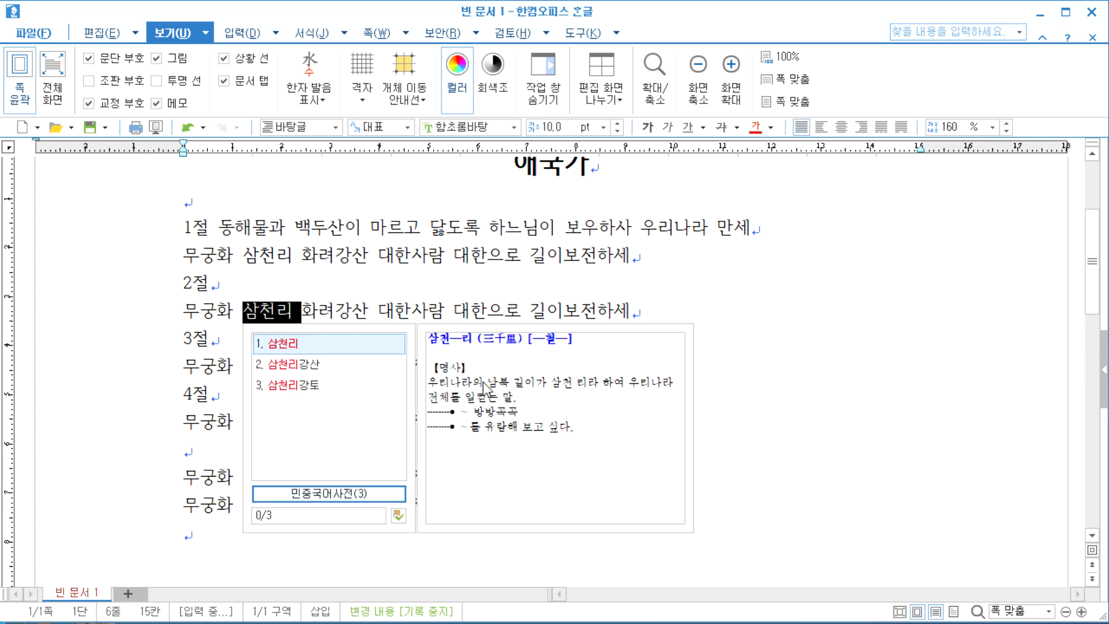
pyautogui.press('F3')
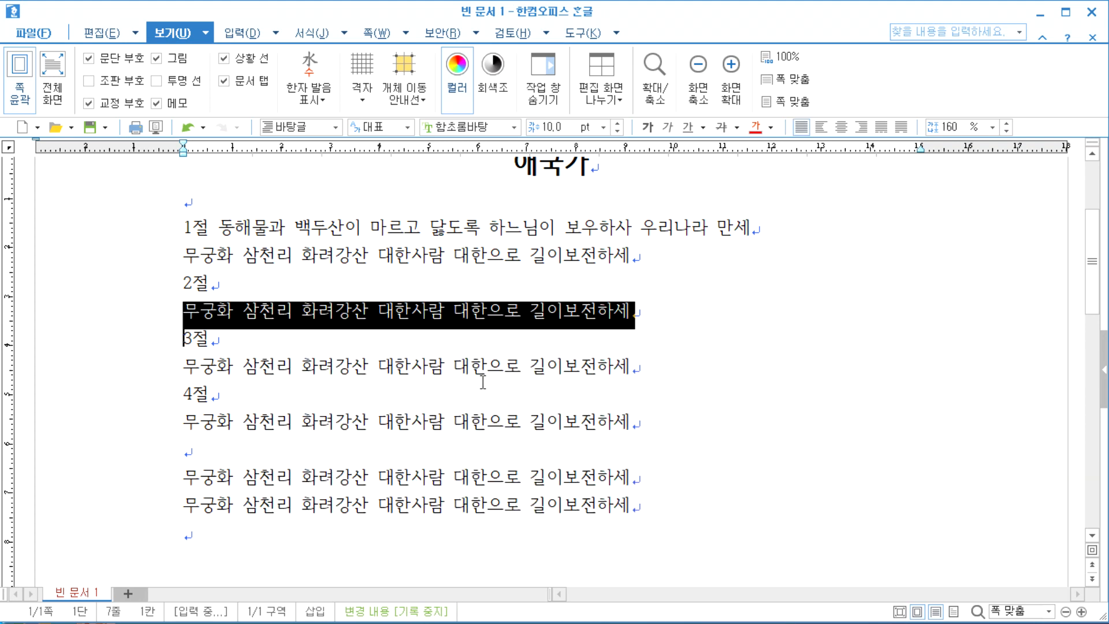
pyautogui.press('F3')
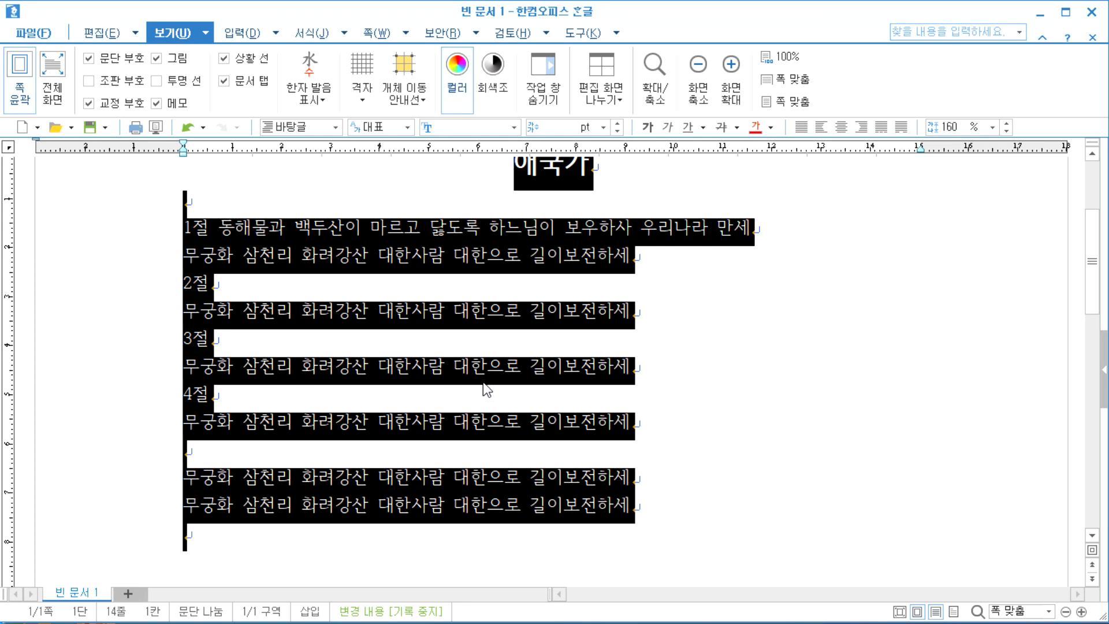
# Clear the whole-document selection and select from the start of the 1절 refrain downward across the verses.
pyautogui.press('Left')
pyautogui.press('Down')
pyautogui.press('Down')
pyautogui.press('Down')
pyautogui.press('Home')
pyautogui.hotkey('shift', 'Right')
pyautogui.hotkey('shift', 'Right')
pyautogui.hotkey('shift', 'Right')
pyautogui.hotkey('shift', 'Right')
pyautogui.hotkey('shift', 'Down')
pyautogui.hotkey('shift', 'Down')
pyautogui.hotkey('shift', 'Down')
pyautogui.hotkey('shift', 'Down')
pyautogui.hotkey('shift', 'Down')
pyautogui.hotkey('shift', 'Down')
pyautogui.hotkey('shift', 'Down')
pyautogui.hotkey('shift', 'Down')
pyautogui.hotkey('shift', 'Down')
pyautogui.hotkey('shift', 'Down')
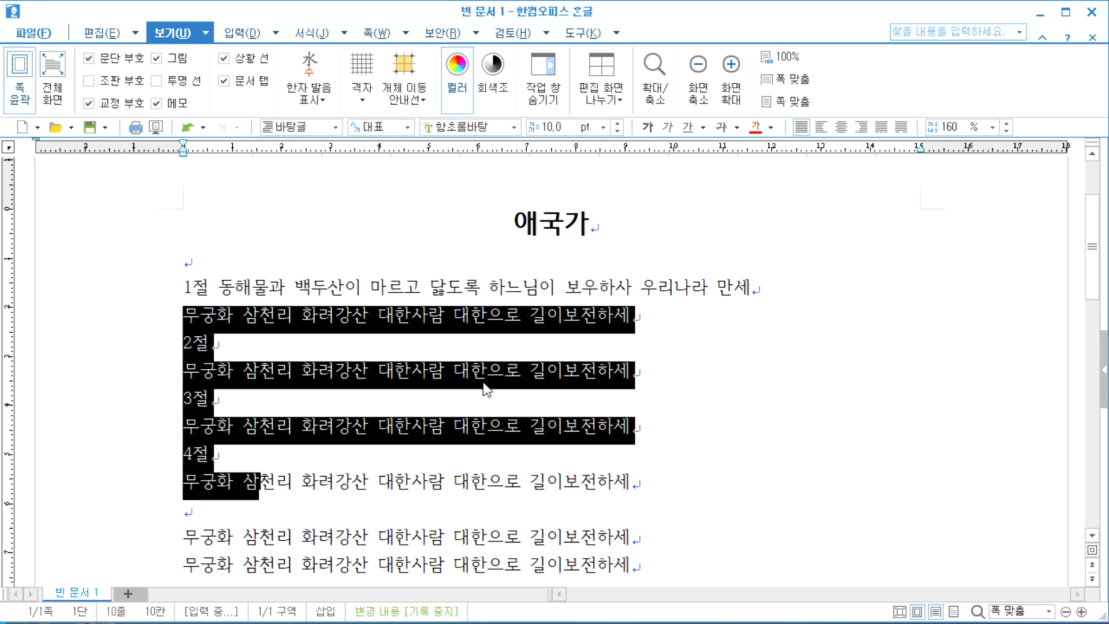
# Shrink the multi-line selection upward line by line from its lower end.
pyautogui.hotkey('shift', 'Up')
pyautogui.hotkey('shift', 'Up')
pyautogui.hotkey('shift', 'Up')
pyautogui.hotkey('shift', 'Up')
pyautogui.hotkey('shift', 'Up')
pyautogui.hotkey('shift', 'Up')
pyautogui.hotkey('shift', 'Up')
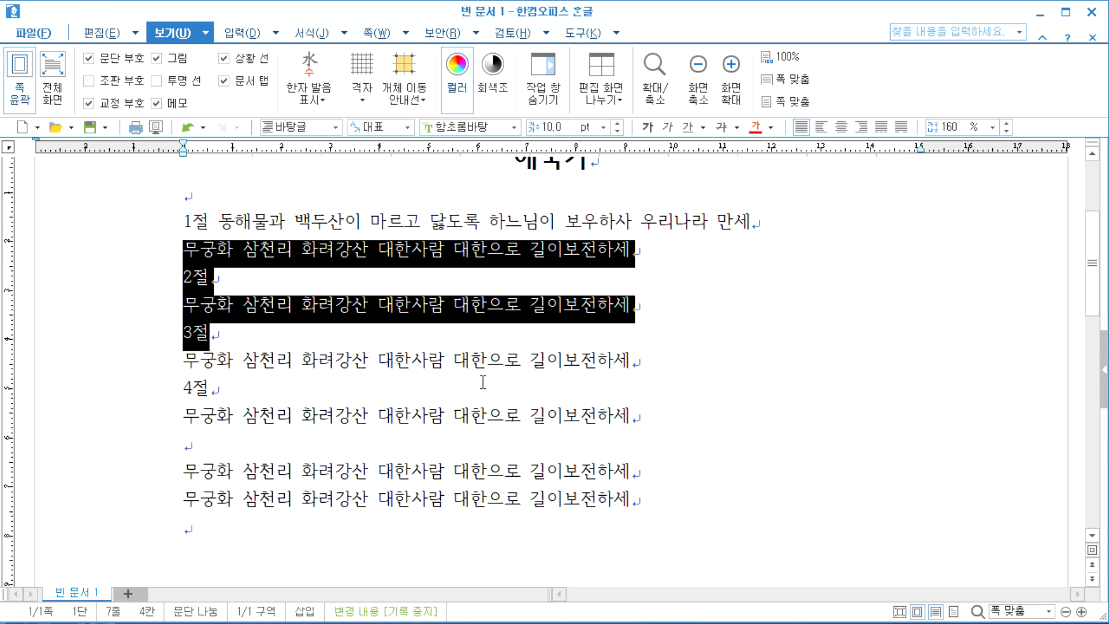
# Extend the selection from the 1절 refrain through 대한으 in the 3절 refrain, then clear it.
pyautogui.hotkey('shift', 'Down')
pyautogui.hotkey('shift', 'Right')
pyautogui.hotkey('shift', 'Right')
pyautogui.hotkey('shift', 'Right')
pyautogui.hotkey('shift', 'Right')
pyautogui.hotkey('shift', 'Right')
pyautogui.hotkey('shift', 'Right')
pyautogui.hotkey('shift', 'Right')
pyautogui.hotkey('shift', 'Right')
pyautogui.hotkey('shift', 'Right')
pyautogui.hotkey('shift', 'Right')
pyautogui.hotkey('shift', 'Right')
pyautogui.hotkey('shift', 'Right')
pyautogui.hotkey('shift', 'Right')
pyautogui.hotkey('shift', 'Right')
pyautogui.hotkey('shift', 'Right')
pyautogui.hotkey('shift', 'Right')
pyautogui.hotkey('shift', 'Right')
pyautogui.hotkey('shift', 'Right')
pyautogui.hotkey('shift', 'Right')
pyautogui.hotkey('shift', 'Right')
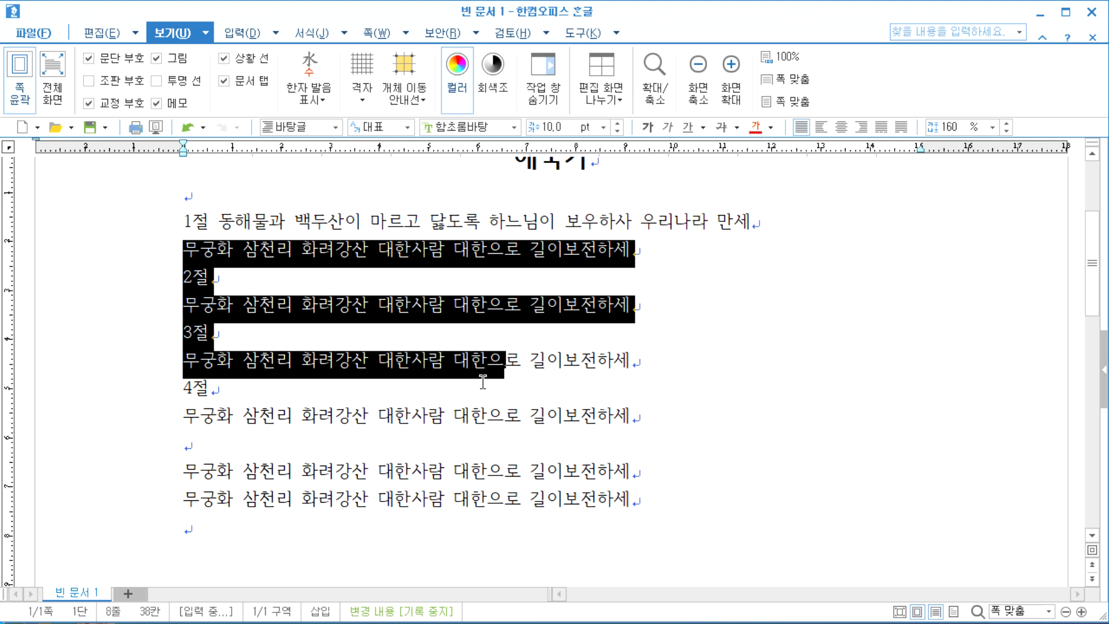
pyautogui.press('Escape')
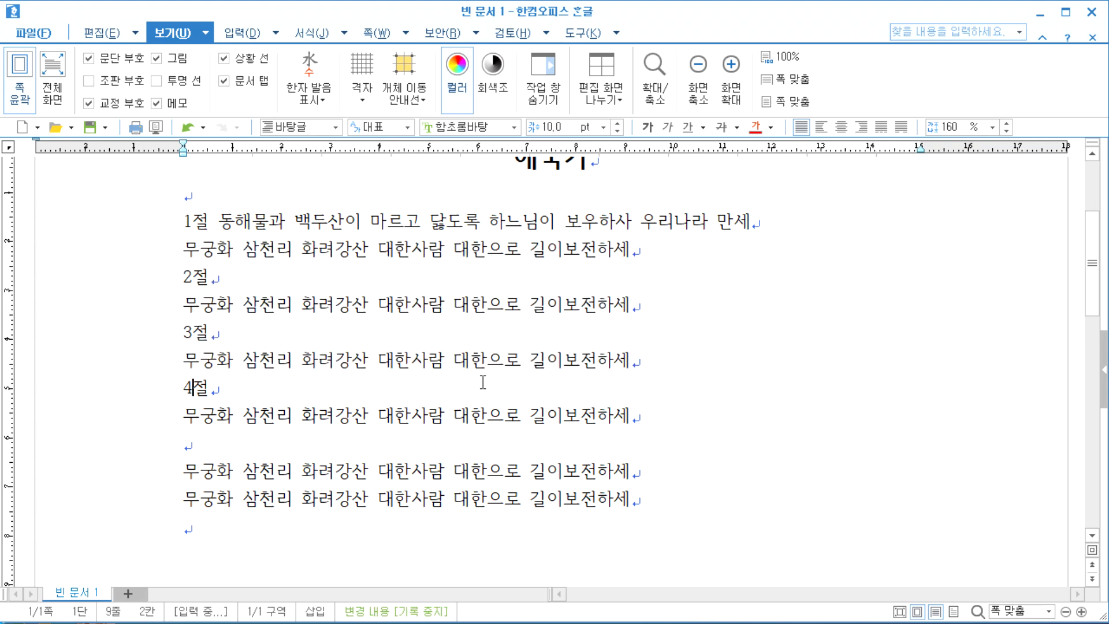
# Expand a block selection in the 3절 refrain from the word 무궁화 until the whole document is selected.
pyautogui.press('Up')
pyautogui.press('F3')
pyautogui.press('F3')
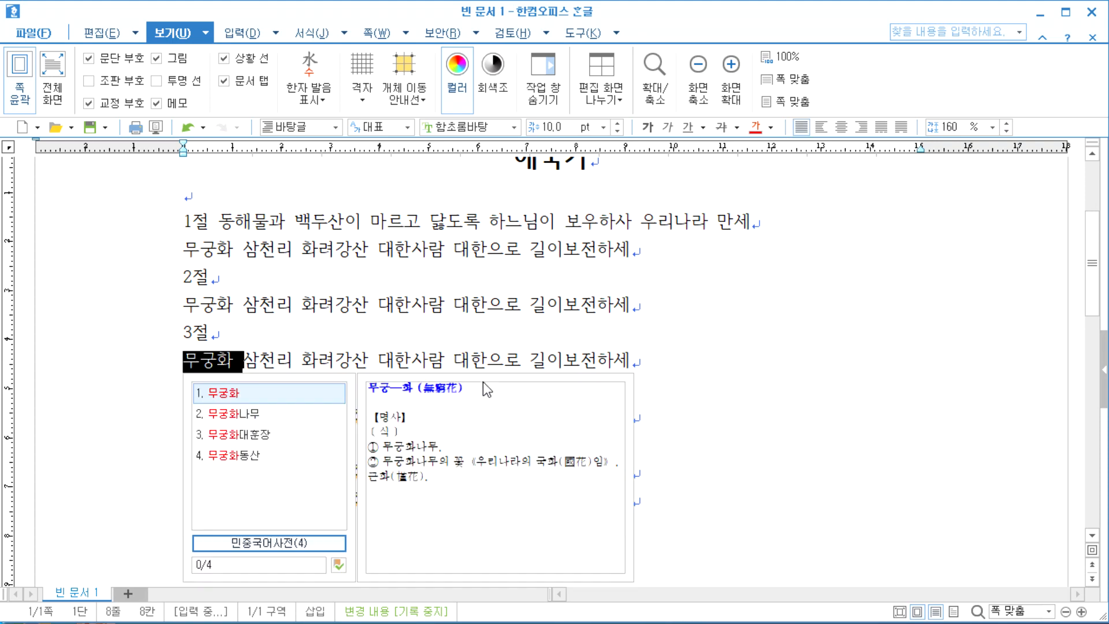
pyautogui.press('F3')
pyautogui.press('F3')
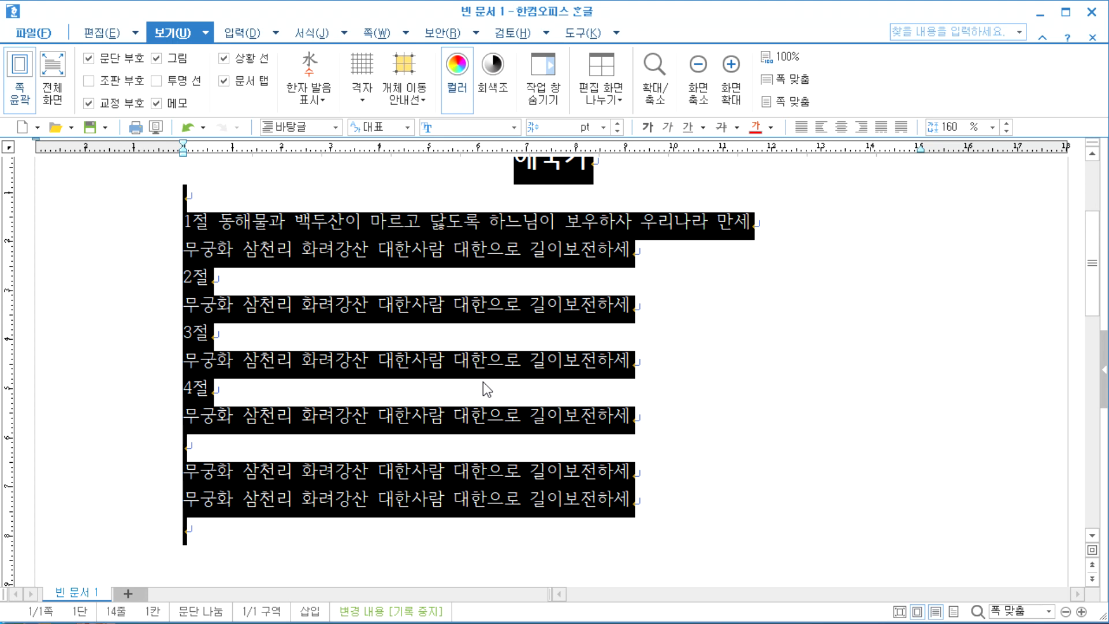
# Clear the selection and repeat the expansion from 무궁화 in the lowest refrain to the whole document.
pyautogui.press('Escape')
pyautogui.press('Up')
pyautogui.press('F3')
pyautogui.press('F3')
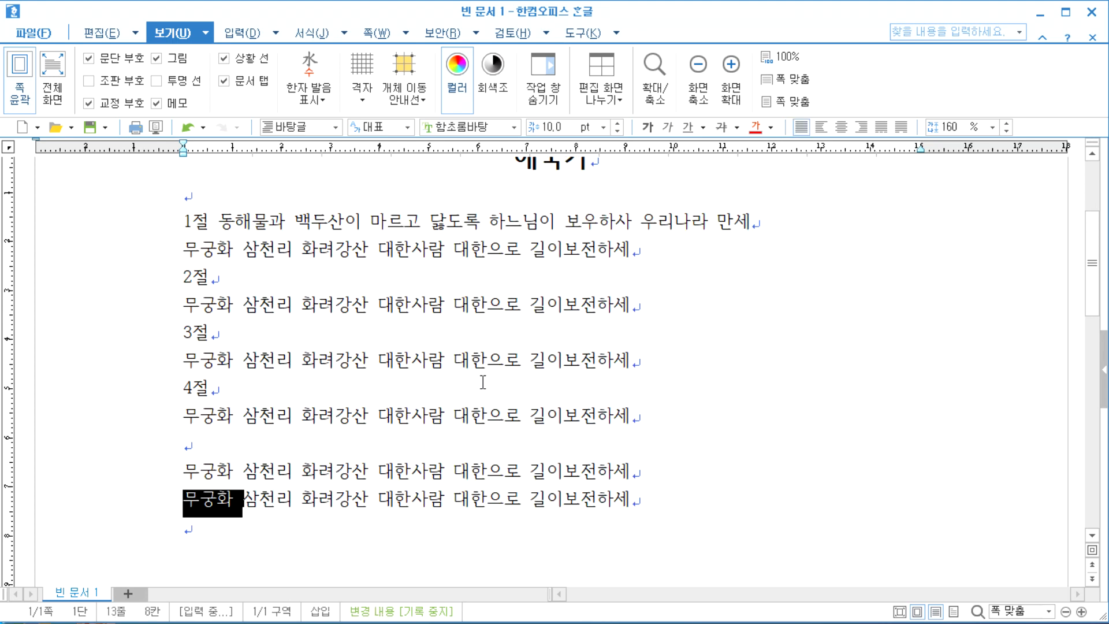
pyautogui.press('F3')
pyautogui.press('Up')
pyautogui.press('Up')
pyautogui.press('F3')
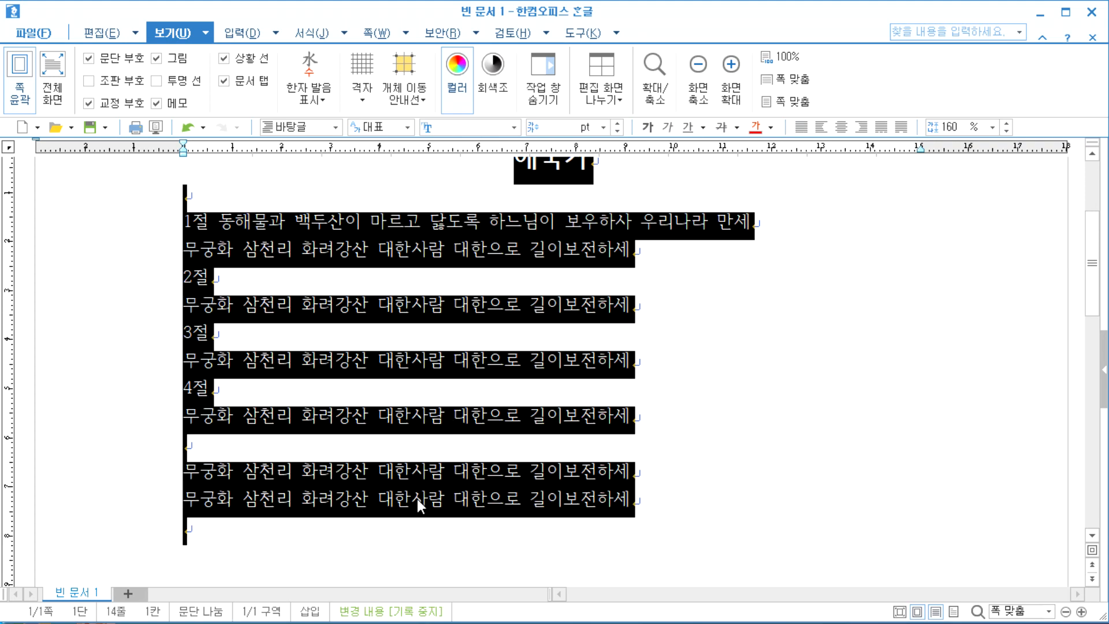
# Select from the start of the 1절 refrain through the 2절 label, then clear the selection.
pyautogui.click(402, 527)
pyautogui.moveTo(182, 249); pyautogui.dragTo(671, 276)
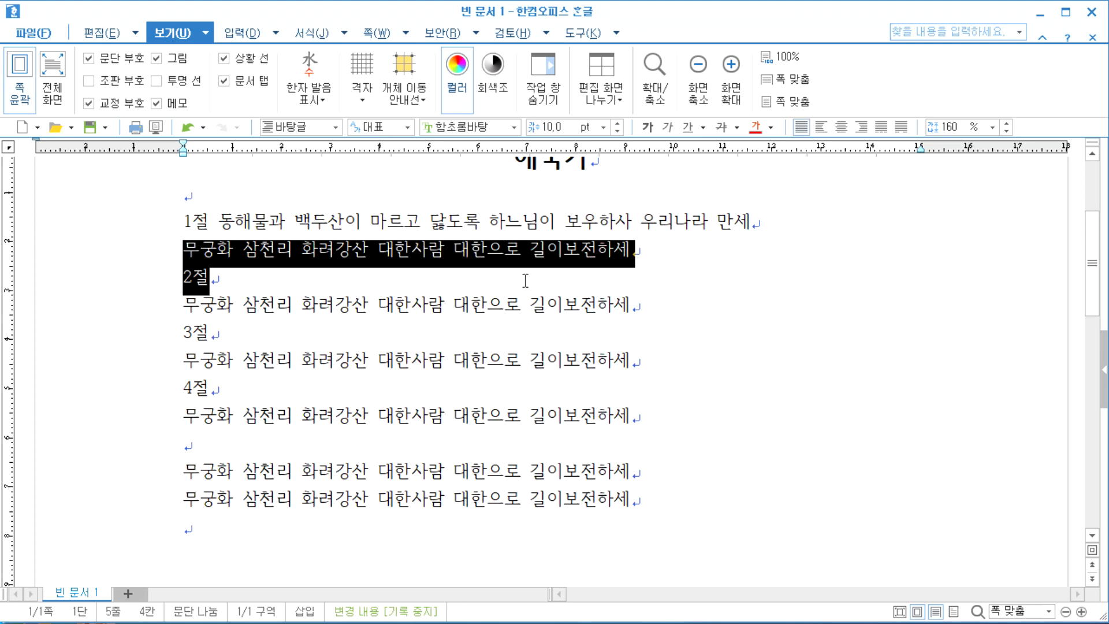
pyautogui.click(343, 325)
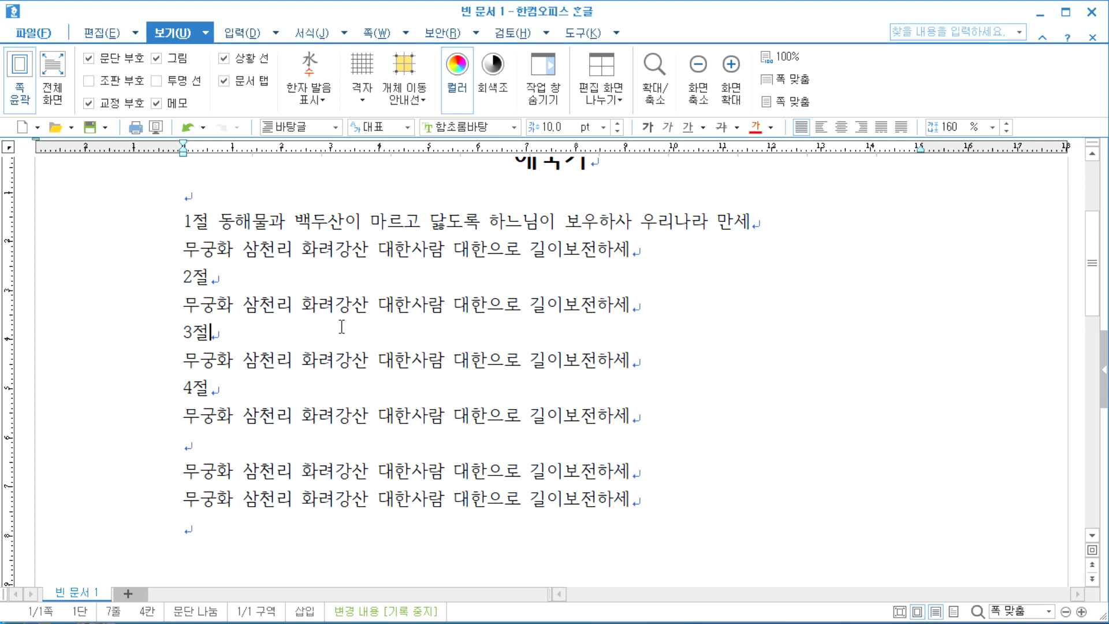
# Turn off the page outline view (쪽 윤곽) and select the title 애국가.
pyautogui.scroll(3, 453, 339)
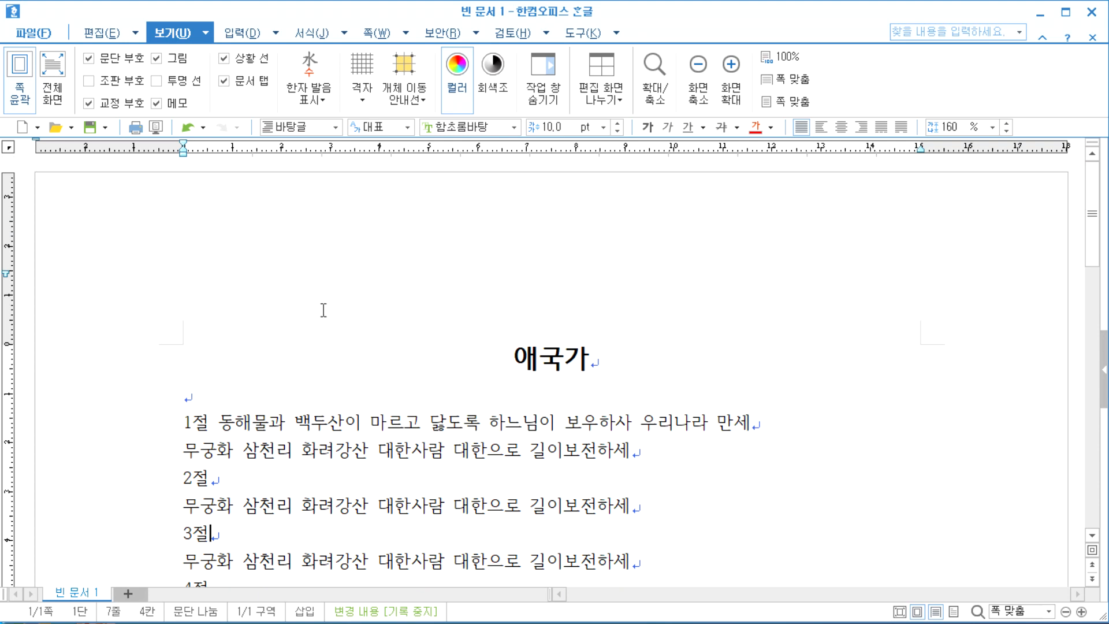
pyautogui.click(19, 78)
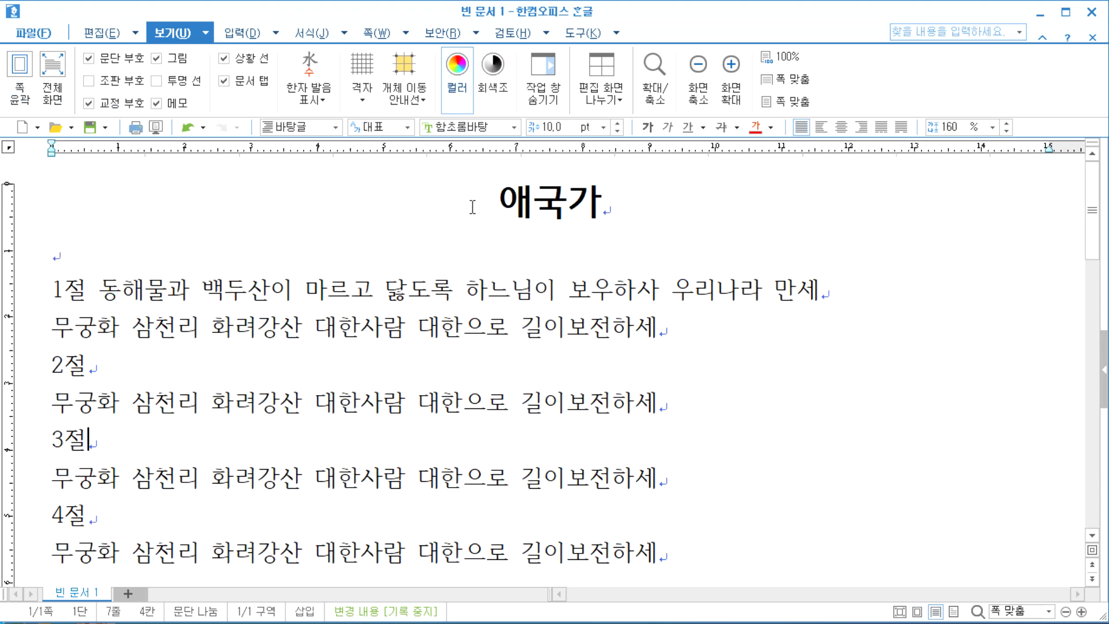
pyautogui.moveTo(473, 208); pyautogui.dragTo(621, 206)
# Select the 1절 refrain text without its paragraph mark, clear the selection, and select the text again.
pyautogui.moveTo(51, 327); pyautogui.dragTo(693, 322)
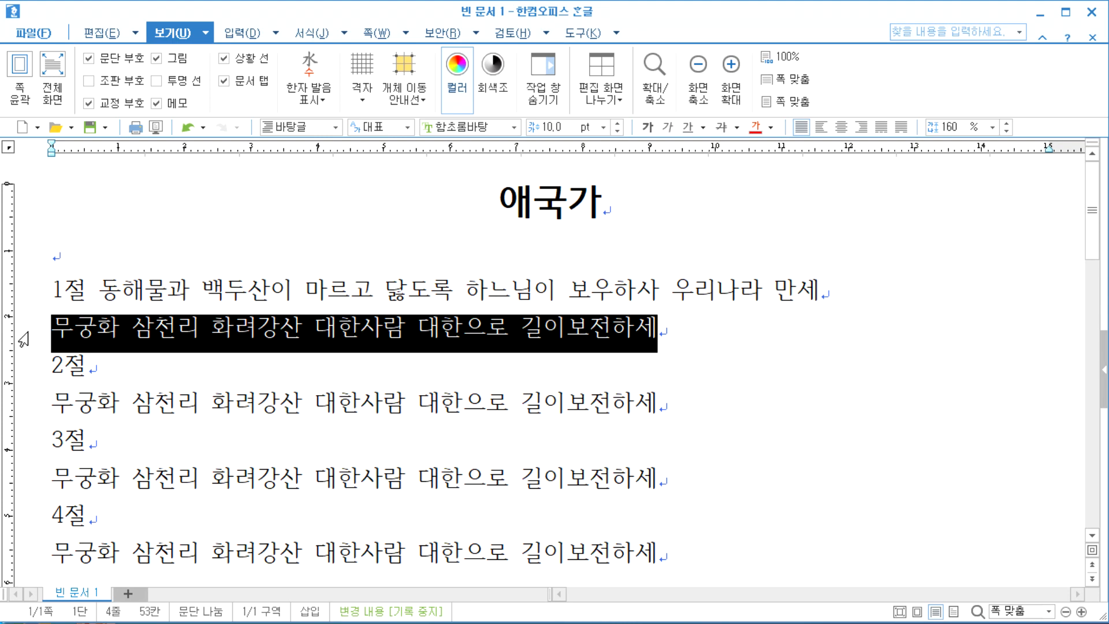
pyautogui.click(84, 334)
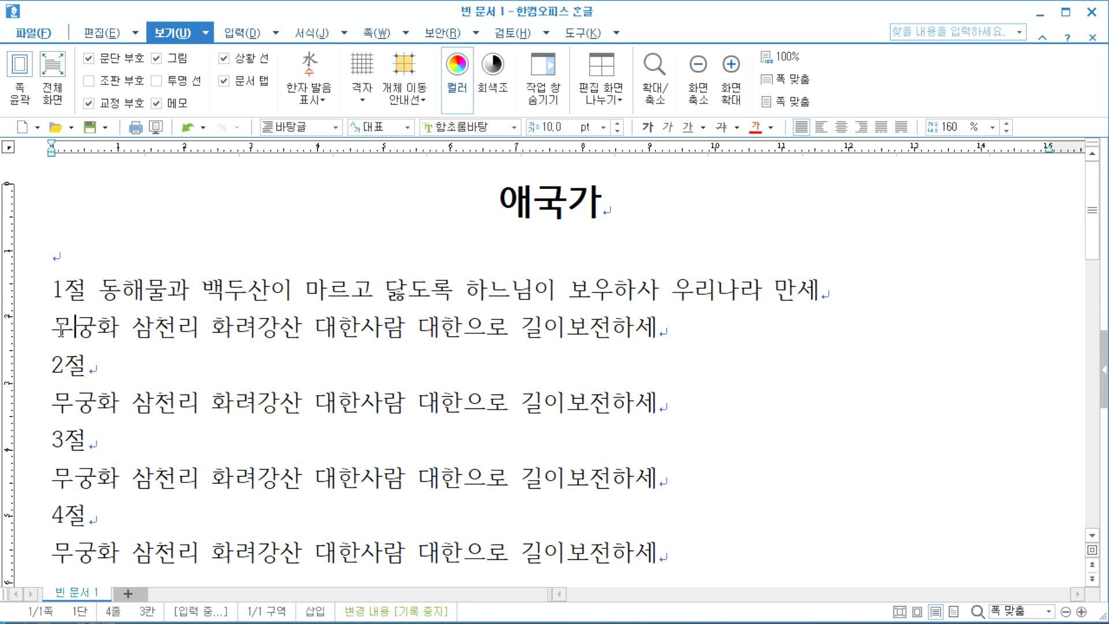
pyautogui.moveTo(52, 328); pyautogui.dragTo(638, 351)
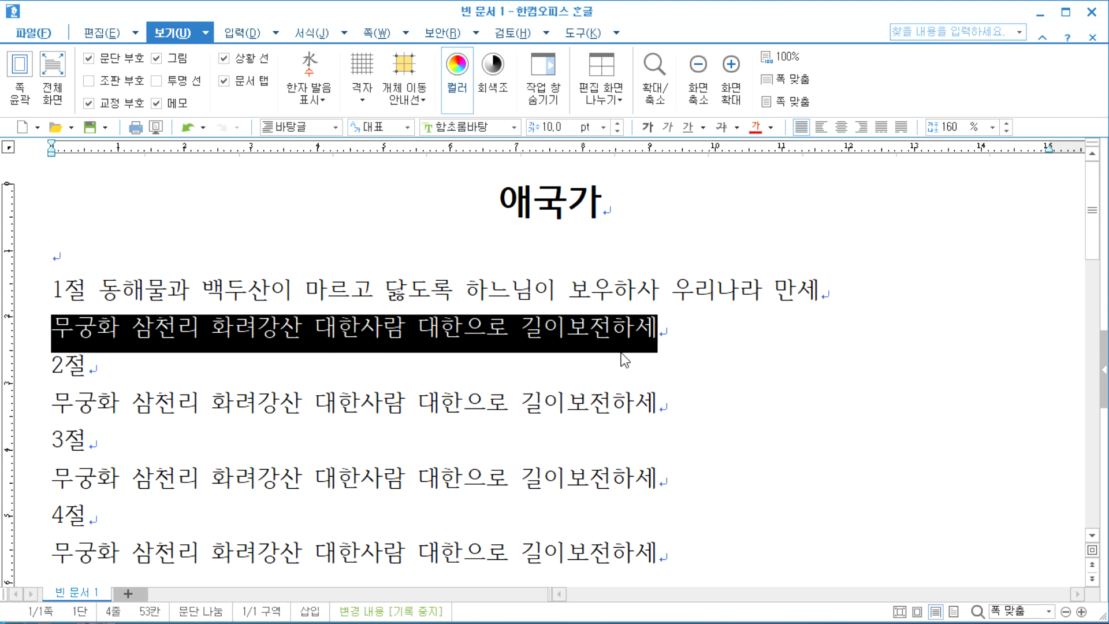
# Delete the two extra pasted refrains below the 4절 refrain, together with the blank line above them.
pyautogui.scroll(-2, 284, 425)
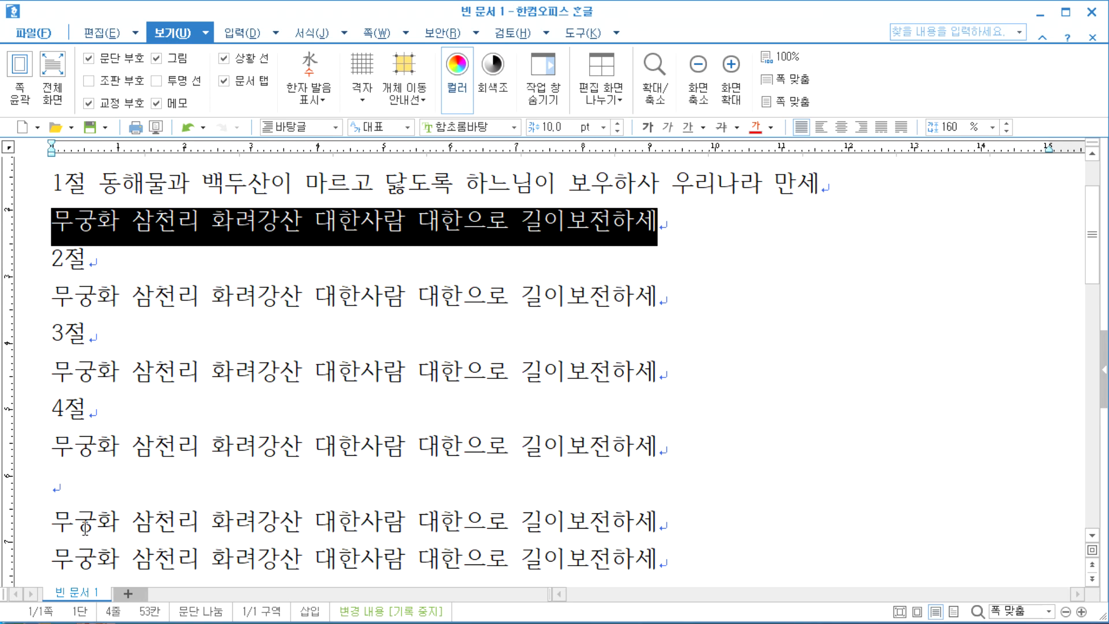
pyautogui.moveTo(53, 496); pyautogui.dragTo(680, 548)
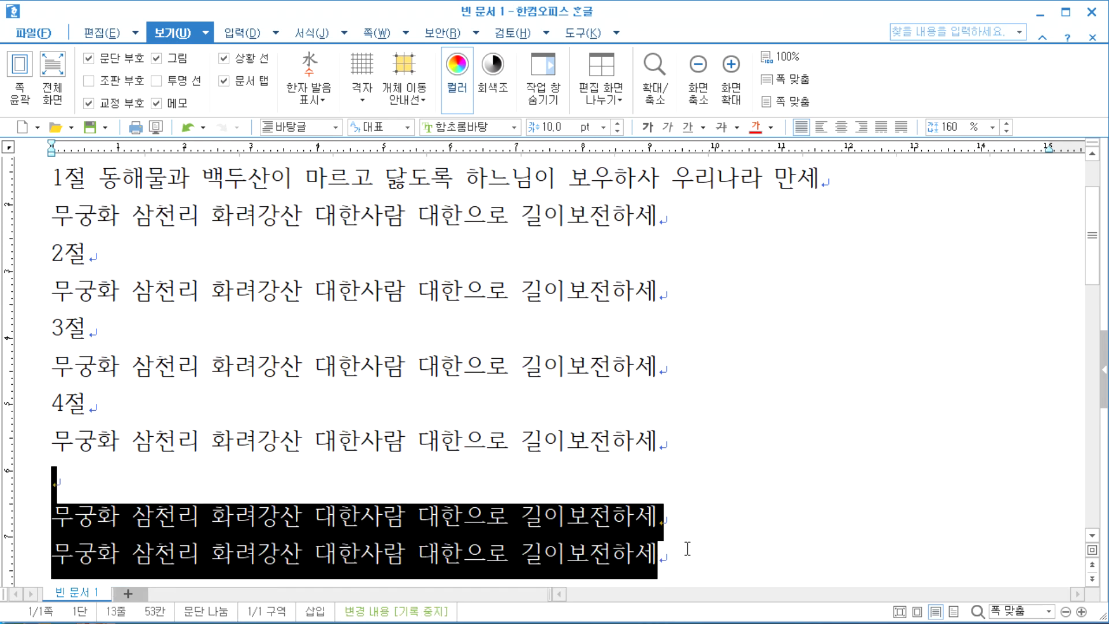
pyautogui.press('Delete')
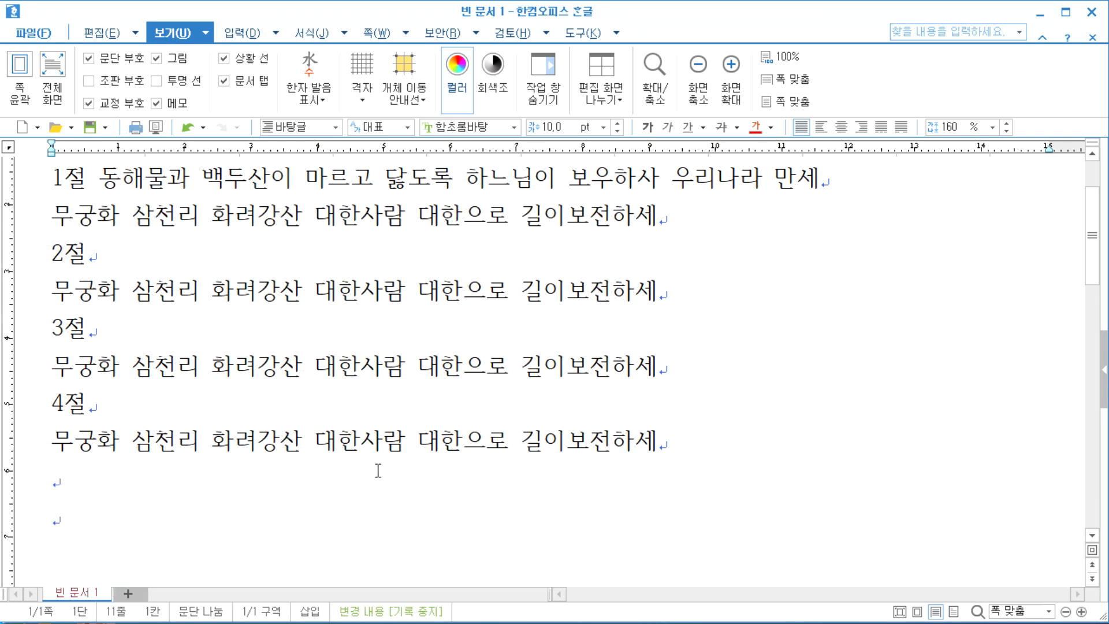
# Select the 1절 refrain without its paragraph mark and set its font size to 9 pt.
pyautogui.scroll(2, 193, 425)
pyautogui.moveTo(55, 329); pyautogui.dragTo(671, 327)
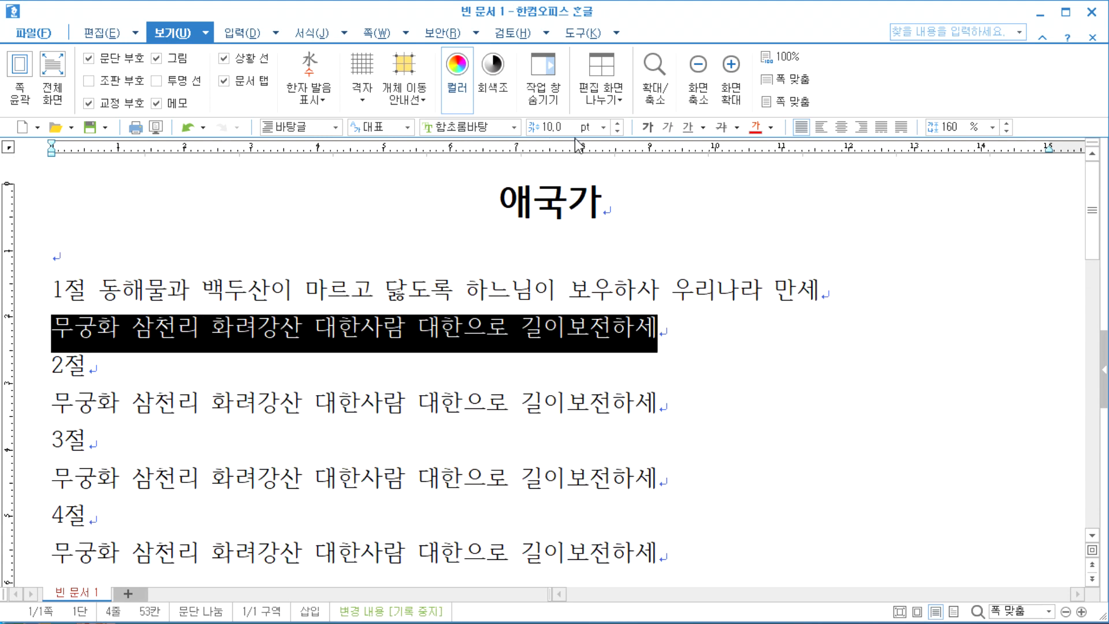
pyautogui.click(618, 131)
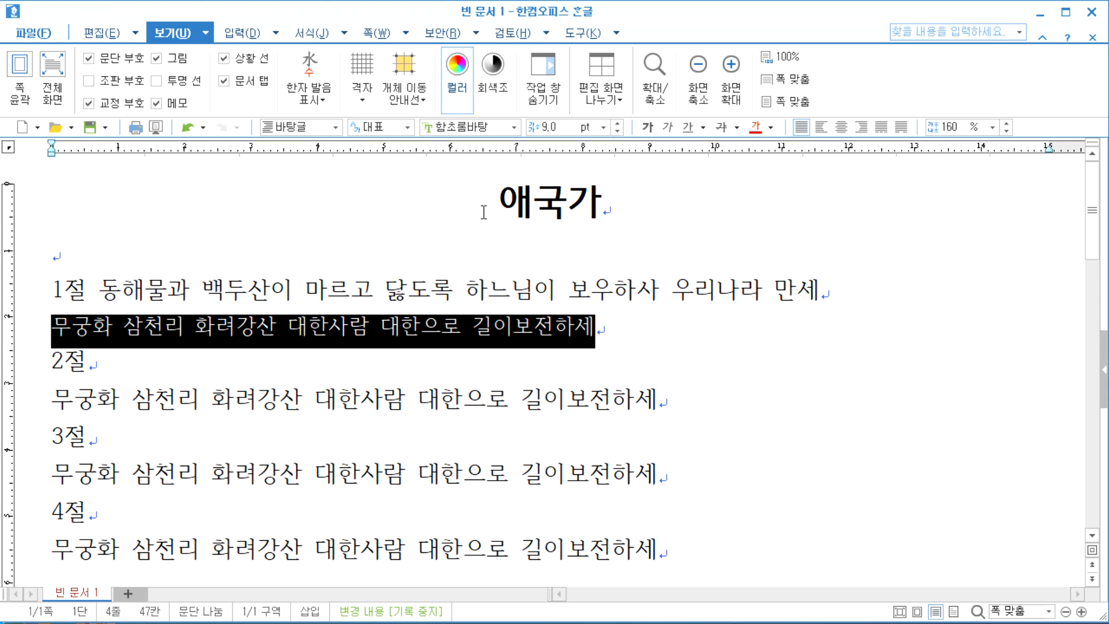
# Select the title 애국가 with its dictionary entry shown, and reselect the 1절 refrain to compare their font sizes.
pyautogui.moveTo(485, 208); pyautogui.dragTo(637, 208)
pyautogui.press('F12')
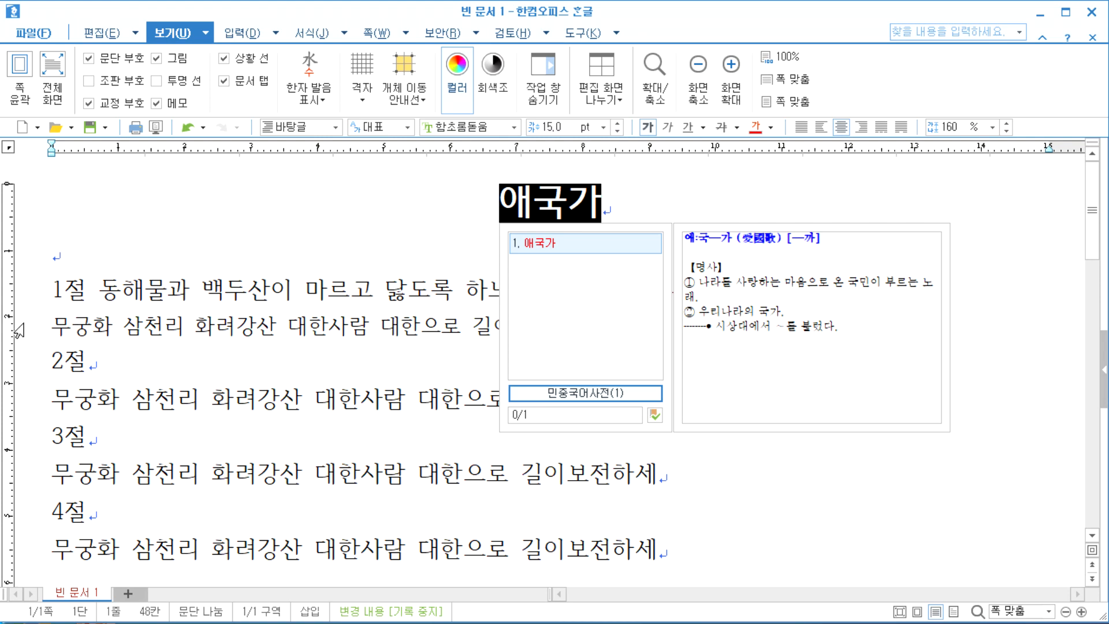
pyautogui.moveTo(57, 324); pyautogui.dragTo(611, 332)
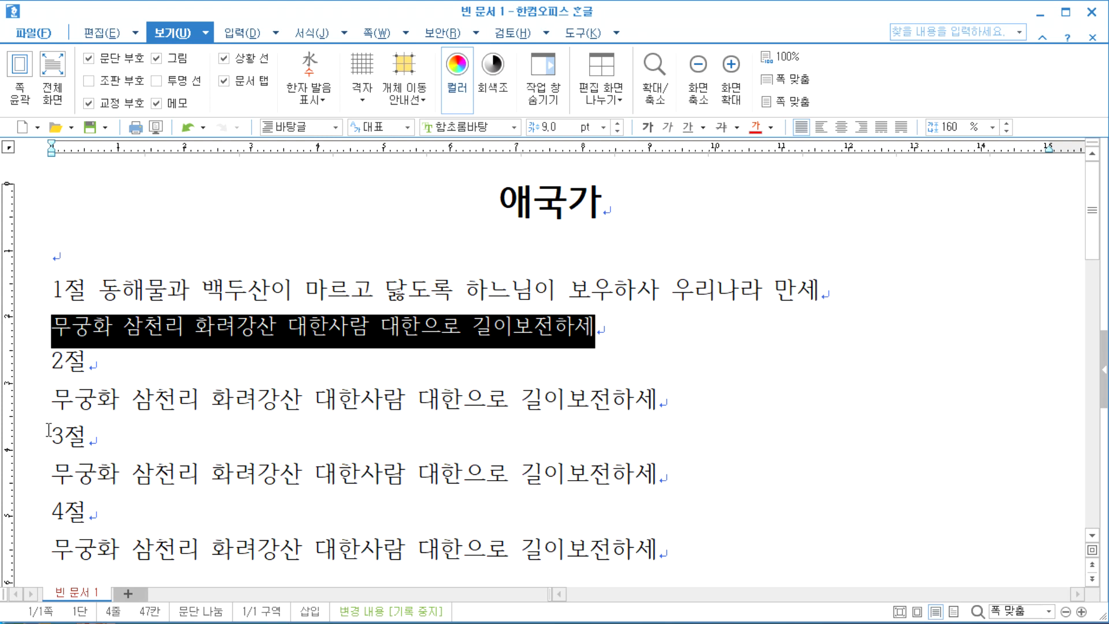
# Set the font size of the 2절 and 3절 refrains to 9 pt.
pyautogui.moveTo(53, 405); pyautogui.dragTo(664, 397)
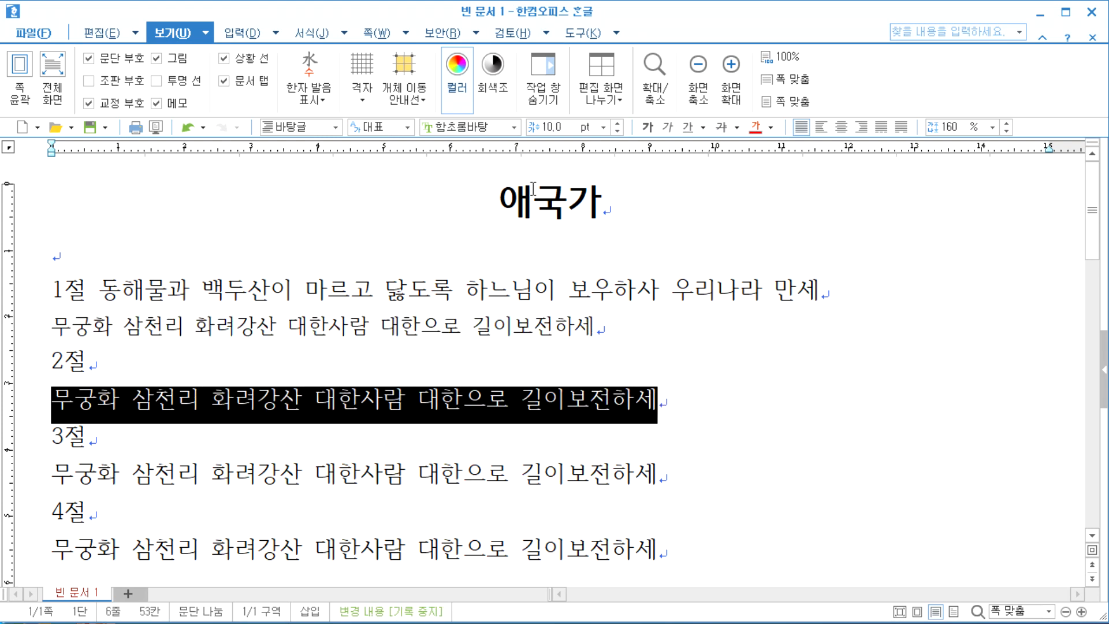
pyautogui.click(617, 131)
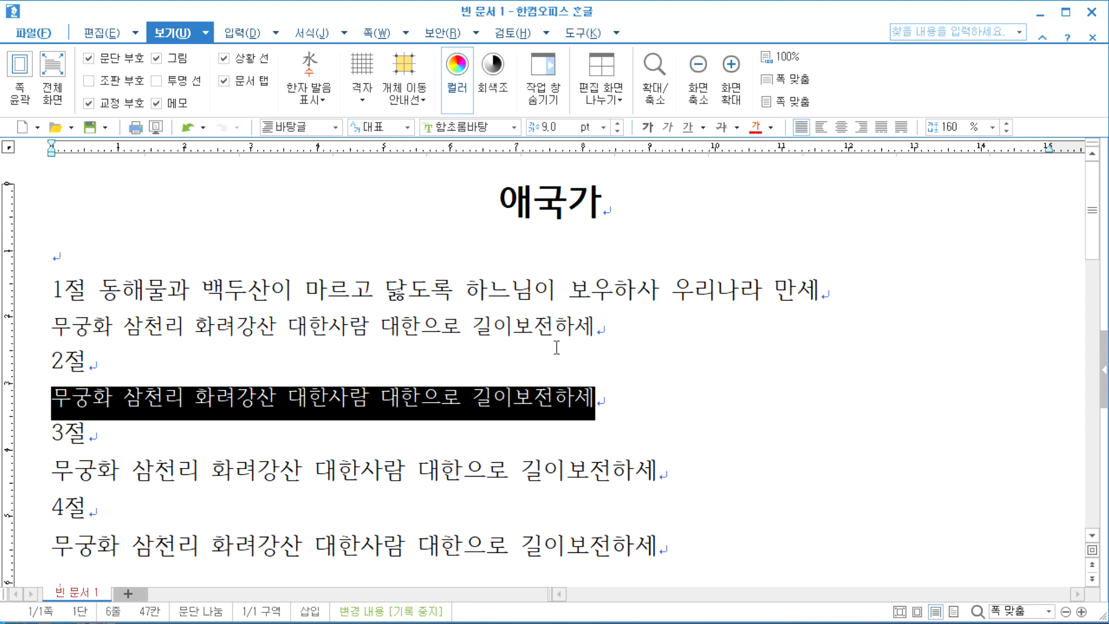
pyautogui.moveTo(48, 326); pyautogui.dragTo(631, 325)
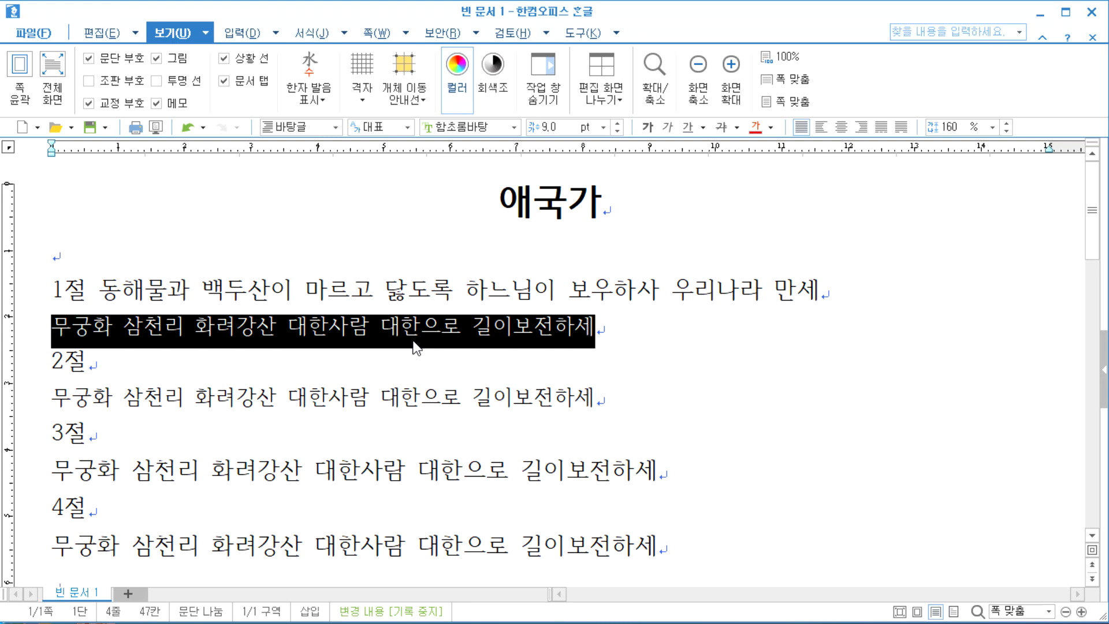
pyautogui.tripleClick(253, 470)
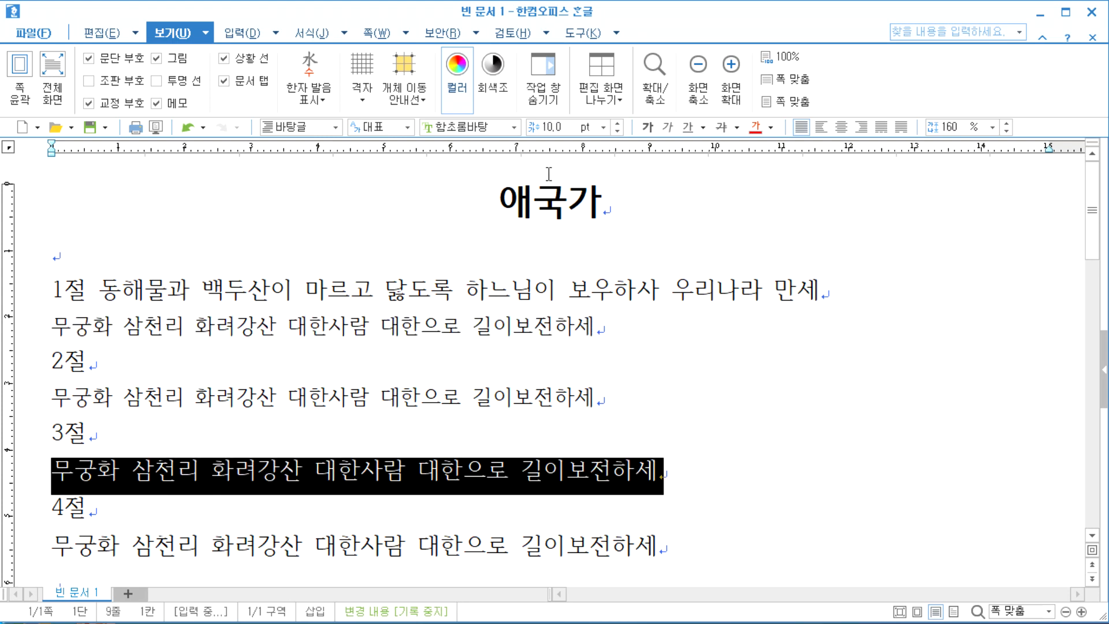
pyautogui.click(618, 131)
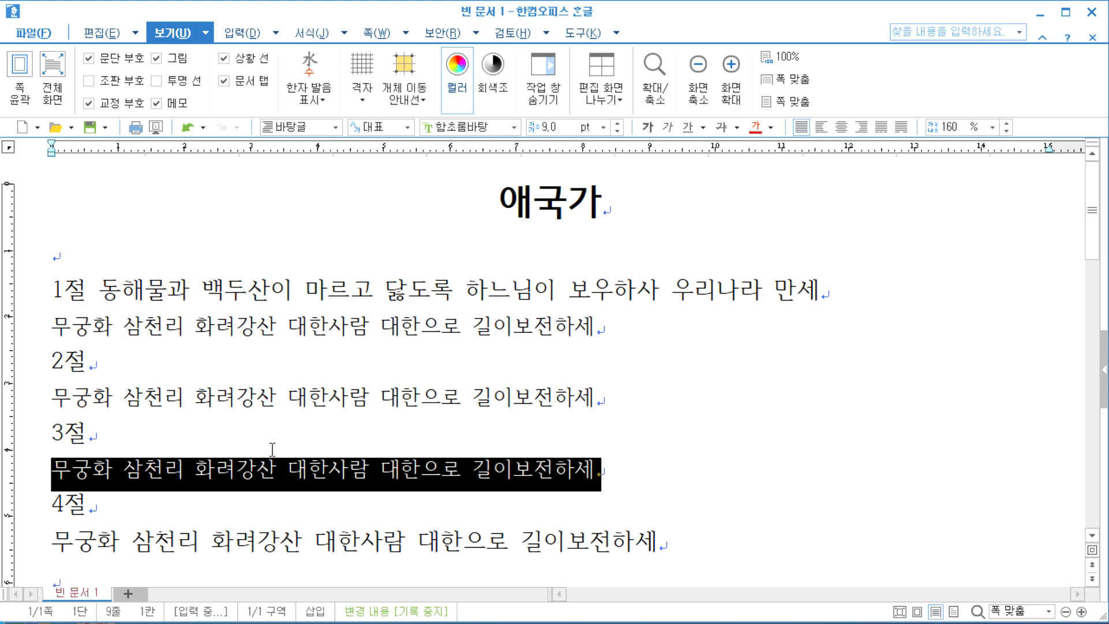
# Set the 4절 refrain to 9 pt and the blank line below it to 10 pt.
pyautogui.click(168, 537)
pyautogui.doubleClick(179, 507)
pyautogui.tripleClick(179, 511)
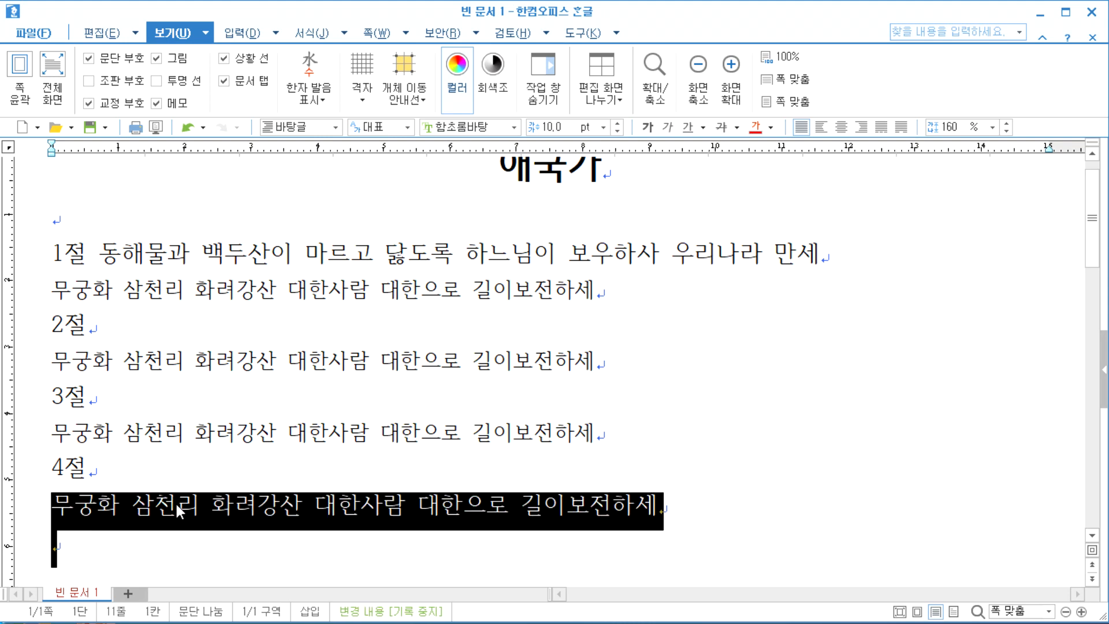
pyautogui.click(618, 131)
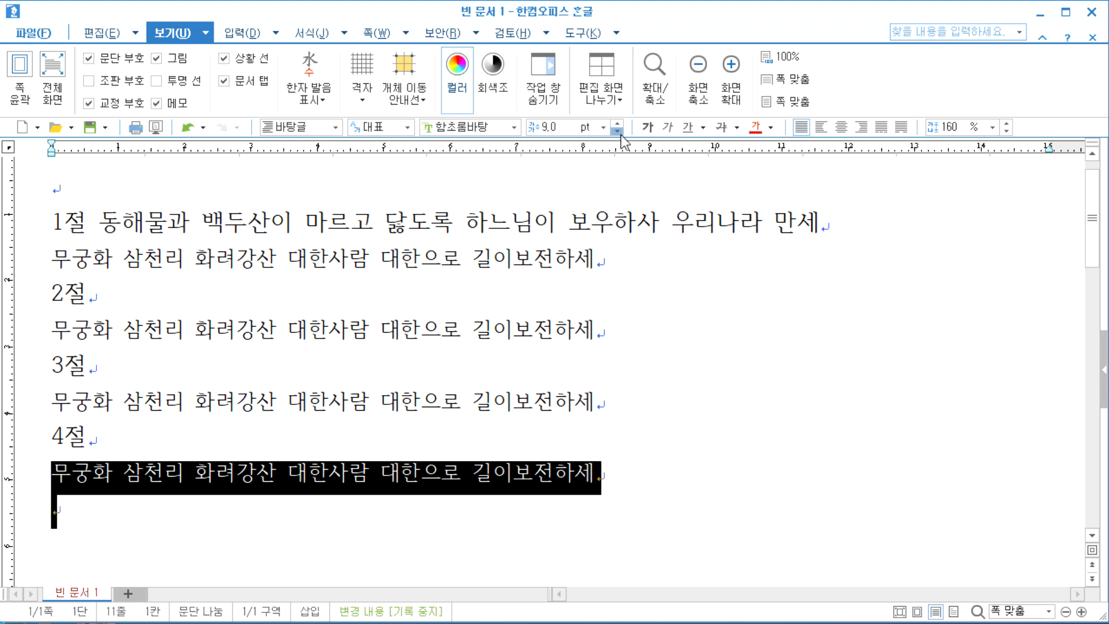
pyautogui.click(121, 520)
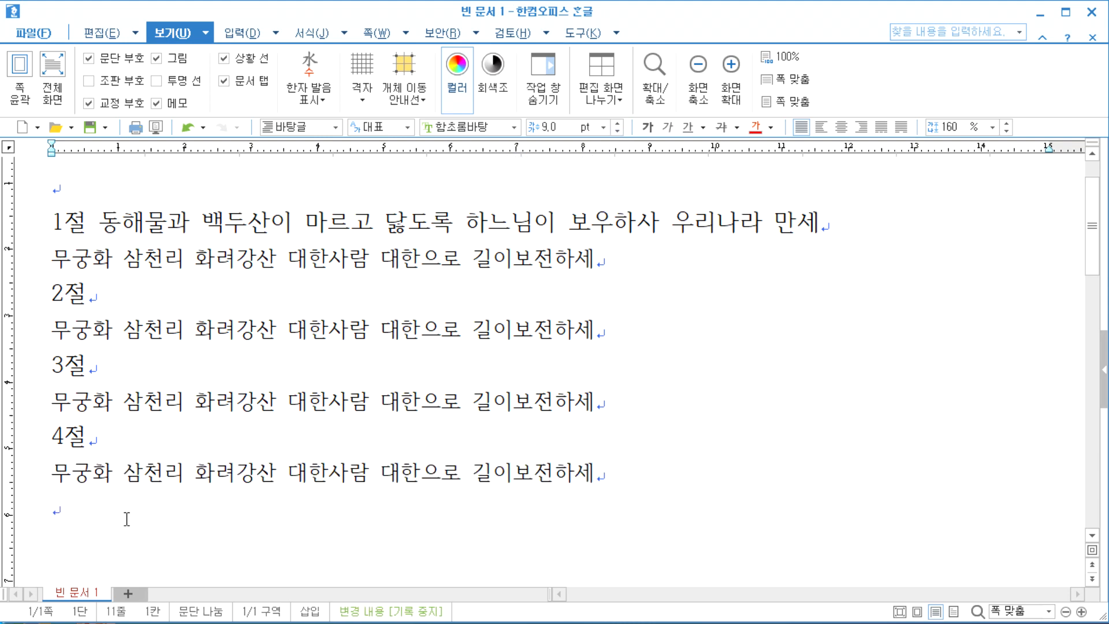
pyautogui.hotkey('alt', 'shift', 'e')
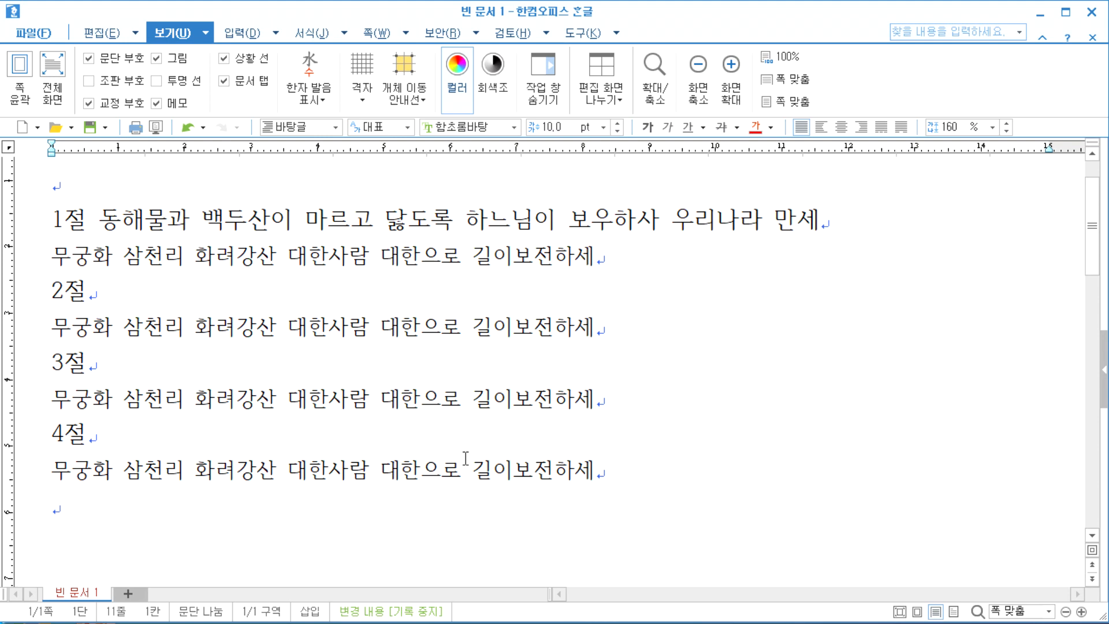
# Select the title 애국가 and look through the available fonts by category: current, decorative, body, title and all fonts.
pyautogui.scroll(2, 456, 456)
pyautogui.moveTo(489, 206); pyautogui.dragTo(629, 196)
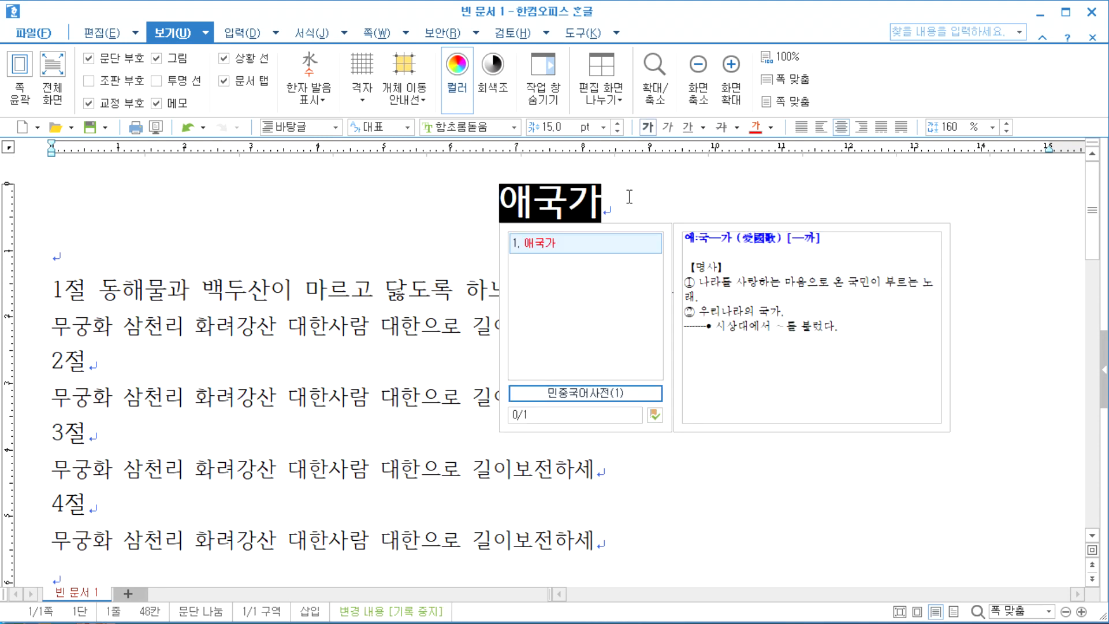
pyautogui.click(513, 127)
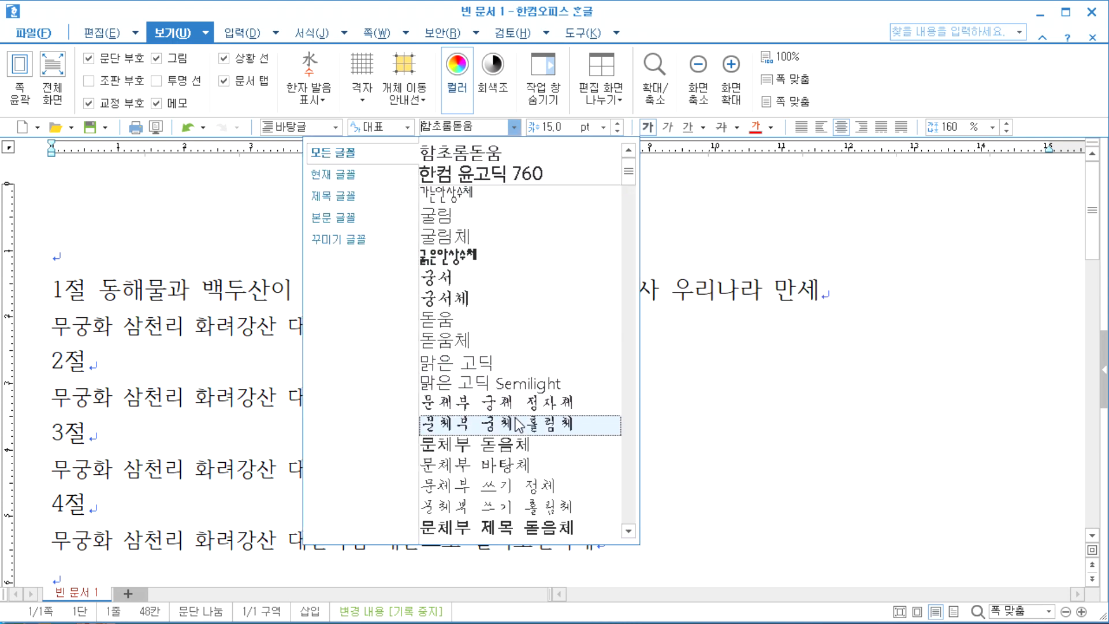
pyautogui.scroll(-8, 518, 426)
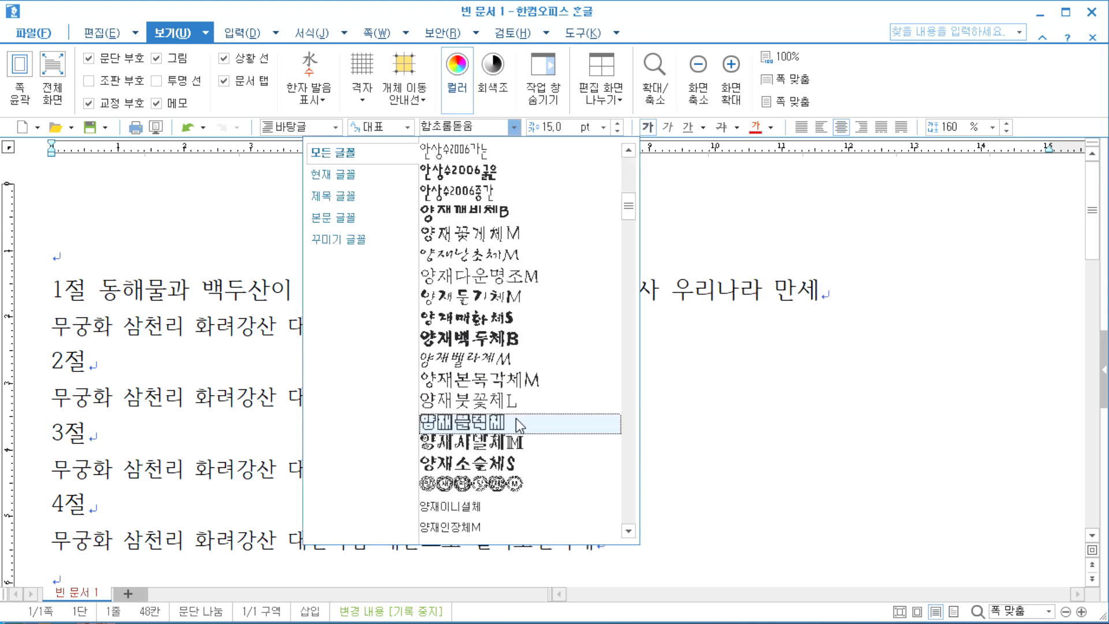
pyautogui.click(338, 179)
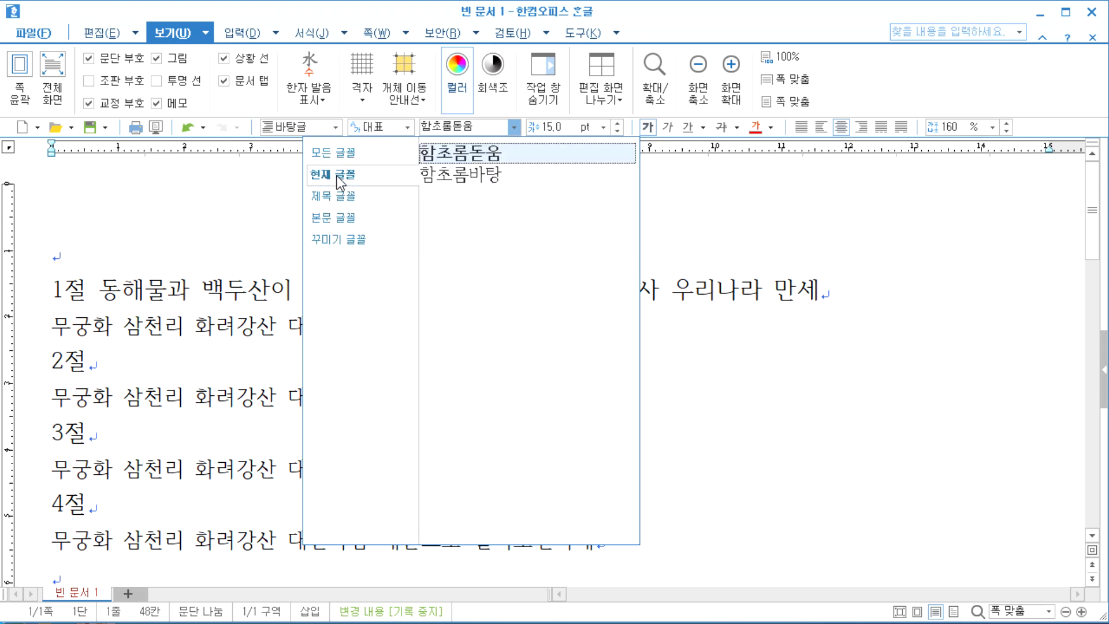
pyautogui.click(347, 239)
pyautogui.click(343, 222)
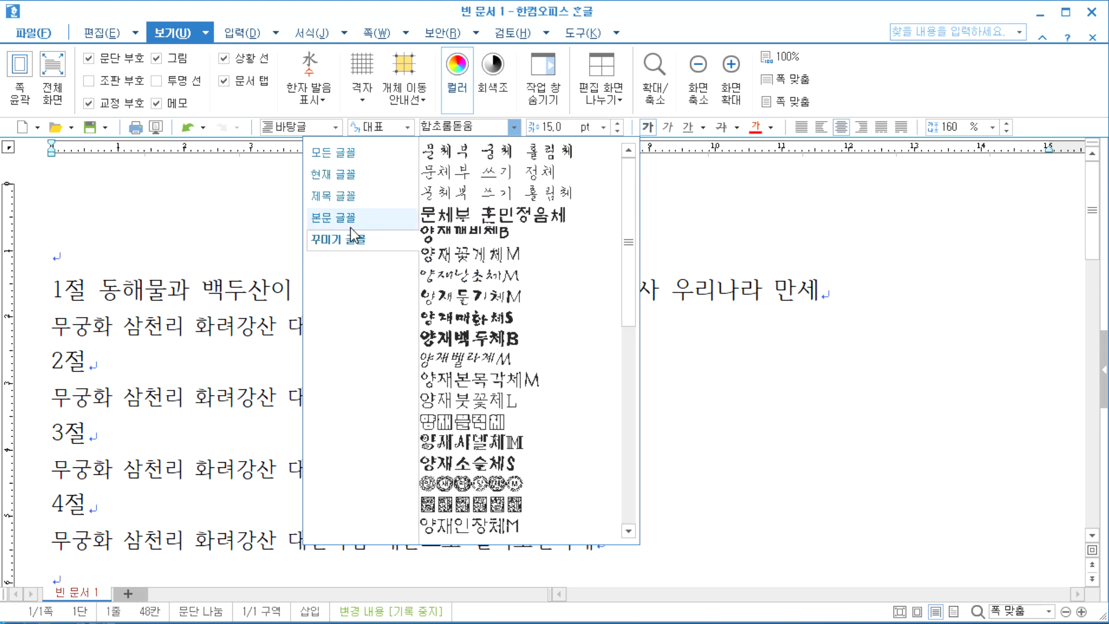
pyautogui.click(330, 200)
pyautogui.click(326, 154)
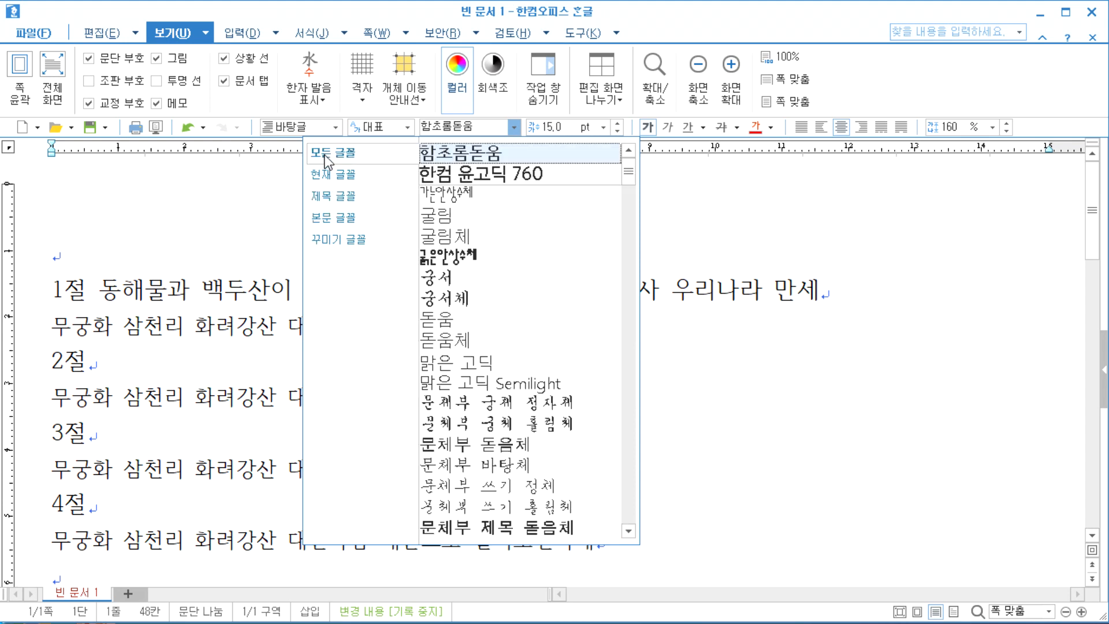
# Set the font of the title 애국가 to 양재튼튼체B from the full font list.
pyautogui.scroll(-15, 444, 323)
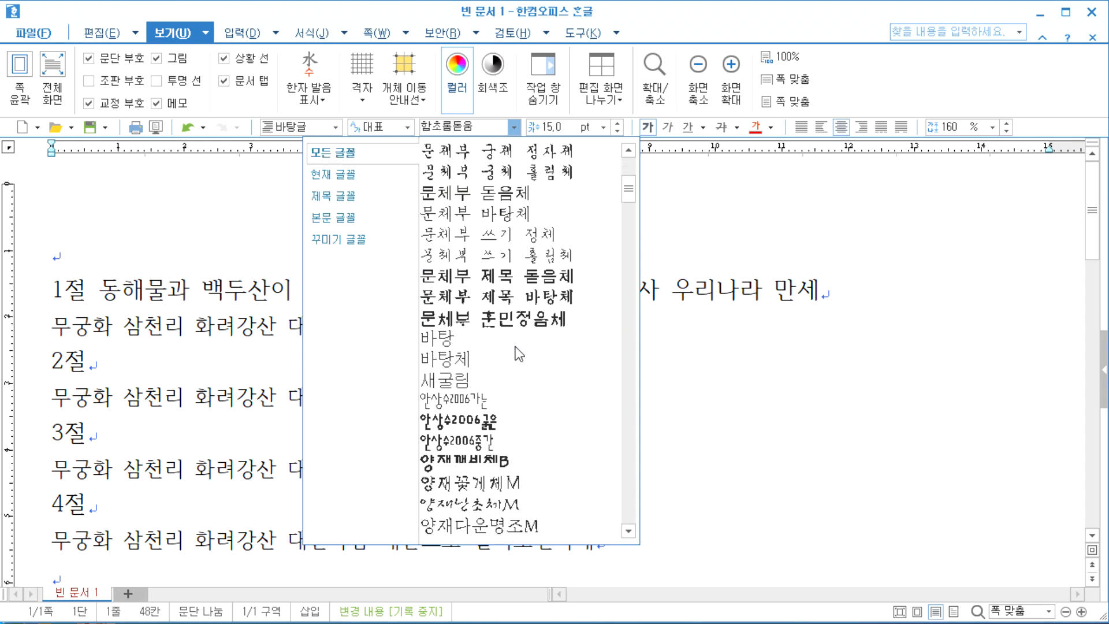
pyautogui.scroll(-5, 516, 352)
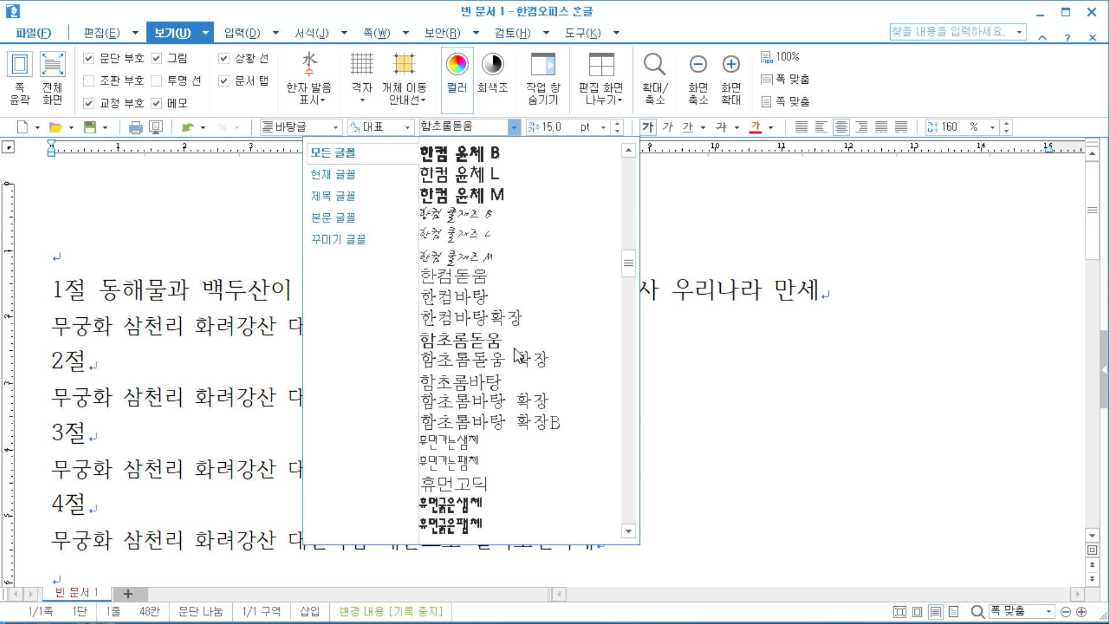
pyautogui.scroll(7, 516, 354)
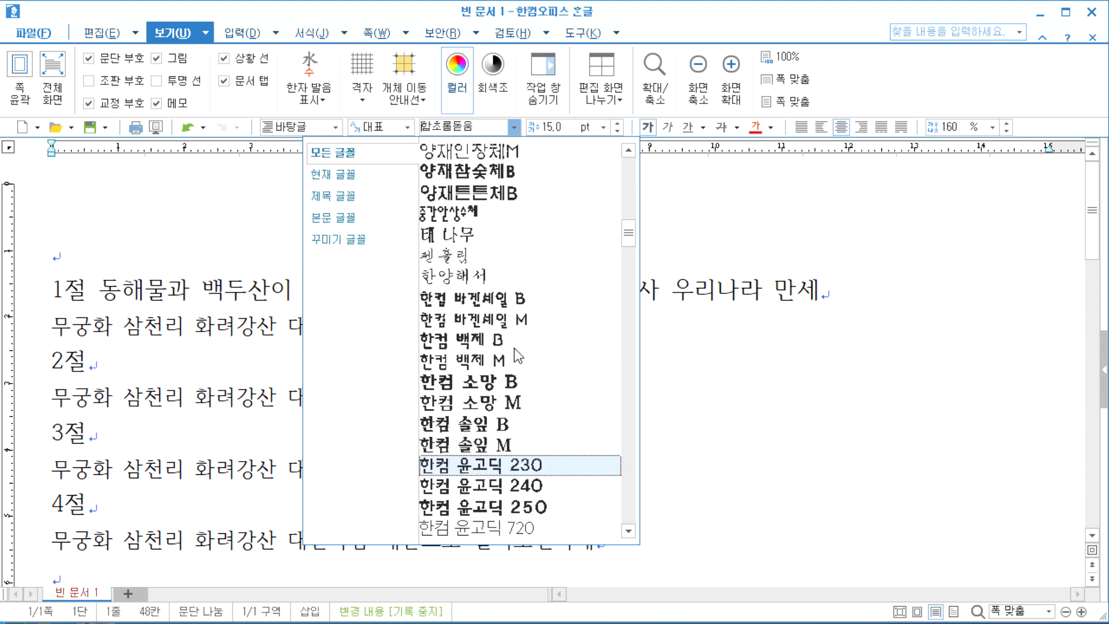
pyautogui.scroll(3, 514, 348)
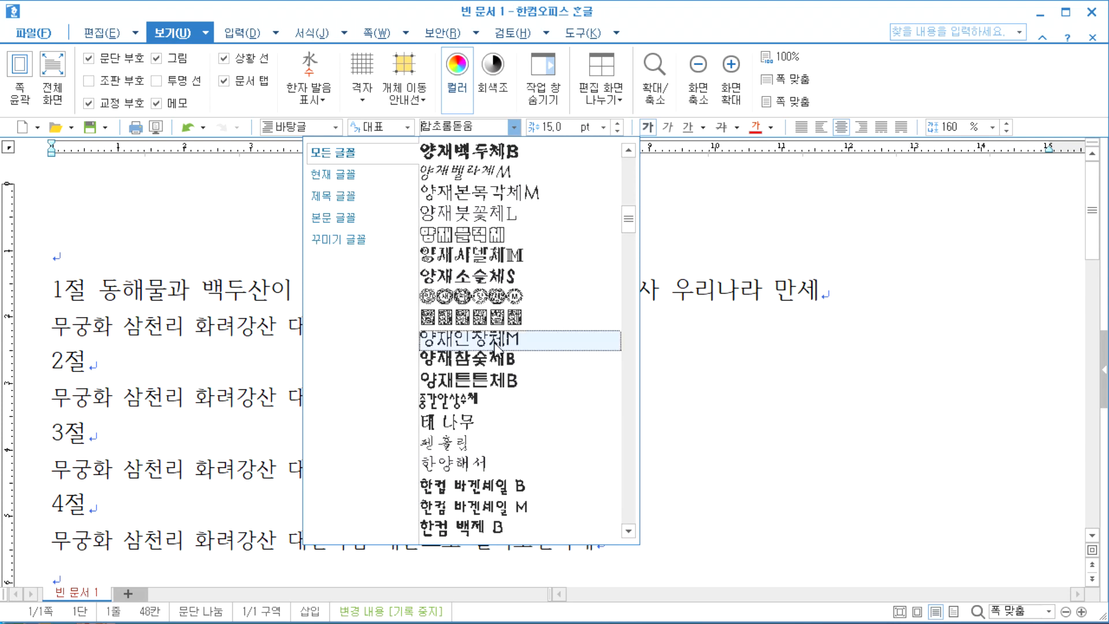
pyautogui.click(462, 381)
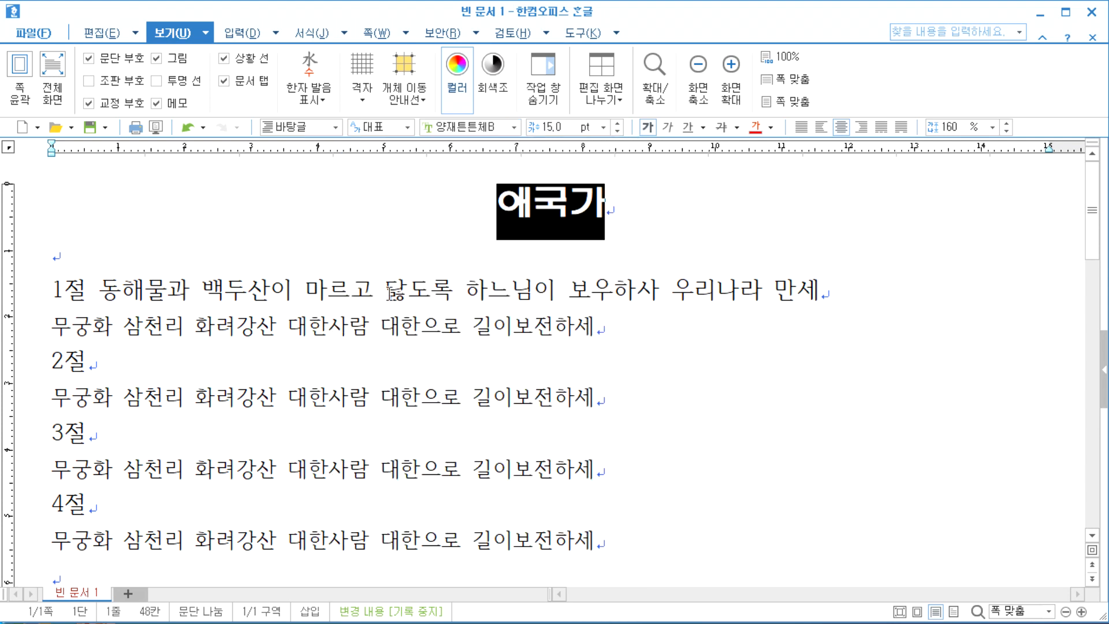
# Try 궁서체 on the title 애국가, replace it with 한컴 윤고딕 760, and clear the selection.
pyautogui.click(512, 127)
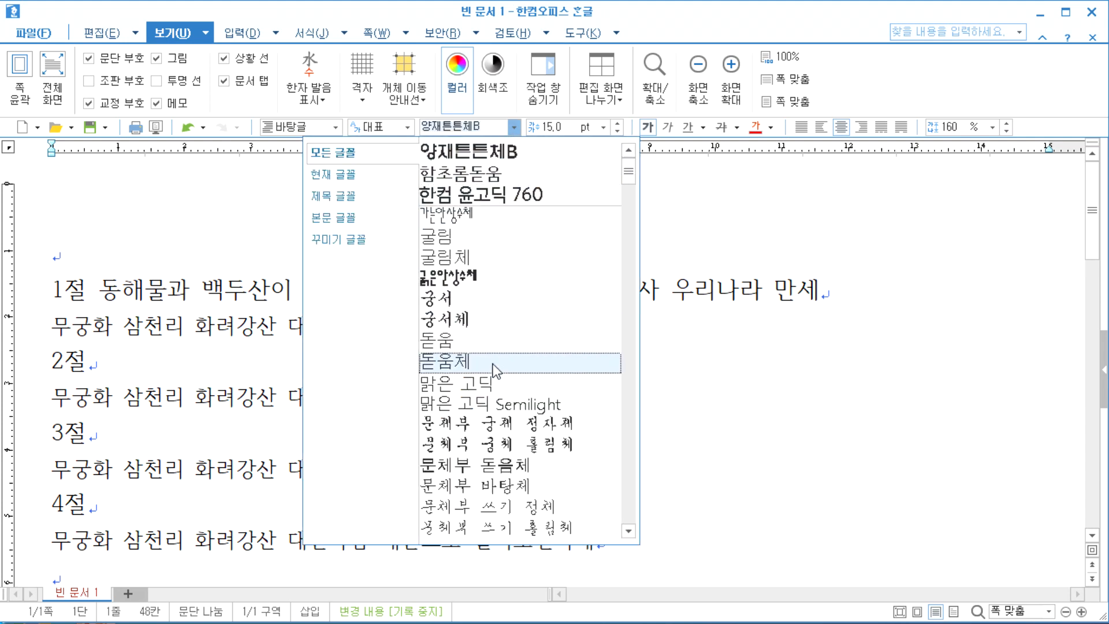
pyautogui.click(483, 318)
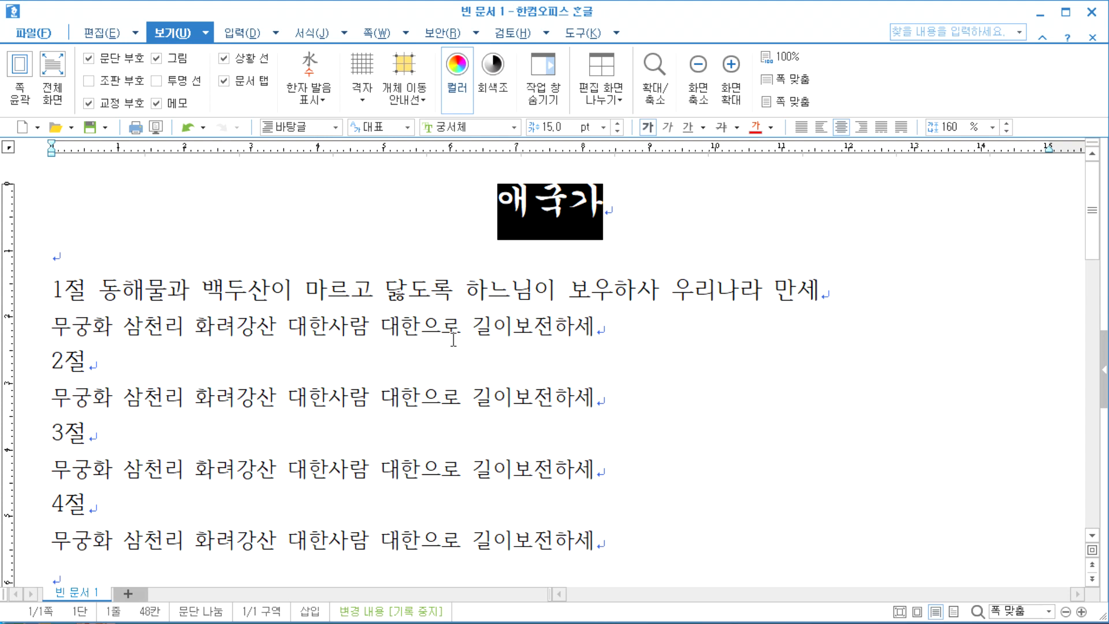
pyautogui.click(514, 130)
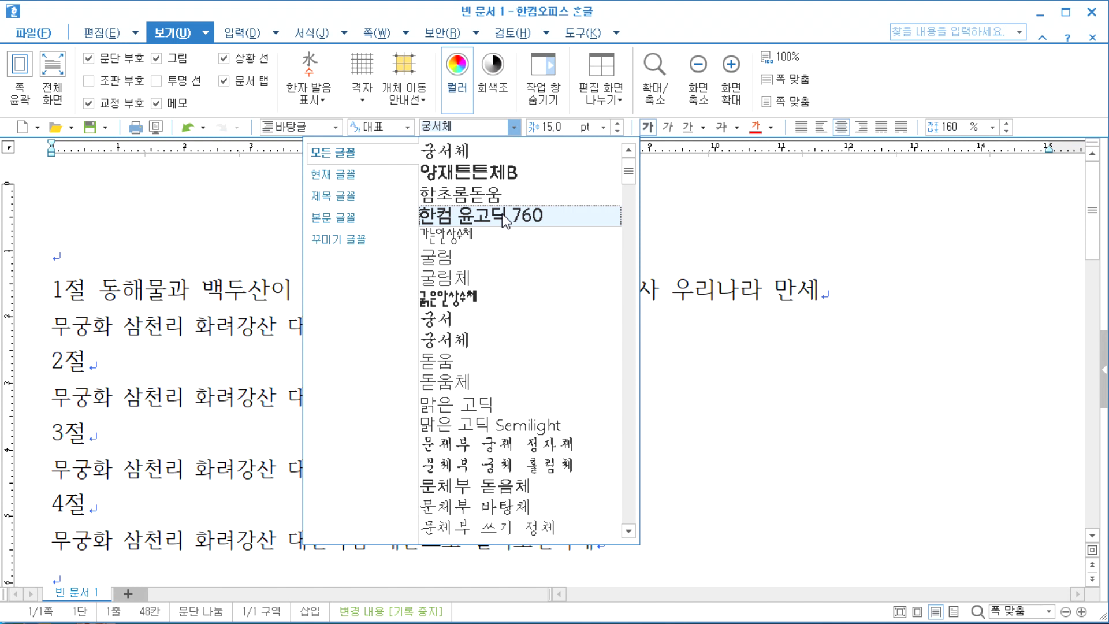
pyautogui.click(504, 217)
pyautogui.press('Left')
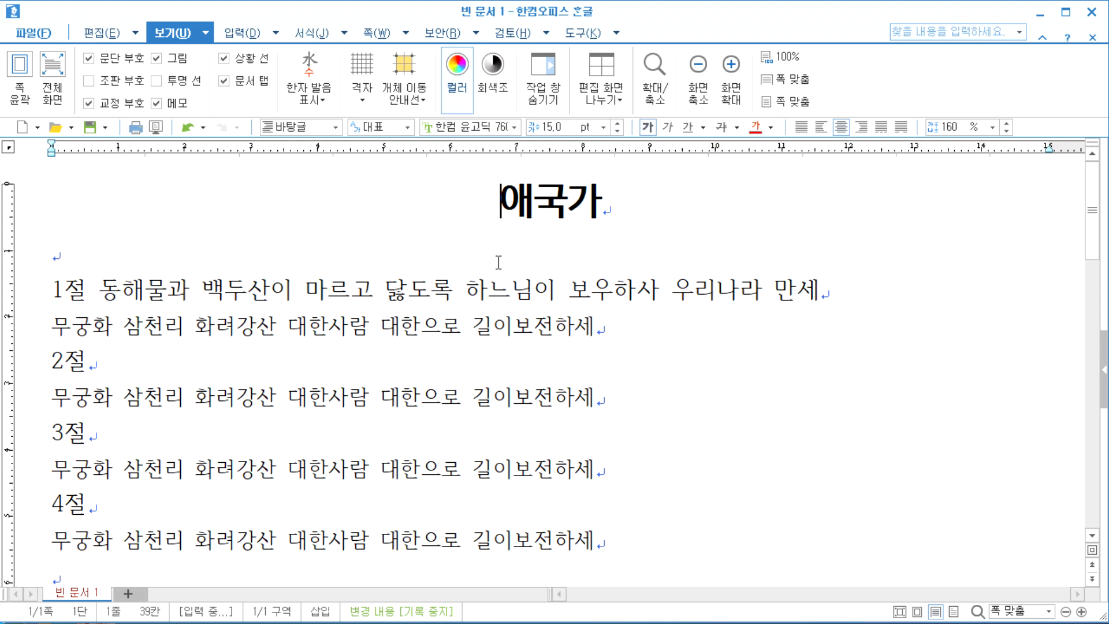
# Select the whole document, set its font to 궁서체, and clear the selection.
pyautogui.hotkey('ctrl', 'a')
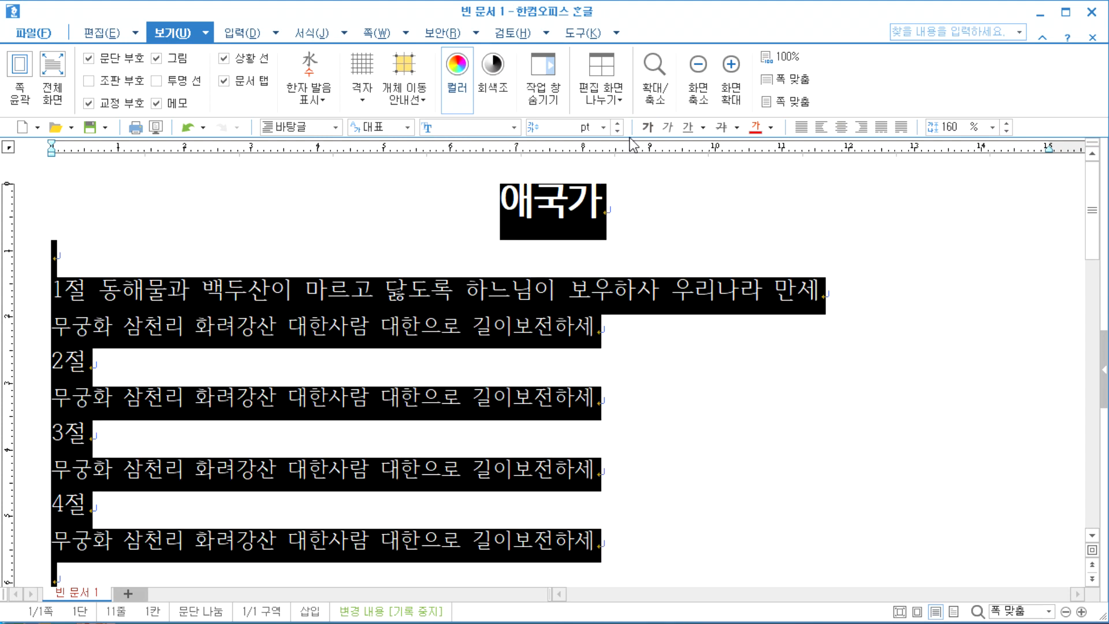
pyautogui.click(514, 127)
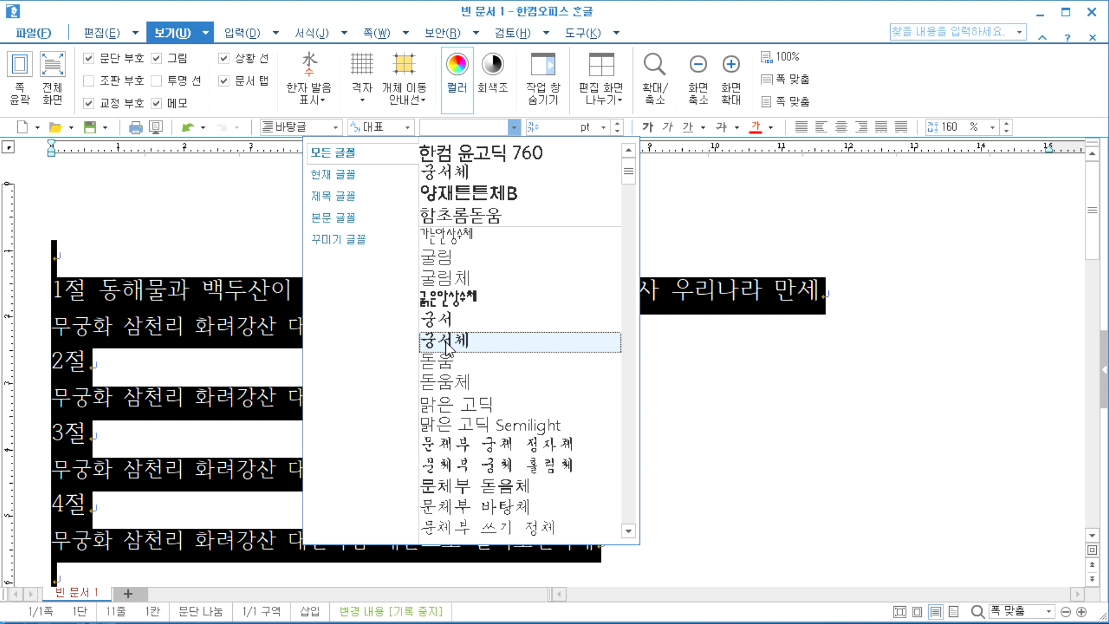
pyautogui.click(502, 340)
pyautogui.click(586, 381)
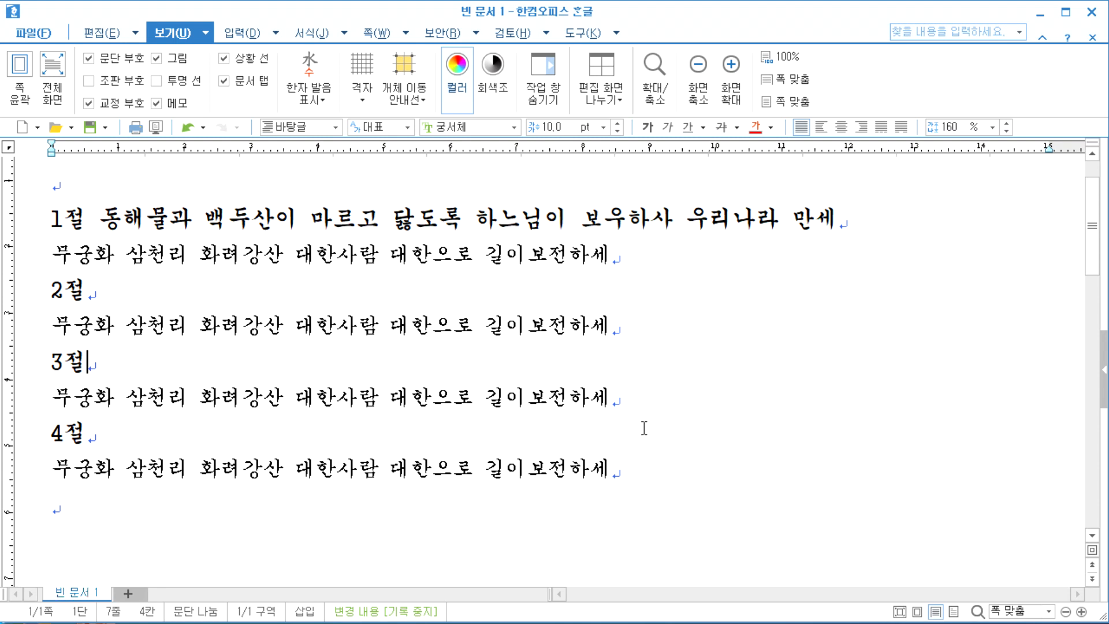
# Set the whole document's font to 함초롬돋움 and place the cursor in front of the title 애국가.
pyautogui.hotkey('ctrl', 'a')
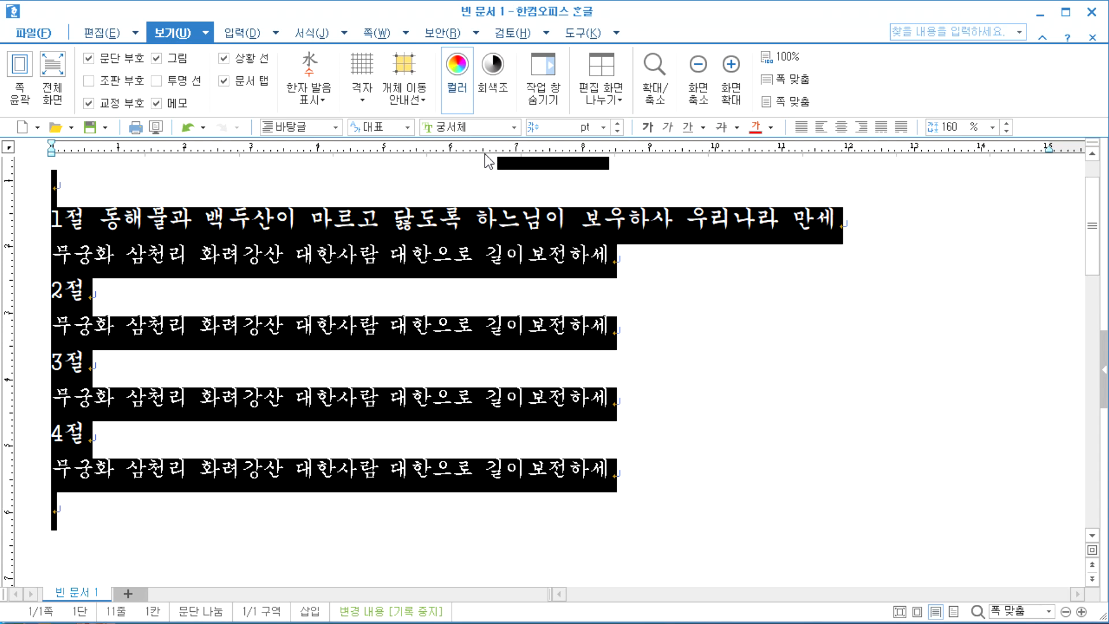
pyautogui.click(513, 127)
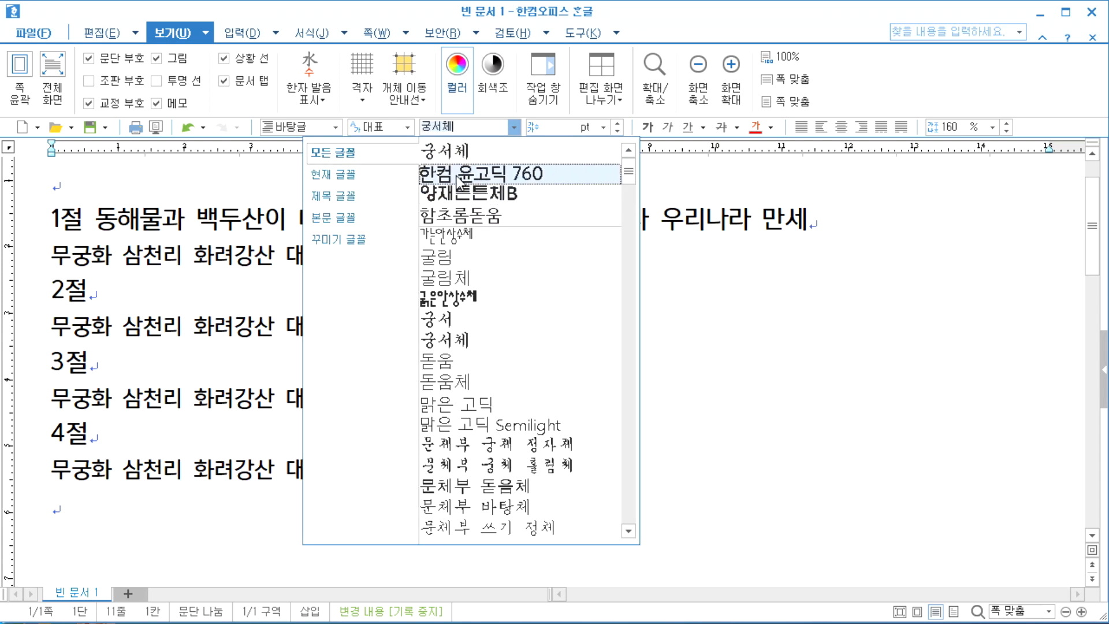
pyautogui.click(461, 215)
pyautogui.click(290, 405)
pyautogui.scroll(1, 323, 420)
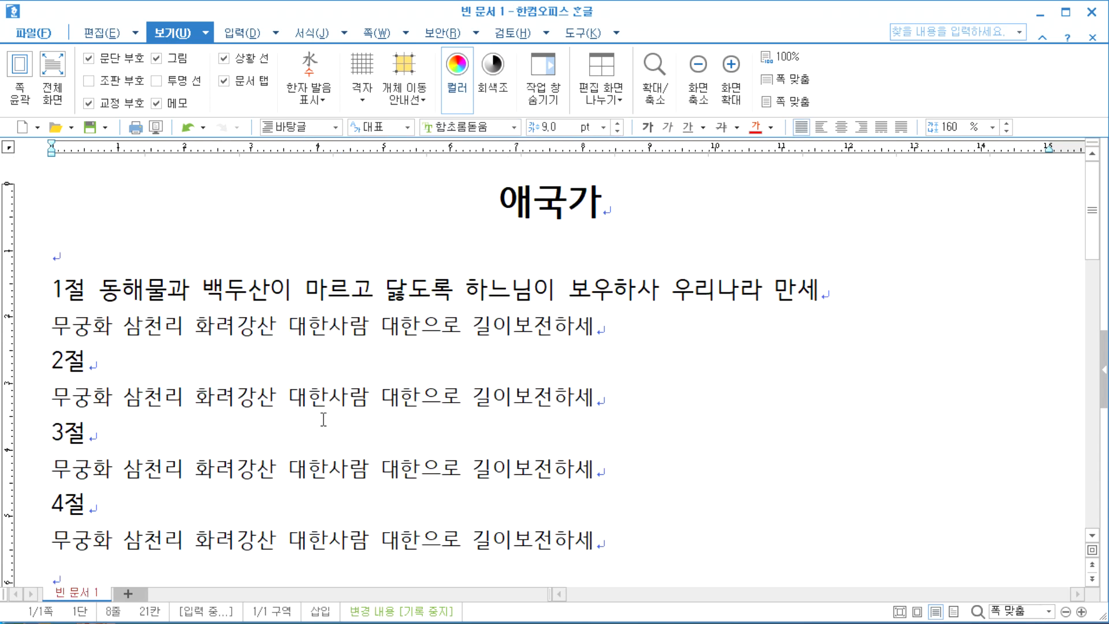
pyautogui.click(459, 212)
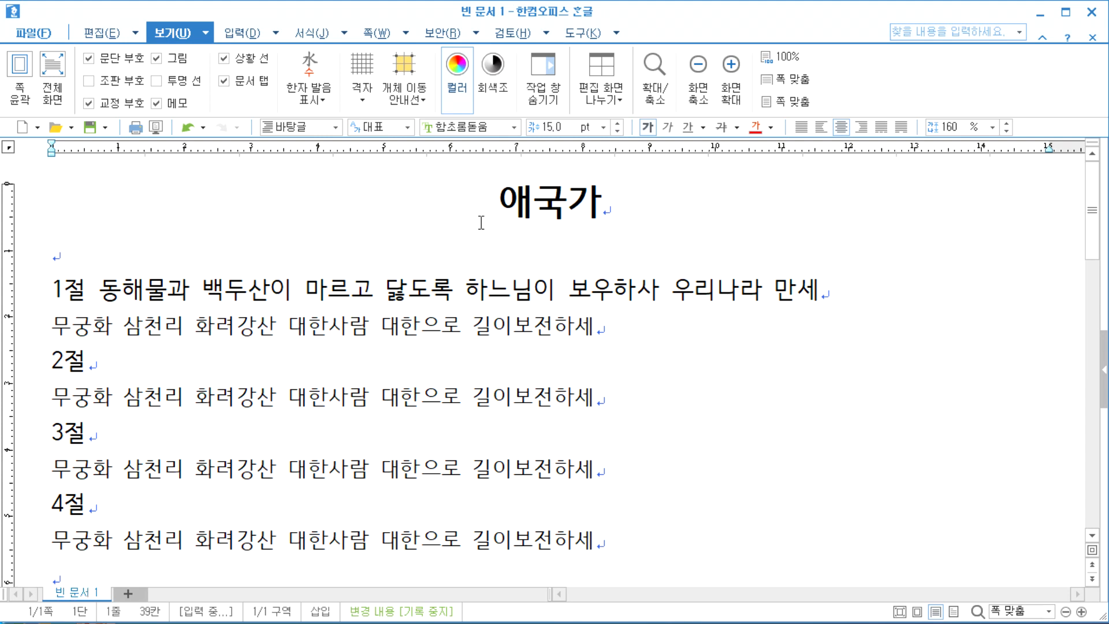
# Select the title 애국가 and set its font to 문체부 훈민정음체.
pyautogui.moveTo(485, 205); pyautogui.dragTo(631, 199)
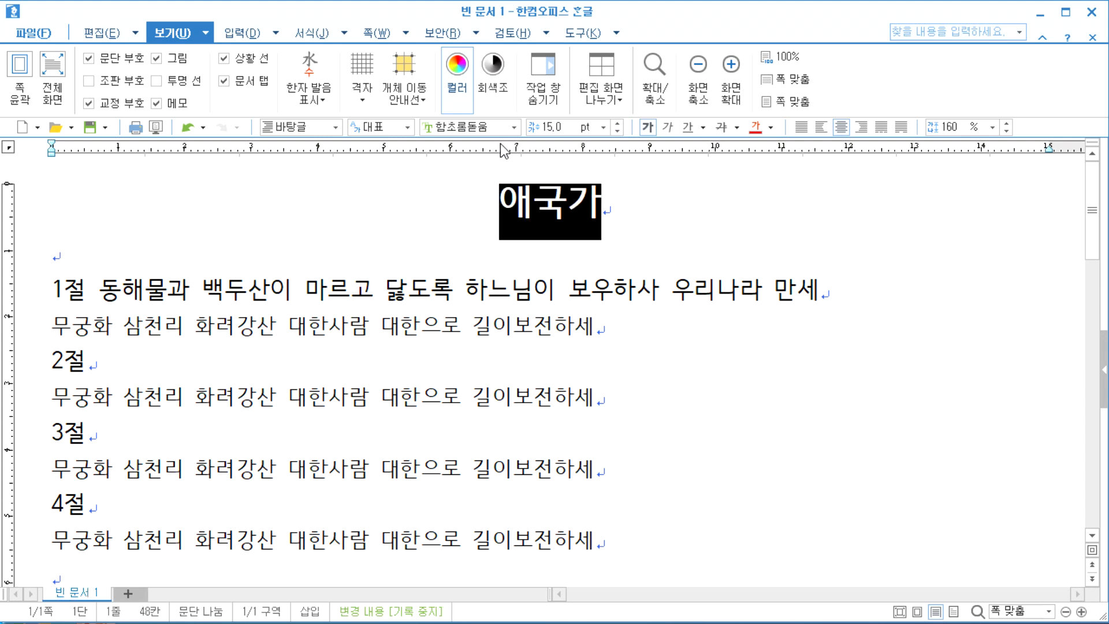
pyautogui.click(513, 126)
pyautogui.scroll(-2, 503, 364)
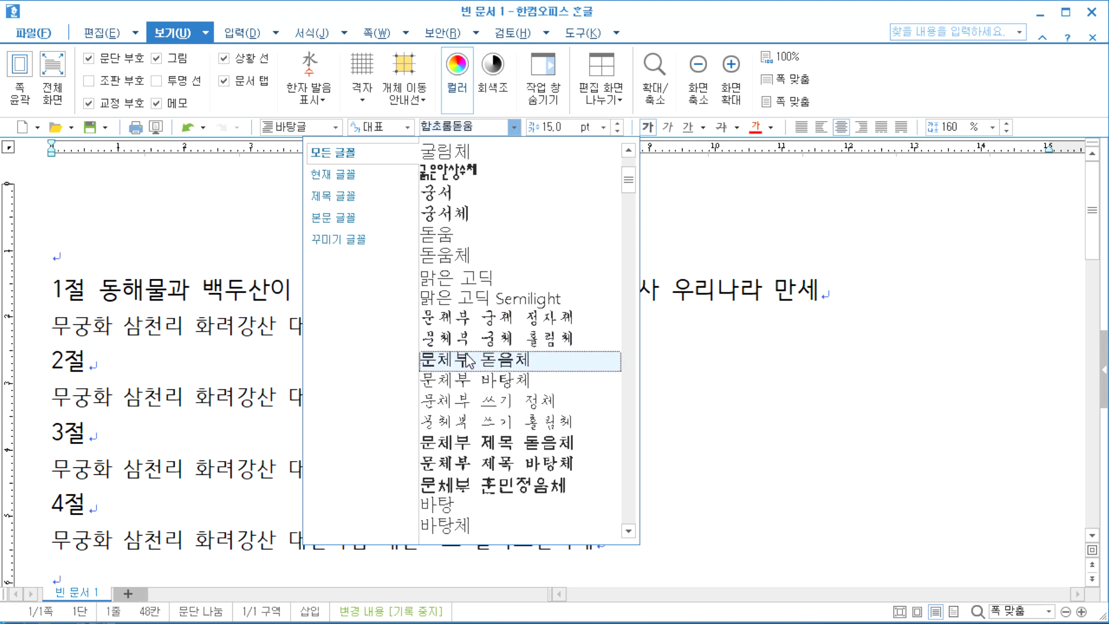
pyautogui.scroll(-3, 508, 384)
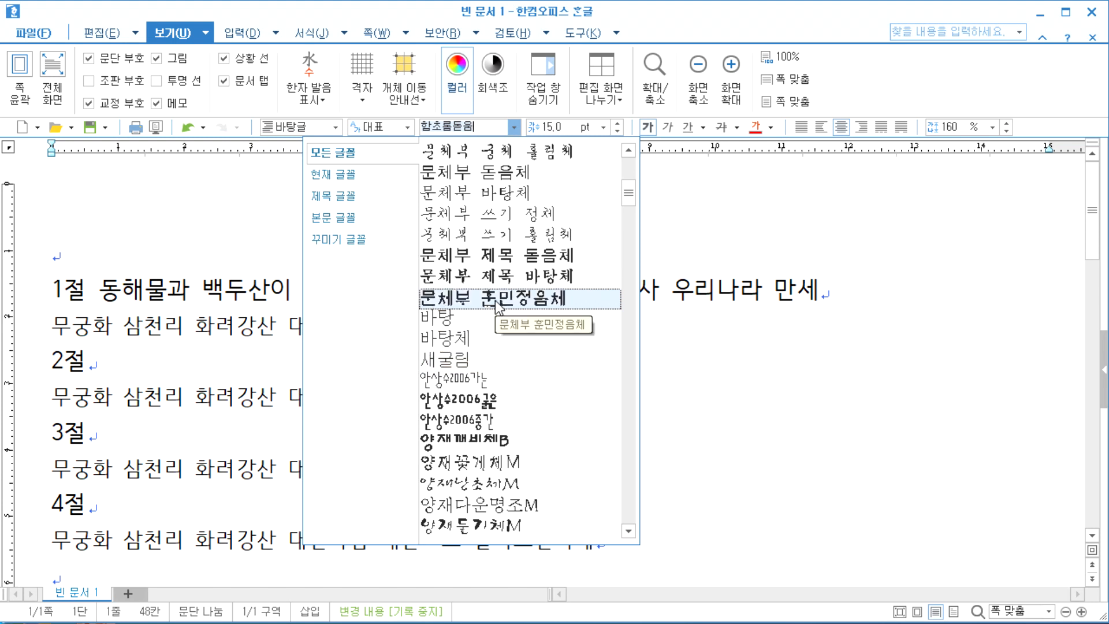
pyautogui.click(498, 303)
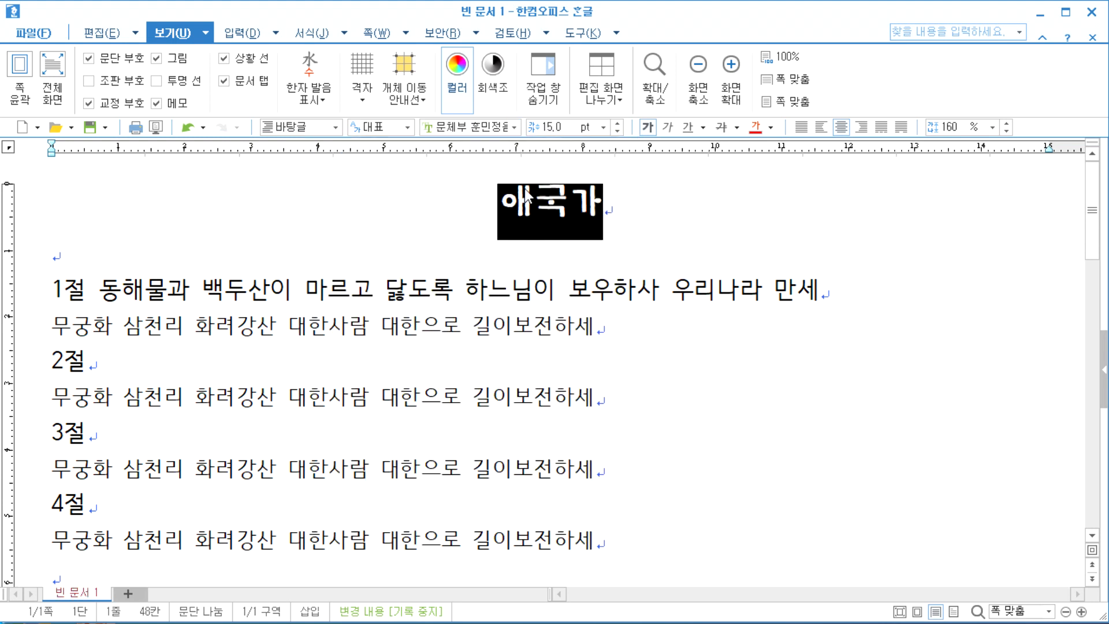
# Set the title 애국가 to the font 양재매화체S at 32 pt and clear the selection.
pyautogui.click(513, 127)
pyautogui.scroll(-10, 509, 277)
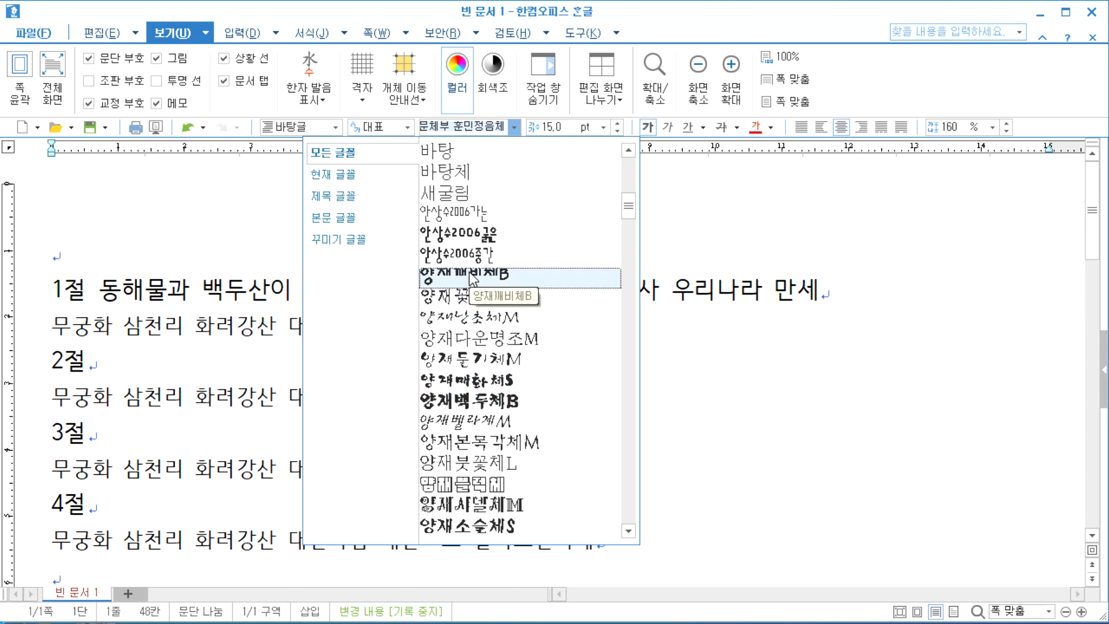
pyautogui.click(485, 380)
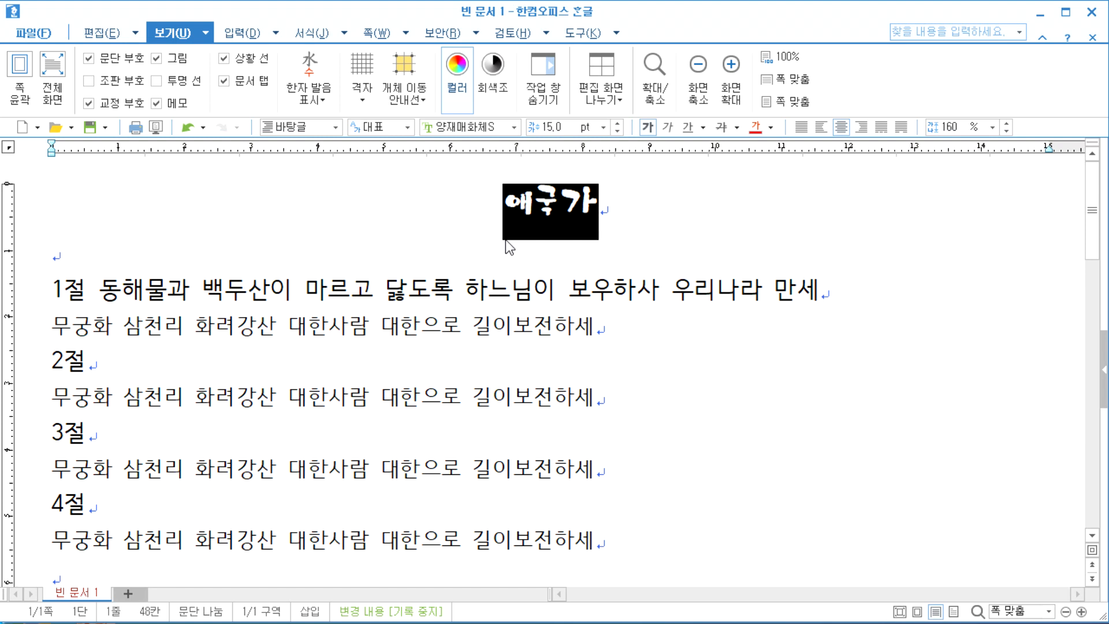
pyautogui.click(602, 128)
pyautogui.click(539, 318)
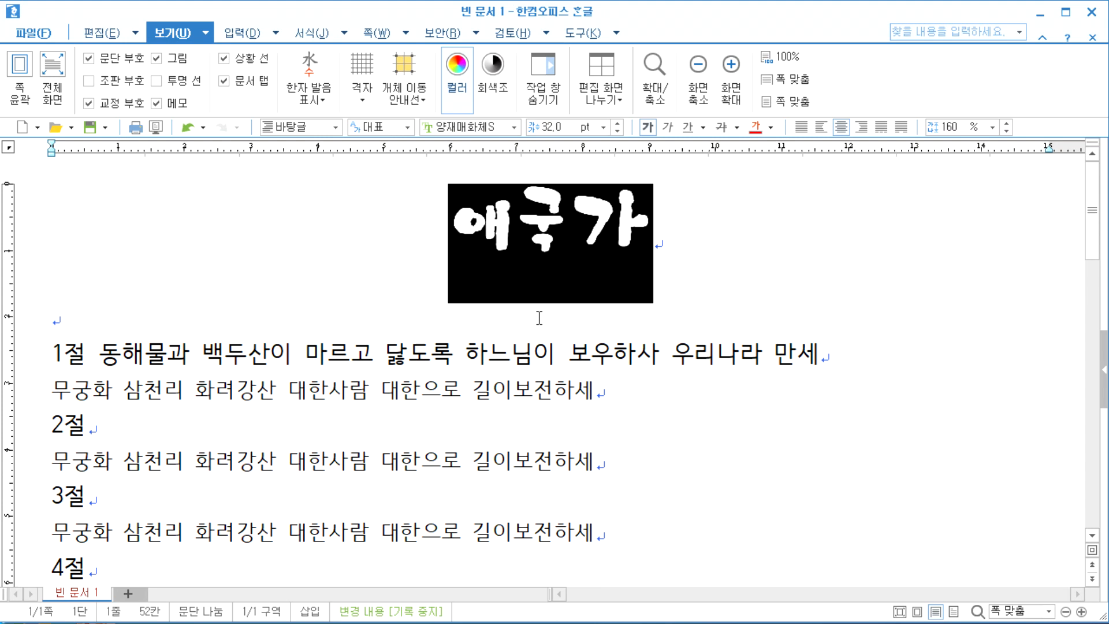
pyautogui.click(574, 270)
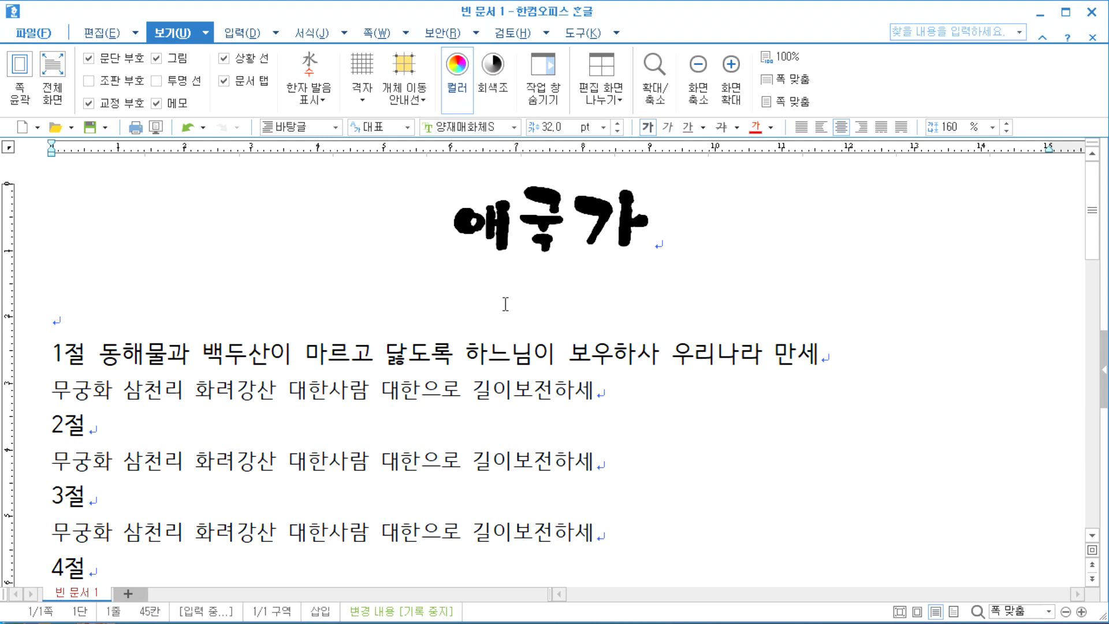
# Select the title 애국가 again and set its font to 양재인장체M.
pyautogui.moveTo(459, 226); pyautogui.dragTo(674, 223)
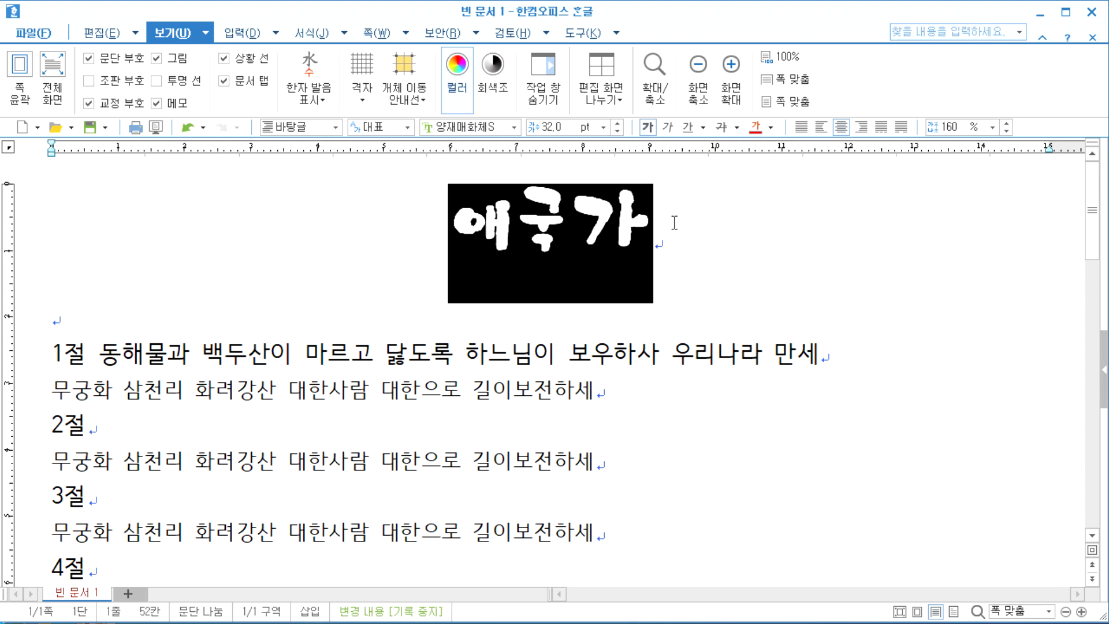
pyautogui.click(514, 127)
pyautogui.scroll(-5, 513, 346)
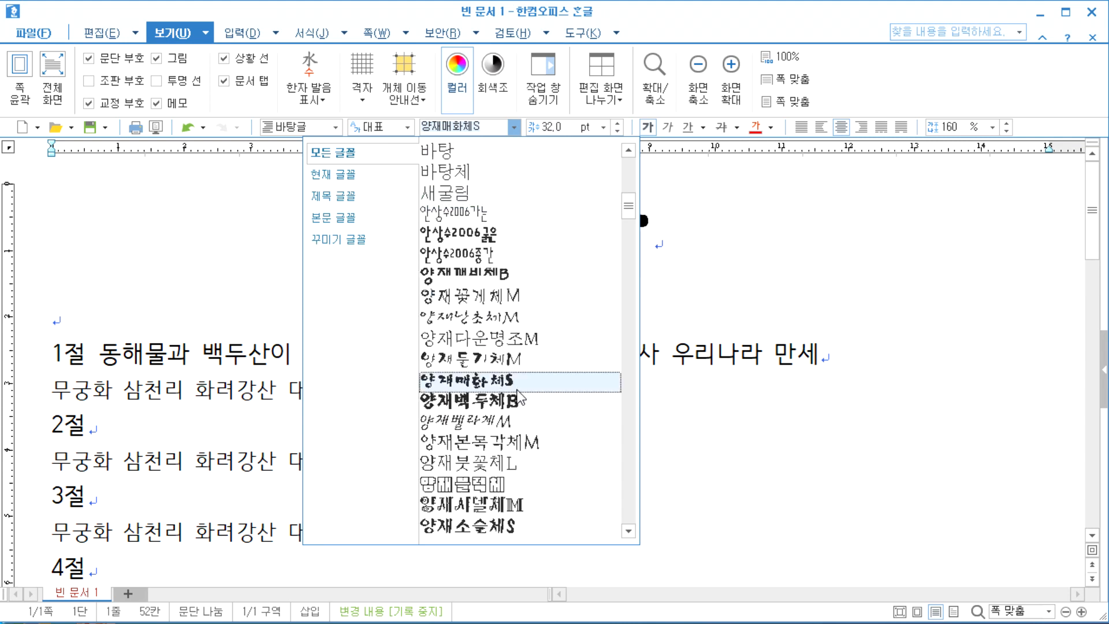
pyautogui.scroll(-5, 520, 398)
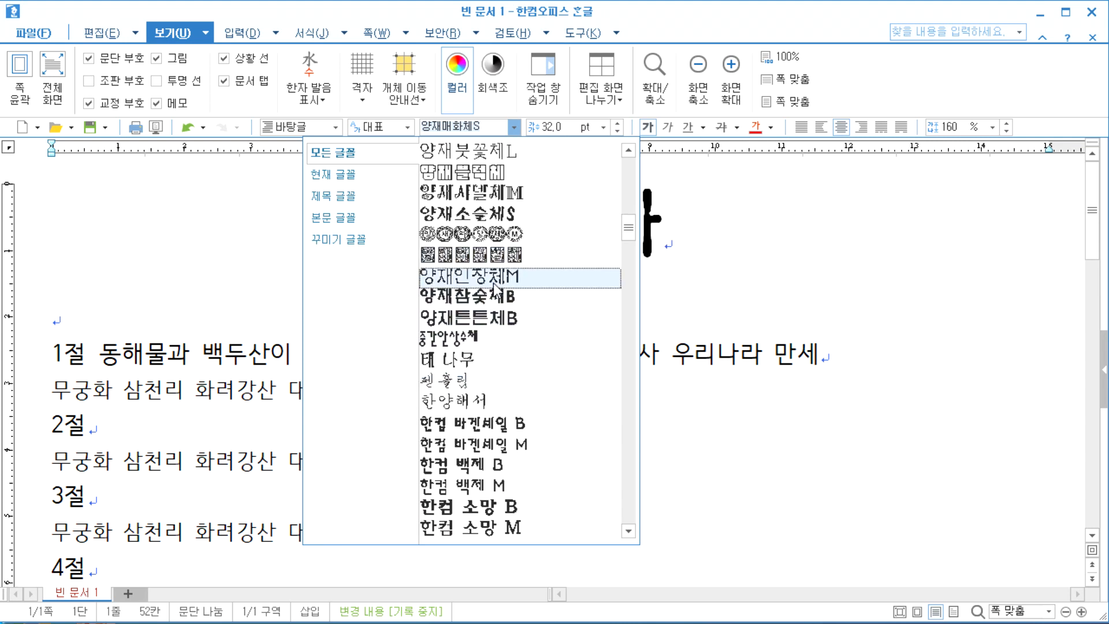
pyautogui.click(496, 286)
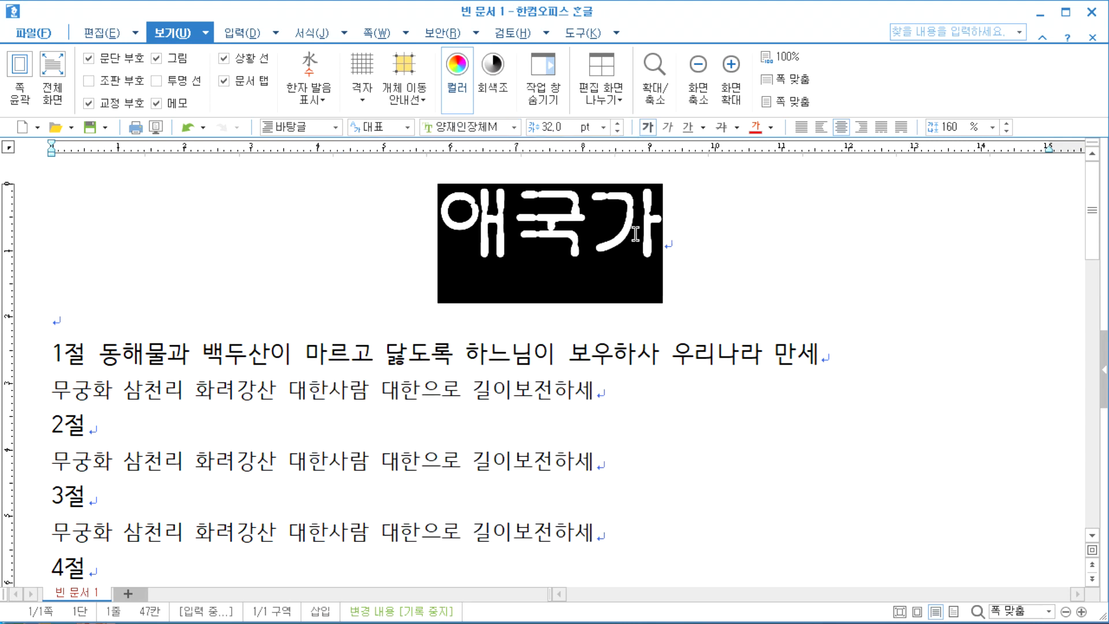
# Set the font of the title 애국가 to 펜흘림 and clear the selection.
pyautogui.press('F9')
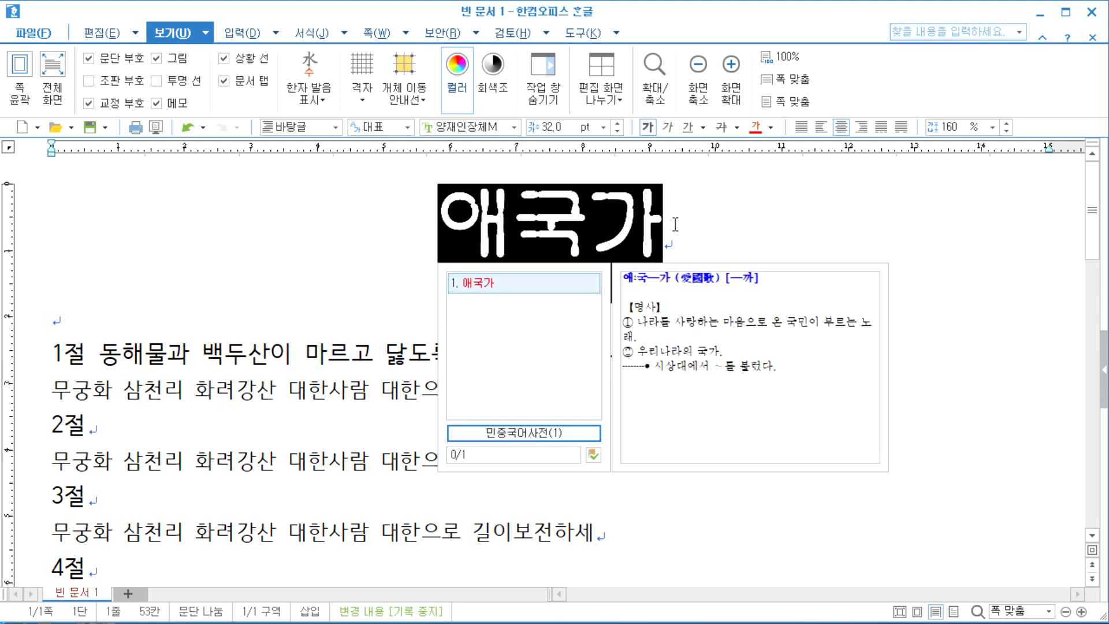
pyautogui.click(514, 130)
pyautogui.scroll(-8, 505, 341)
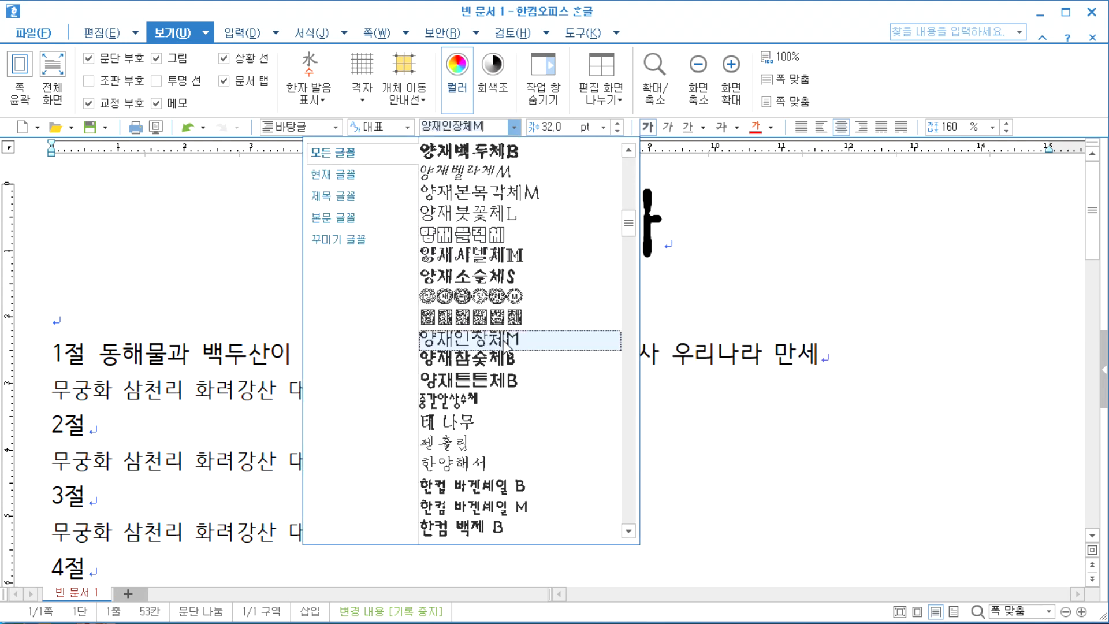
pyautogui.scroll(-5, 505, 342)
pyautogui.scroll(3, 504, 346)
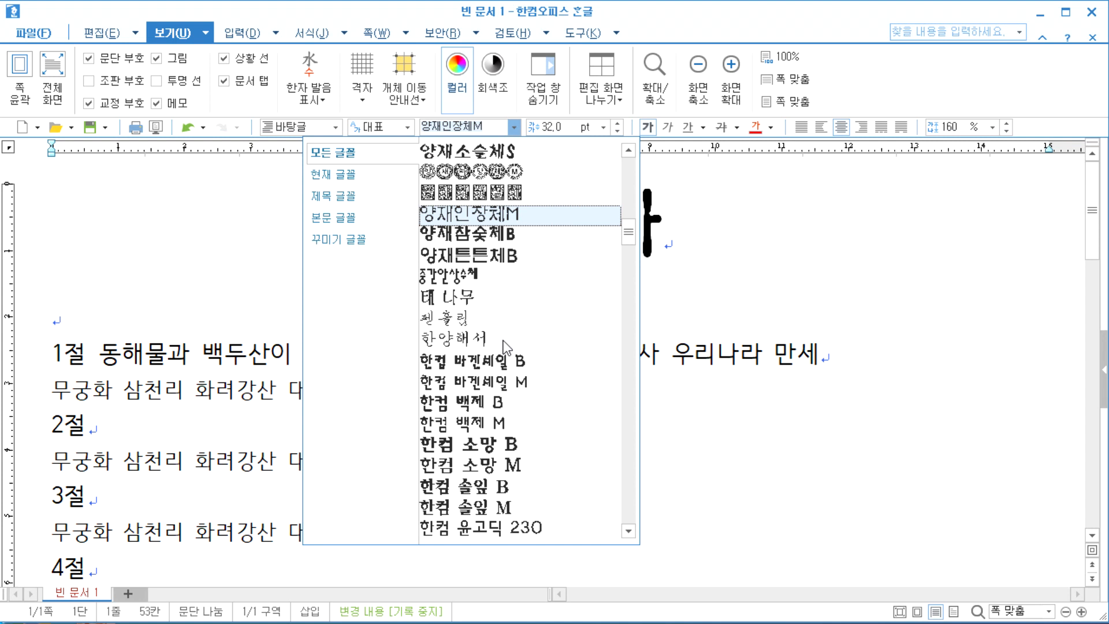
pyautogui.click(471, 319)
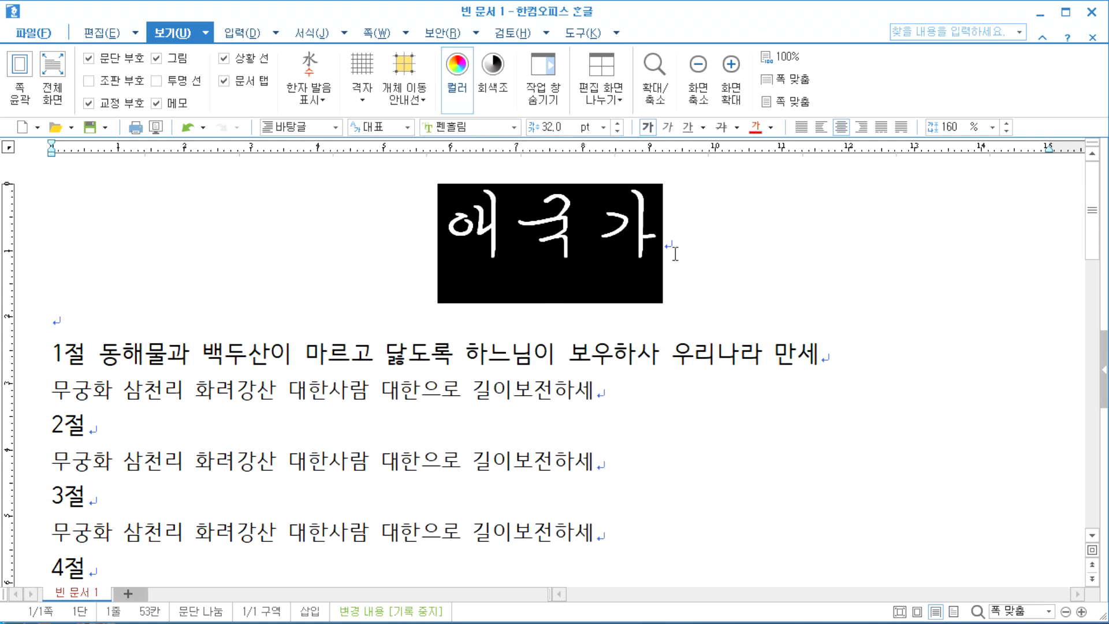
pyautogui.click(680, 253)
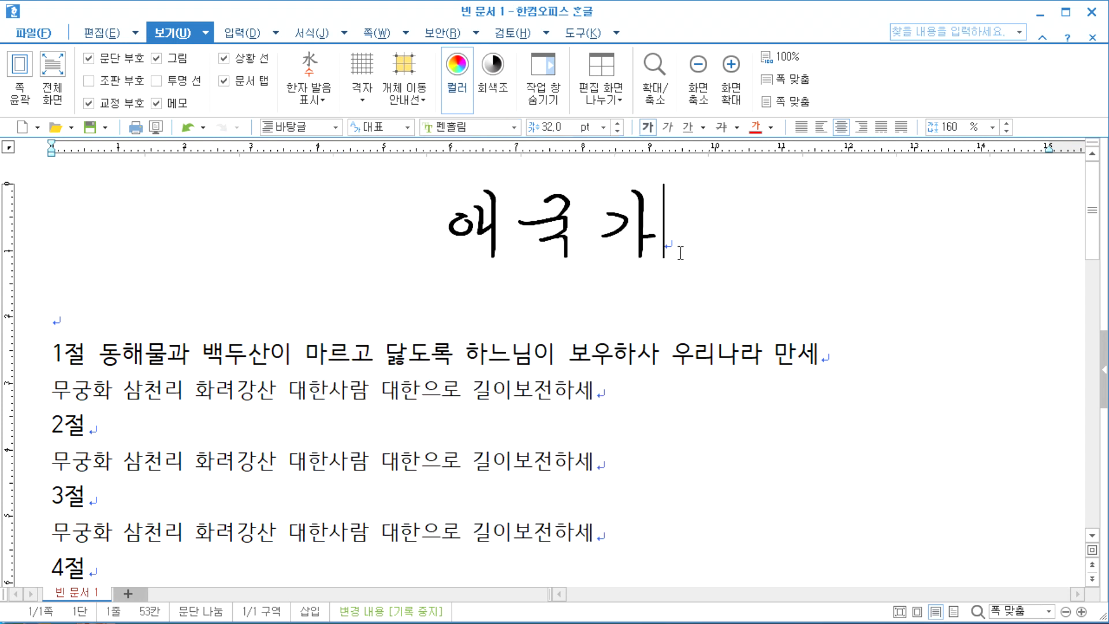
# Reselect the title 애국가 and set its font to 휴먼둥근헤드라인.
pyautogui.moveTo(424, 250); pyautogui.dragTo(676, 237)
pyautogui.press('F9')
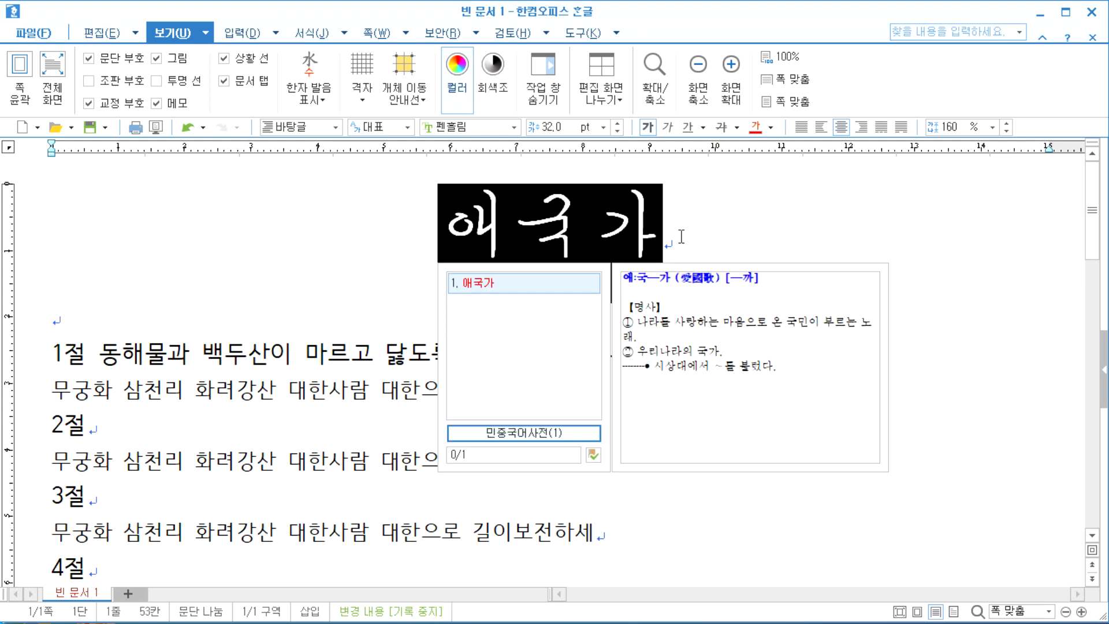
pyautogui.click(513, 127)
pyautogui.scroll(-15, 511, 347)
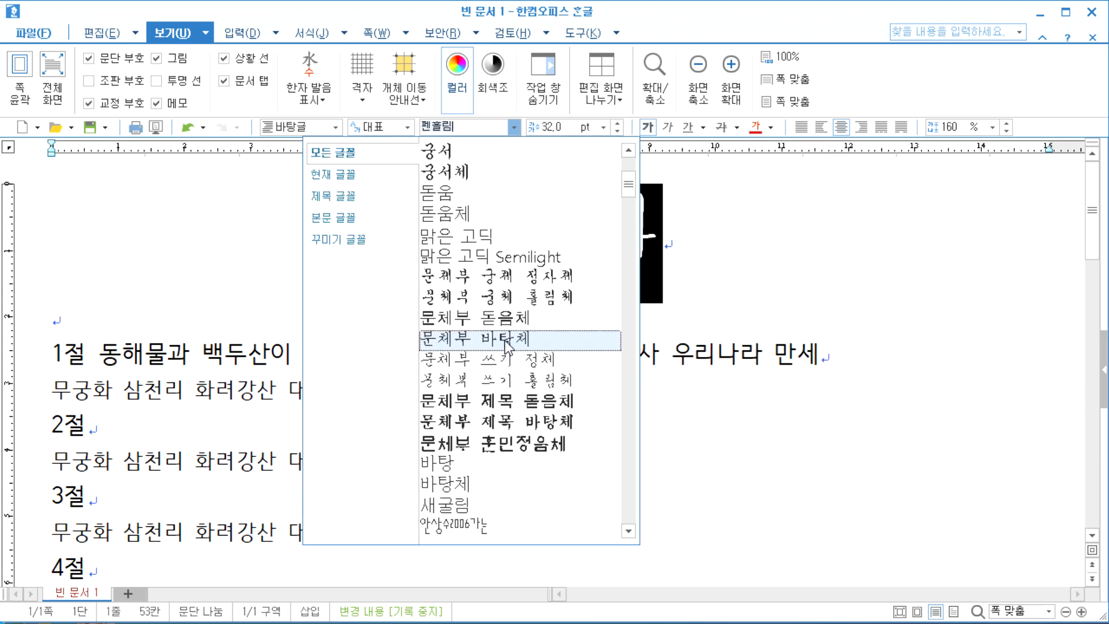
pyautogui.scroll(-7, 511, 346)
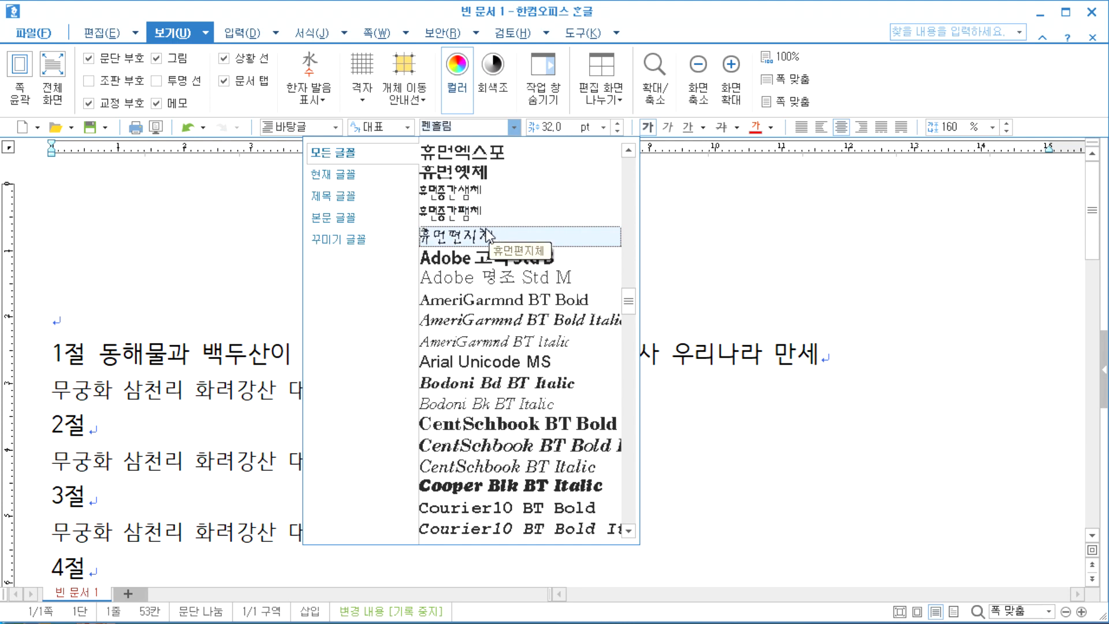
pyautogui.scroll(4, 488, 226)
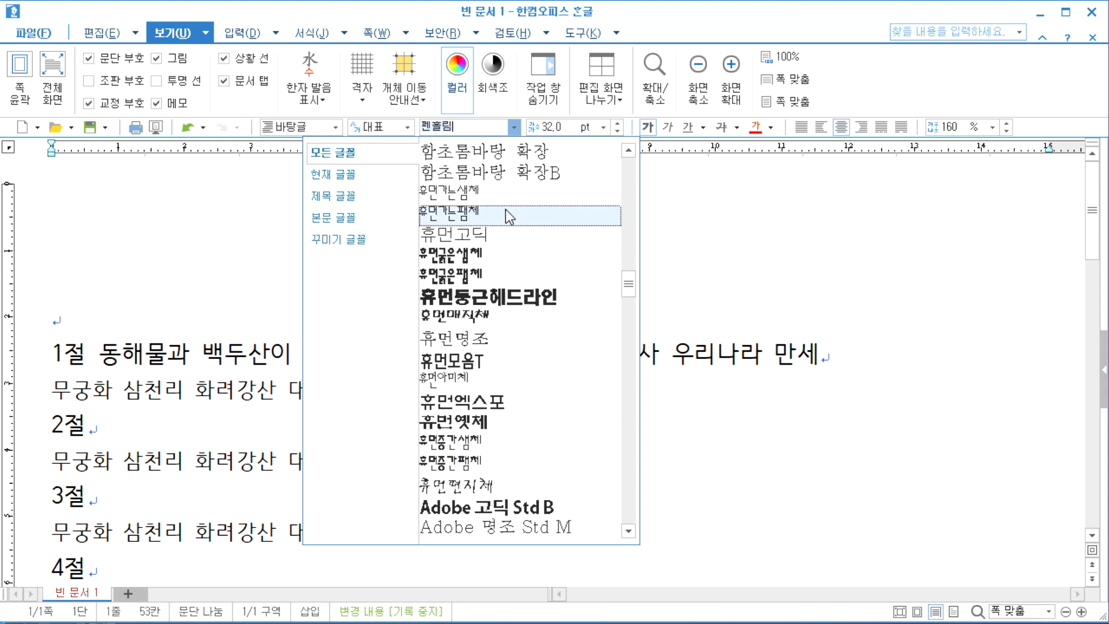
pyautogui.click(485, 297)
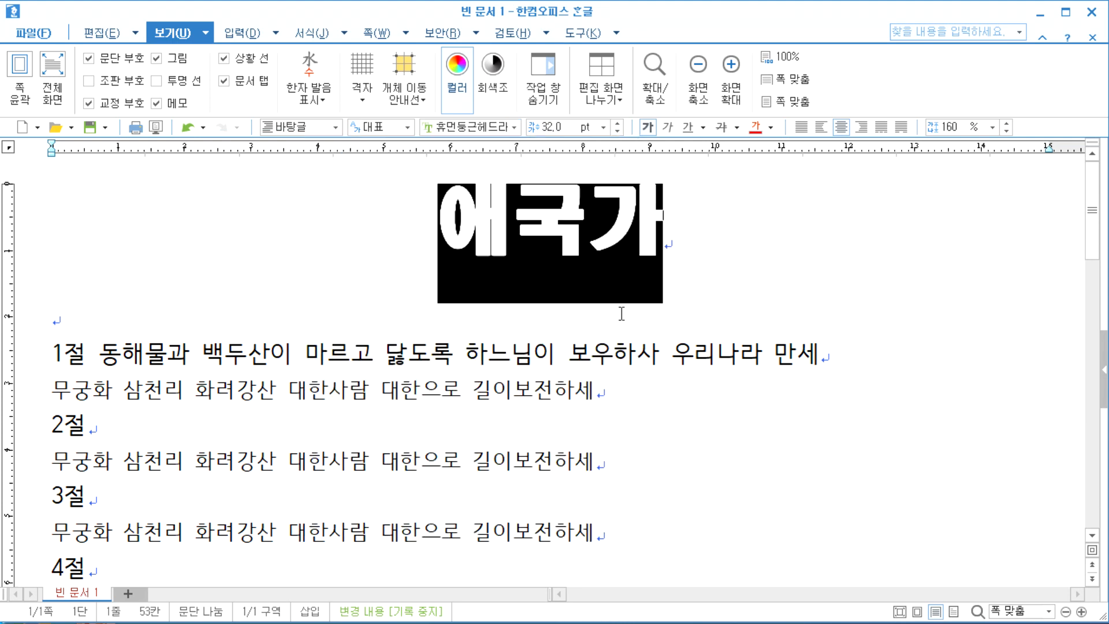
# Set the title 애국가 to 양재샤넬체M and place the cursor in front of it.
pyautogui.click(513, 126)
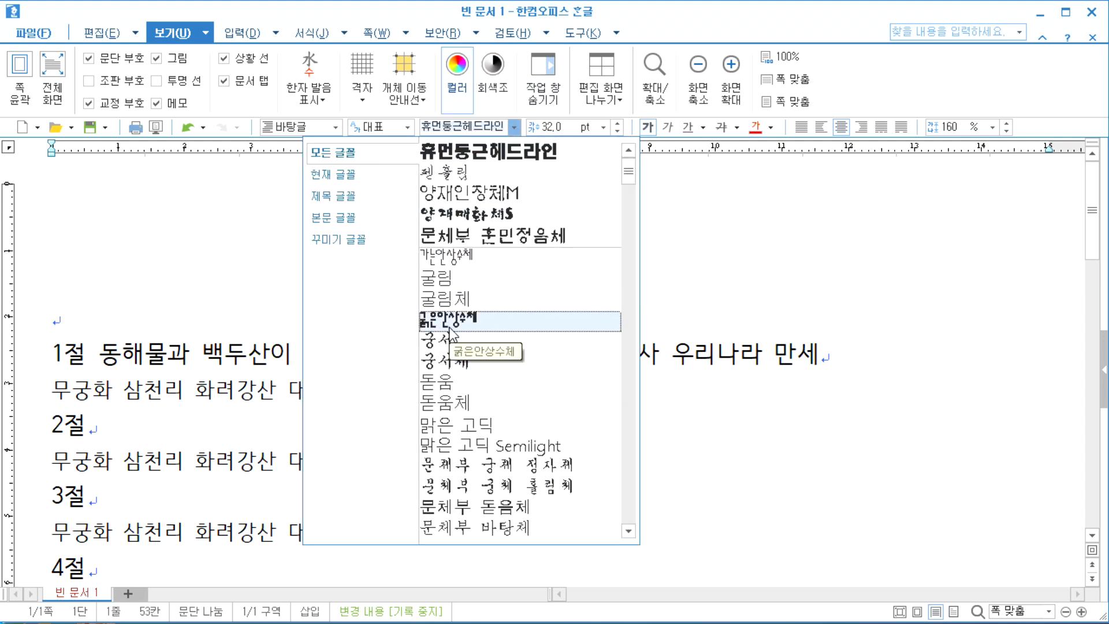
pyautogui.scroll(-10, 453, 334)
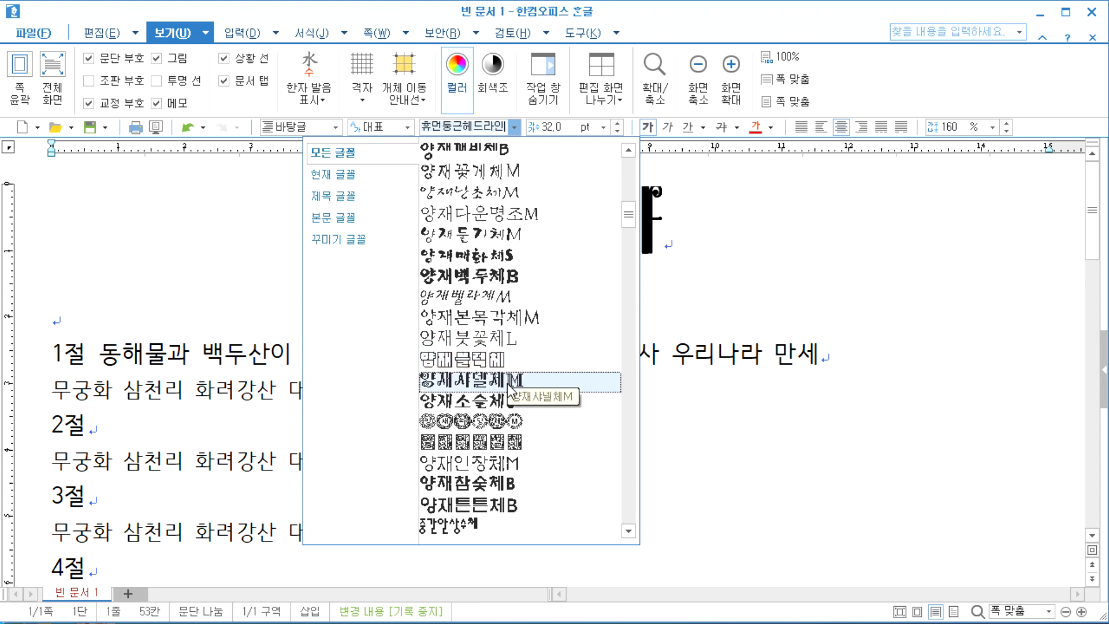
pyautogui.click(509, 278)
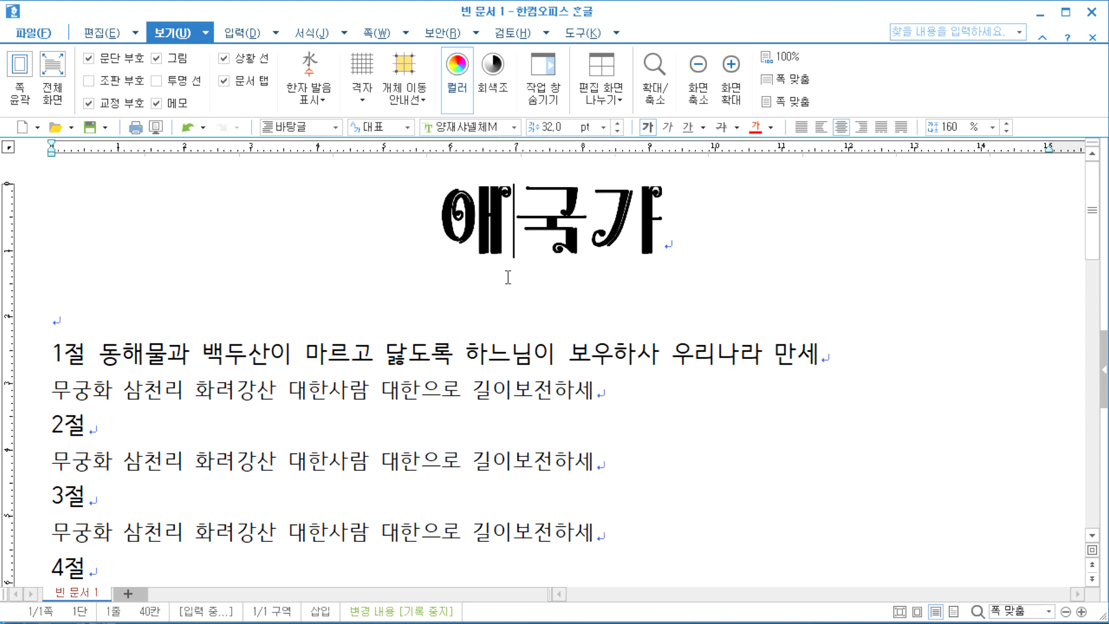
pyautogui.click(382, 248)
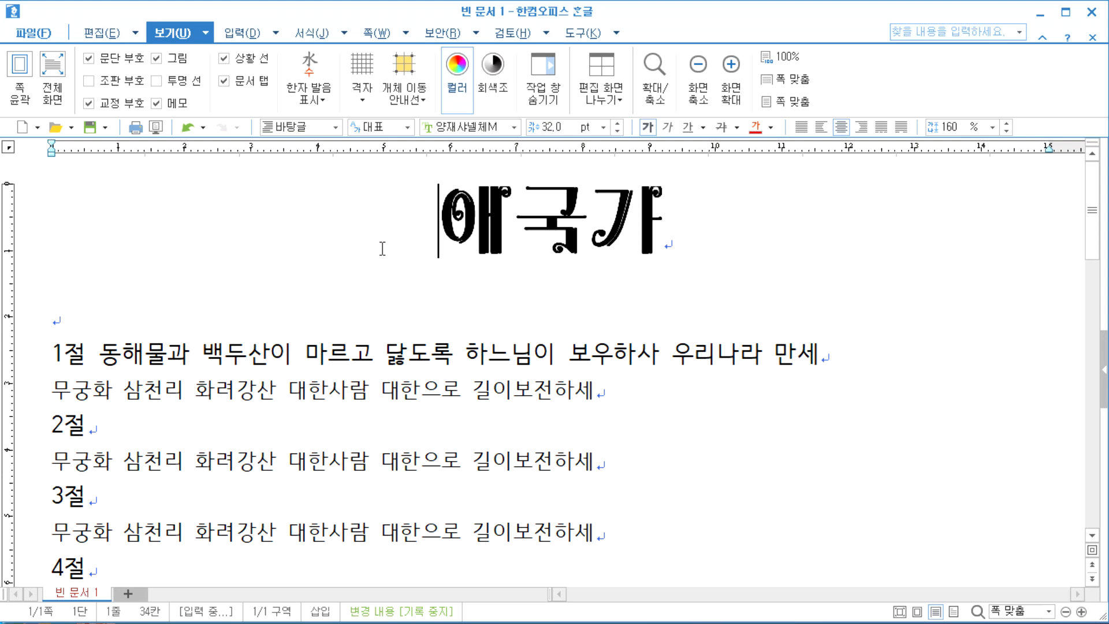
# Select the whole title 애국가 and set its font to 안상수2006중간.
pyautogui.moveTo(412, 219); pyautogui.dragTo(686, 203)
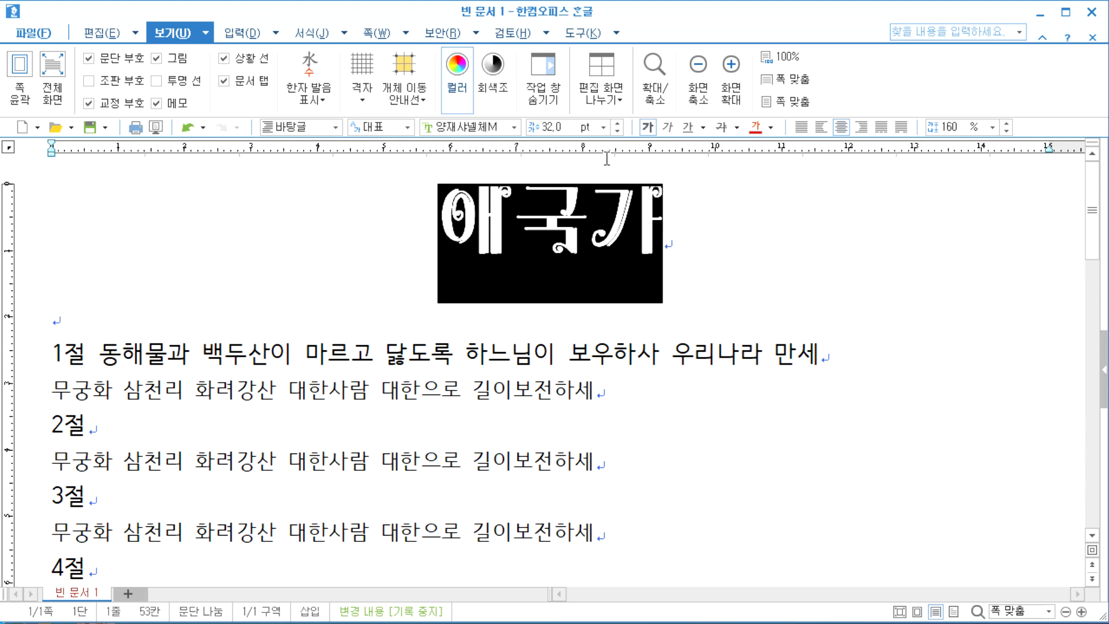
pyautogui.click(513, 127)
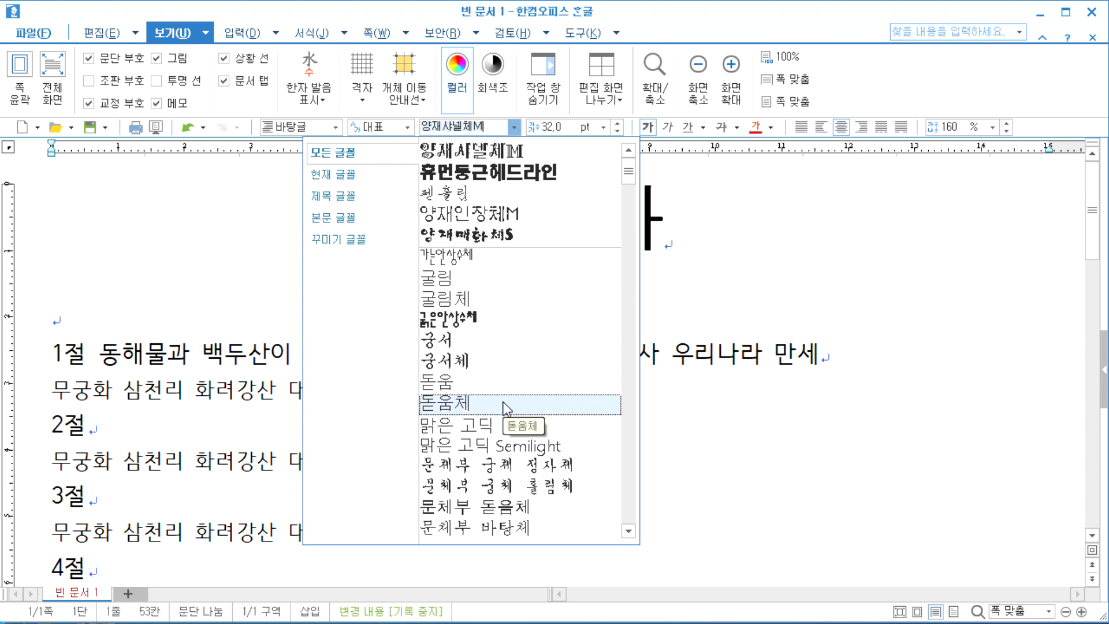
pyautogui.scroll(-3, 507, 409)
pyautogui.scroll(-15, 507, 409)
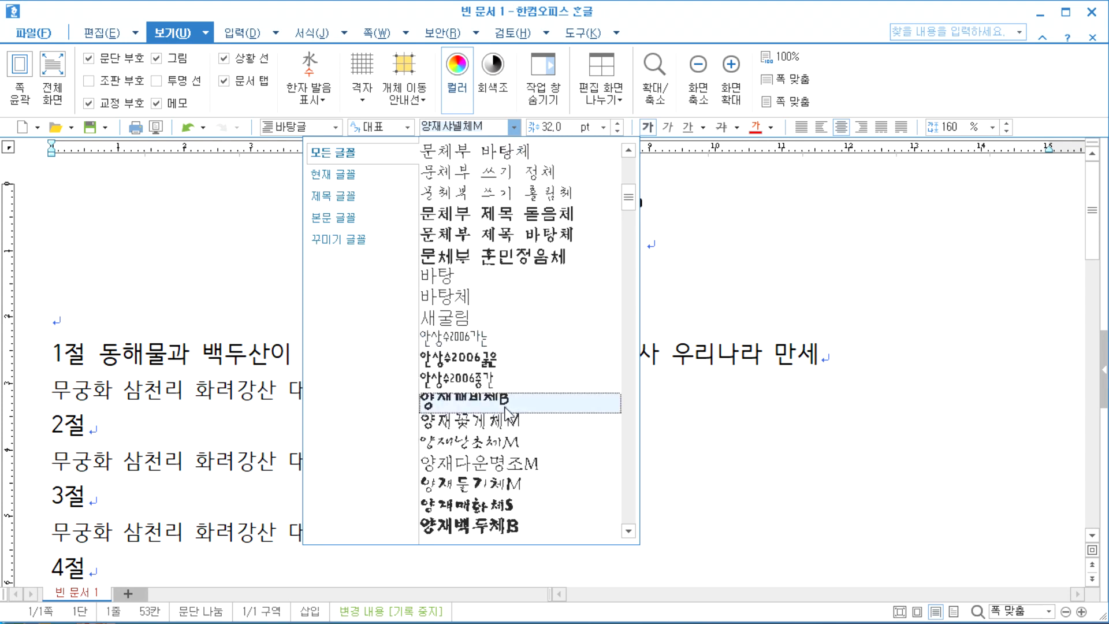
pyautogui.scroll(10, 506, 417)
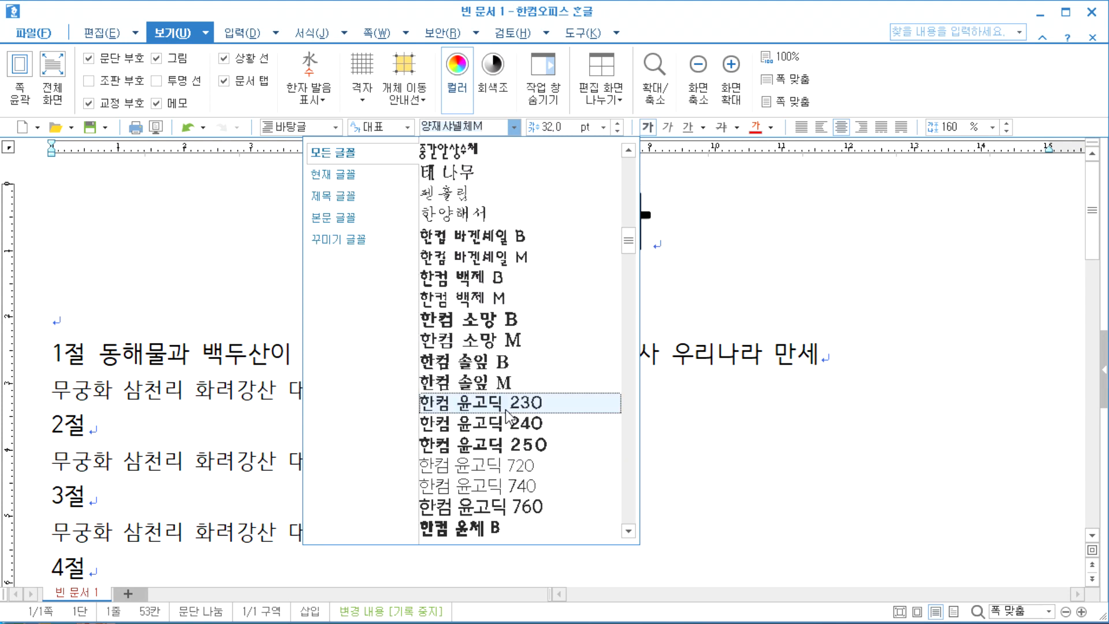
pyautogui.scroll(3, 506, 408)
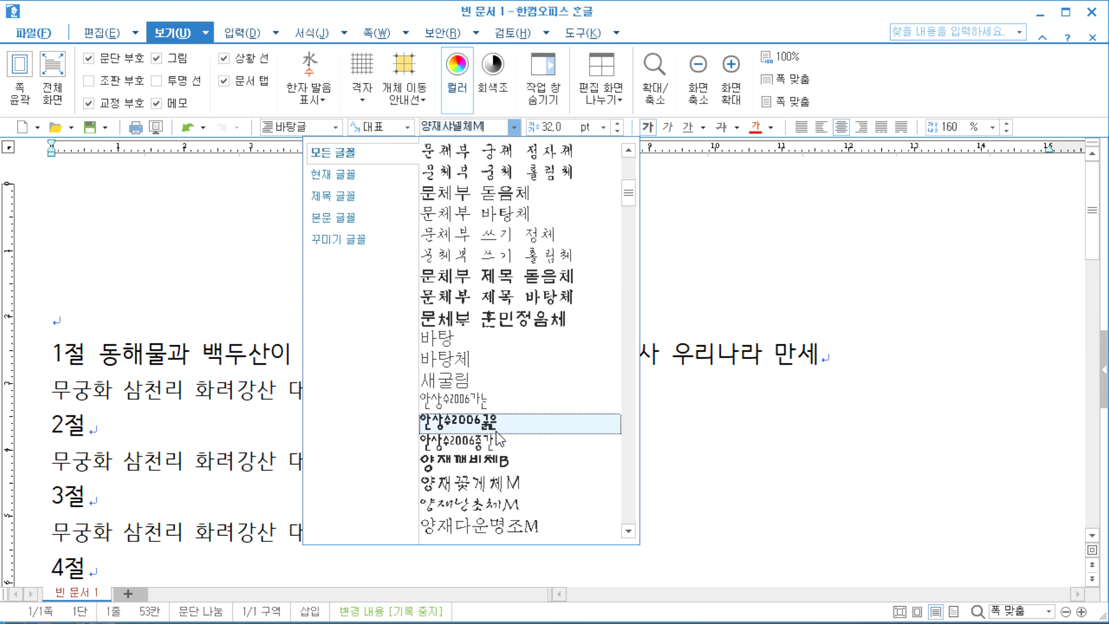
pyautogui.click(485, 449)
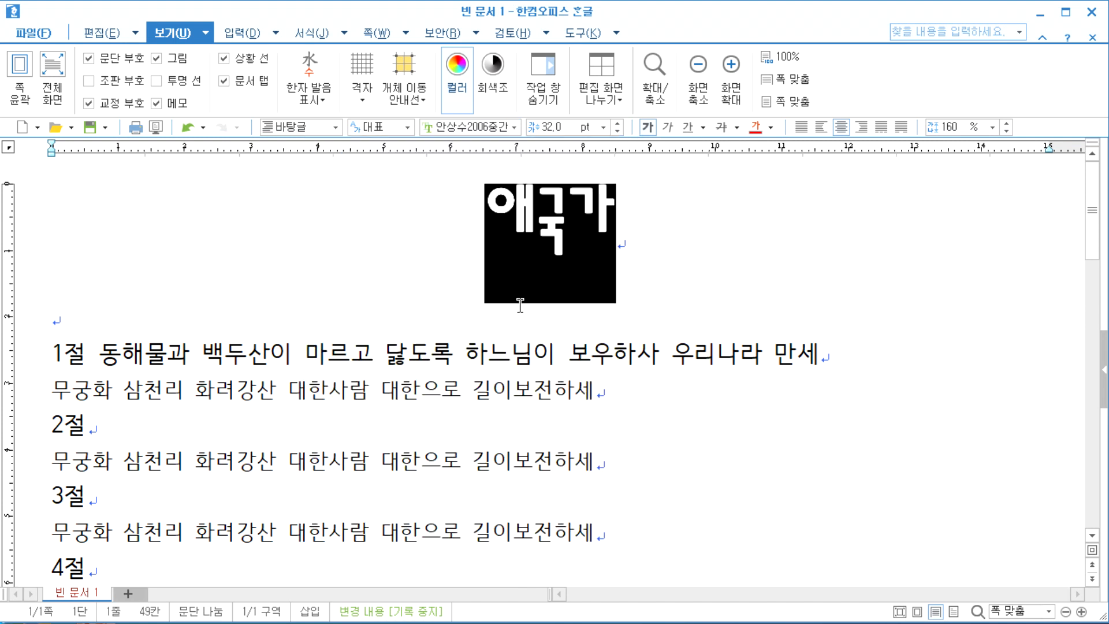
# Set the font of the title 애국가 to 안상수2006가는 and clear the selection.
pyautogui.click(514, 127)
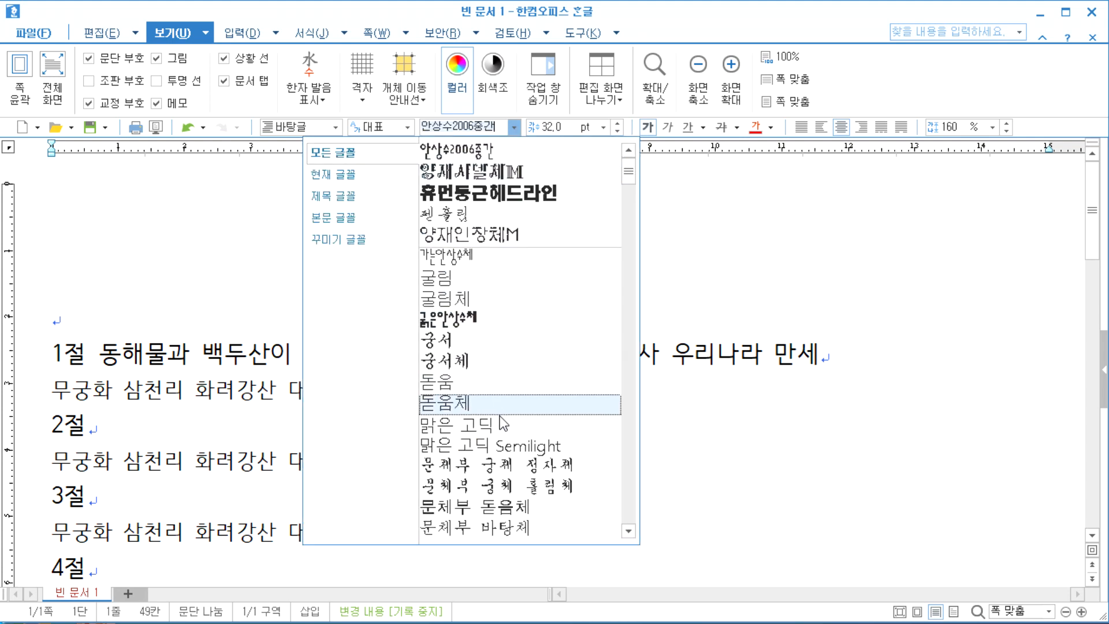
pyautogui.scroll(-4, 508, 430)
pyautogui.scroll(-1, 511, 423)
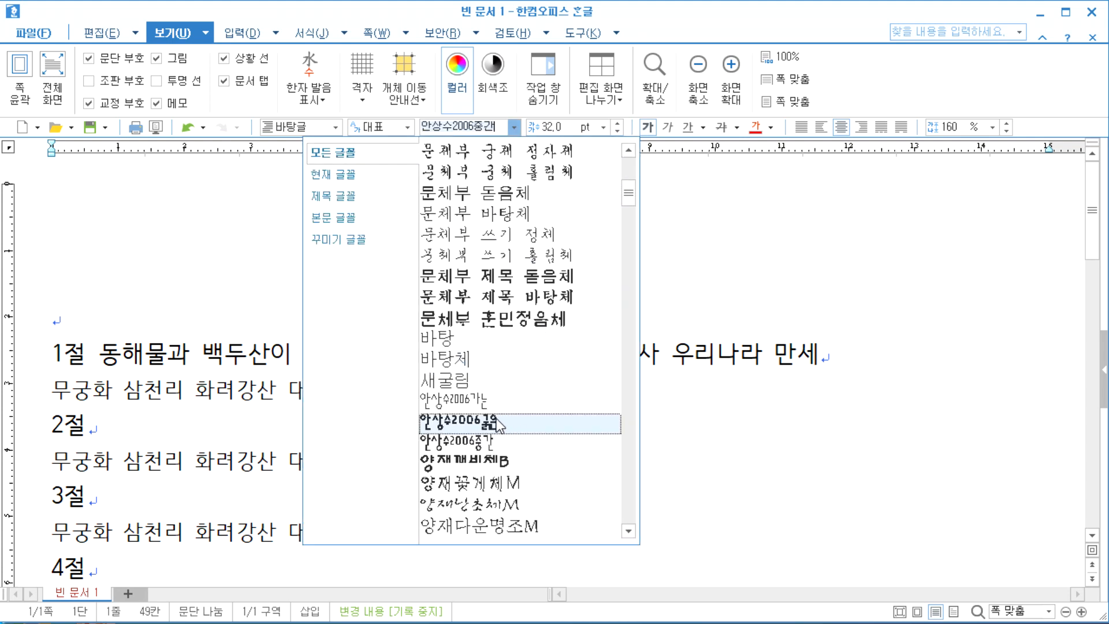
pyautogui.click(490, 403)
pyautogui.click(582, 262)
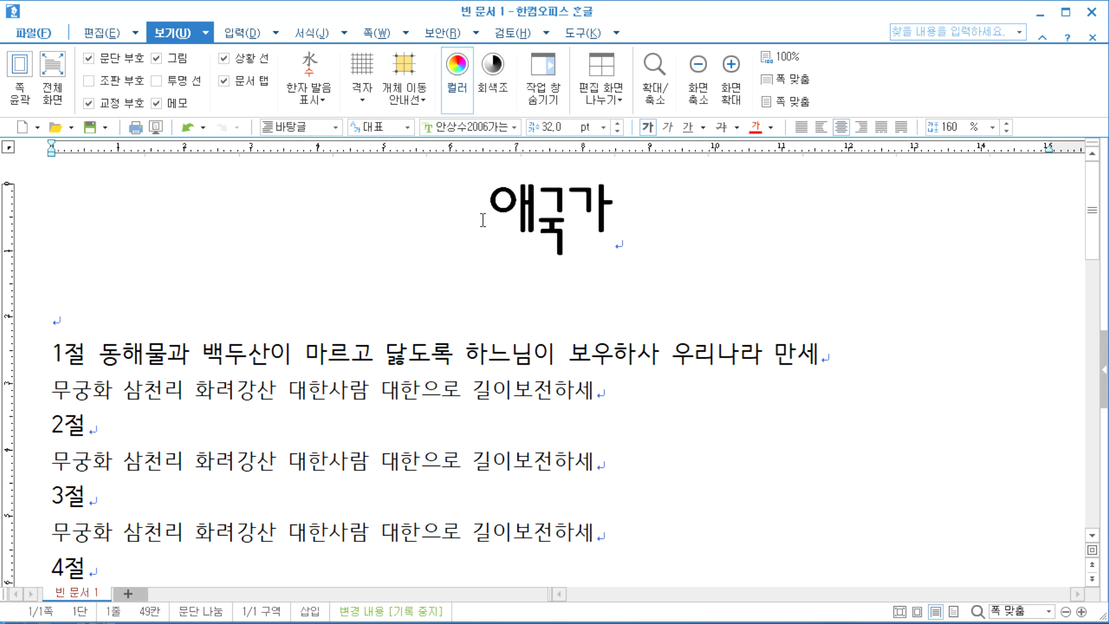
# Select the title 애국가, look through the available fonts, set it to 양재이니셜체 and clear the selection.
pyautogui.moveTo(485, 218); pyautogui.dragTo(618, 216)
pyautogui.press('F12')
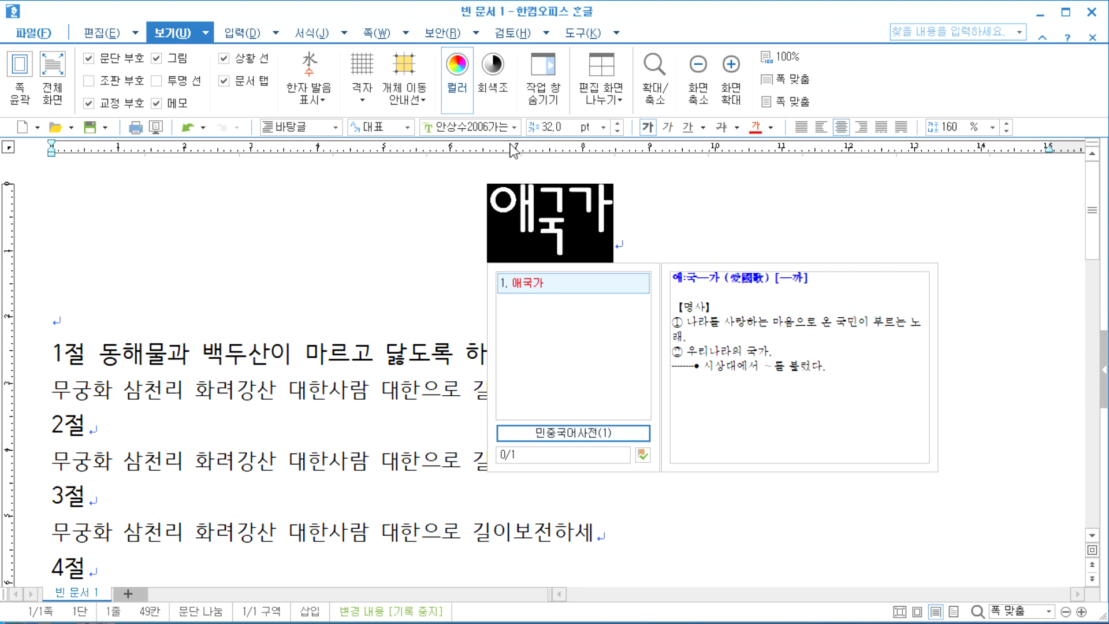
pyautogui.click(513, 127)
pyautogui.scroll(-9, 505, 370)
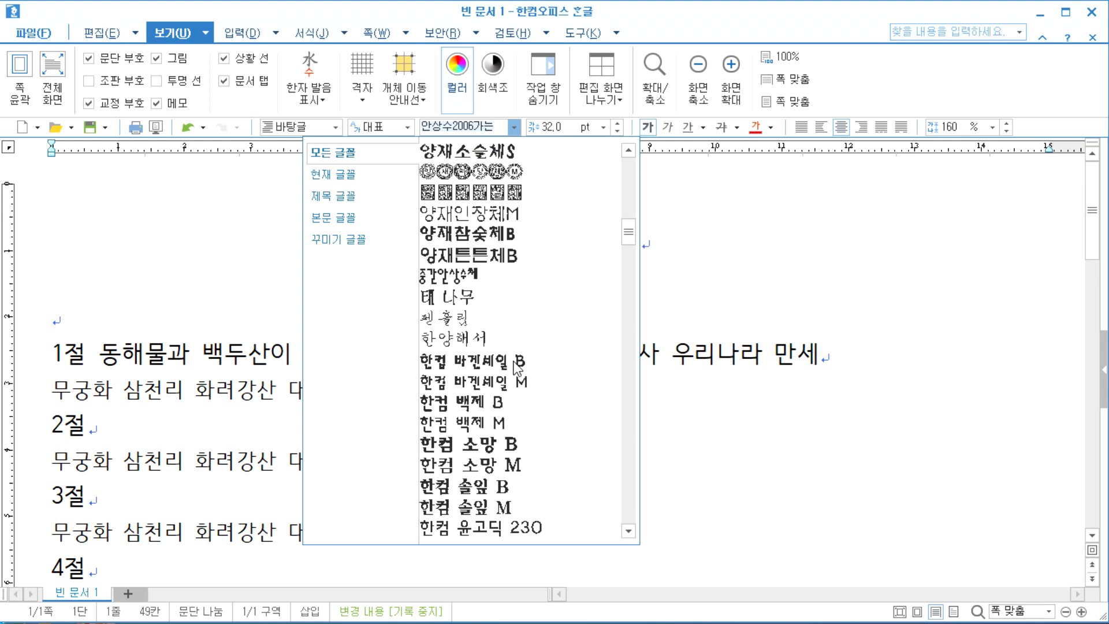
pyautogui.moveTo(629, 238); pyautogui.dragTo(633, 429)
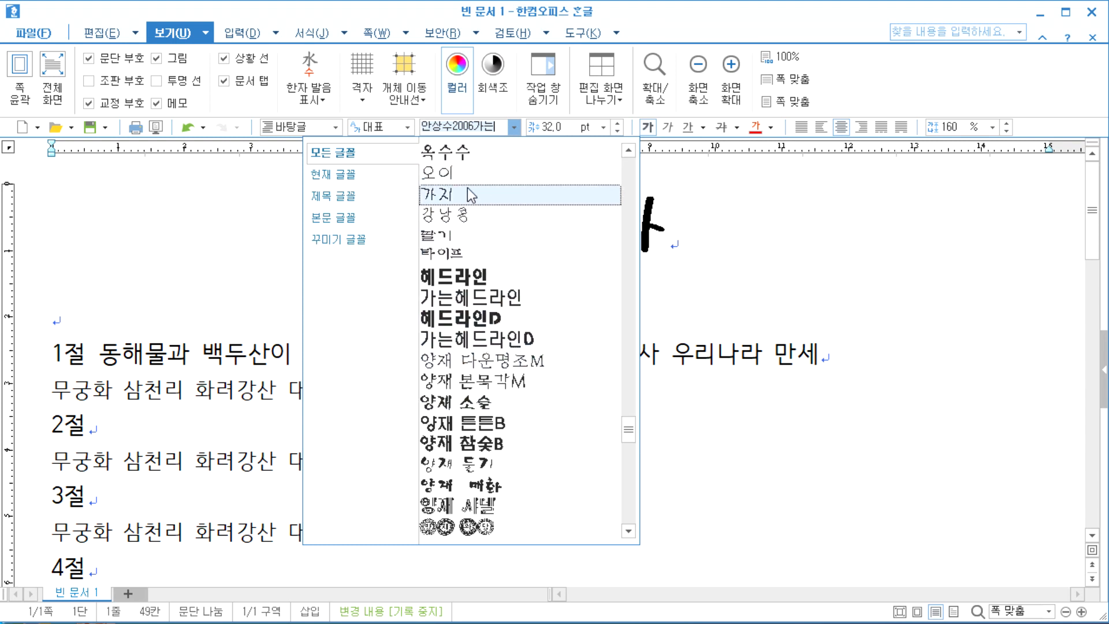
pyautogui.scroll(-4, 511, 383)
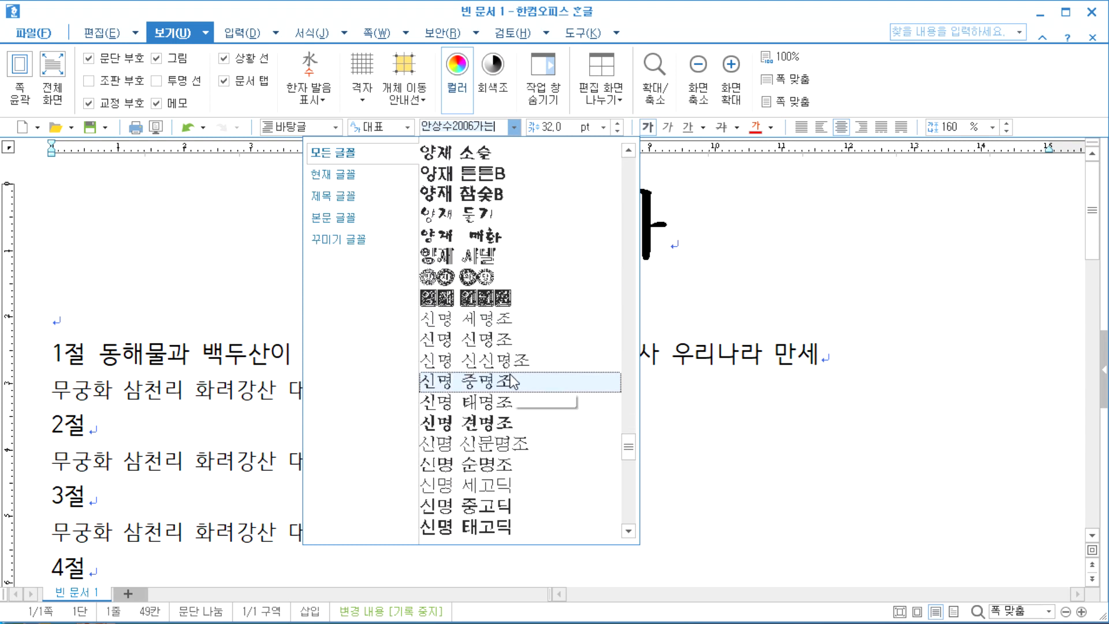
pyautogui.scroll(-9, 511, 382)
pyautogui.scroll(4, 514, 379)
pyautogui.scroll(8, 514, 379)
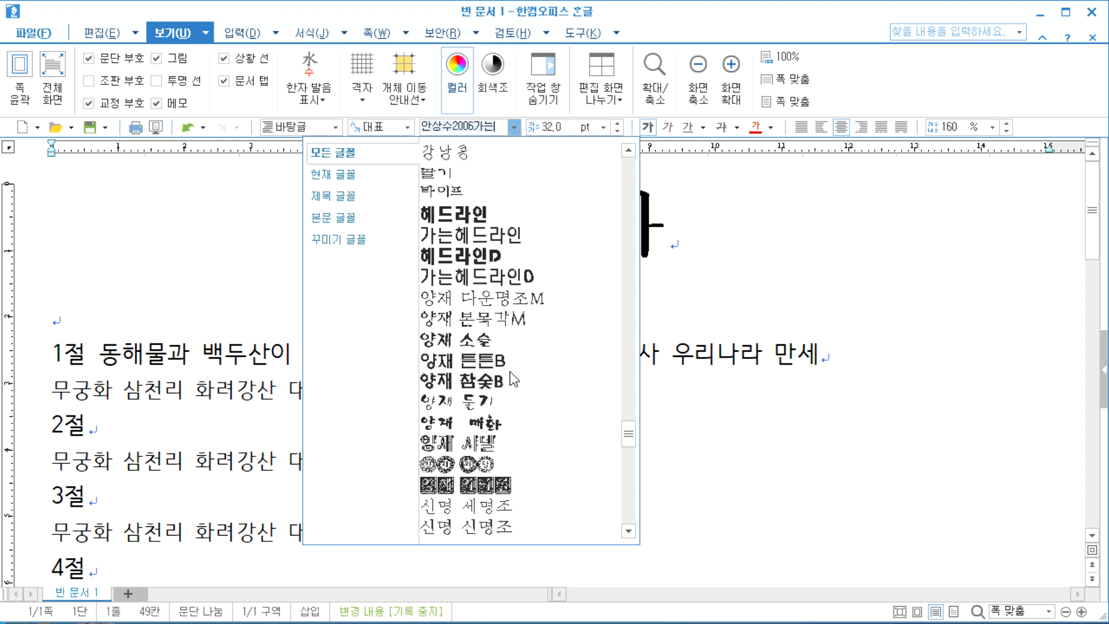
pyautogui.scroll(-3, 481, 315)
pyautogui.scroll(5, 479, 320)
pyautogui.scroll(3, 479, 320)
pyautogui.scroll(-3, 479, 320)
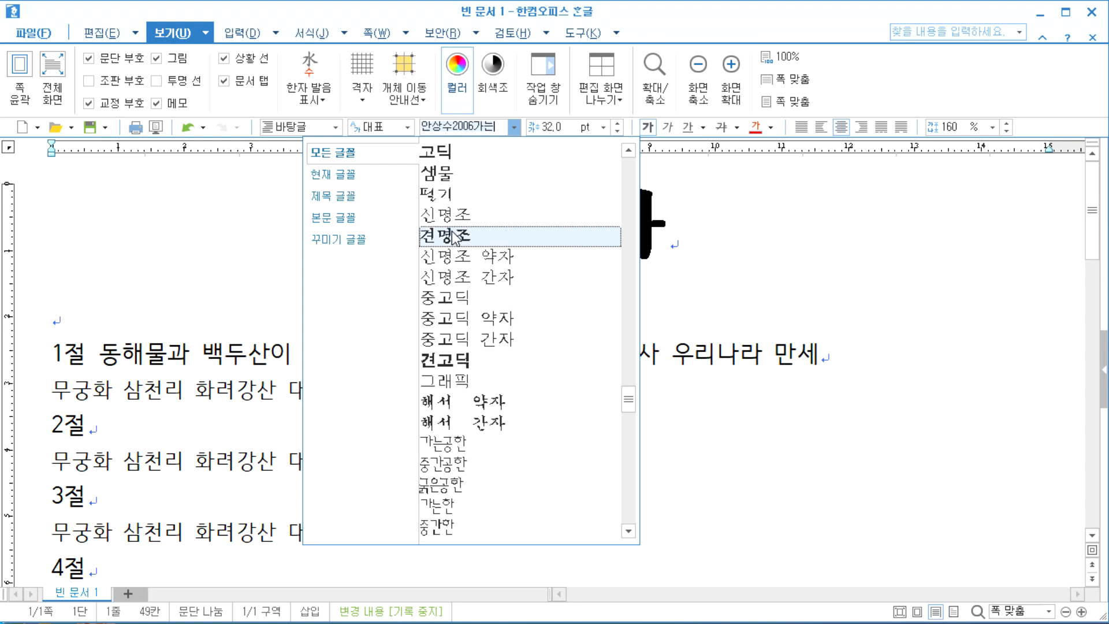
pyautogui.scroll(5, 465, 352)
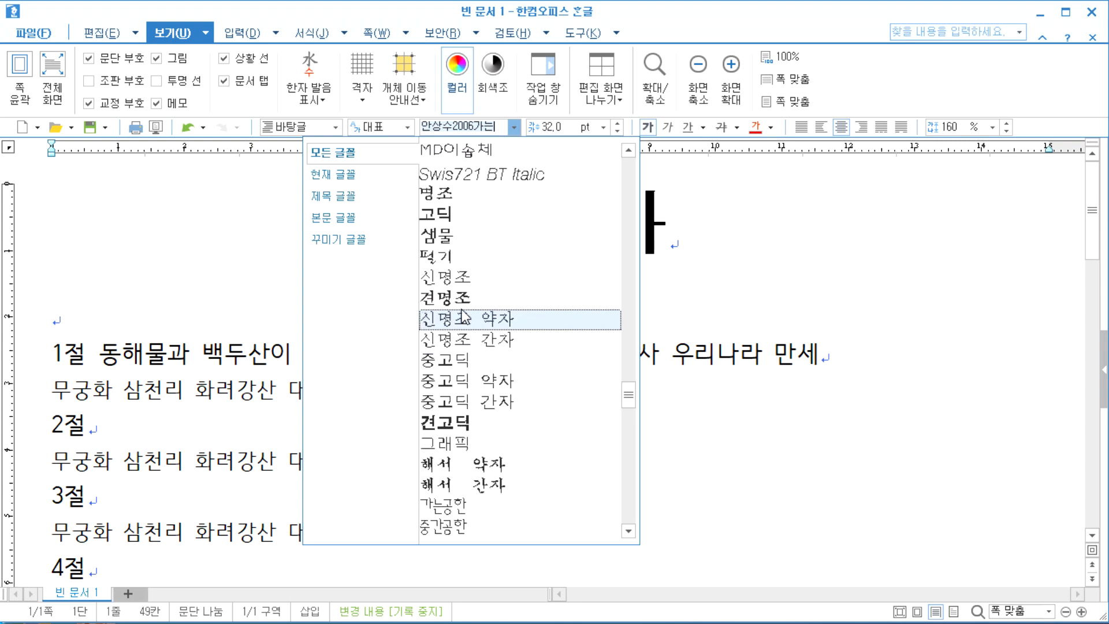
pyautogui.scroll(-2, 467, 321)
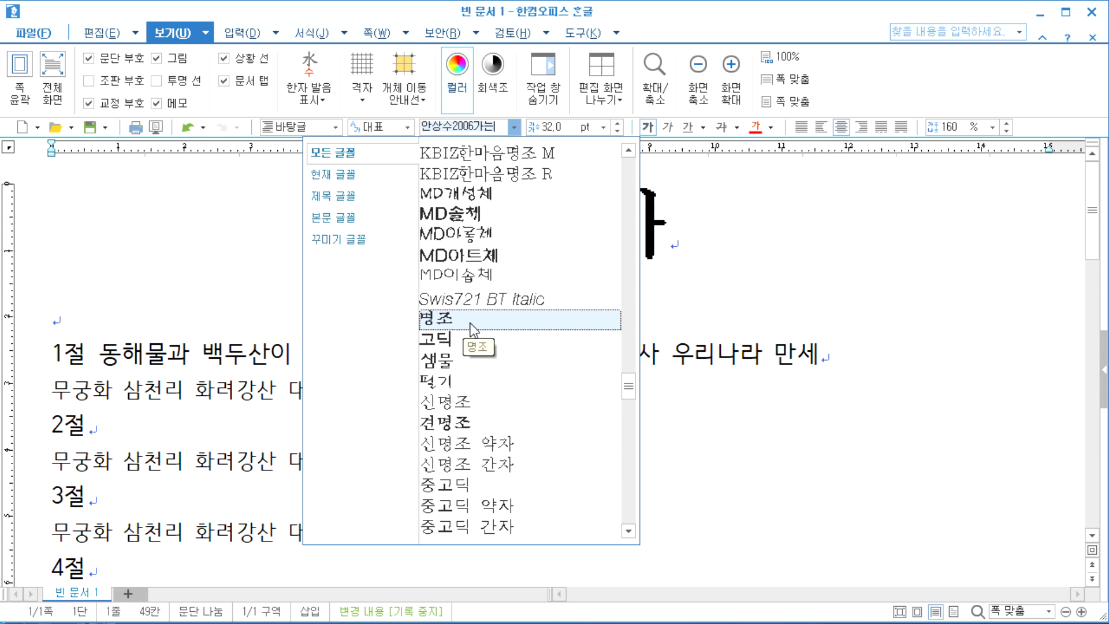
pyautogui.moveTo(628, 387); pyautogui.dragTo(626, 243)
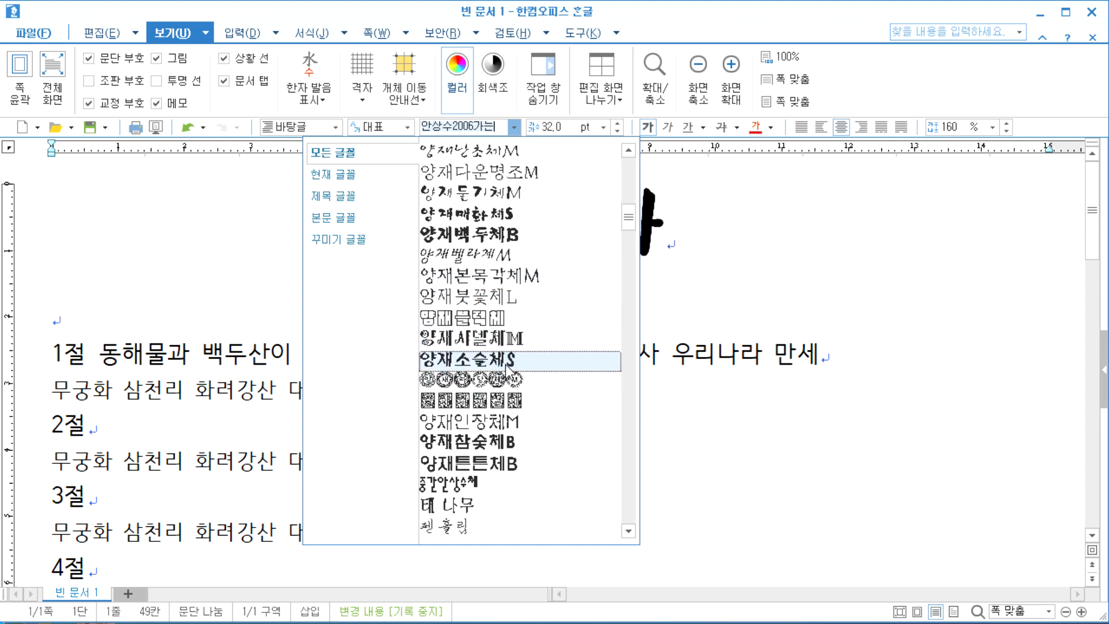
pyautogui.scroll(-3, 491, 370)
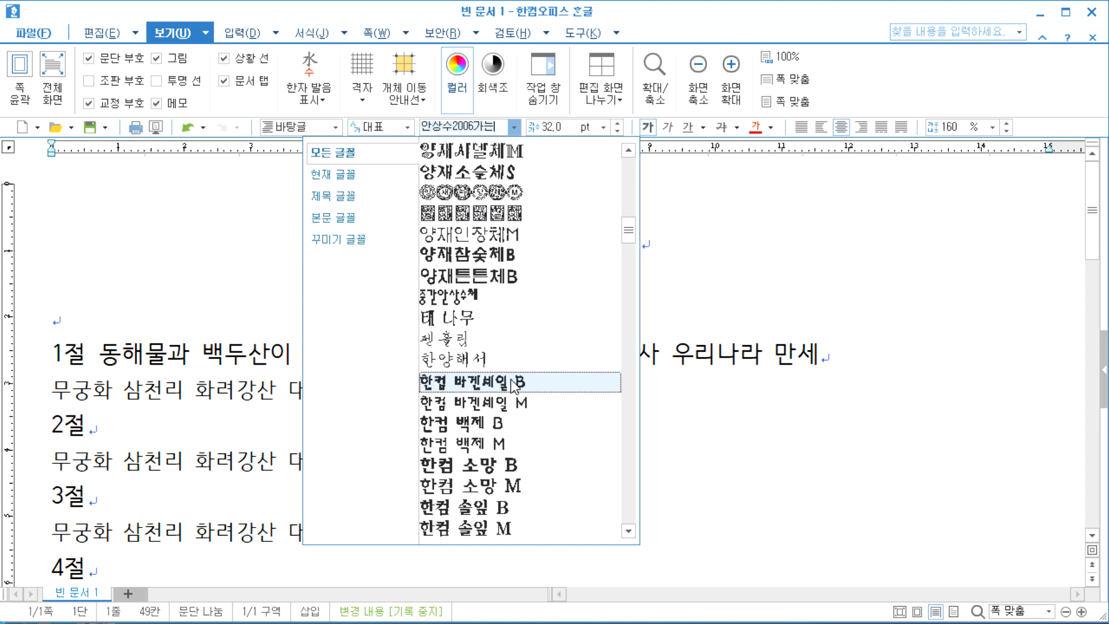
pyautogui.click(492, 214)
pyautogui.click(618, 310)
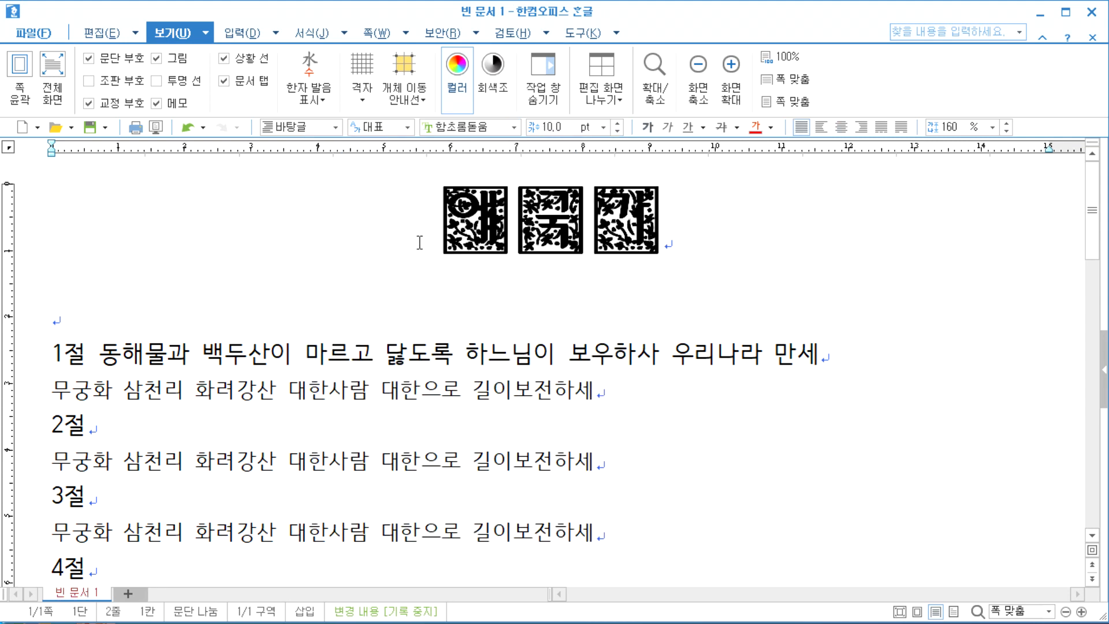
# Reselect the title 애국가 and set its font to 양재와당체M.
pyautogui.moveTo(418, 240); pyautogui.dragTo(698, 206)
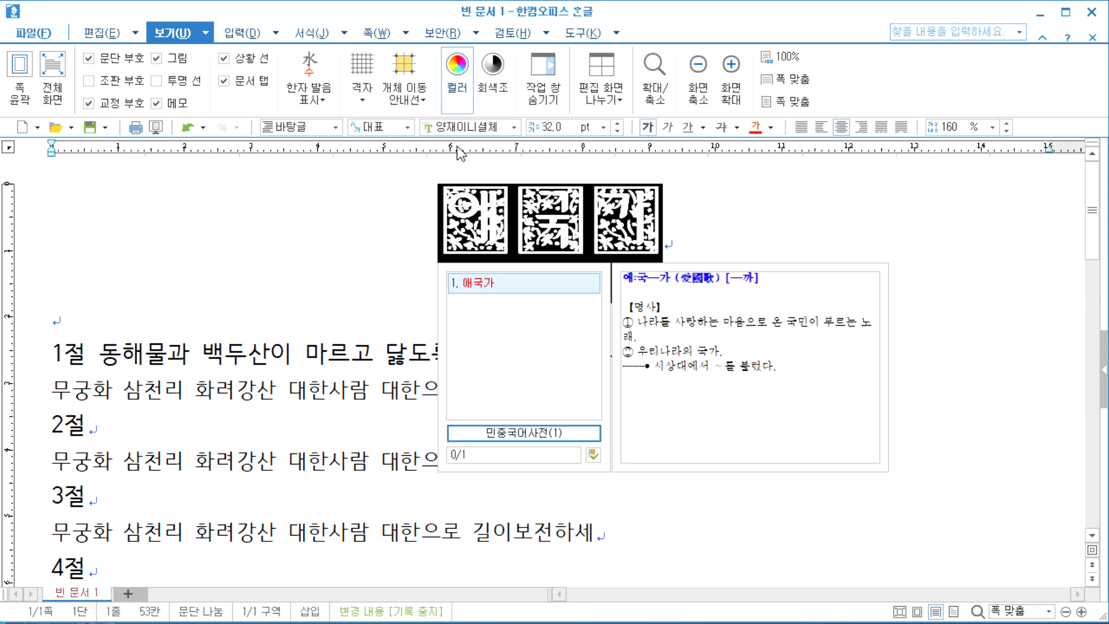
pyautogui.click(514, 127)
pyautogui.scroll(-10, 539, 306)
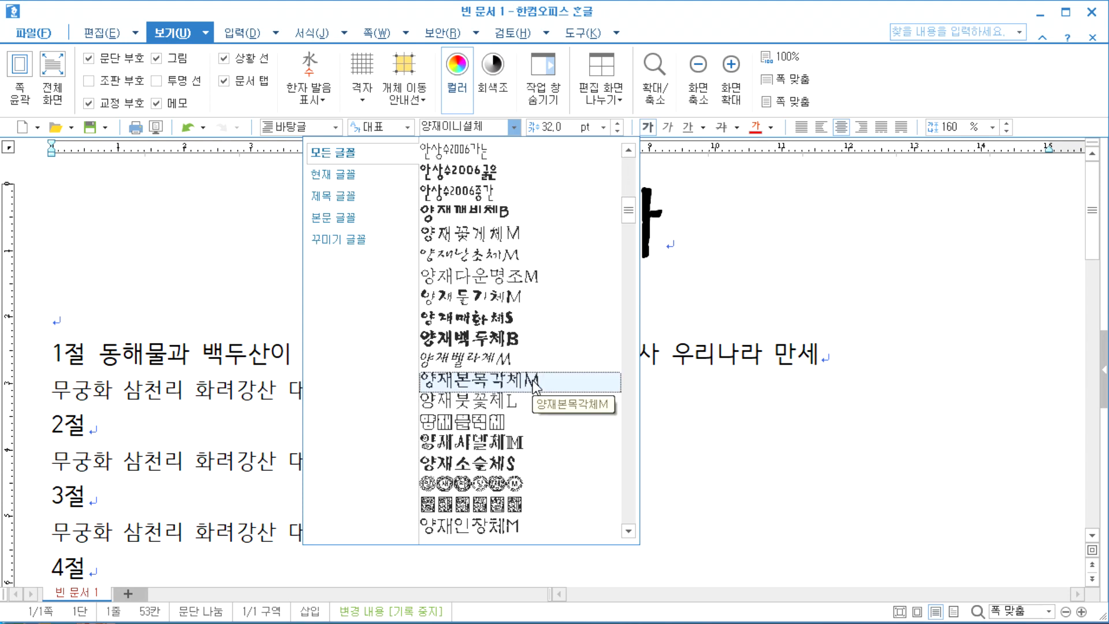
pyautogui.scroll(-1, 534, 386)
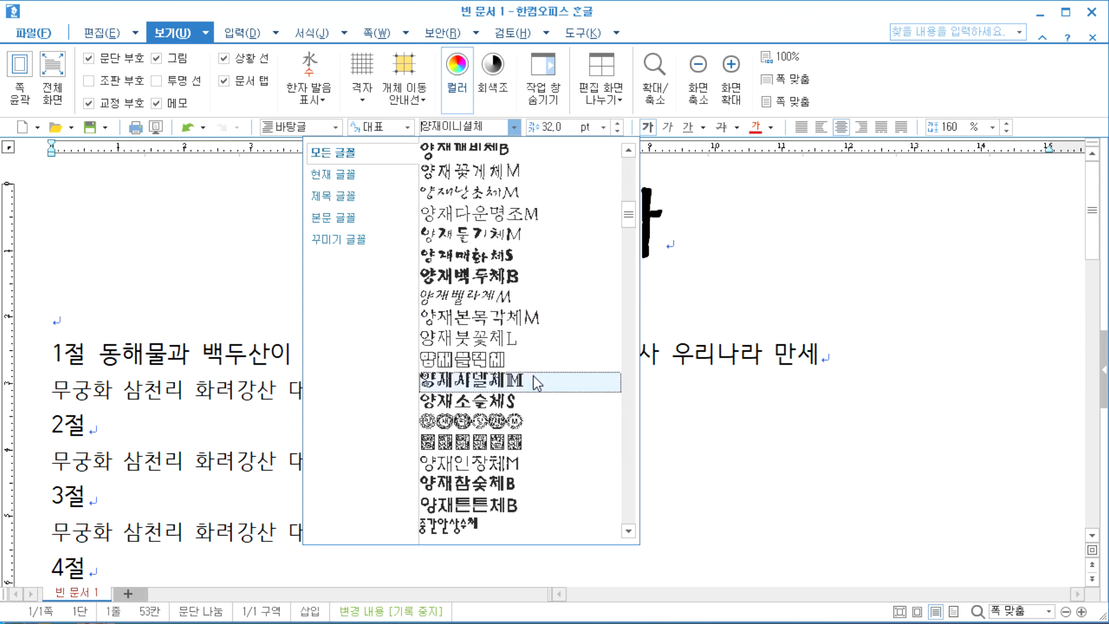
pyautogui.click(510, 424)
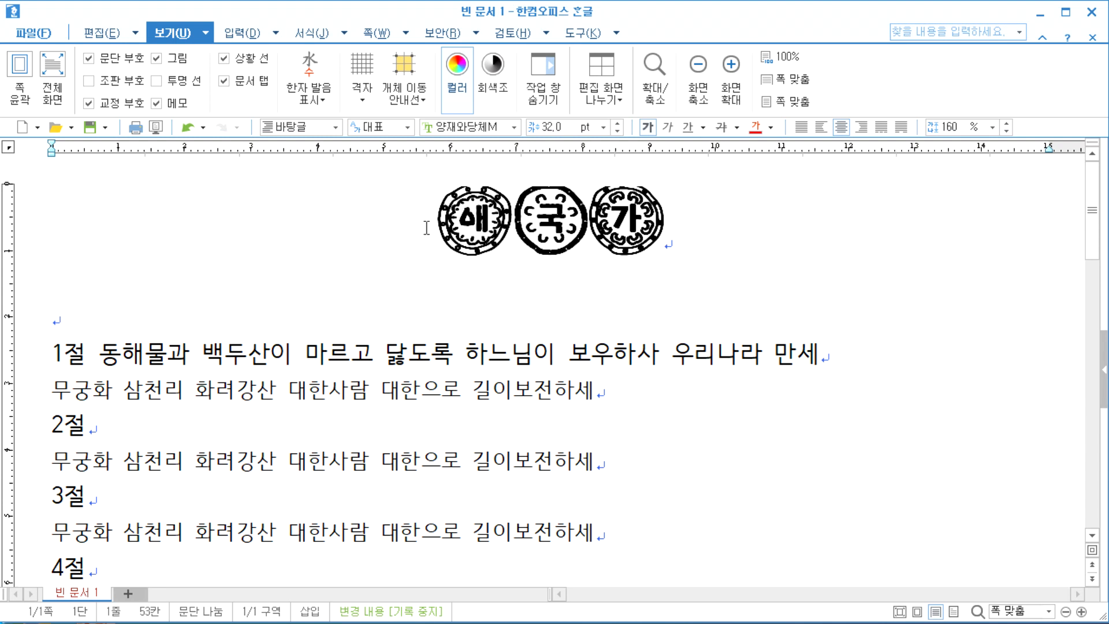
# Select the title 애국가 again, clear the selection and place the cursor in front of the title.
pyautogui.moveTo(426, 227); pyautogui.dragTo(700, 229)
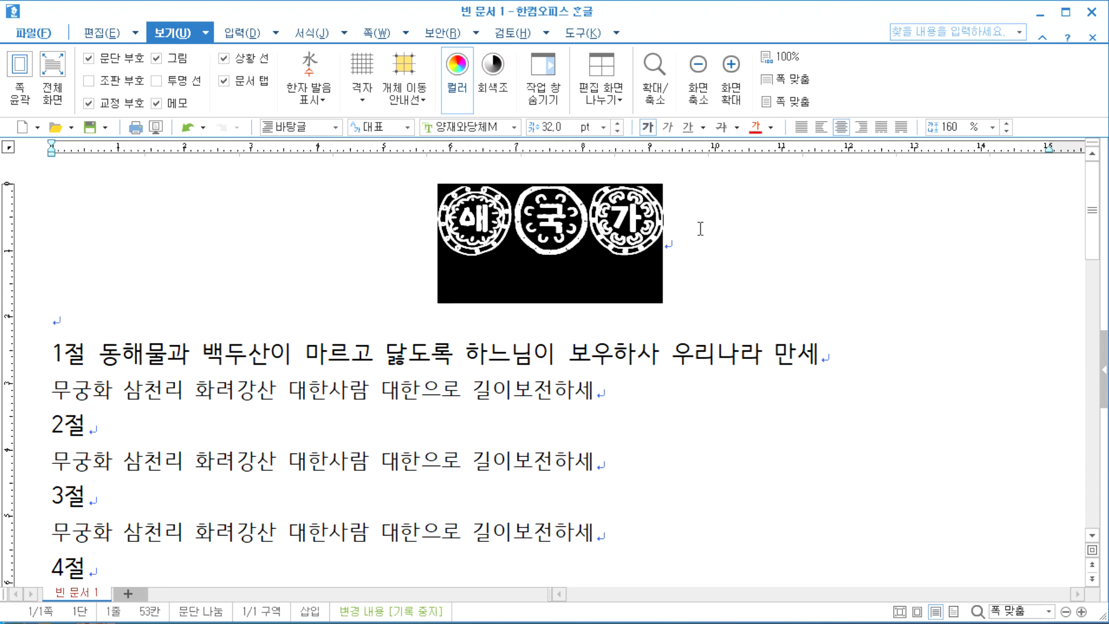
pyautogui.click(678, 239)
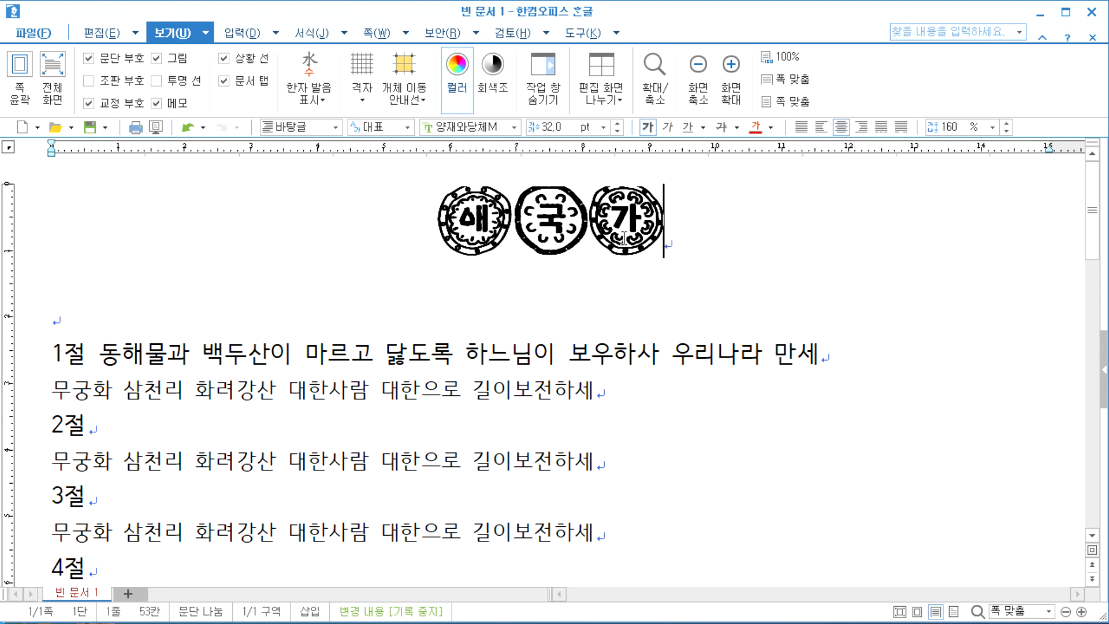
pyautogui.click(640, 358)
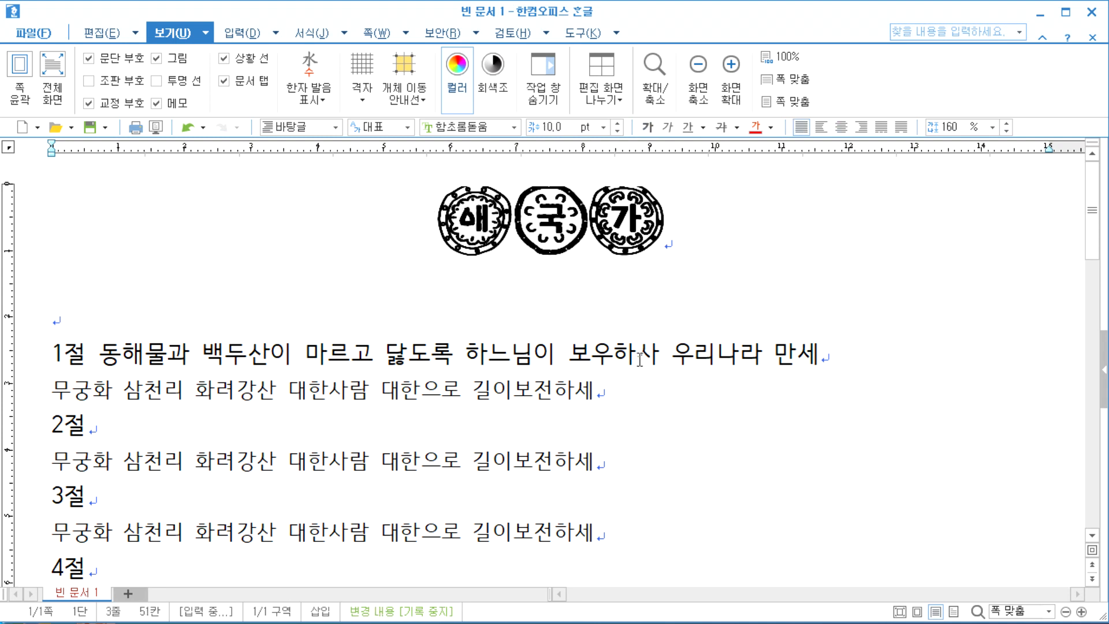
pyautogui.doubleClick(716, 213)
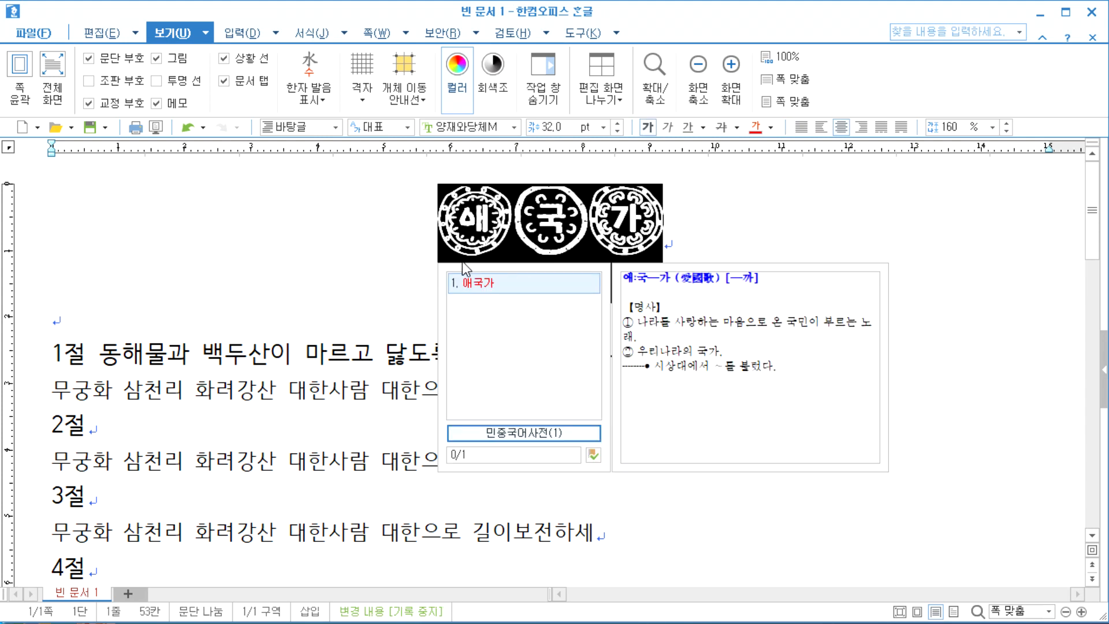
pyautogui.click(412, 233)
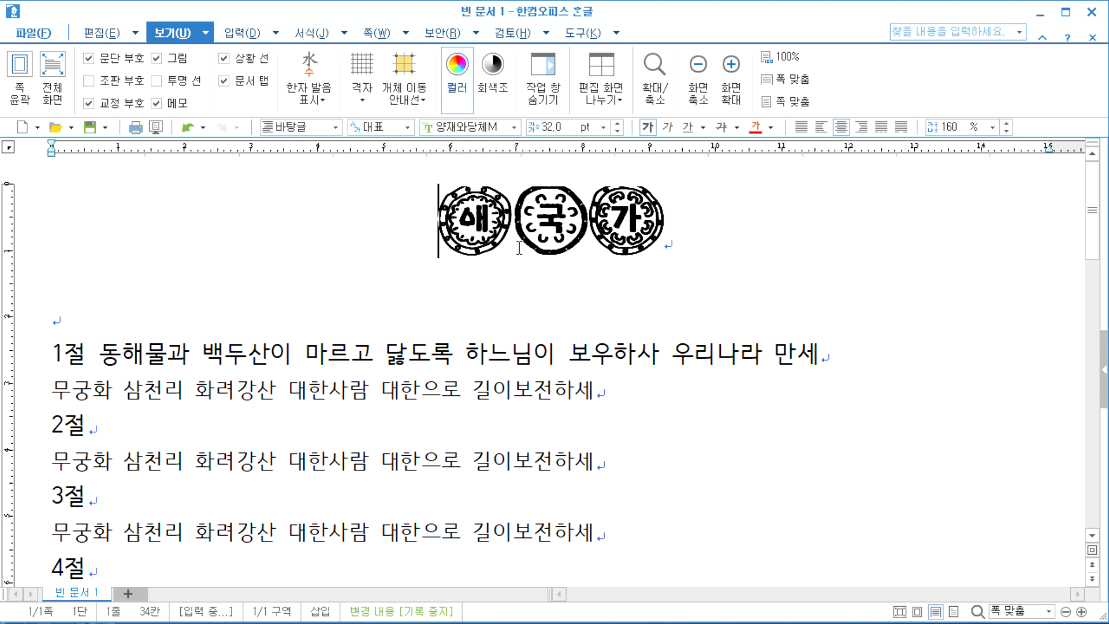
# Minimise the Hangul and Notepad windows and open 내 PC in a maximised File Explorer window.
pyautogui.click(1040, 13)
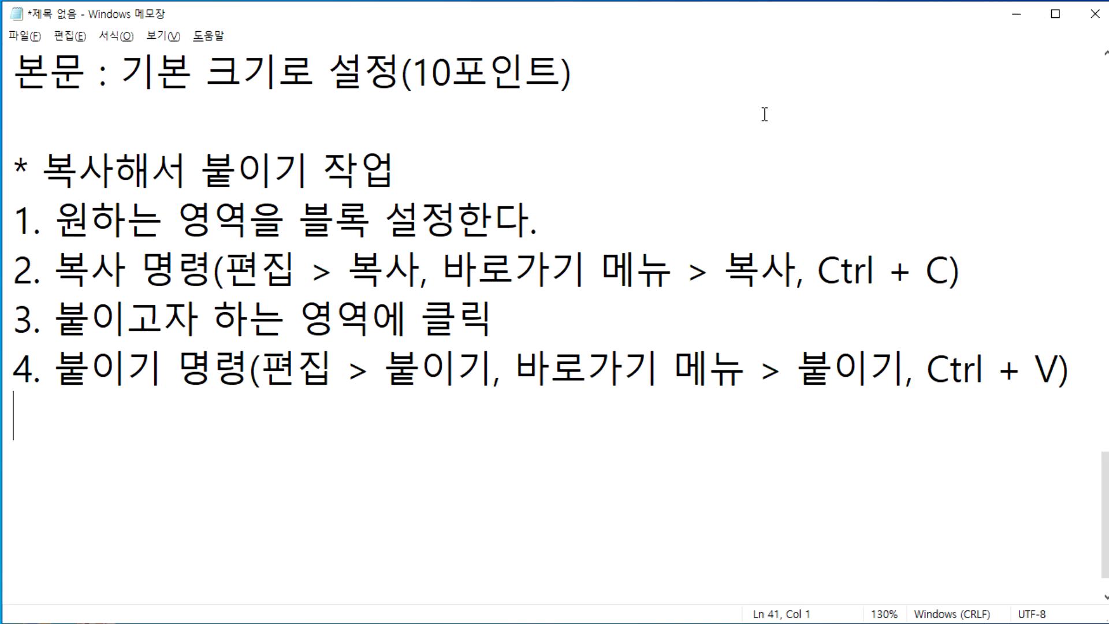
pyautogui.click(1016, 17)
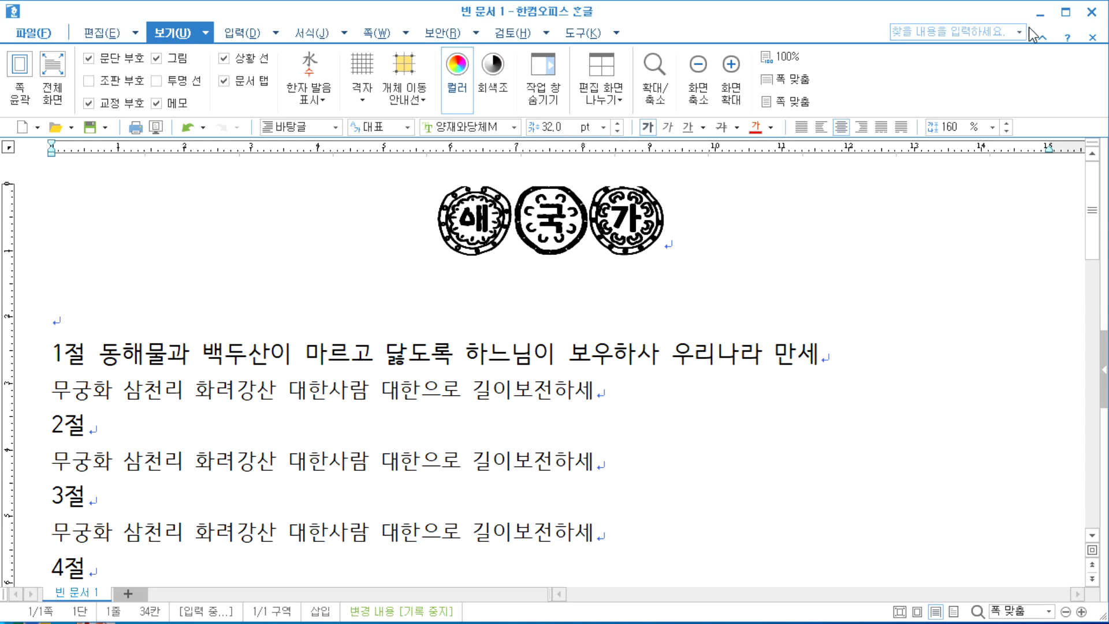
pyautogui.click(1048, 16)
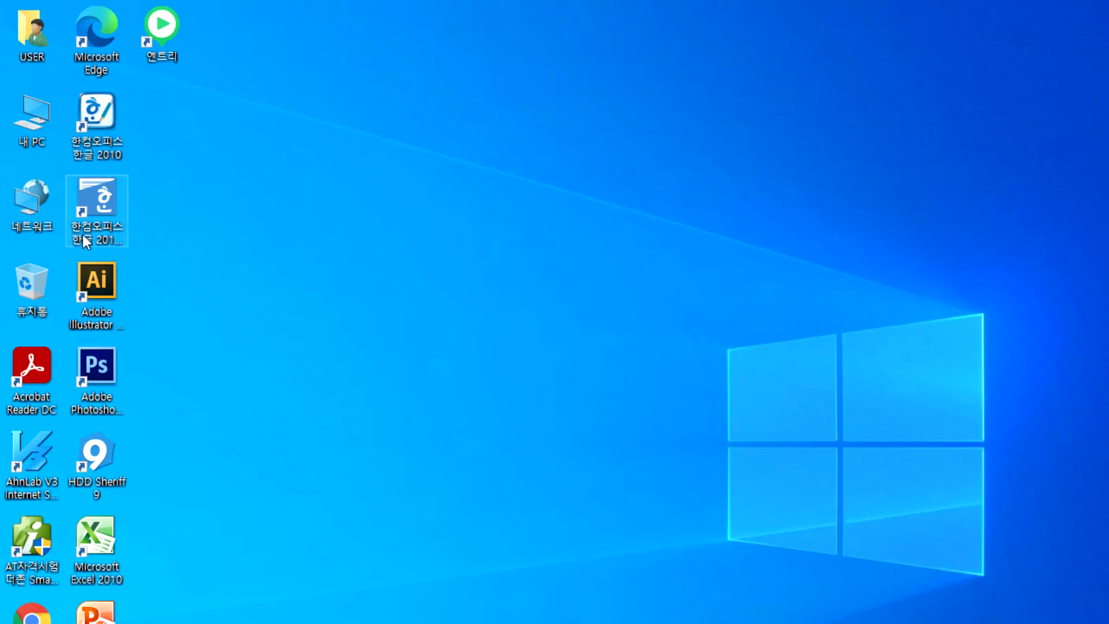
pyautogui.doubleClick(33, 128)
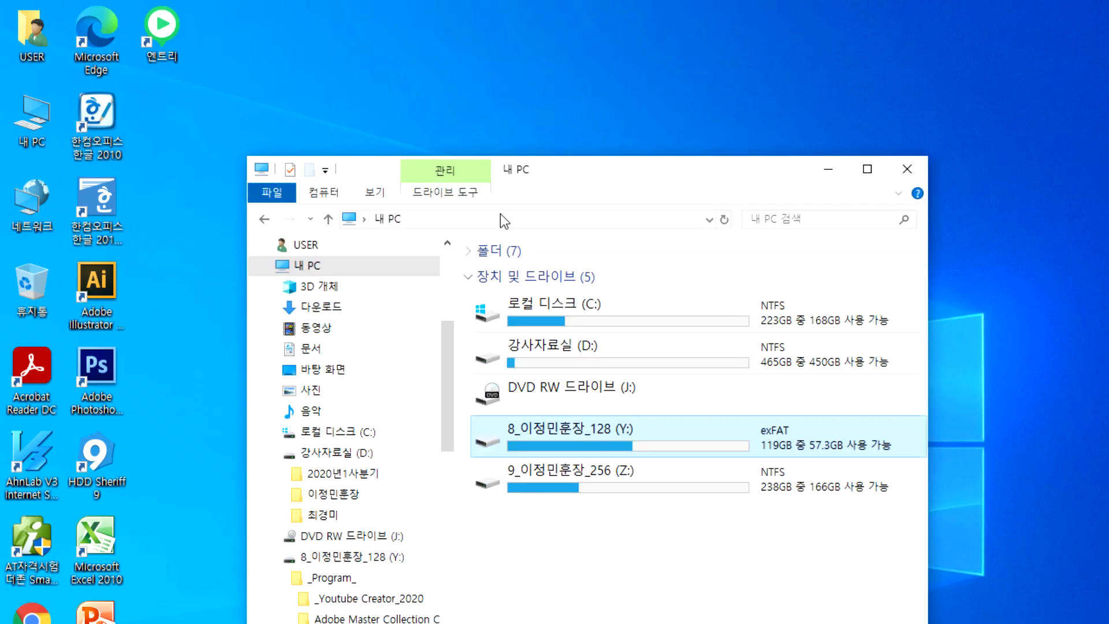
pyautogui.doubleClick(558, 175)
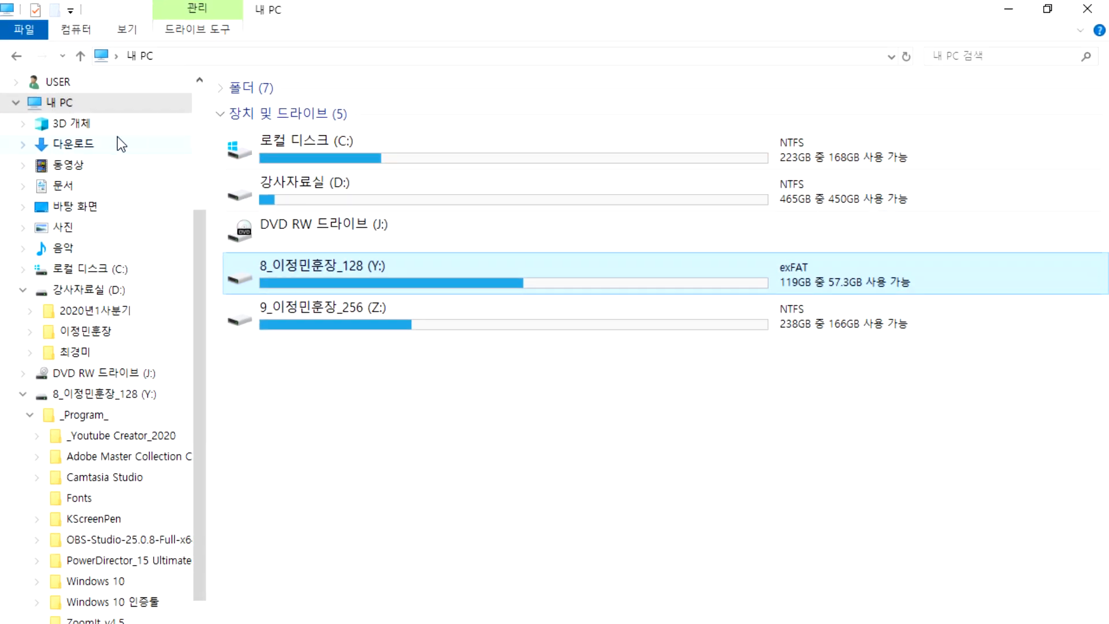
# Open the 다운로드 folder under 내 PC and display its files as large icons.
pyautogui.click(79, 147)
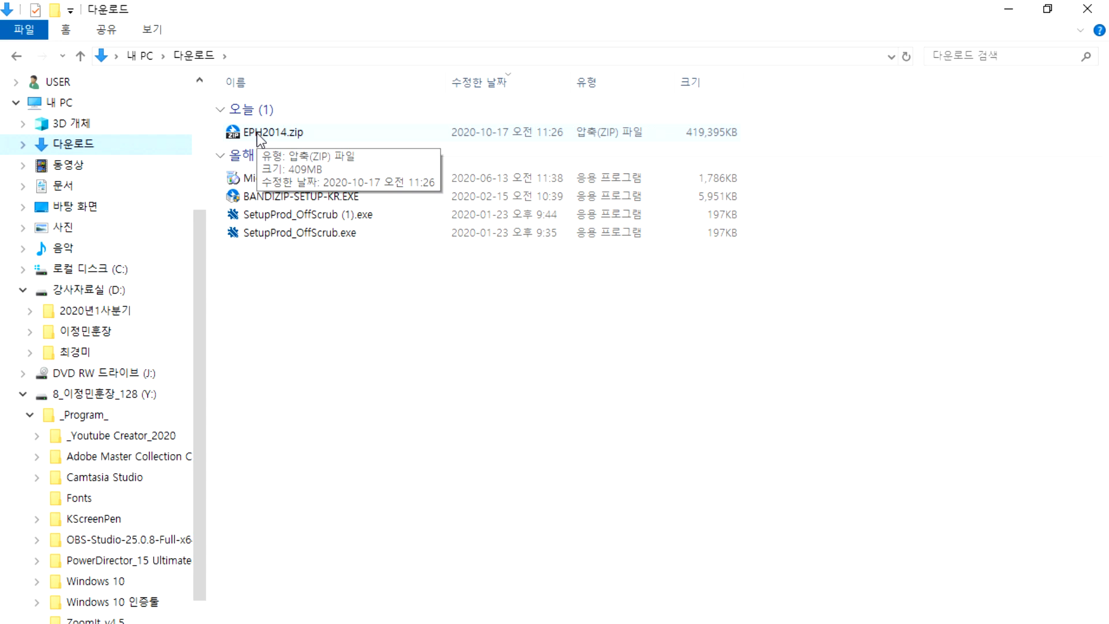
pyautogui.click(78, 106)
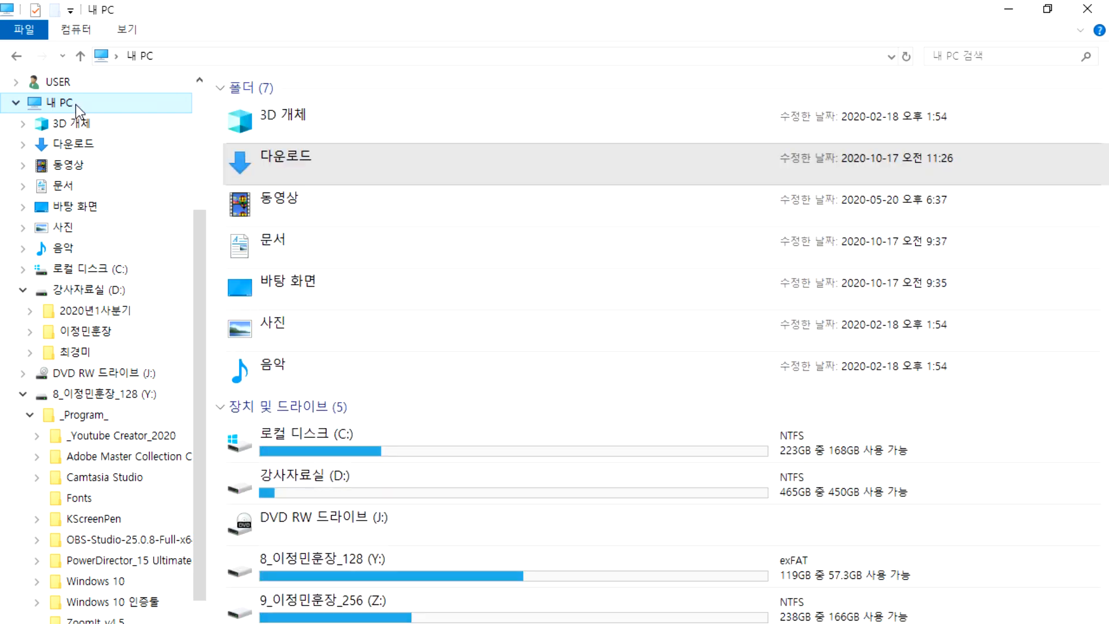
pyautogui.click(221, 91)
pyautogui.click(92, 149)
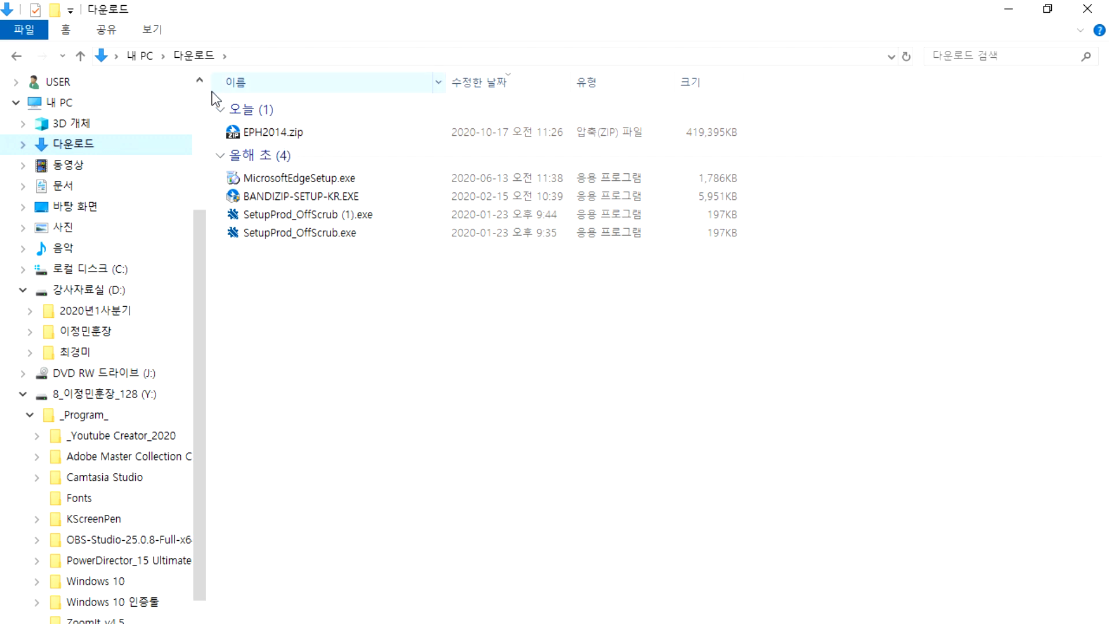
pyautogui.click(152, 29)
pyautogui.click(256, 60)
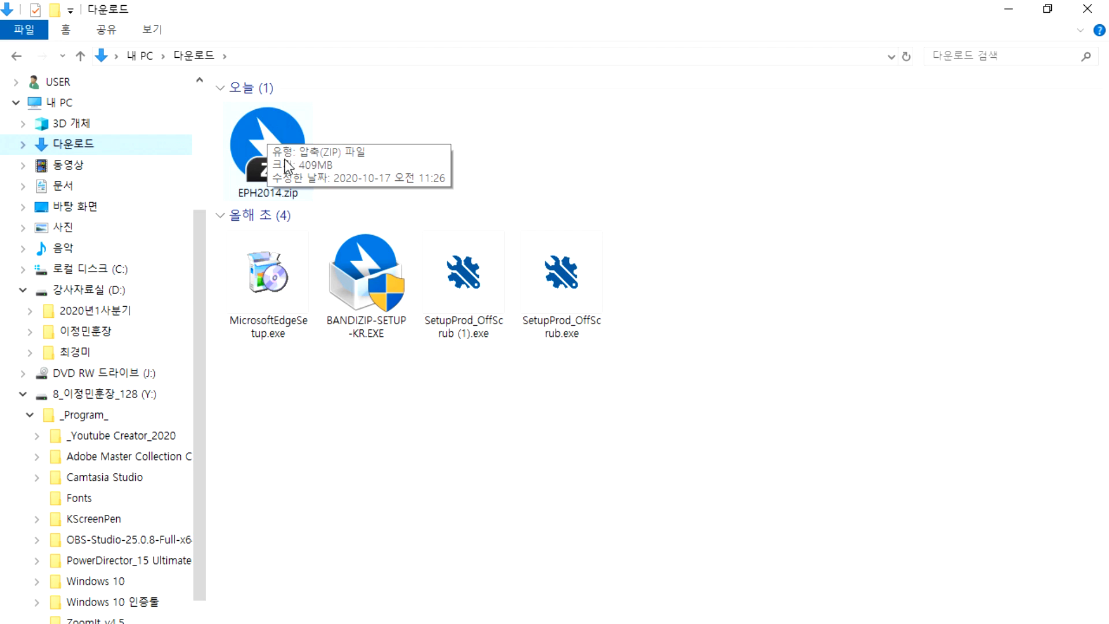
# Extract EPH2014.zip into its own EPH2014 folder, close the extraction dialog and select the zip file.
pyautogui.click(327, 383)
pyautogui.click(276, 171)
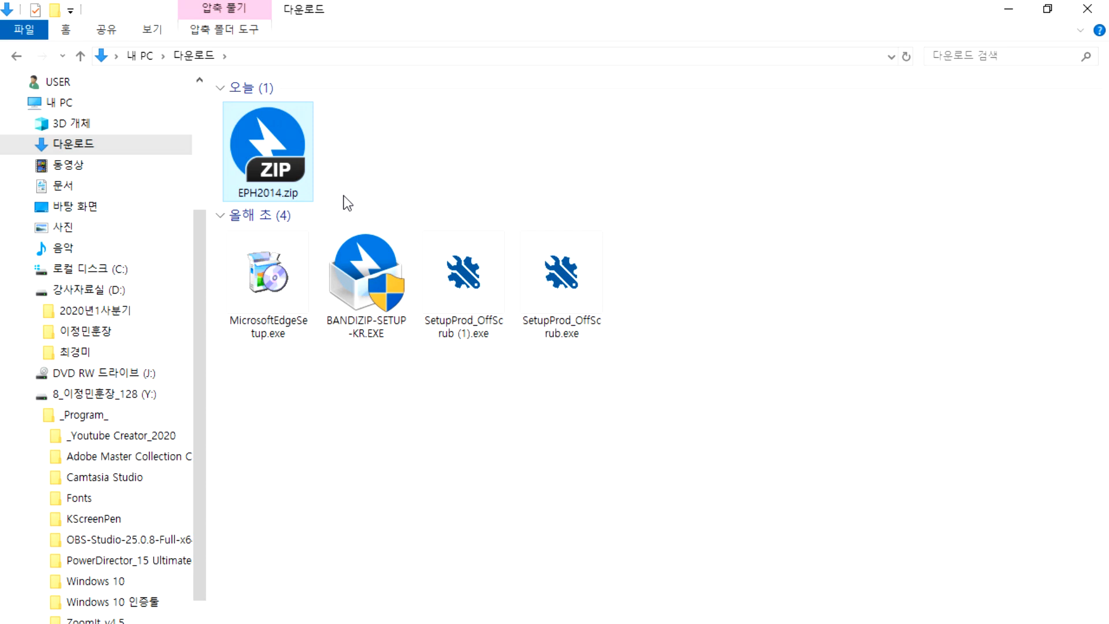
pyautogui.rightClick(272, 134)
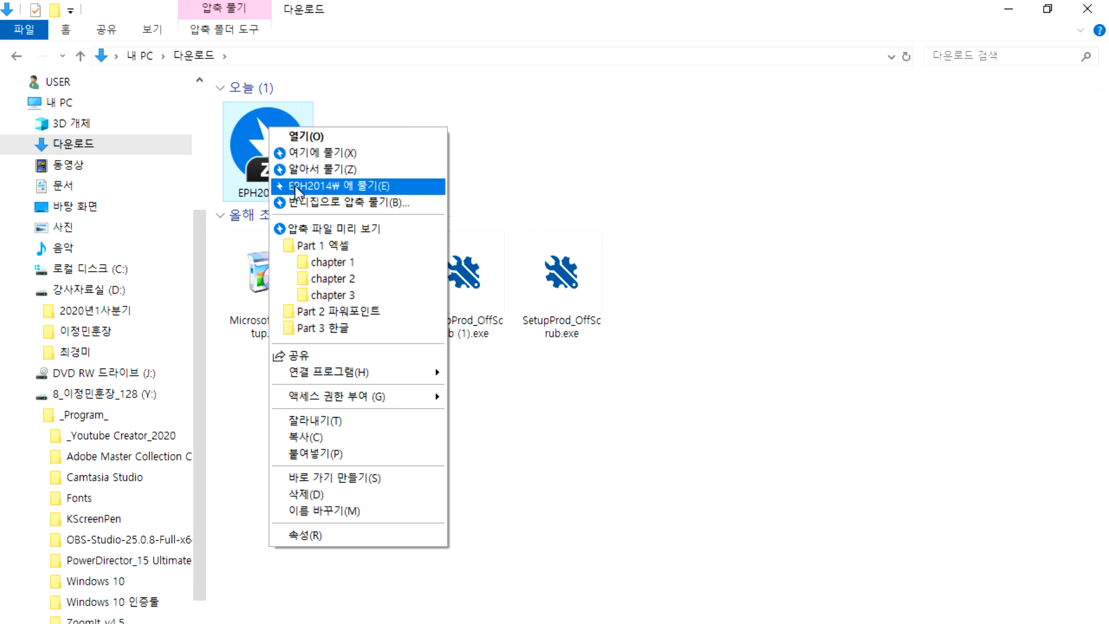
pyautogui.click(425, 99)
pyautogui.rightClick(276, 134)
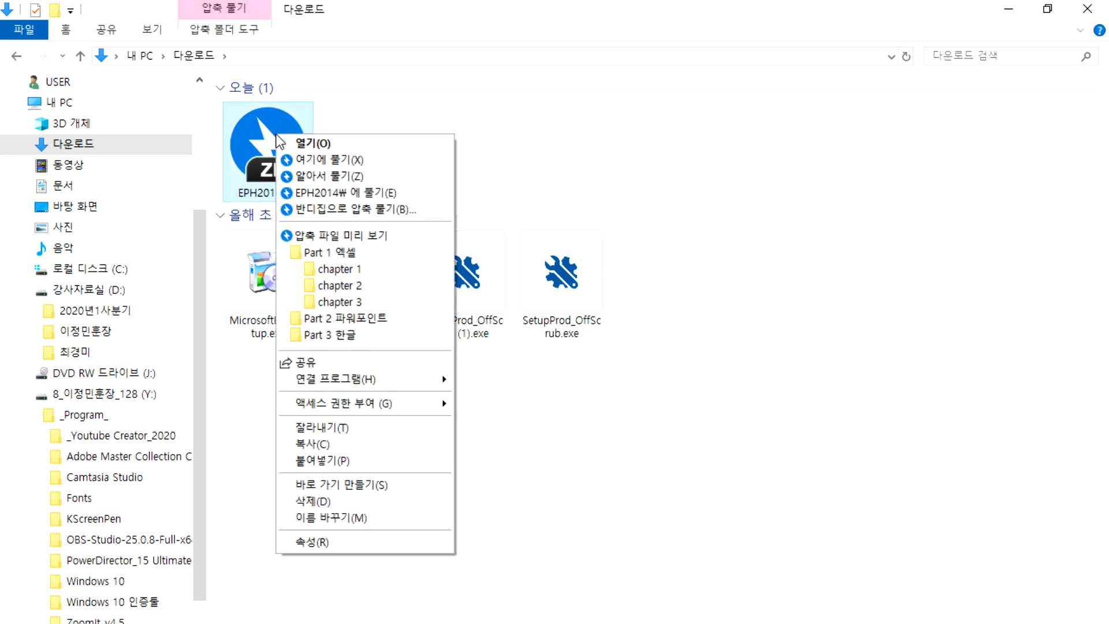
pyautogui.click(308, 194)
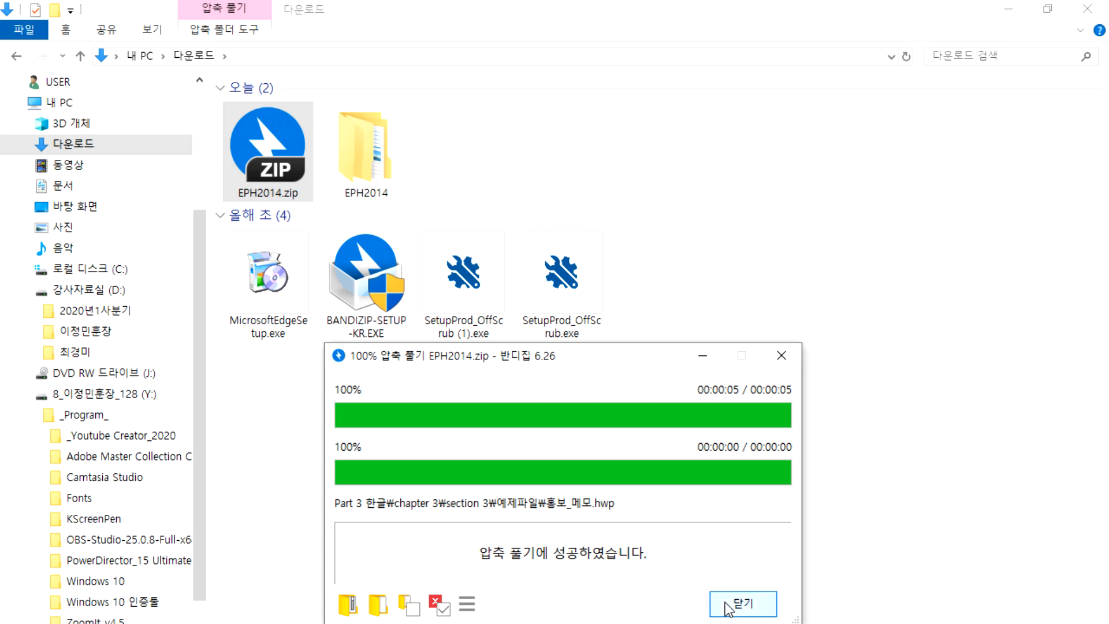
pyautogui.click(726, 608)
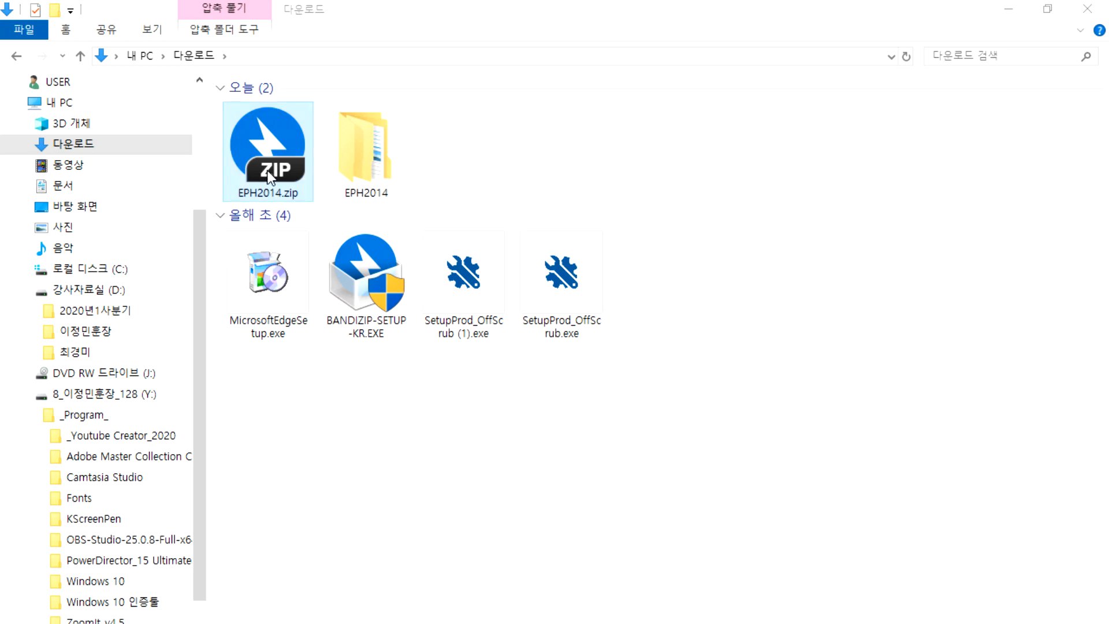
pyautogui.click(262, 127)
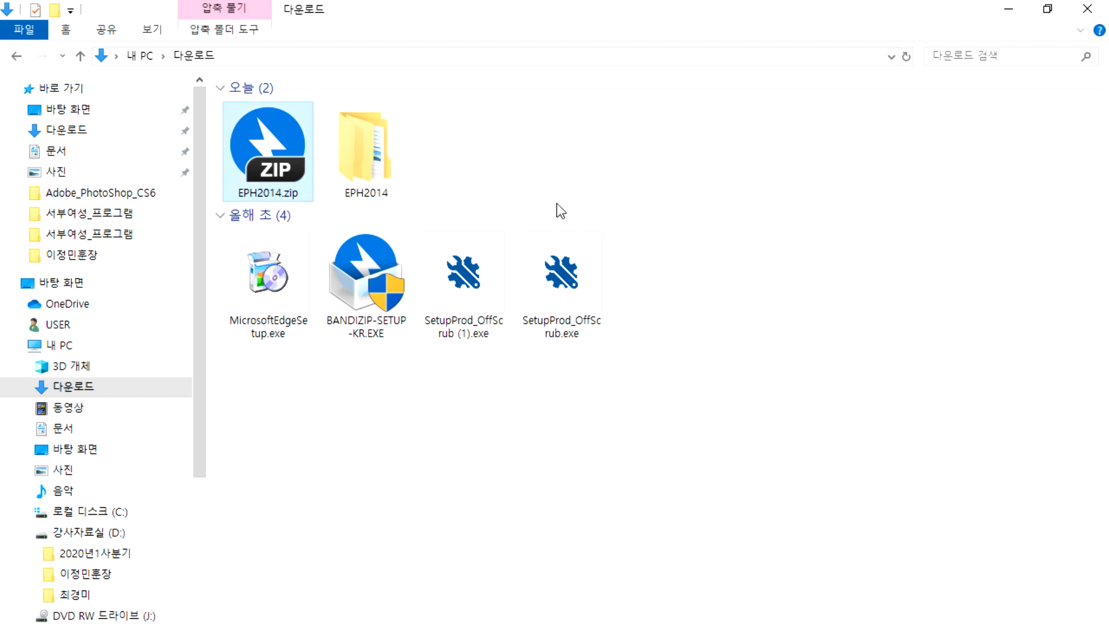
# Select EPH2014.zip together with the extracted EPH2014 folder in 다운로드 and cut both items.
pyautogui.keyDown('ctrl'); pyautogui.click(365, 134); pyautogui.keyUp('ctrl')
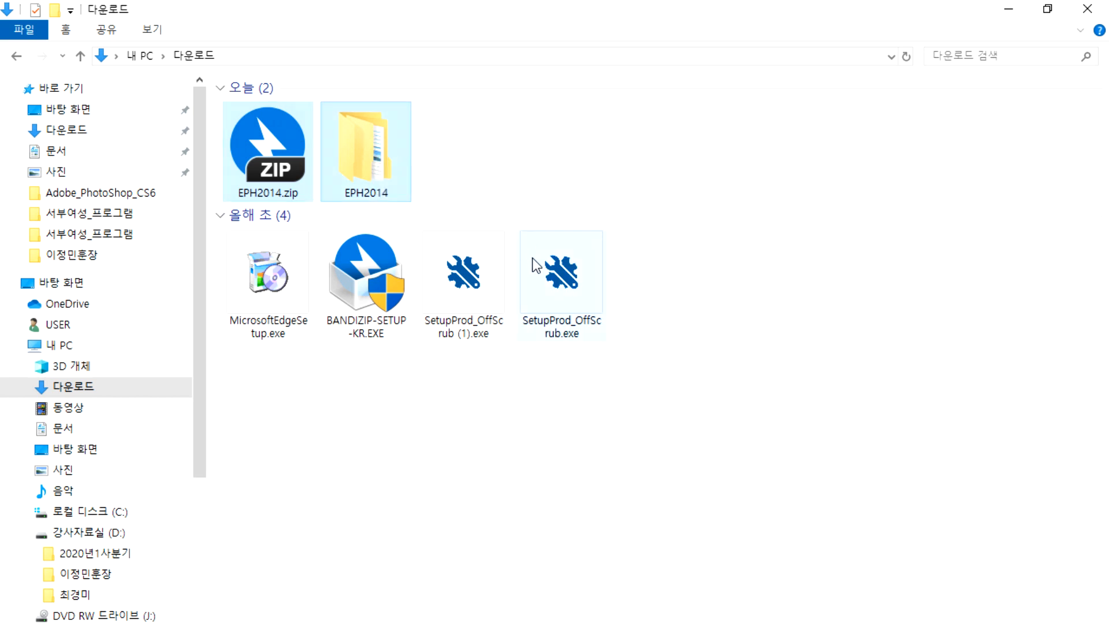
pyautogui.click(595, 388)
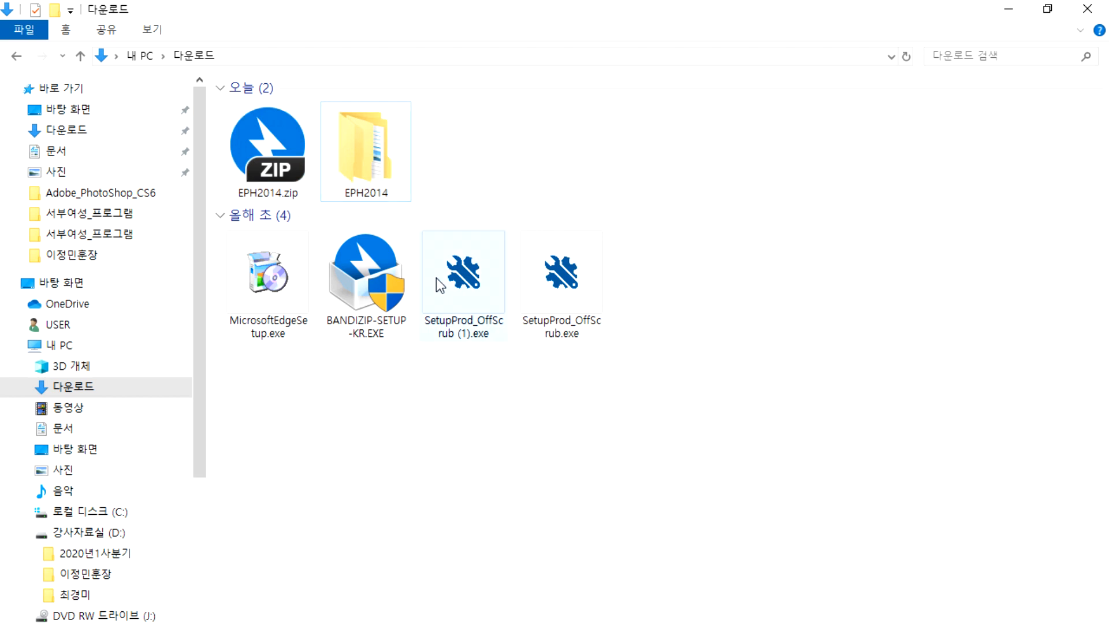
pyautogui.click(285, 153)
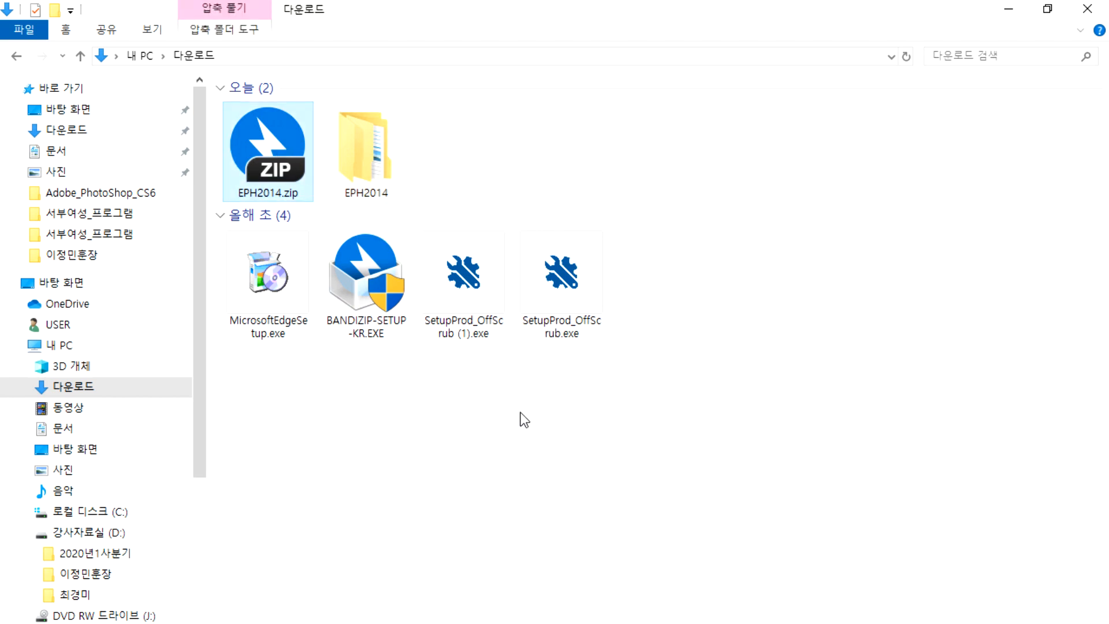
pyautogui.keyDown('ctrl'); pyautogui.click(365, 148); pyautogui.keyUp('ctrl')
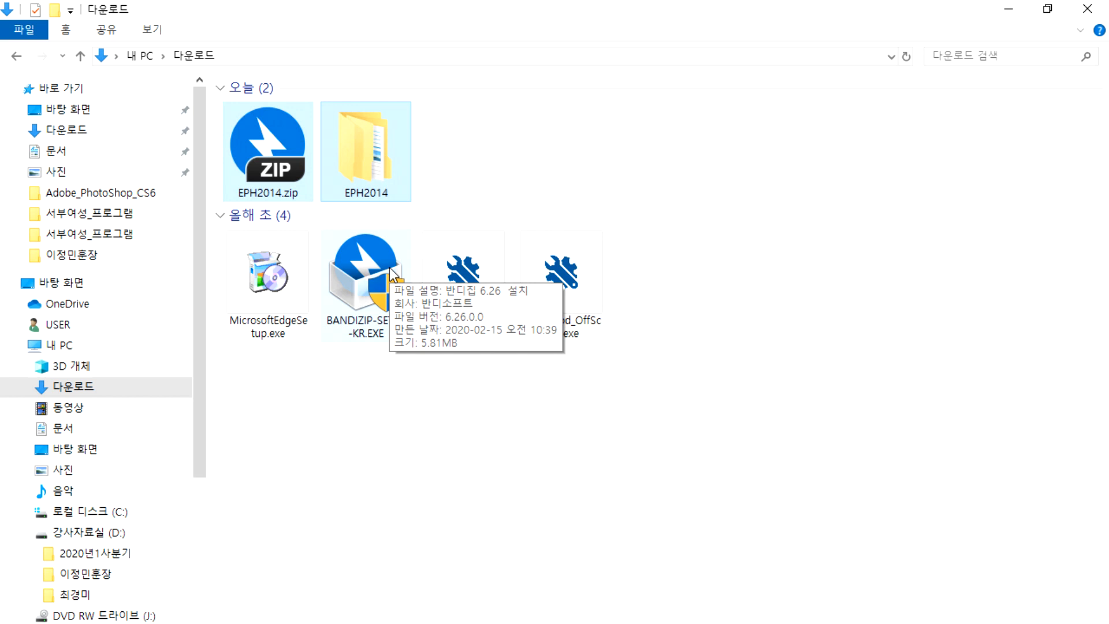
pyautogui.rightClick(349, 134)
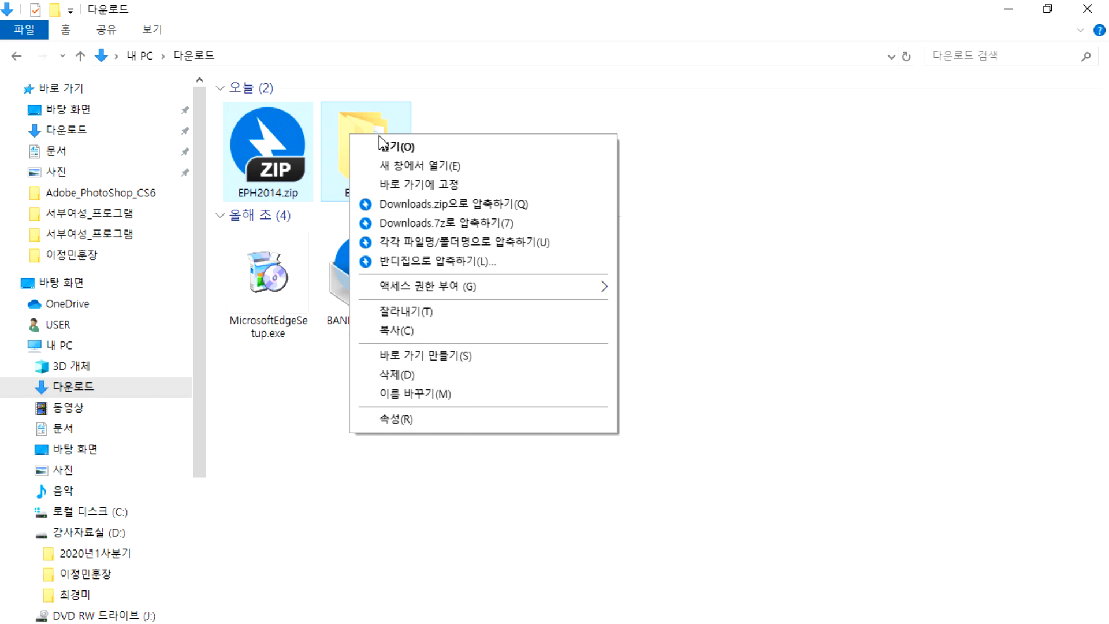
pyautogui.click(399, 313)
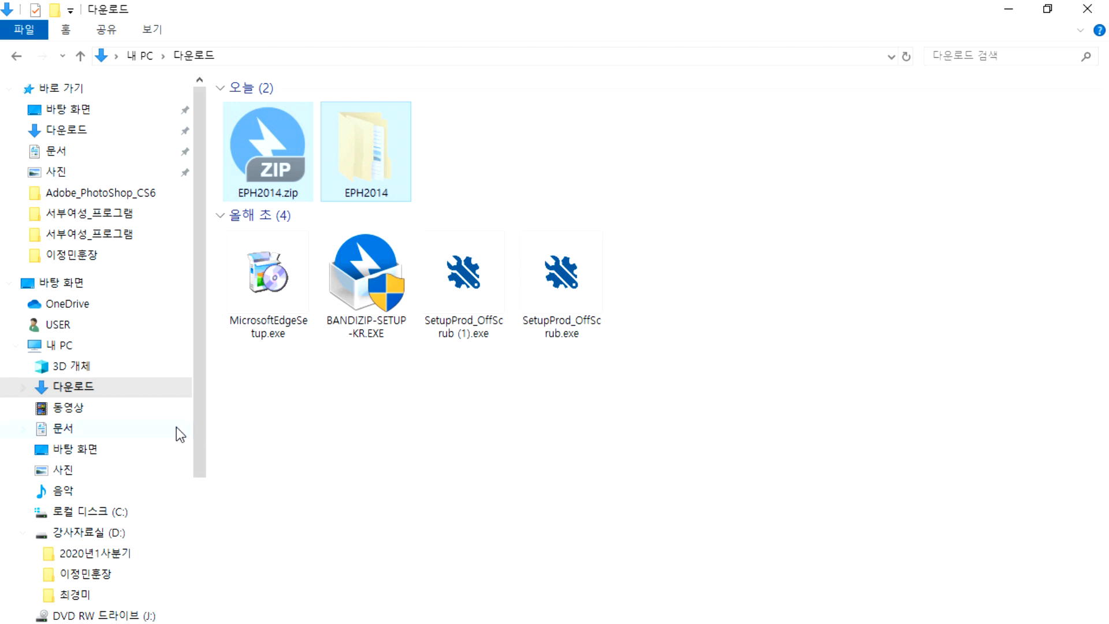
# Paste the cut EPH2014 folder and EPH2014.zip into the instructor's folder on drive 강사자료실 (D:), then clear the selection.
pyautogui.scroll(-5, 75, 476)
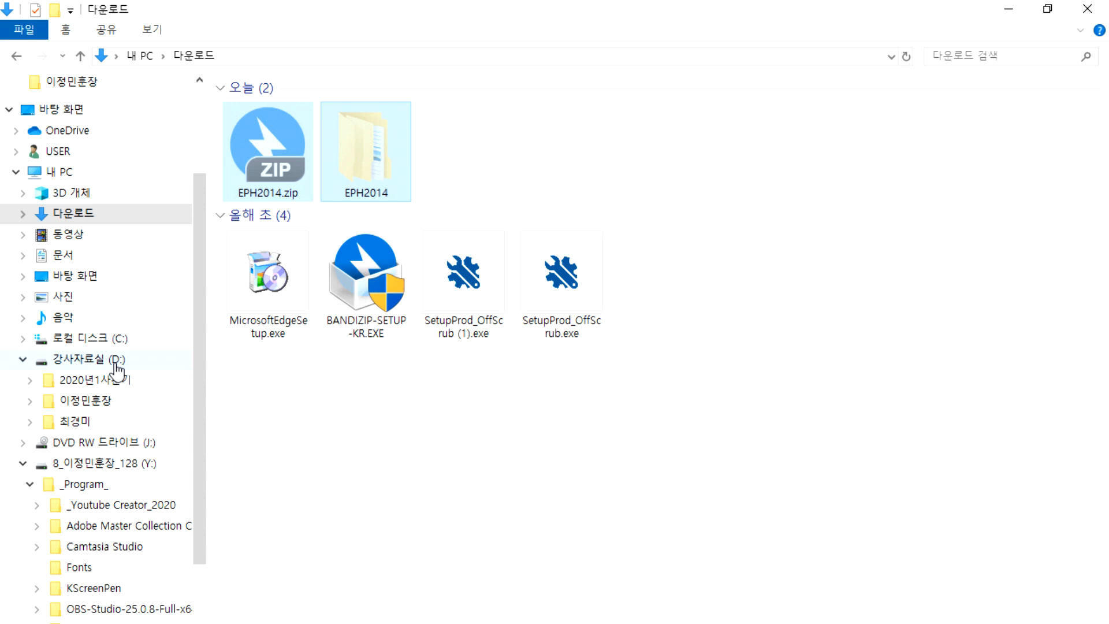
pyautogui.click(118, 369)
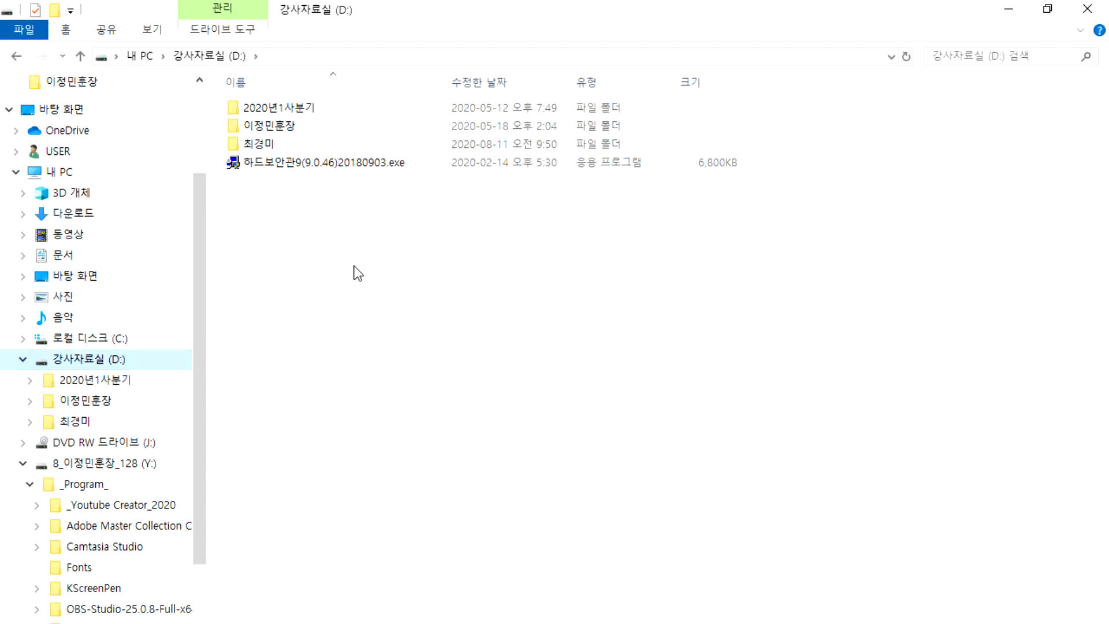
pyautogui.click(279, 130)
pyautogui.doubleClick(279, 131)
pyautogui.rightClick(445, 324)
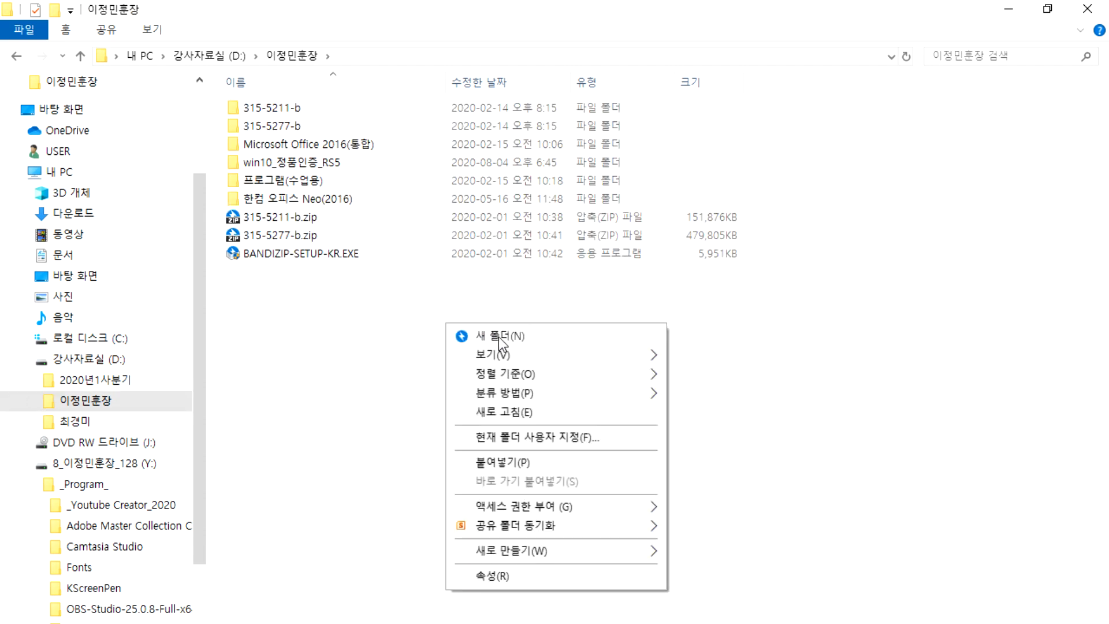
pyautogui.click(489, 462)
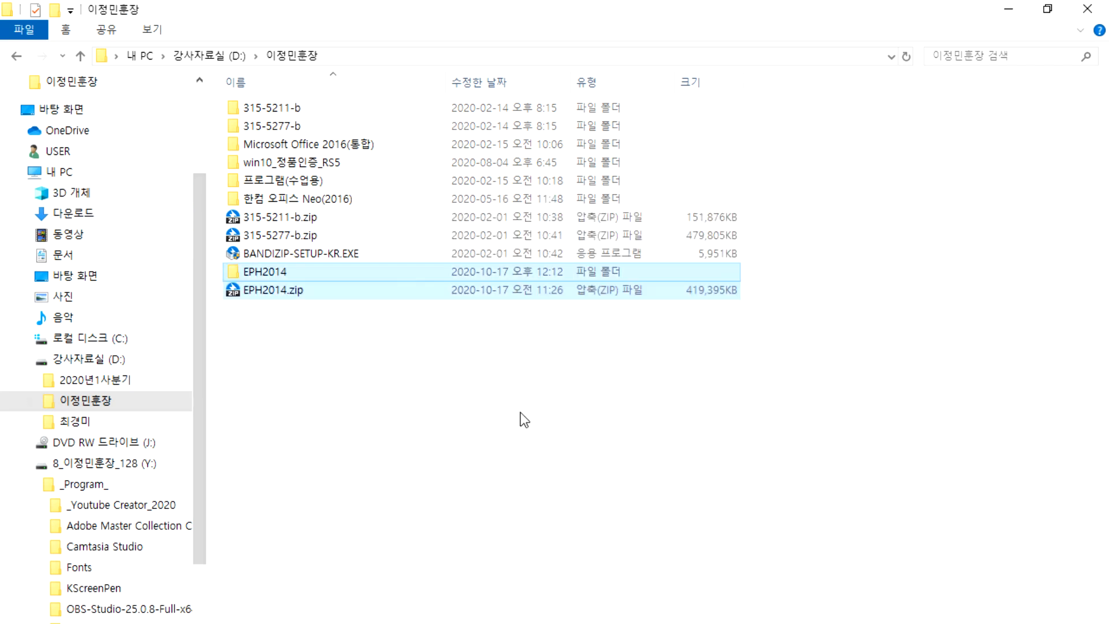
pyautogui.click(513, 460)
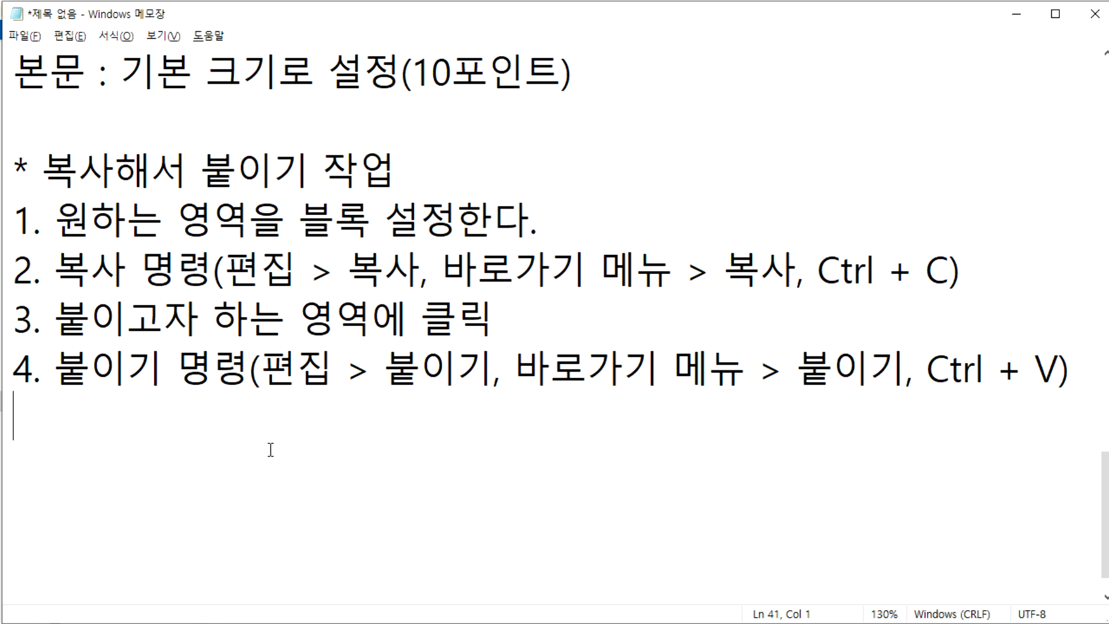
# In the Notepad notes, add a blank line and the heading "* 이동 작업" below the copy-and-paste section.
pyautogui.press('Return')
pyautogui.write('* dlk')
pyautogui.press('BackSpace')
pyautogui.press('BackSpace')
pyautogui.press('BackSpace')
pyautogui.write('leh')
pyautogui.press('BackSpace')
pyautogui.press('BackSpace')
pyautogui.press('BackSpace')
pyautogui.press('alt')
pyautogui.press('alt')
pyautogui.write('l;')
pyautogui.press('BackSpace')
pyautogui.press('BackSpace')
pyautogui.write('dlwh')
pyautogui.press('BackSpace')
pyautogui.press('BackSpace')
pyautogui.press('BackSpace')
pyautogui.press('BackSpace')
pyautogui.write('이종')
pyautogui.press('BackSpace')
pyautogui.press('BackSpace')
pyautogui.write('동 작업')
# Write the first line under the heading: "1. 원하는 영역을 블록 설정(처음 클릭, 나중 Ctrl + 클릭)".
pyautogui.press('Return')
pyautogui.write('1. 원하는 ')
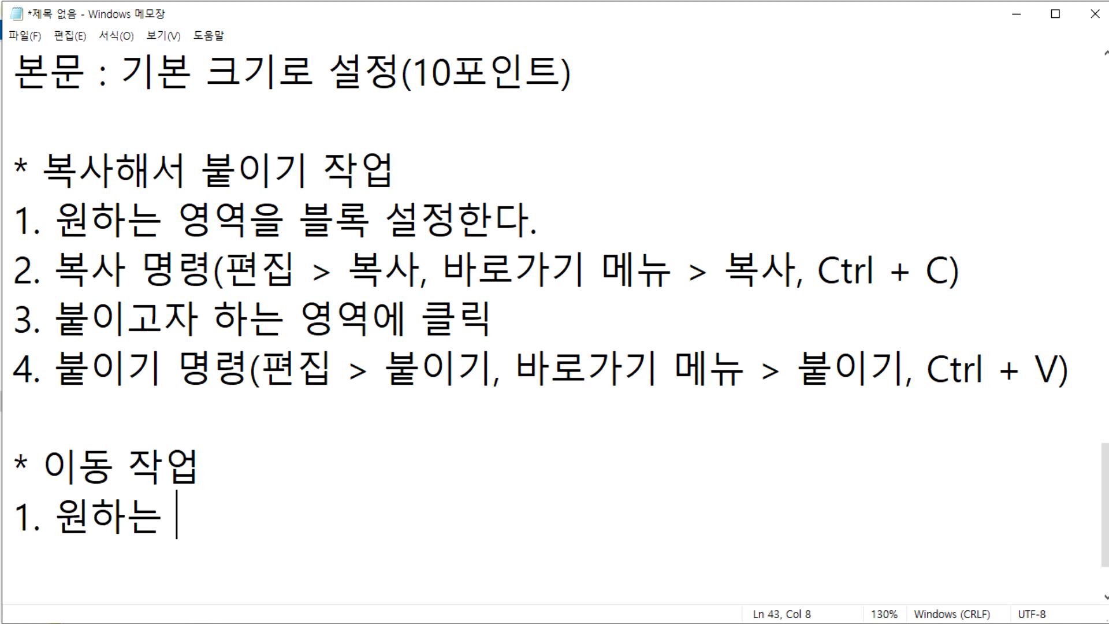
pyautogui.write('영역을 블로')
pyautogui.write('ㄱ 설정')
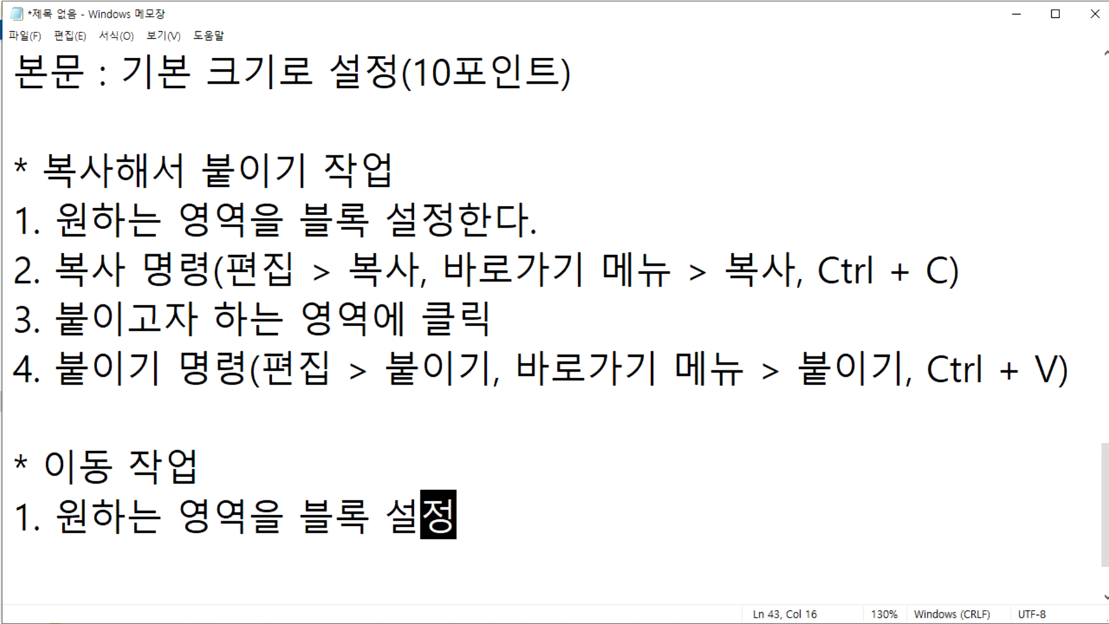
pyautogui.write('(')
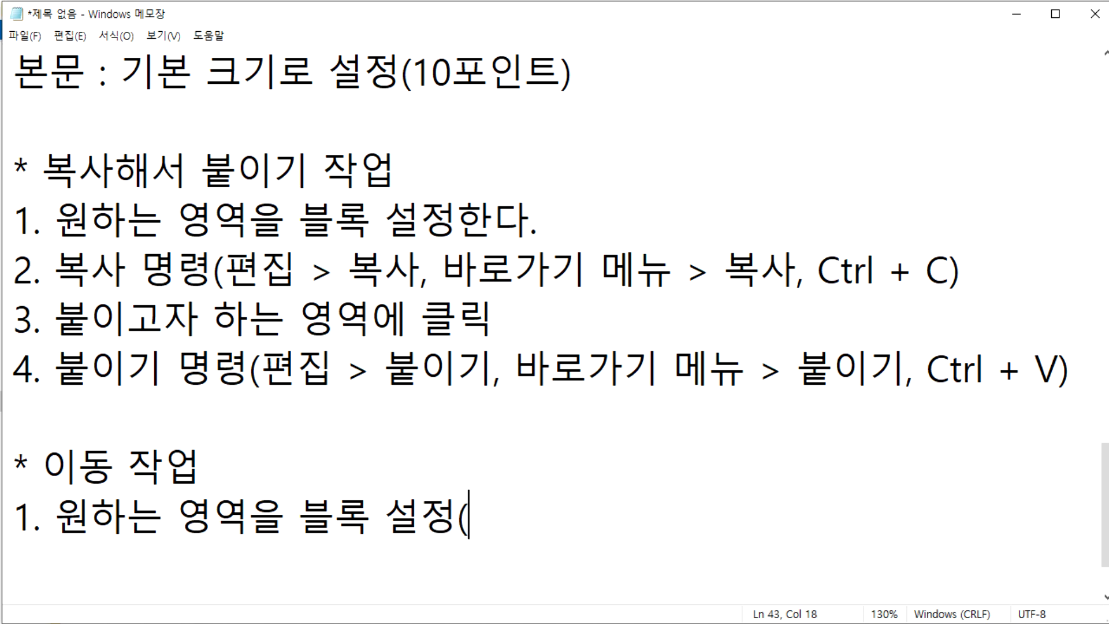
pyautogui.write('처음 ㅋ클릭, ㄴ')
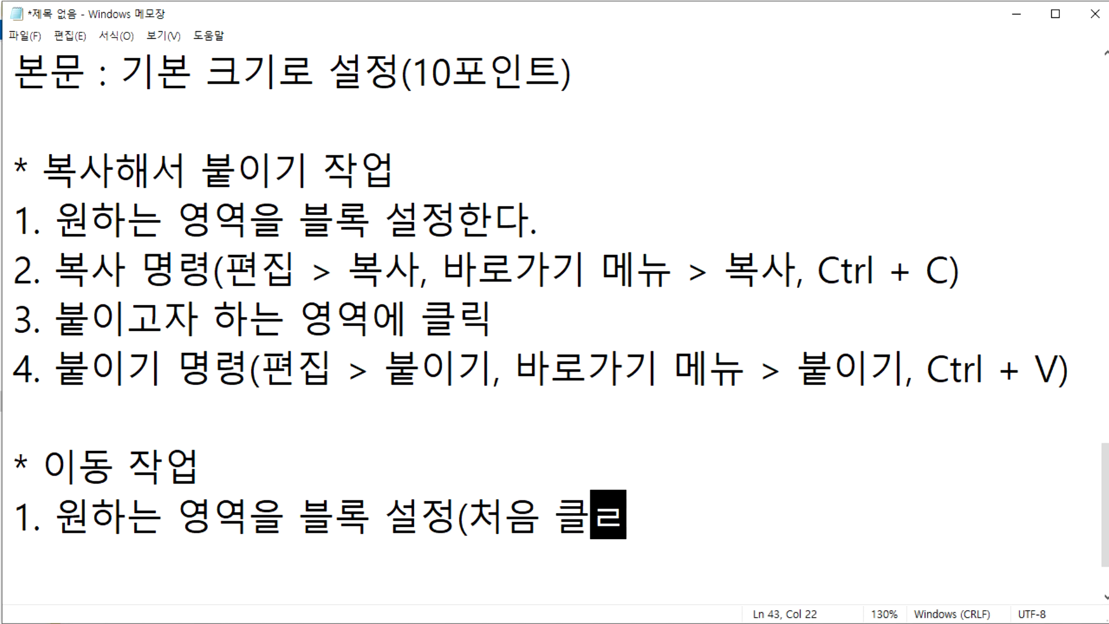
pyautogui.write('나중ㅇ')
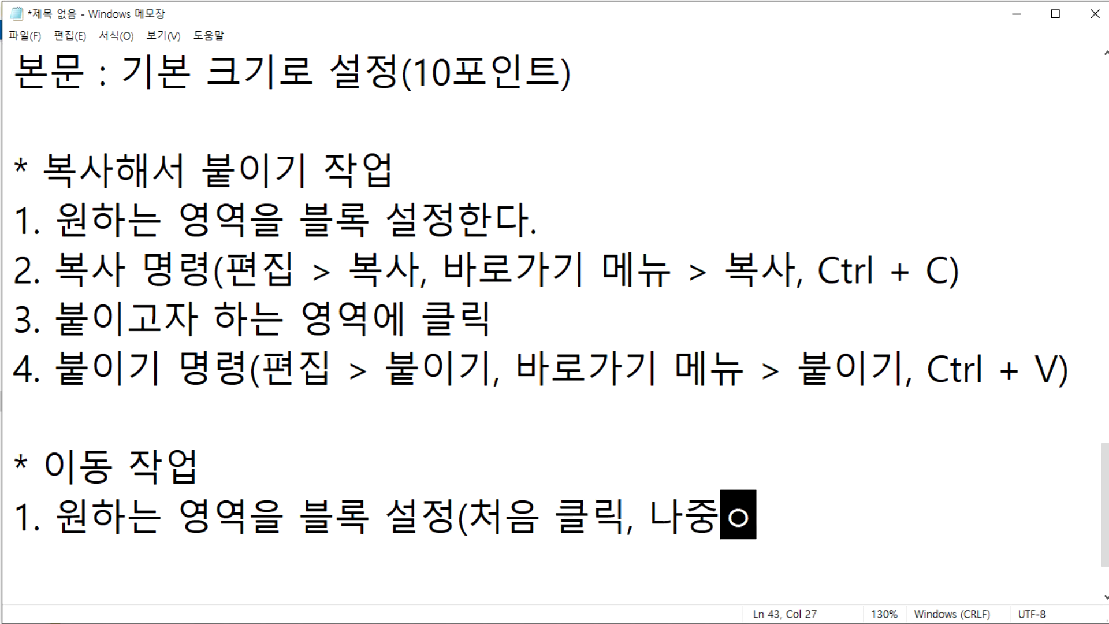
pyautogui.press('BackSpace')
pyautogui.write('Ctrl ')
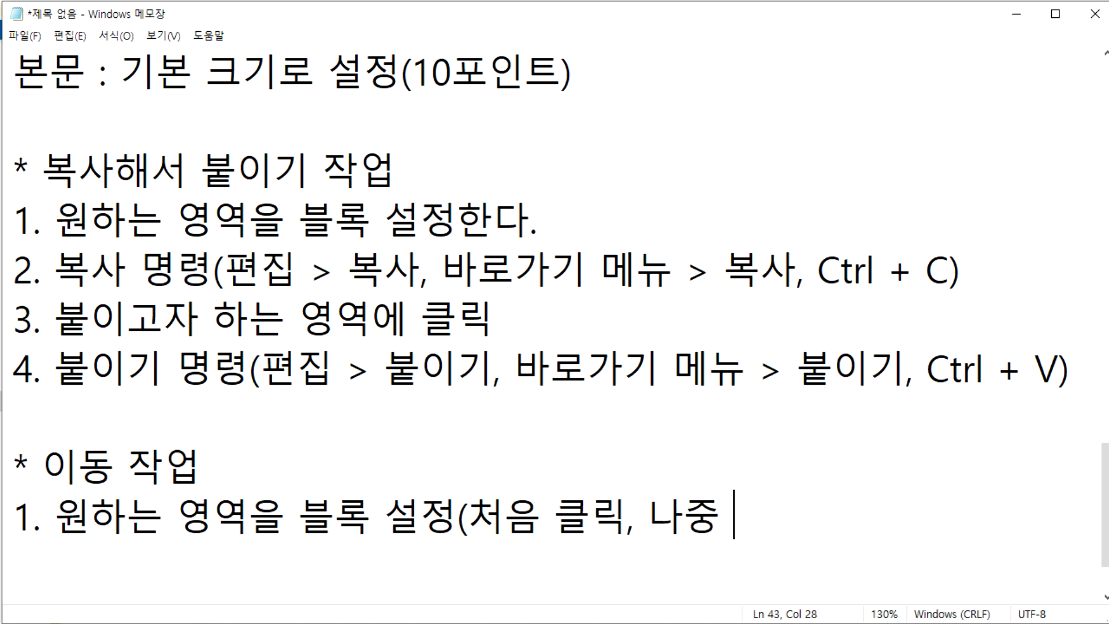
pyautogui.write('+ 클릭)')
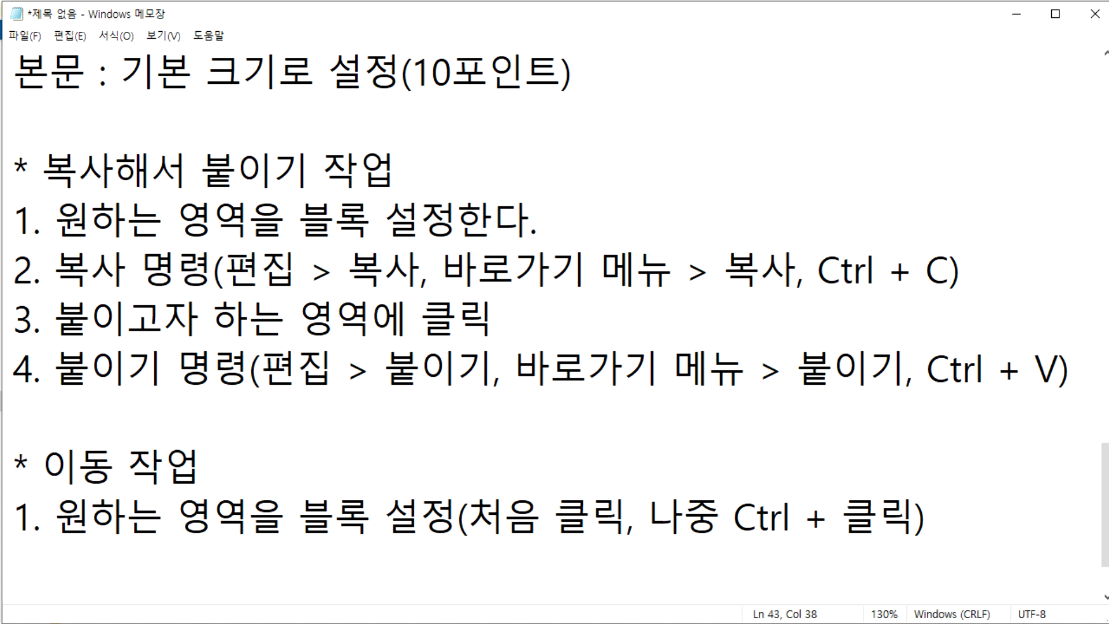
# Add the second line of the moving procedure: "2. 잘라내기(오려두기) Ctrl + X".
pyautogui.press('Return')
pyautogui.write('2. ')
pyautogui.write('잘라내기')
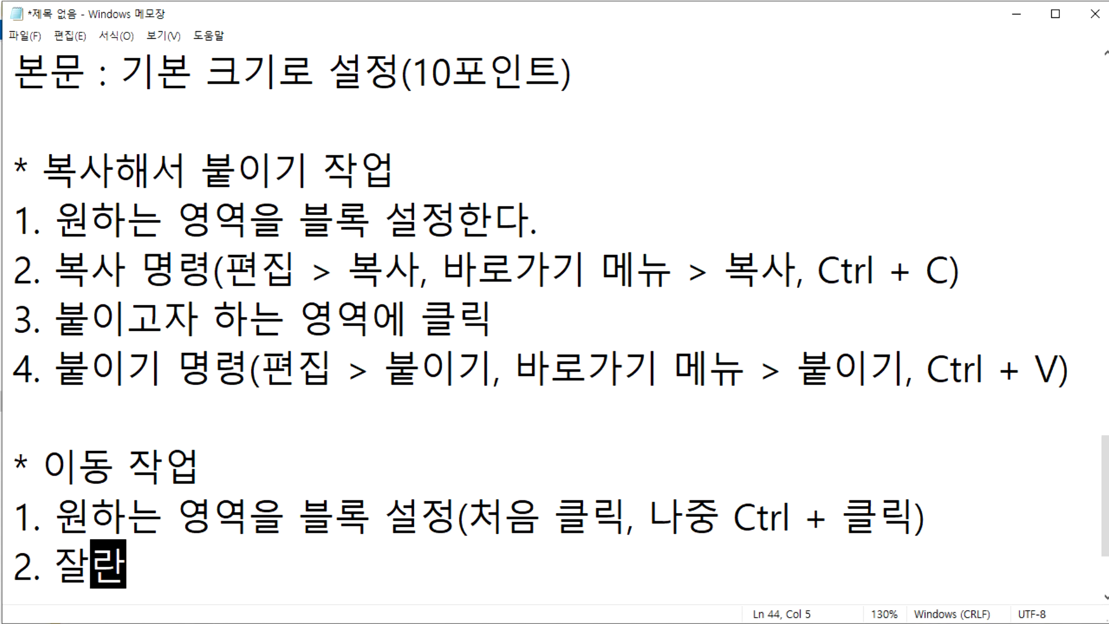
pyautogui.write('(오려')
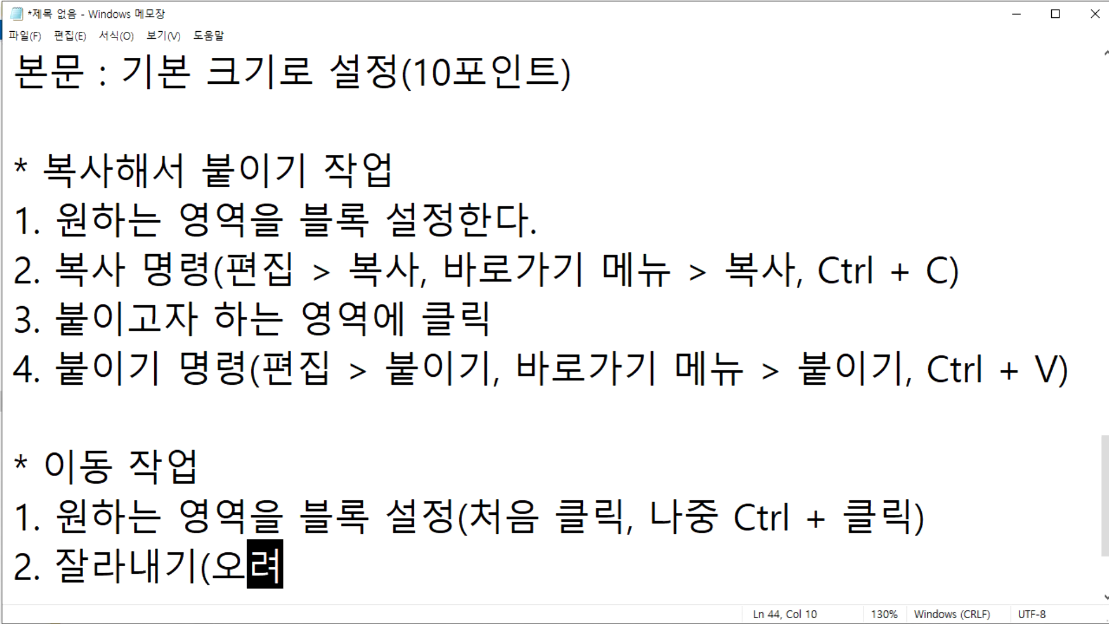
pyautogui.write('두기) C')
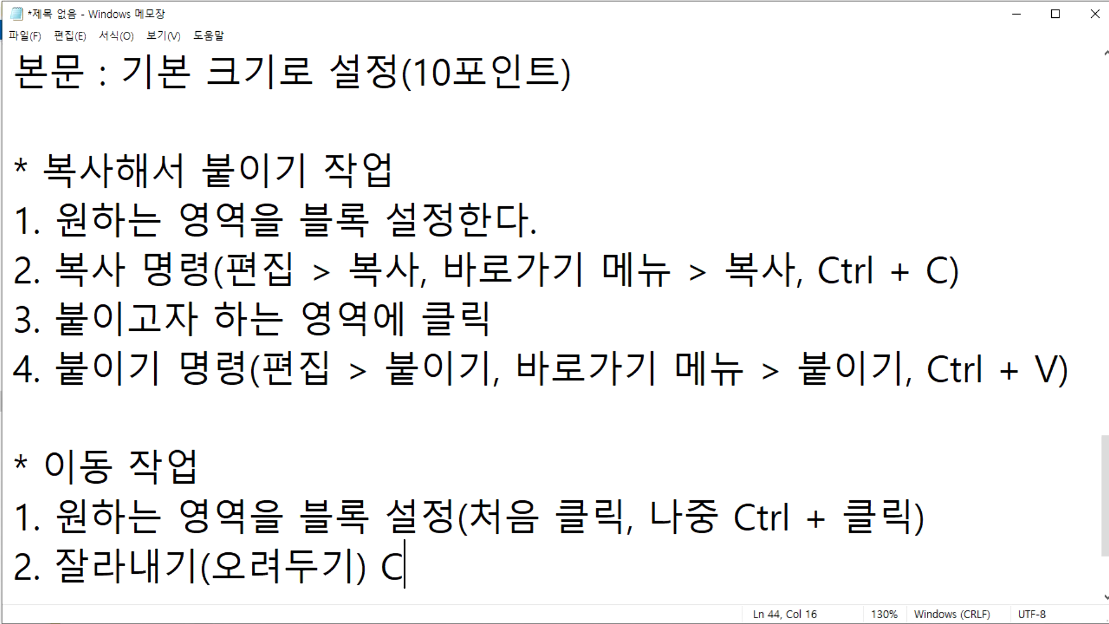
pyautogui.write('trl + X')
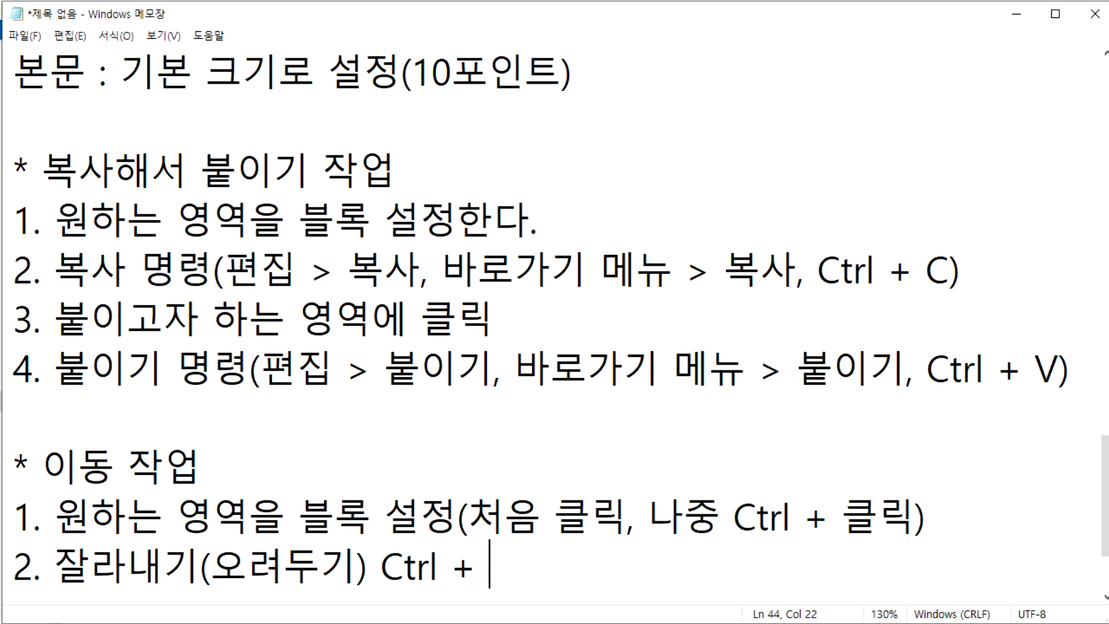
# Add the third line "3. 붙이고자 하는 영역에 클릭" and start a new line.
pyautogui.press('Return')
pyautogui.write('33')
pyautogui.press('BackSpace')
pyautogui.write('. qn')
pyautogui.press('BackSpace')
pyautogui.press('BackSpace')
pyautogui.write('nx')
pyautogui.press('BackSpace')
pyautogui.press('BackSpace')
pyautogui.press('Hangul')
pyautogui.write('붙ㅇ이고자 하는 ㅇ여')
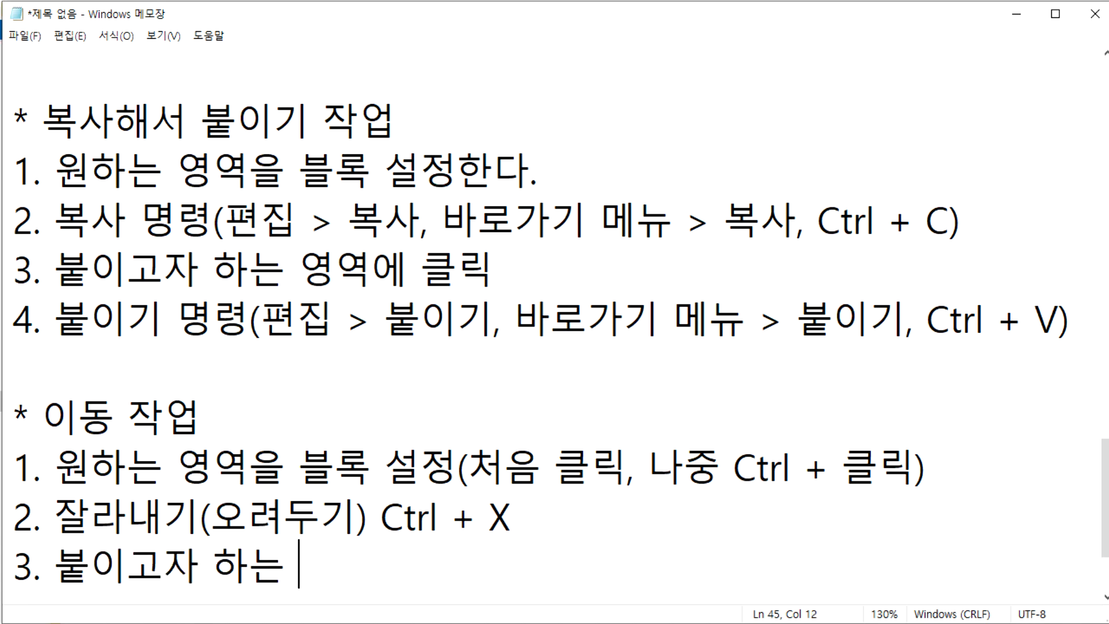
pyautogui.press('BackSpace')
pyautogui.press('BackSpace')
pyautogui.write('영')
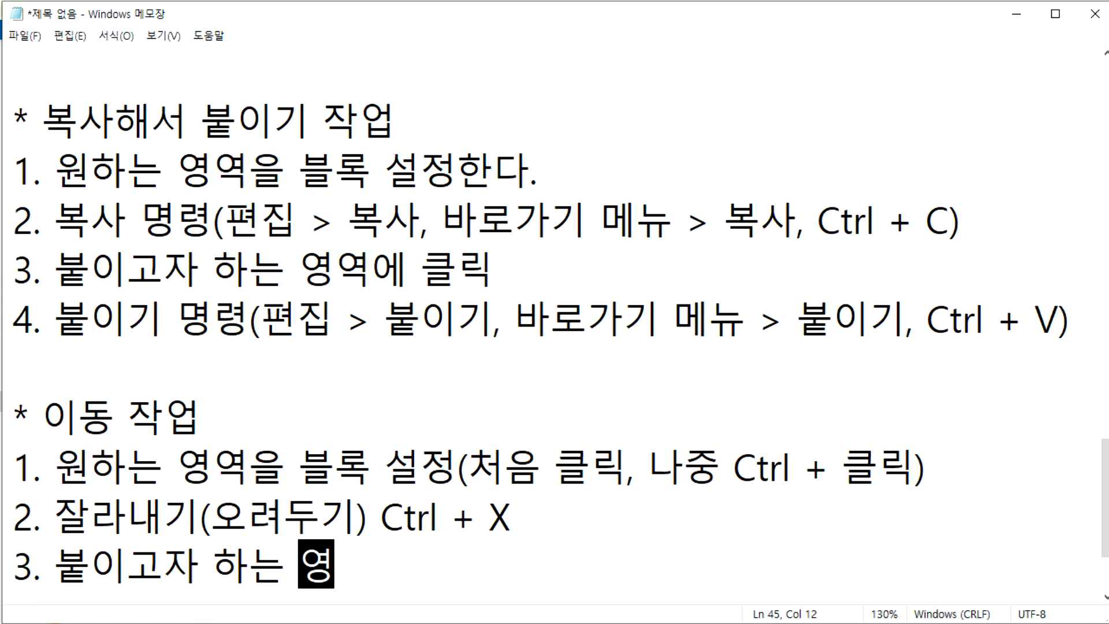
pyautogui.write('역에 클릭')
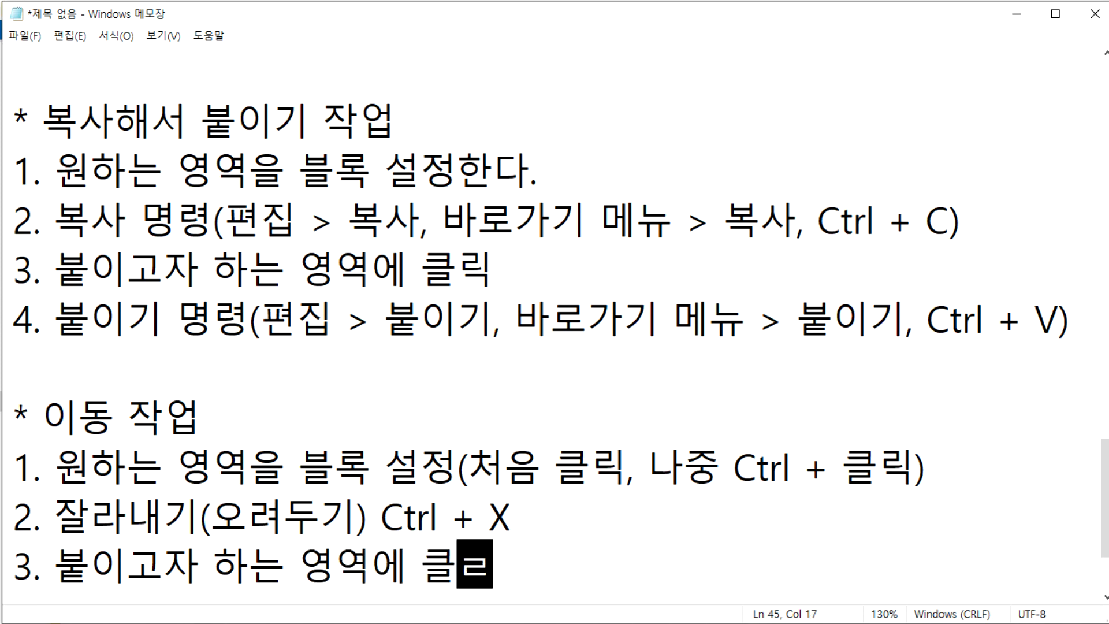
pyautogui.press('Return')
# Switch to File Explorer and reopen the instructor's folder on drive 강사자료실 (D:), starting from 내 PC.
pyautogui.hotkey('alt', 'Tab')
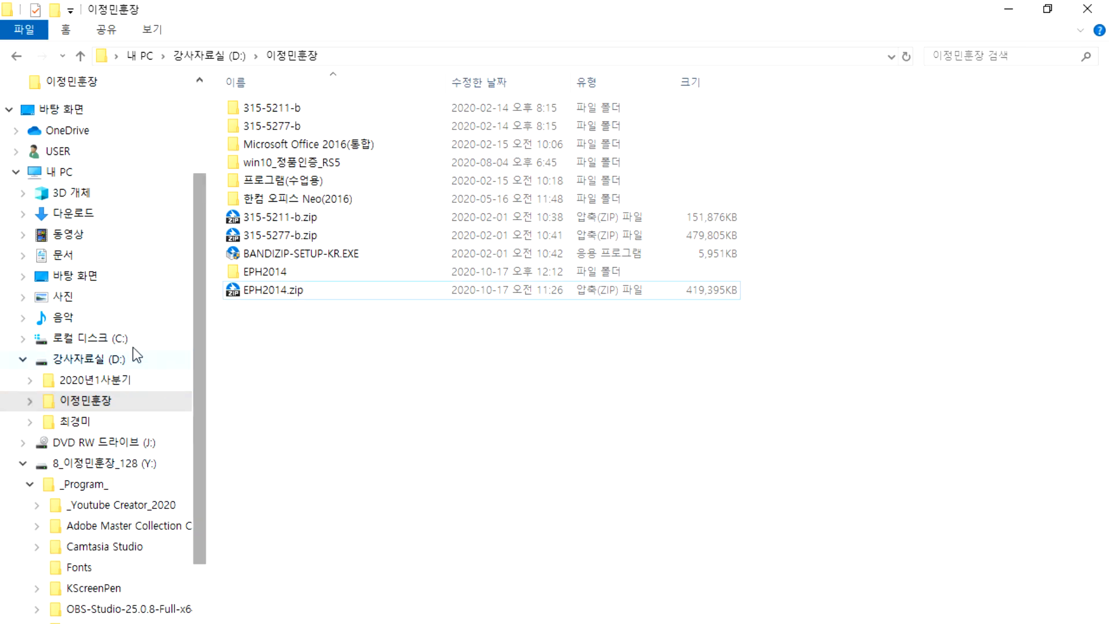
pyautogui.click(55, 173)
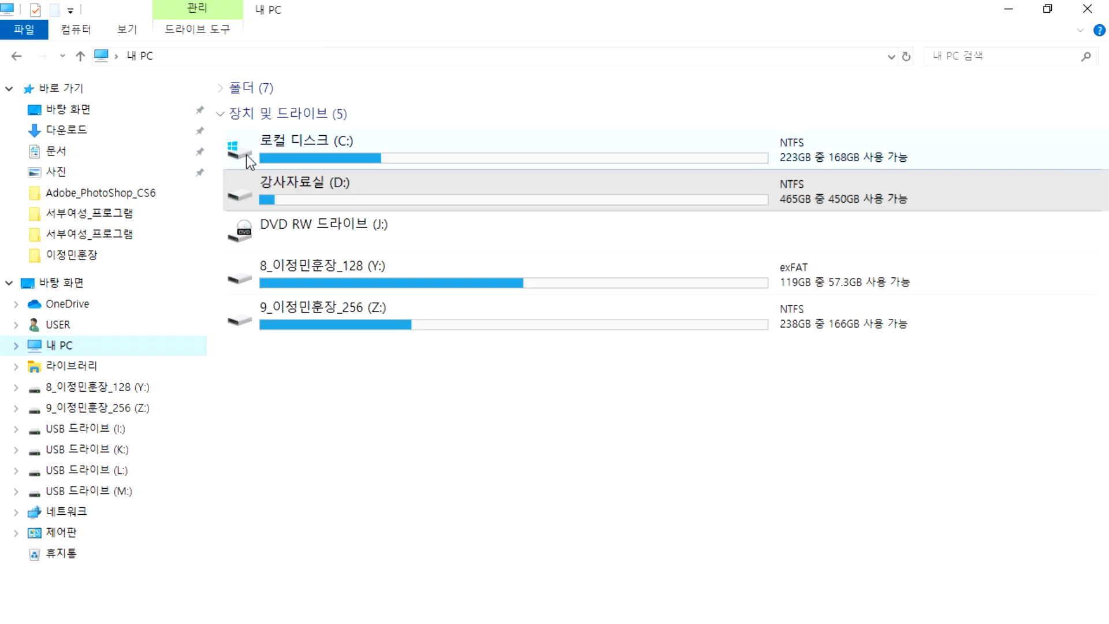
pyautogui.doubleClick(319, 188)
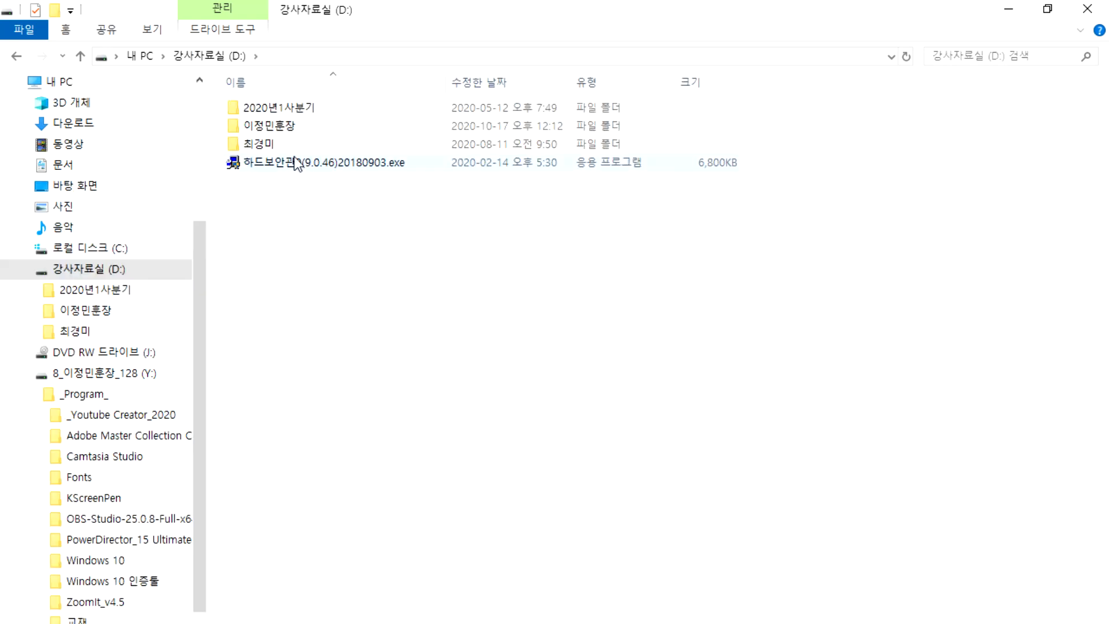
pyautogui.doubleClick(286, 126)
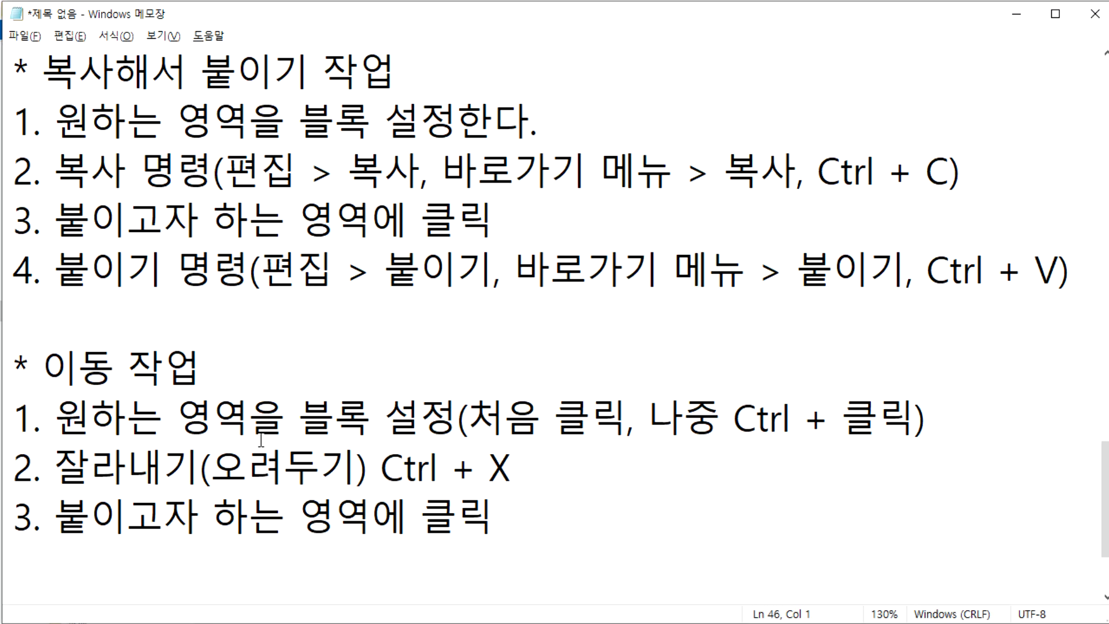
# Back in the Notepad notes, add the fourth line "4. 붙이기 명령 Ctrl + V" followed by a blank line.
pyautogui.write('4, 부ㅠ')
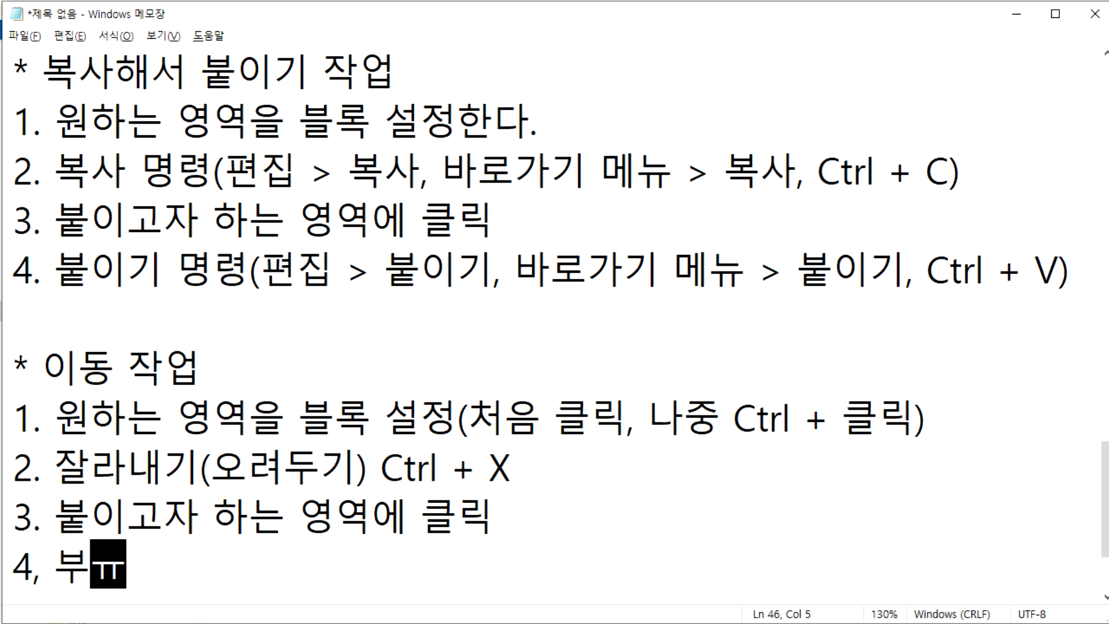
pyautogui.write('붙이기 명령')
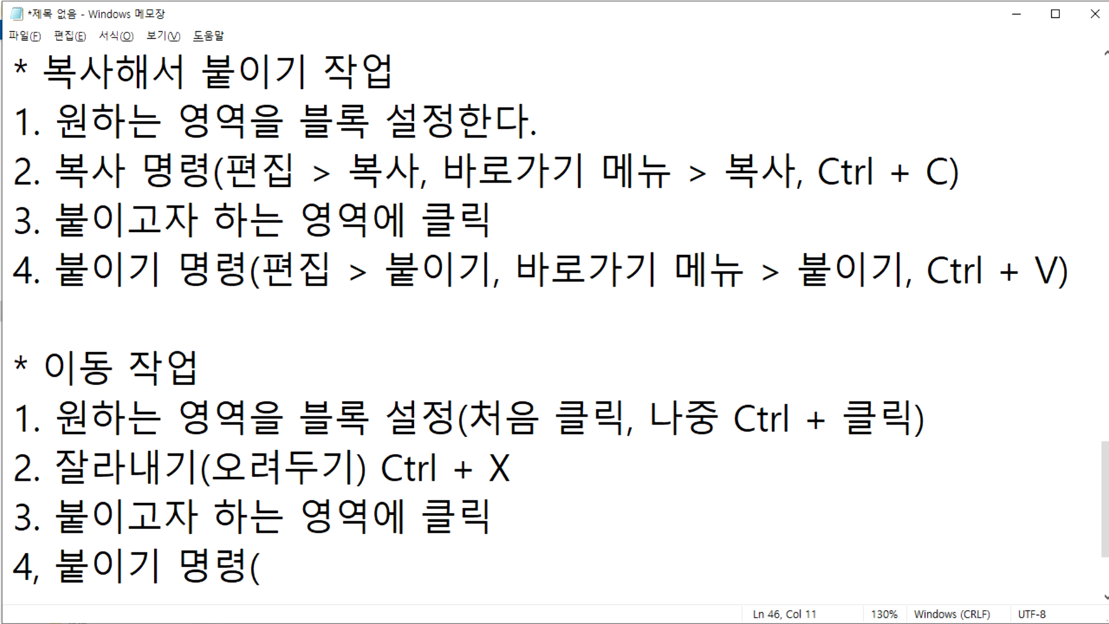
pyautogui.write(' Ct')
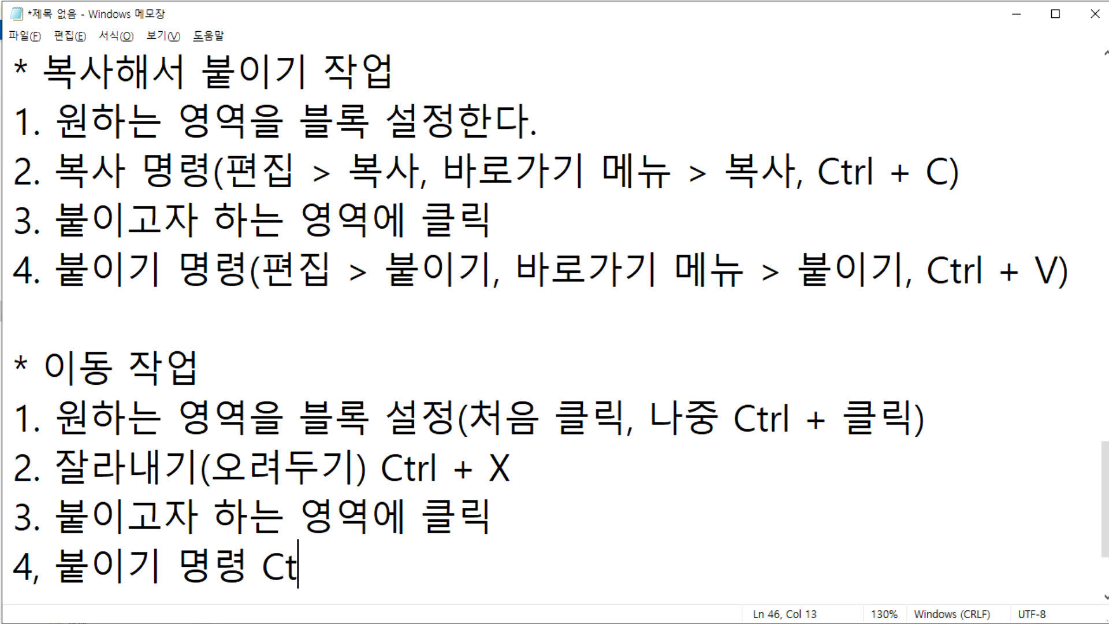
pyautogui.write('rl + V')
pyautogui.press('Home')
pyautogui.press('Right')
pyautogui.press('Right')
pyautogui.press('End')
pyautogui.press('Return')
pyautogui.press('Return')
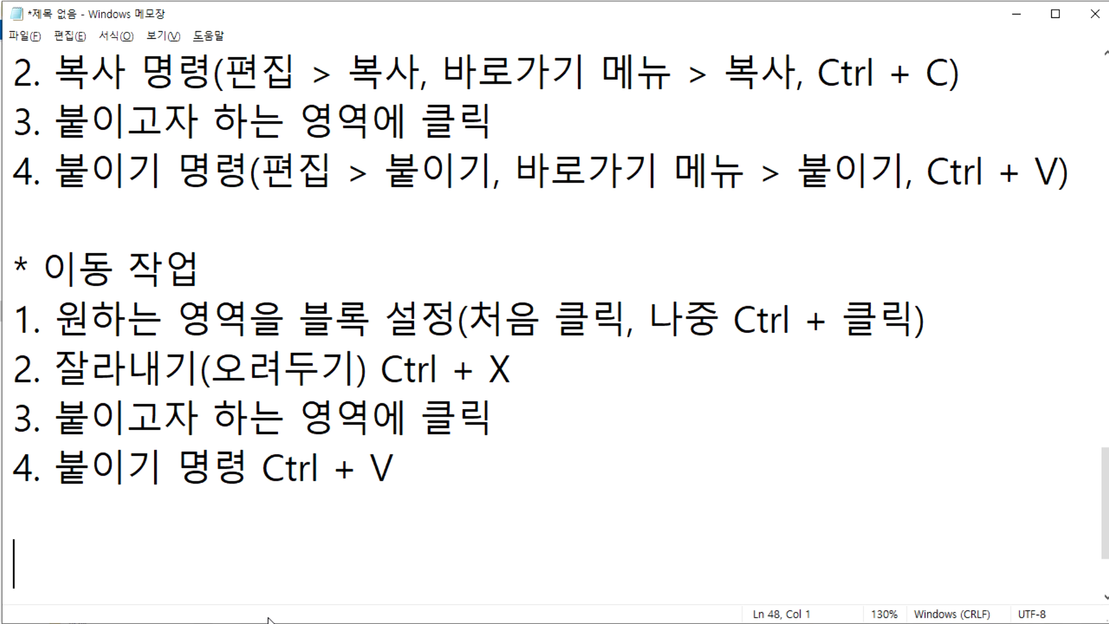
# Switch to the Chrome browser and close the 길벗 book download page, returning to the course page.
pyautogui.click(504, 622)
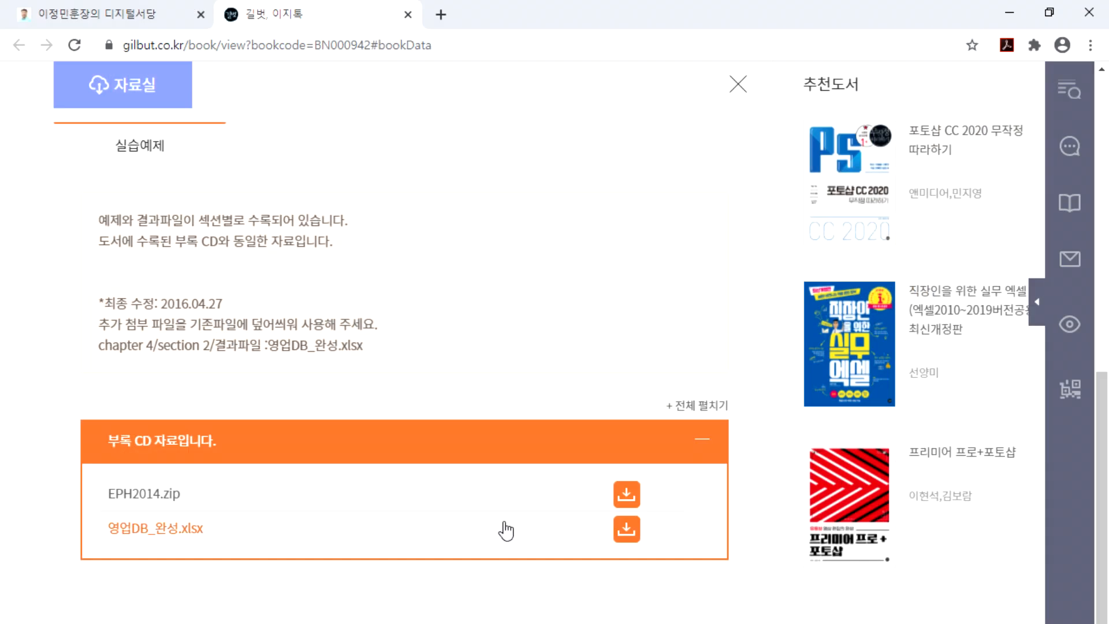
pyautogui.click(408, 15)
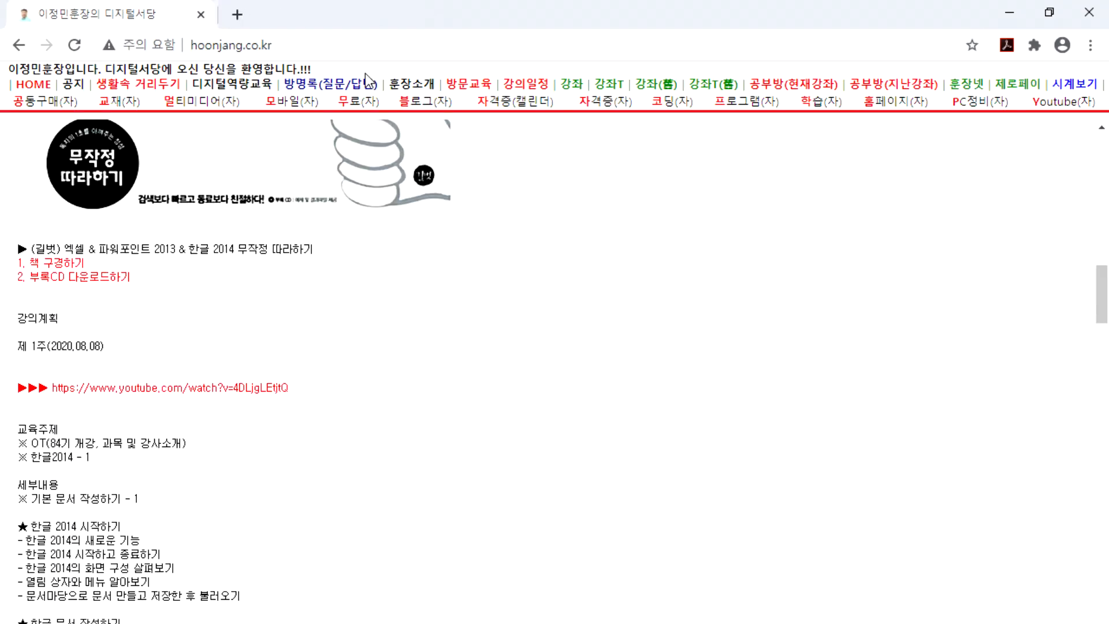
# Go through the site's home page to the 공부방(현재강좌) board and open the 2020-3사분기 [서부여성발전센터] 쉽게 배우는 엑셀&한글 post.
pyautogui.click(46, 91)
pyautogui.scroll(-4, 647, 289)
pyautogui.scroll(-5, 722, 231)
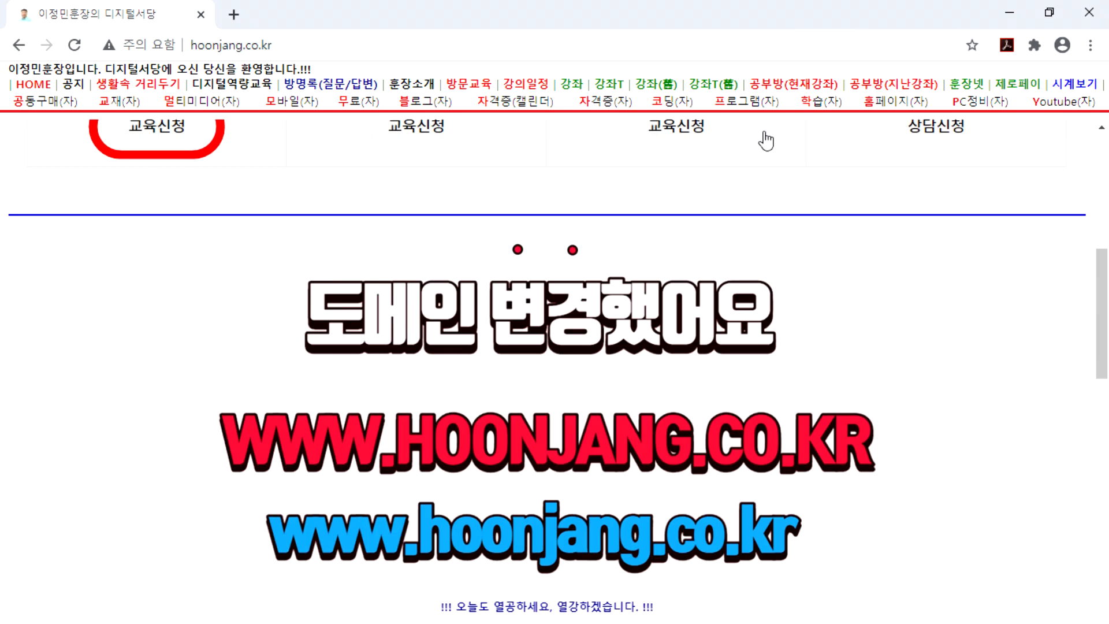
pyautogui.click(768, 87)
pyautogui.scroll(-6, 579, 379)
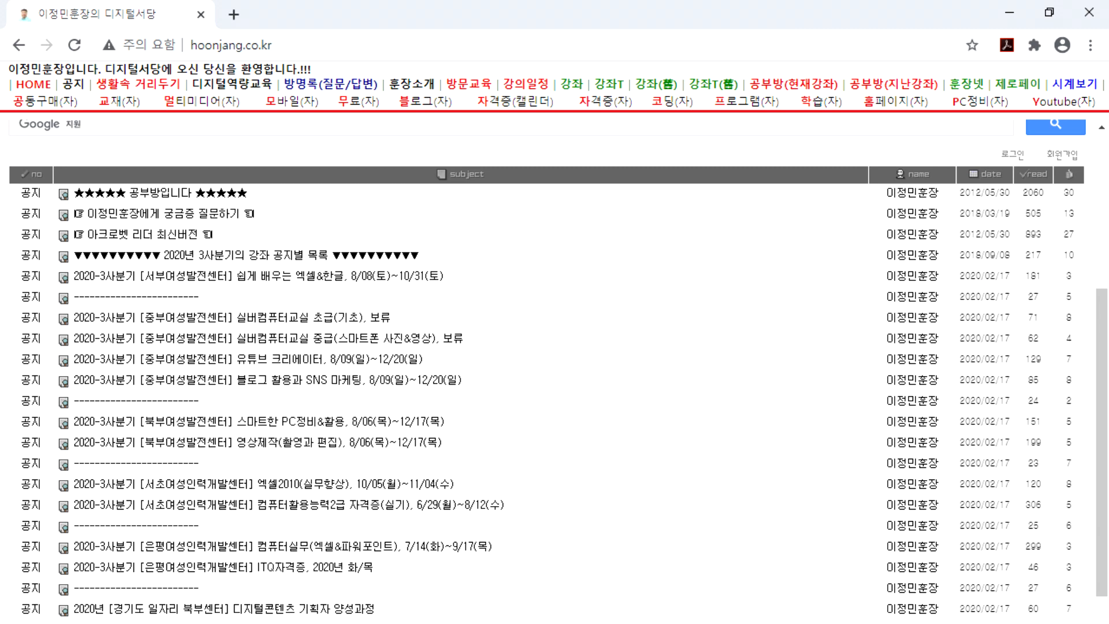
pyautogui.click(300, 281)
pyautogui.scroll(-15, 332, 404)
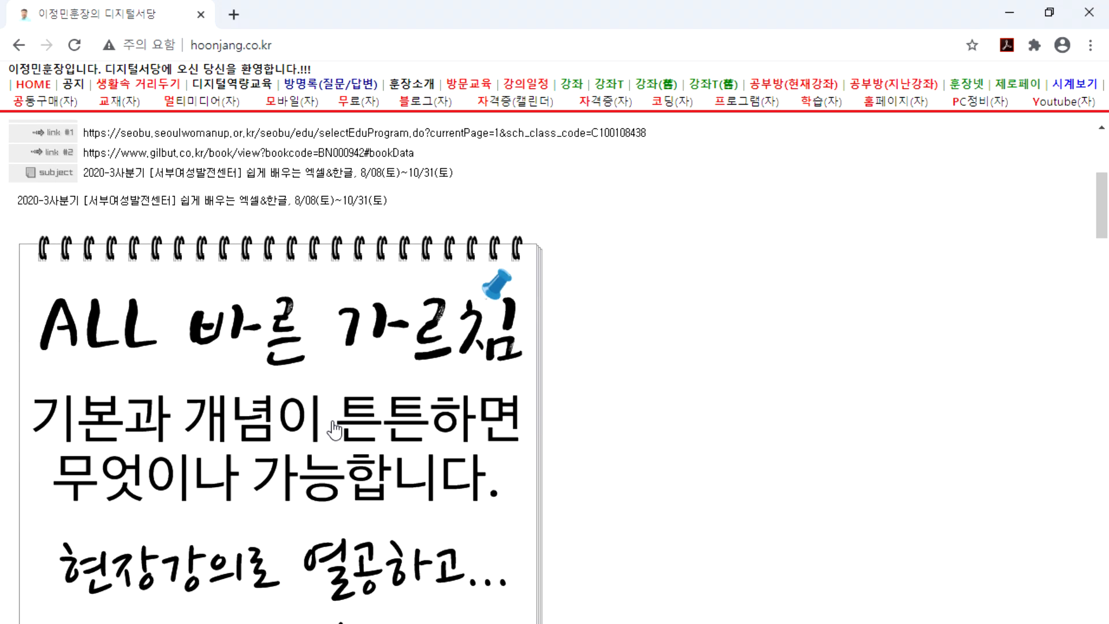
pyautogui.scroll(-3, 145, 376)
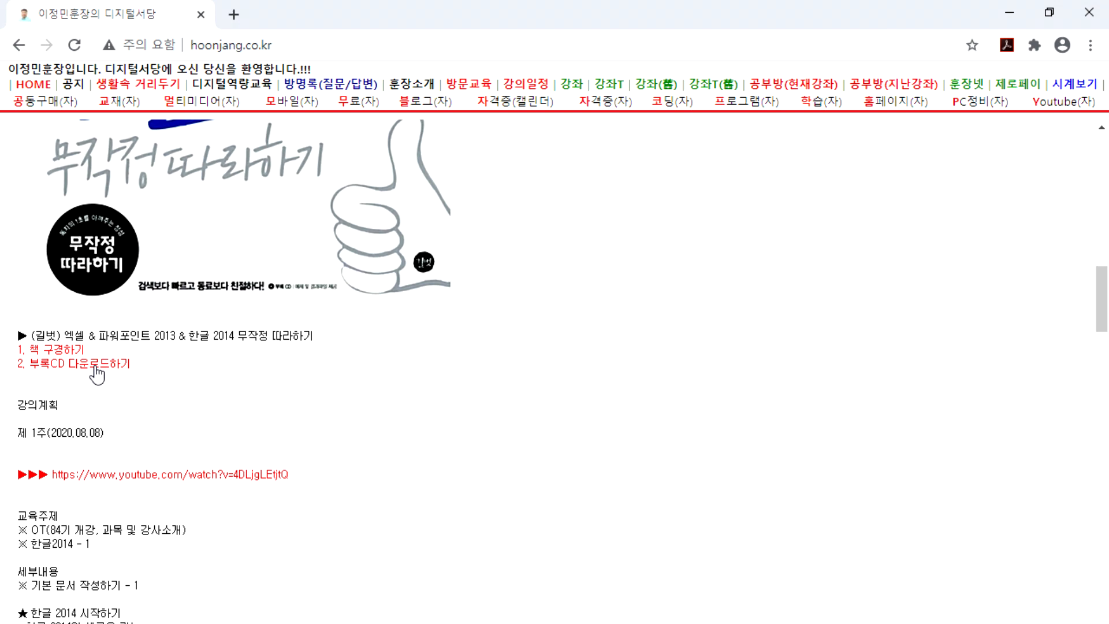
# Follow the 부록CD 다운로드하기 link to the 길벗 book page and expand the 부록 CD 자료입니다 entry in its 자료실.
pyautogui.click(95, 367)
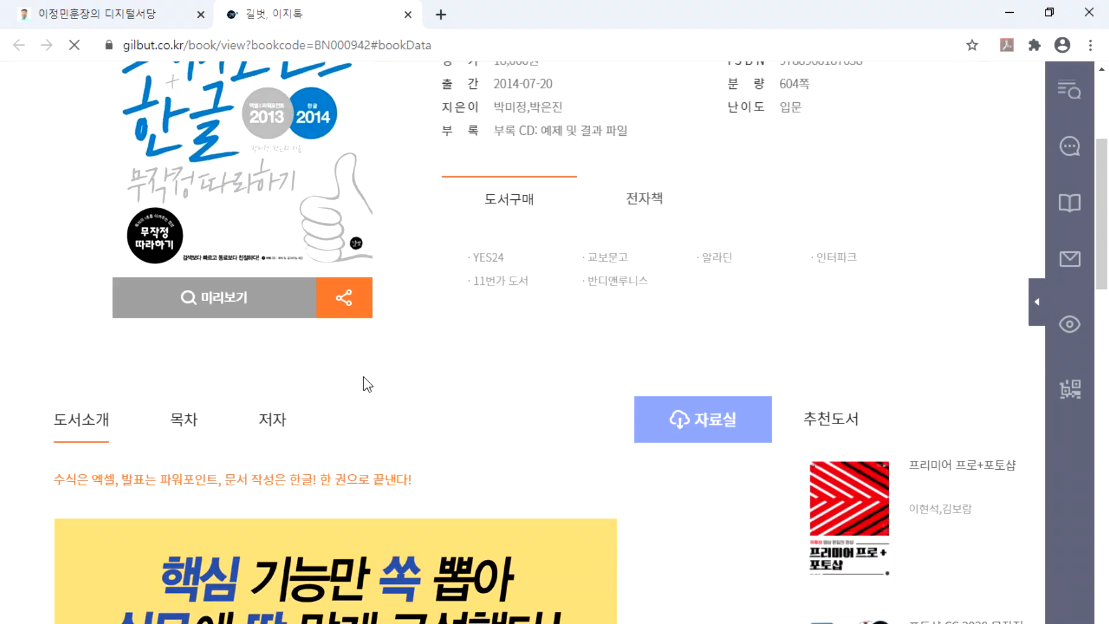
pyautogui.click(717, 419)
pyautogui.scroll(-1, 376, 398)
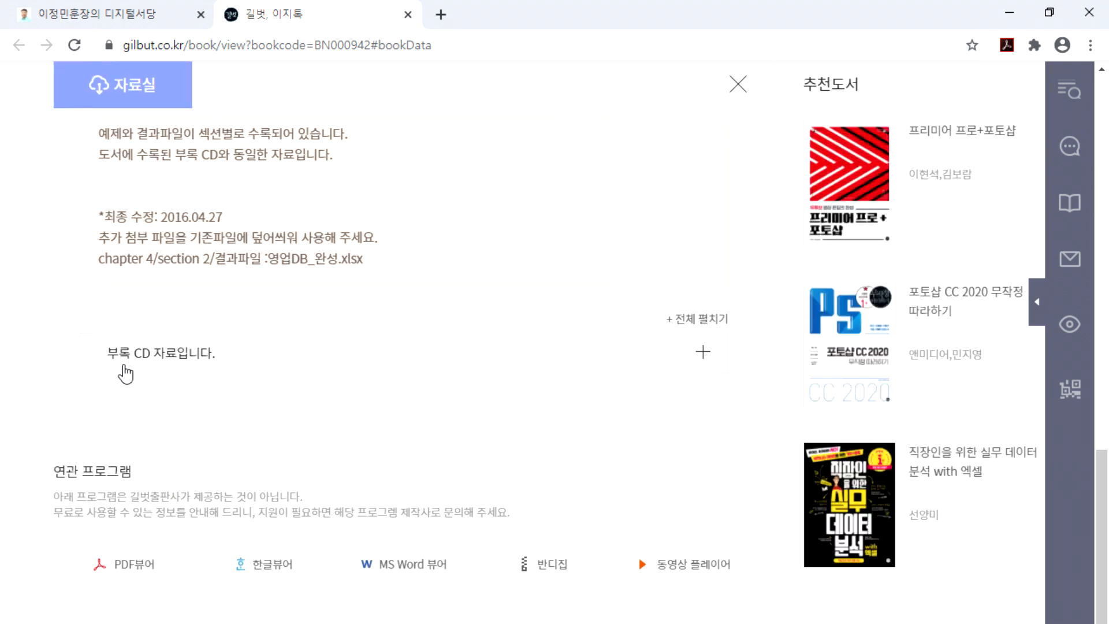
pyautogui.click(136, 366)
pyautogui.click(136, 365)
pyautogui.click(136, 366)
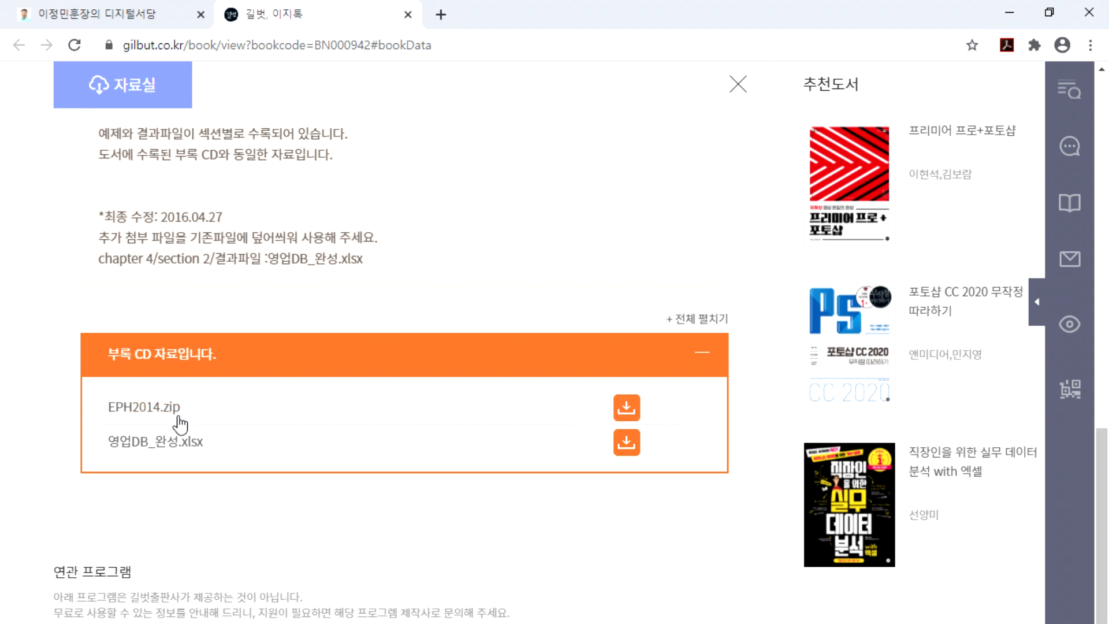
# Download EPH2014.zip from the 부록 CD files and switch to the 다운로드 folder in File Explorer.
pyautogui.moveTo(109, 412); pyautogui.dragTo(636, 398)
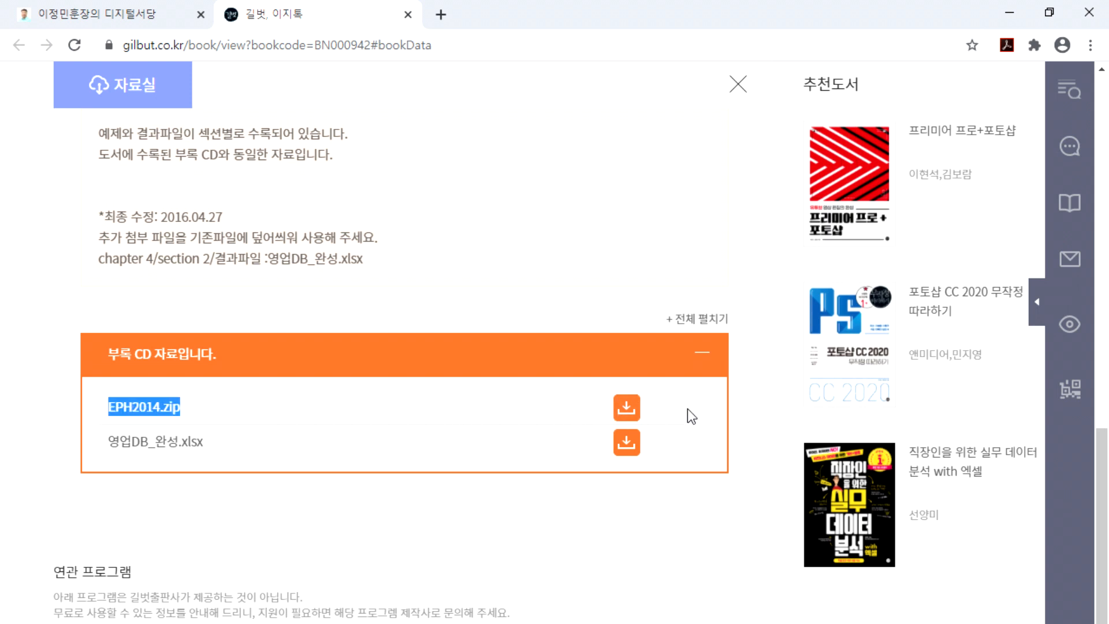
pyautogui.click(191, 497)
pyautogui.click(155, 414)
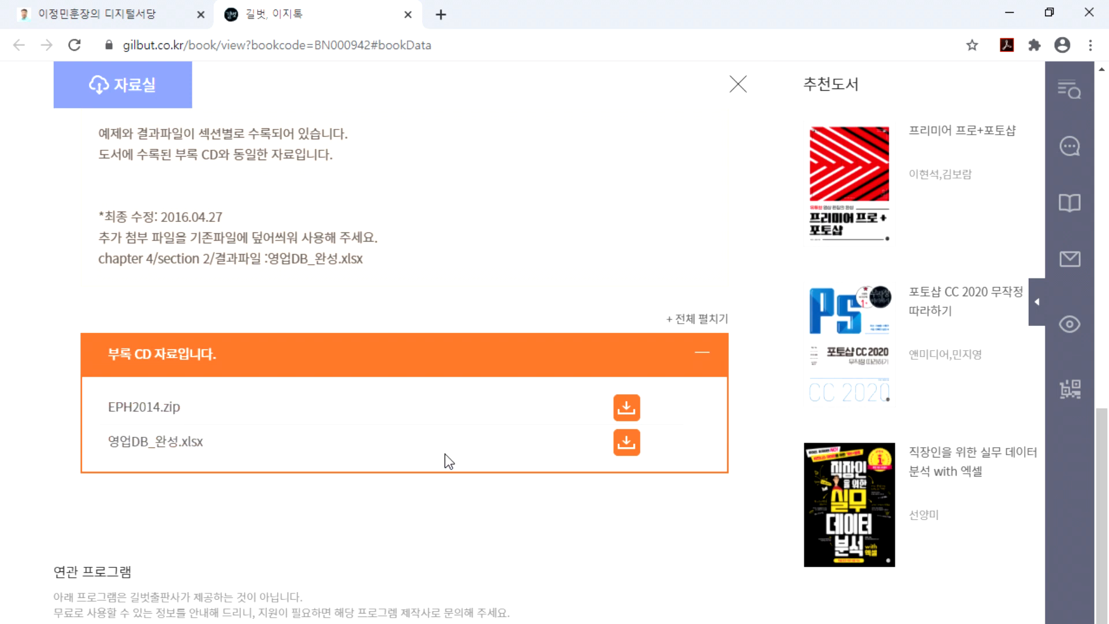
pyautogui.scroll(-3, 444, 453)
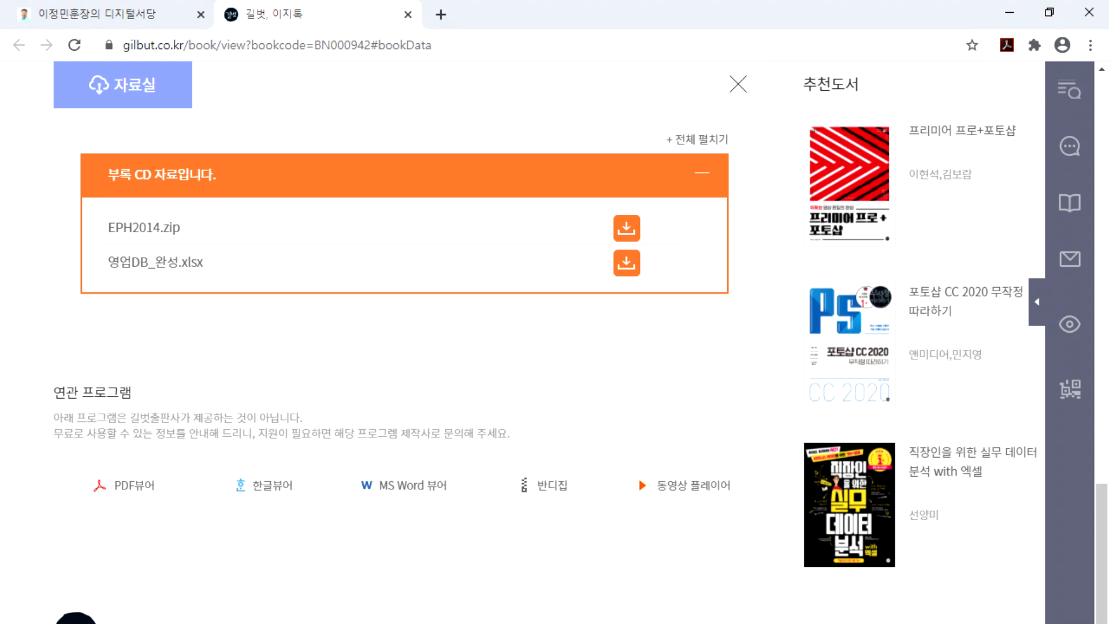
pyautogui.click(453, 554)
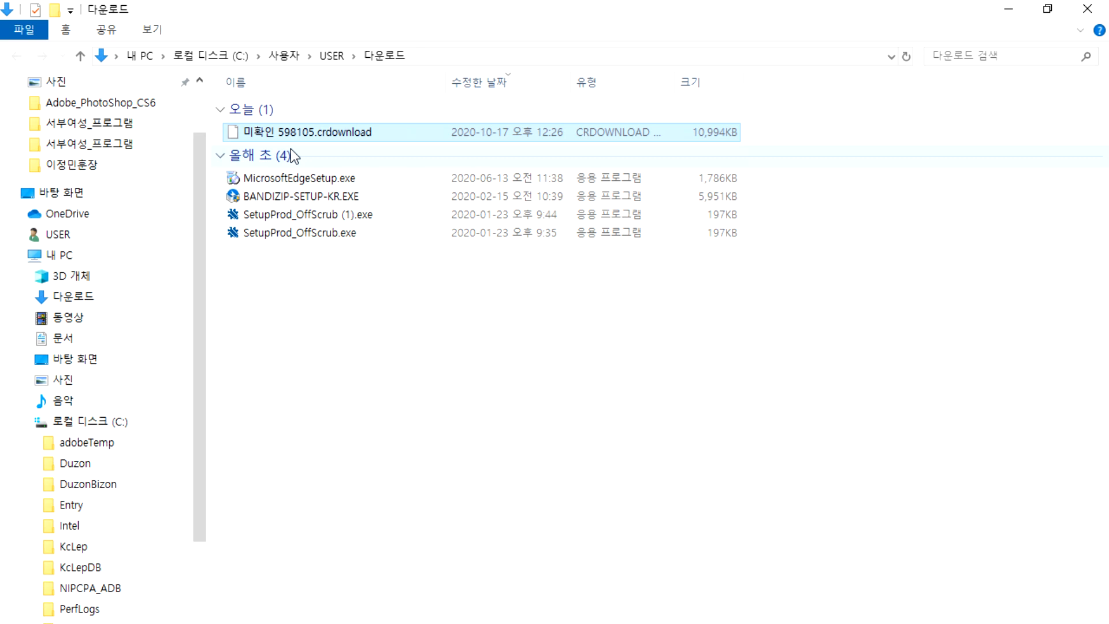
# Examine the commands offered for the unfinished download and for EPH2014.zip, including the archive's content preview.
pyautogui.rightClick(314, 138)
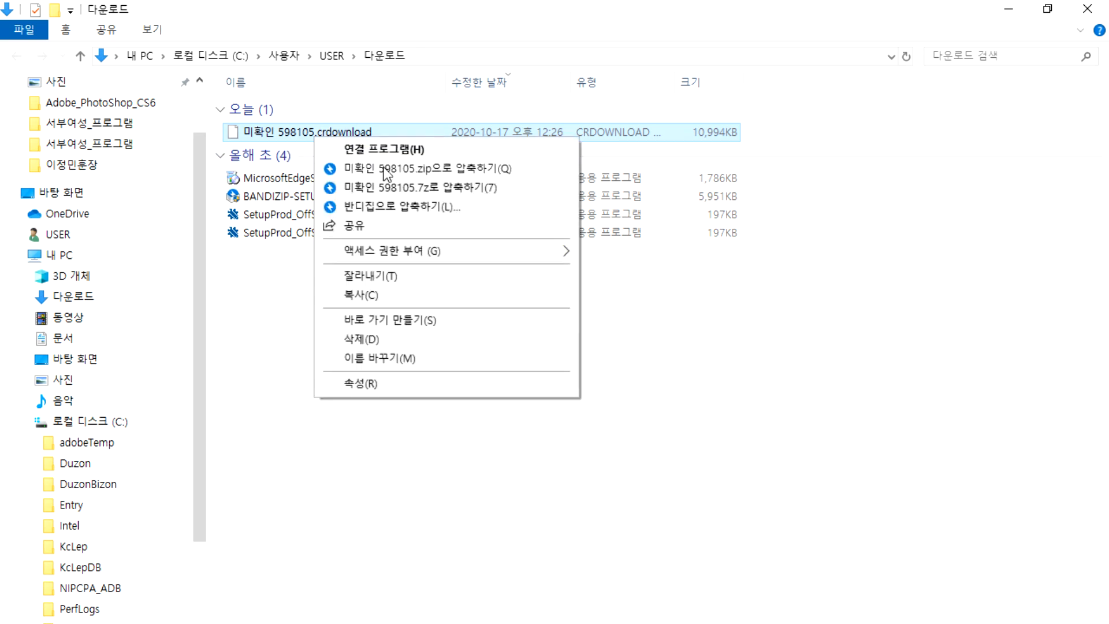
pyautogui.click(285, 334)
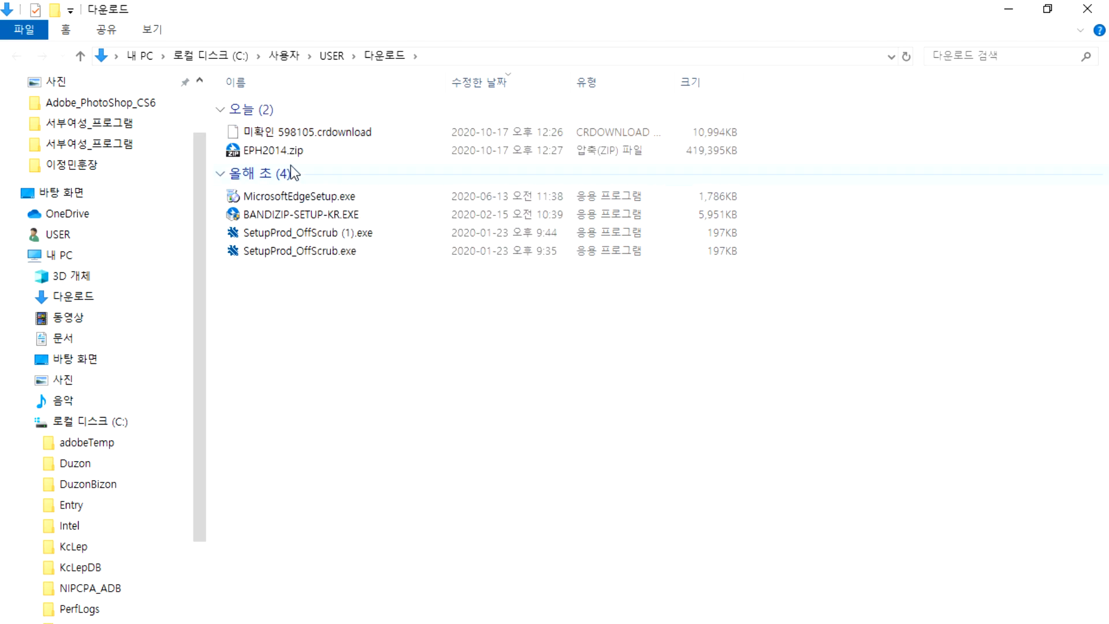
pyautogui.click(287, 149)
pyautogui.rightClick(282, 145)
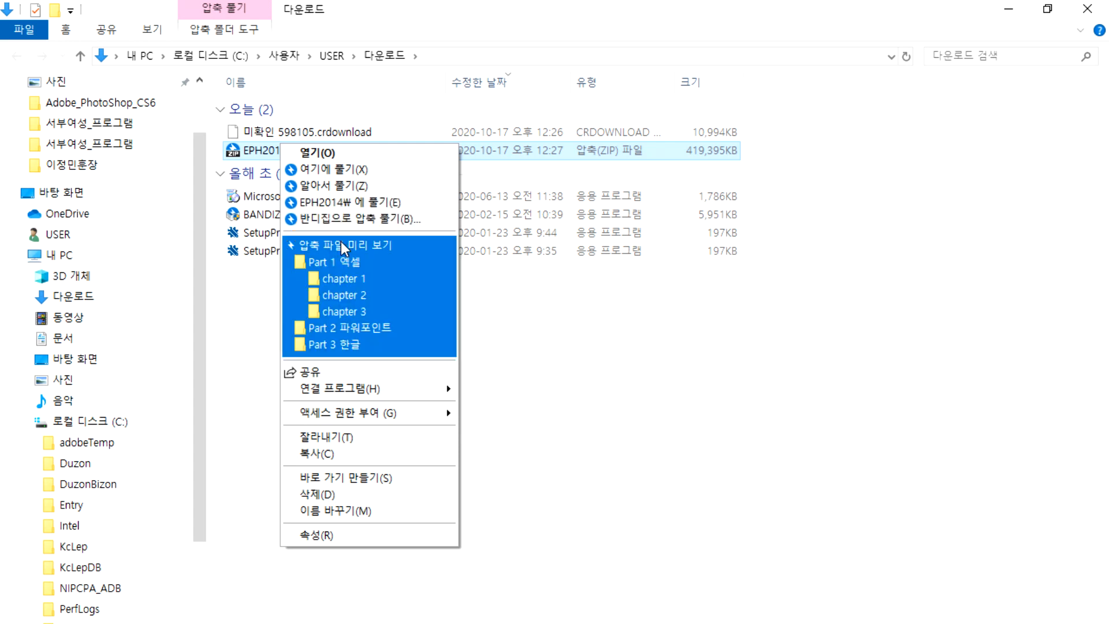
pyautogui.click(559, 311)
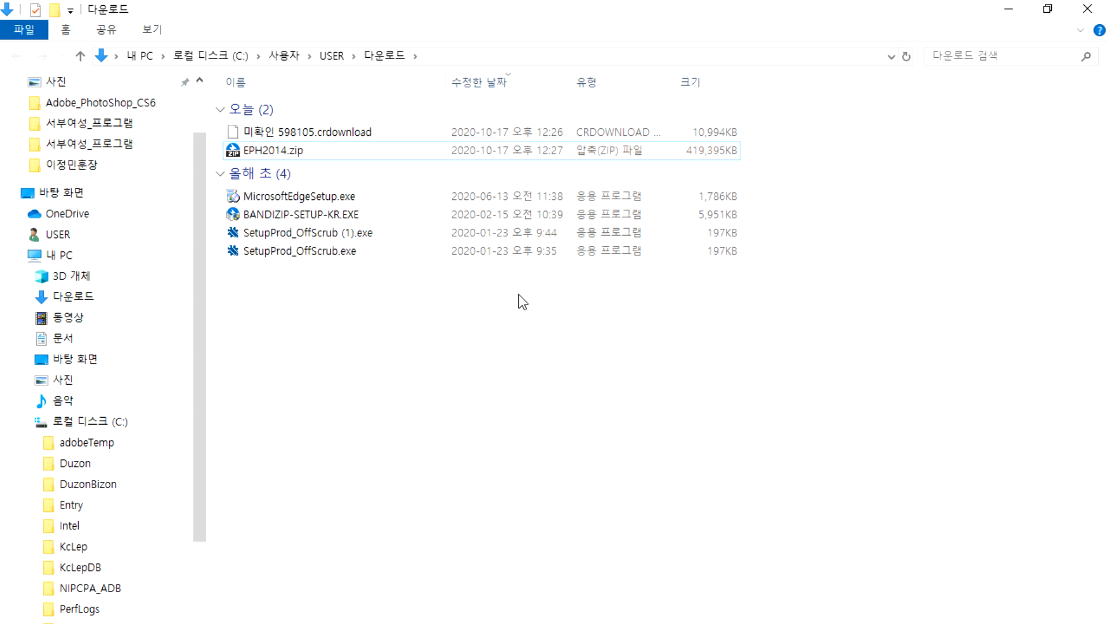
# Extract EPH2014.zip into its own EPH2014 folder with Bandizip and dismiss the completion window.
pyautogui.rightClick(290, 155)
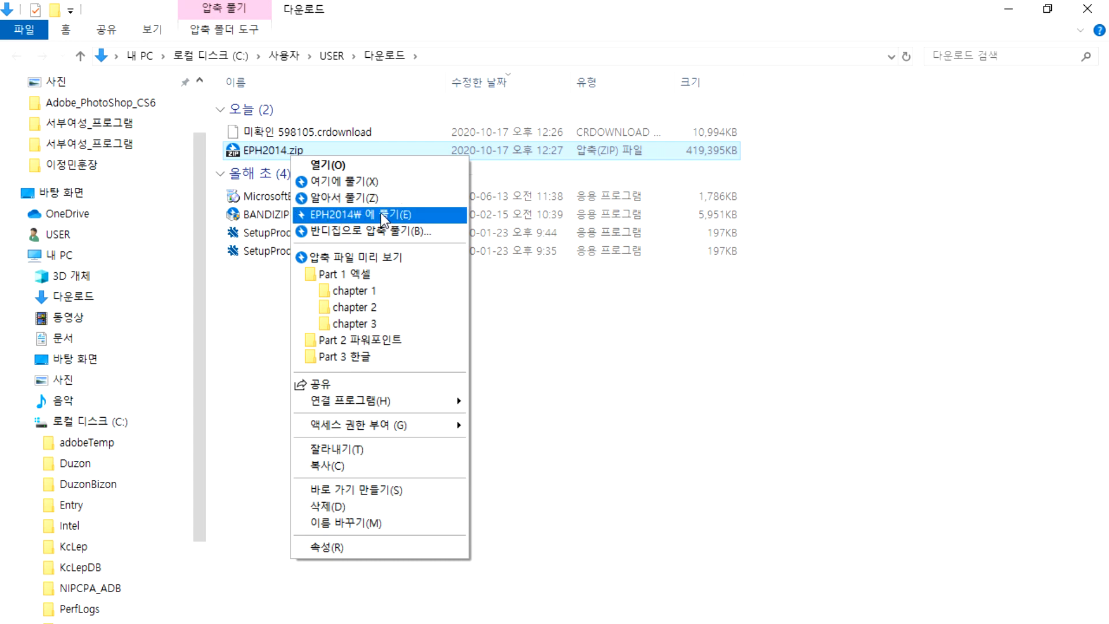
pyautogui.click(341, 218)
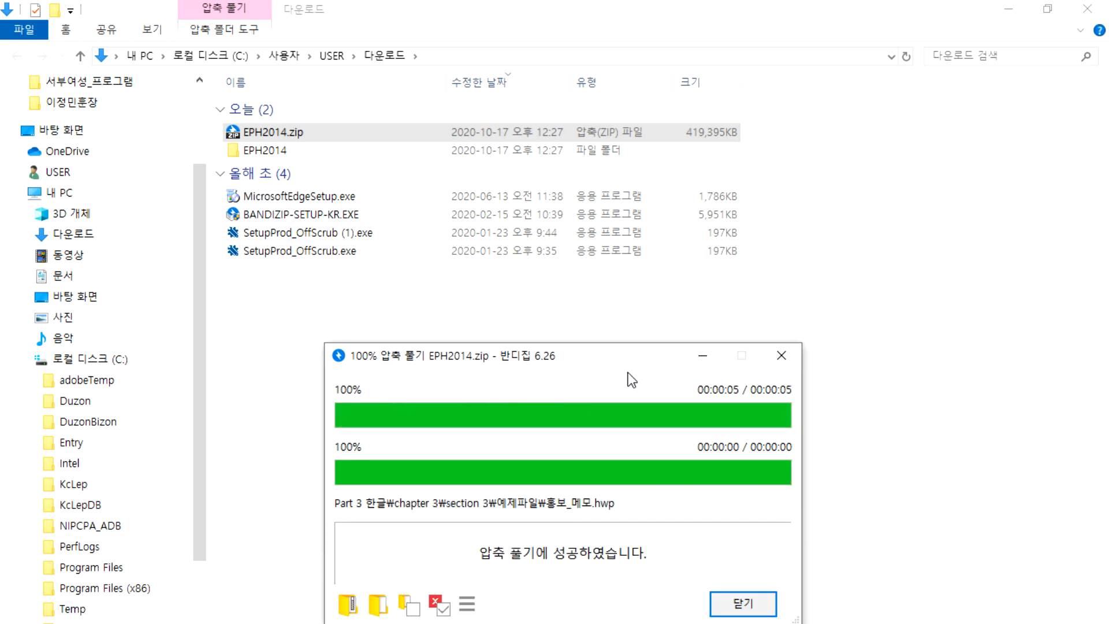
pyautogui.click(736, 604)
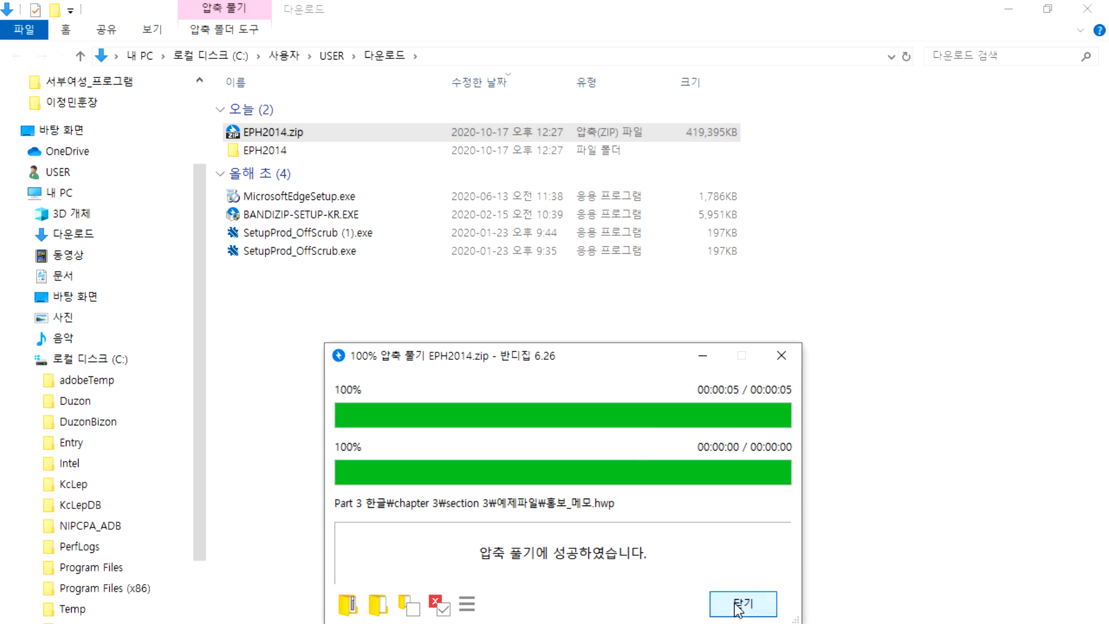
# Open the extracted EPH2014 folder, close the separate EPH2014.zip window, and shrink the folder window over 다운로드.
pyautogui.doubleClick(261, 153)
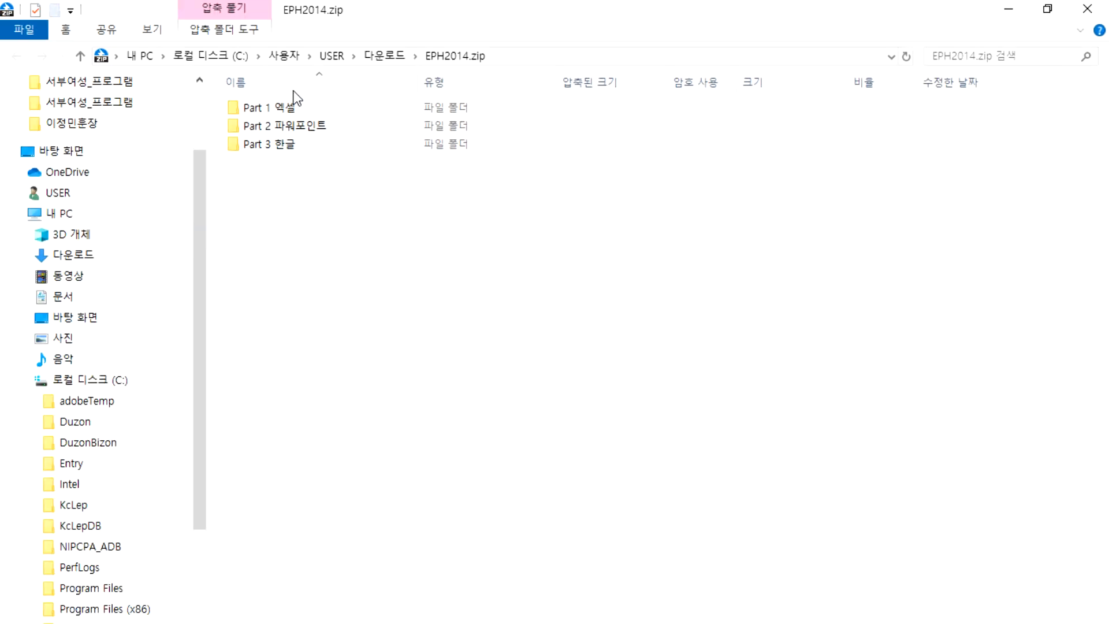
pyautogui.moveTo(323, 15); pyautogui.dragTo(382, 210)
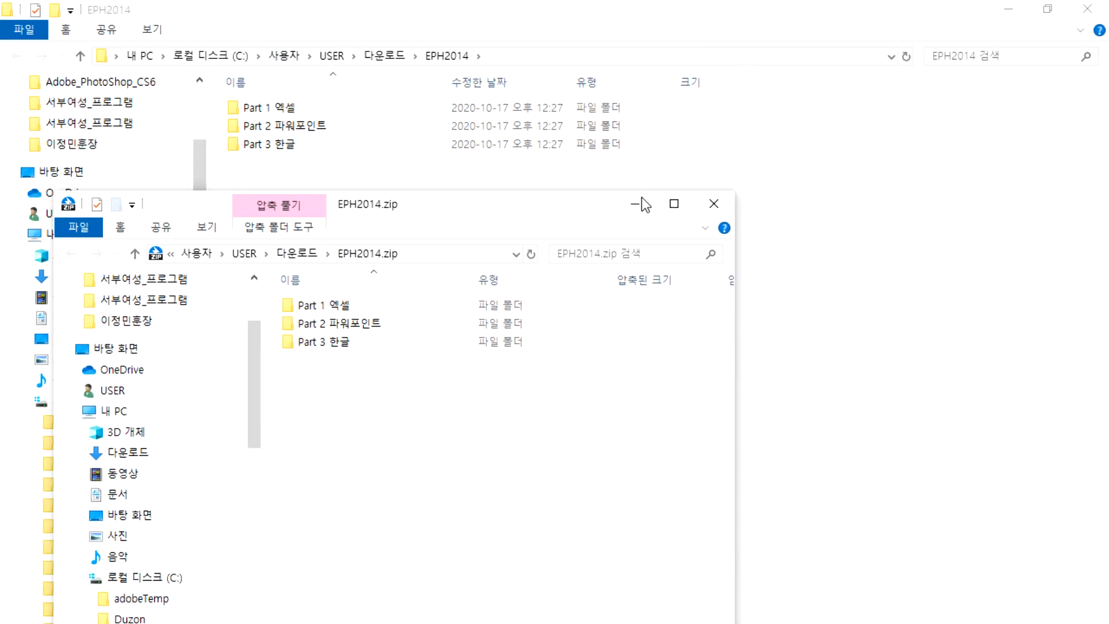
pyautogui.click(708, 211)
pyautogui.click(1047, 8)
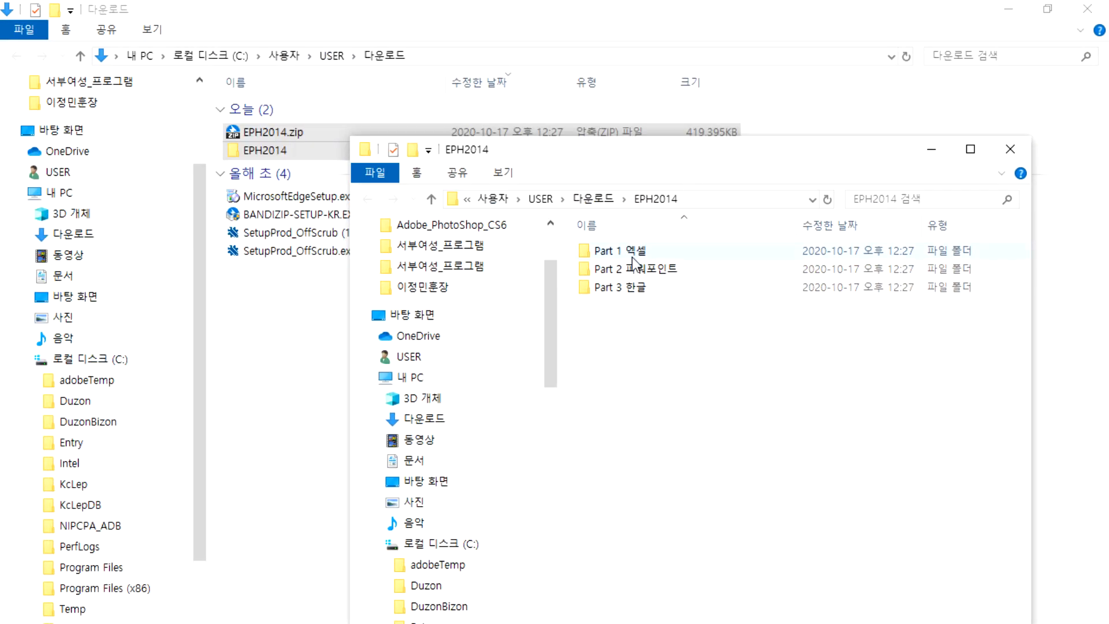
pyautogui.click(274, 267)
pyautogui.hotkey('alt', 'Tab')
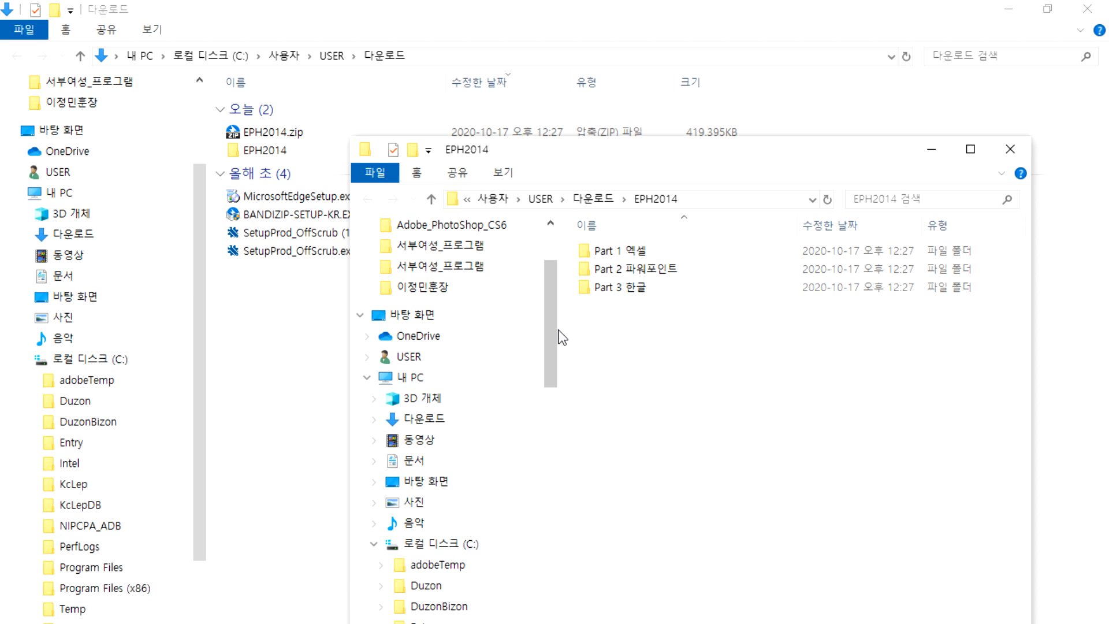
# Show the 다운로드 folder in the smaller window and compare the EPH2014.zip archive with the EPH2014 folder.
pyautogui.moveTo(552, 306); pyautogui.dragTo(552, 275)
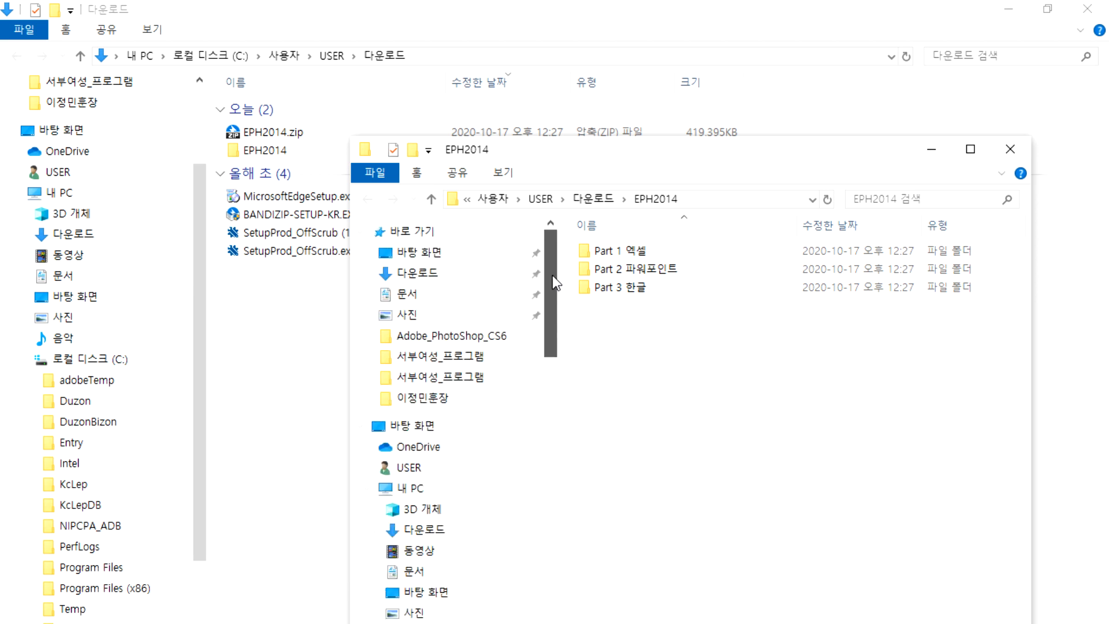
pyautogui.click(417, 274)
pyautogui.click(630, 282)
pyautogui.click(727, 290)
pyautogui.click(642, 290)
pyautogui.click(727, 297)
pyautogui.click(657, 303)
pyautogui.click(719, 300)
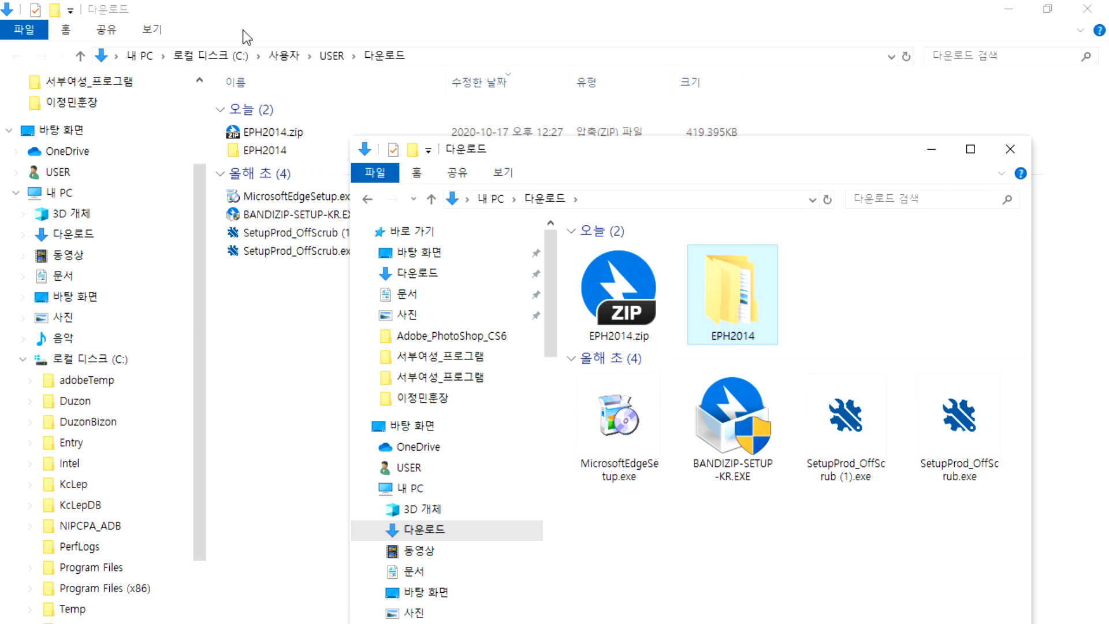
pyautogui.click(643, 293)
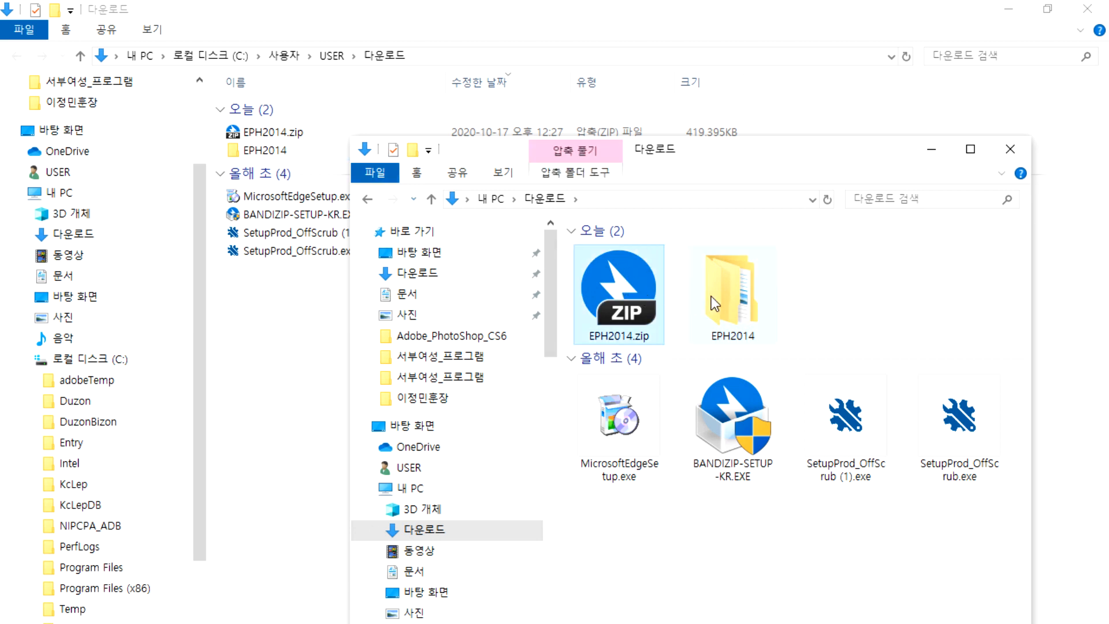
pyautogui.keyDown('ctrl'); pyautogui.click(714, 301); pyautogui.keyUp('ctrl')
# Look inside the EPH2014 folder at the Part 1 엑셀 subfolder, and close the smaller window.
pyautogui.doubleClick(730, 289)
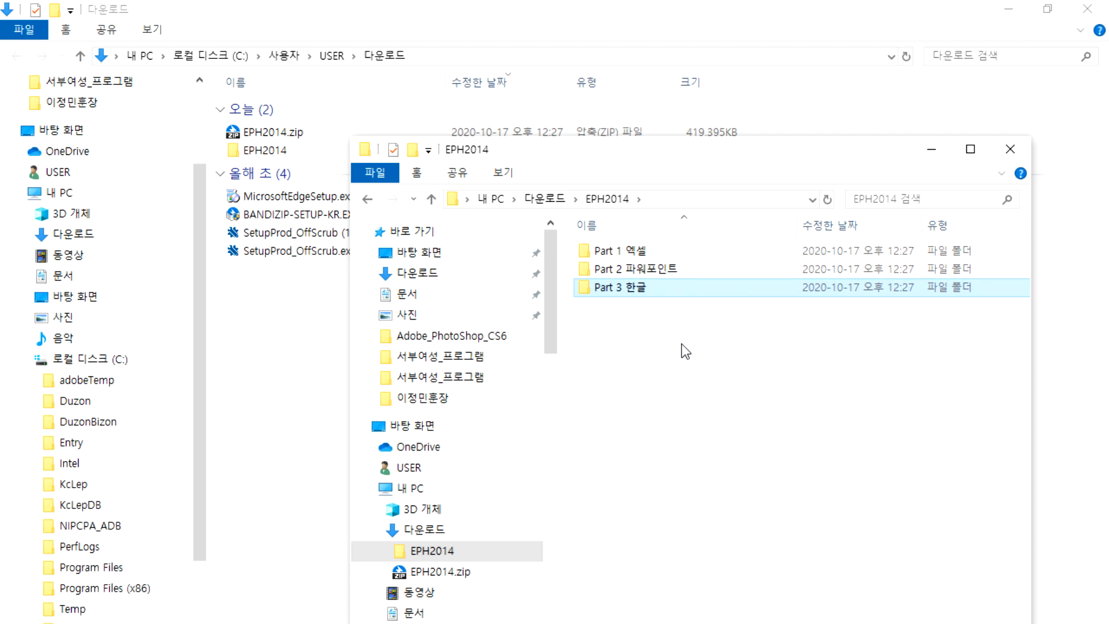
pyautogui.click(617, 254)
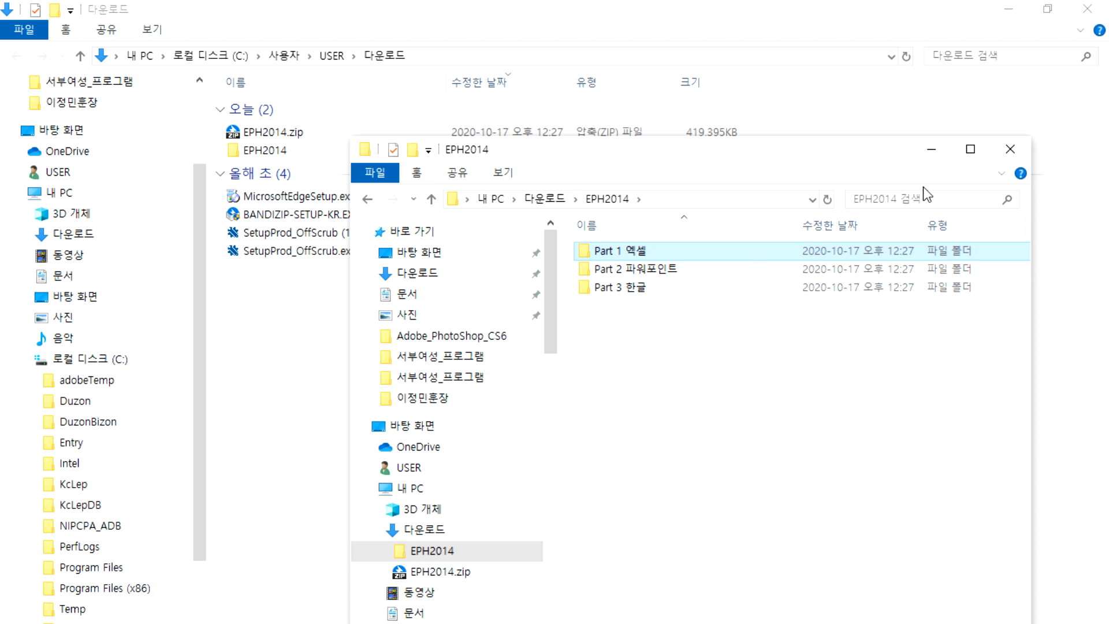
pyautogui.click(1010, 151)
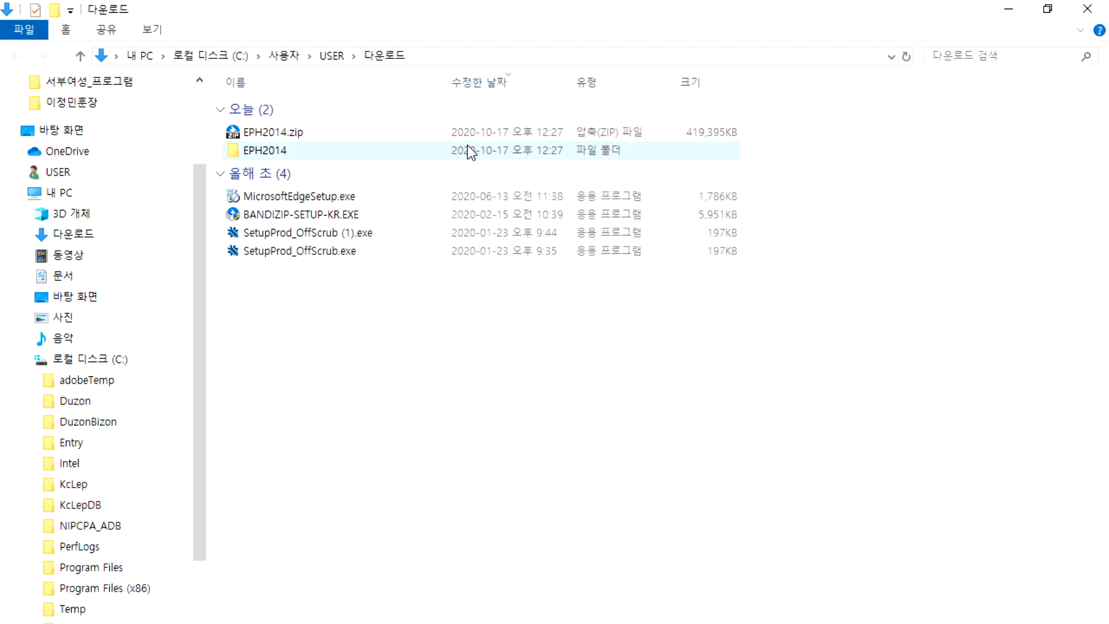
# Reopen the unpacked EPH2014 folder from 다운로드 to review its three Part subfolders, and close its window.
pyautogui.rightClick(292, 151)
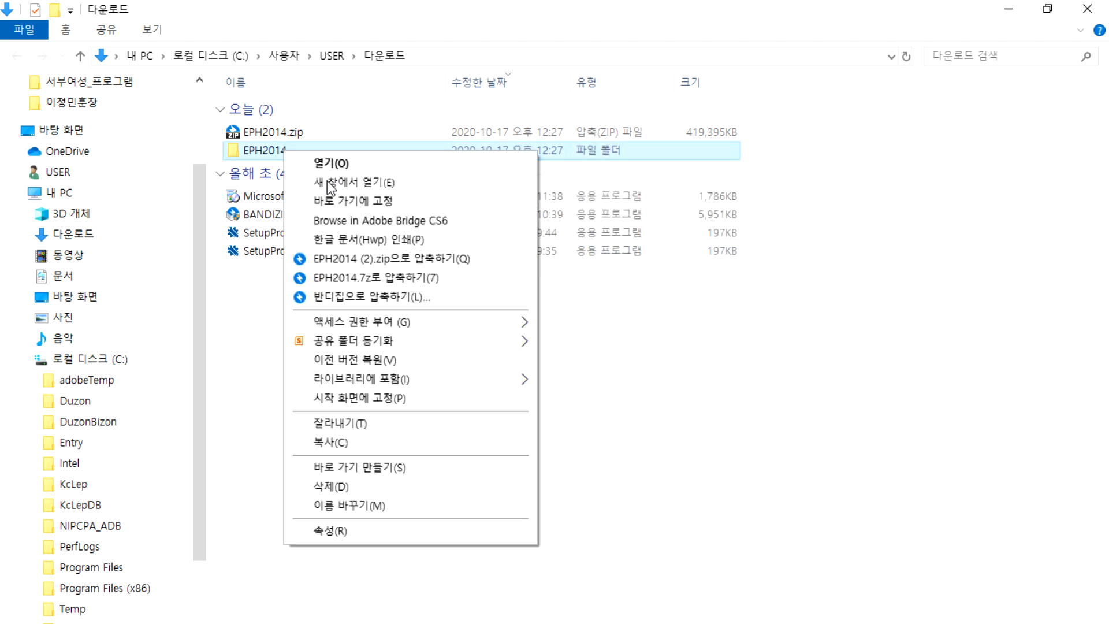
pyautogui.click(242, 289)
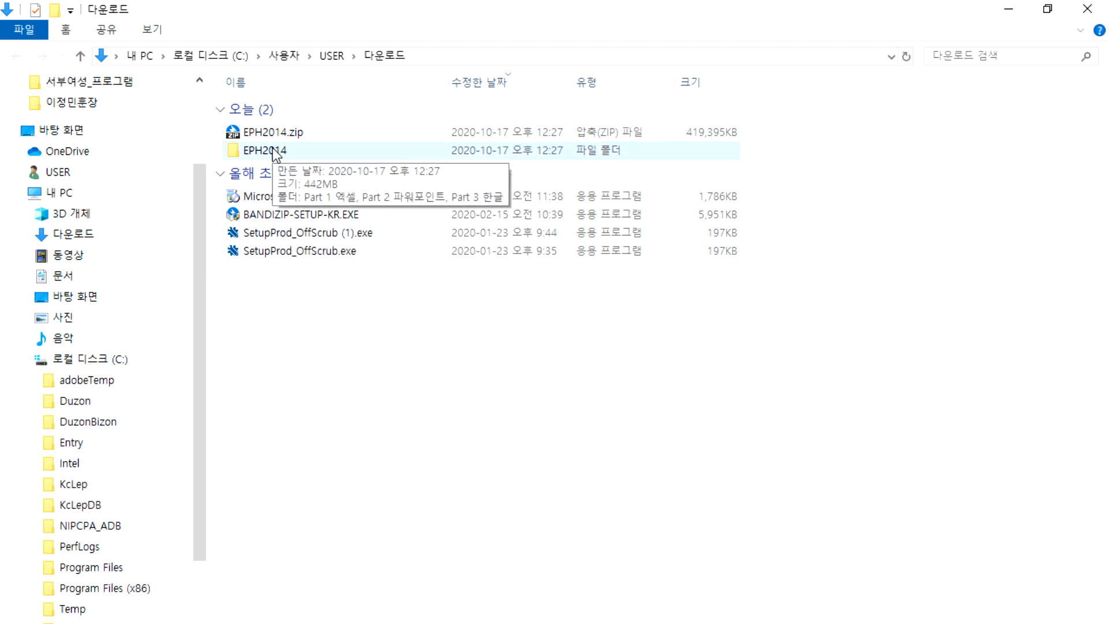
pyautogui.doubleClick(271, 151)
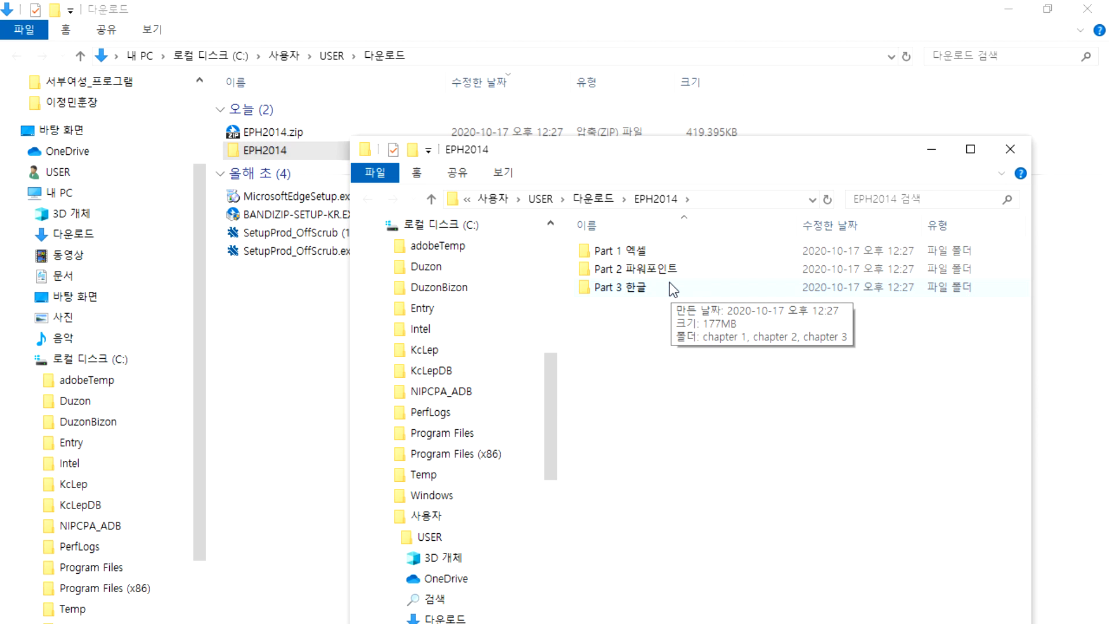
pyautogui.hotkey('alt', 'F4')
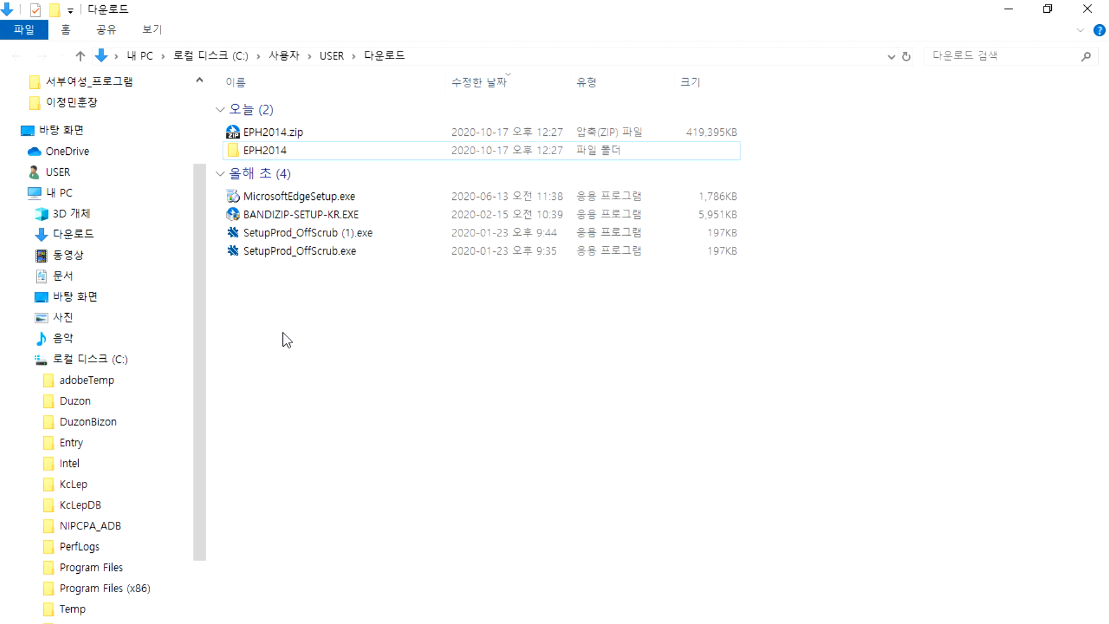
pyautogui.press('Return')
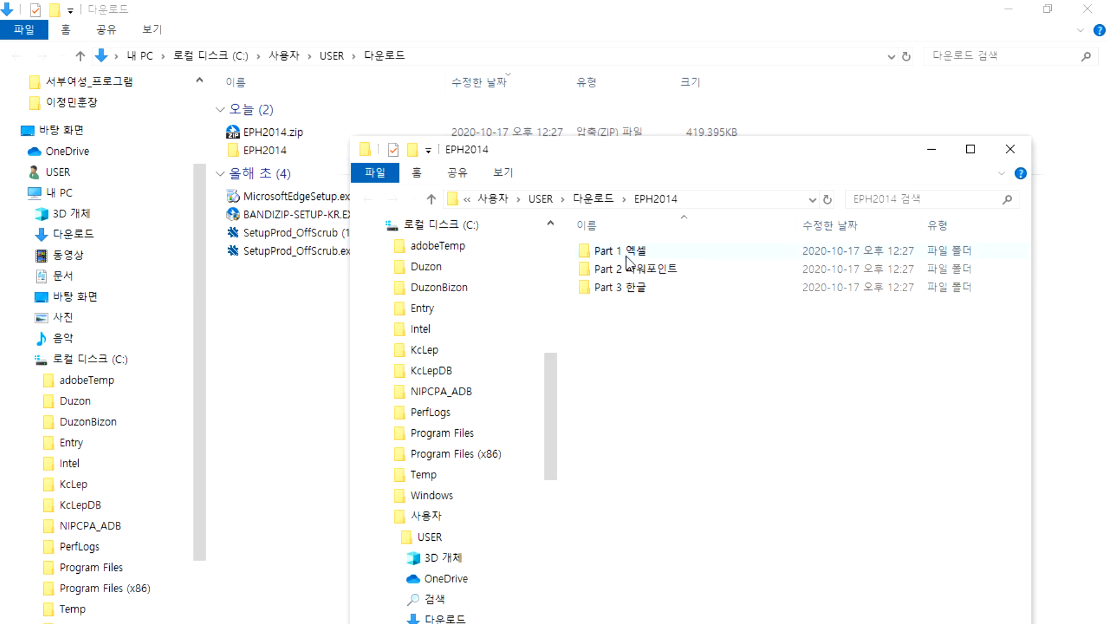
pyautogui.click(267, 133)
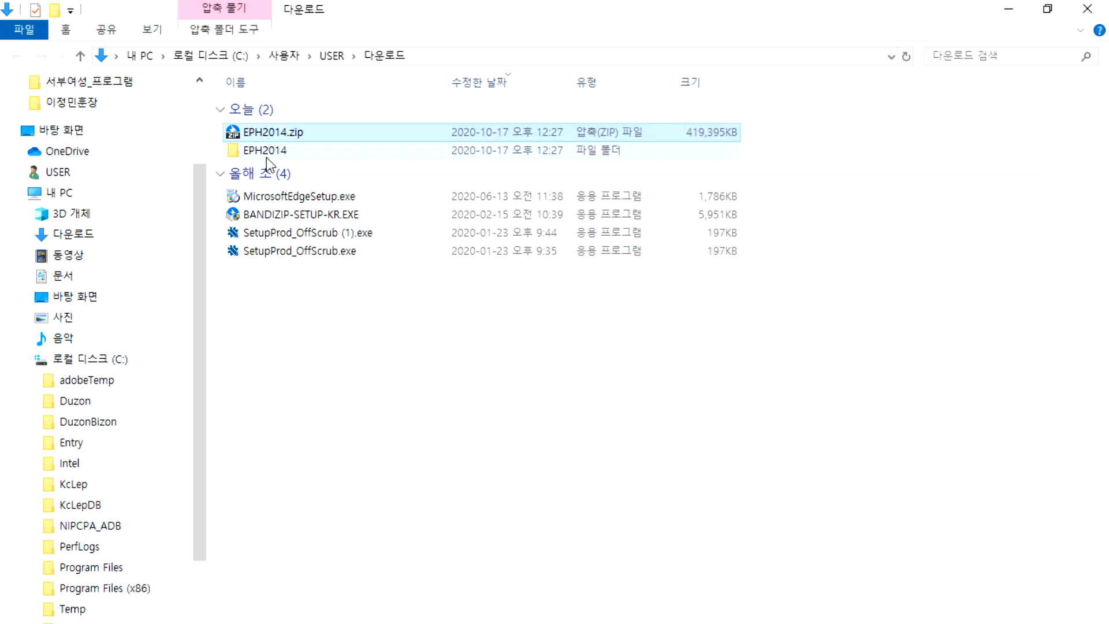
pyautogui.doubleClick(266, 153)
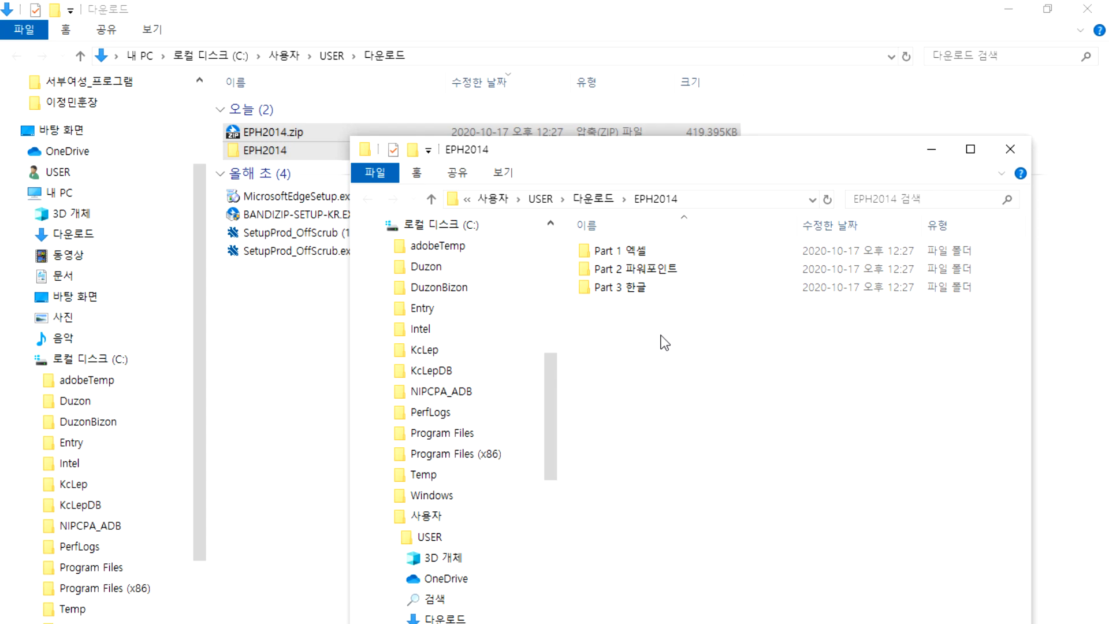
pyautogui.click(1010, 150)
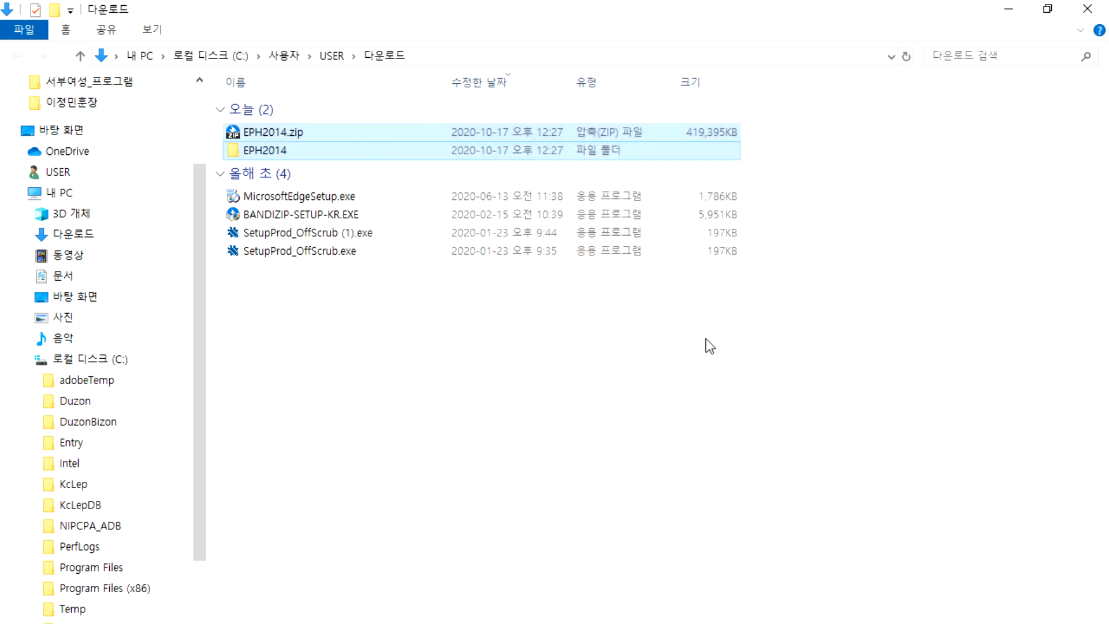
# Switch to the Chrome browser and open the 공부방(현재강좌) board to view its date-based lecture list.
pyautogui.hotkey('alt', 'Tab')
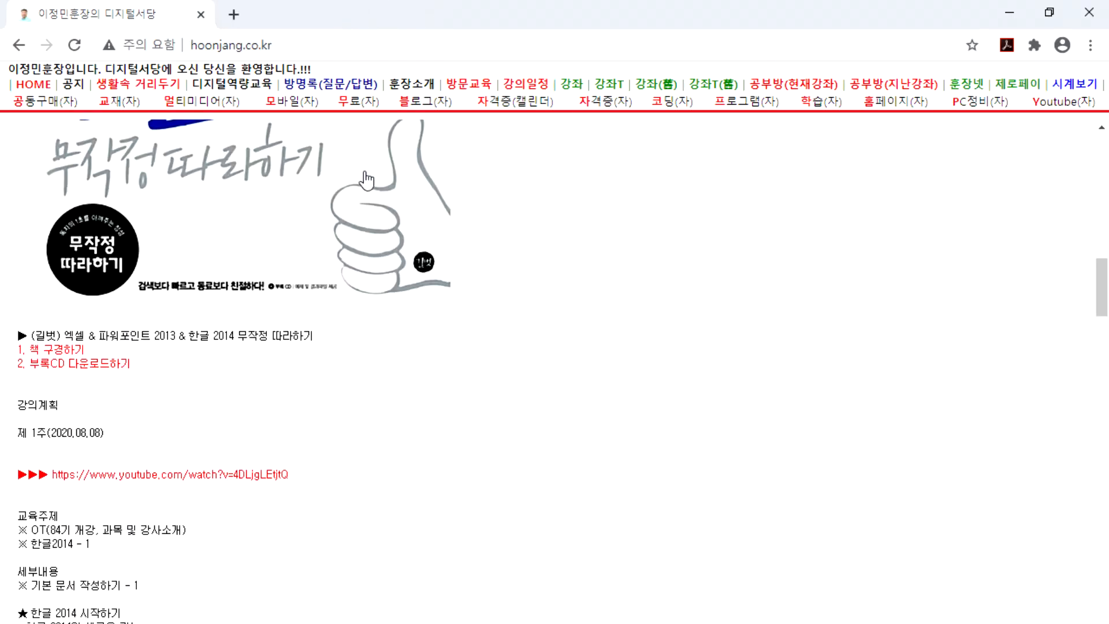
pyautogui.click(789, 87)
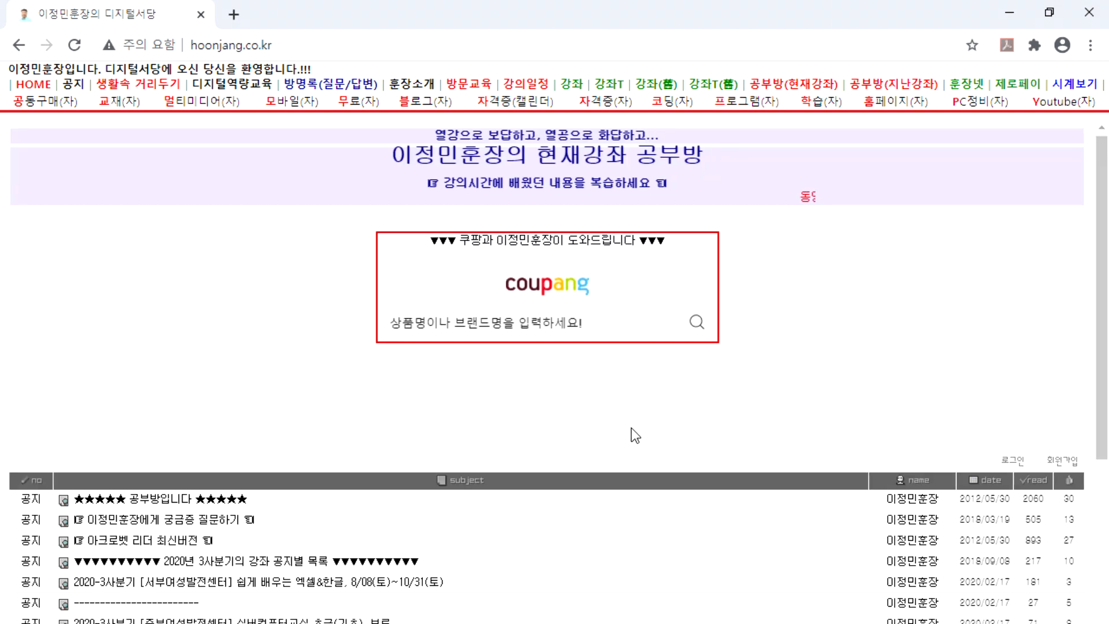
pyautogui.scroll(-10, 631, 425)
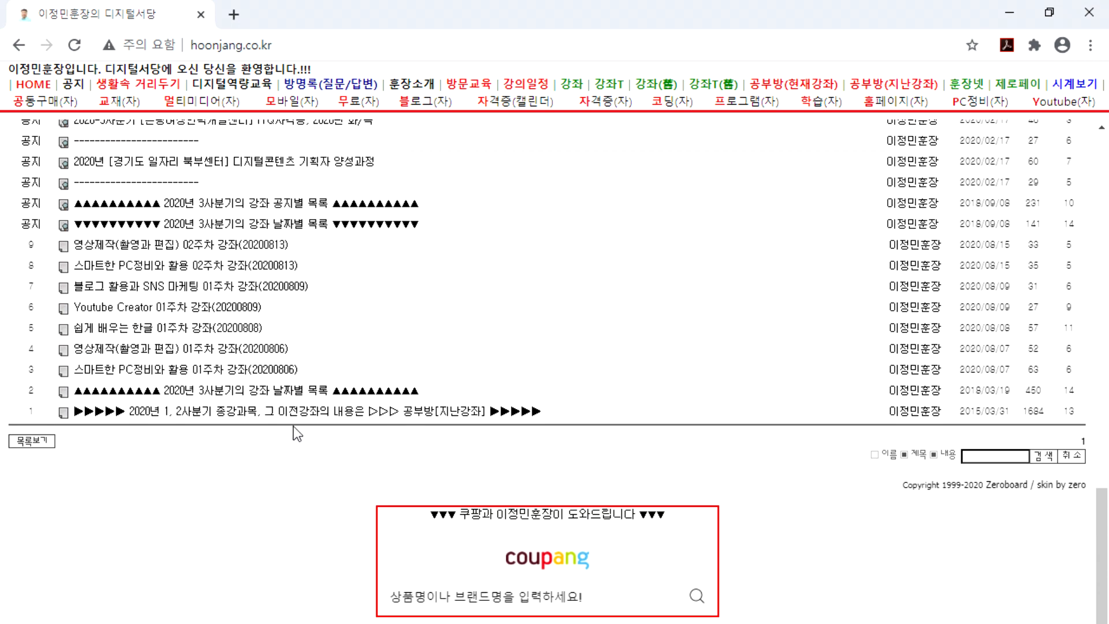